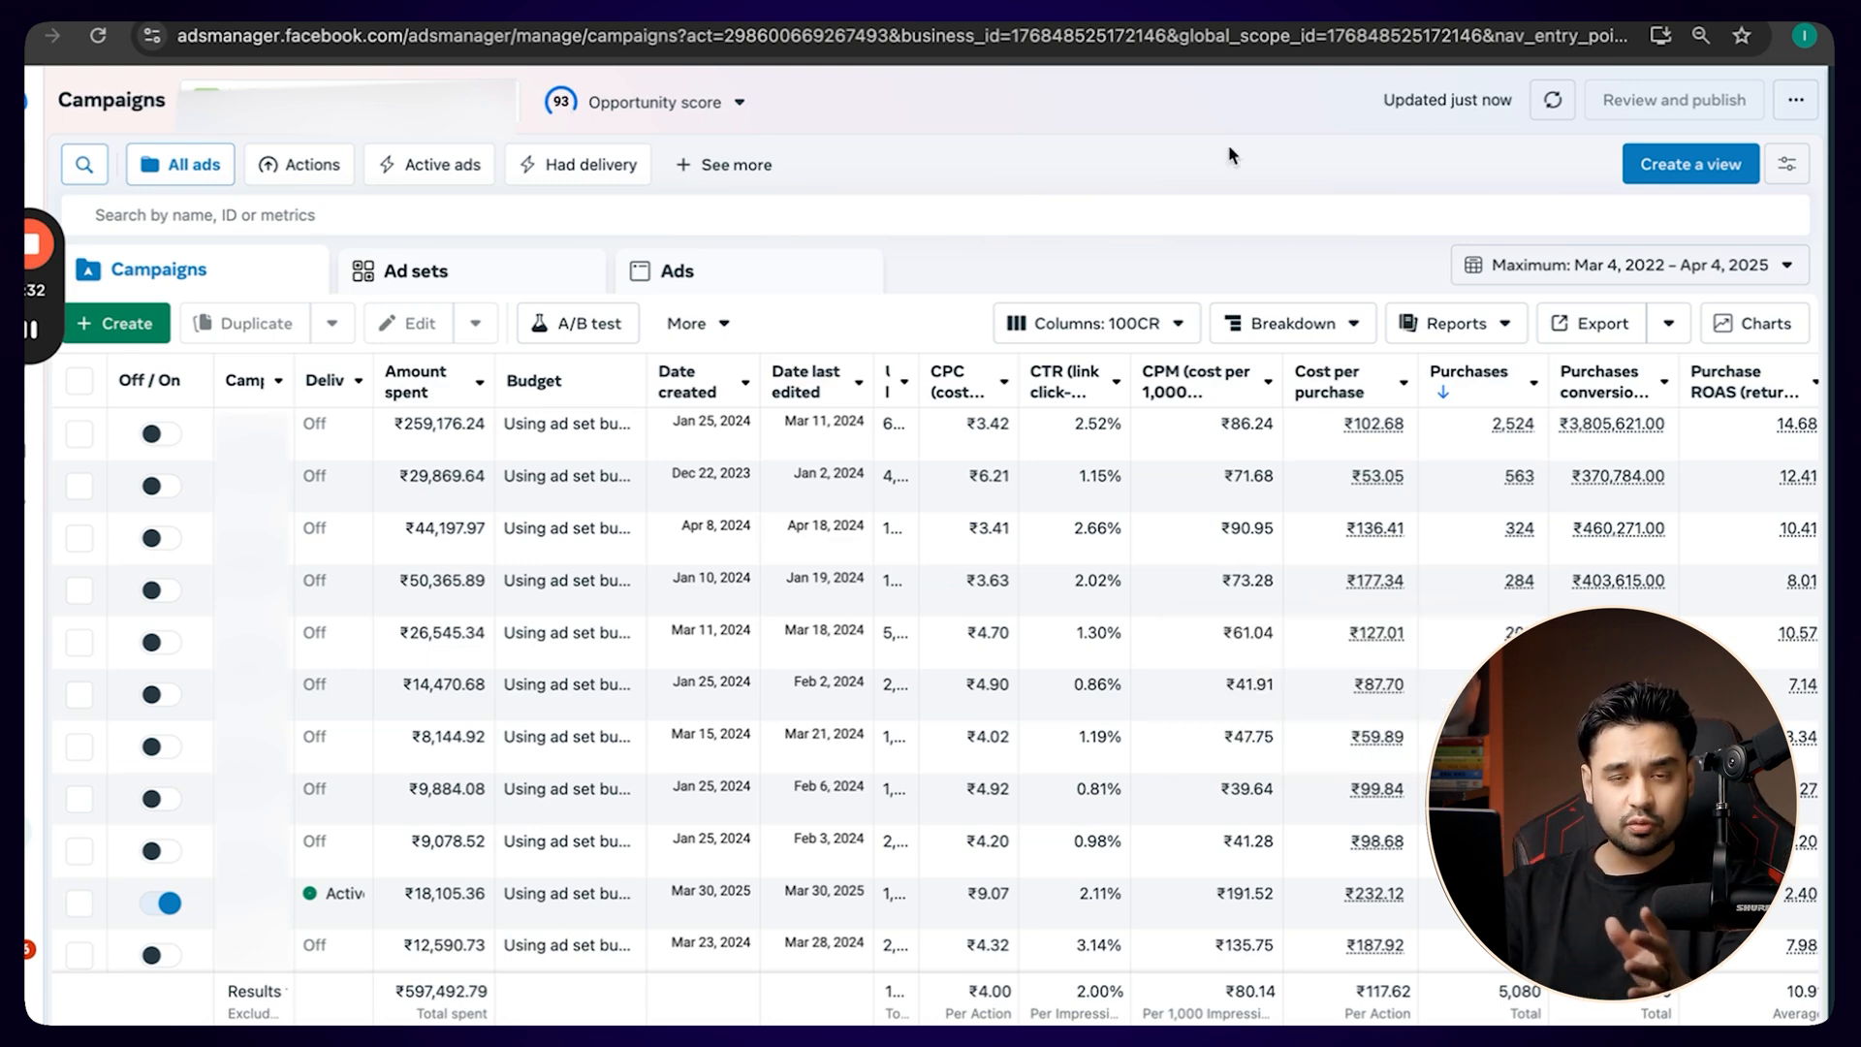
Create a new Auction campaign with the Sales objective and dismiss the campaign setup notice.
{"action": "left_click", "coordinate": [148, 331]}
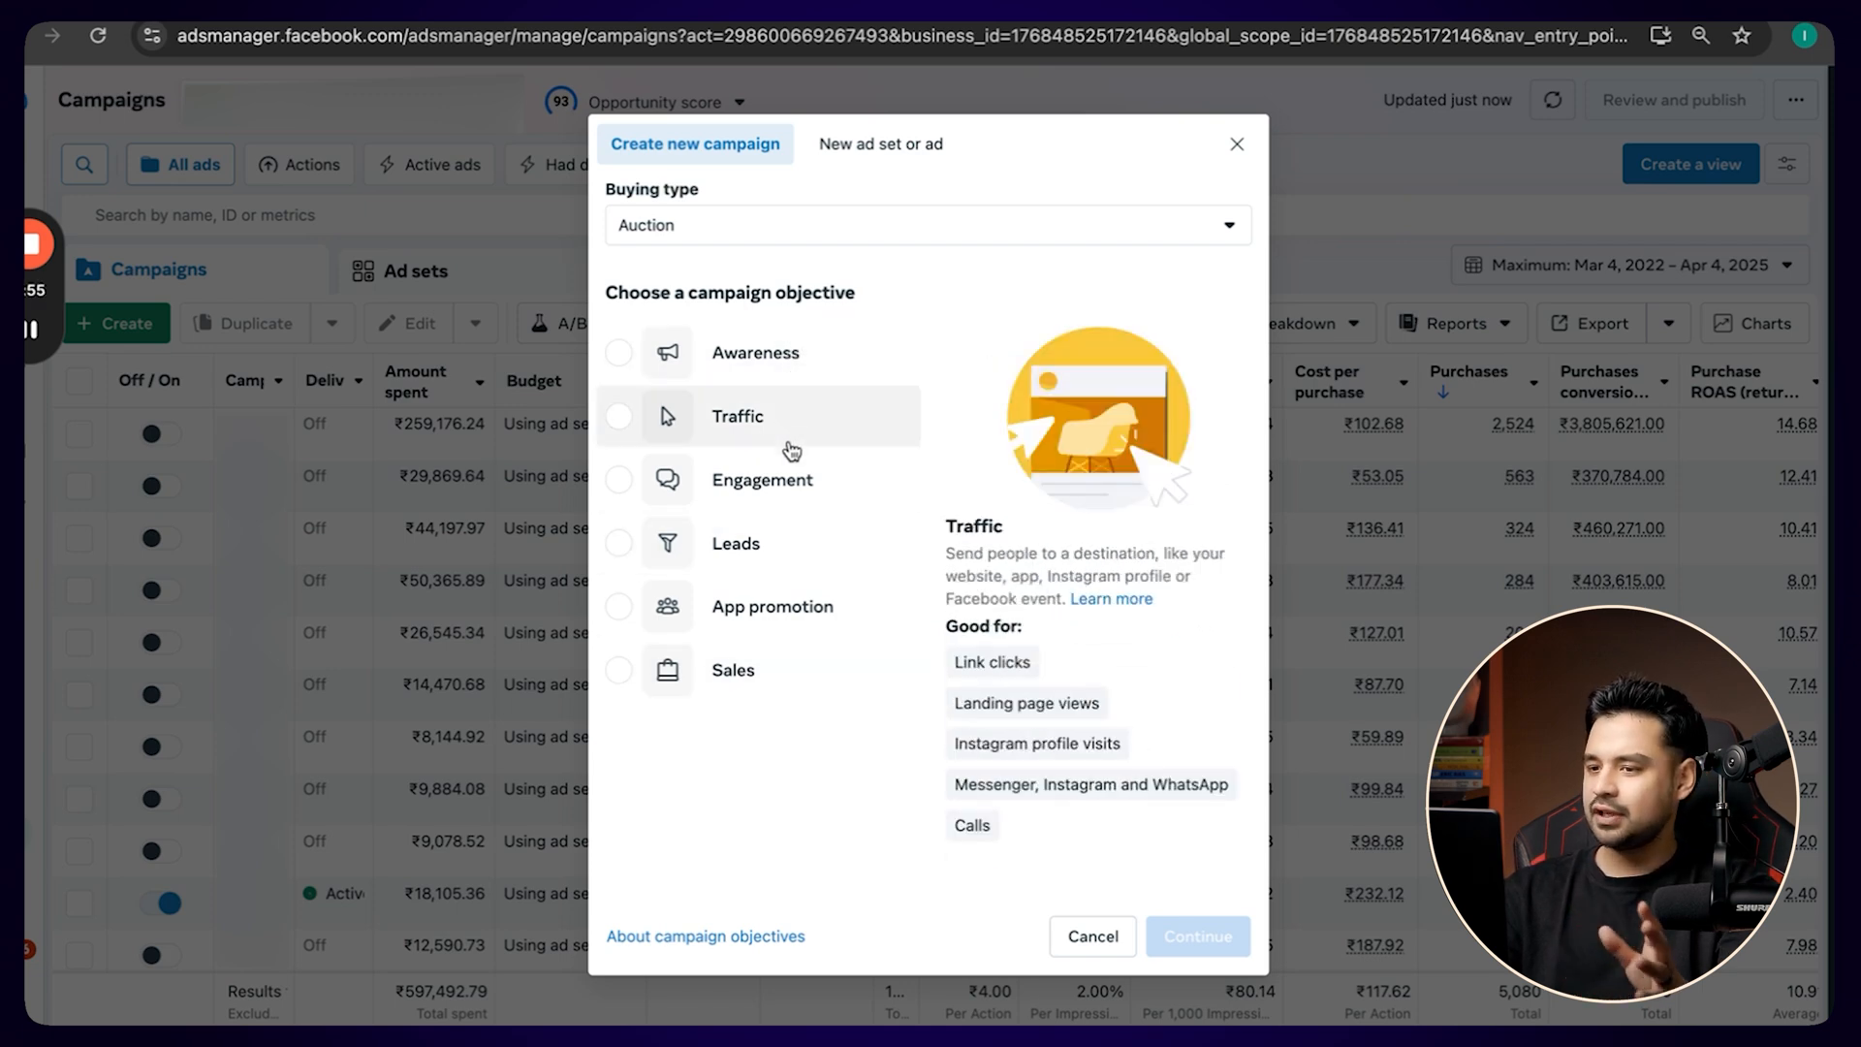
{"action": "left_click", "coordinate": [768, 666]}
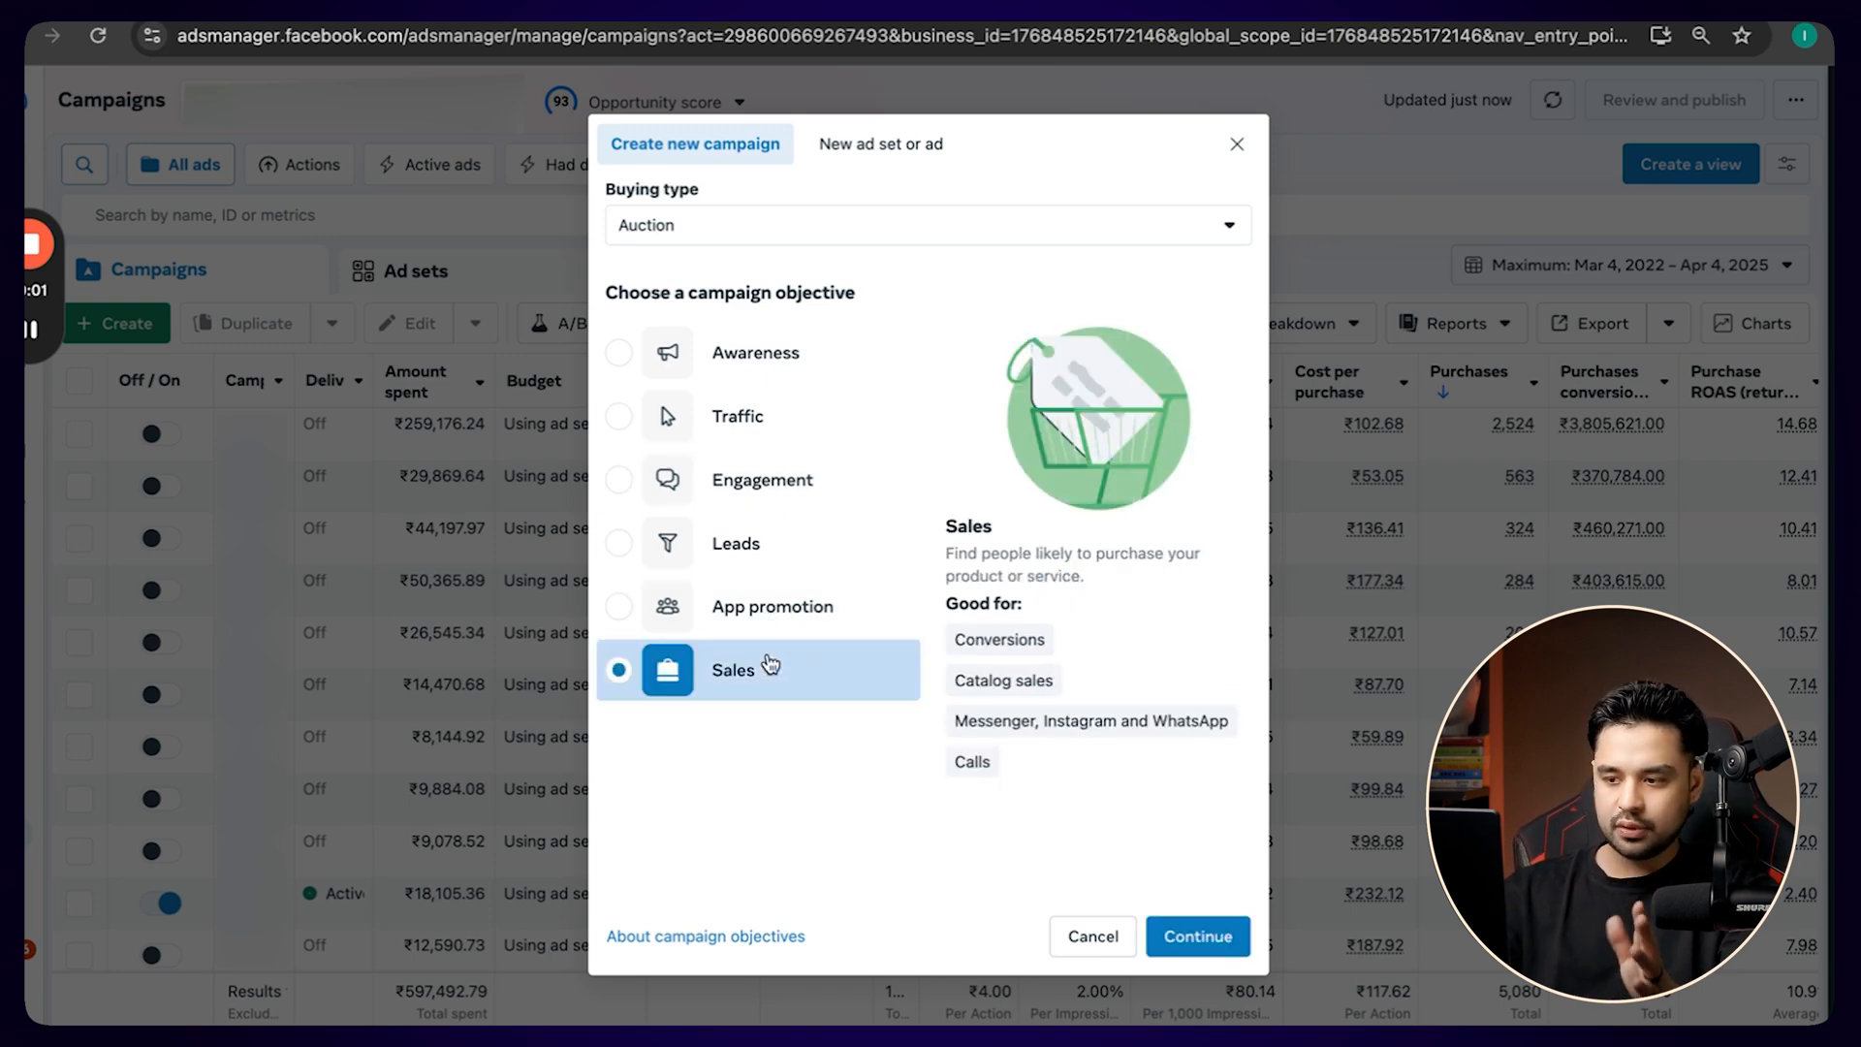
{"action": "left_click", "coordinate": [1198, 940]}
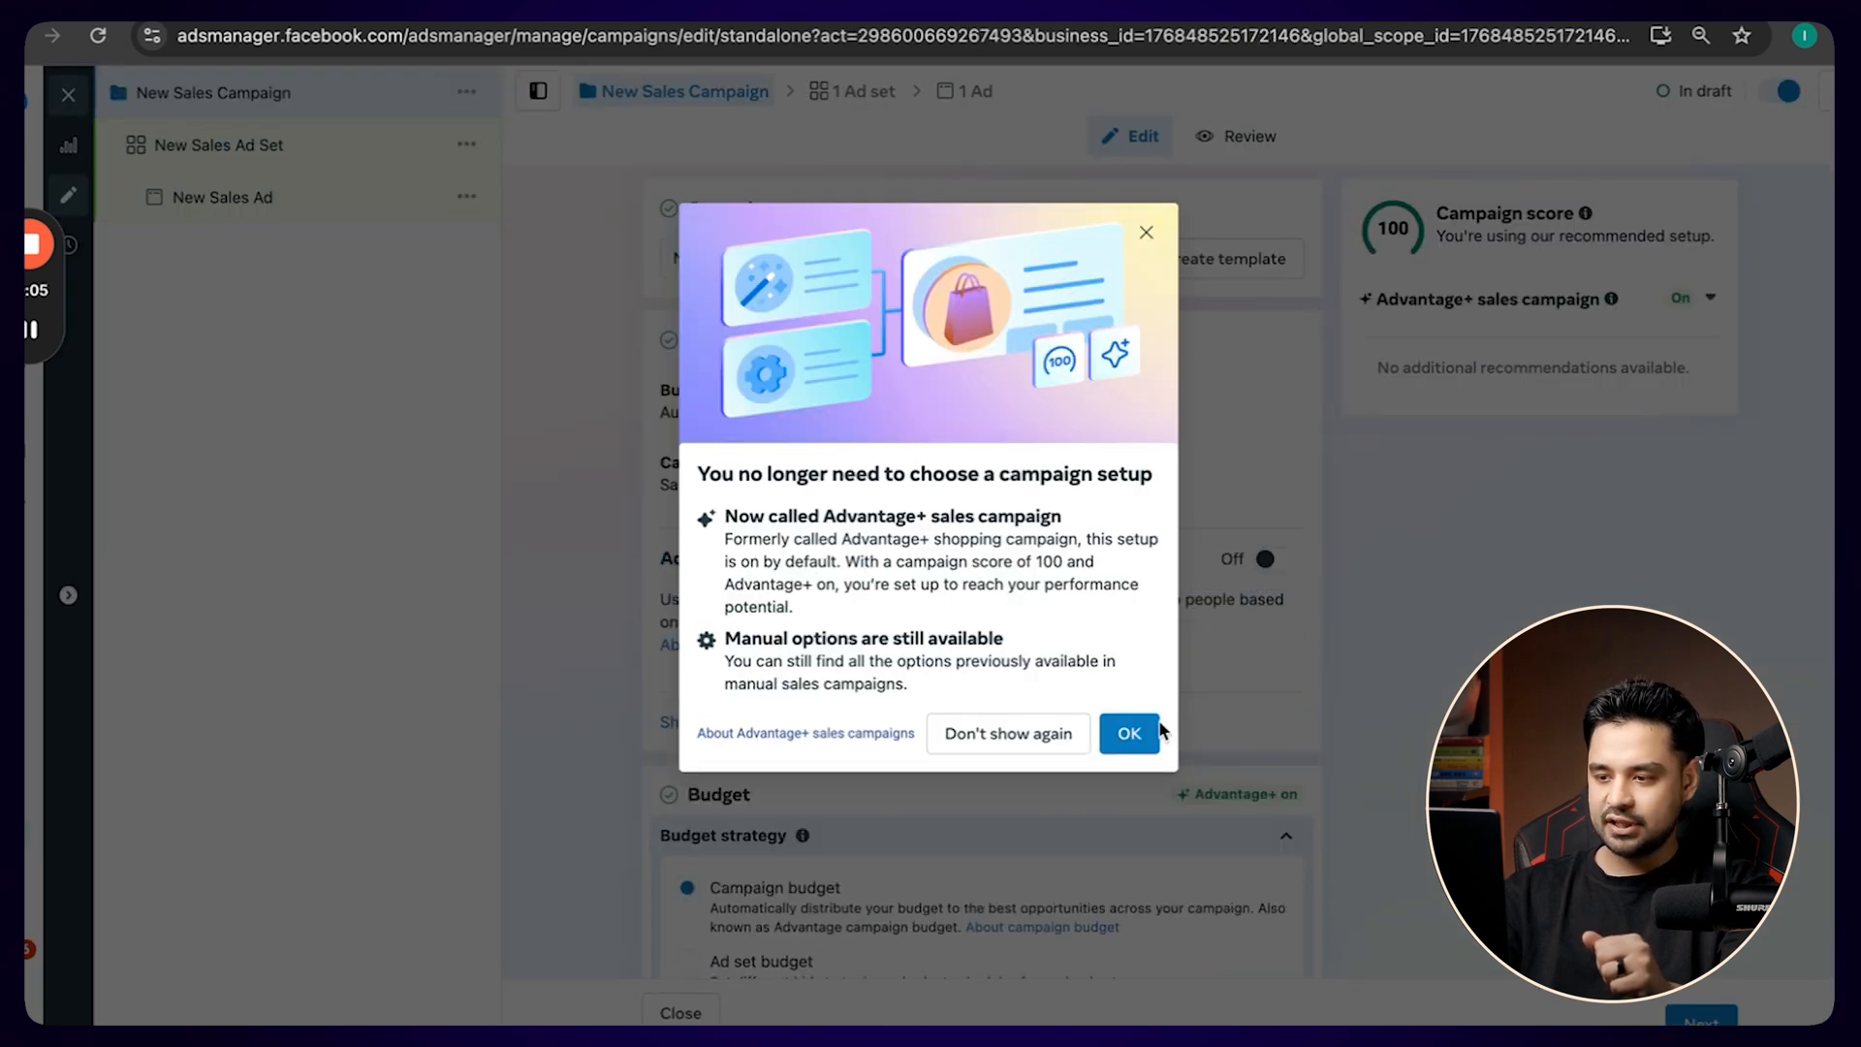
{"action": "left_click", "coordinate": [1132, 735]}
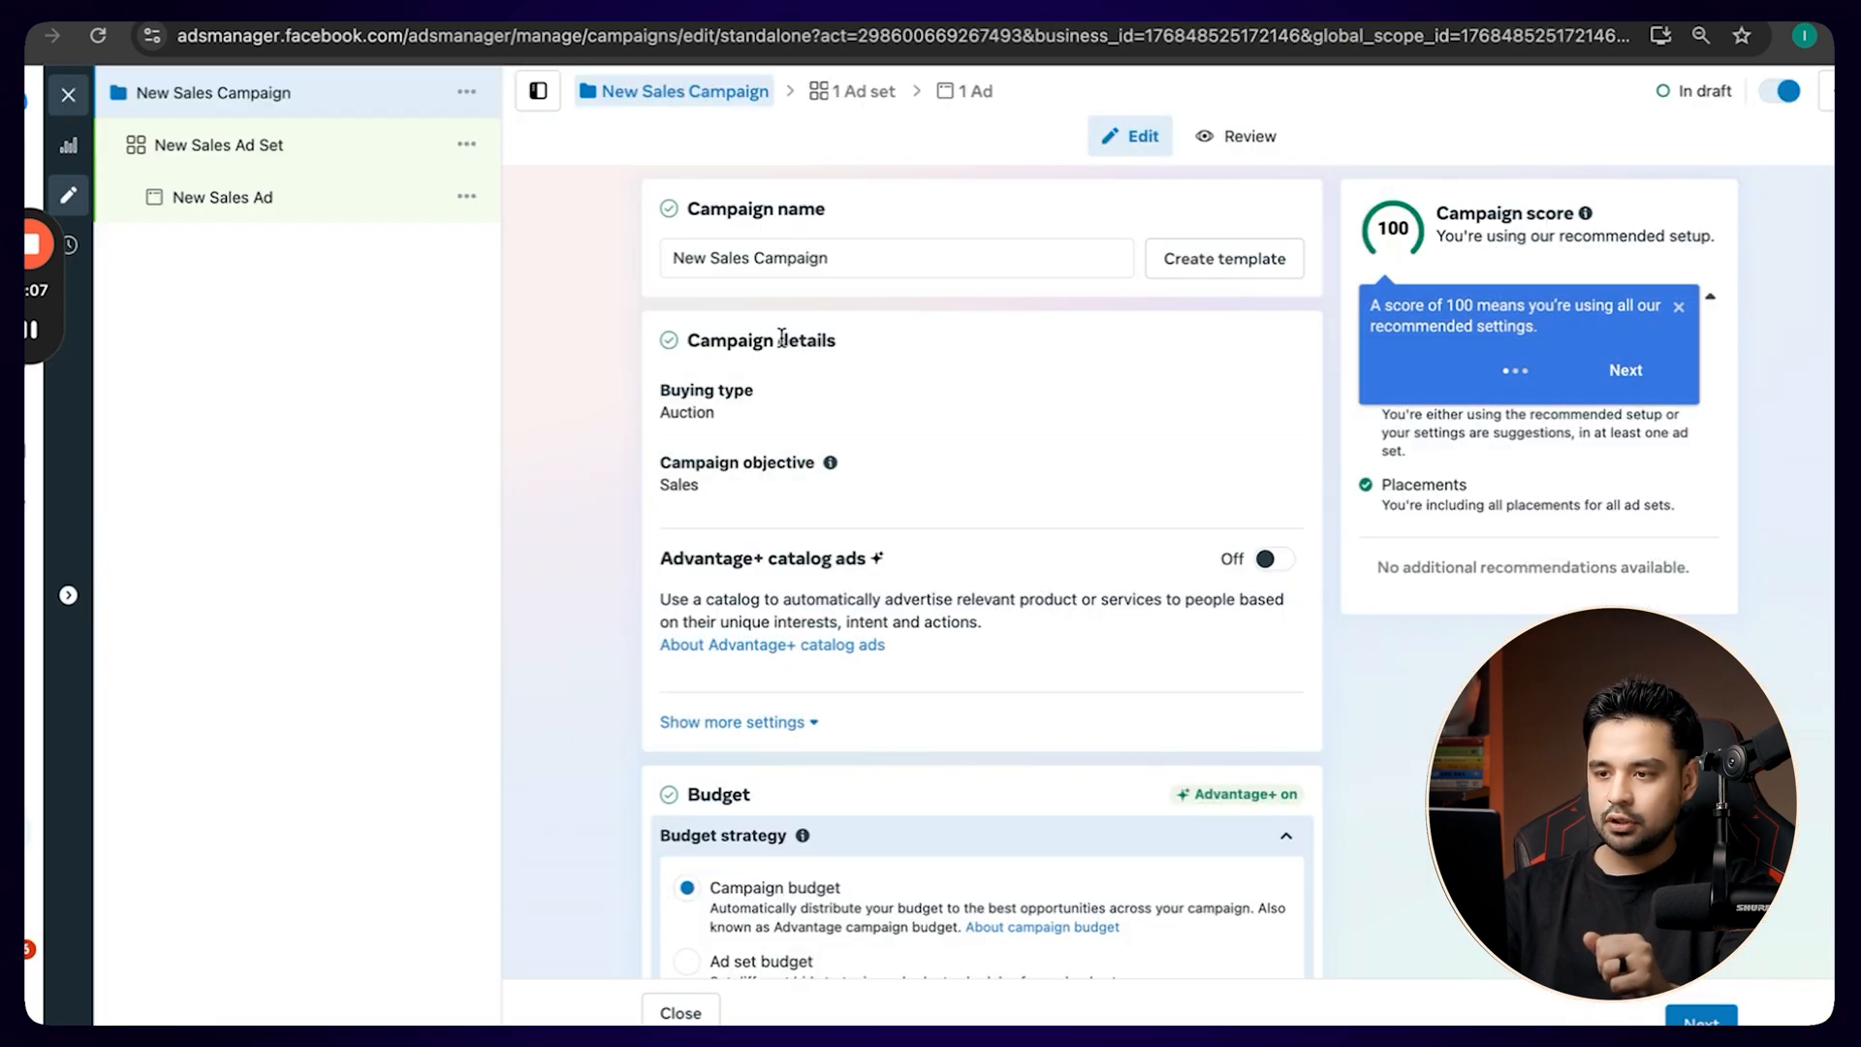
Rename the campaign as "Silicone Bathroom Product".
{"action": "left_click_drag", "start_coordinate": [840, 254], "coordinate": [631, 259]}
{"action": "key", "text": "BackSpace"}
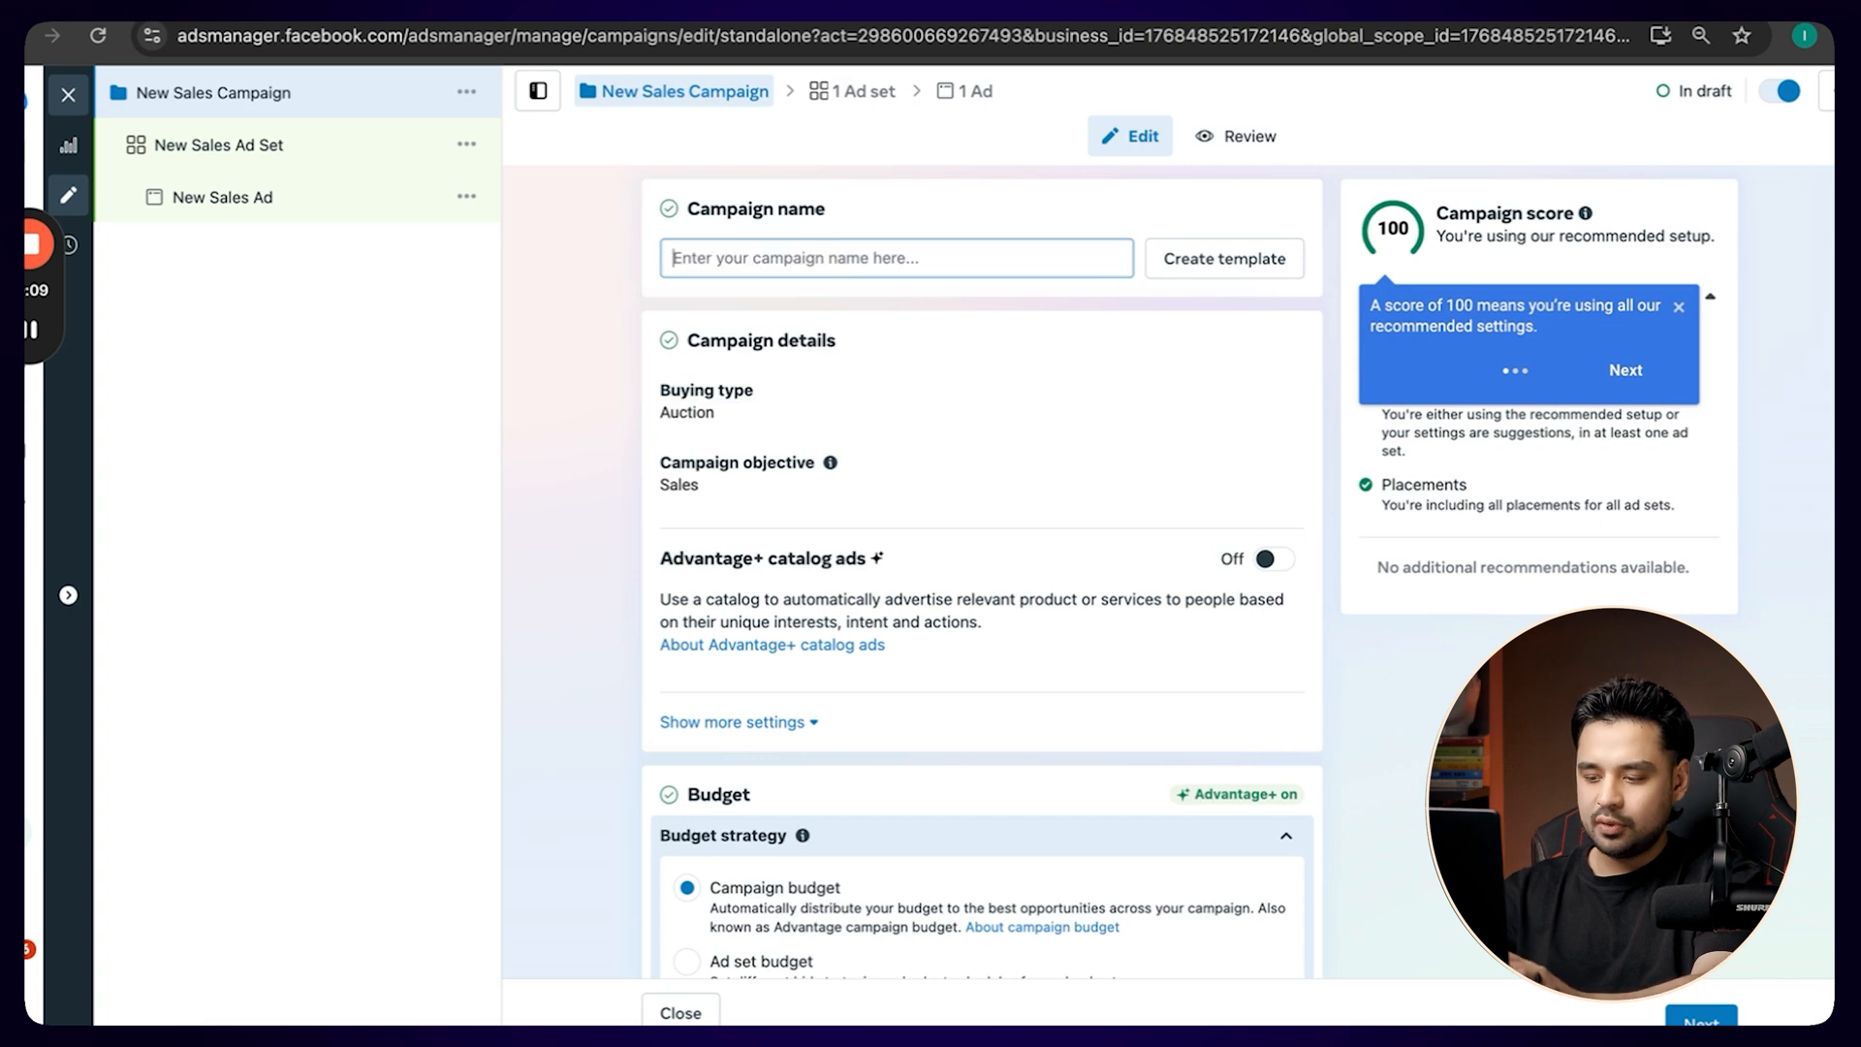
{"action": "type", "text": "Si"}
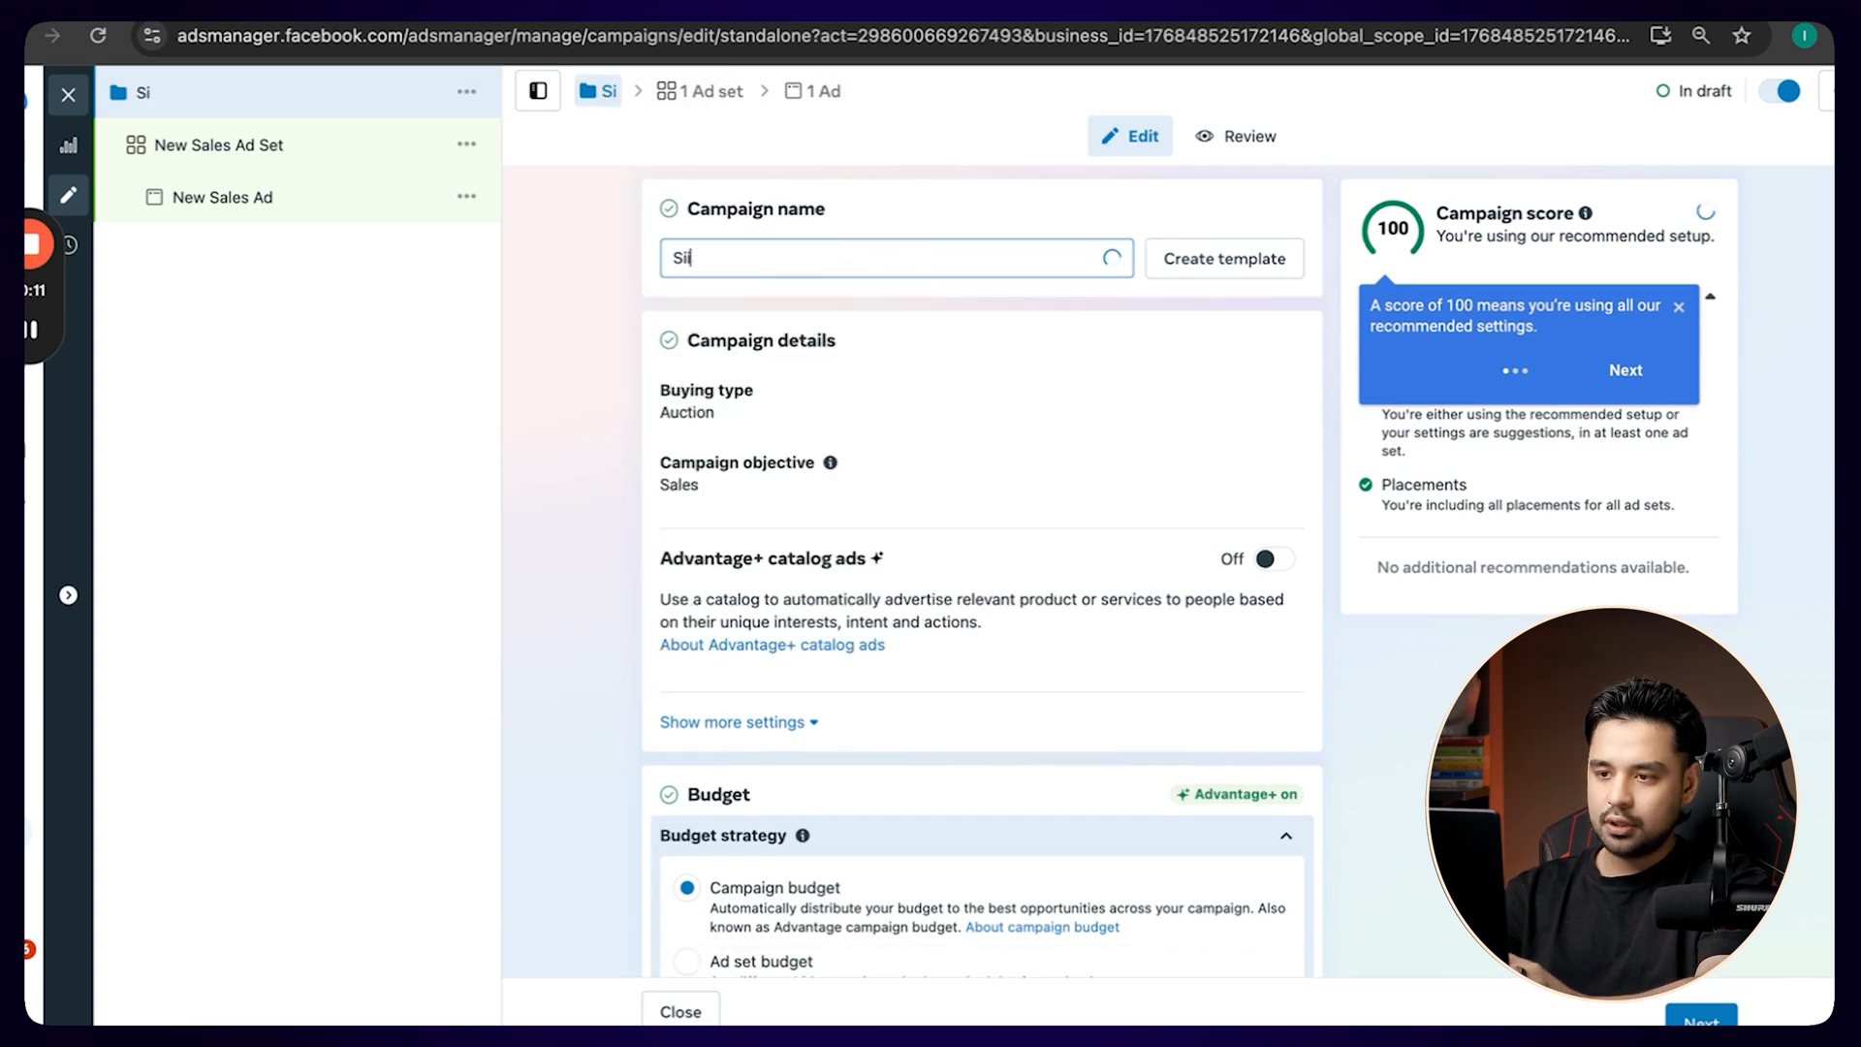
{"action": "type", "text": "licone"}
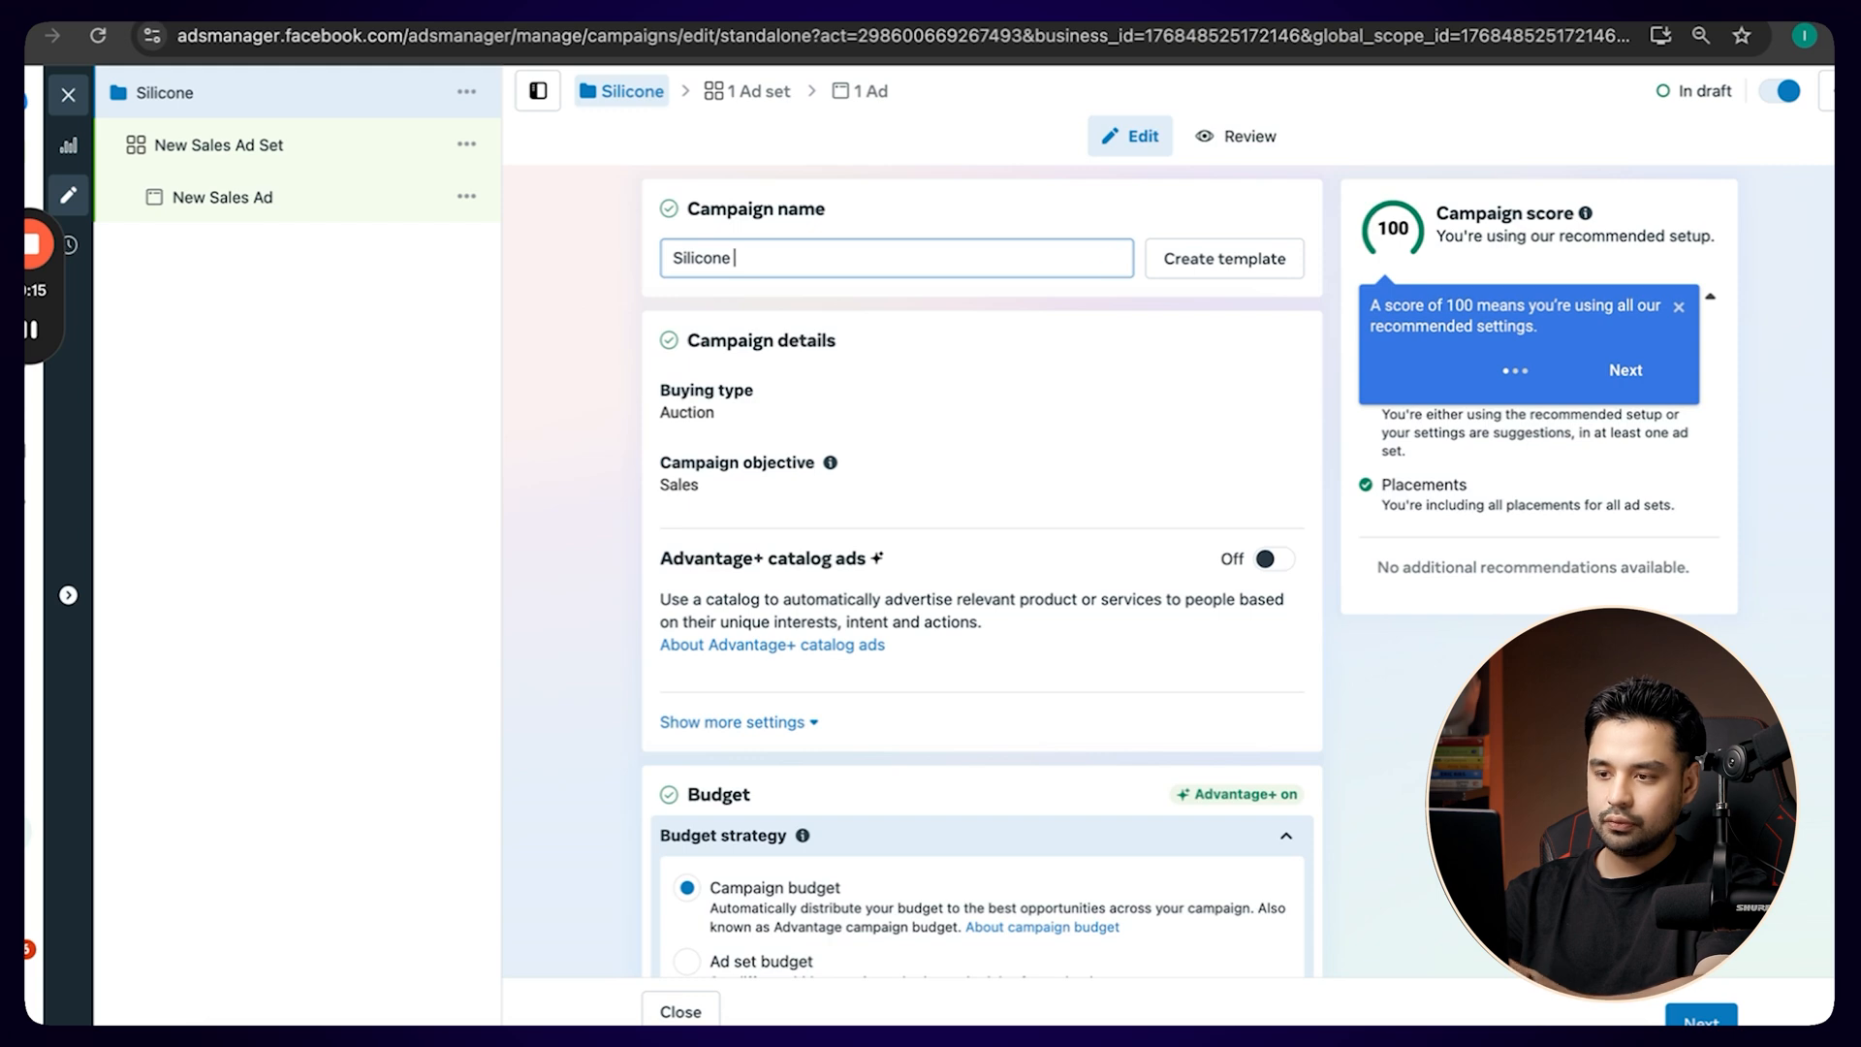
{"action": "type", "text": " Bathroom Product"}
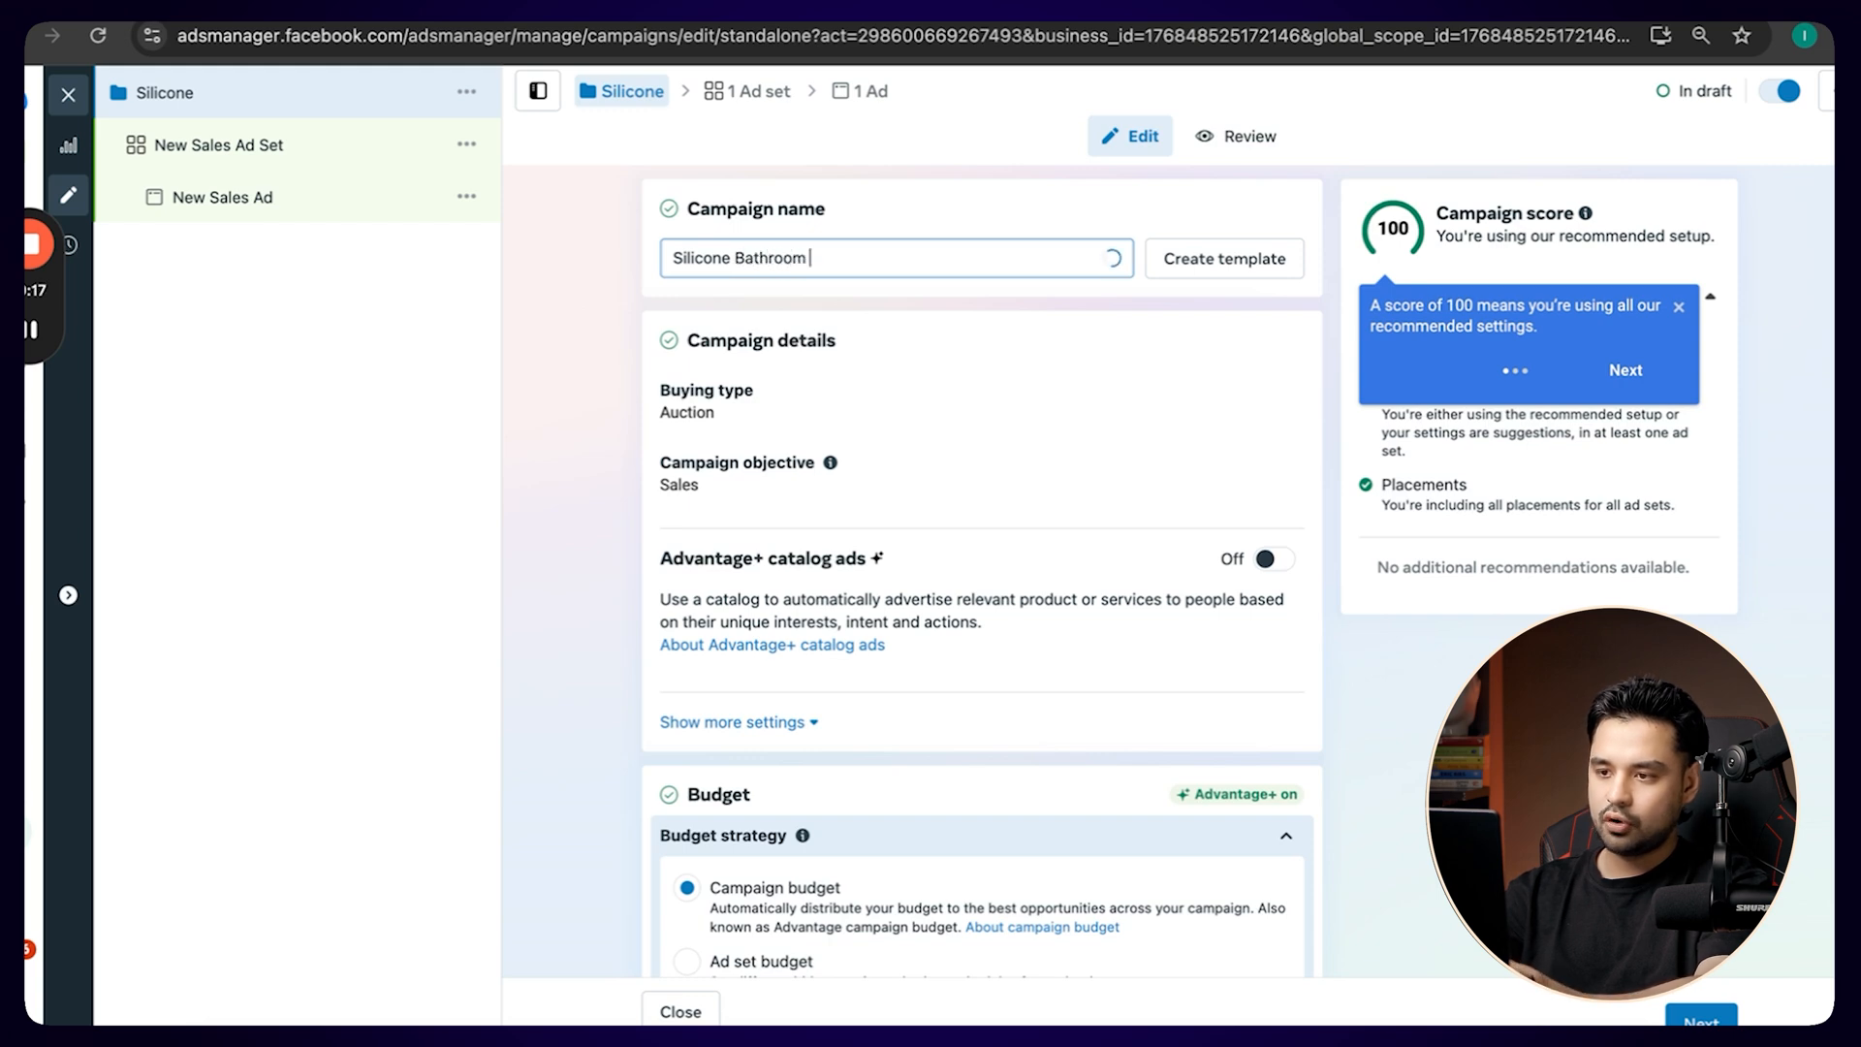
{"action": "left_click", "coordinate": [585, 345]}
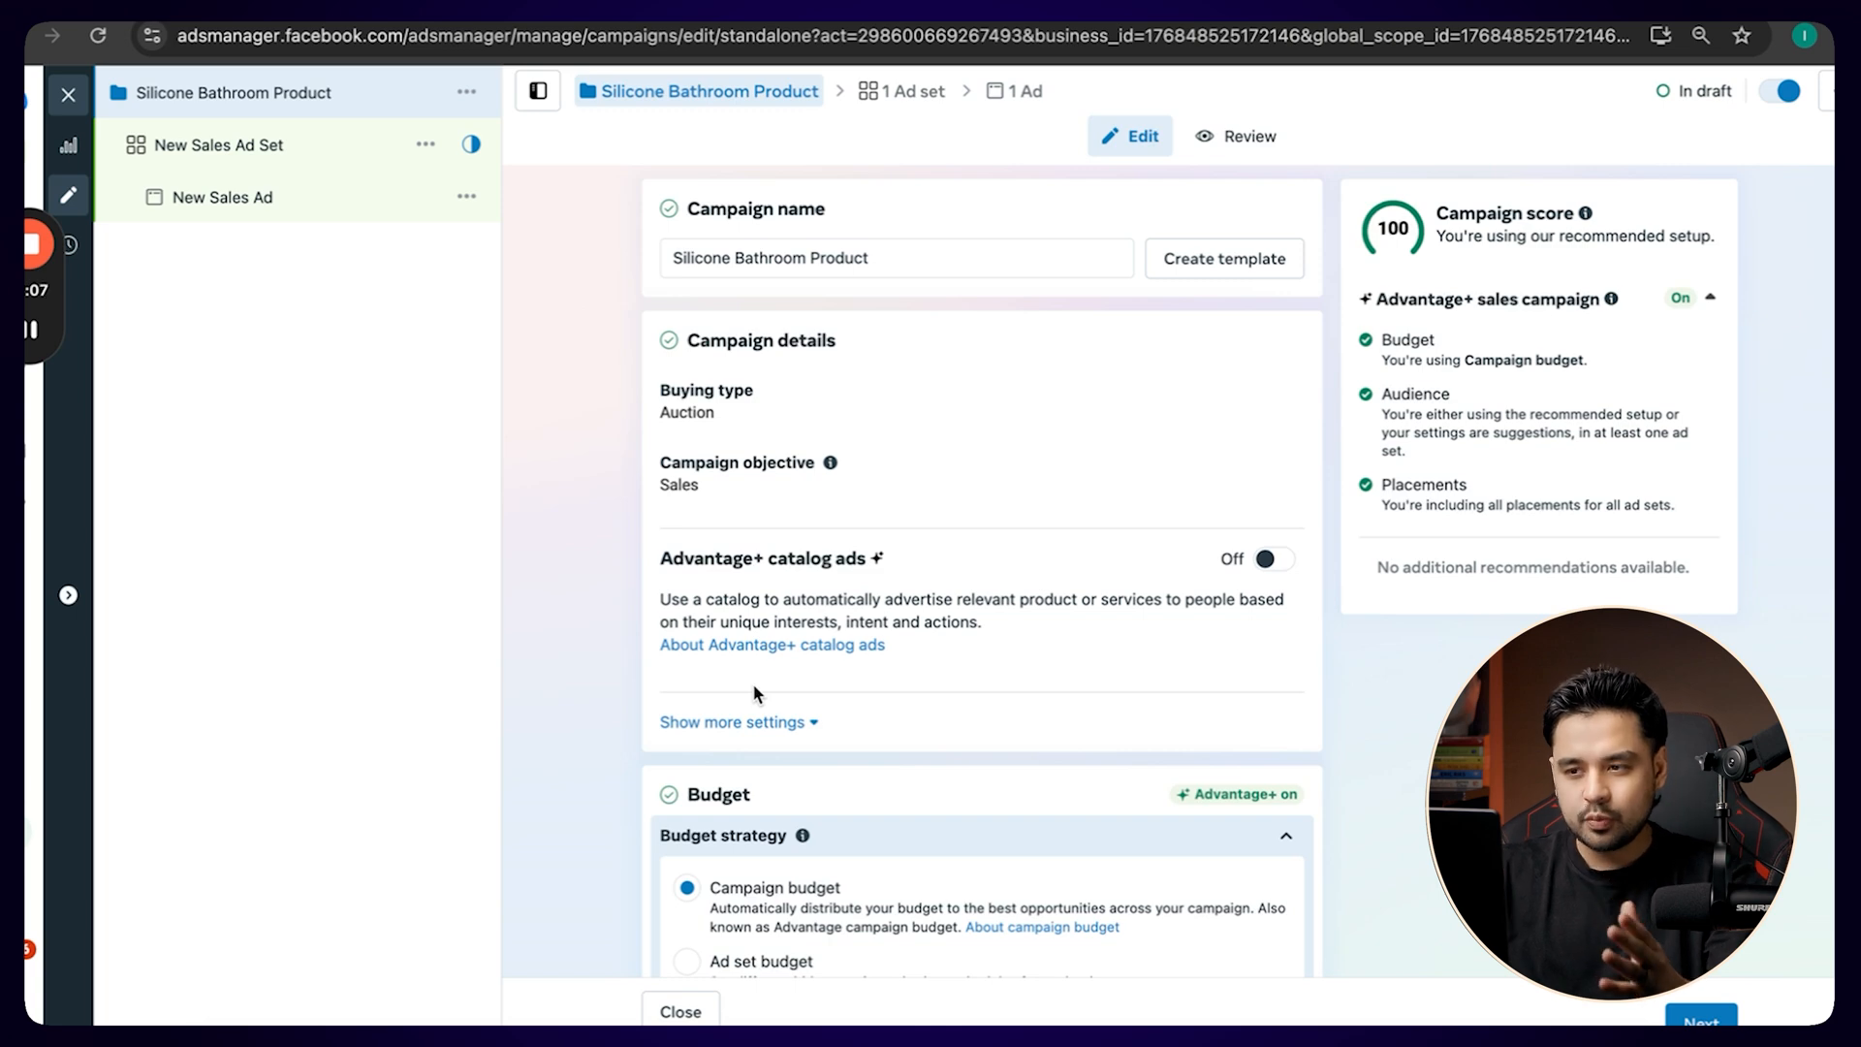
Switch the campaign's budget strategy to Ad set budget.
{"action": "scroll", "coordinate": [752, 682], "scroll_direction": "down", "scroll_amount": 4}
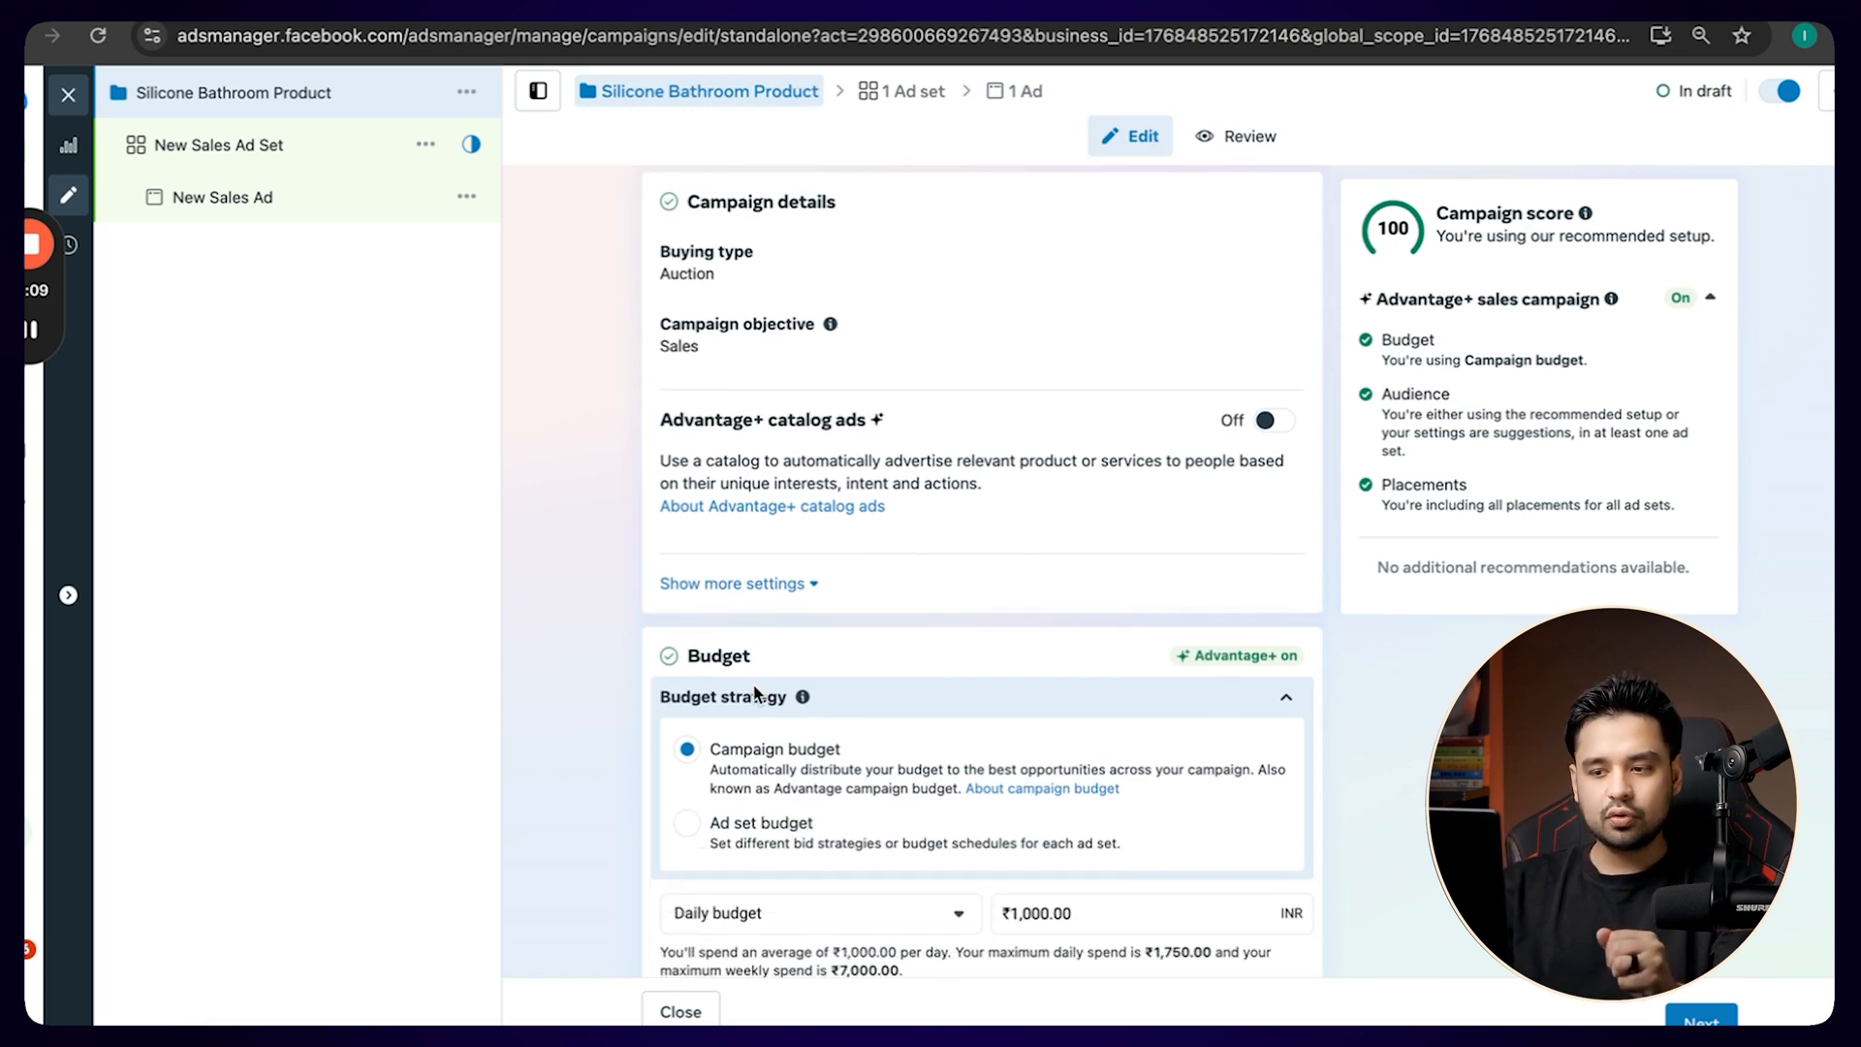
{"action": "scroll", "coordinate": [804, 582], "scroll_direction": "down", "scroll_amount": 1}
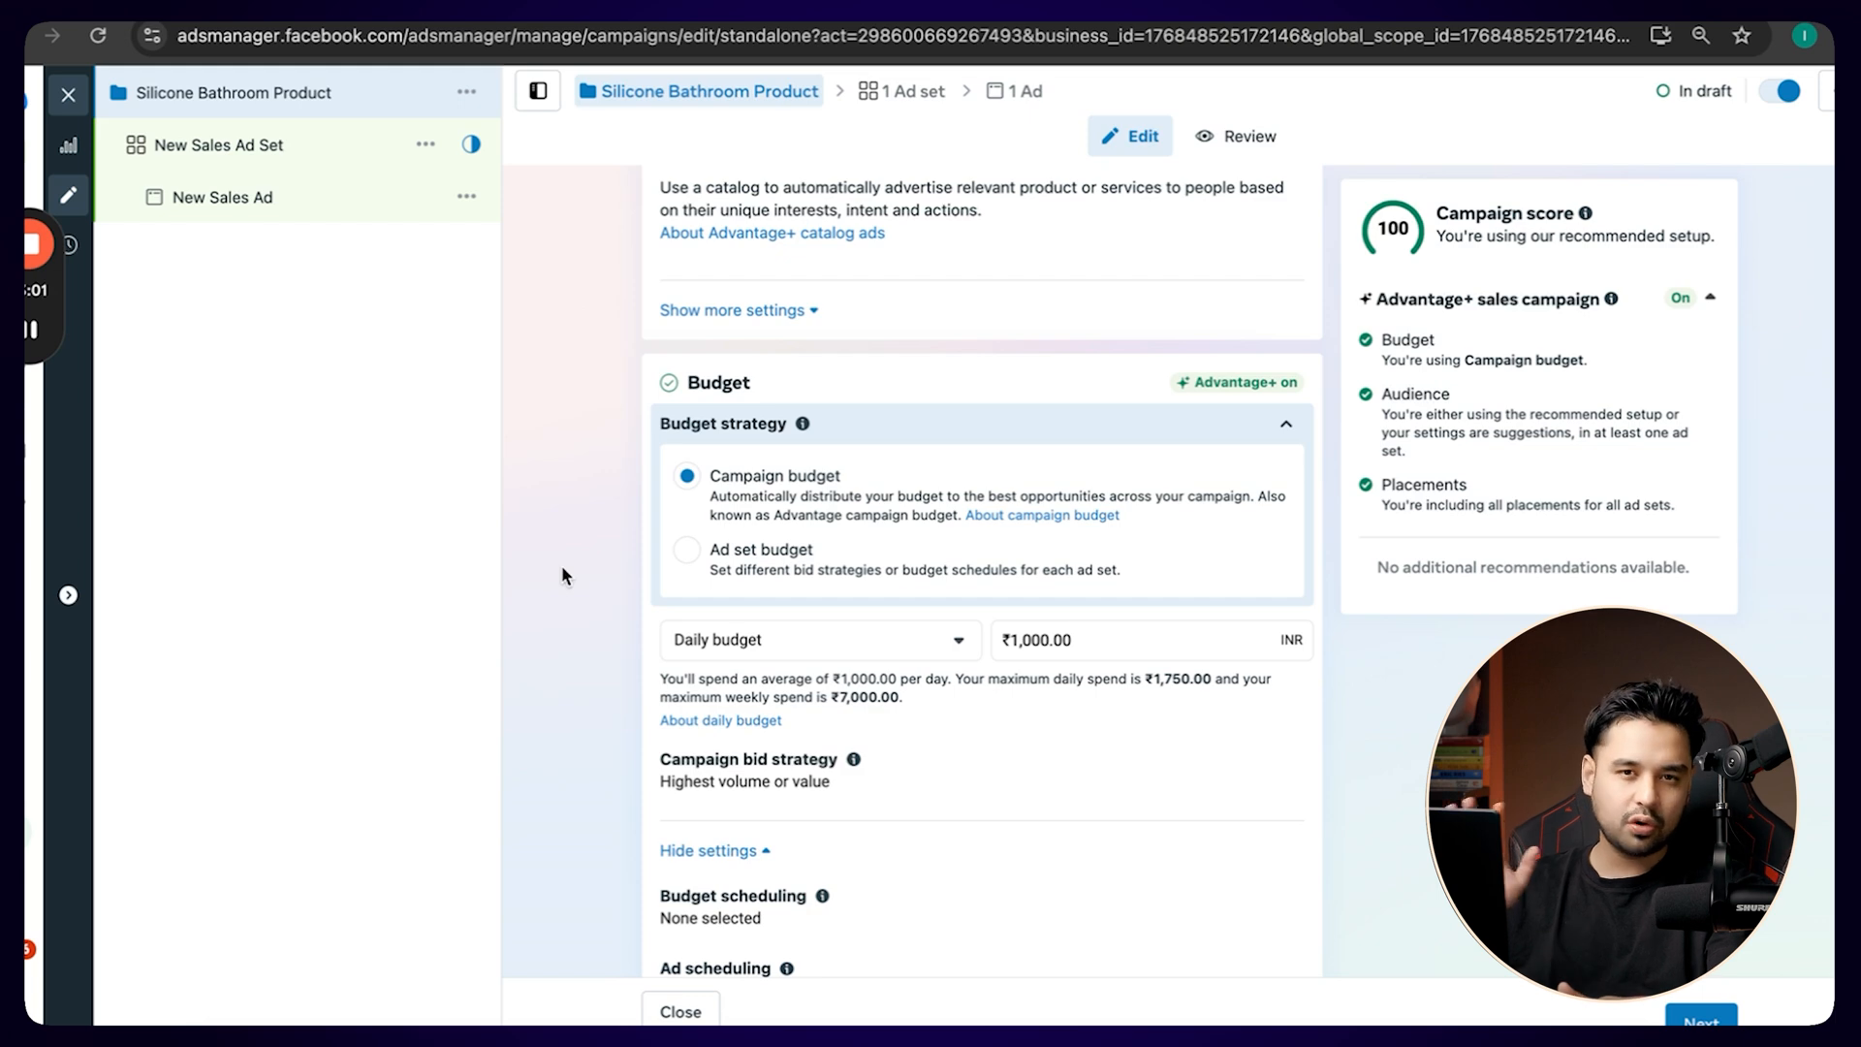
{"action": "left_click", "coordinate": [688, 550]}
{"action": "scroll", "coordinate": [962, 555], "scroll_direction": "down", "scroll_amount": 5}
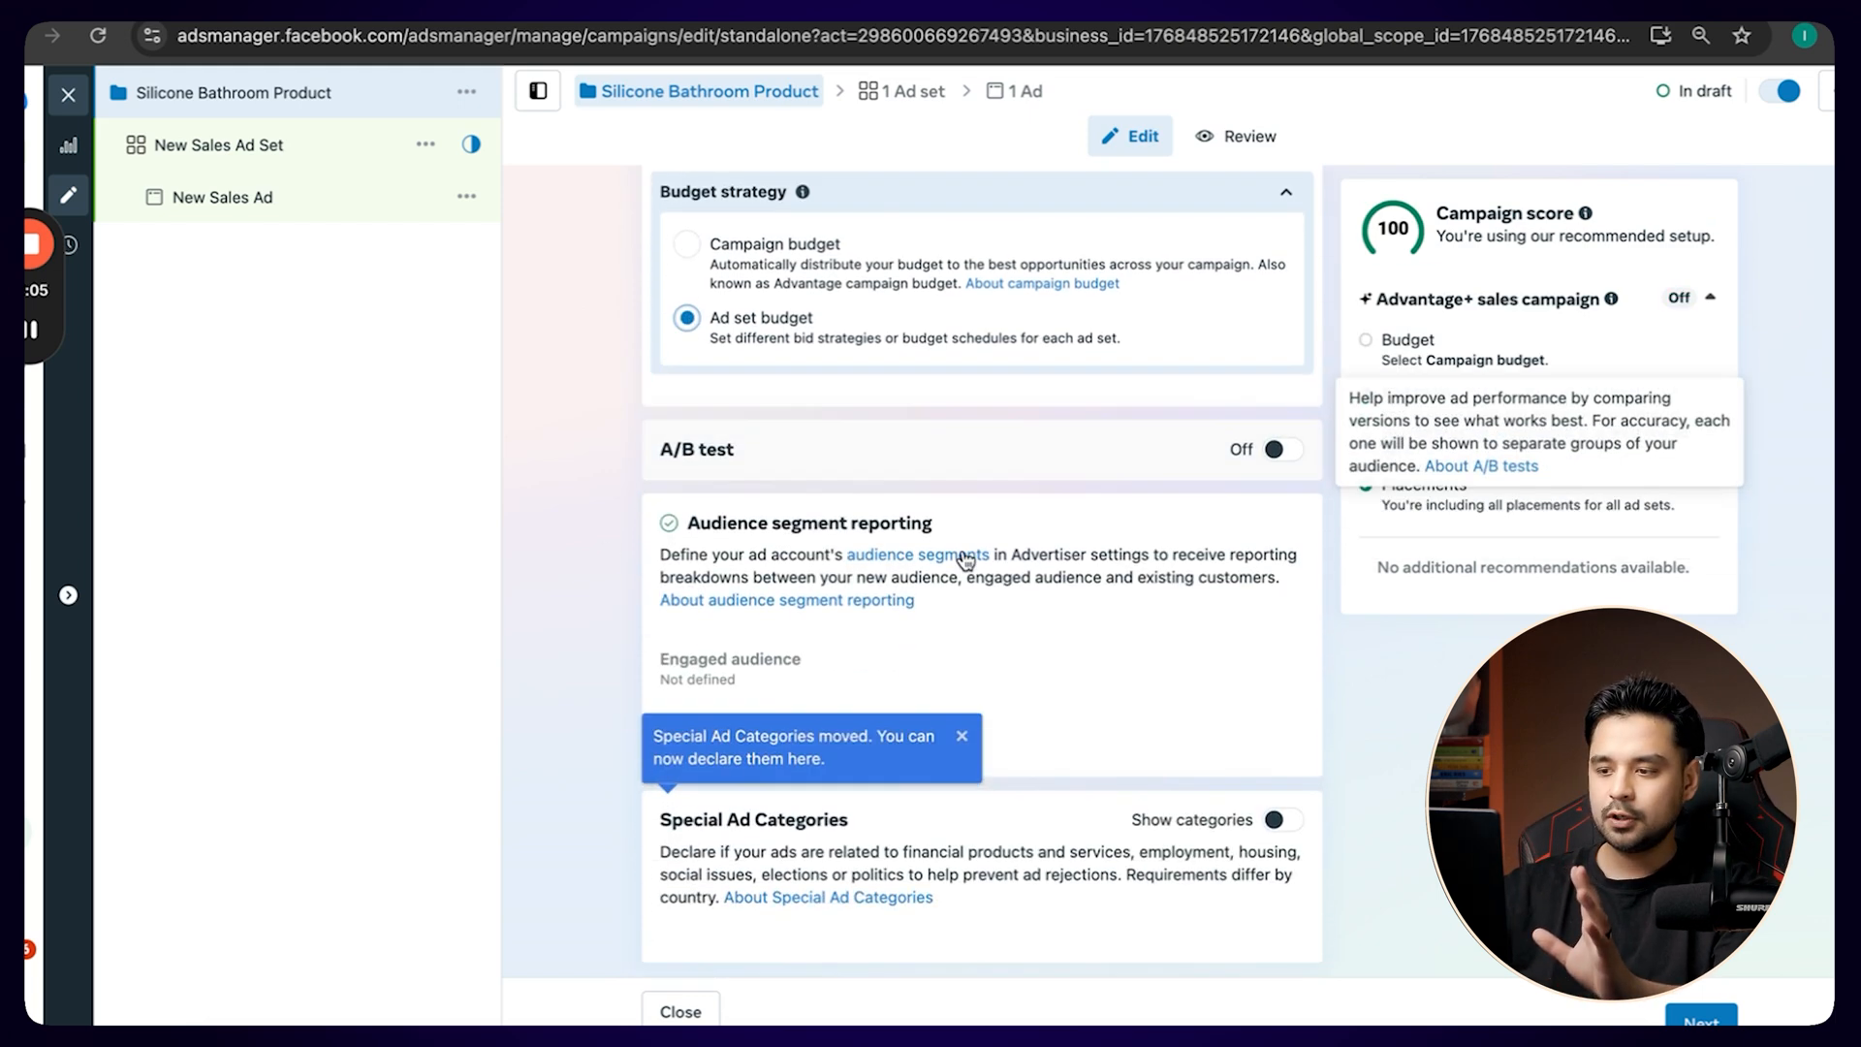
{"action": "scroll", "coordinate": [713, 359], "scroll_direction": "up", "scroll_amount": 8}
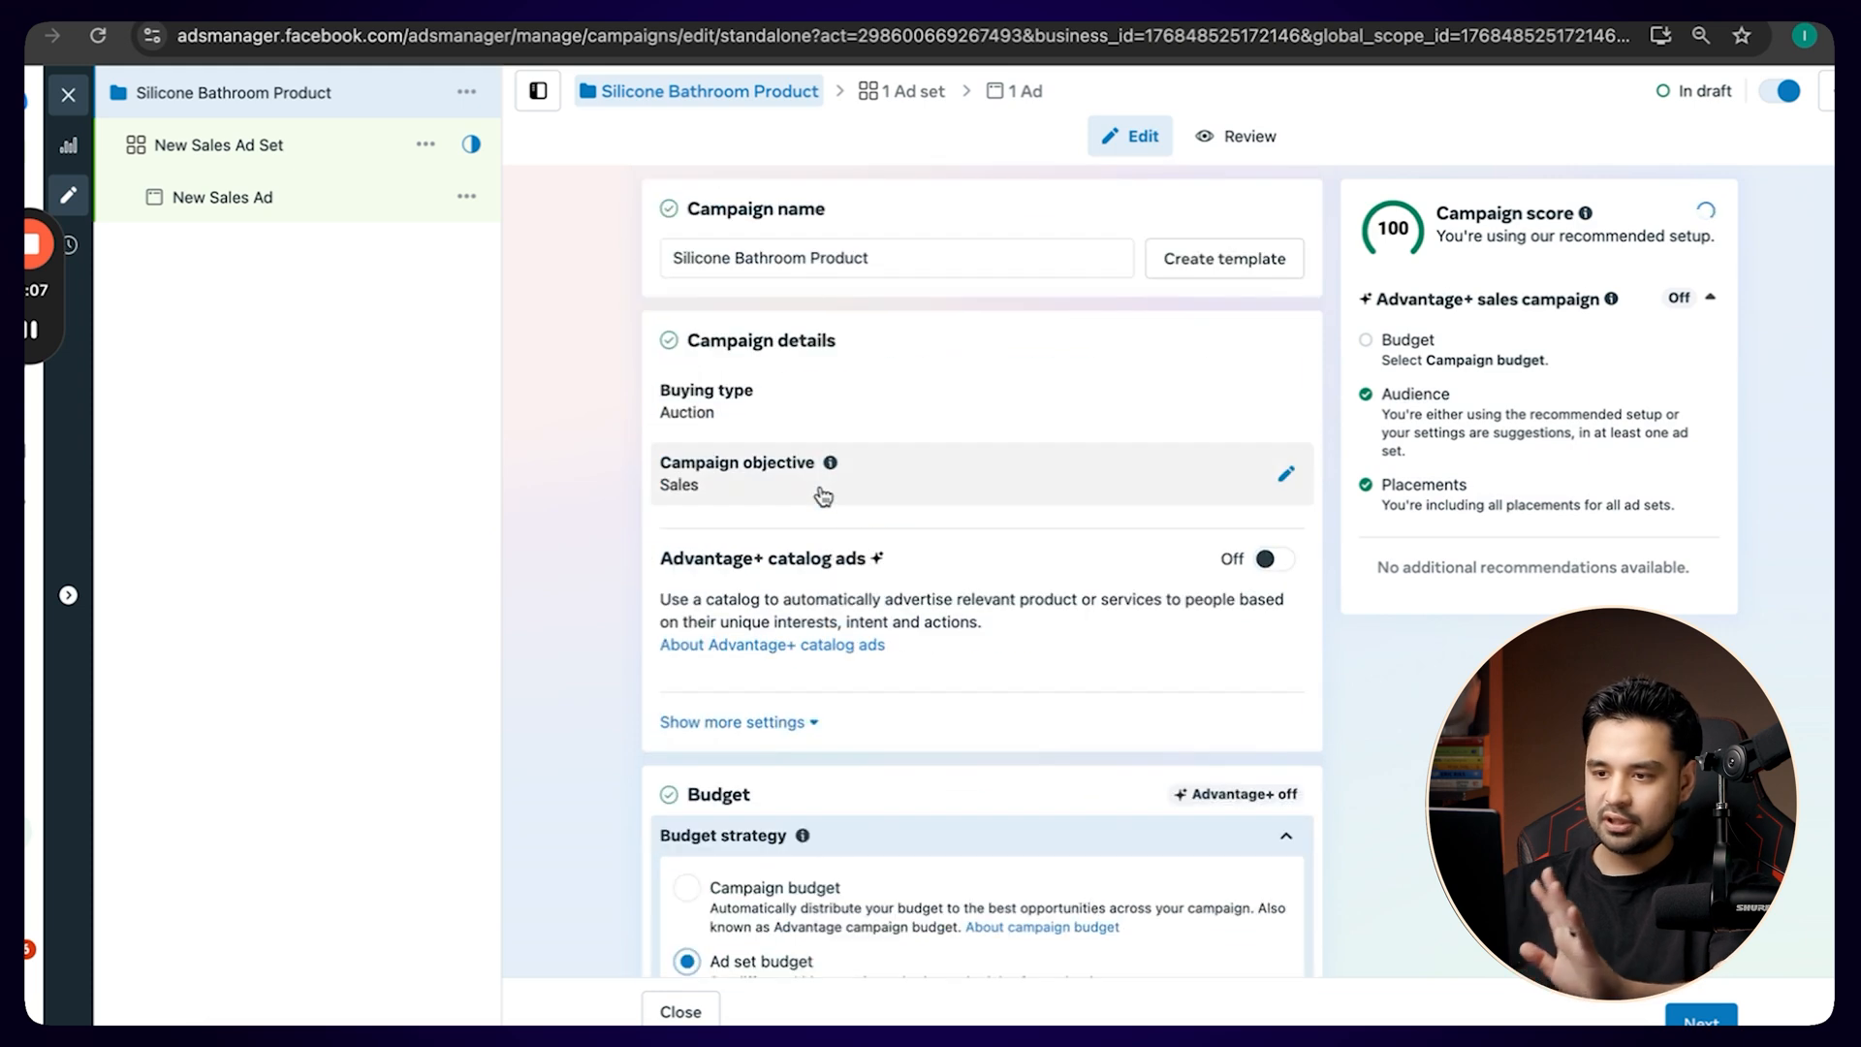
In the new sales ad set, keep Maximize number of conversions as the performance goal and select the active Conversions API dataset.
{"action": "left_click", "coordinate": [203, 160]}
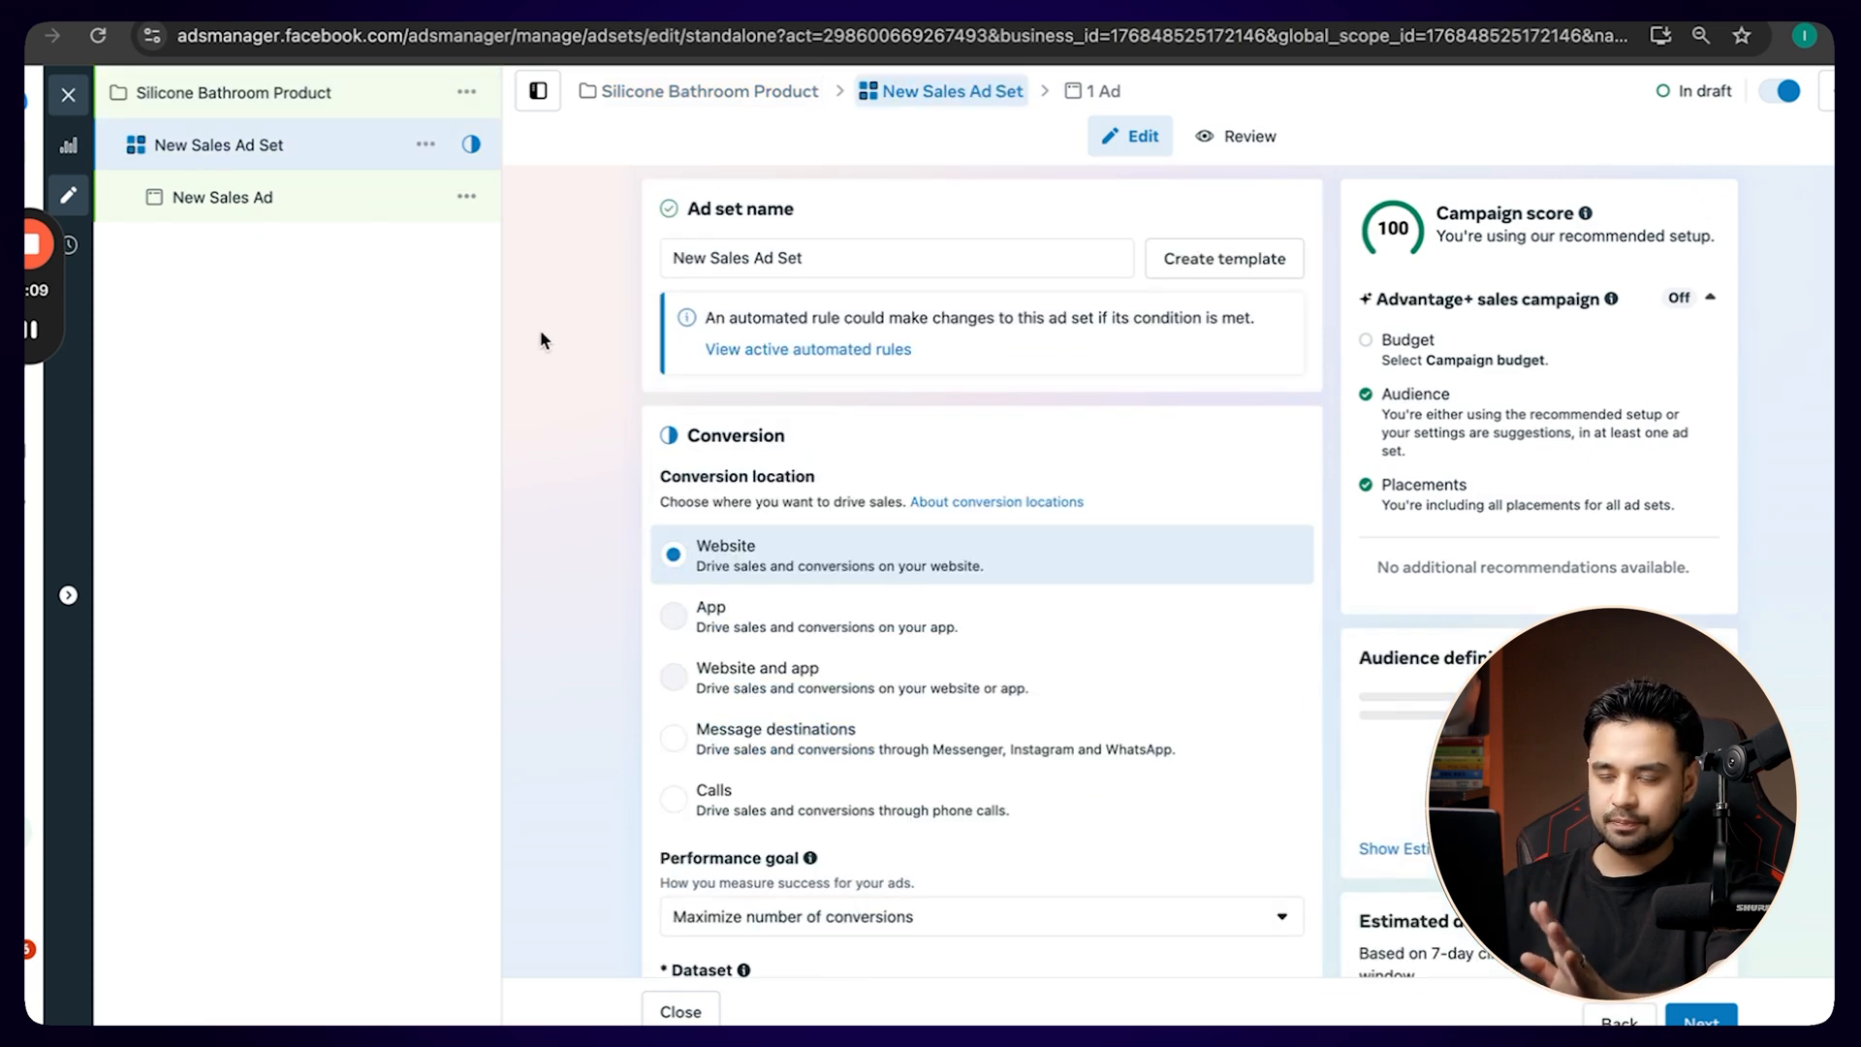
{"action": "scroll", "coordinate": [802, 515], "scroll_direction": "down", "scroll_amount": 1}
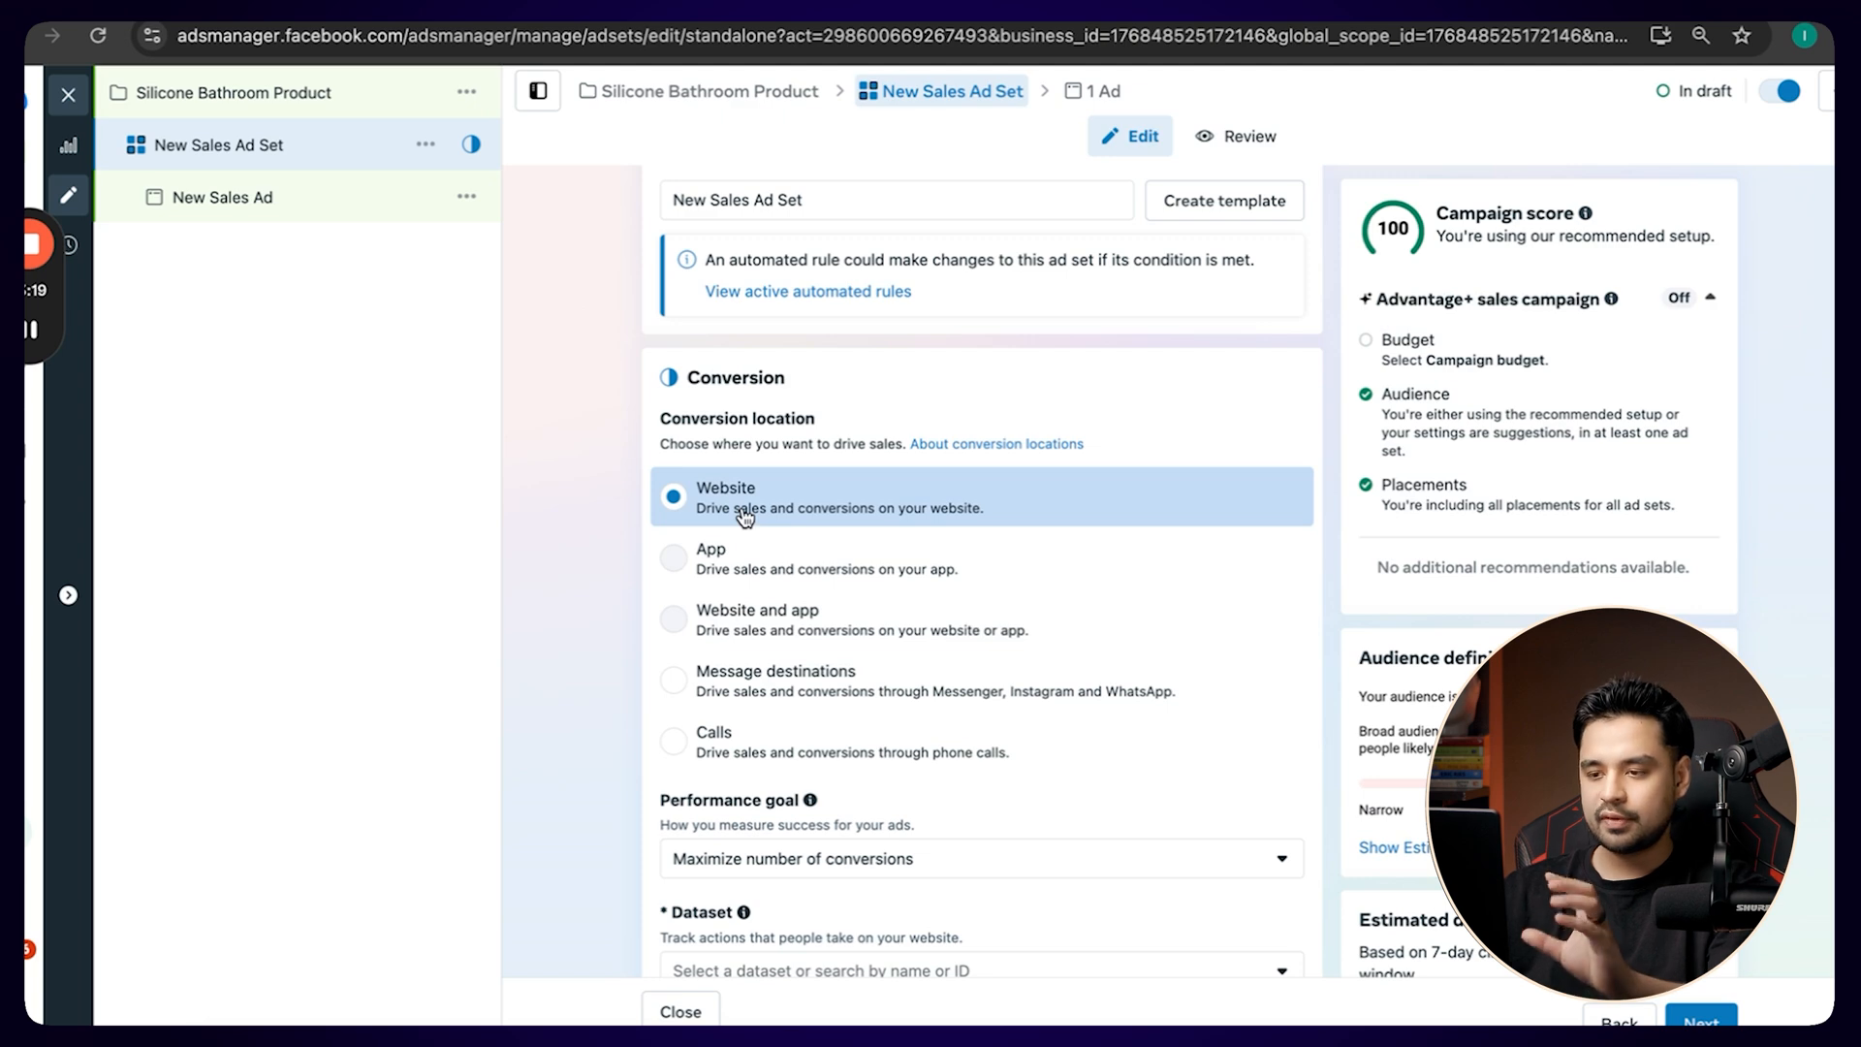
{"action": "scroll", "coordinate": [748, 518], "scroll_direction": "down", "scroll_amount": 2}
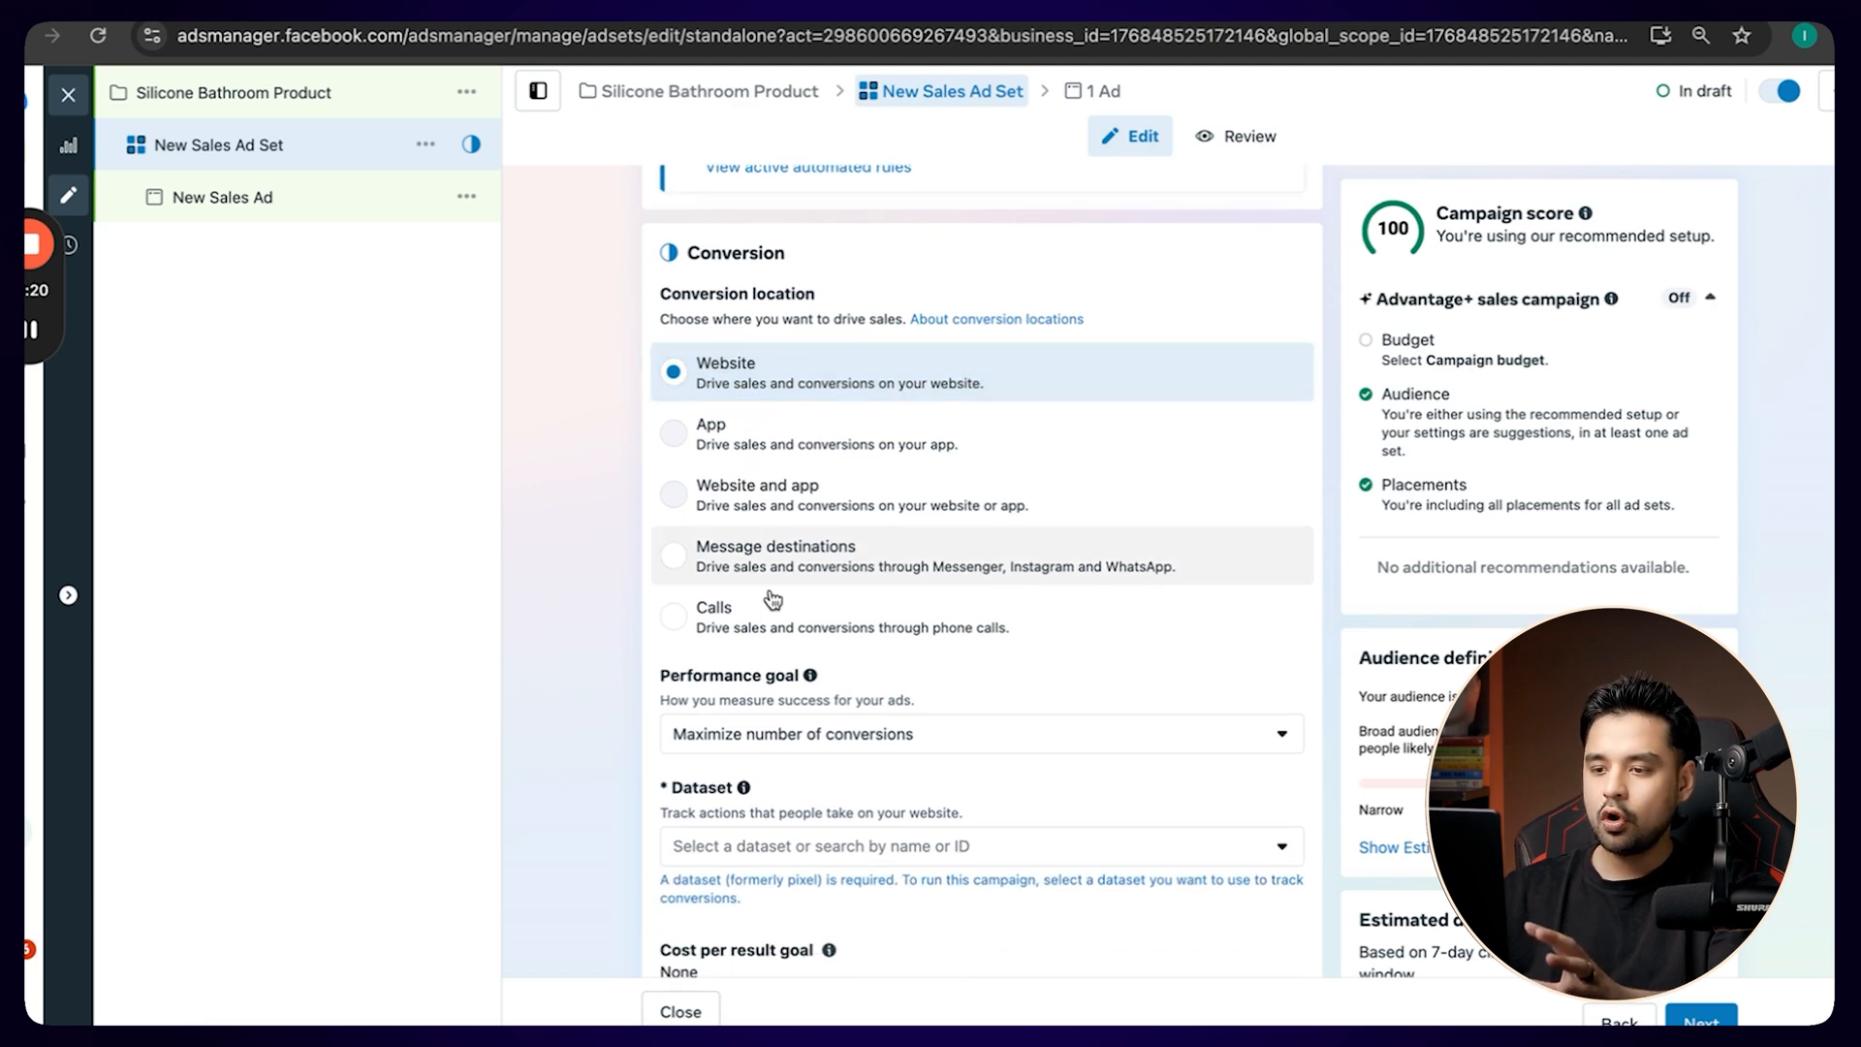
{"action": "left_click", "coordinate": [819, 738]}
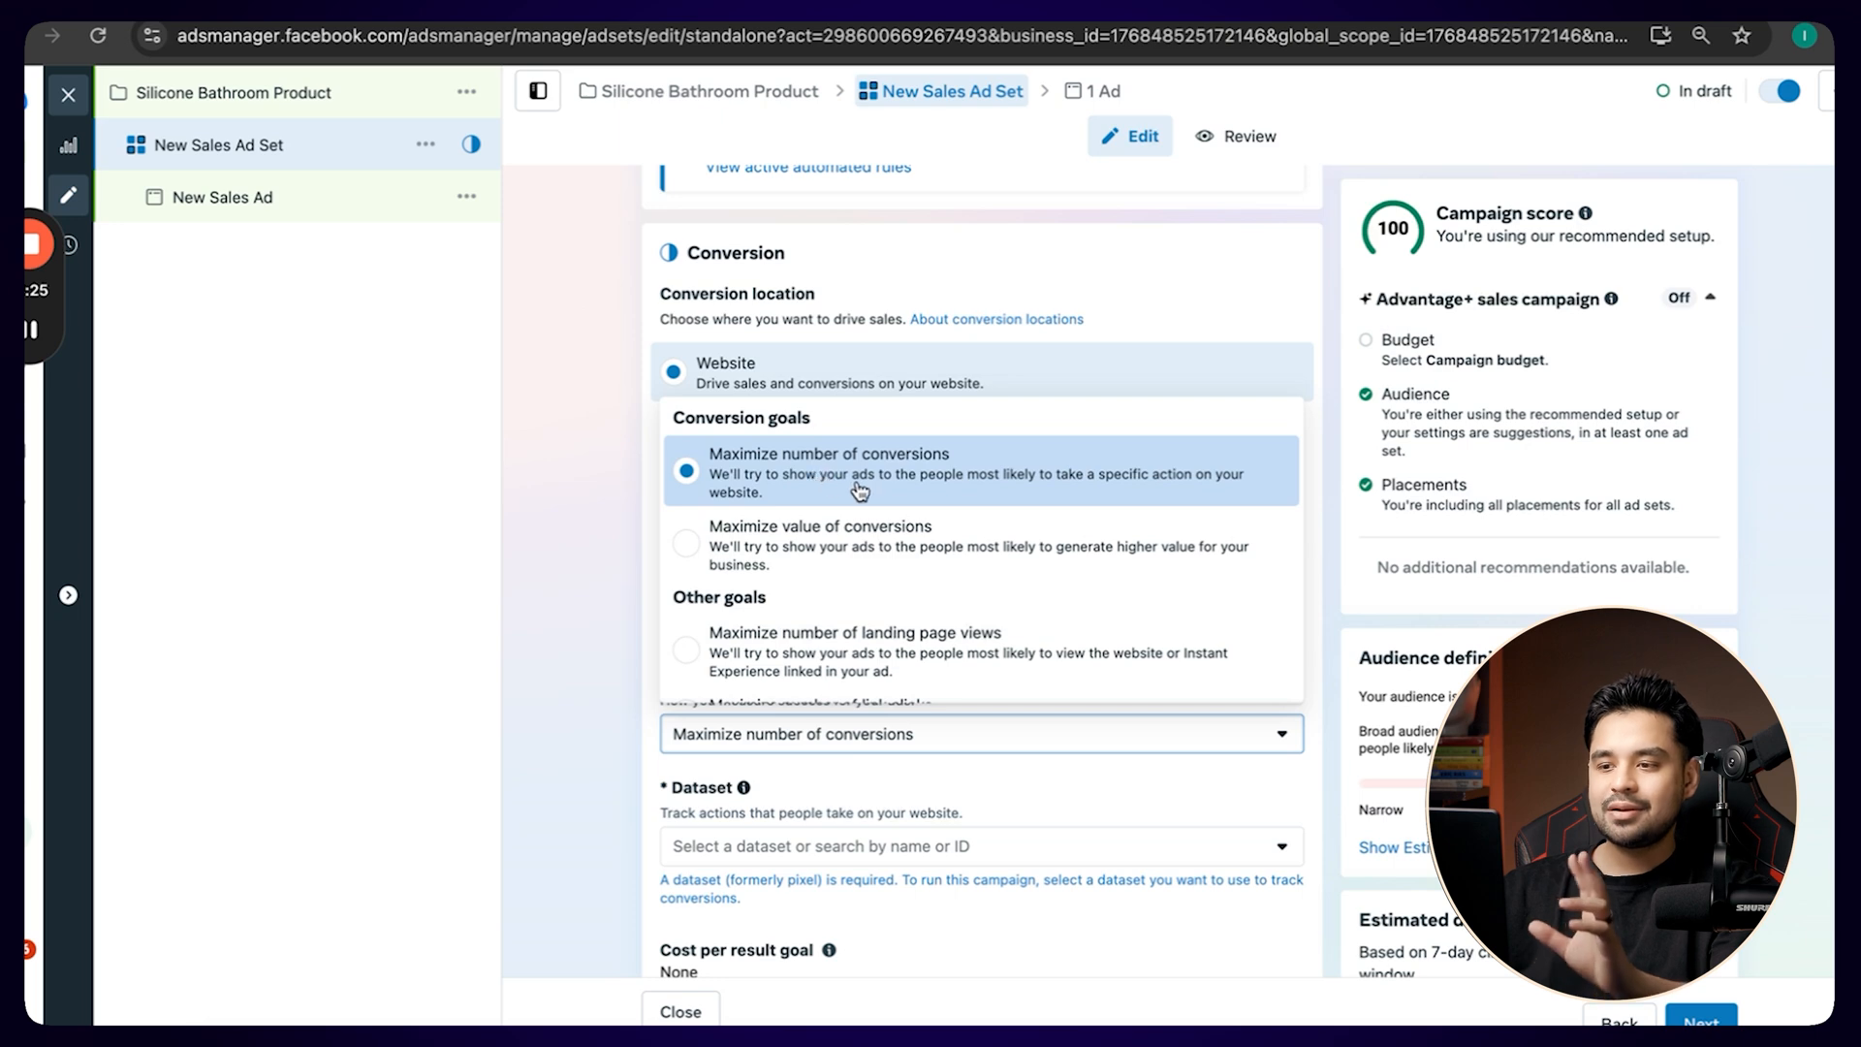
{"action": "scroll", "coordinate": [891, 520], "scroll_direction": "down", "scroll_amount": 3}
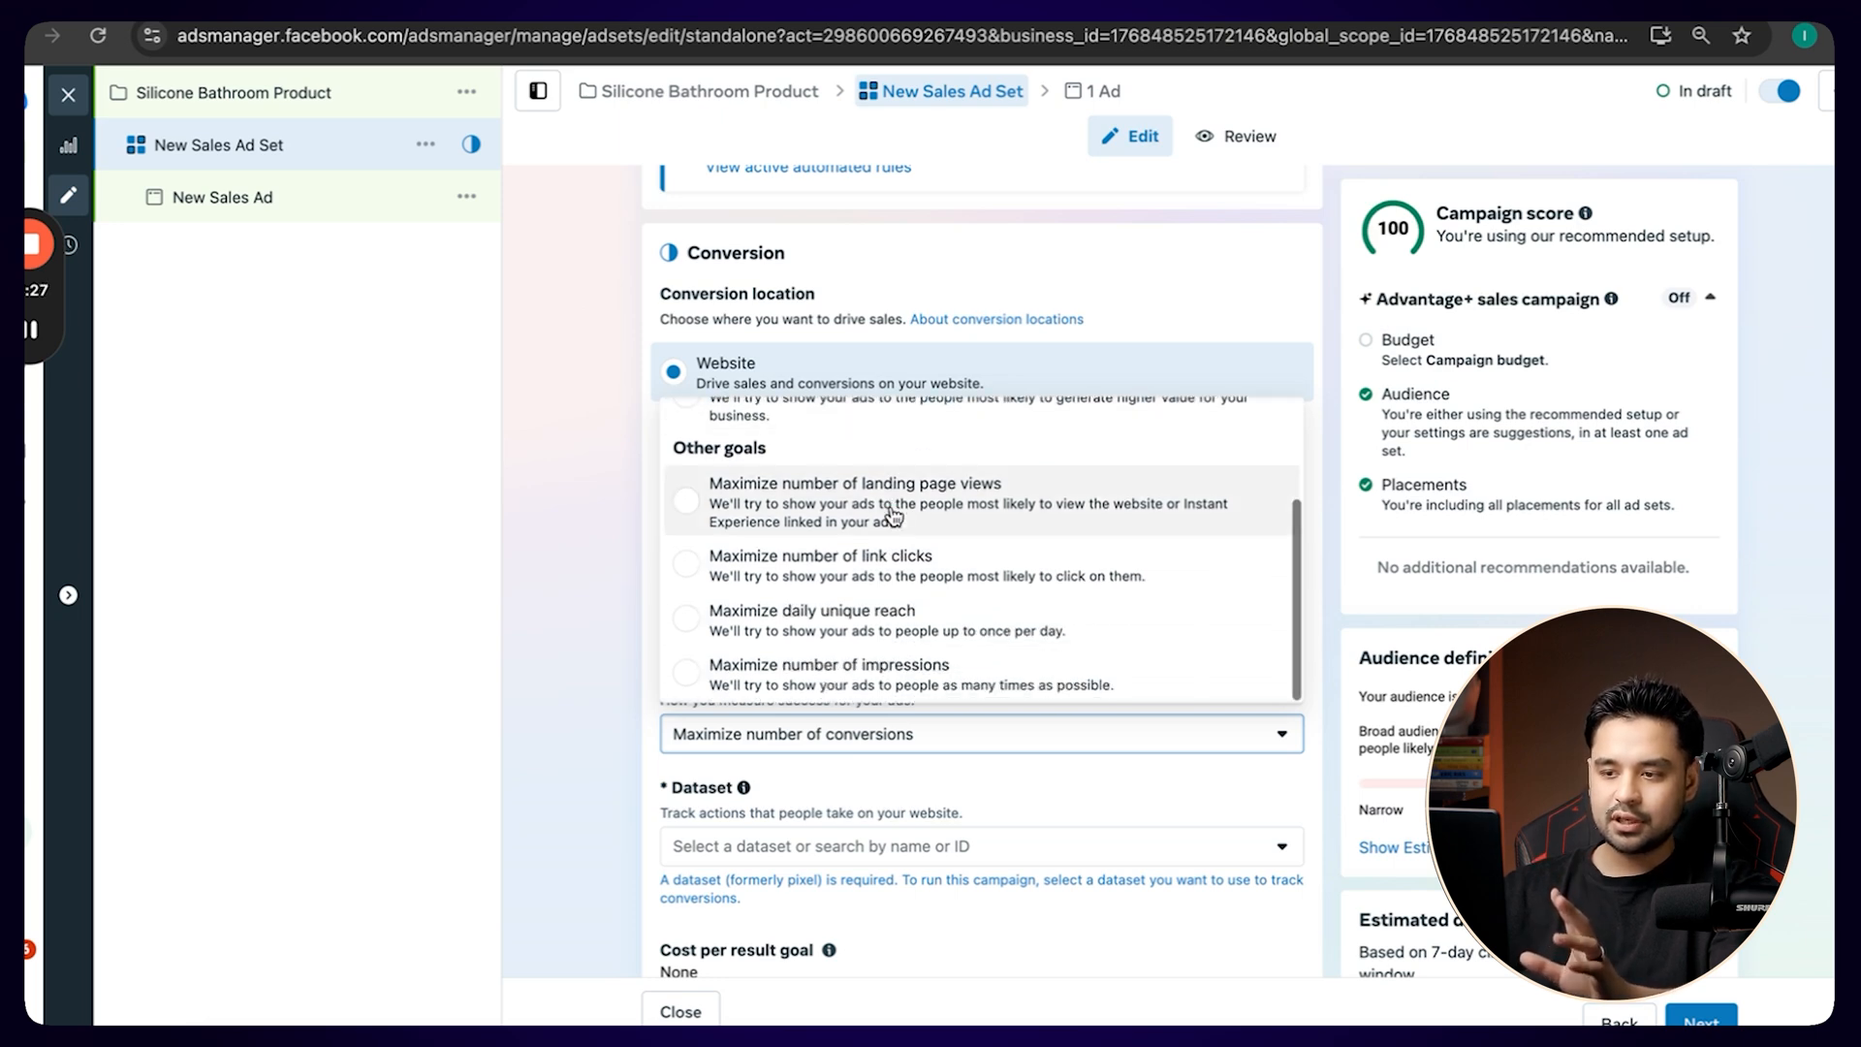
{"action": "scroll", "coordinate": [797, 506], "scroll_direction": "up", "scroll_amount": 3}
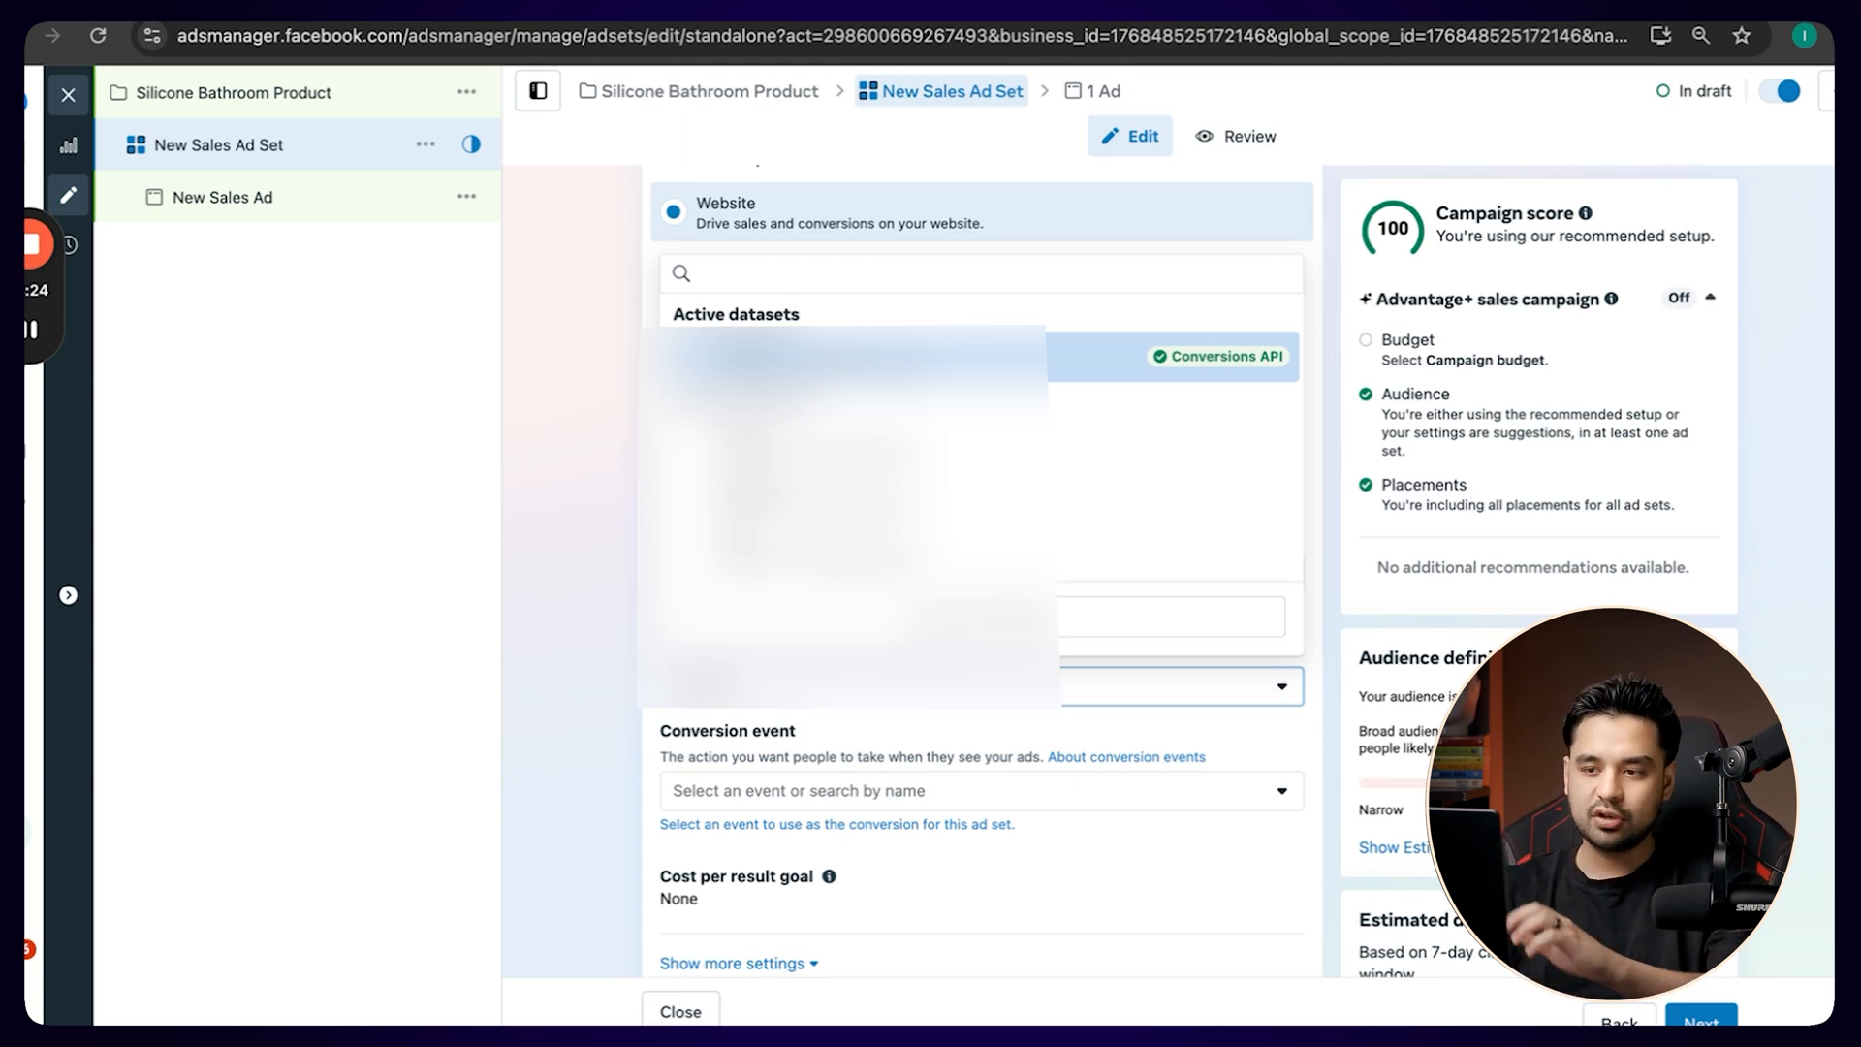
{"action": "left_click", "coordinate": [852, 357]}
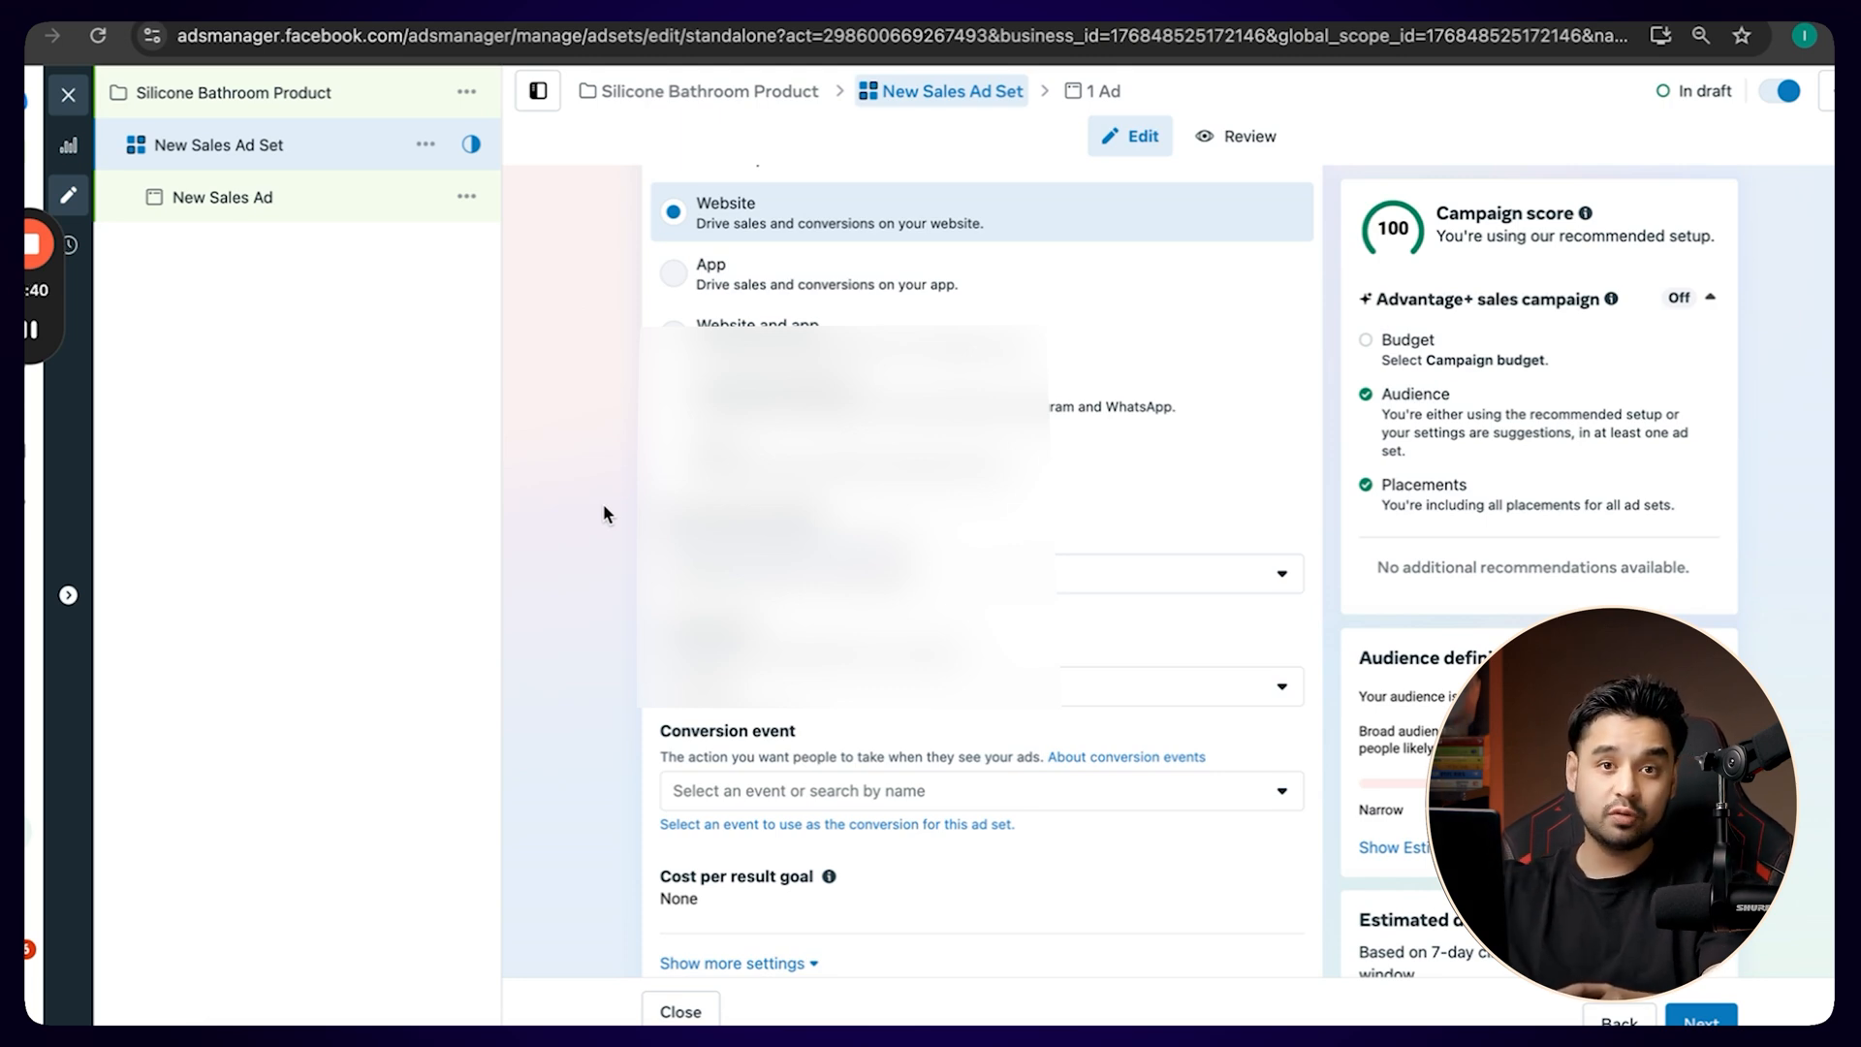
Search the conversion events for "pur" and set the ad set's conversion event to Purchase.
{"action": "scroll", "coordinate": [603, 505], "scroll_direction": "down", "scroll_amount": 5}
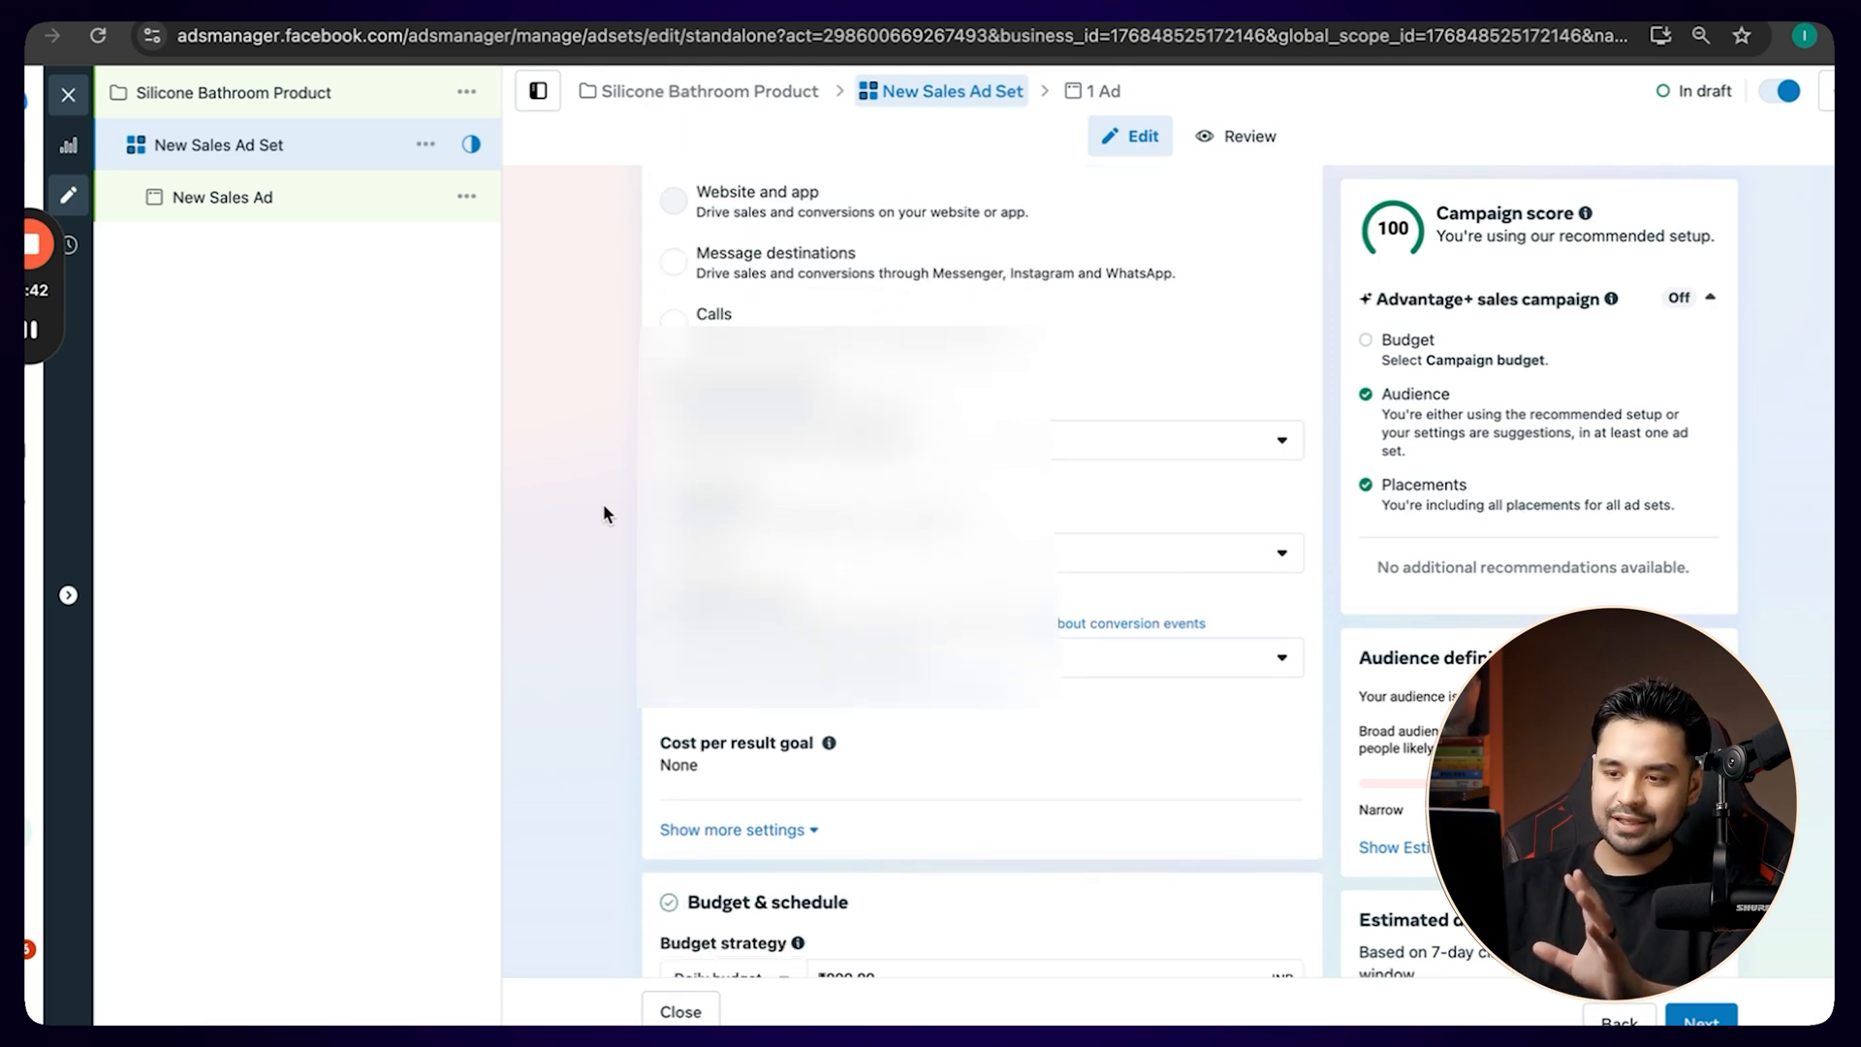
{"action": "left_click", "coordinate": [810, 504]}
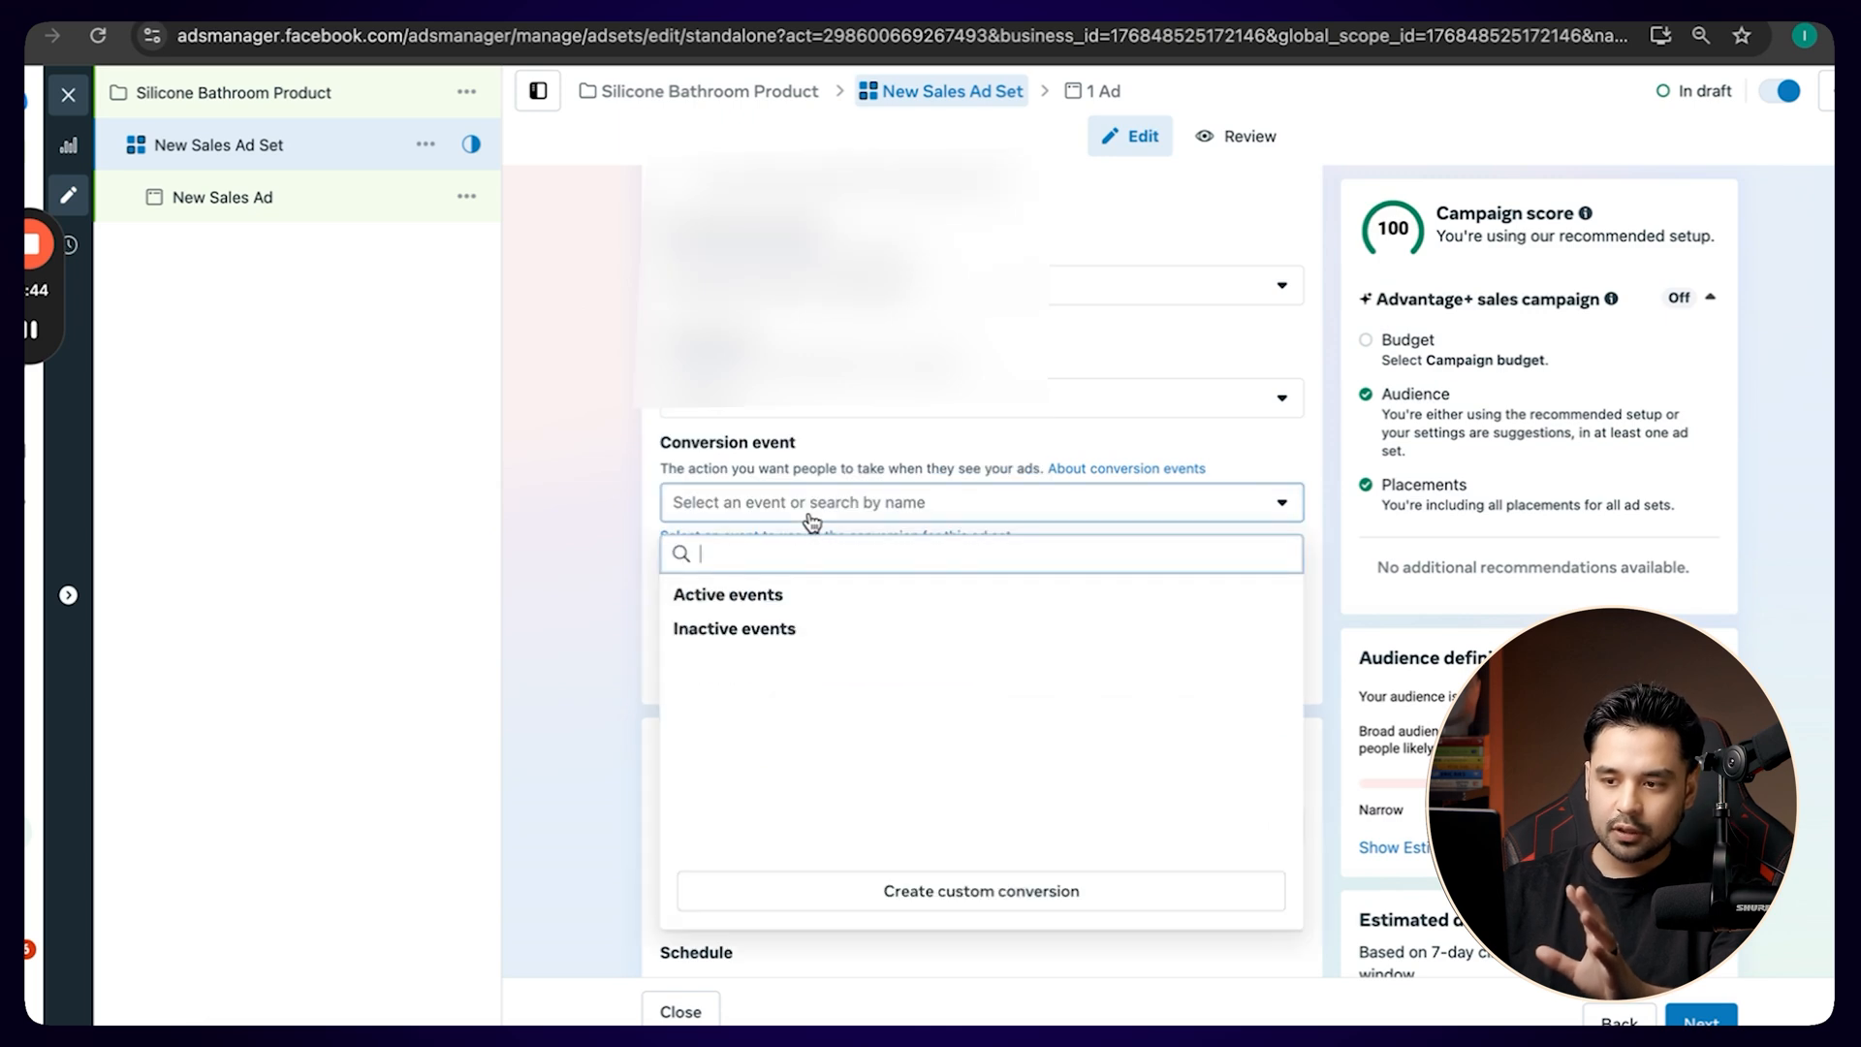
{"action": "scroll", "coordinate": [822, 647], "scroll_direction": "down", "scroll_amount": 1}
{"action": "scroll", "coordinate": [820, 648], "scroll_direction": "down", "scroll_amount": 1}
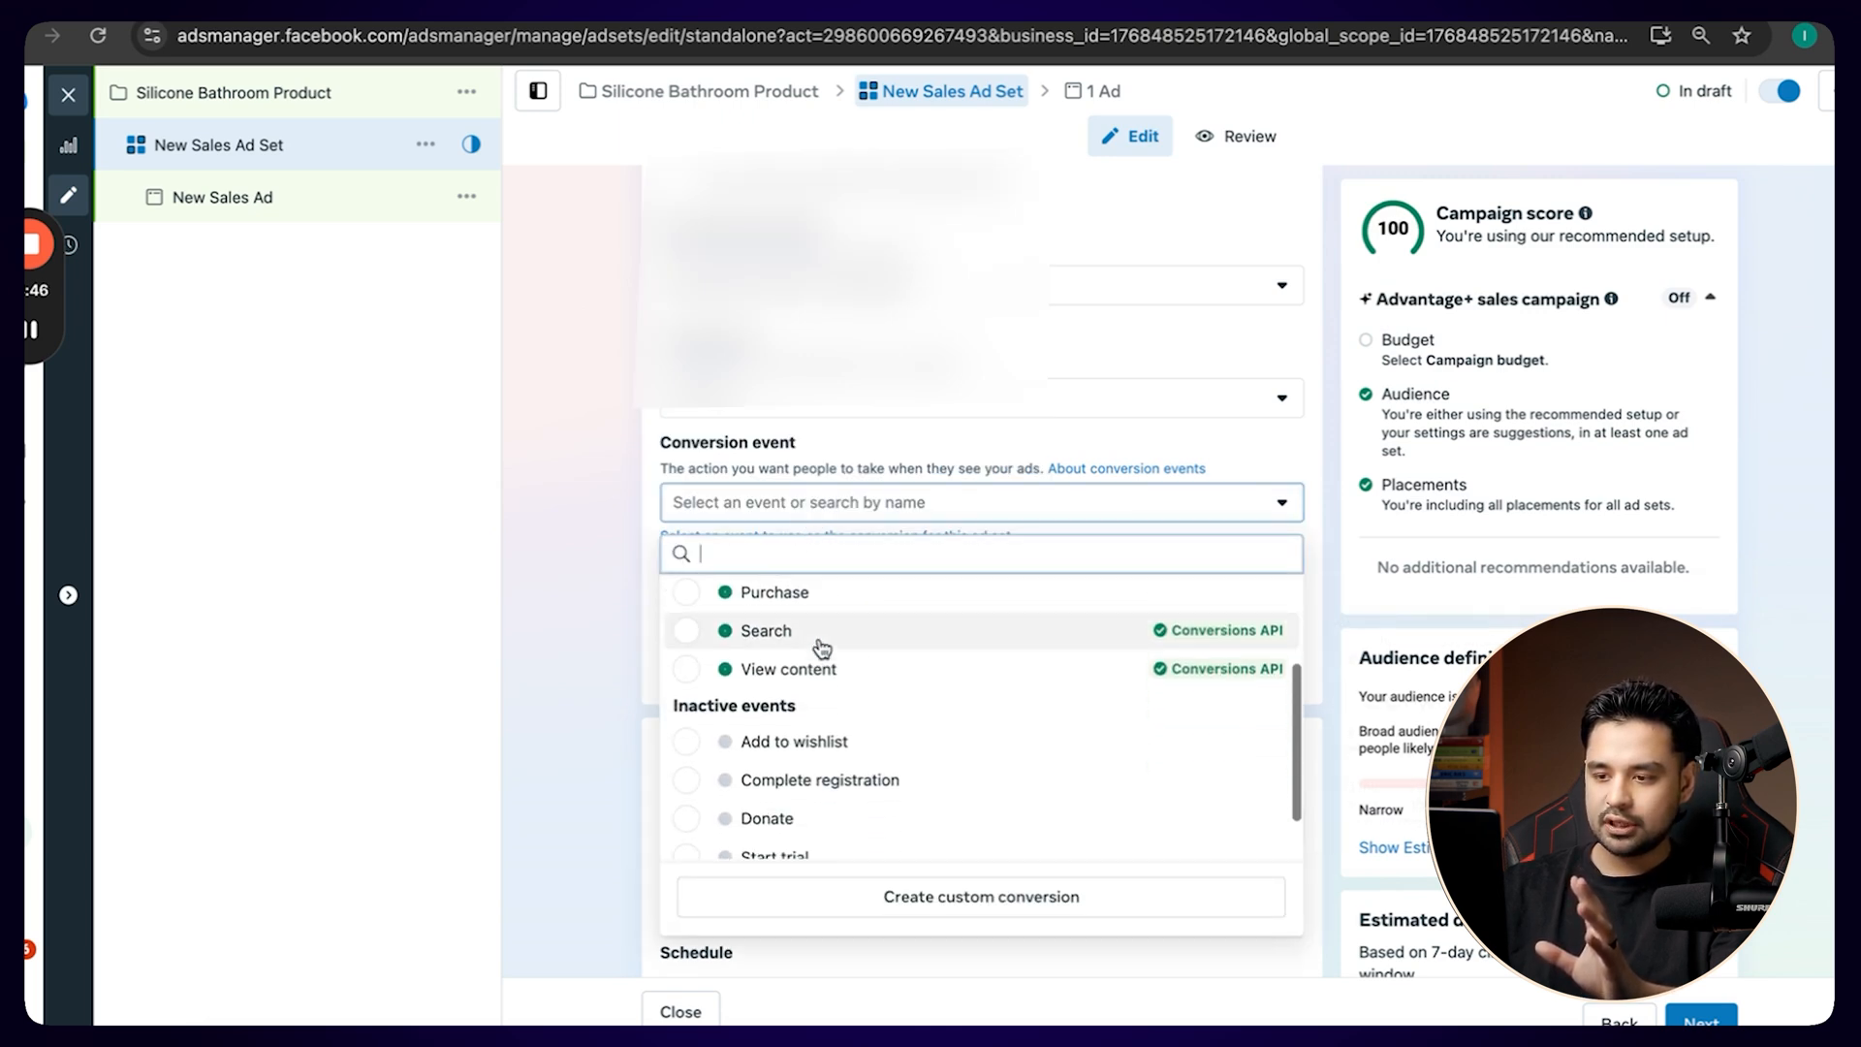
{"action": "scroll", "coordinate": [818, 648], "scroll_direction": "up", "scroll_amount": 2}
{"action": "type", "text": "p"}
{"action": "key", "text": "BackSpace"}
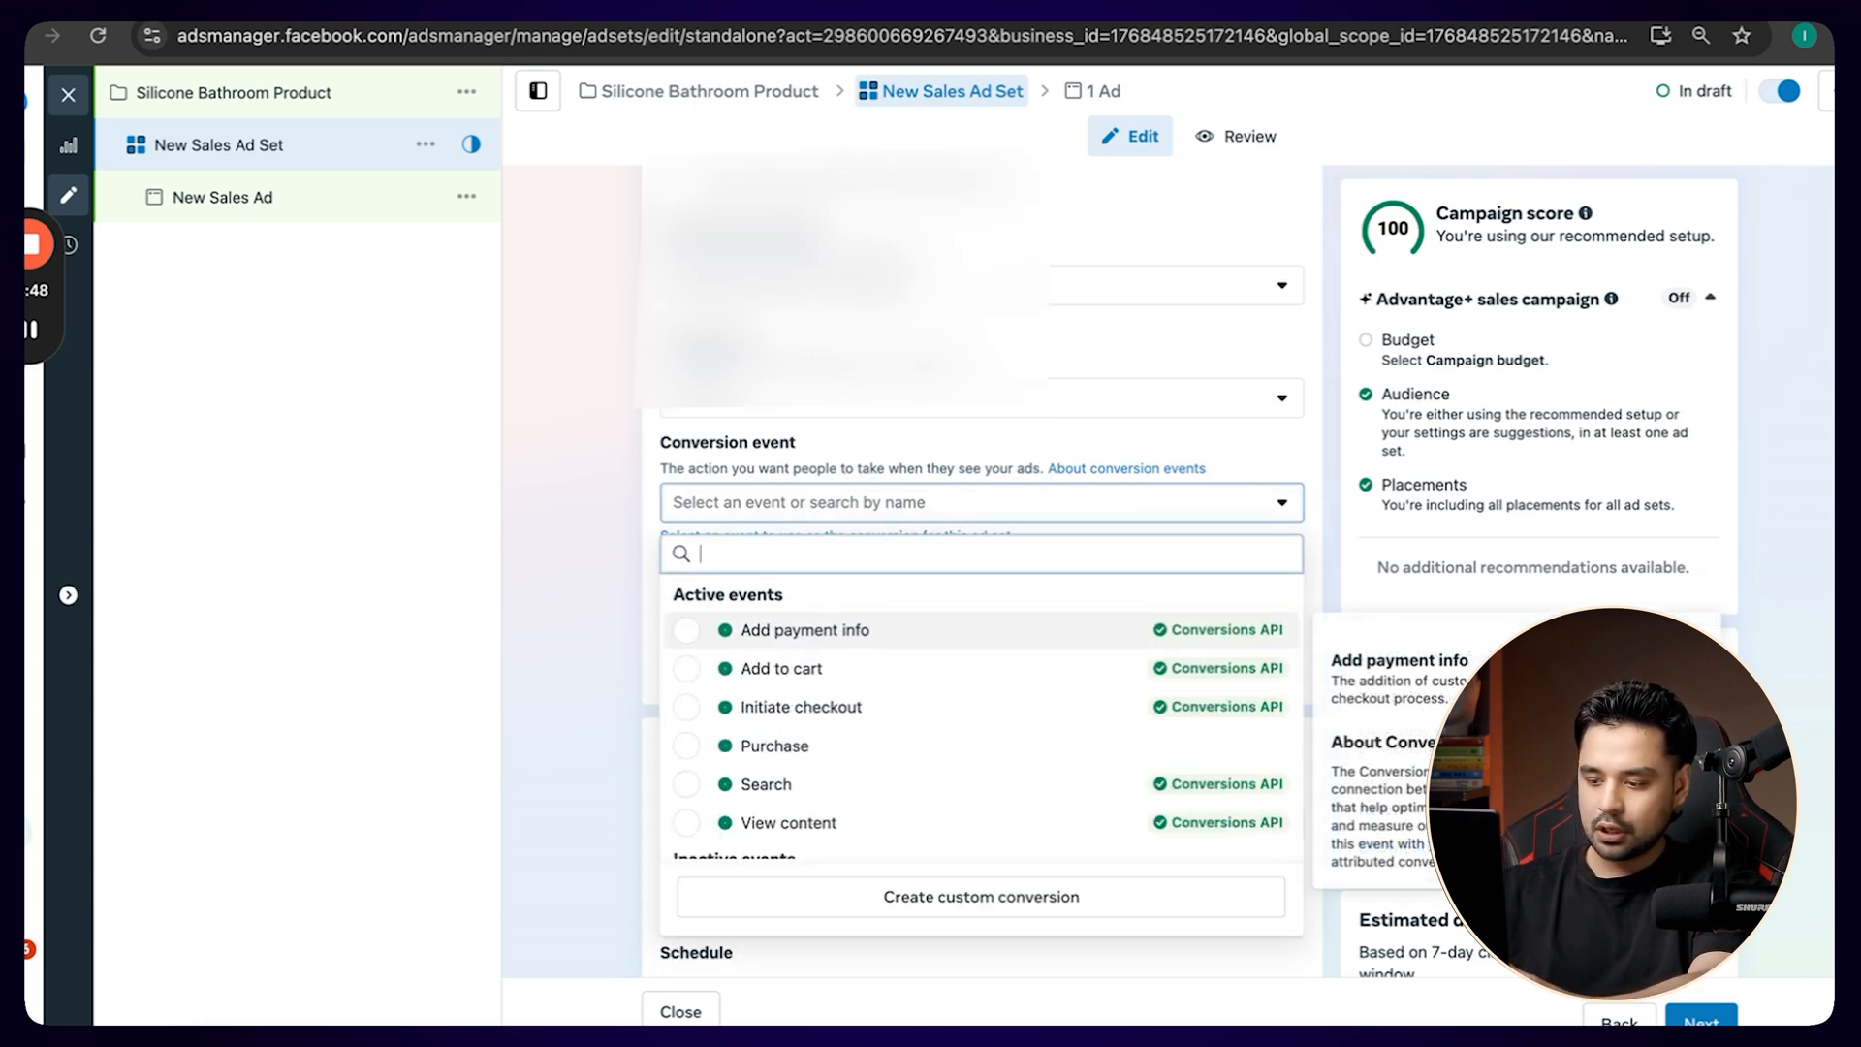
{"action": "type", "text": "pur"}
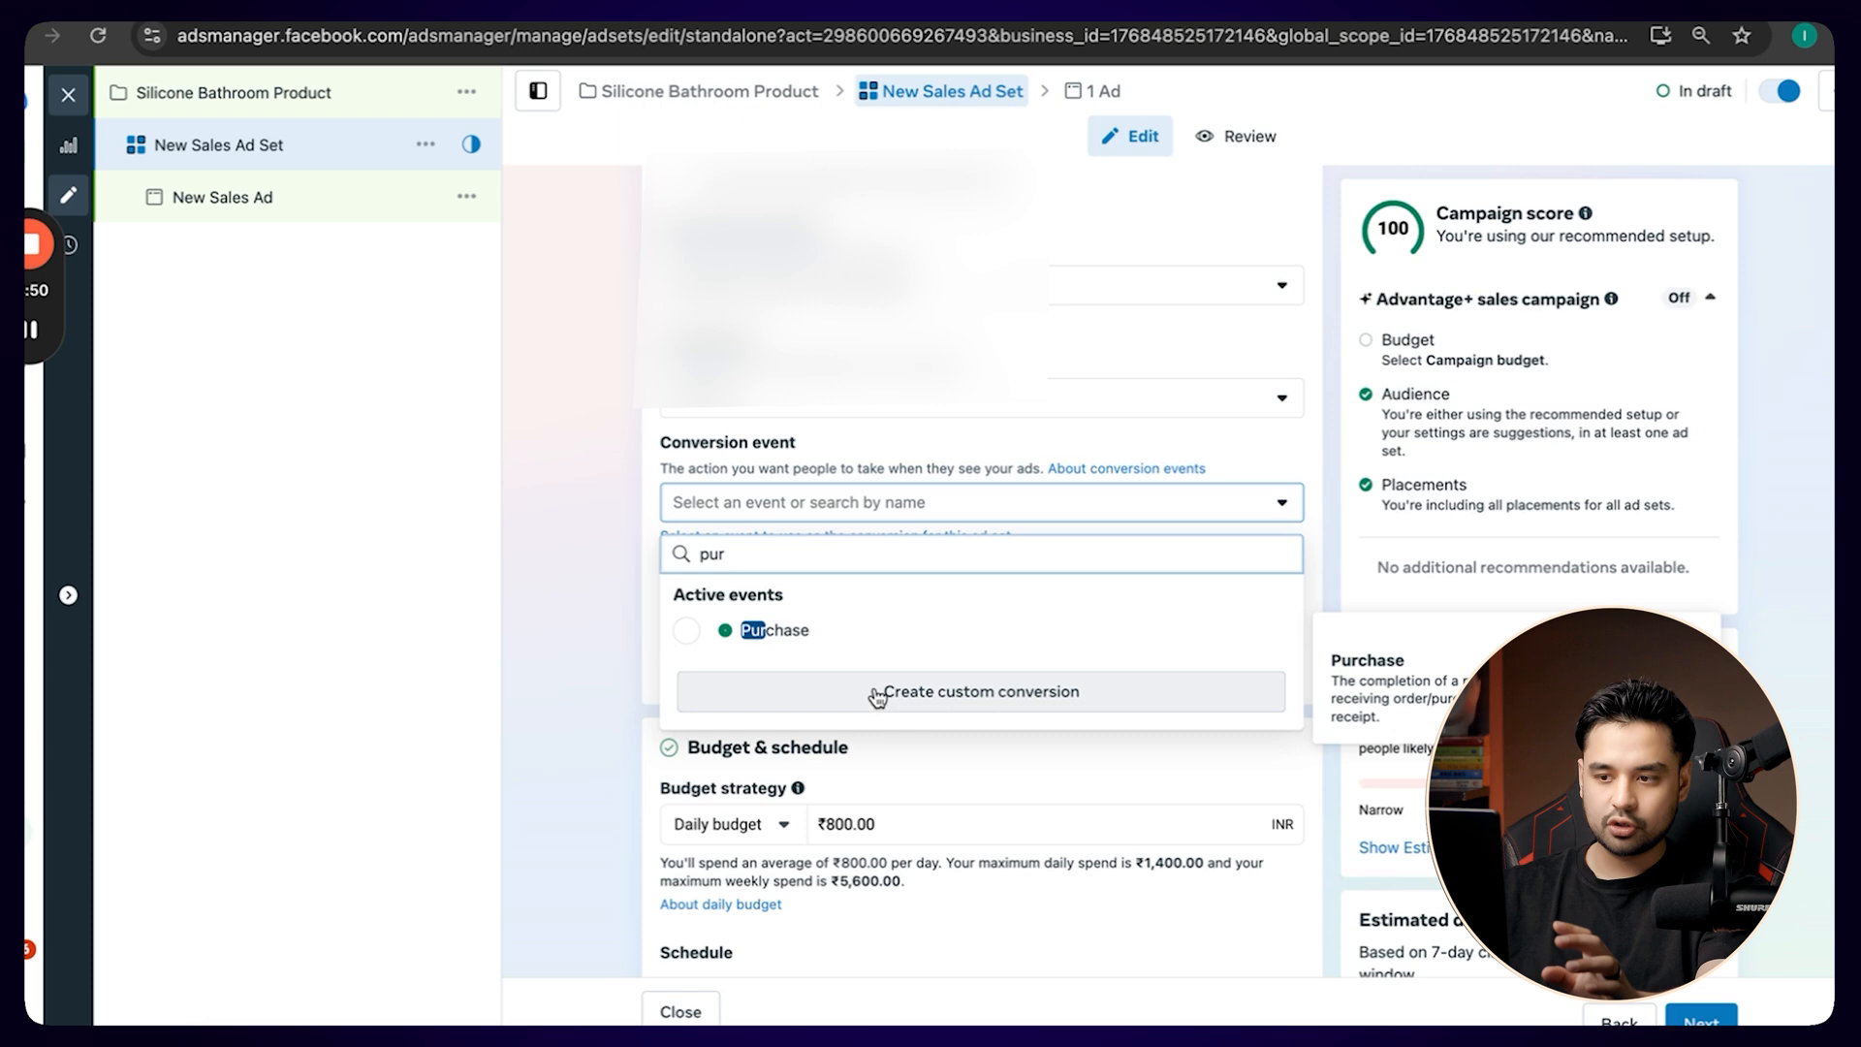
{"action": "left_click", "coordinate": [892, 628]}
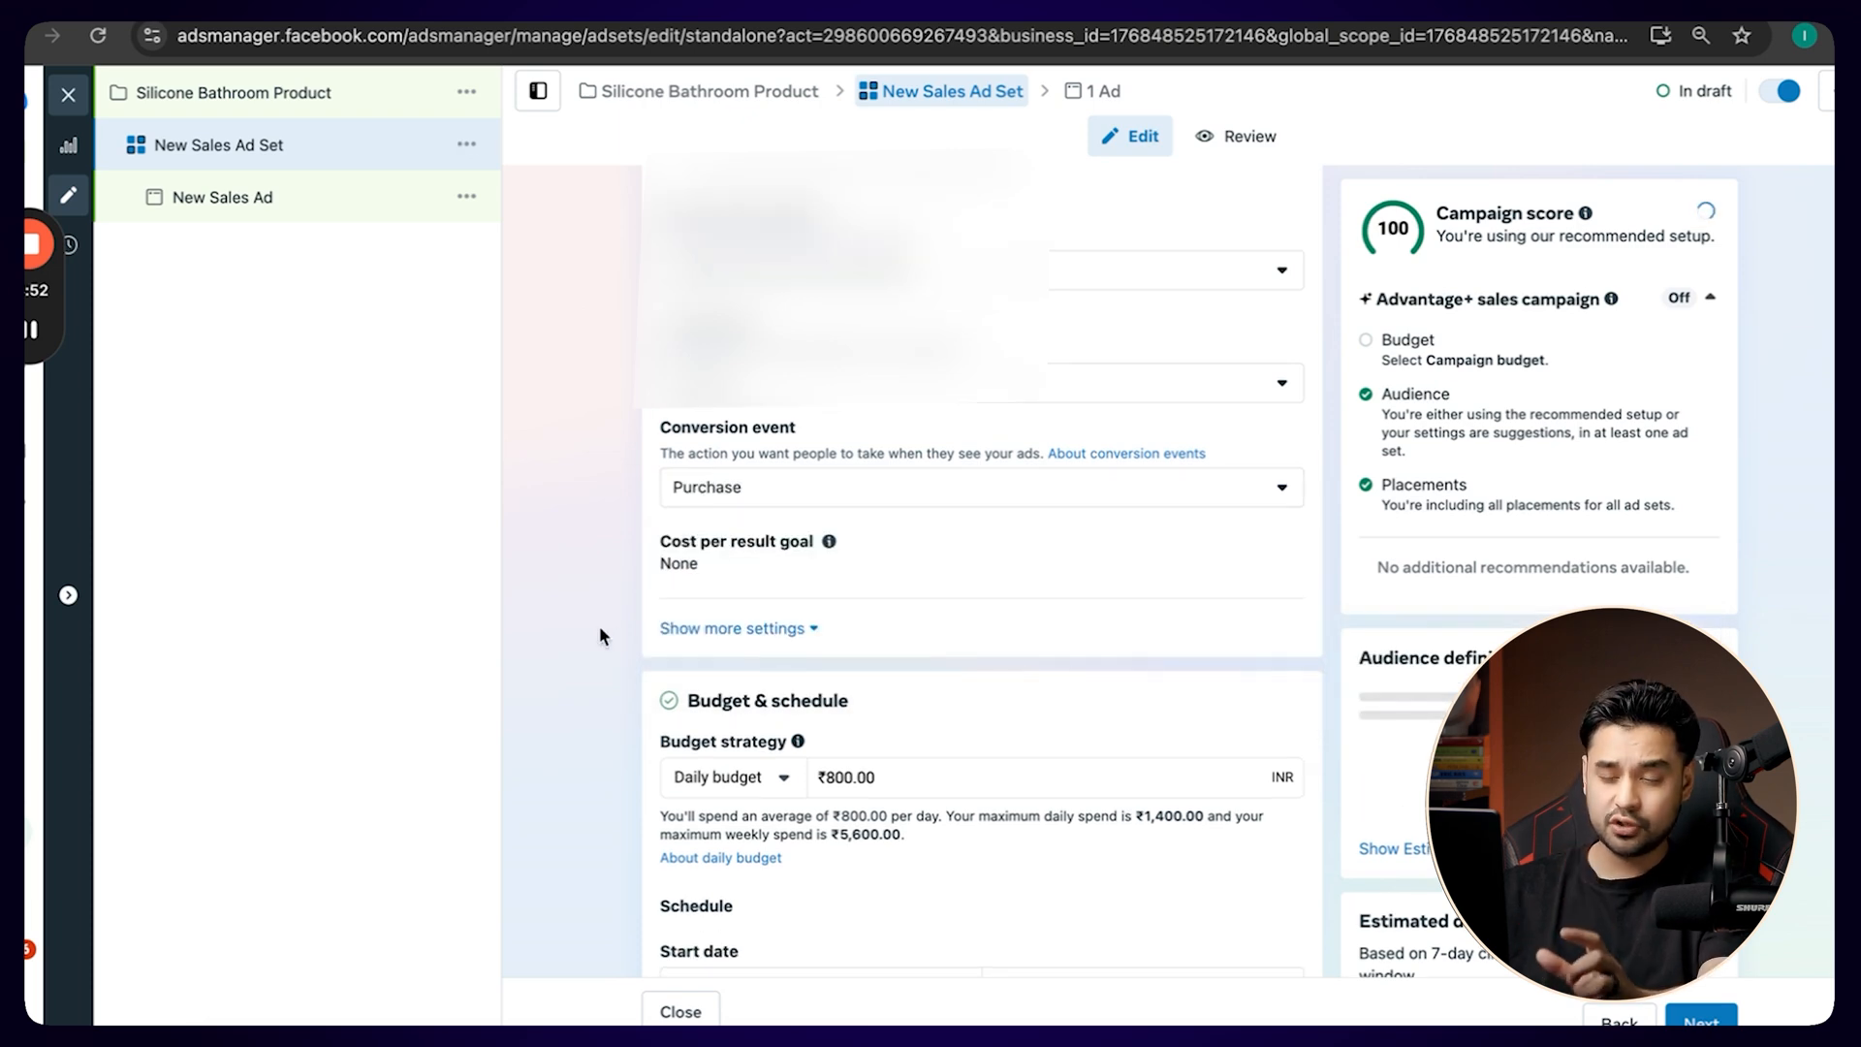
Set the ad set's daily budget to ₹100.
{"action": "scroll", "coordinate": [600, 632], "scroll_direction": "down", "scroll_amount": 3}
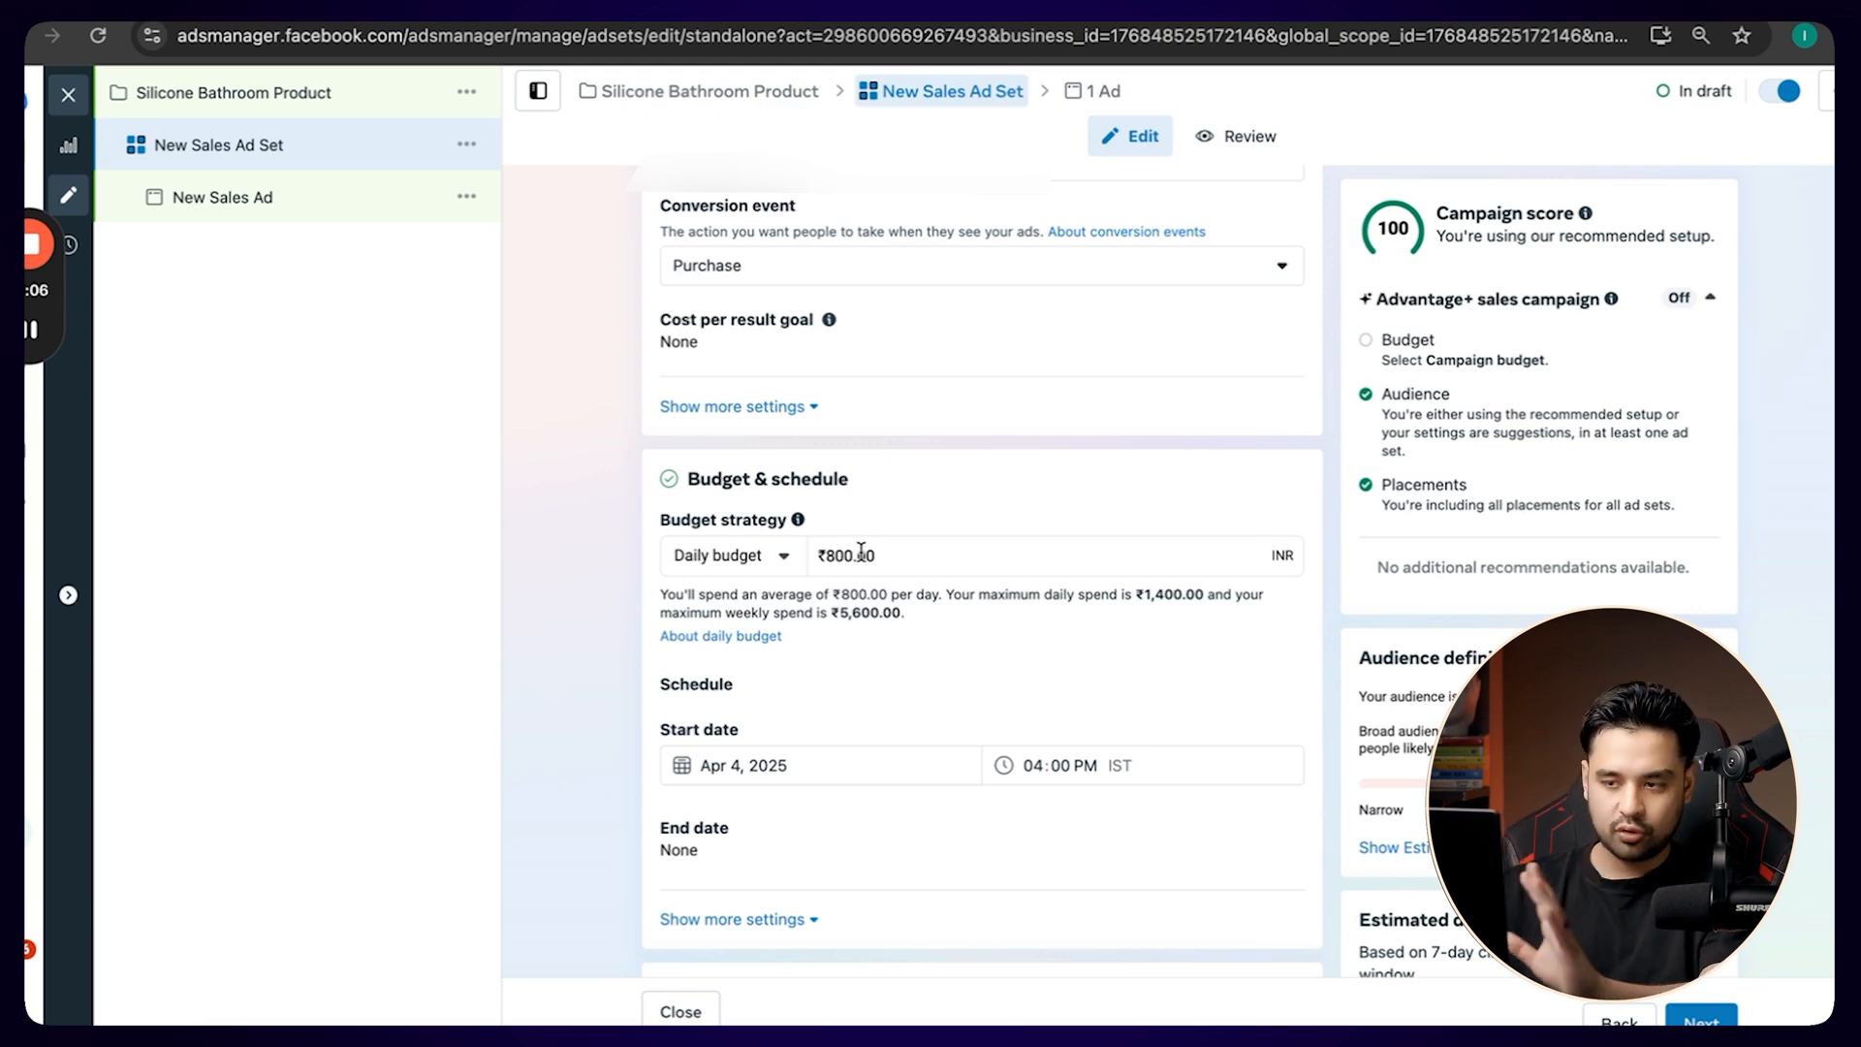
{"action": "triple_click", "coordinate": [876, 555]}
{"action": "key", "text": "BackSpace"}
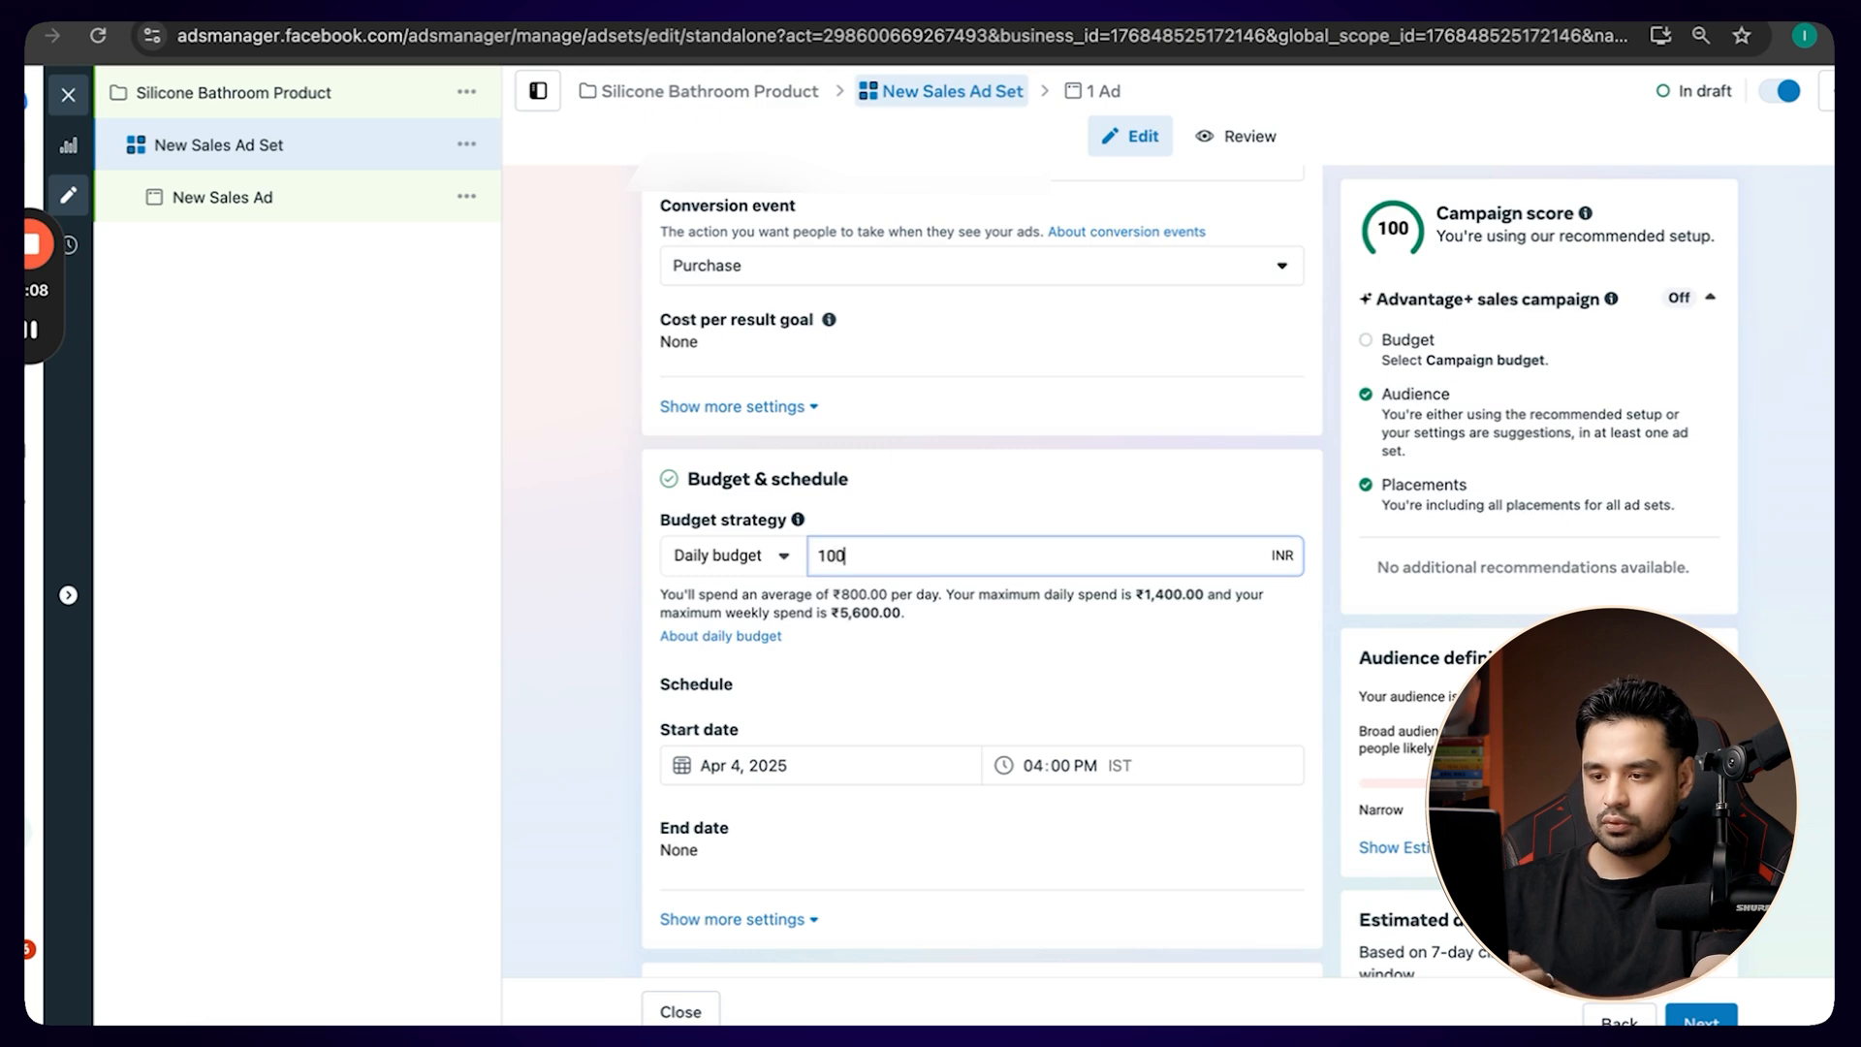
{"action": "left_click", "coordinate": [582, 676]}
Schedule the ad set to start on Apr 5, 2025 at 12:00 AM.
{"action": "scroll", "coordinate": [582, 679], "scroll_direction": "down", "scroll_amount": 2}
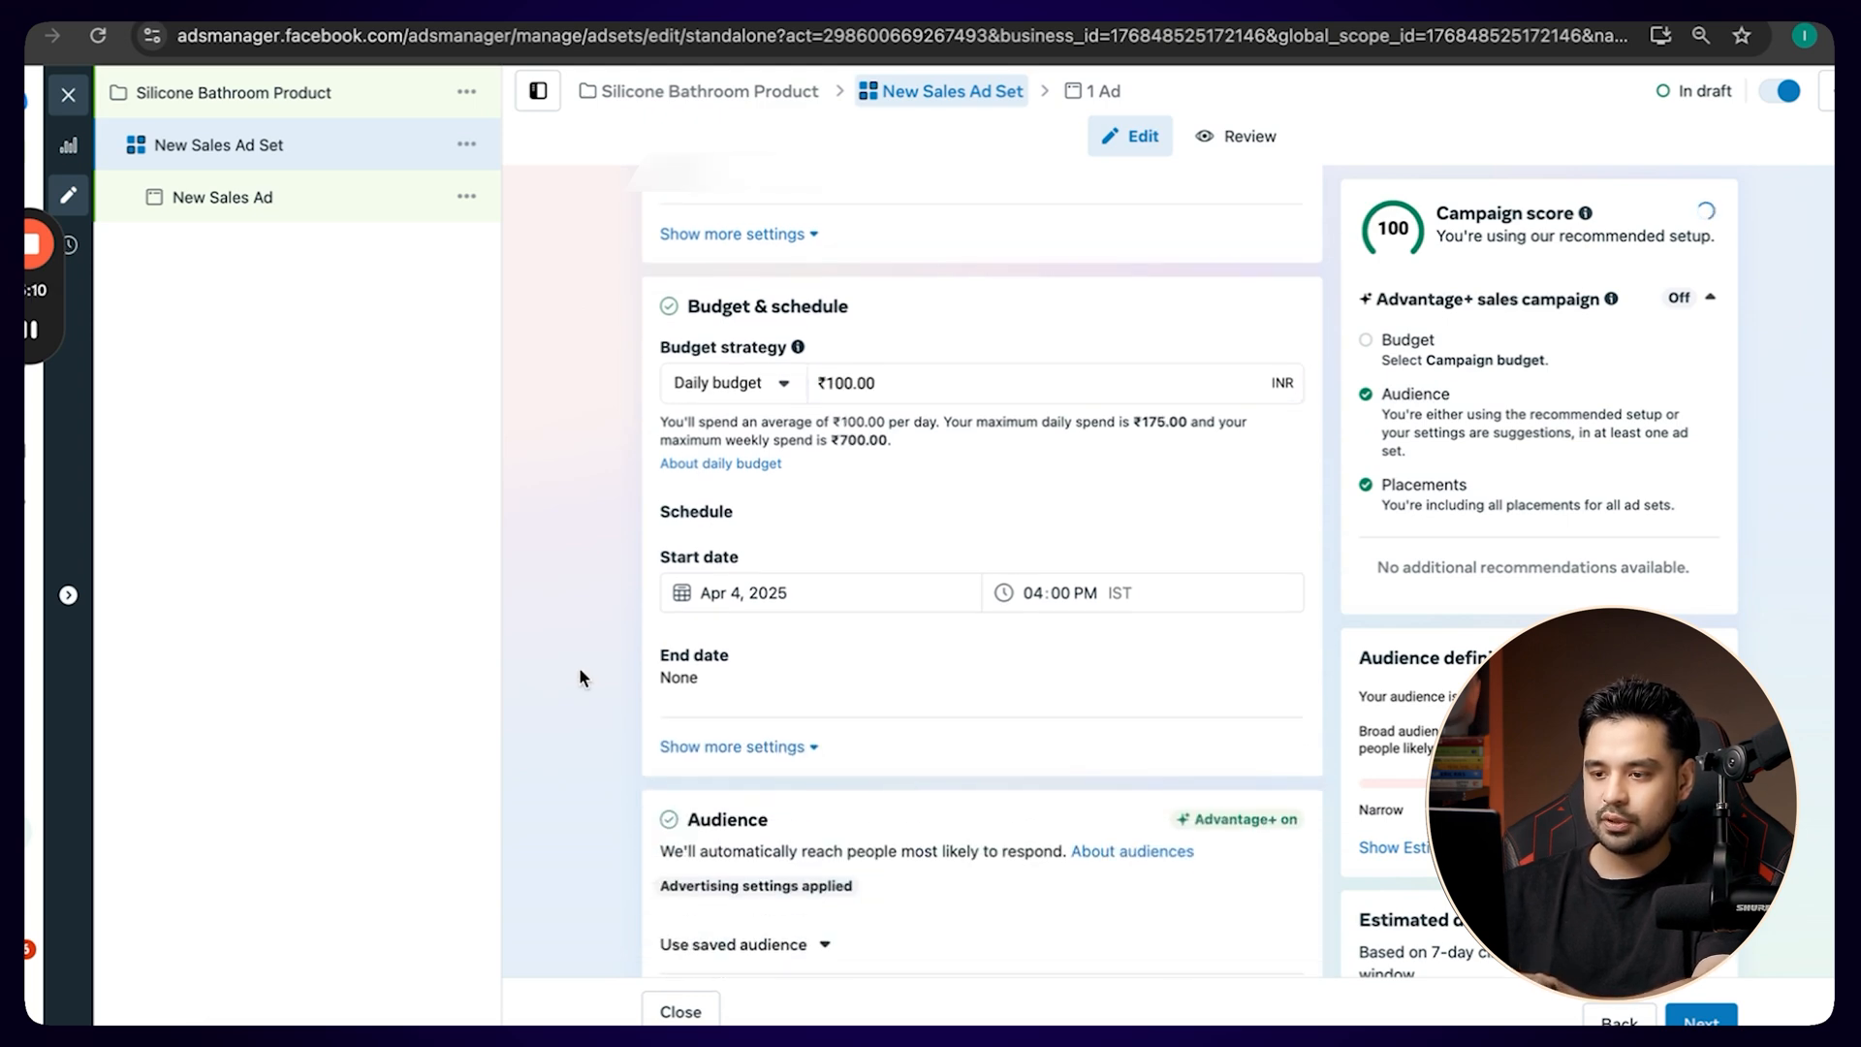
{"action": "left_click", "coordinate": [753, 594]}
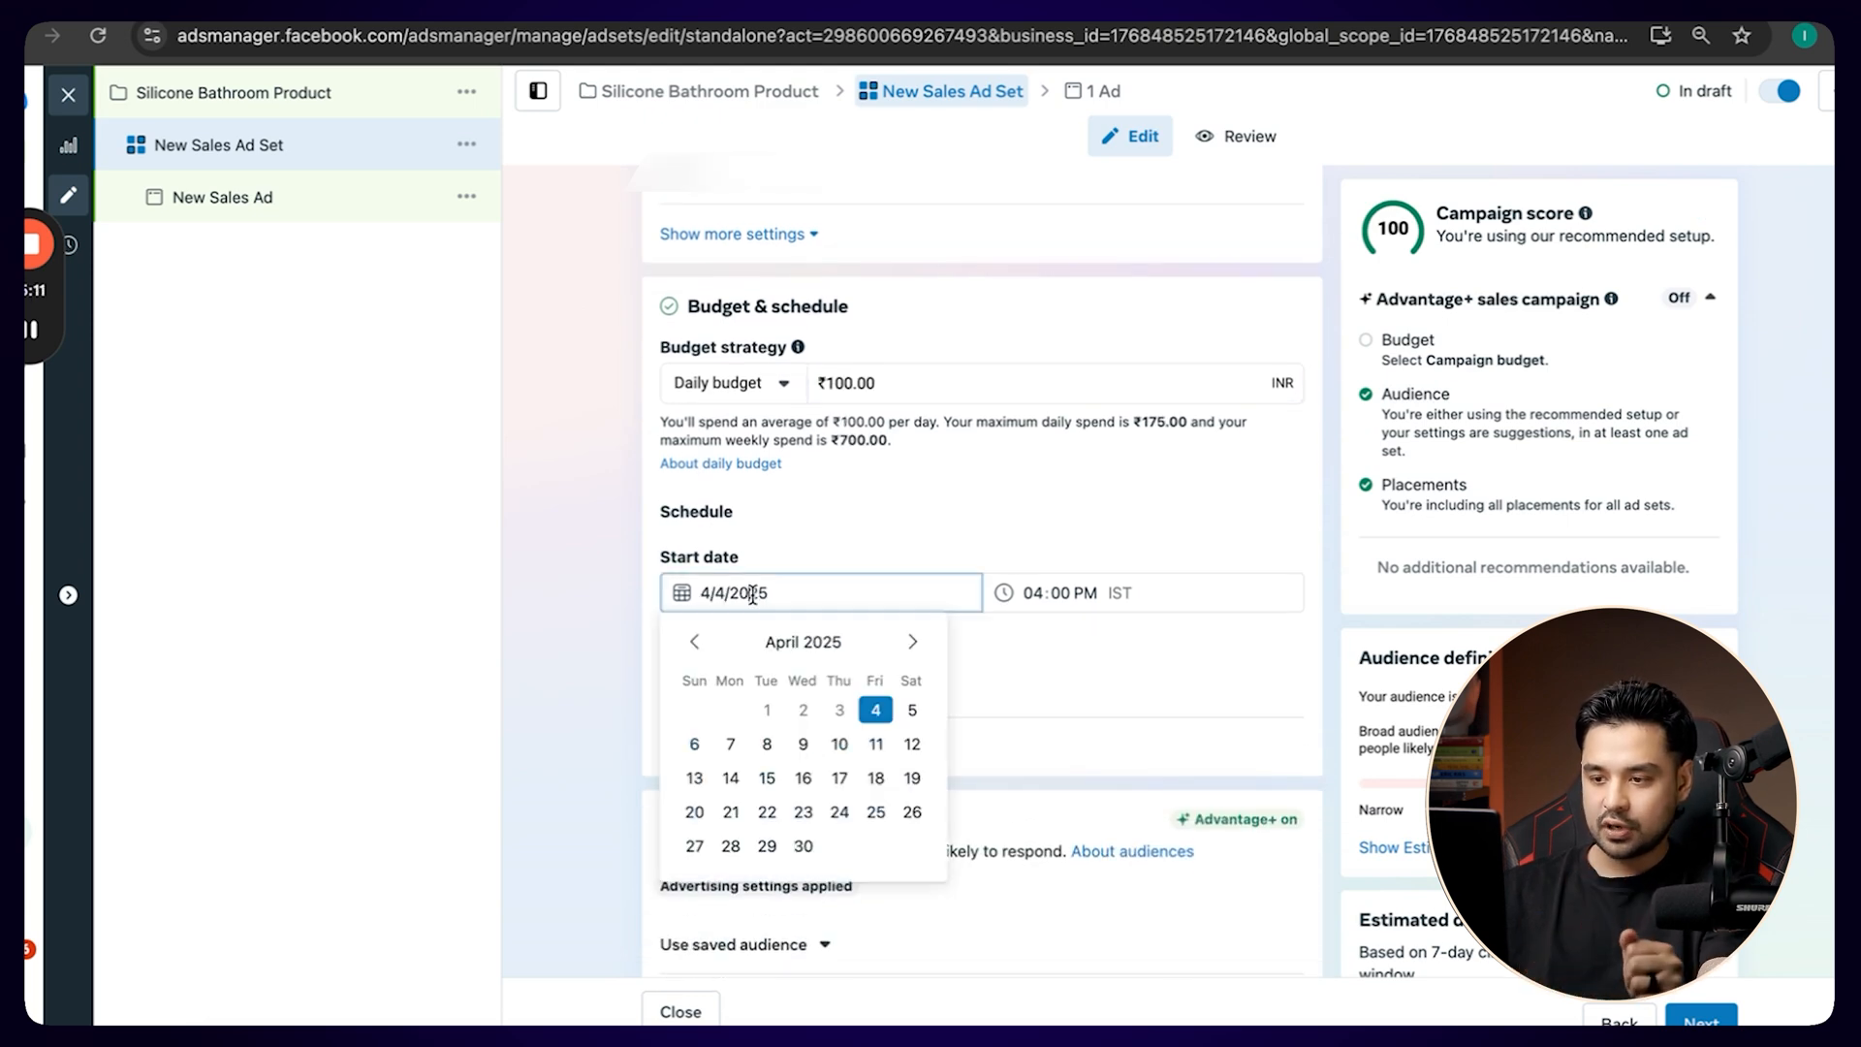
{"action": "left_click", "coordinate": [912, 711]}
{"action": "left_click", "coordinate": [1030, 592]}
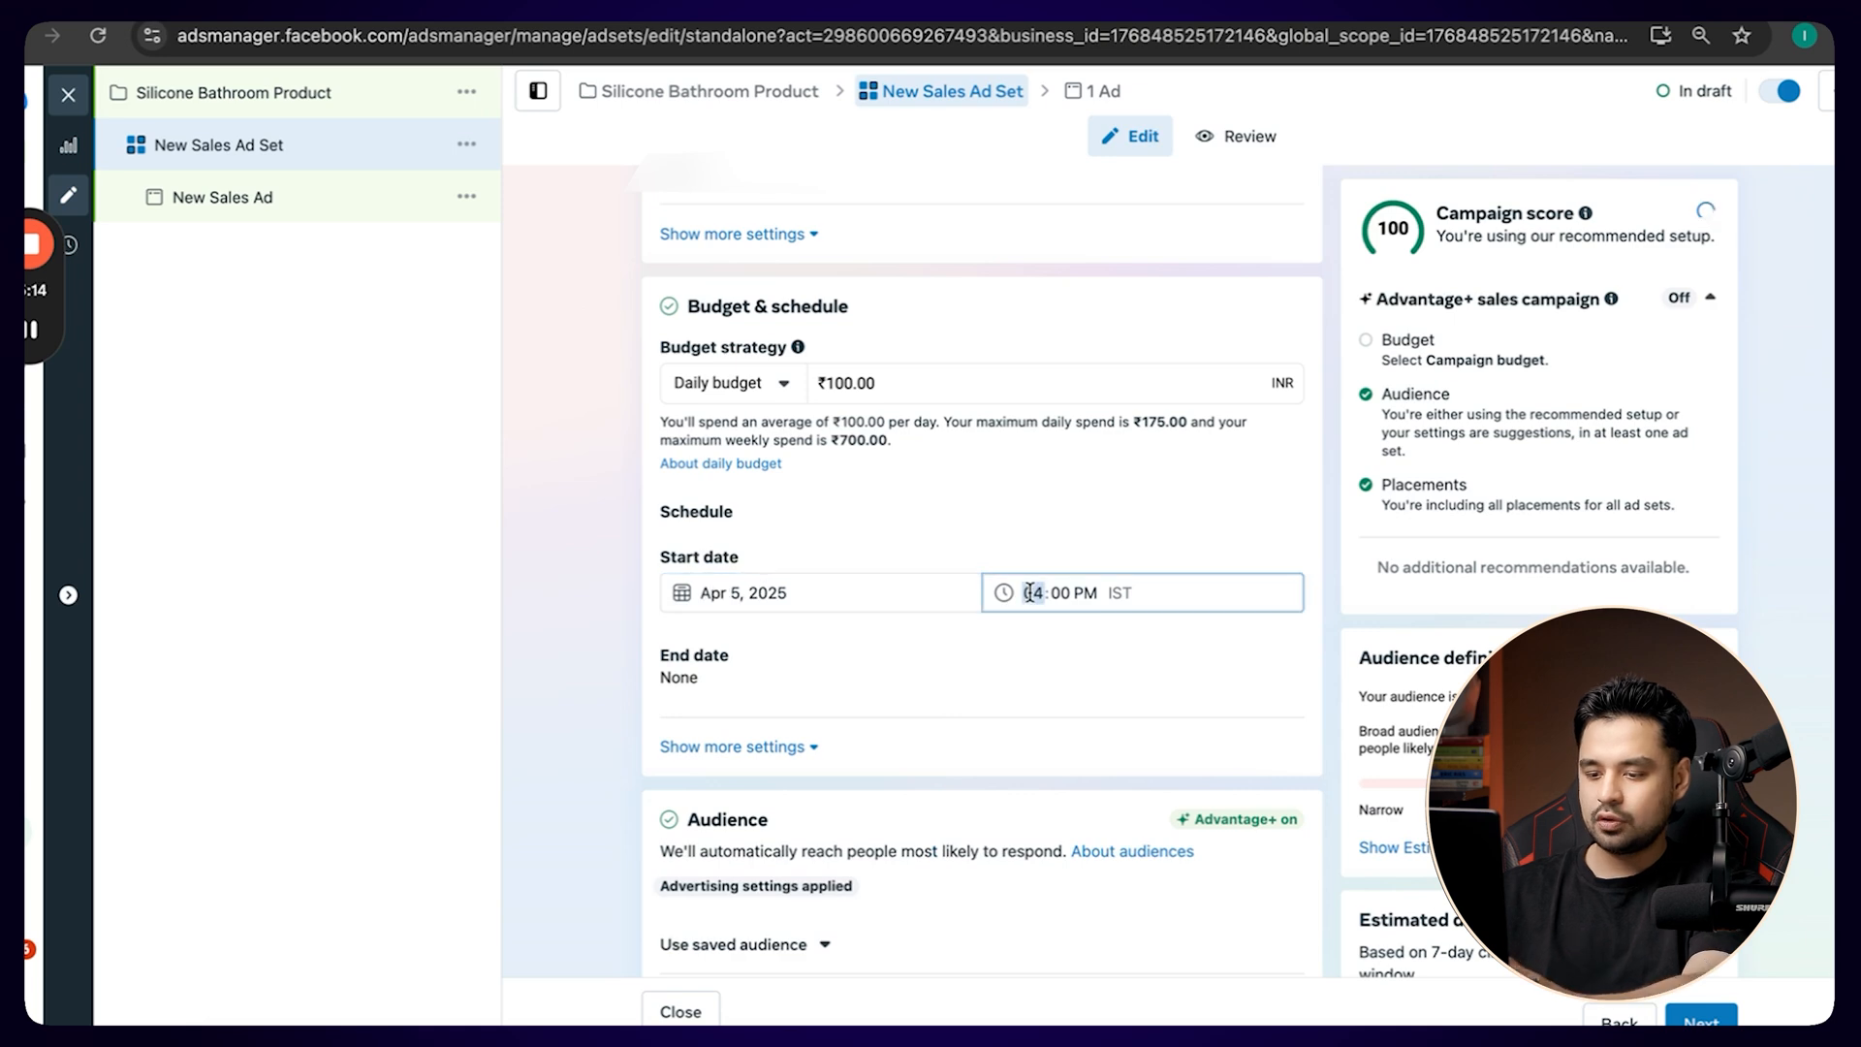
{"action": "type", "text": "12"}
{"action": "key", "text": "Tab"}
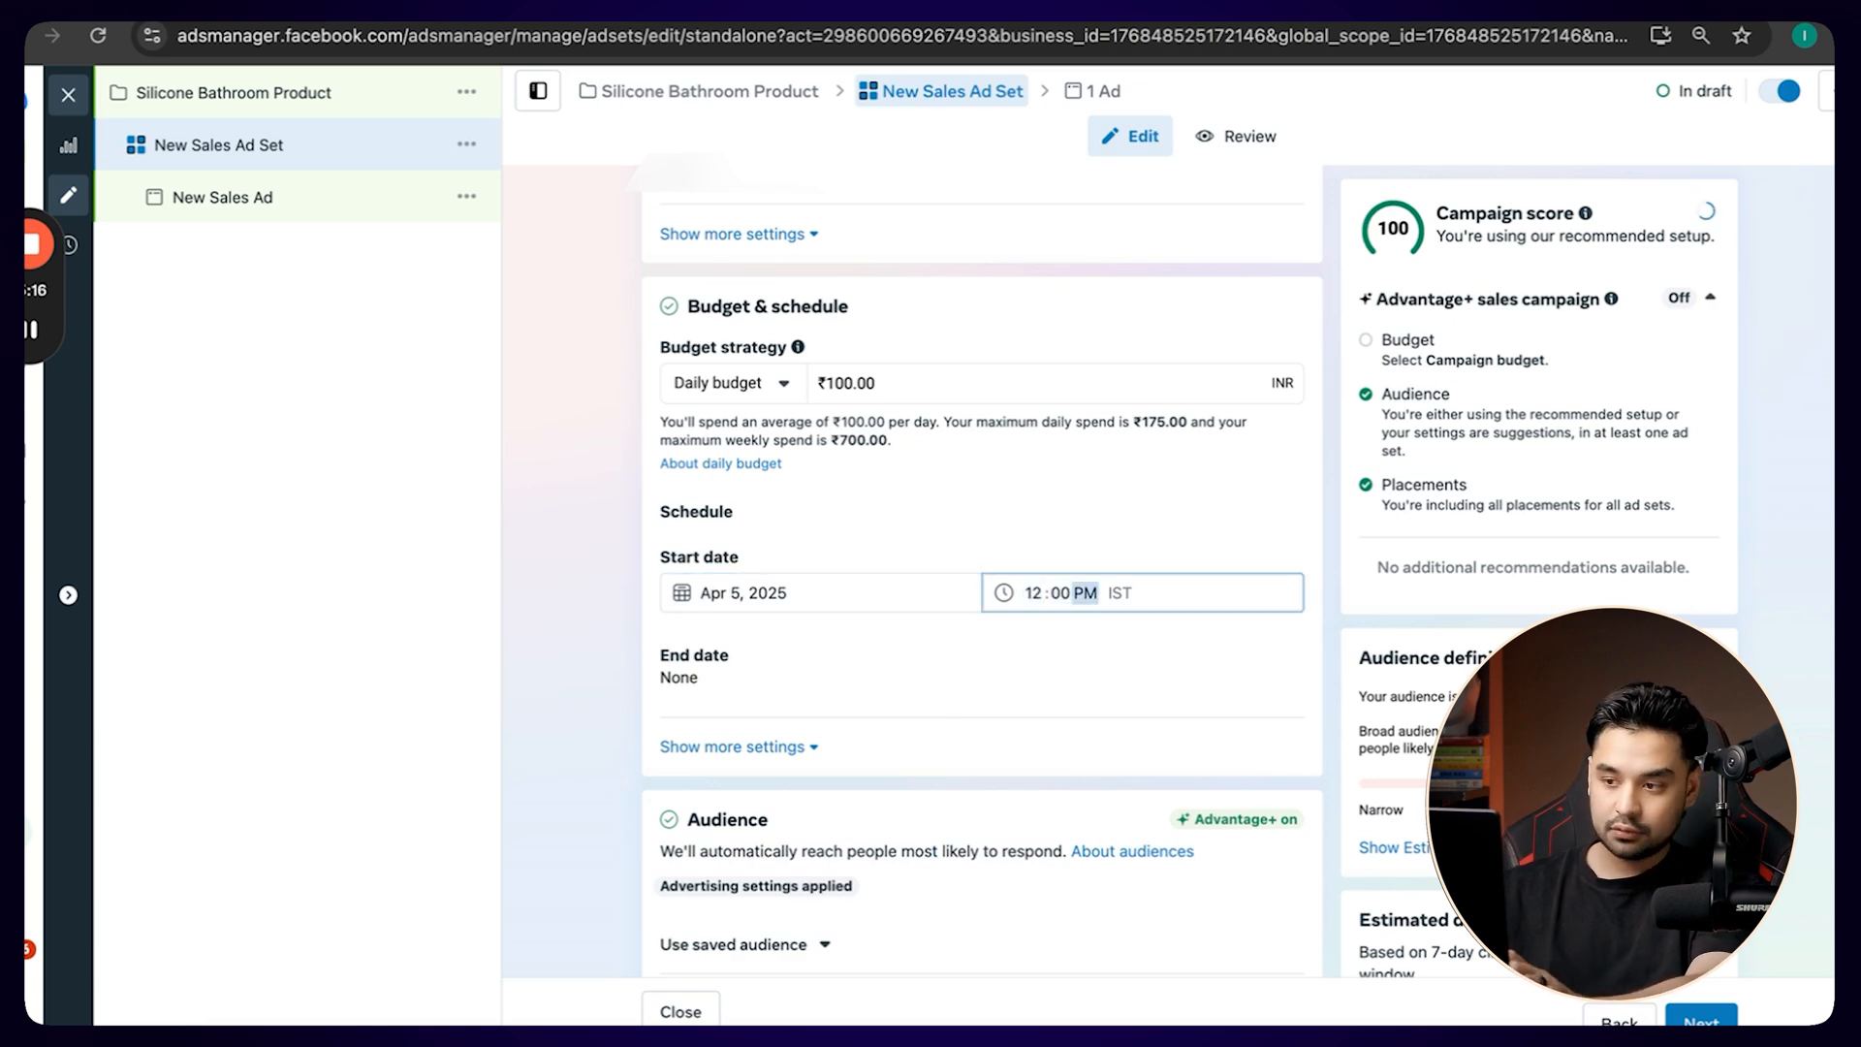
{"action": "type", "text": "a"}
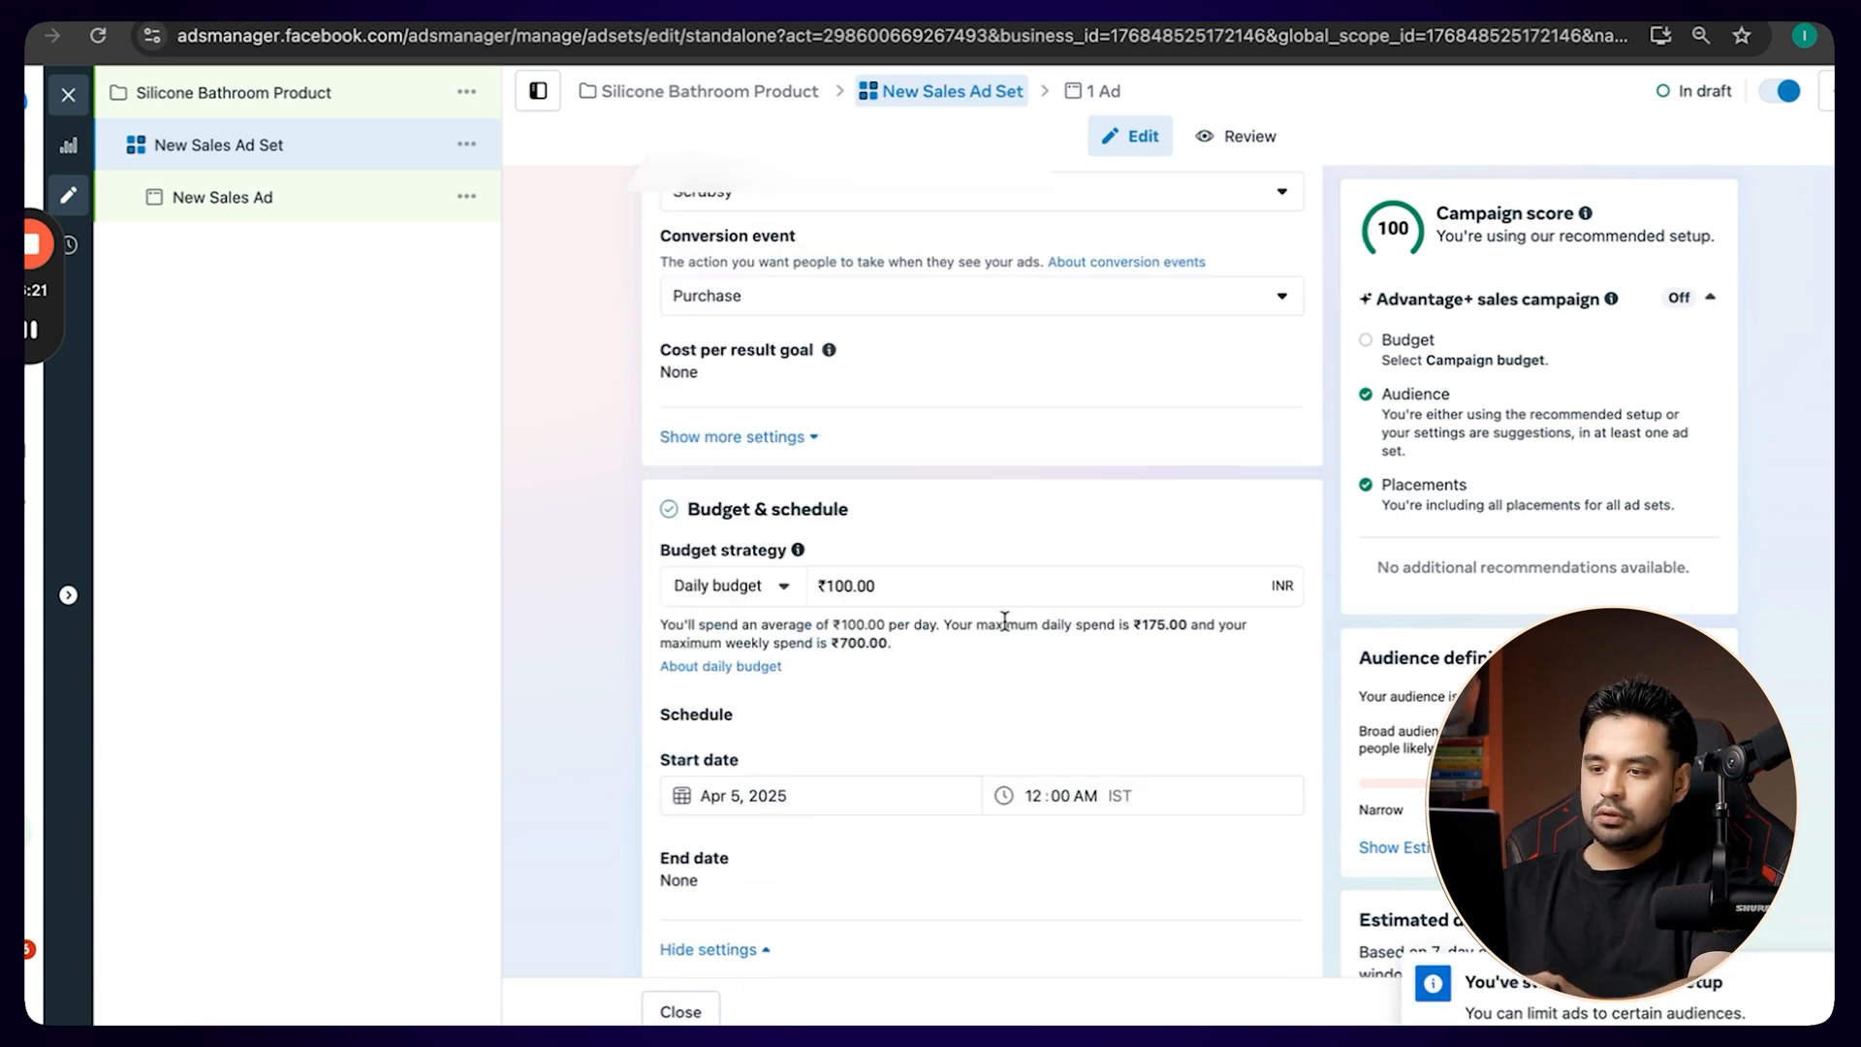
Exclude Mizoram and Leh, Jammu and Kashmir (+25 mi) from the ad set's India audience locations.
{"action": "scroll", "coordinate": [1005, 622], "scroll_direction": "down", "scroll_amount": 1}
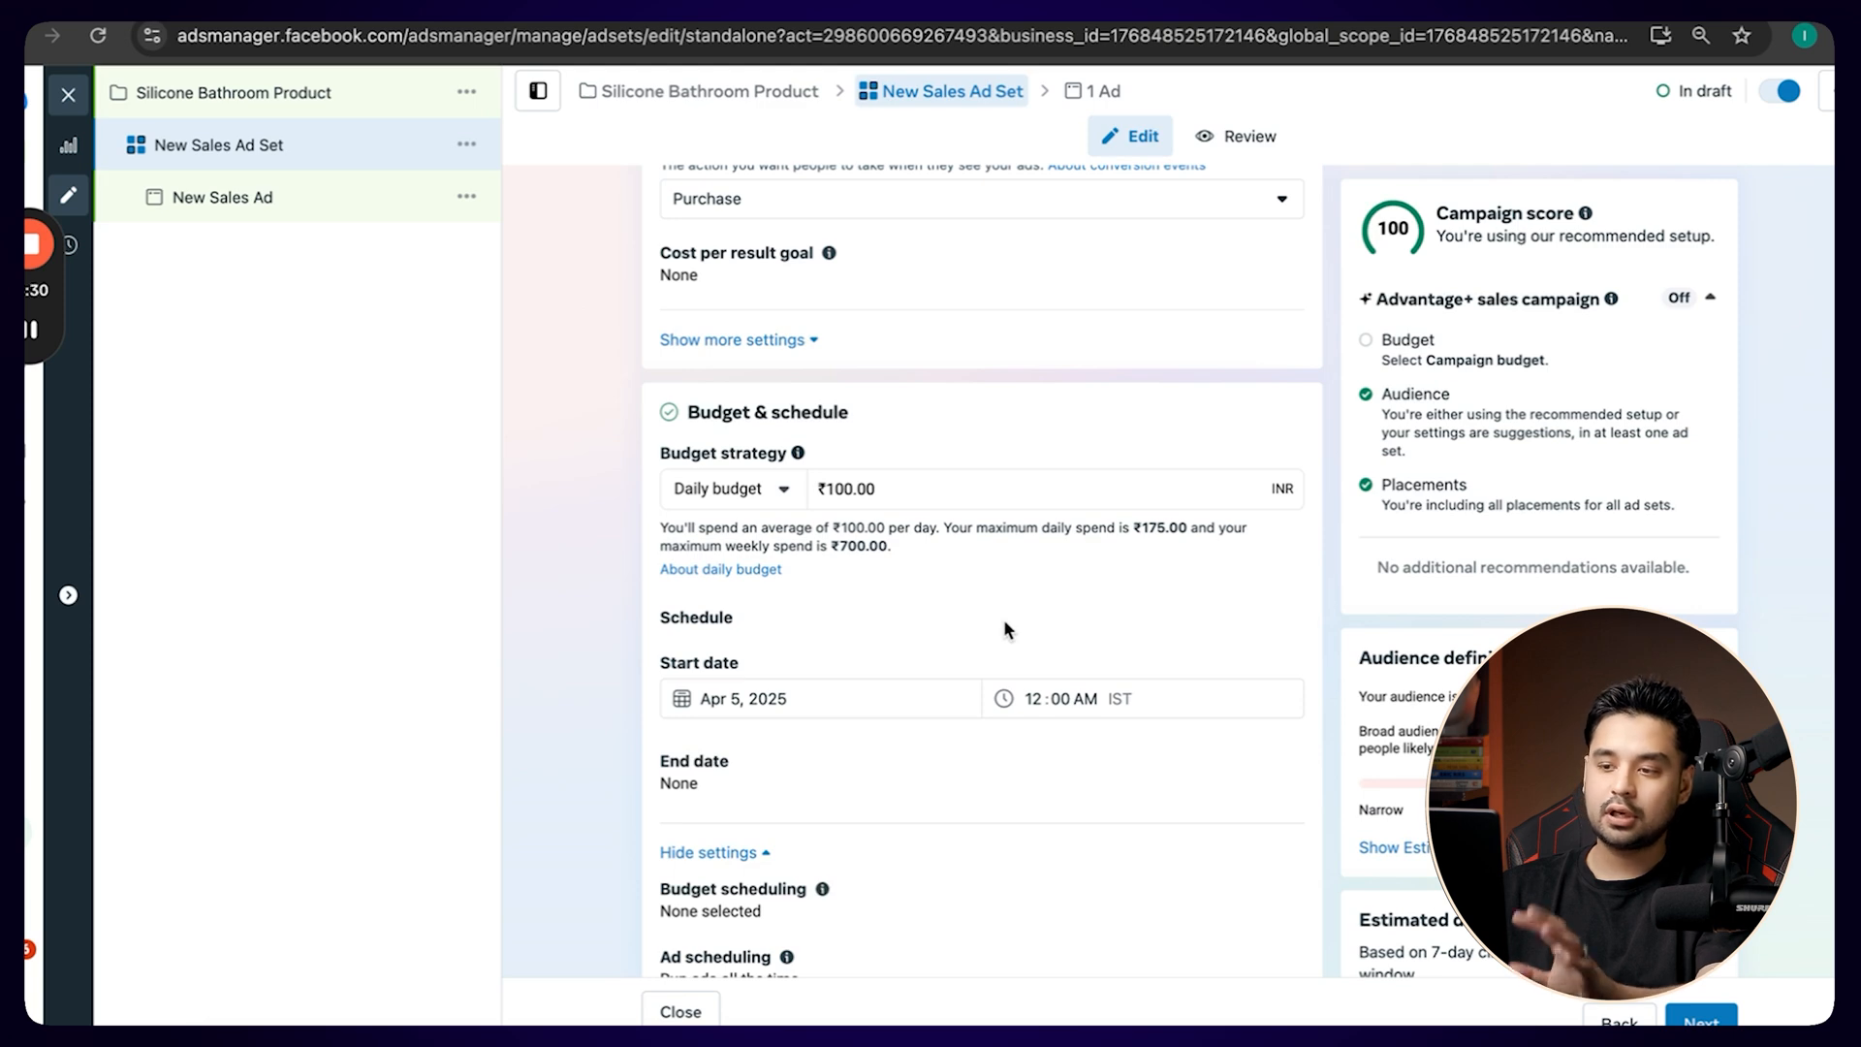
{"action": "scroll", "coordinate": [1004, 623], "scroll_direction": "down", "scroll_amount": 4}
{"action": "scroll", "coordinate": [1004, 627], "scroll_direction": "down", "scroll_amount": 4}
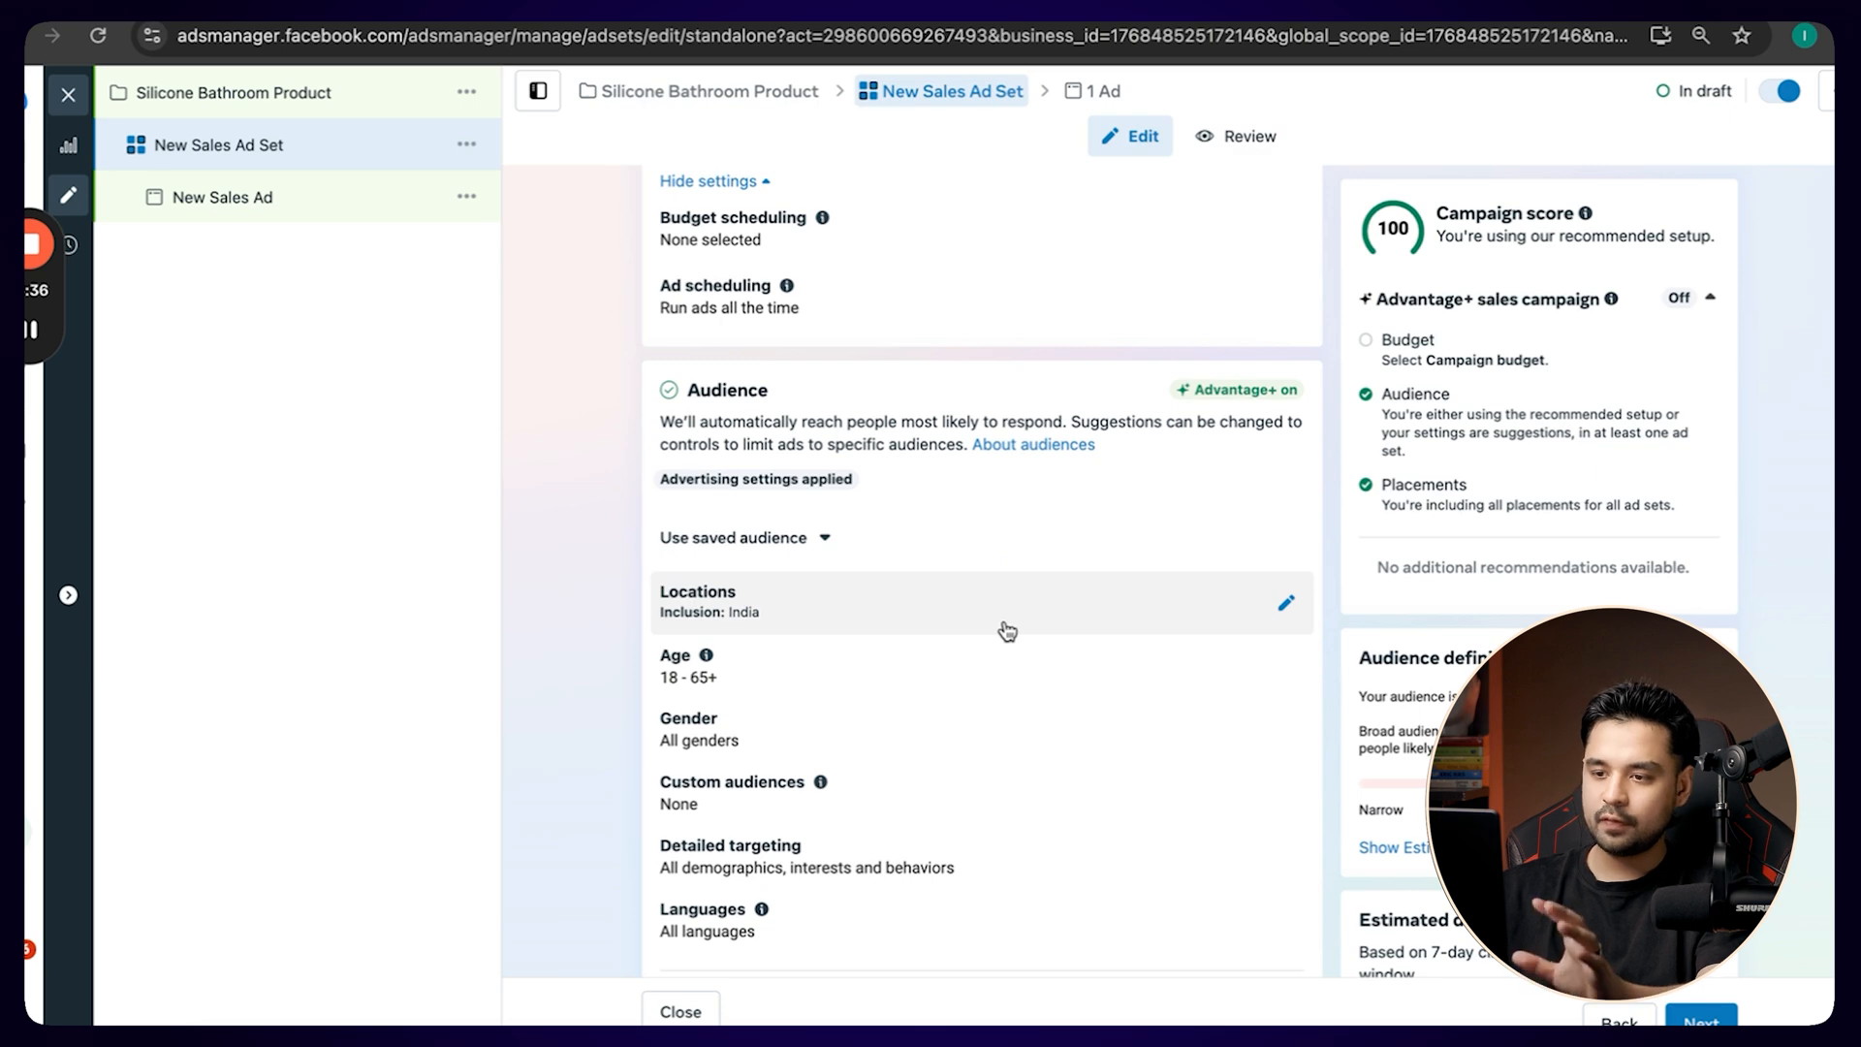
{"action": "left_click", "coordinate": [1286, 604]}
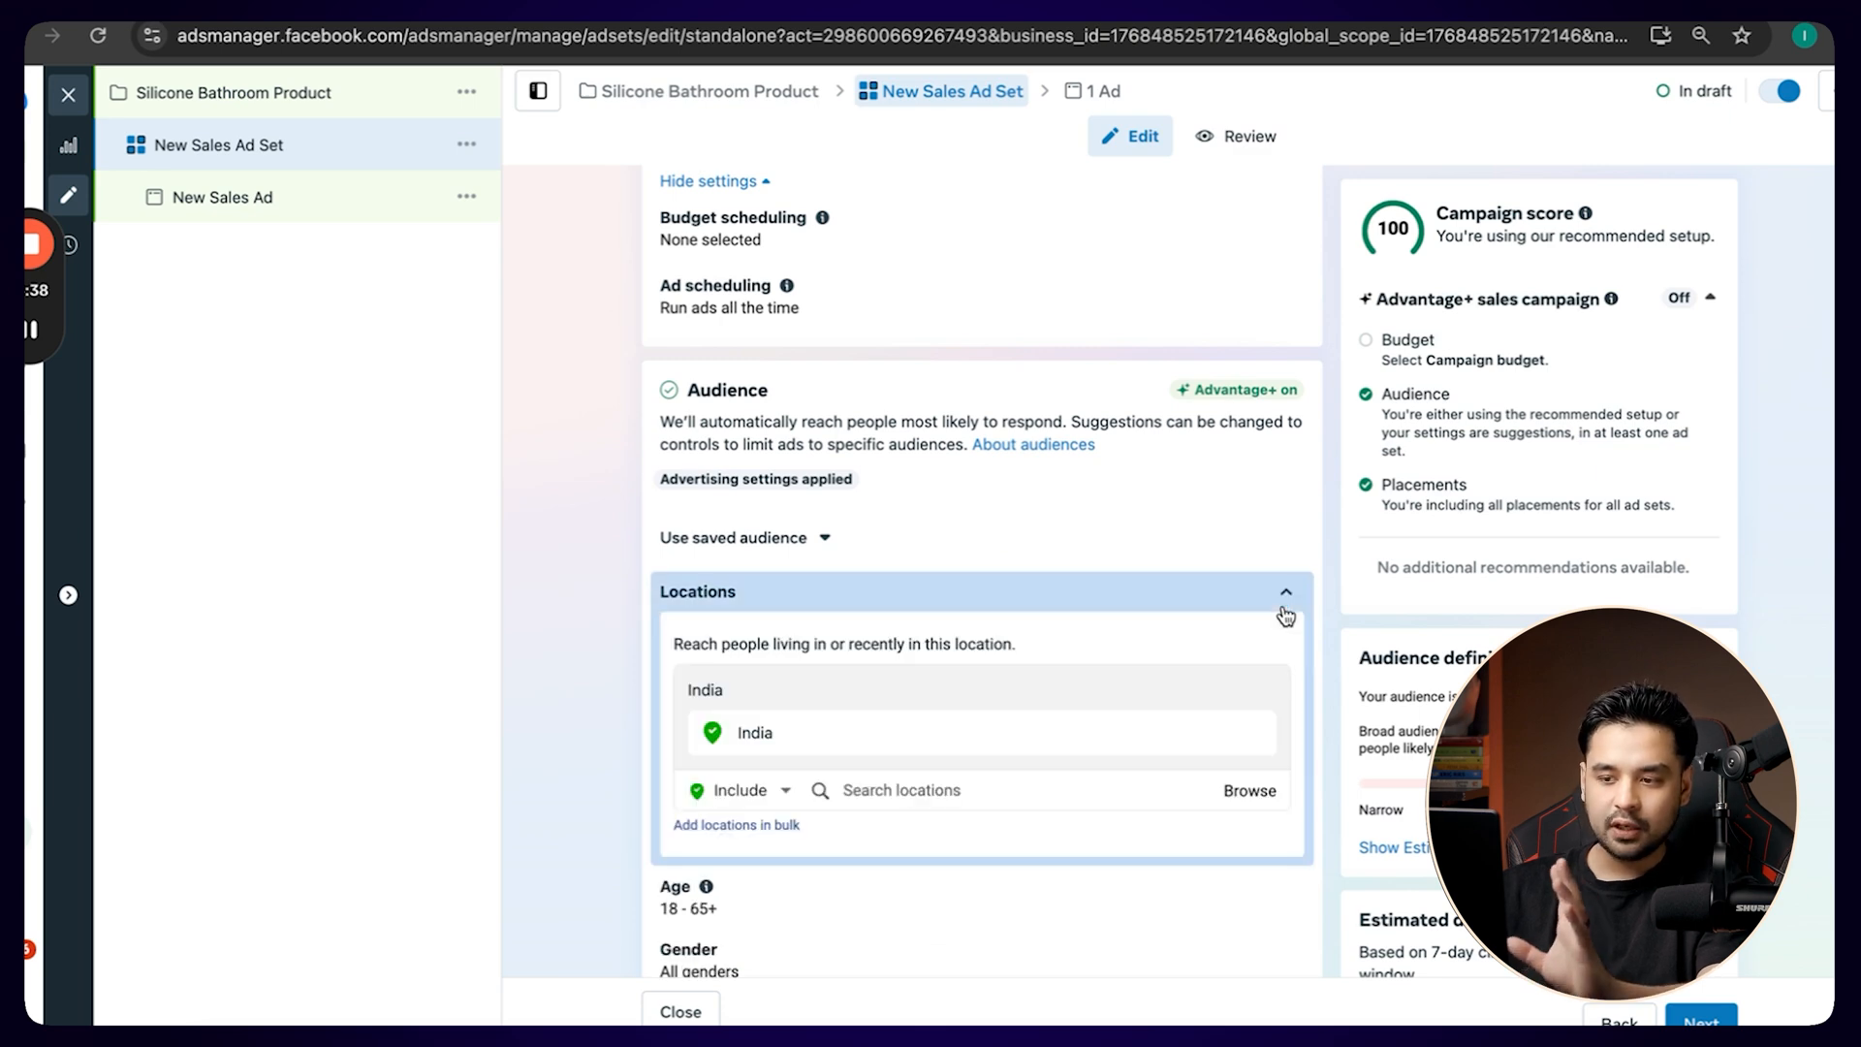
{"action": "left_click", "coordinate": [896, 791]}
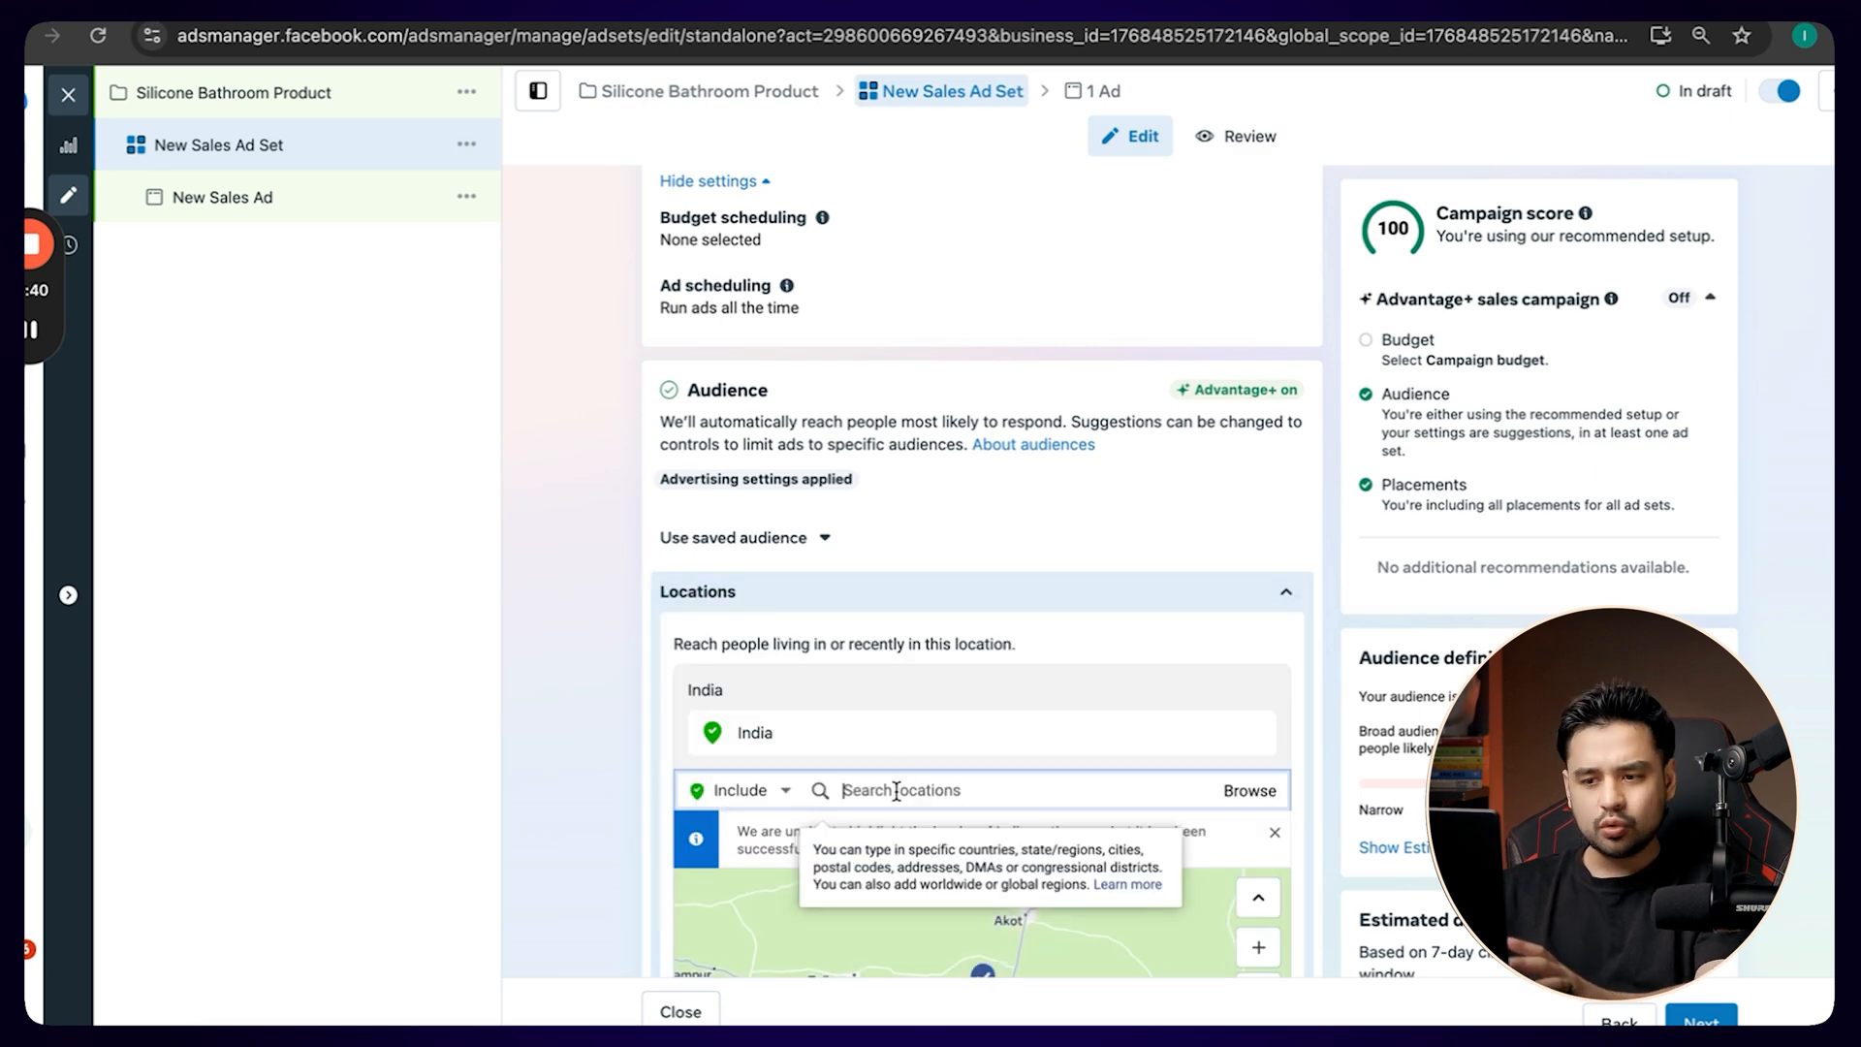
{"action": "left_click", "coordinate": [748, 790]}
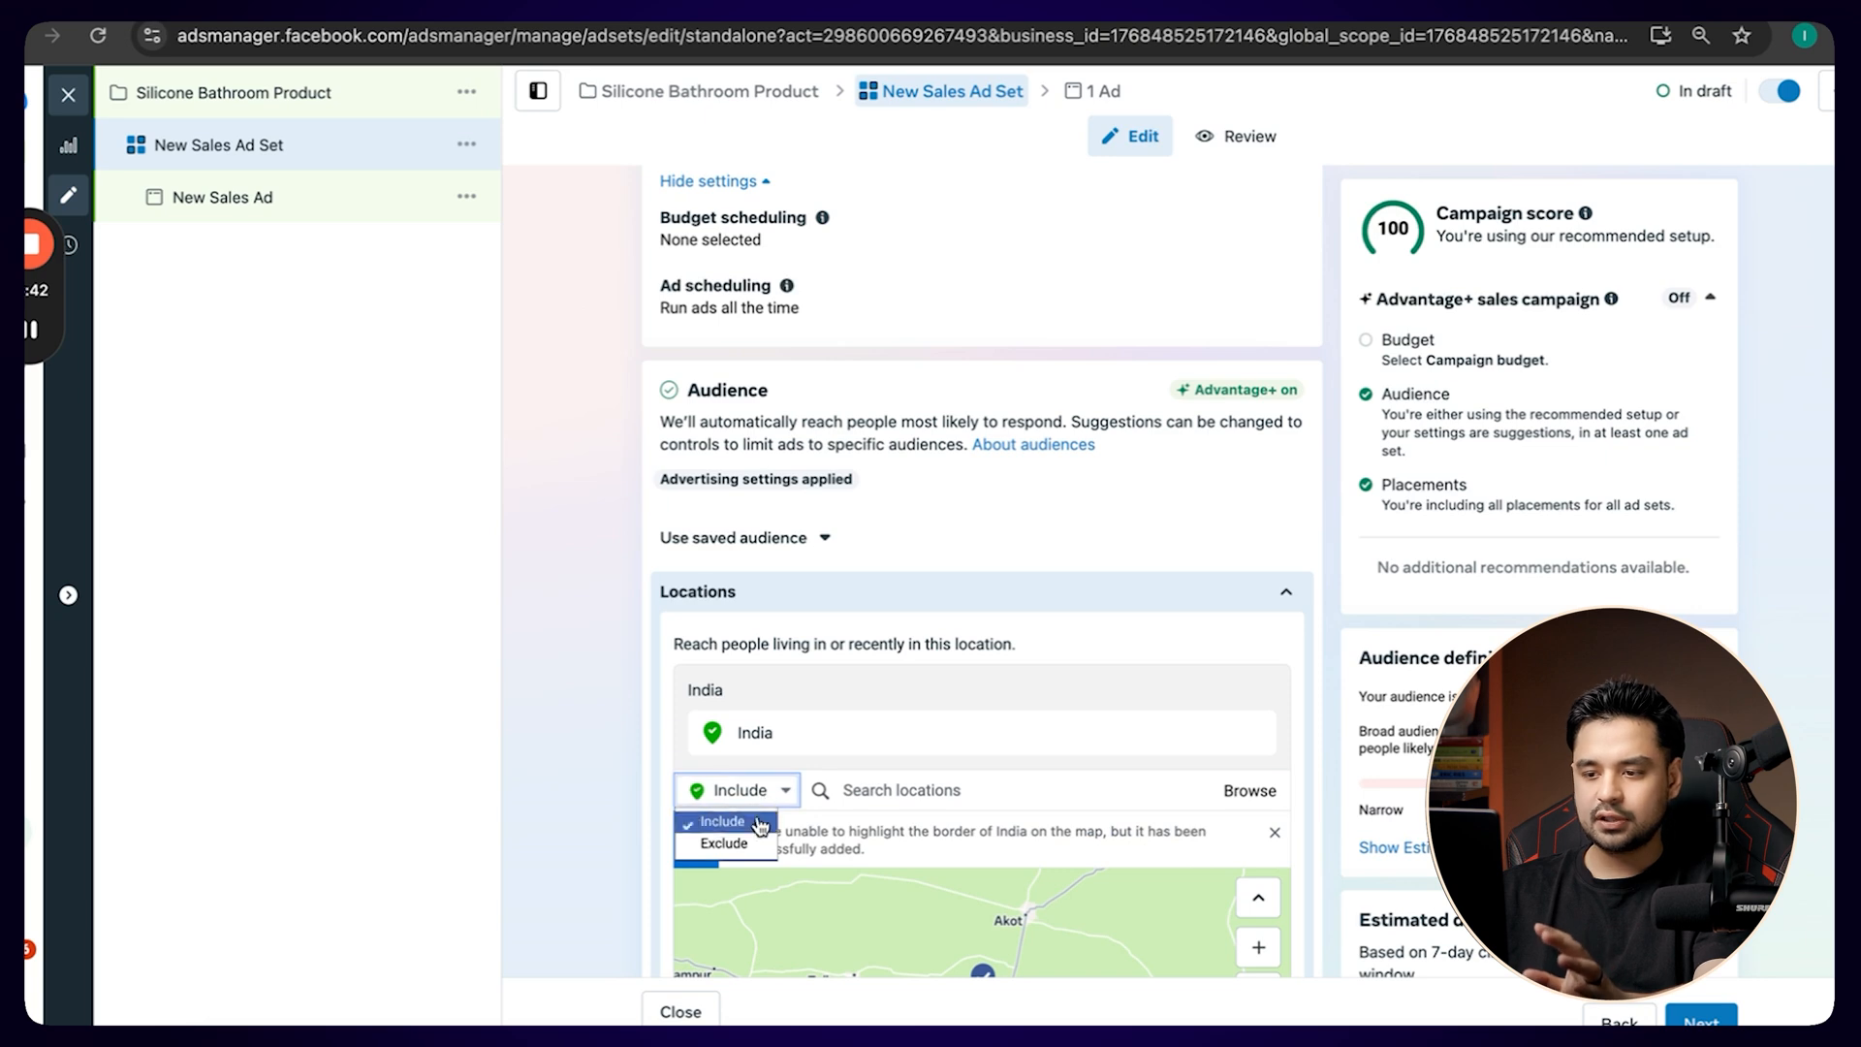
{"action": "left_click", "coordinate": [727, 841]}
{"action": "left_click", "coordinate": [901, 791]}
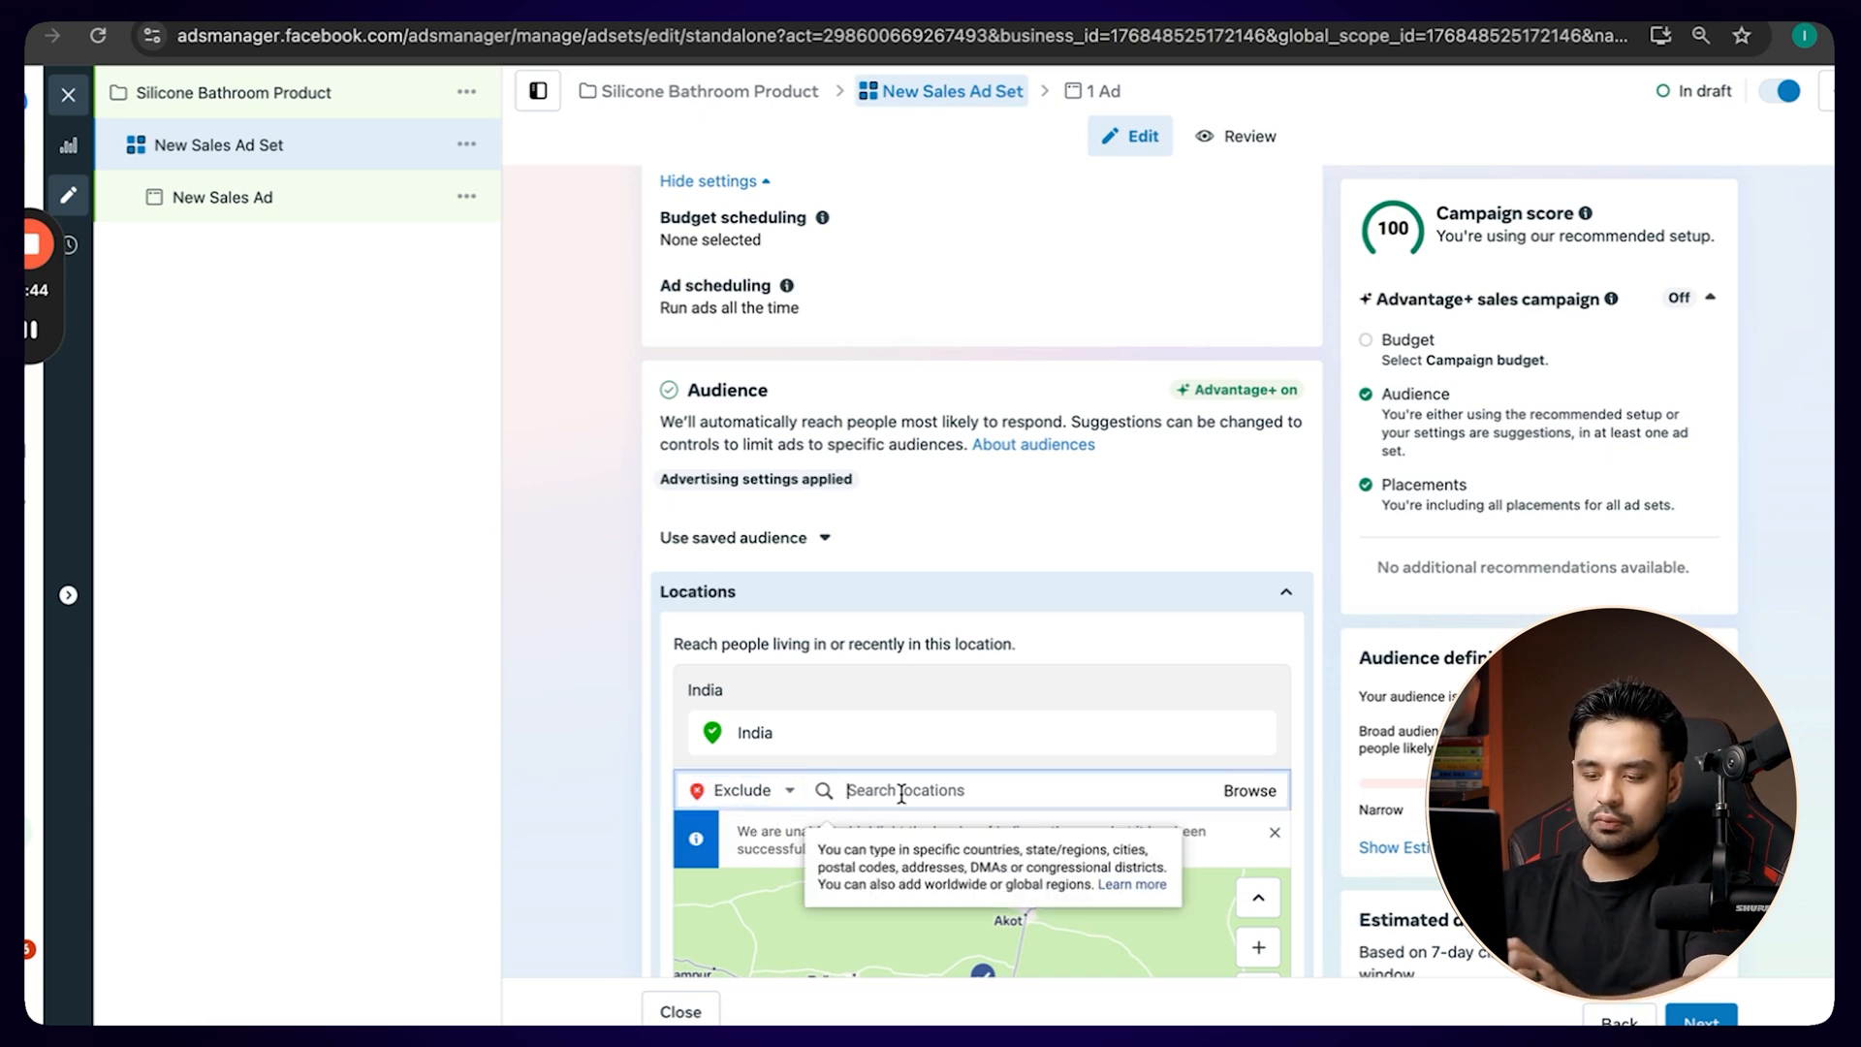
{"action": "type", "text": "M"}
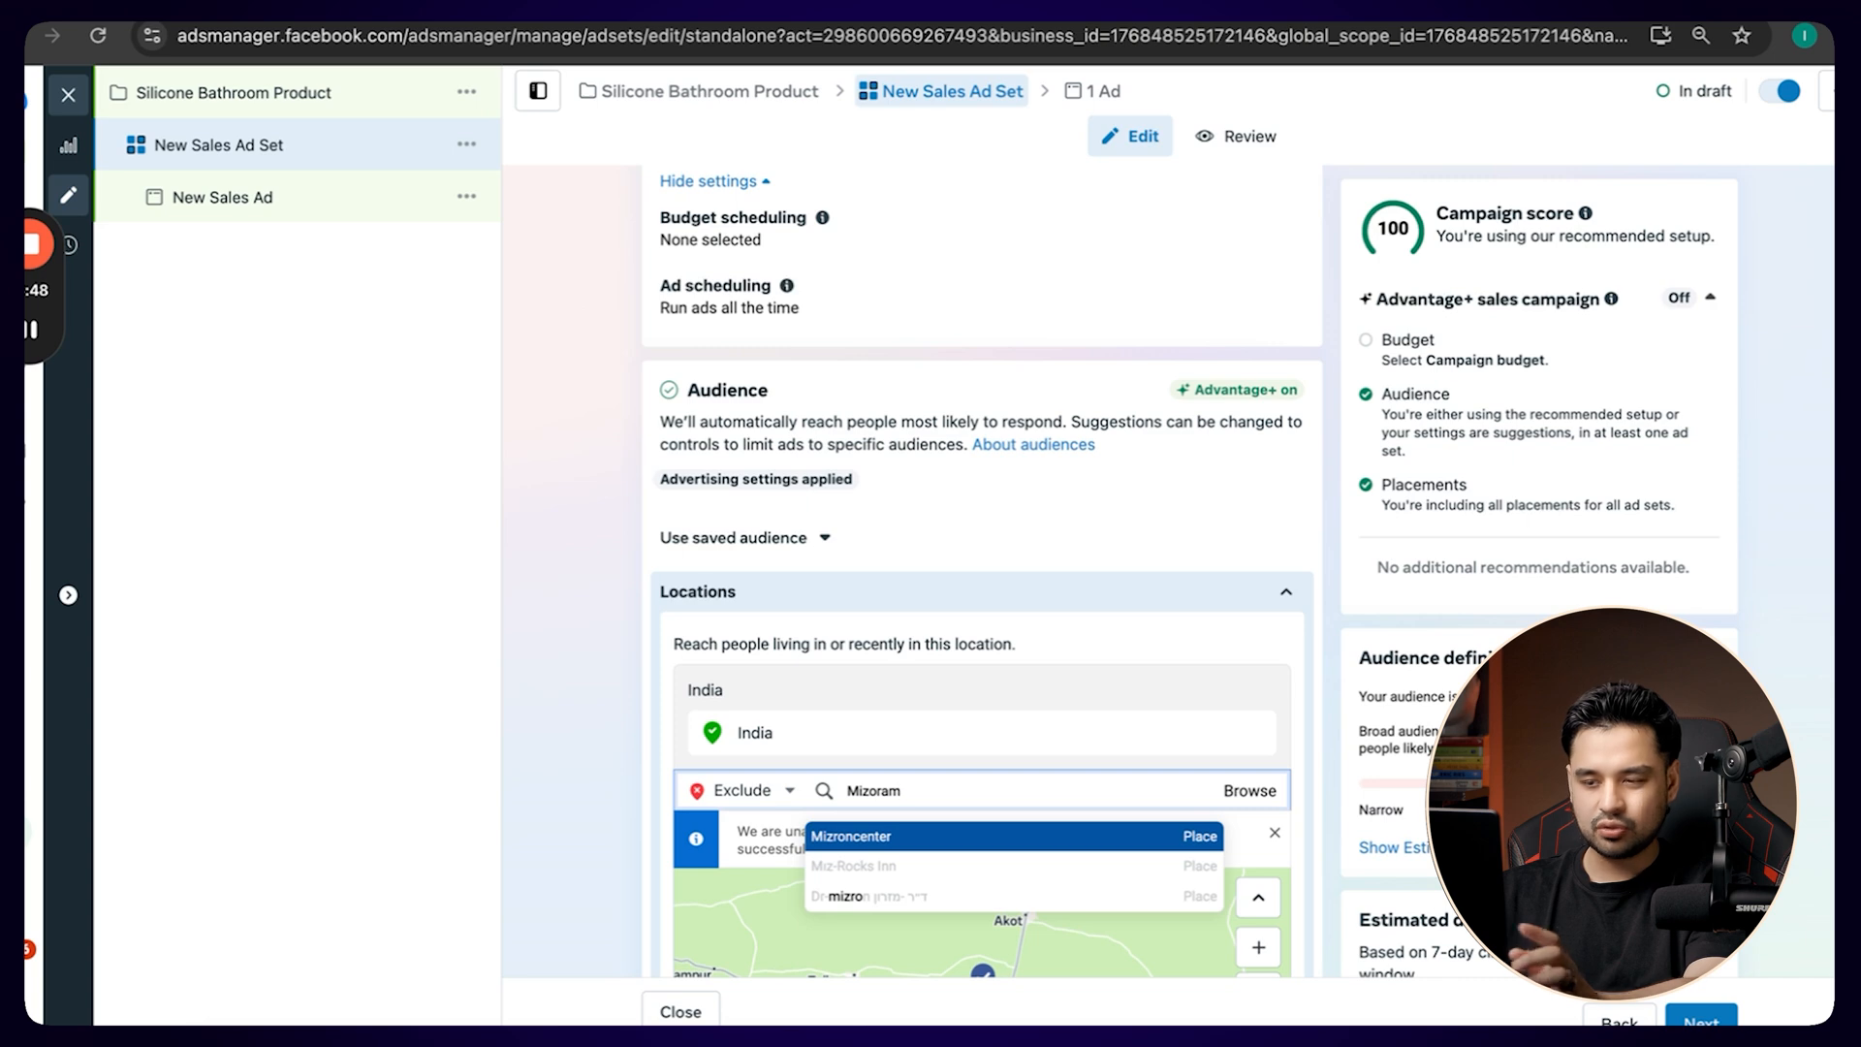
{"action": "type", "text": "izoram"}
{"action": "key", "text": "Return"}
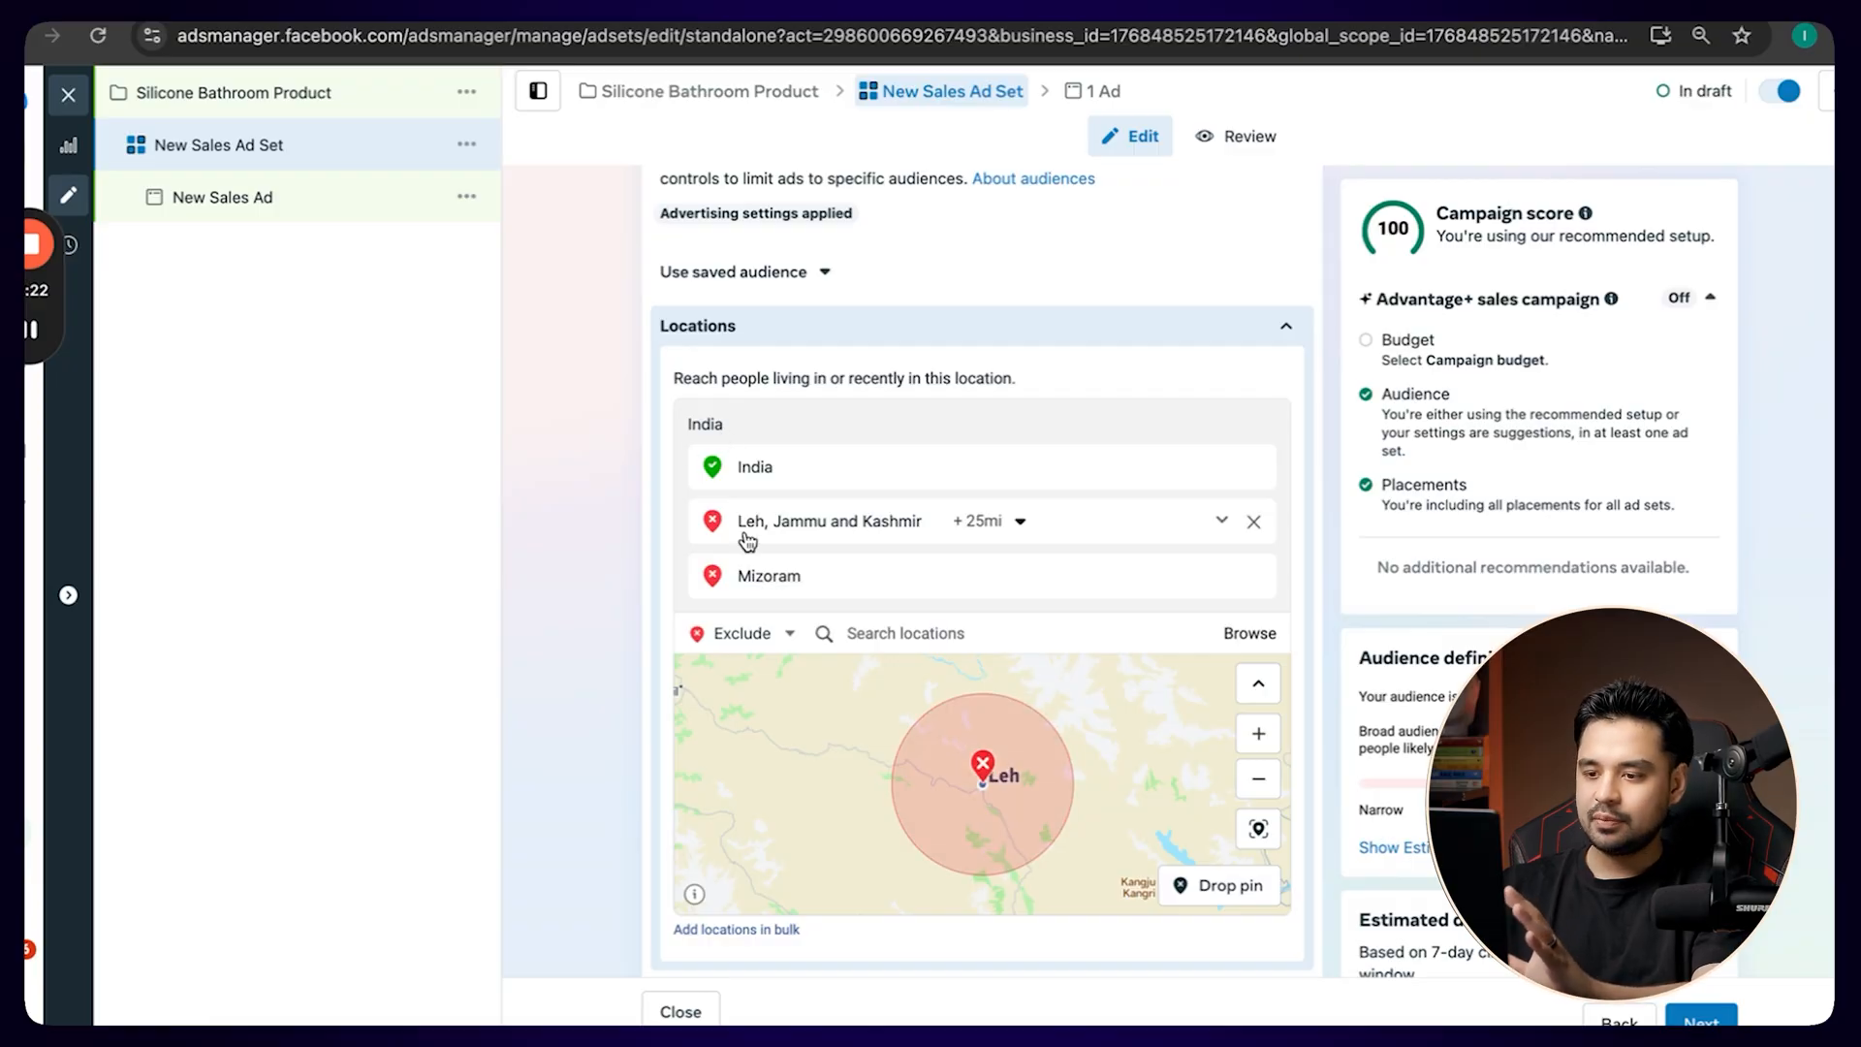
Look over the excluded locations and age range, and open the audience's gender options.
{"action": "scroll", "coordinate": [744, 531], "scroll_direction": "down", "scroll_amount": 3}
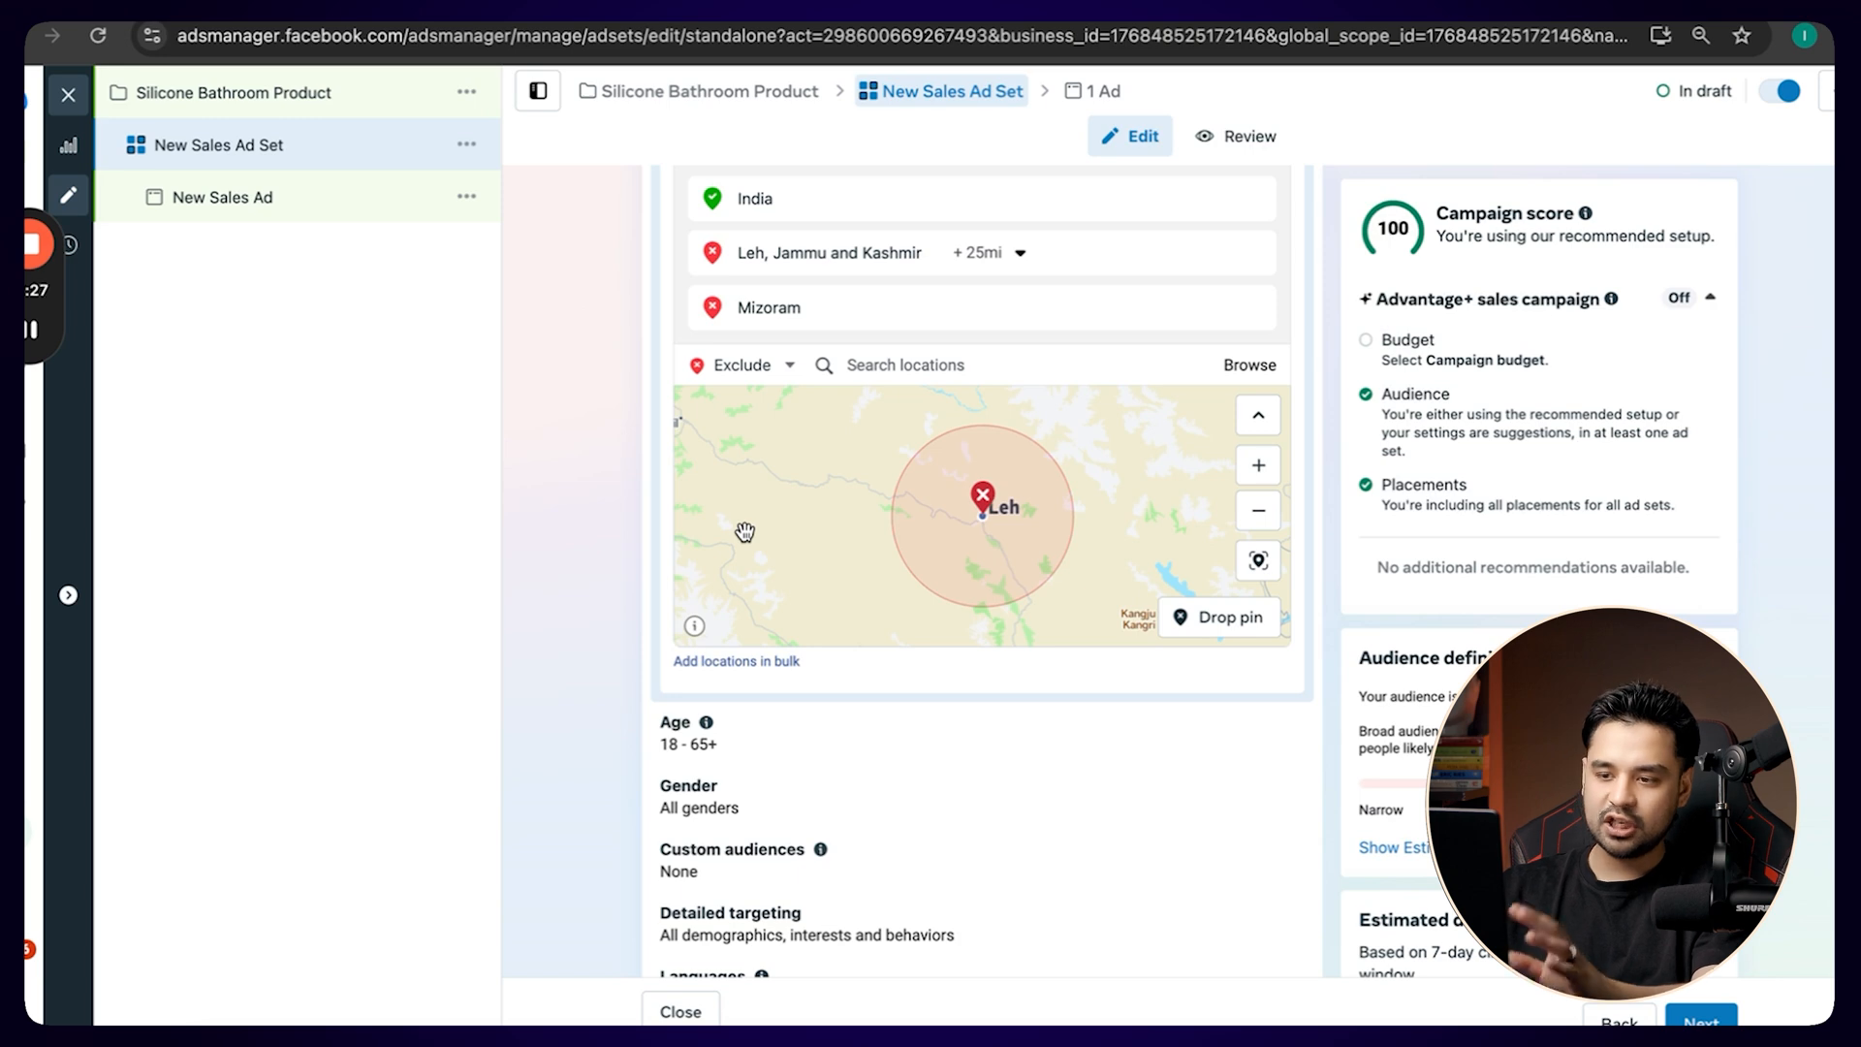
{"action": "scroll", "coordinate": [744, 531], "scroll_direction": "down", "scroll_amount": 1}
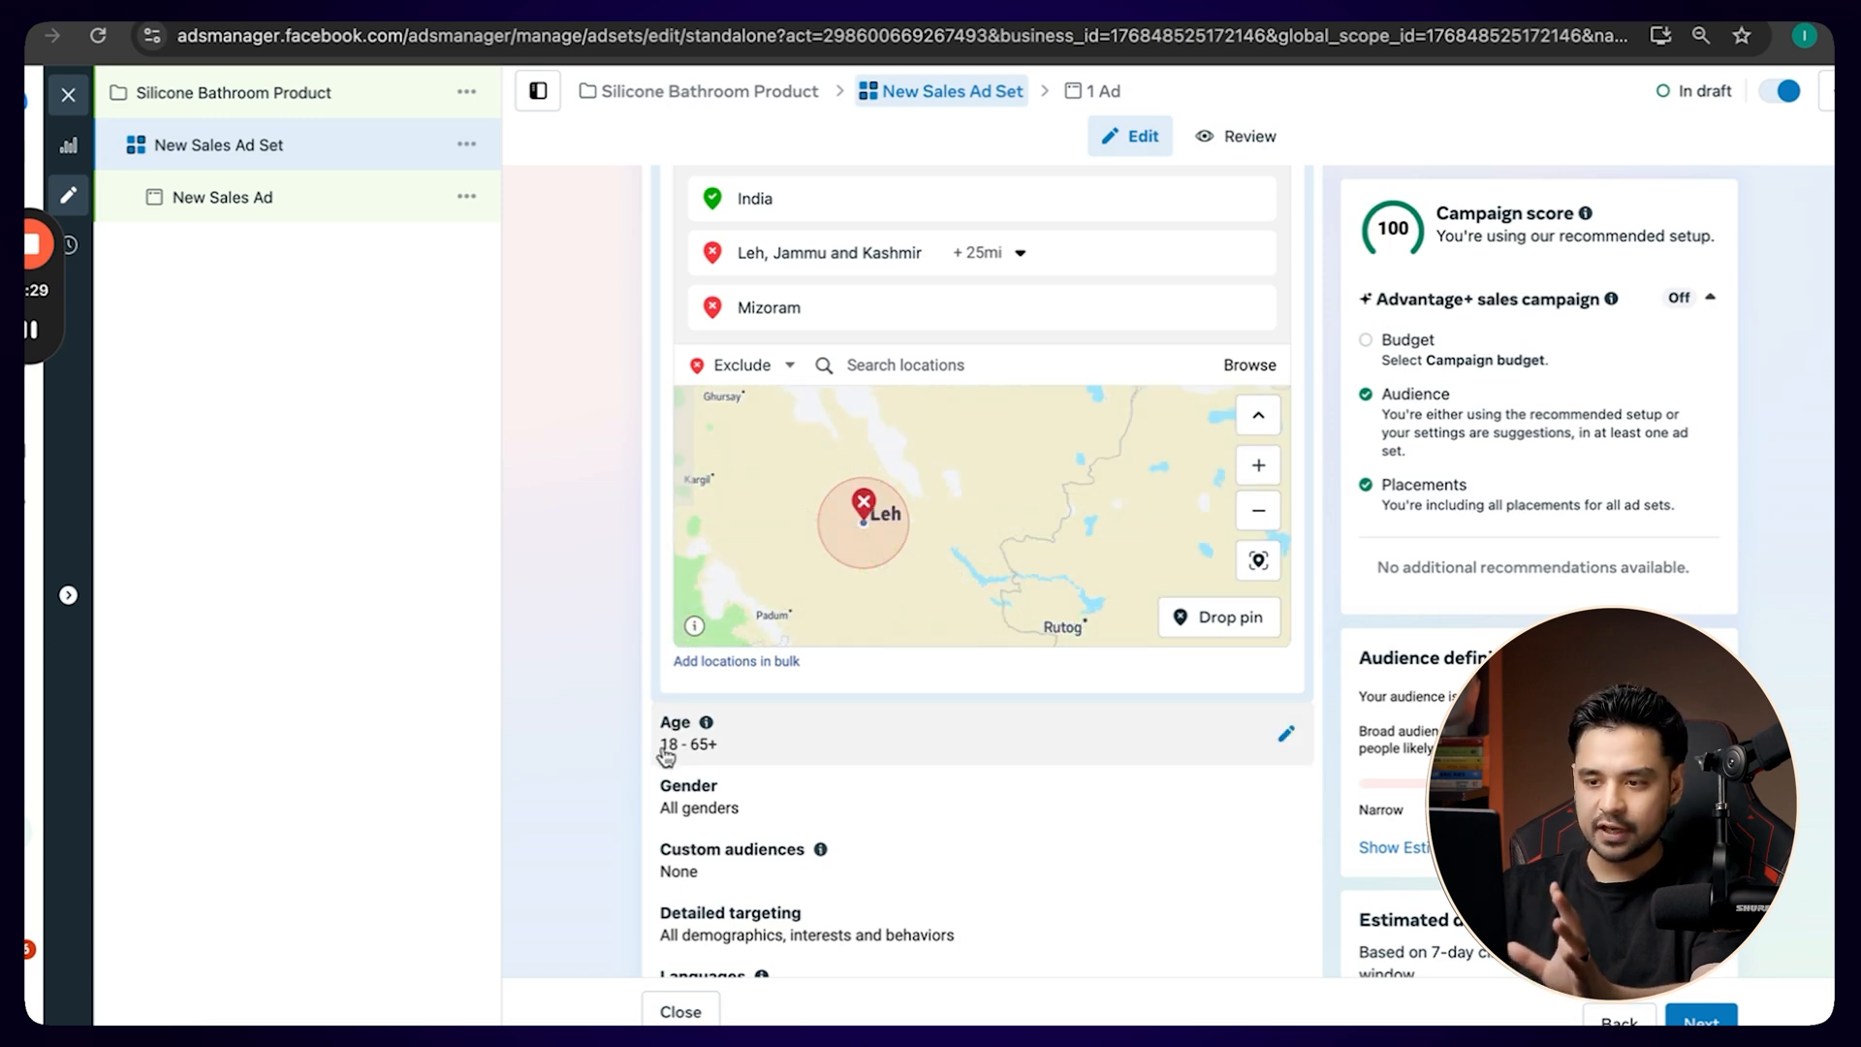
{"action": "scroll", "coordinate": [666, 756], "scroll_direction": "down", "scroll_amount": 1}
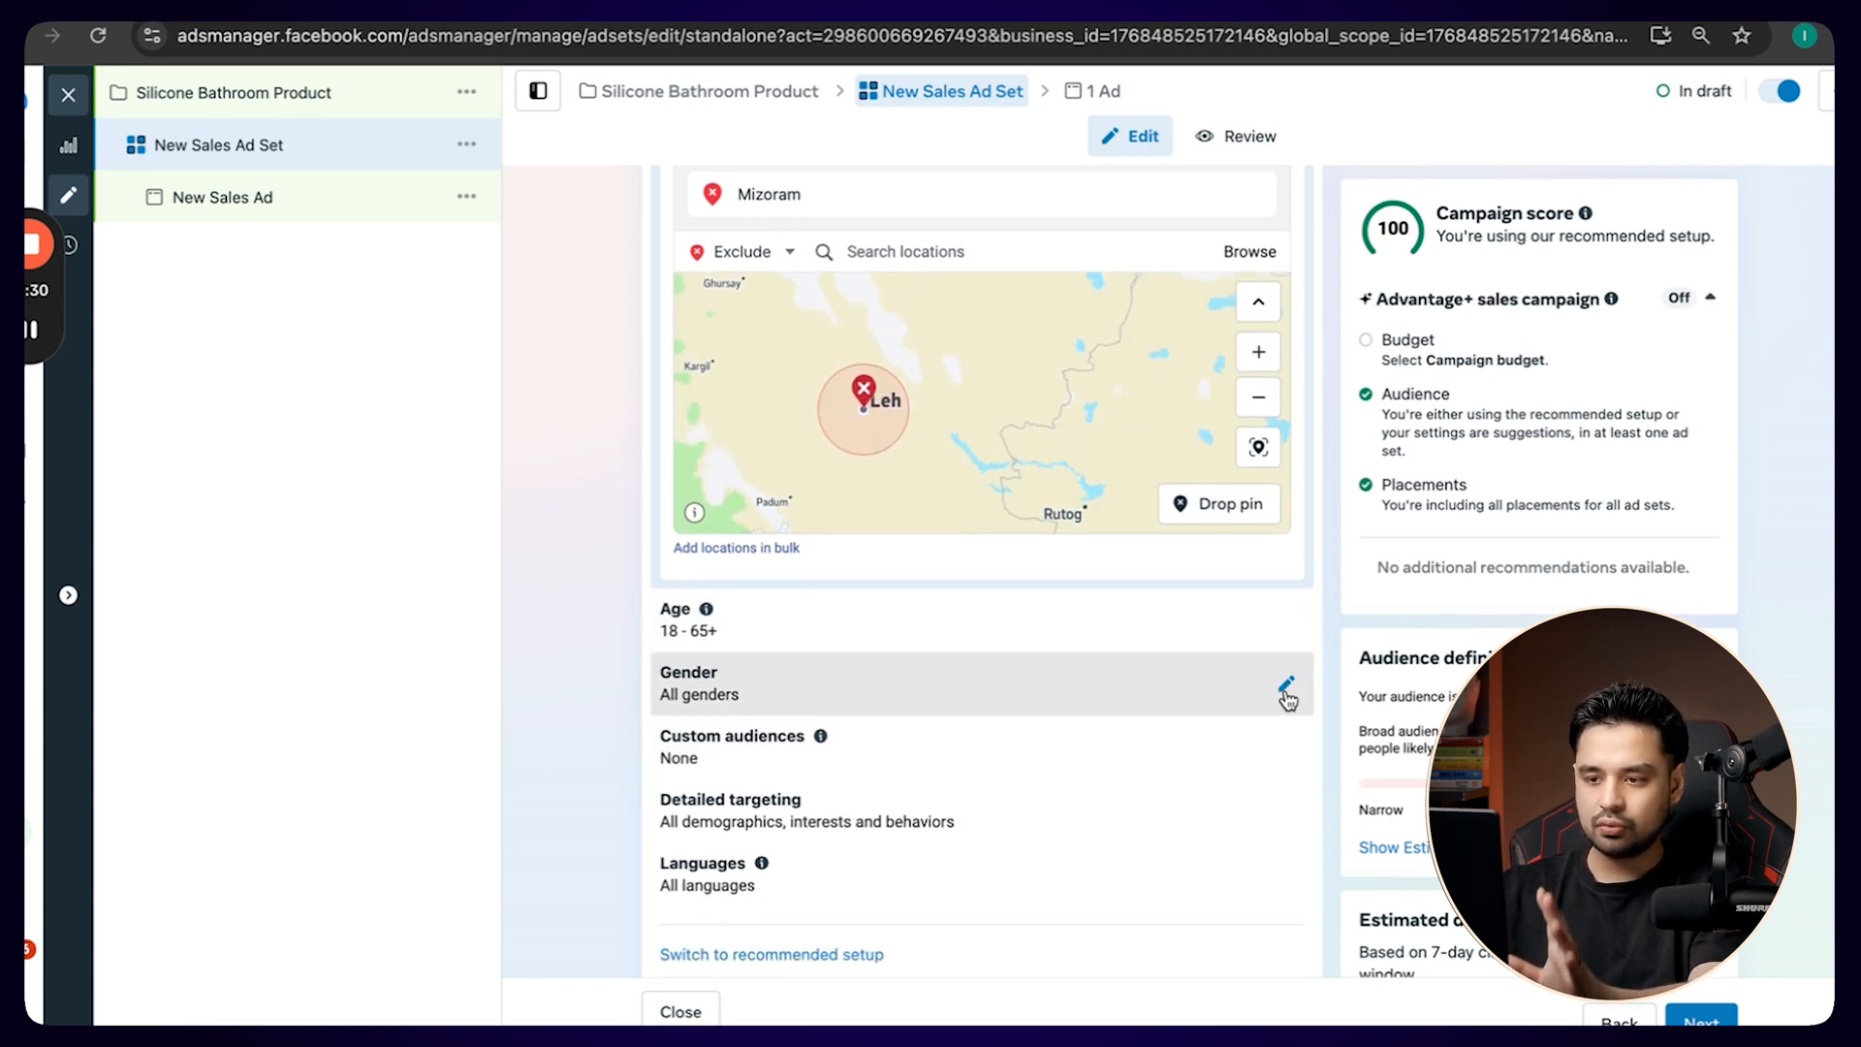
{"action": "left_click", "coordinate": [1285, 686]}
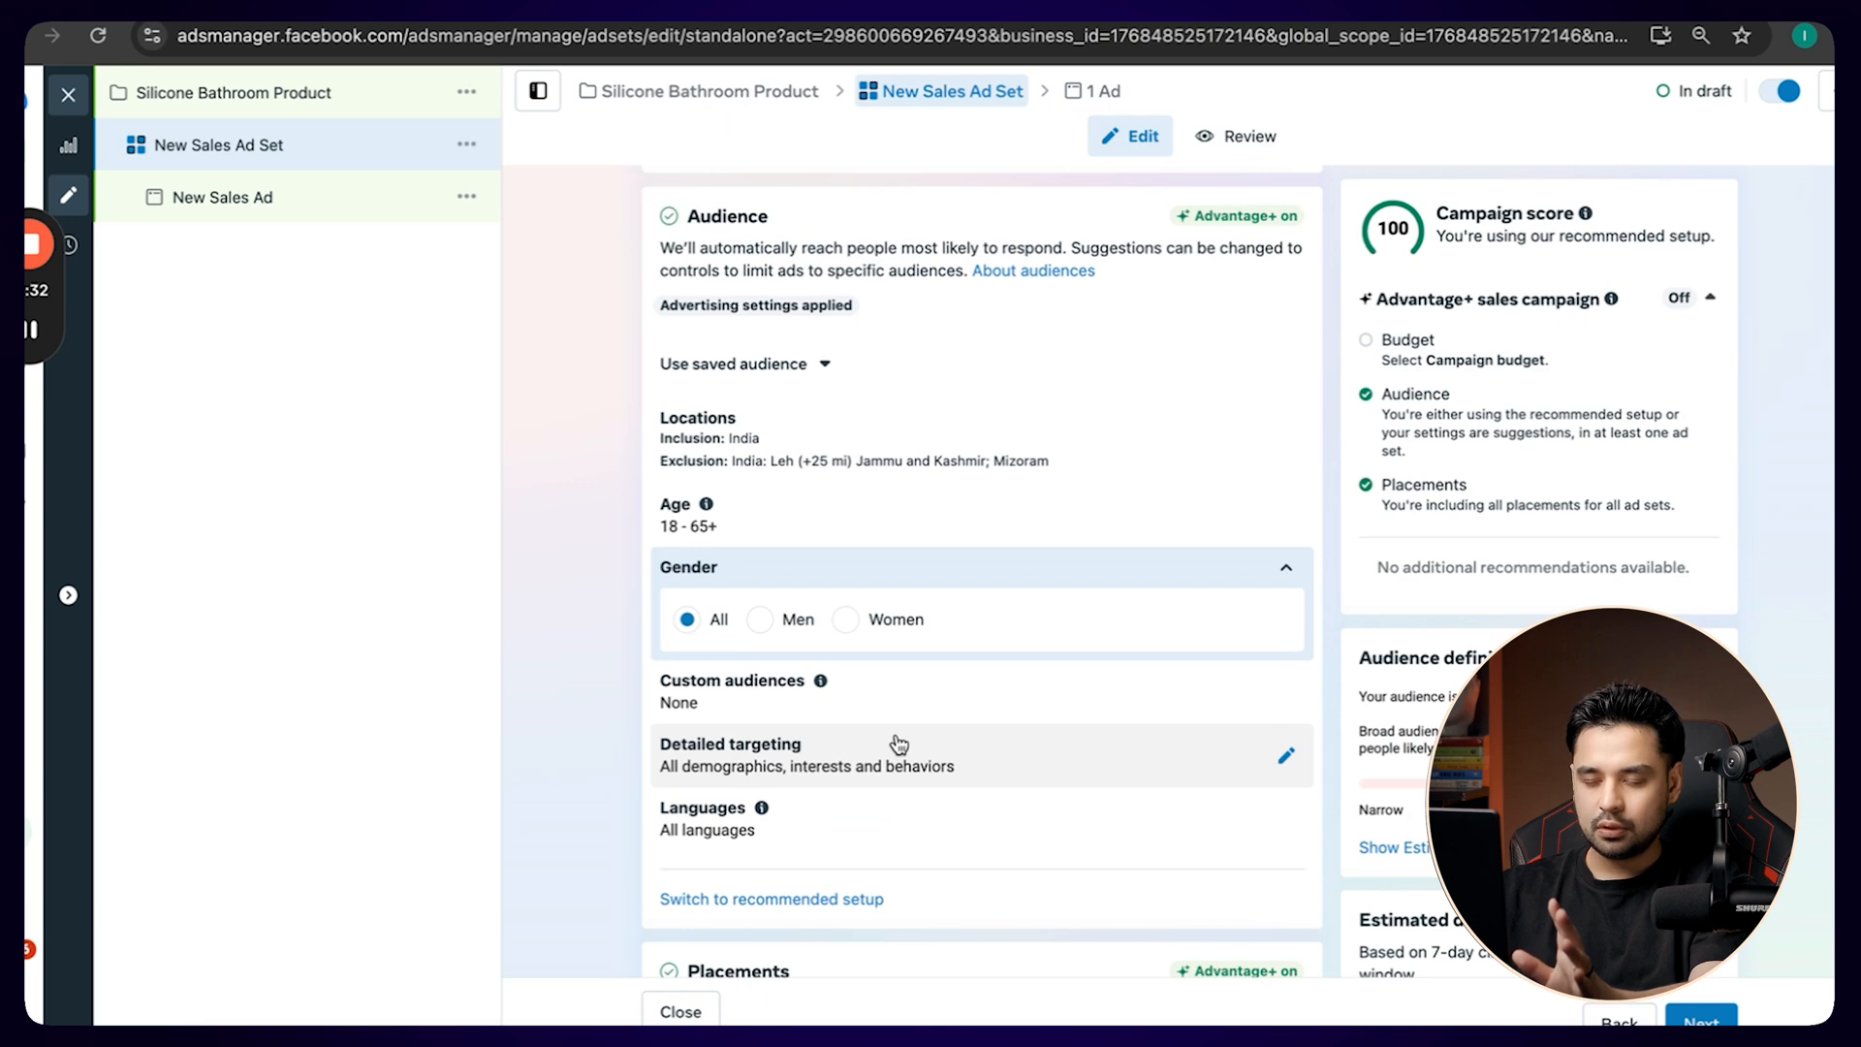
{"action": "scroll", "coordinate": [889, 638], "scroll_direction": "down", "scroll_amount": 1}
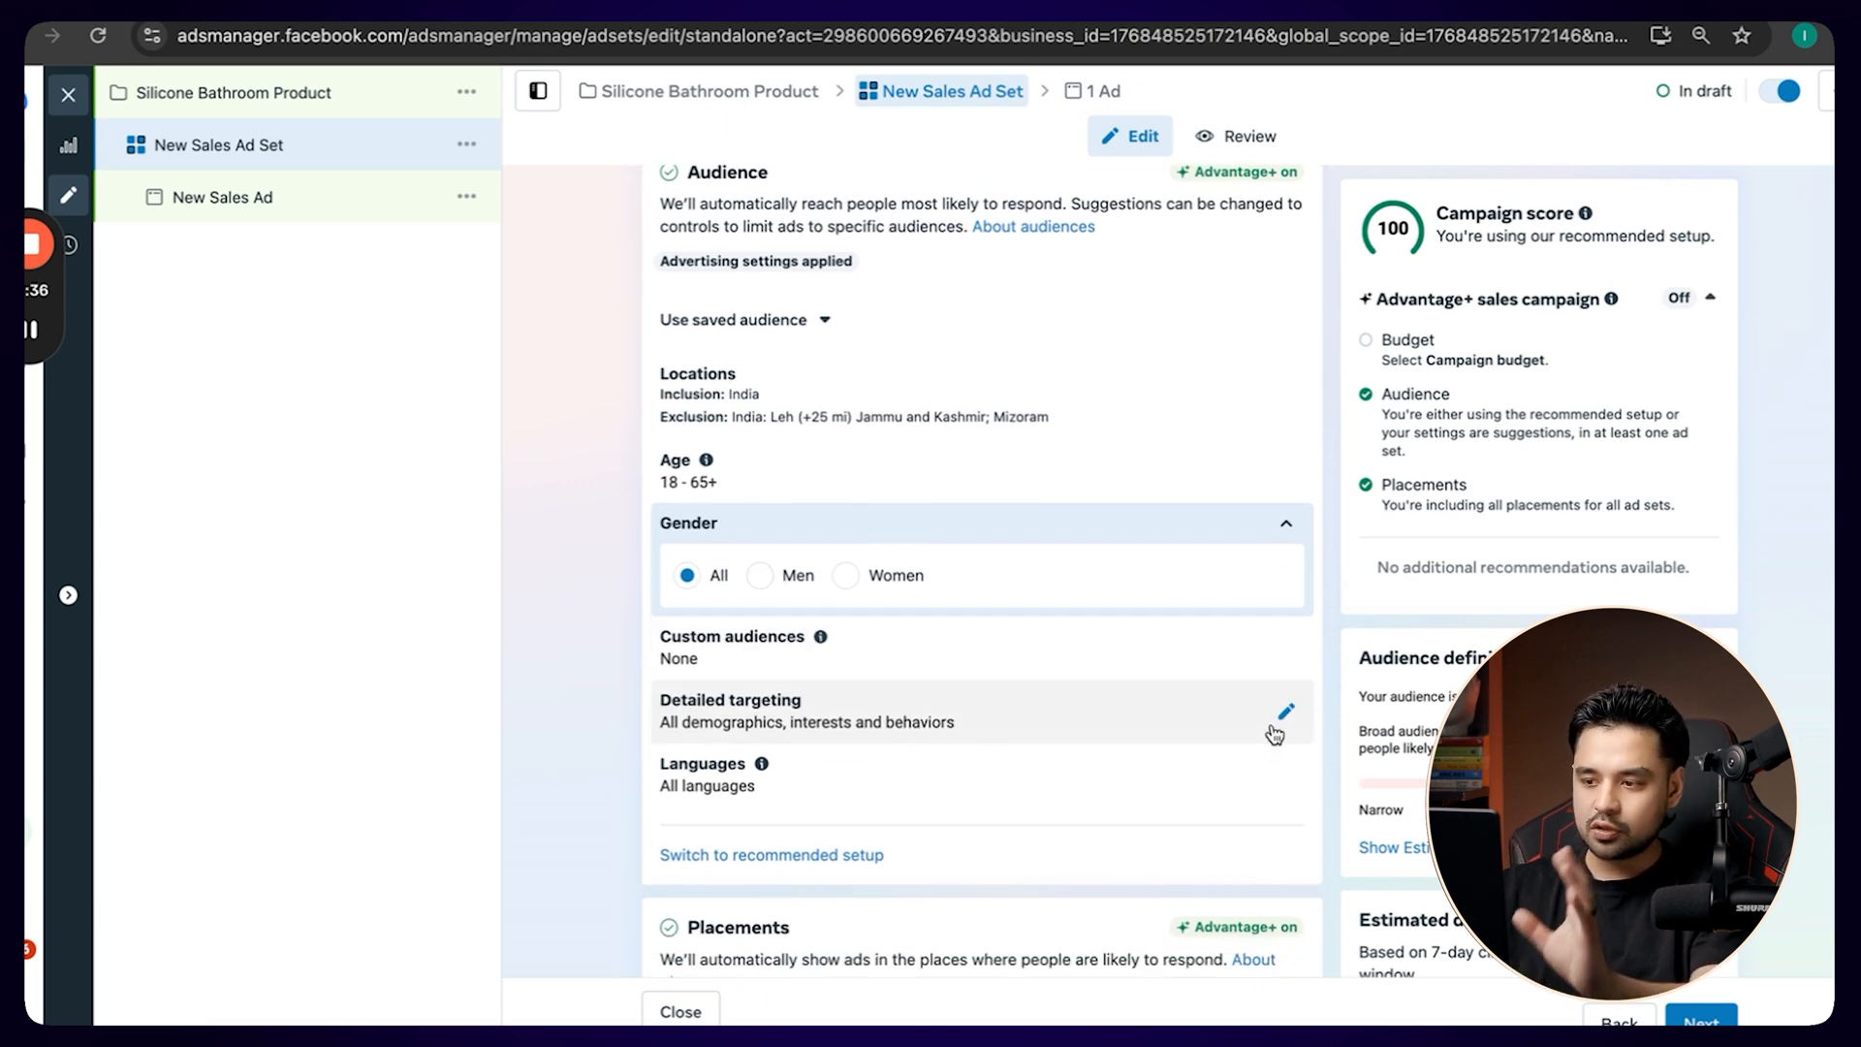
Browse the suggested interests in detailed targeting and add Cleanliness (personal care) to the audience.
{"action": "left_click", "coordinate": [1283, 712]}
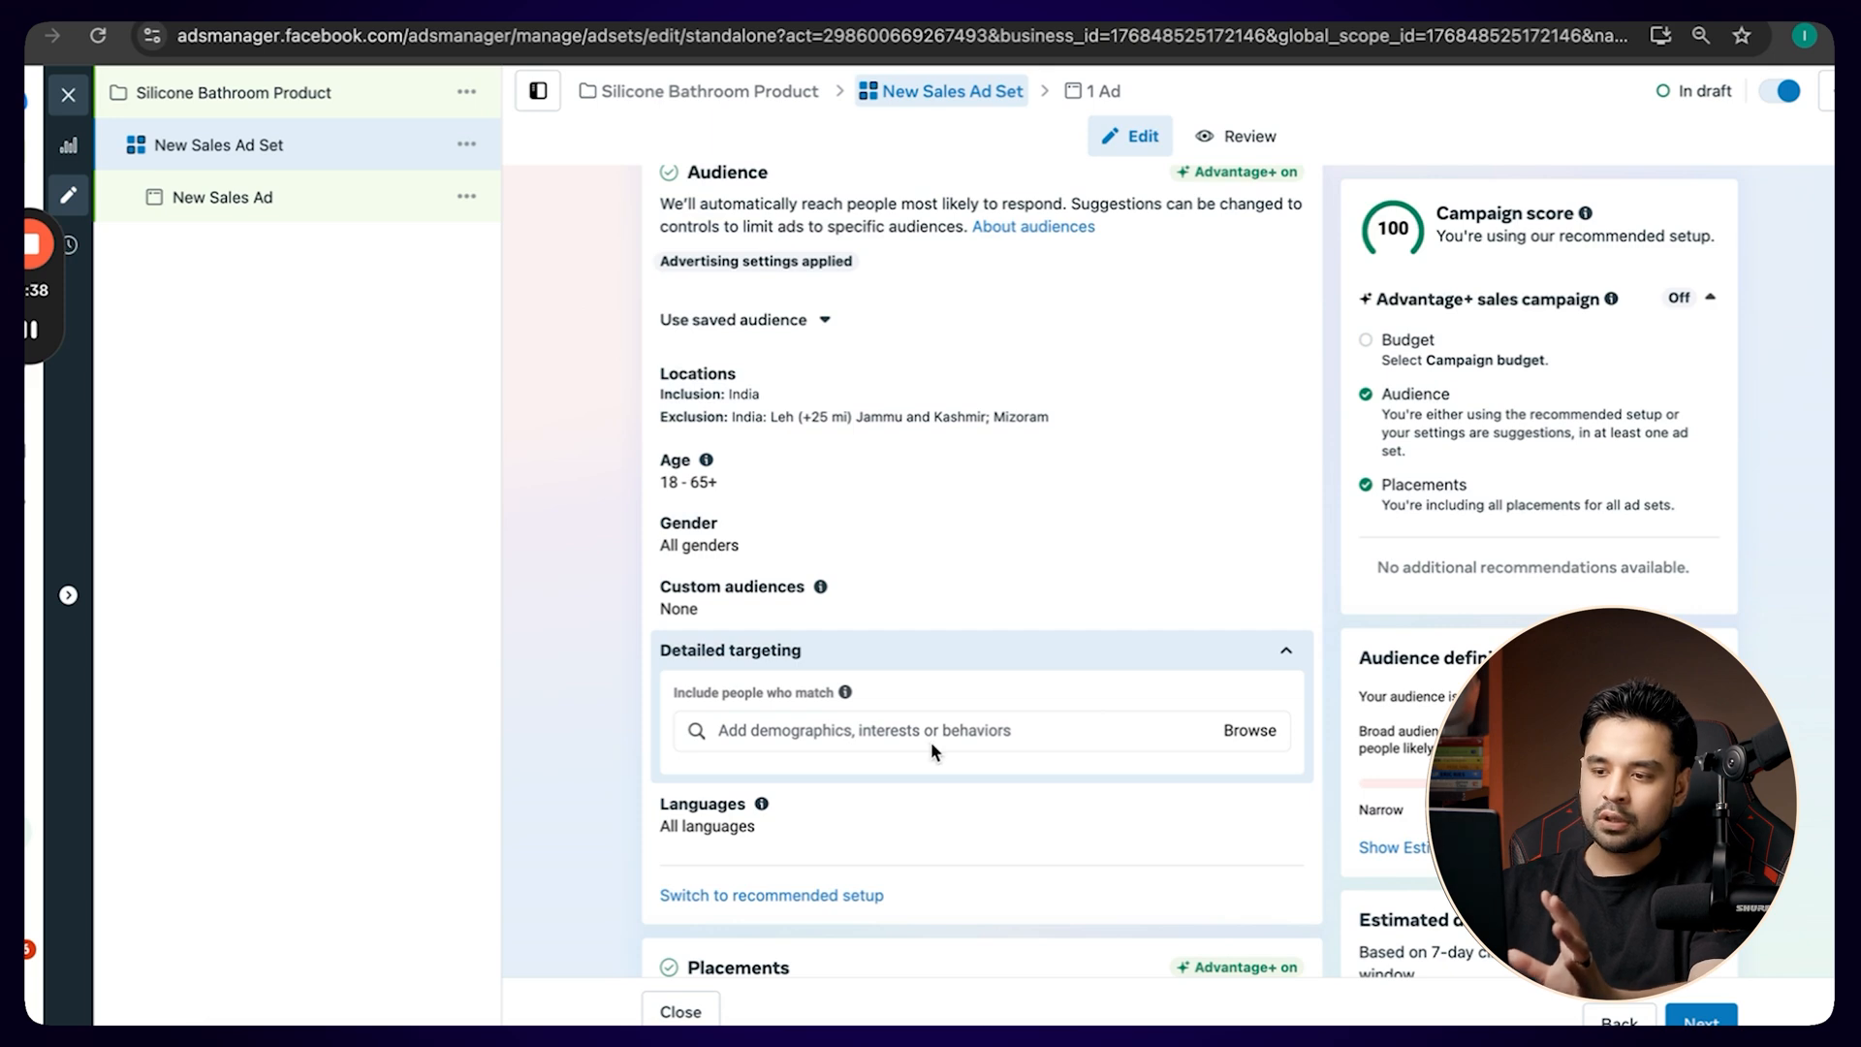
{"action": "left_click", "coordinate": [932, 730]}
{"action": "scroll", "coordinate": [582, 715], "scroll_direction": "down", "scroll_amount": 3}
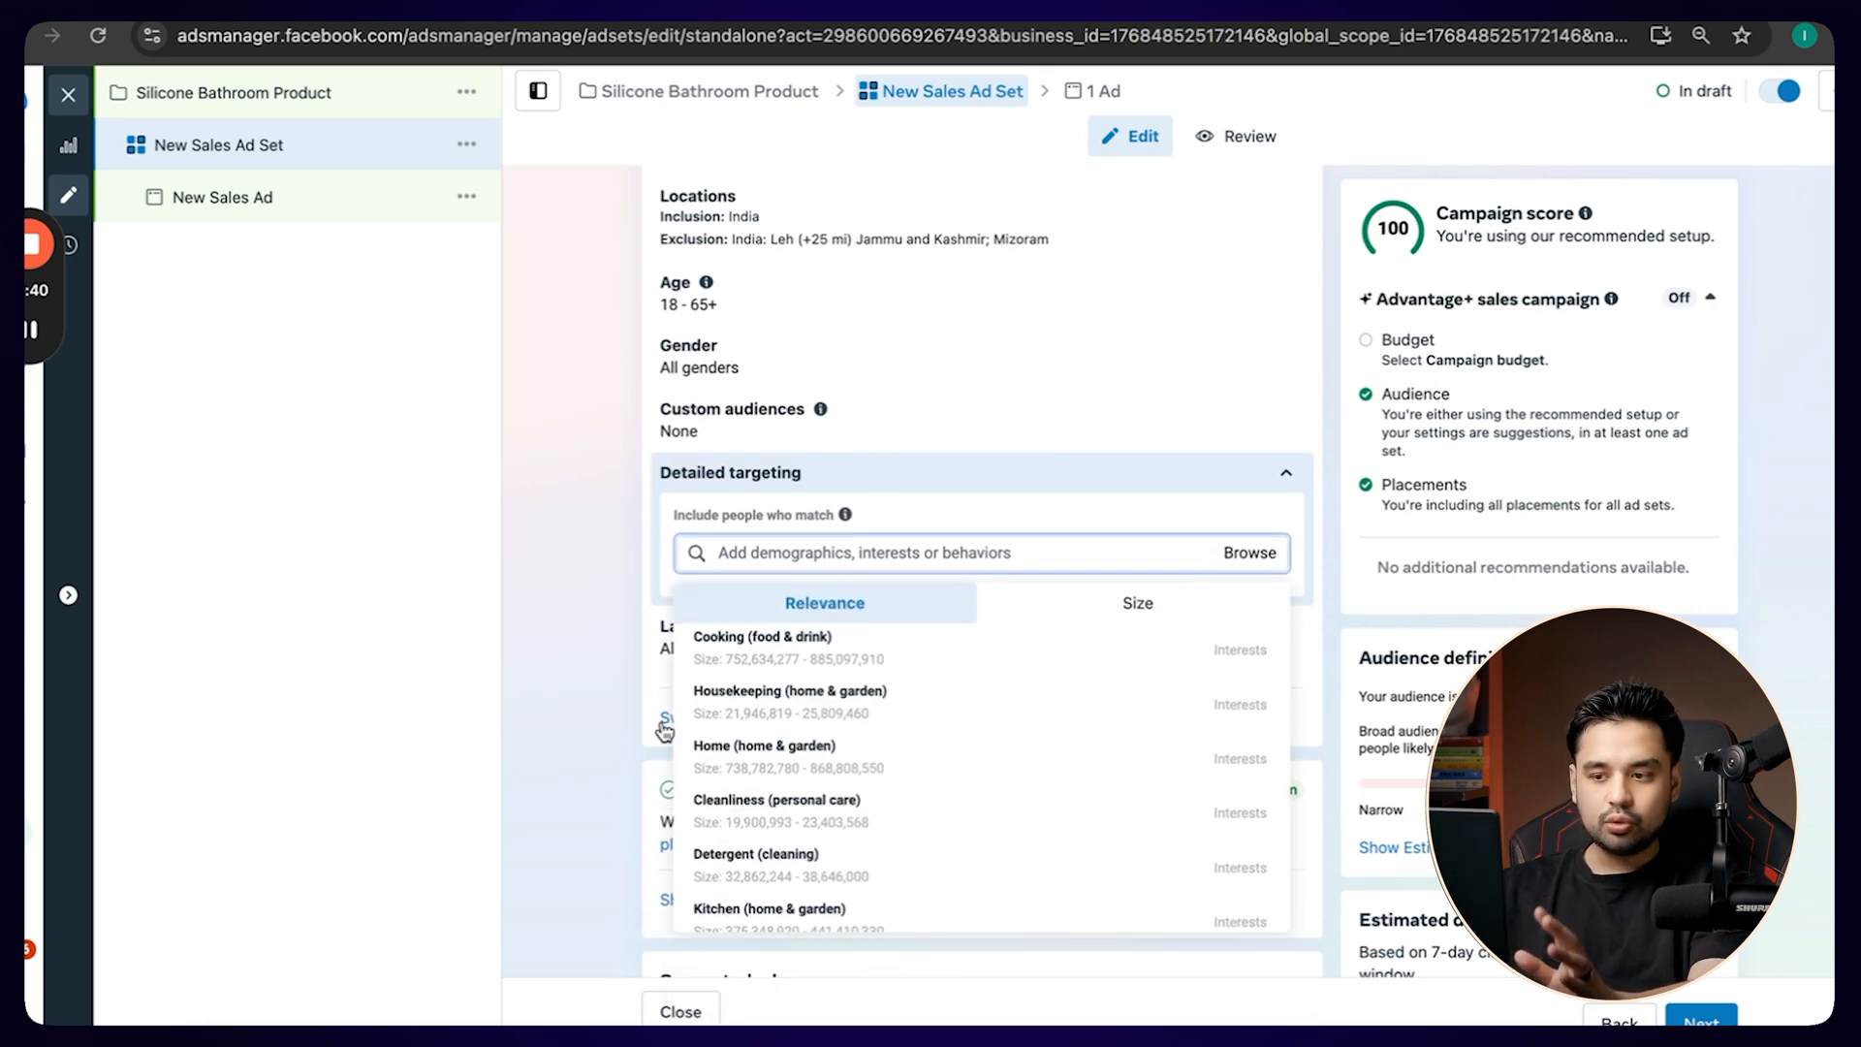
{"action": "scroll", "coordinate": [833, 775], "scroll_direction": "down", "scroll_amount": 1}
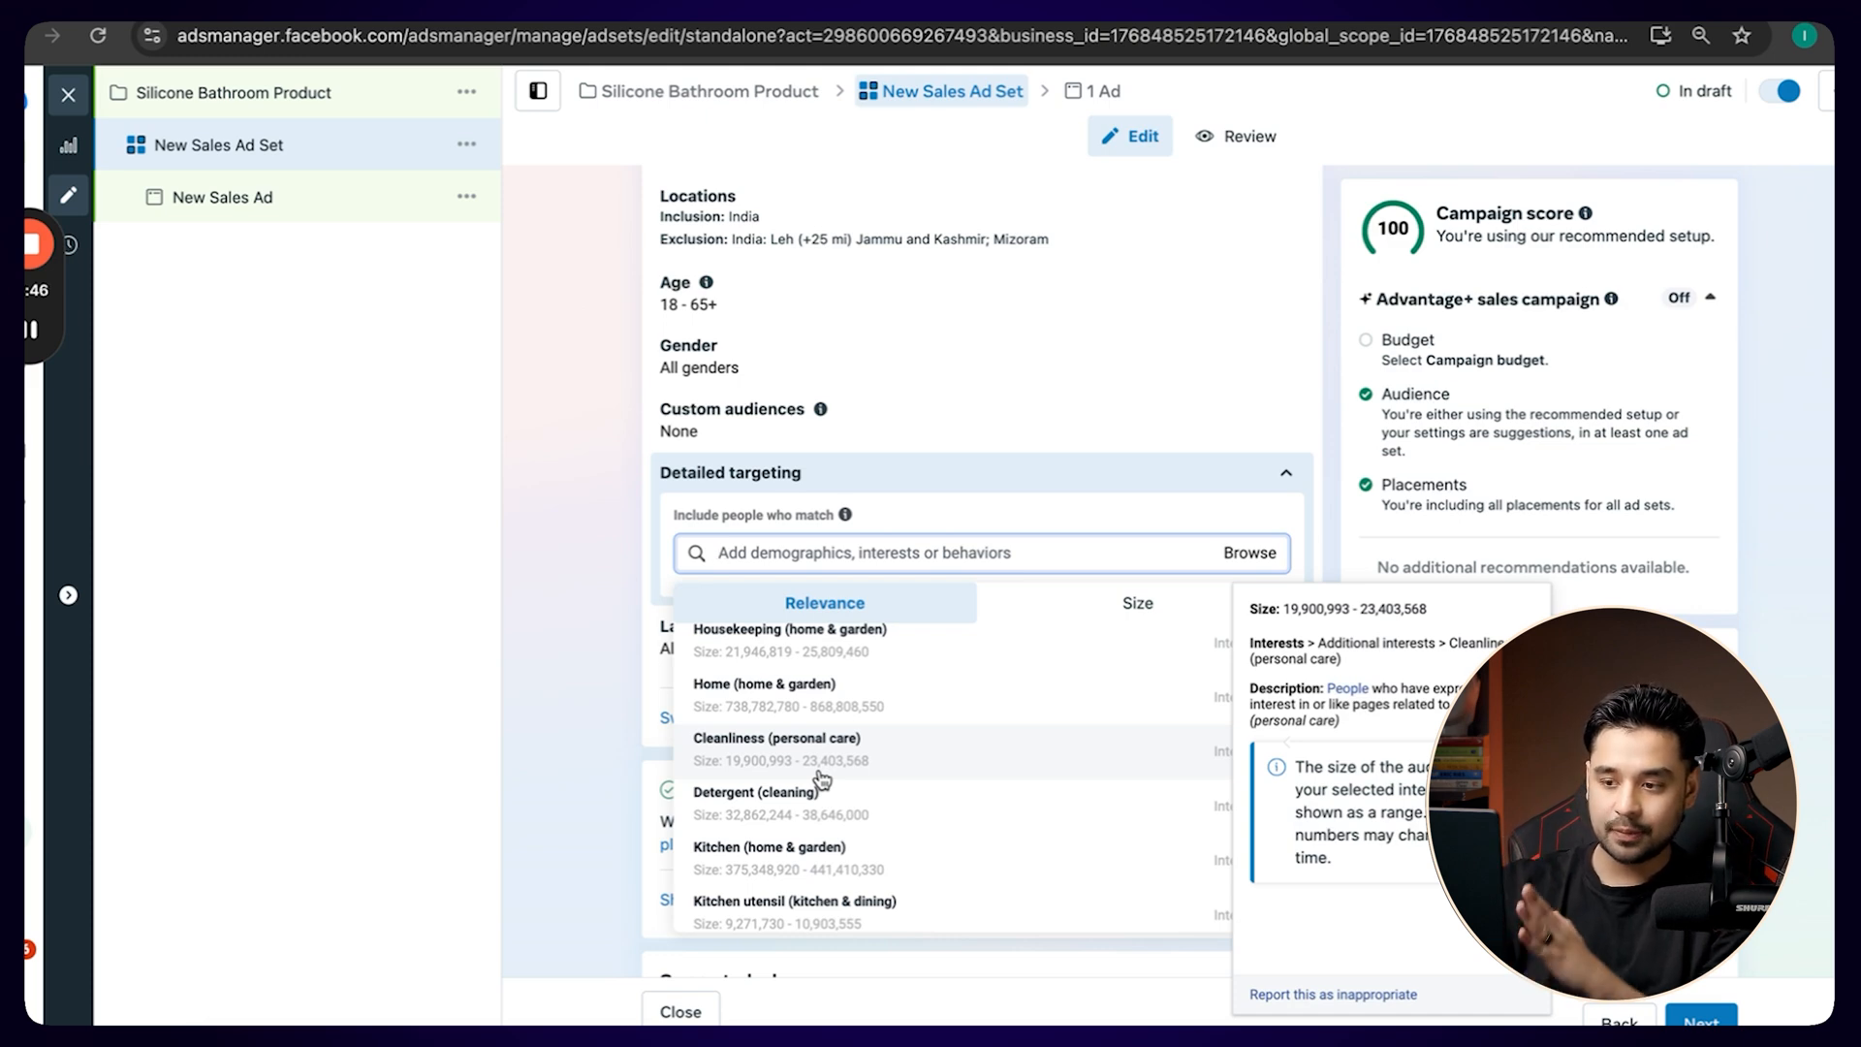
{"action": "scroll", "coordinate": [916, 641], "scroll_direction": "up", "scroll_amount": 1}
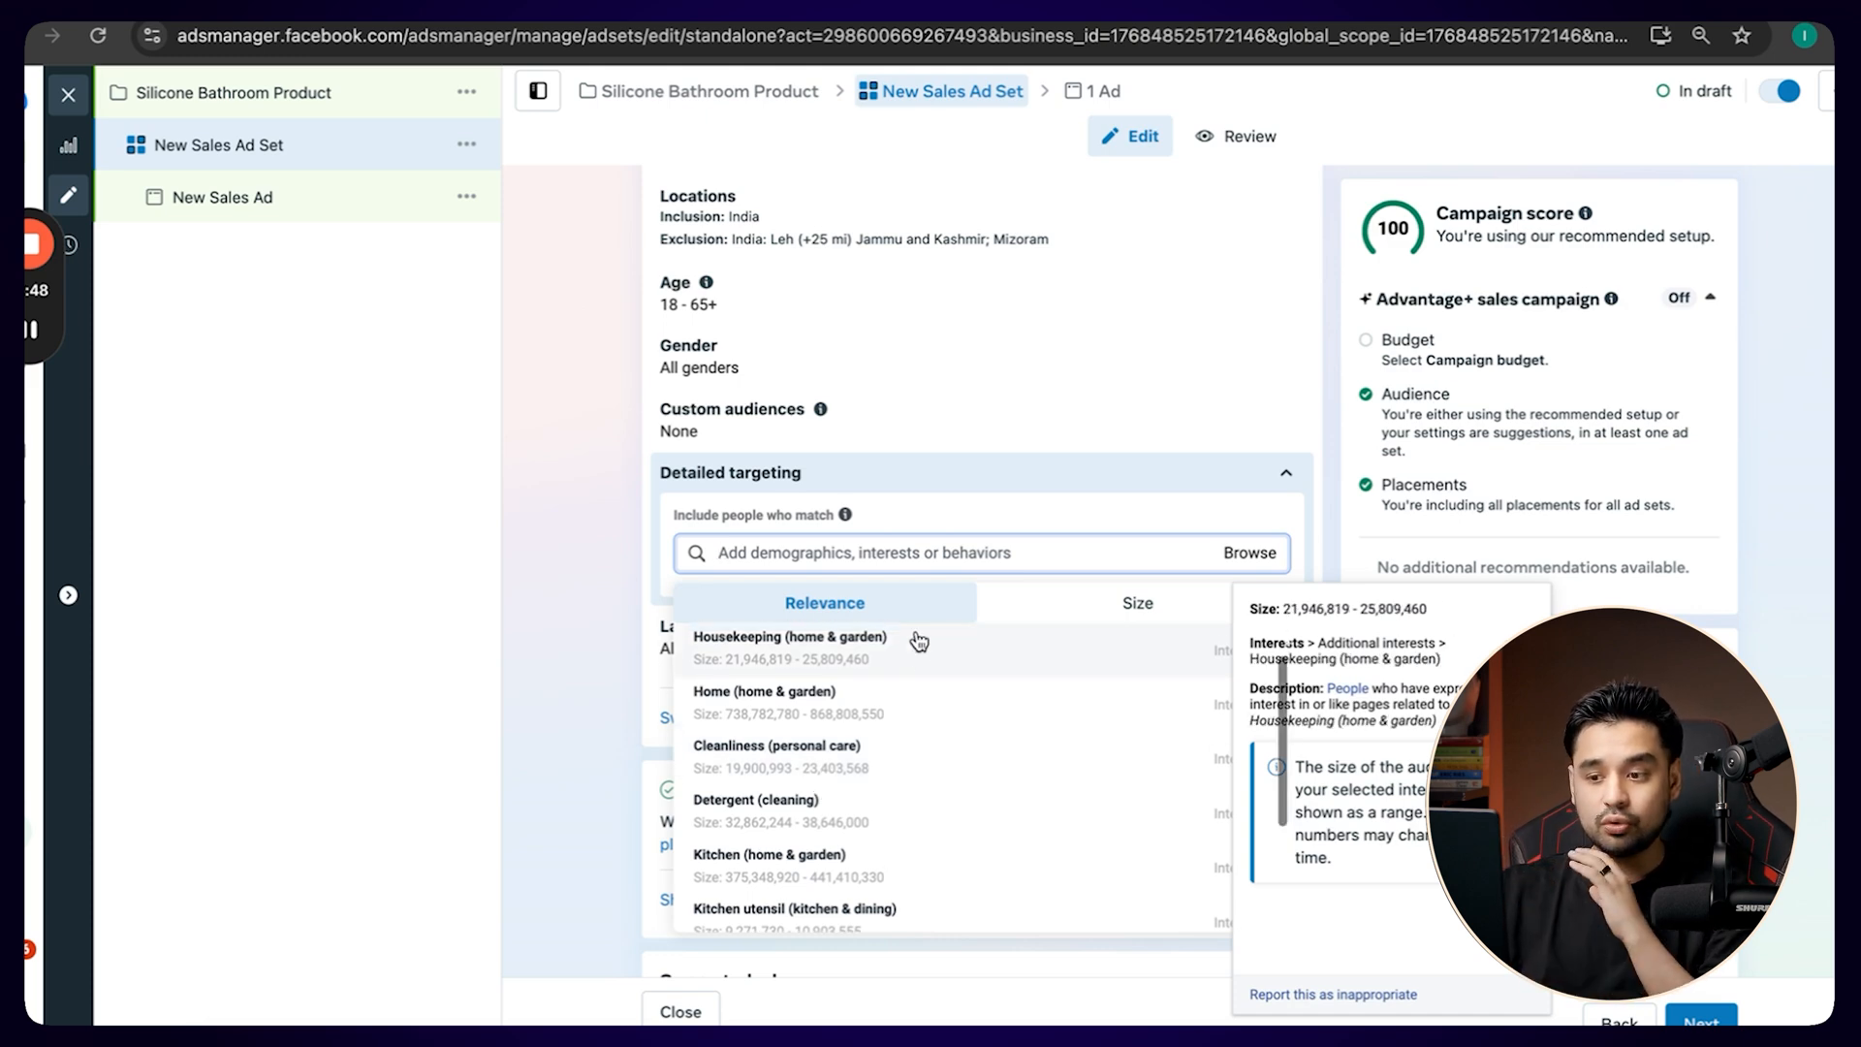
{"action": "scroll", "coordinate": [910, 739], "scroll_direction": "down", "scroll_amount": 2}
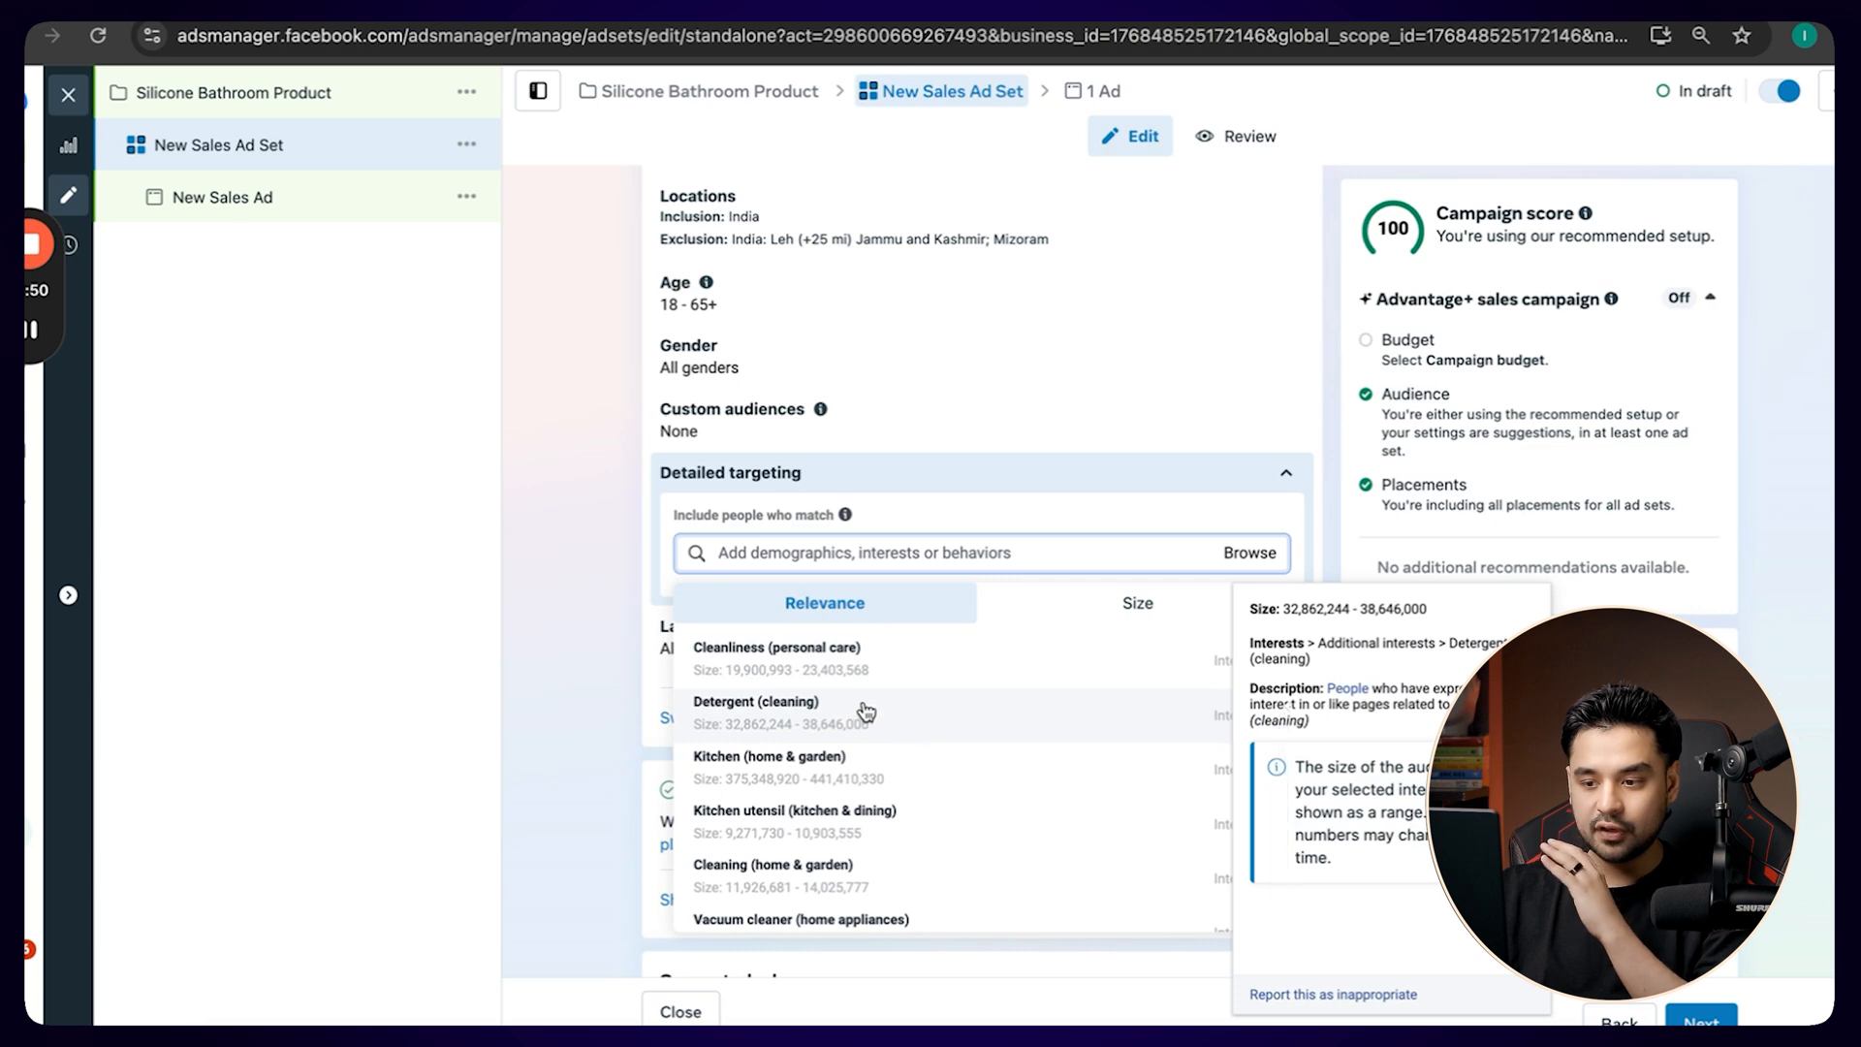
{"action": "scroll", "coordinate": [866, 713], "scroll_direction": "down", "scroll_amount": 2}
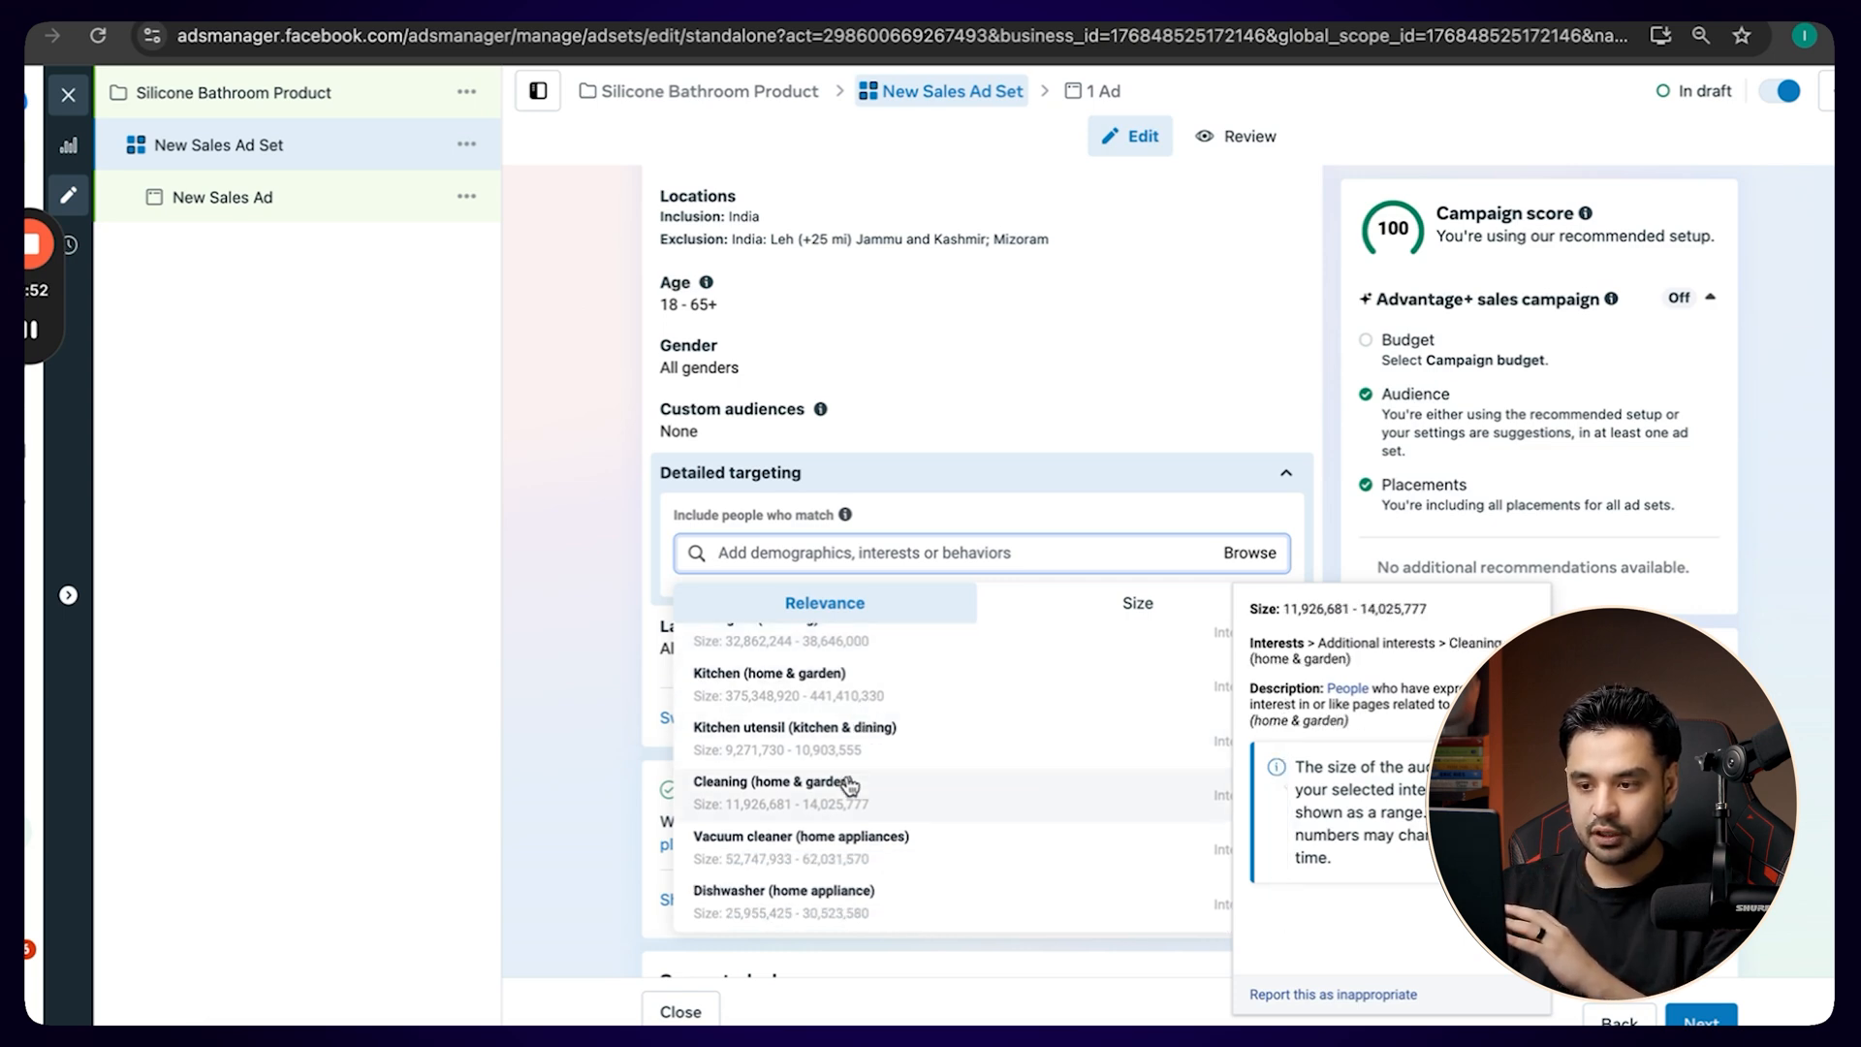
{"action": "scroll", "coordinate": [843, 783], "scroll_direction": "up", "scroll_amount": 3}
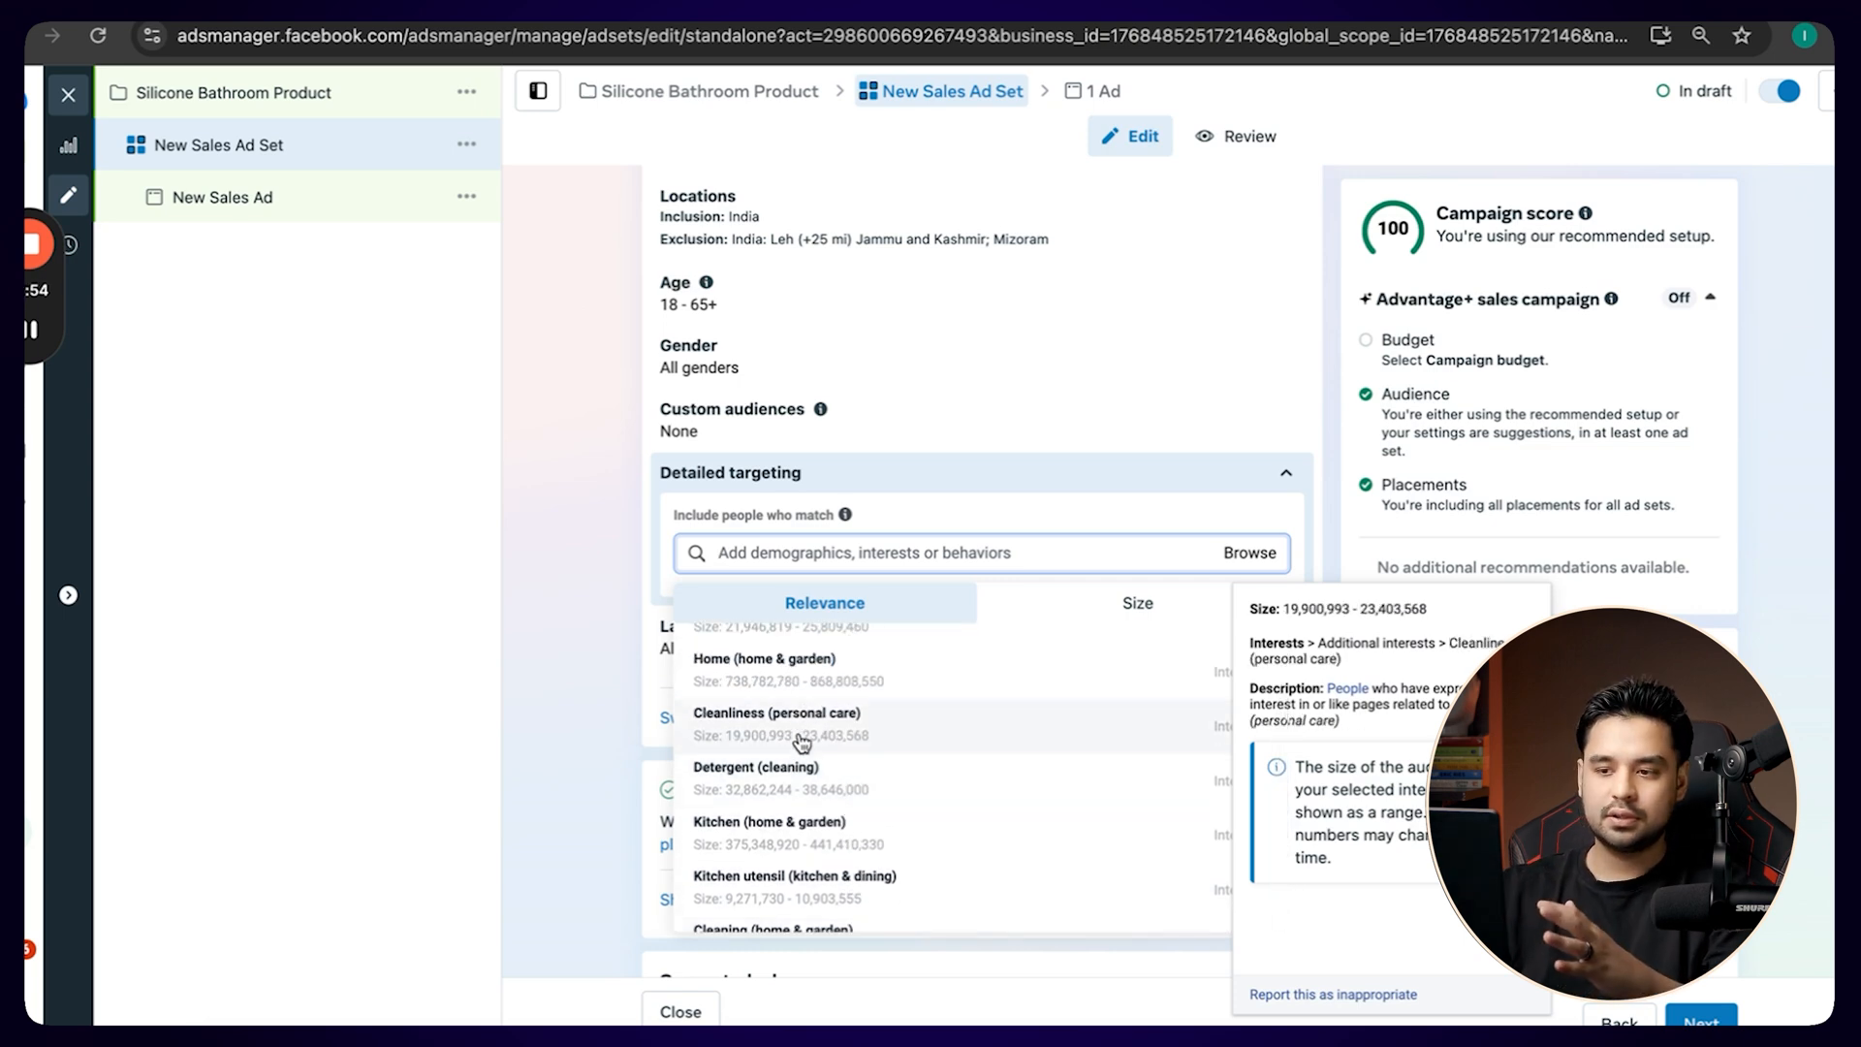
{"action": "left_click", "coordinate": [801, 737]}
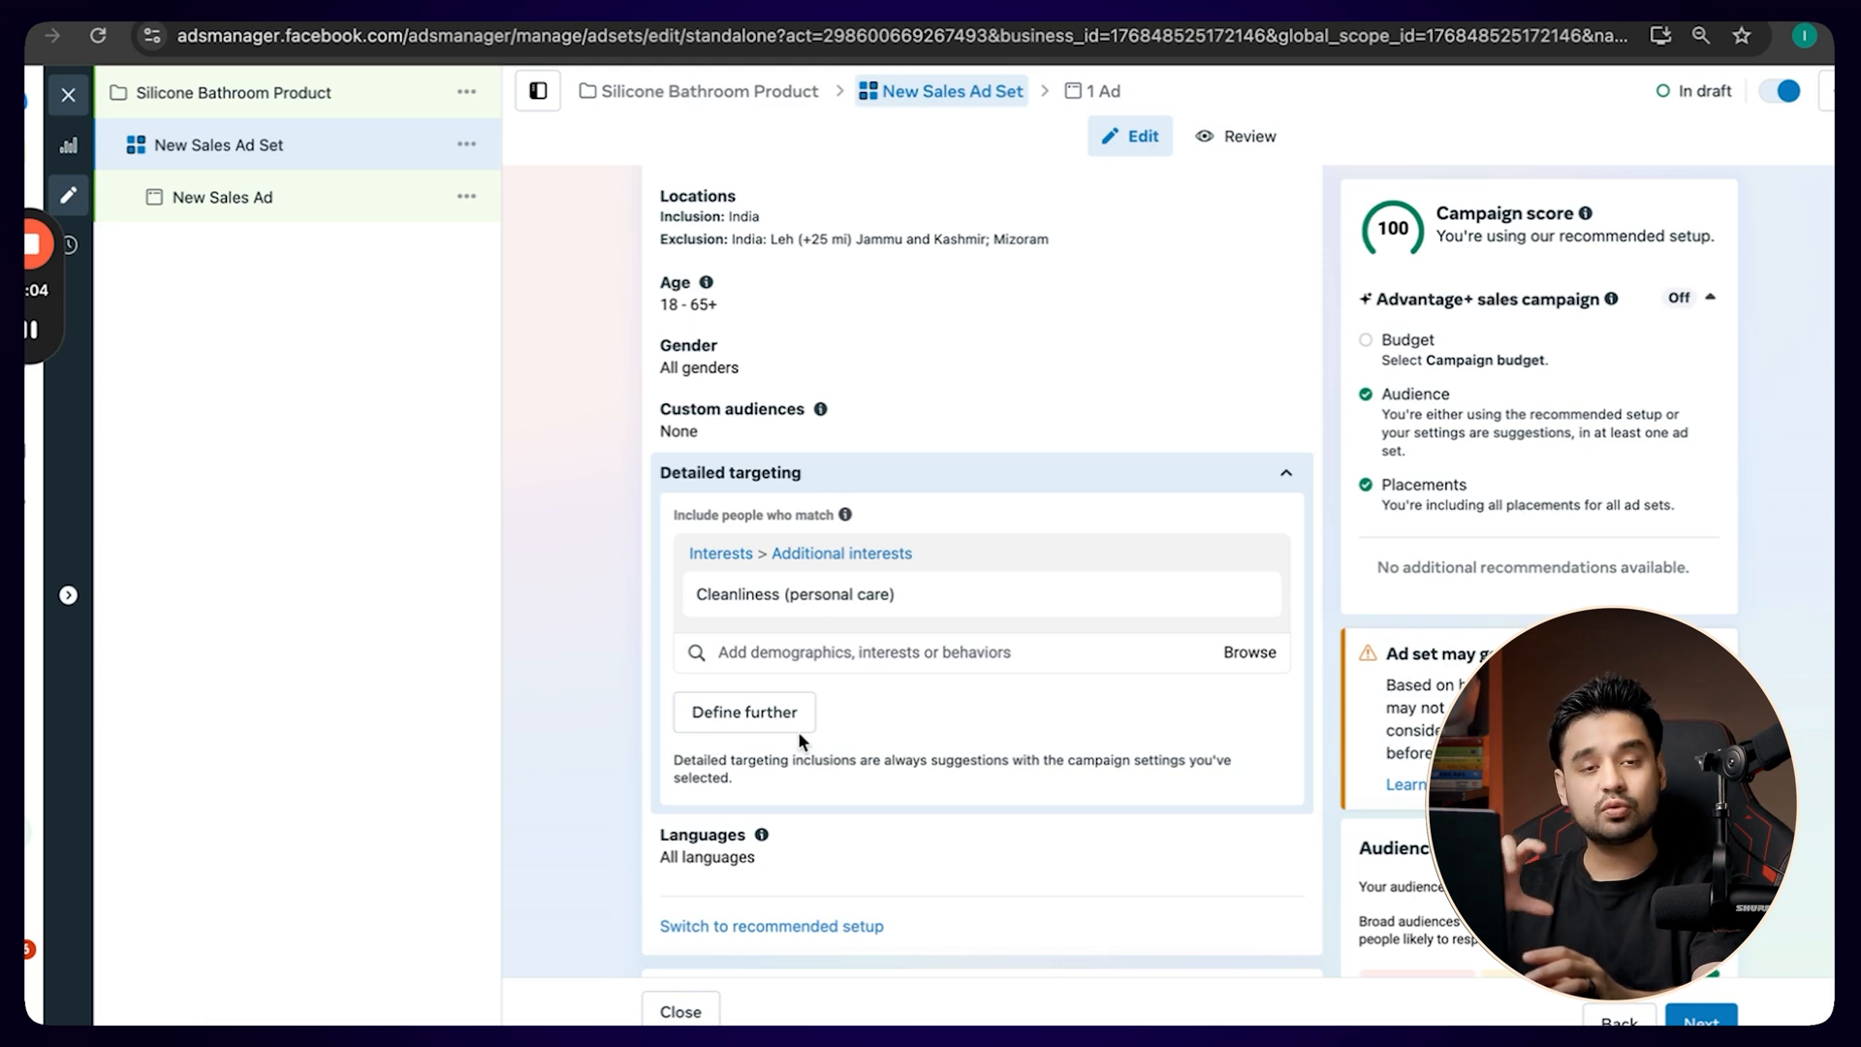
Show the estimated audience size for the Cleanliness interest and examine its range in the audience definition.
{"action": "double_click", "coordinate": [698, 595]}
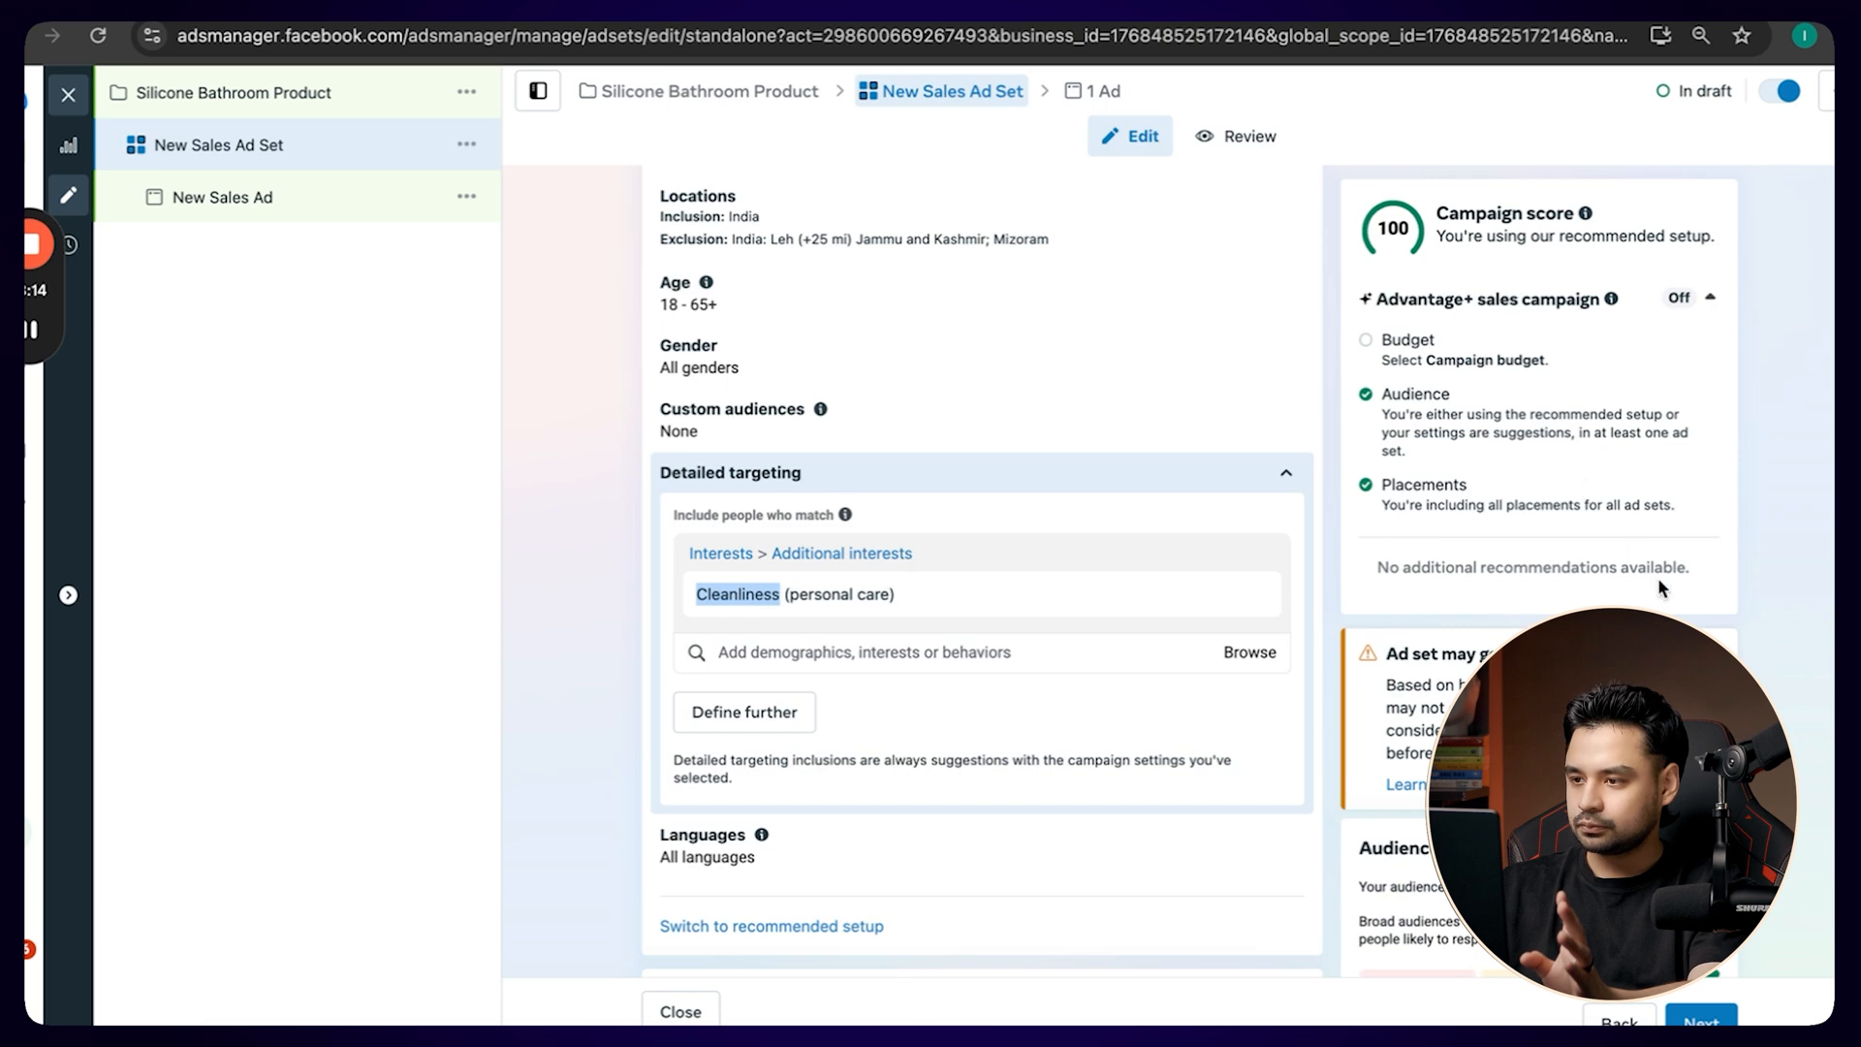
{"action": "left_click", "coordinate": [1709, 299]}
{"action": "left_click", "coordinate": [1710, 299]}
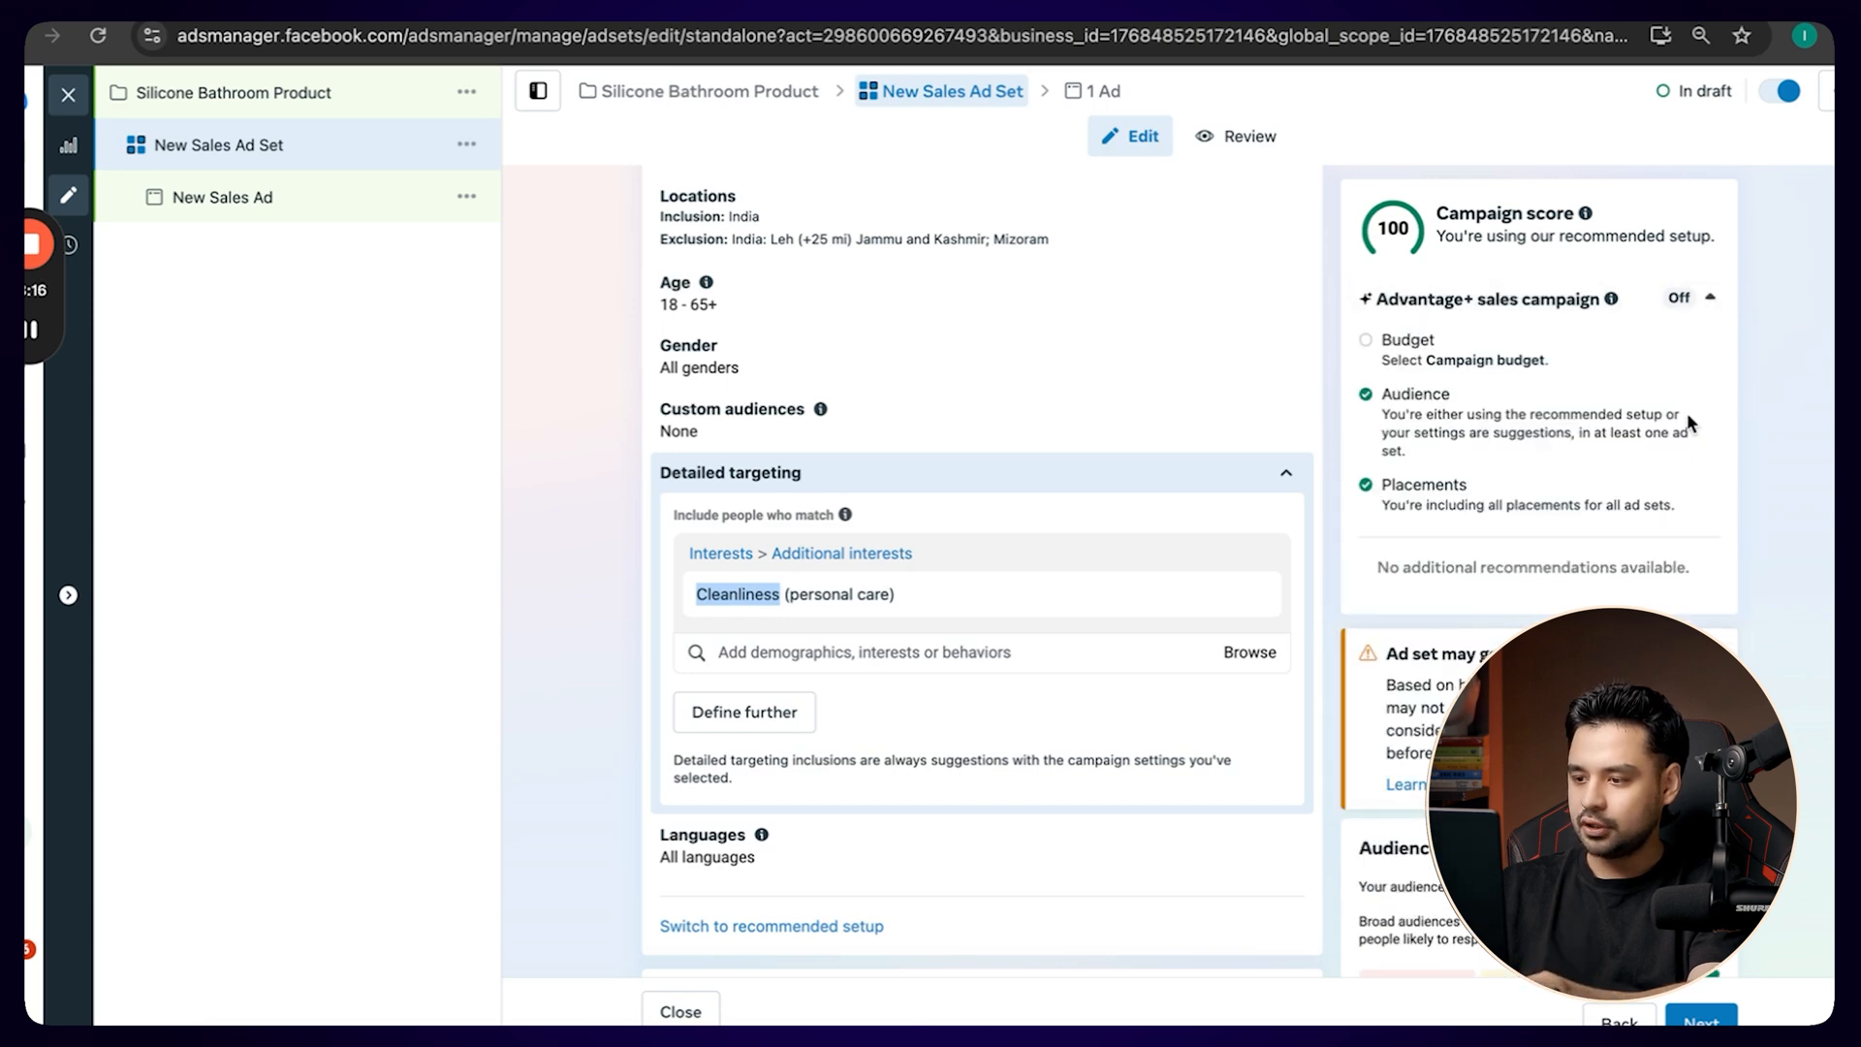
{"action": "scroll", "coordinate": [1686, 411], "scroll_direction": "down", "scroll_amount": 10}
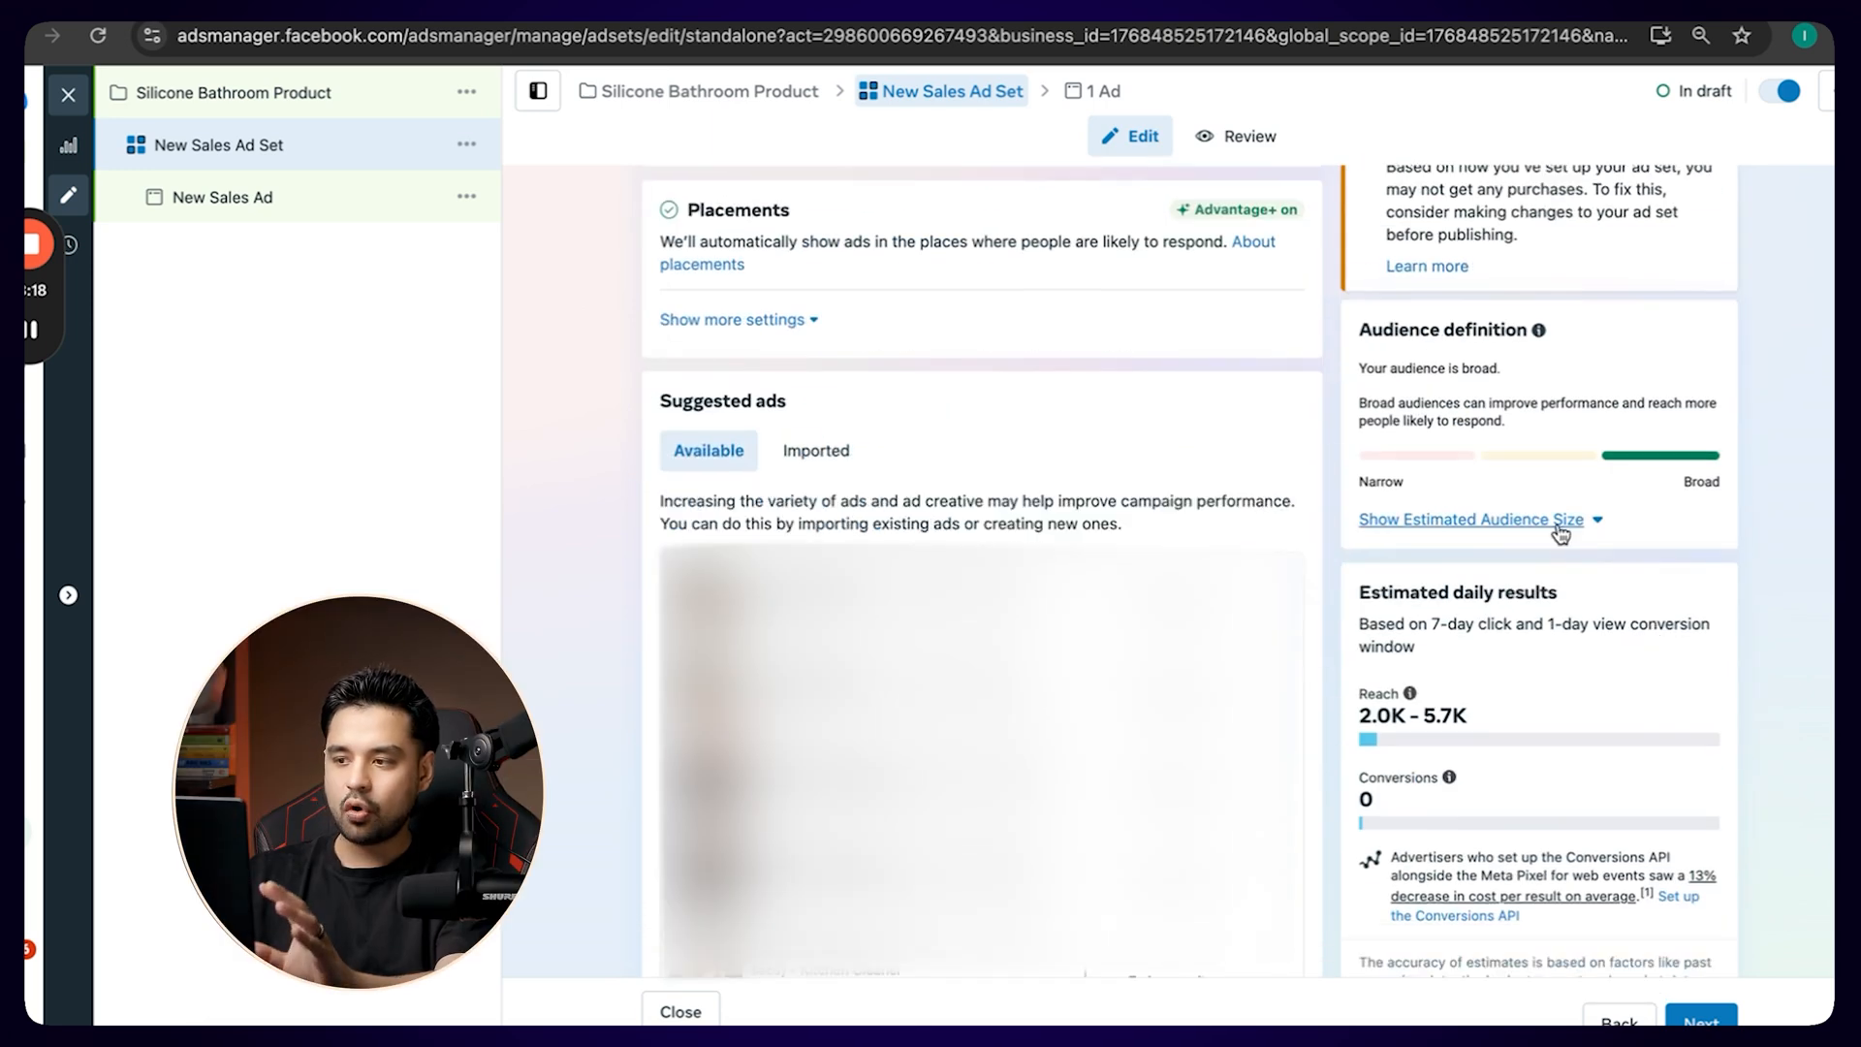
{"action": "left_click", "coordinate": [1560, 521]}
{"action": "scroll", "coordinate": [1556, 523], "scroll_direction": "up", "scroll_amount": 2}
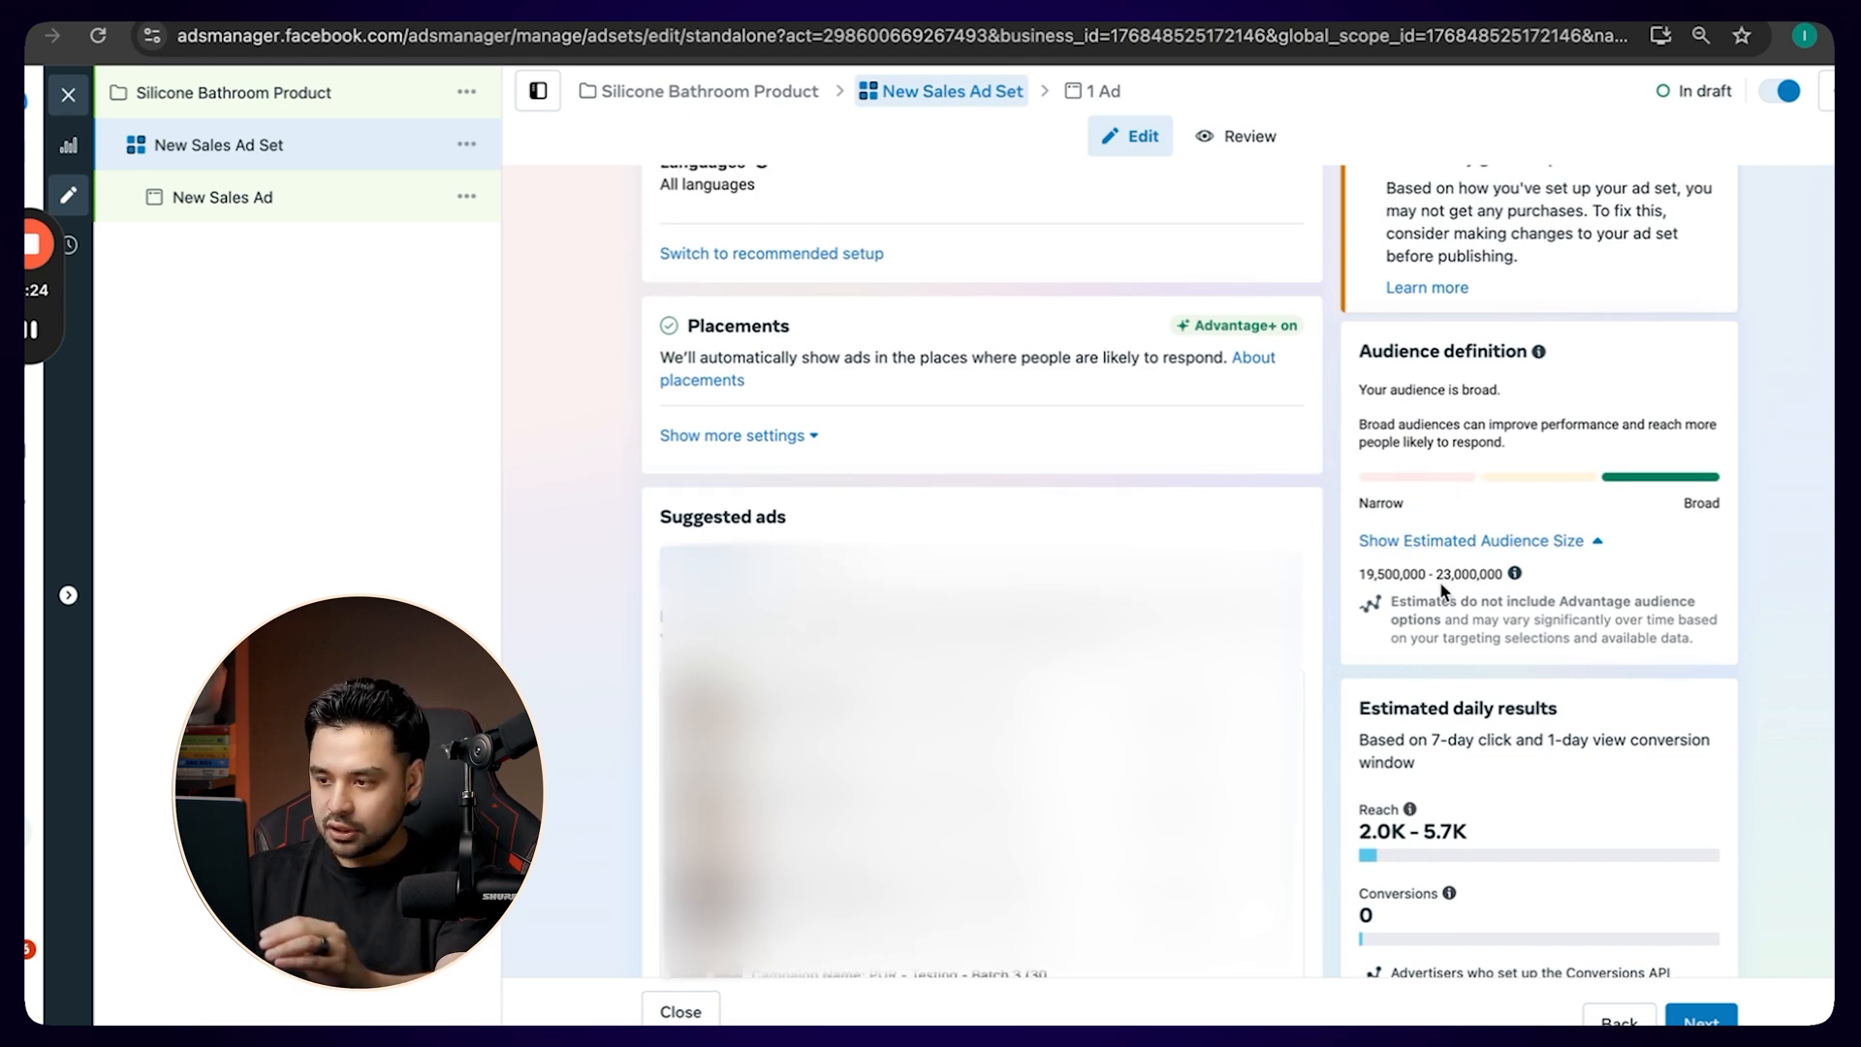
{"action": "left_click_drag", "start_coordinate": [1439, 573], "coordinate": [1495, 572]}
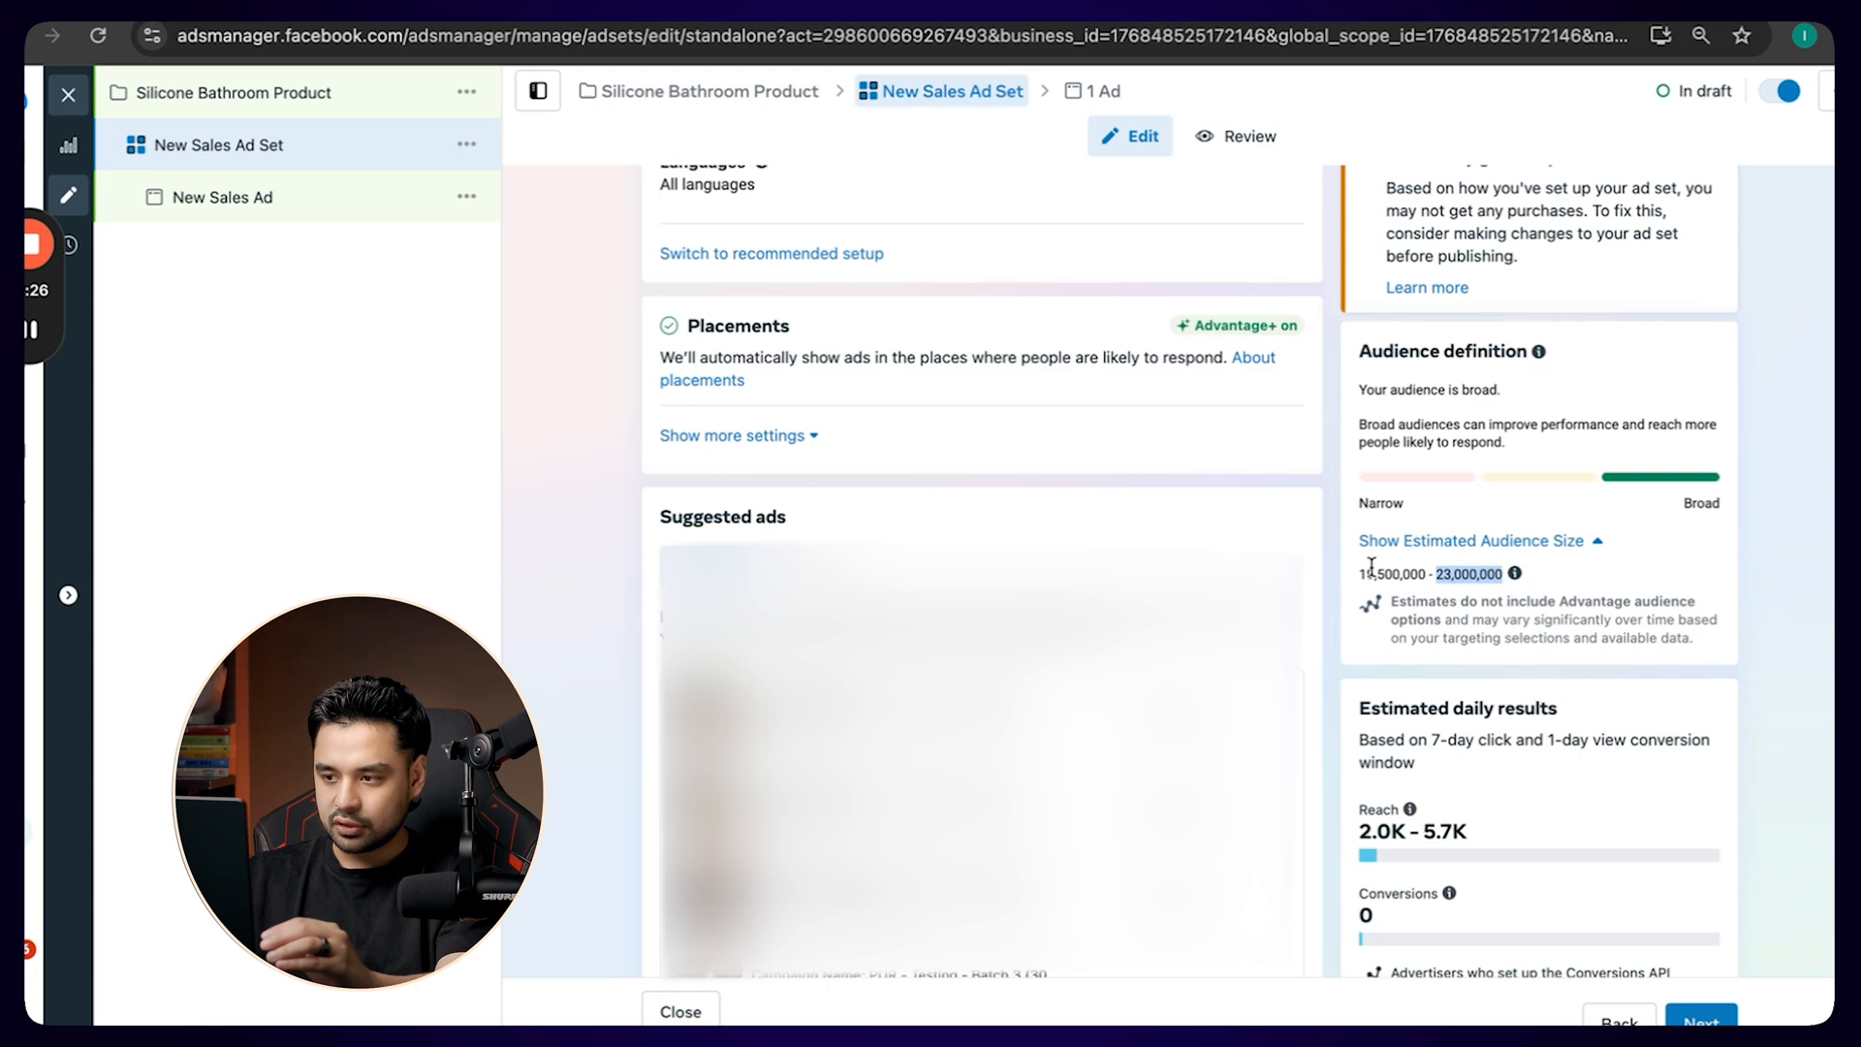
{"action": "left_click_drag", "start_coordinate": [1358, 573], "coordinate": [1483, 572]}
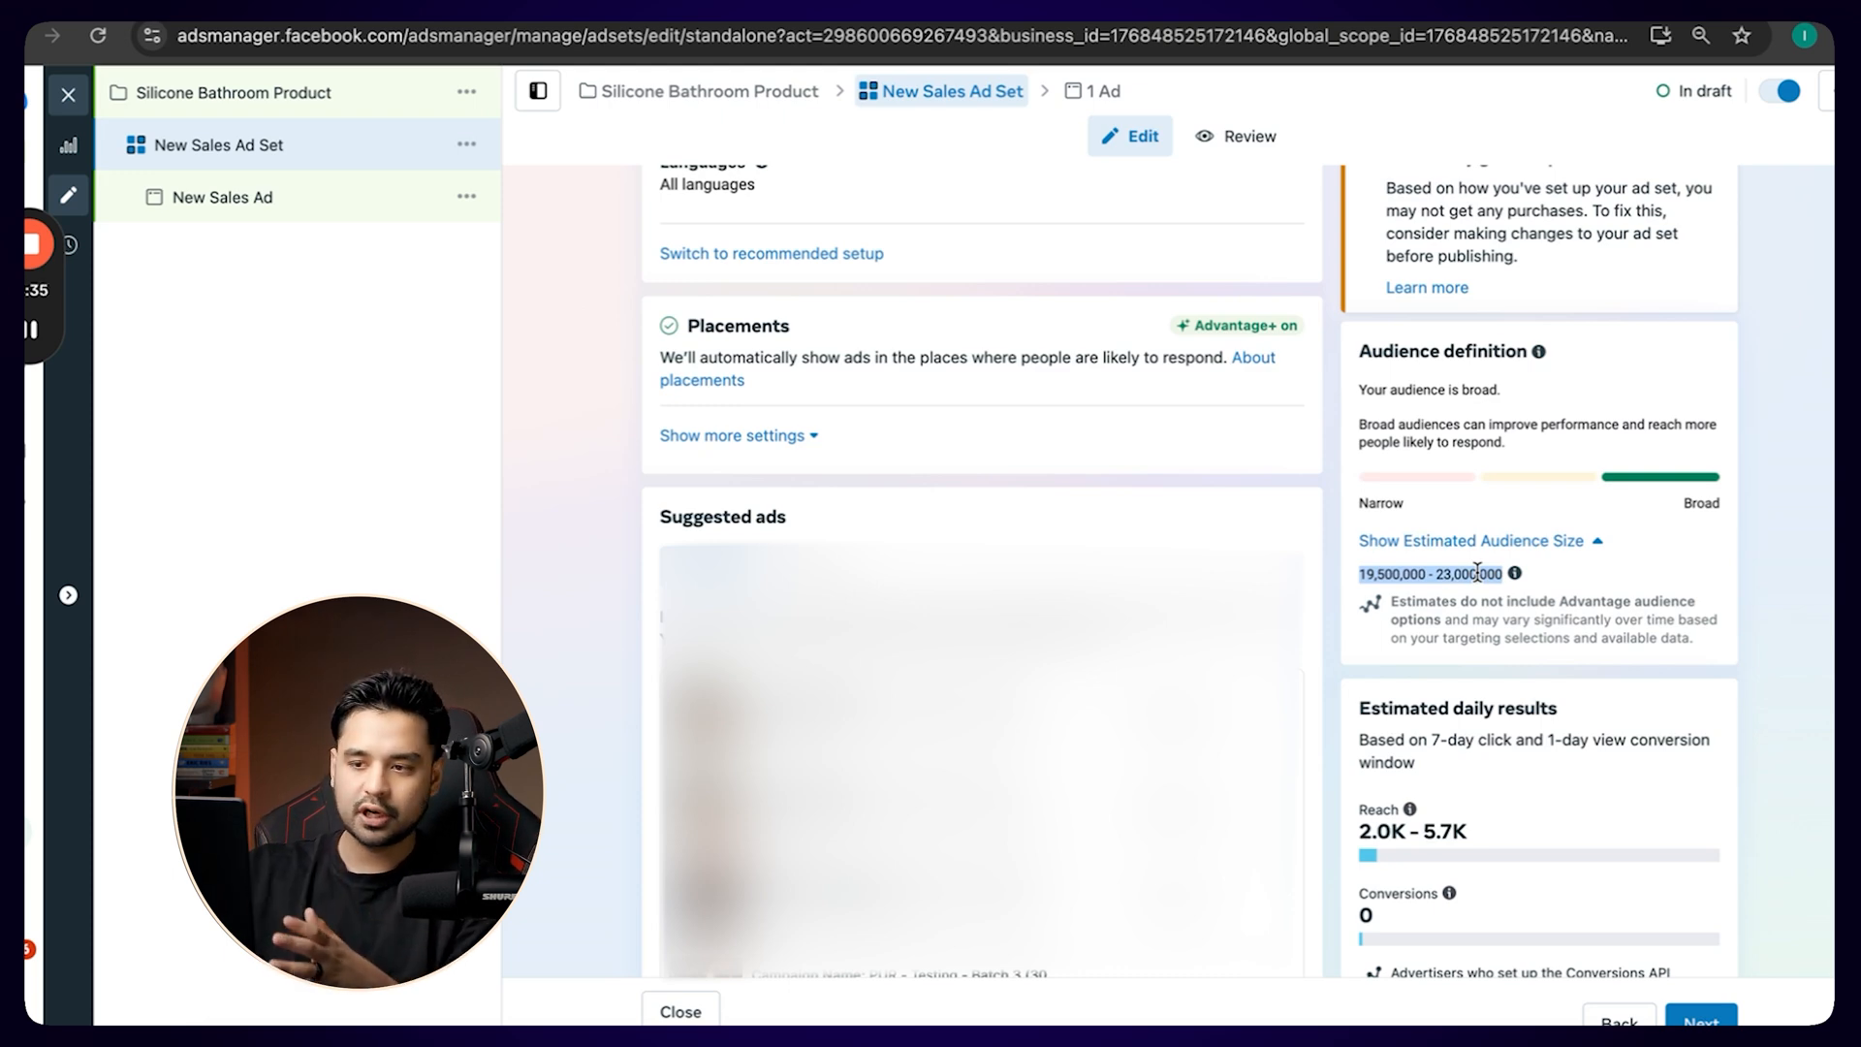
Rename the ad set as Cleanliness - All - 18-65, matching its interest, gender and age targeting.
{"action": "scroll", "coordinate": [868, 381], "scroll_direction": "up", "scroll_amount": 10}
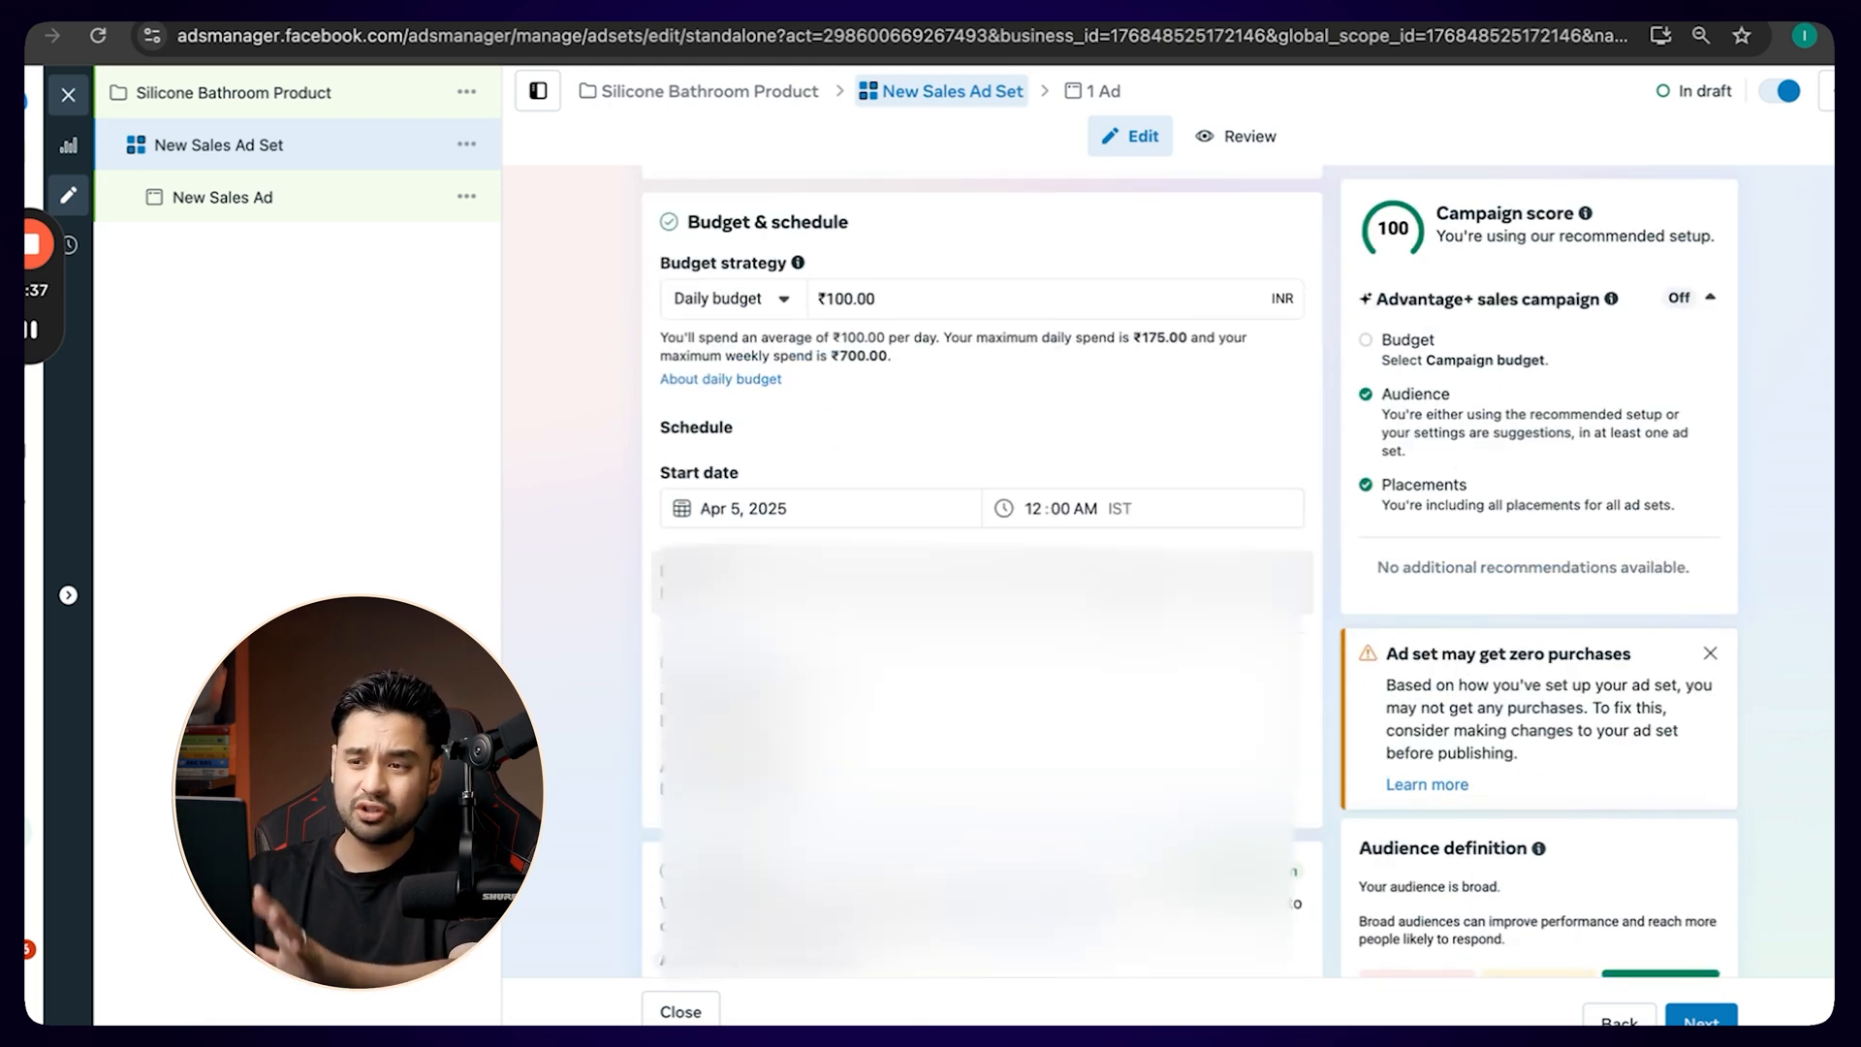
{"action": "scroll", "coordinate": [868, 382], "scroll_direction": "down", "scroll_amount": 7}
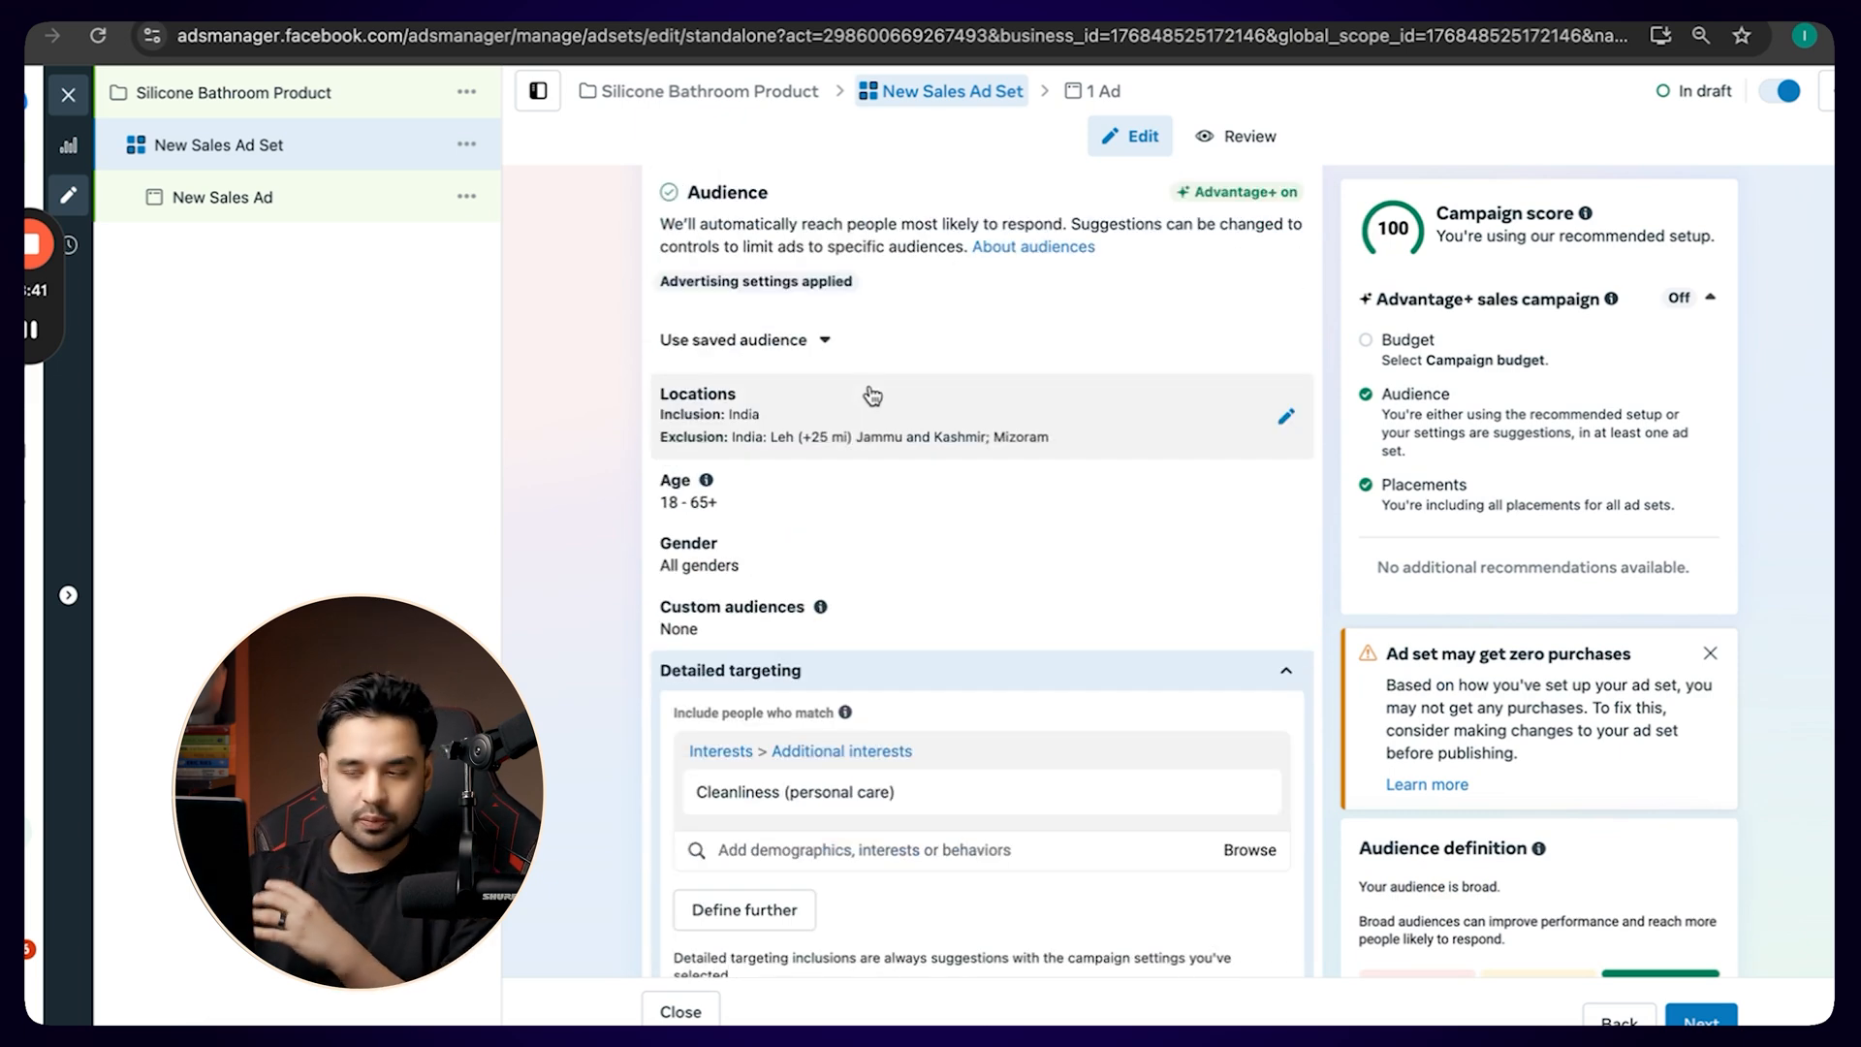
{"action": "scroll", "coordinate": [872, 395], "scroll_direction": "down", "scroll_amount": 10}
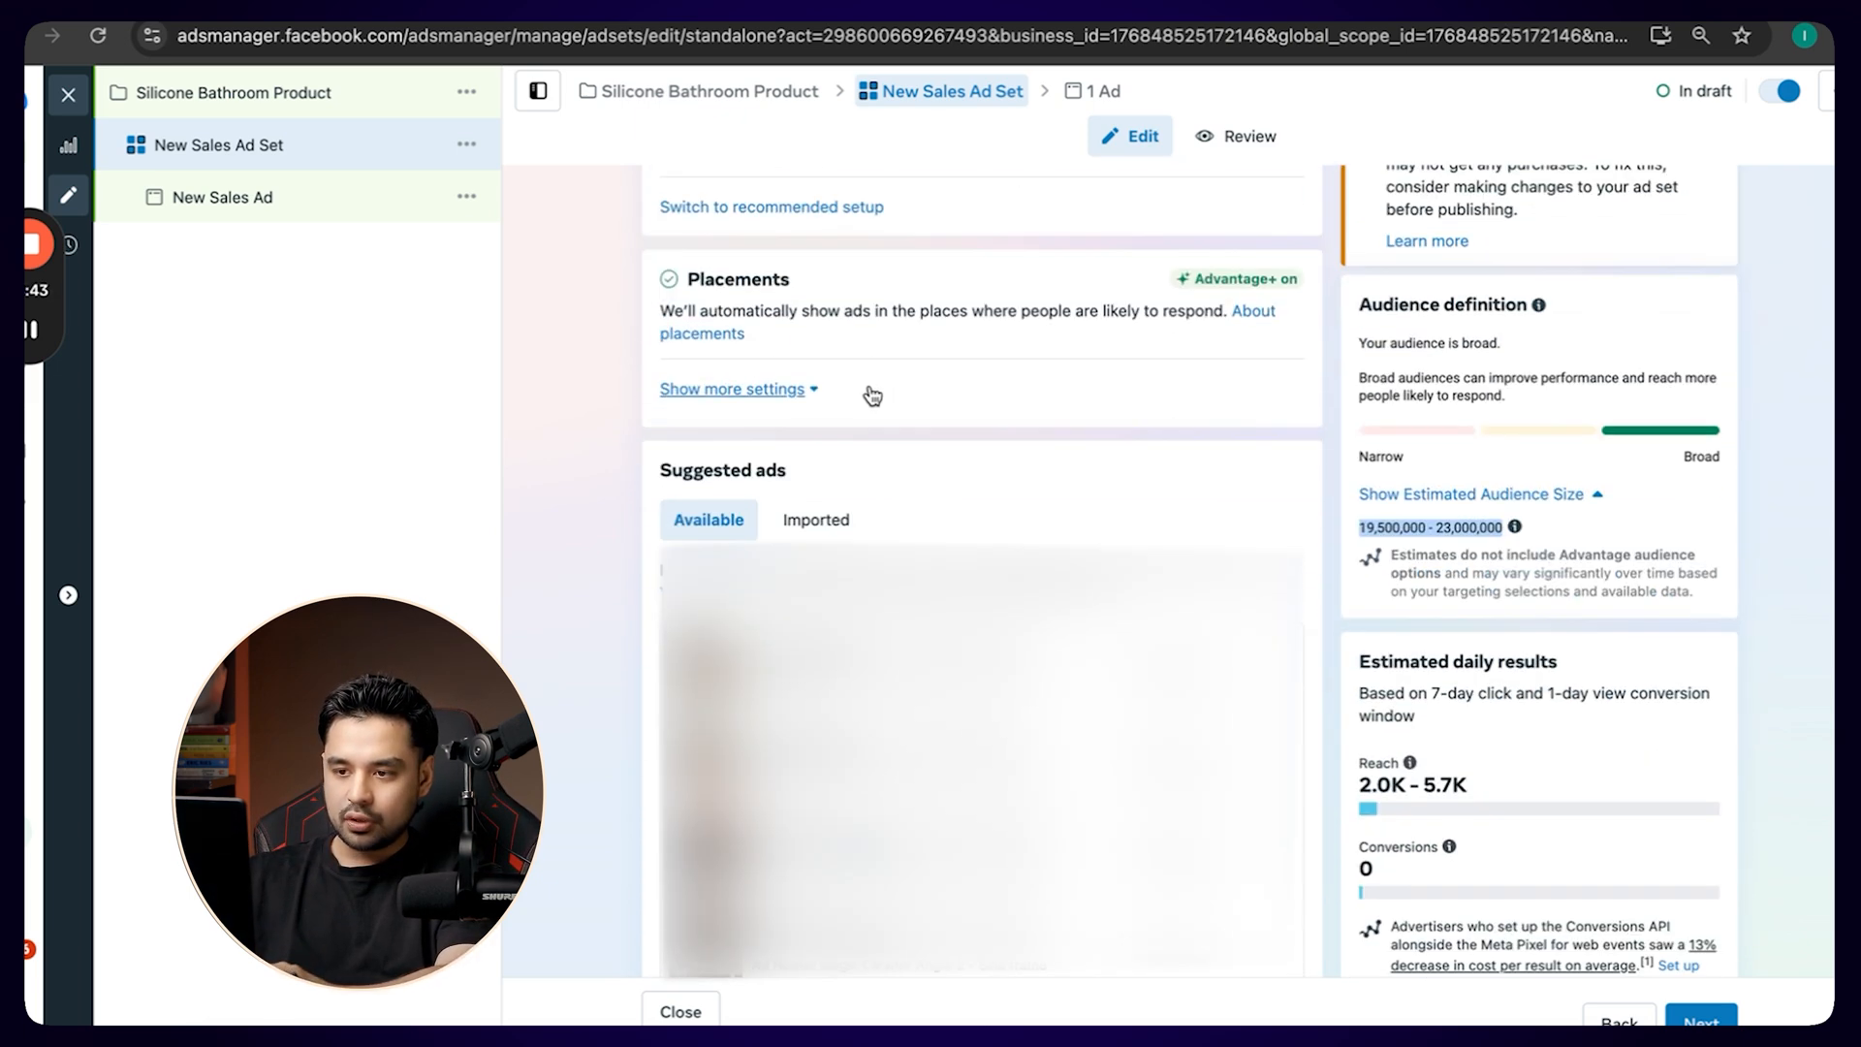
{"action": "scroll", "coordinate": [764, 343], "scroll_direction": "up", "scroll_amount": 15}
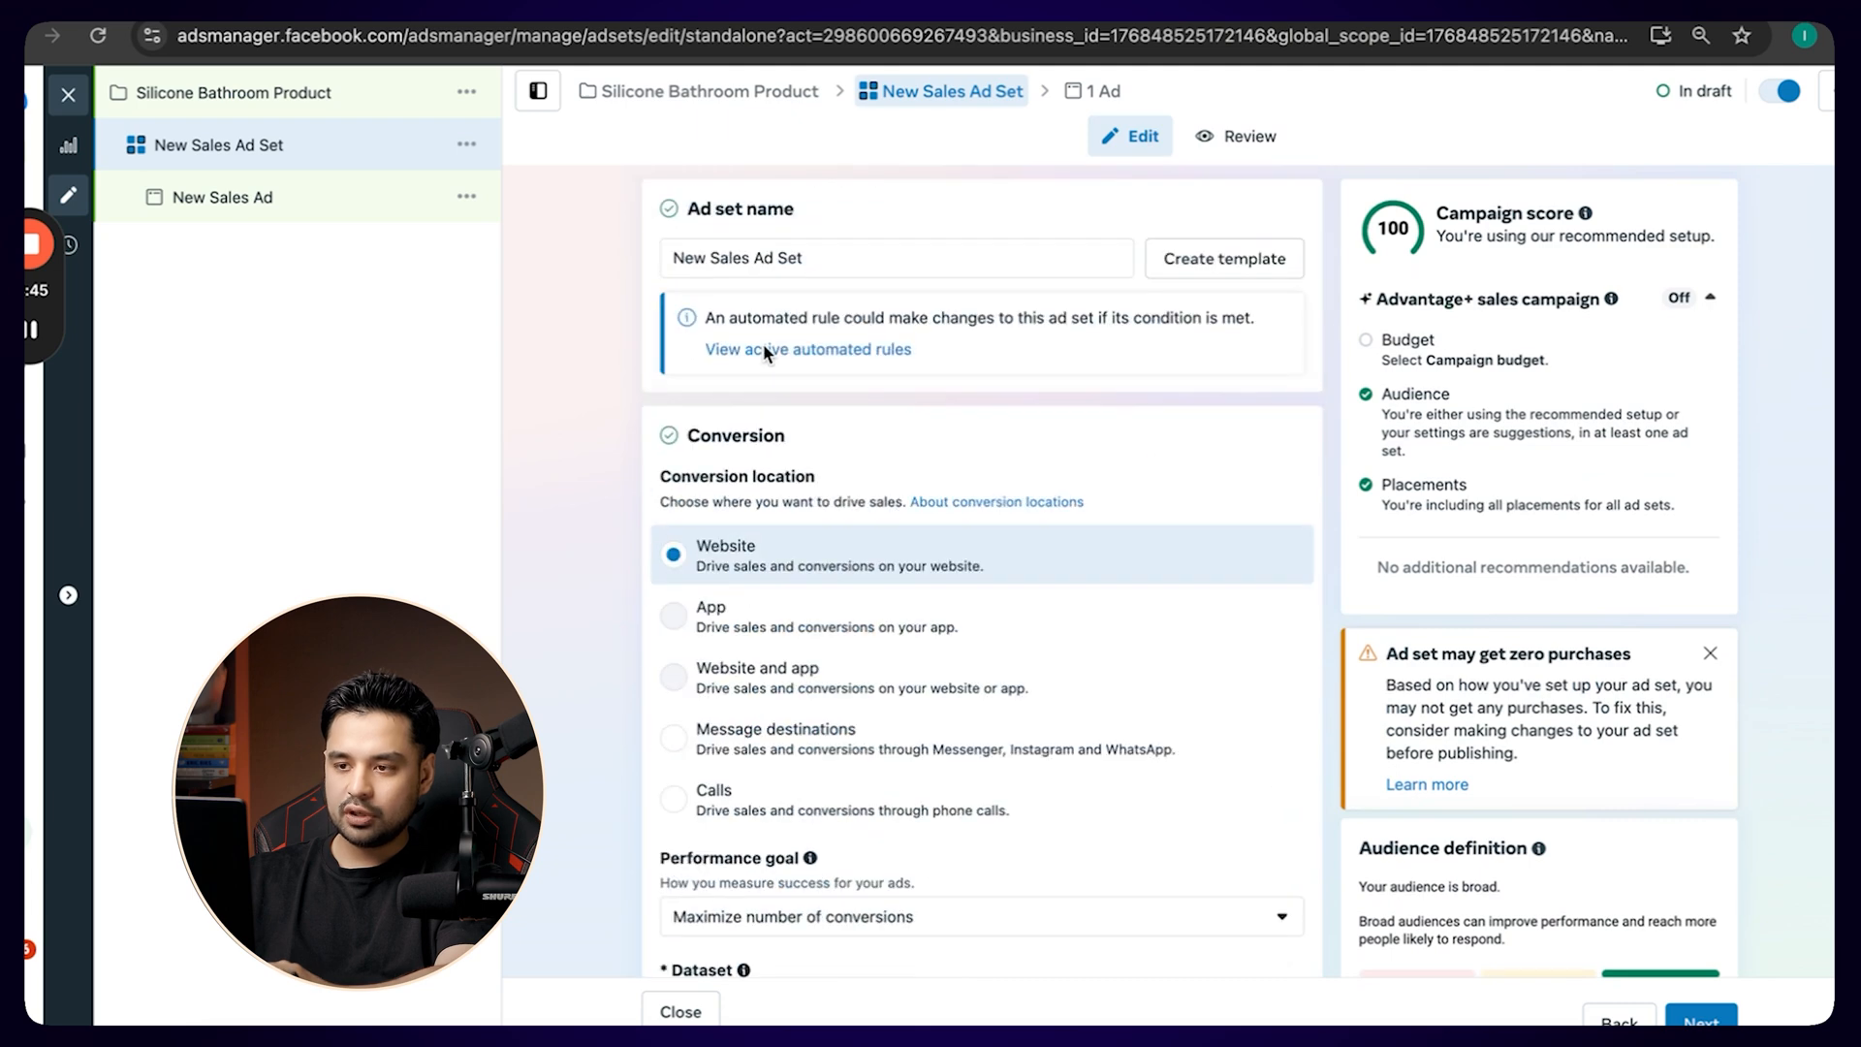
{"action": "triple_click", "coordinate": [818, 253]}
{"action": "key", "text": "BackSpace"}
{"action": "scroll", "coordinate": [607, 652], "scroll_direction": "down", "scroll_amount": 10}
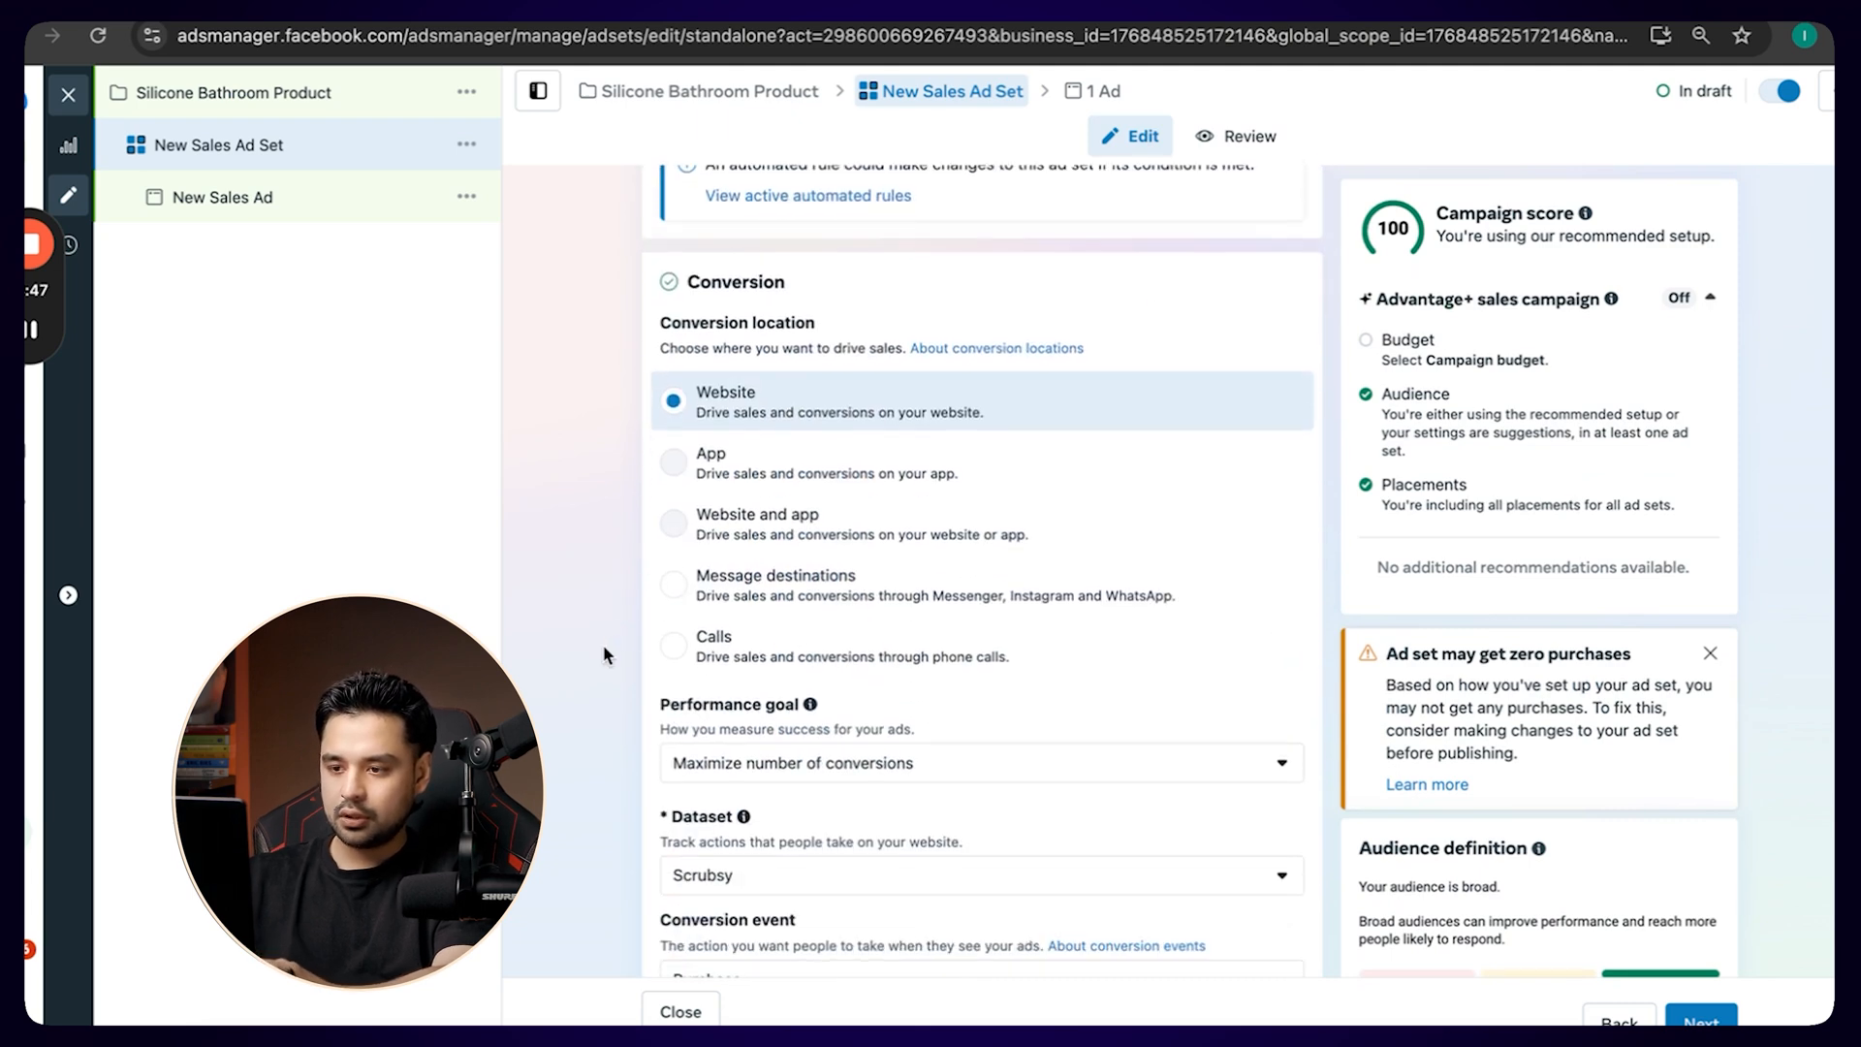
{"action": "scroll", "coordinate": [600, 642], "scroll_direction": "down", "scroll_amount": 8}
{"action": "mouse_move", "coordinate": [757, 591]}
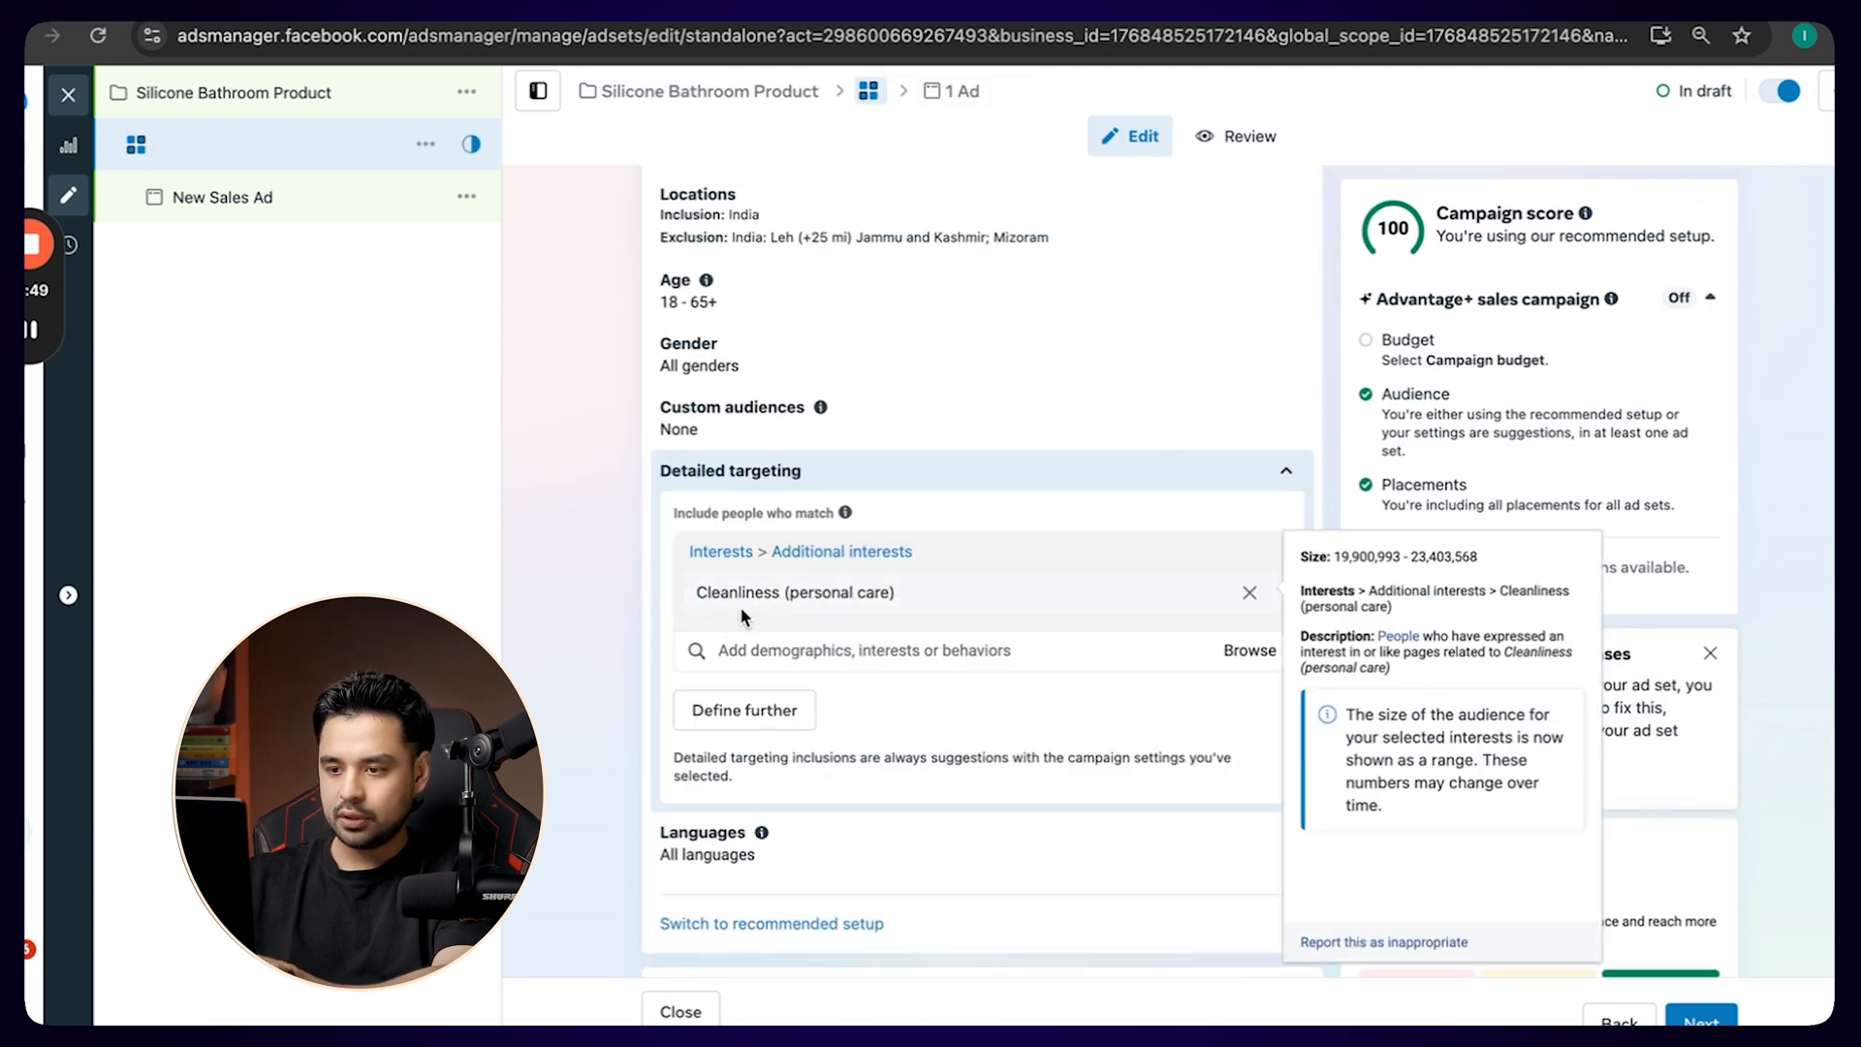
{"action": "scroll", "coordinate": [758, 585], "scroll_direction": "up", "scroll_amount": 15}
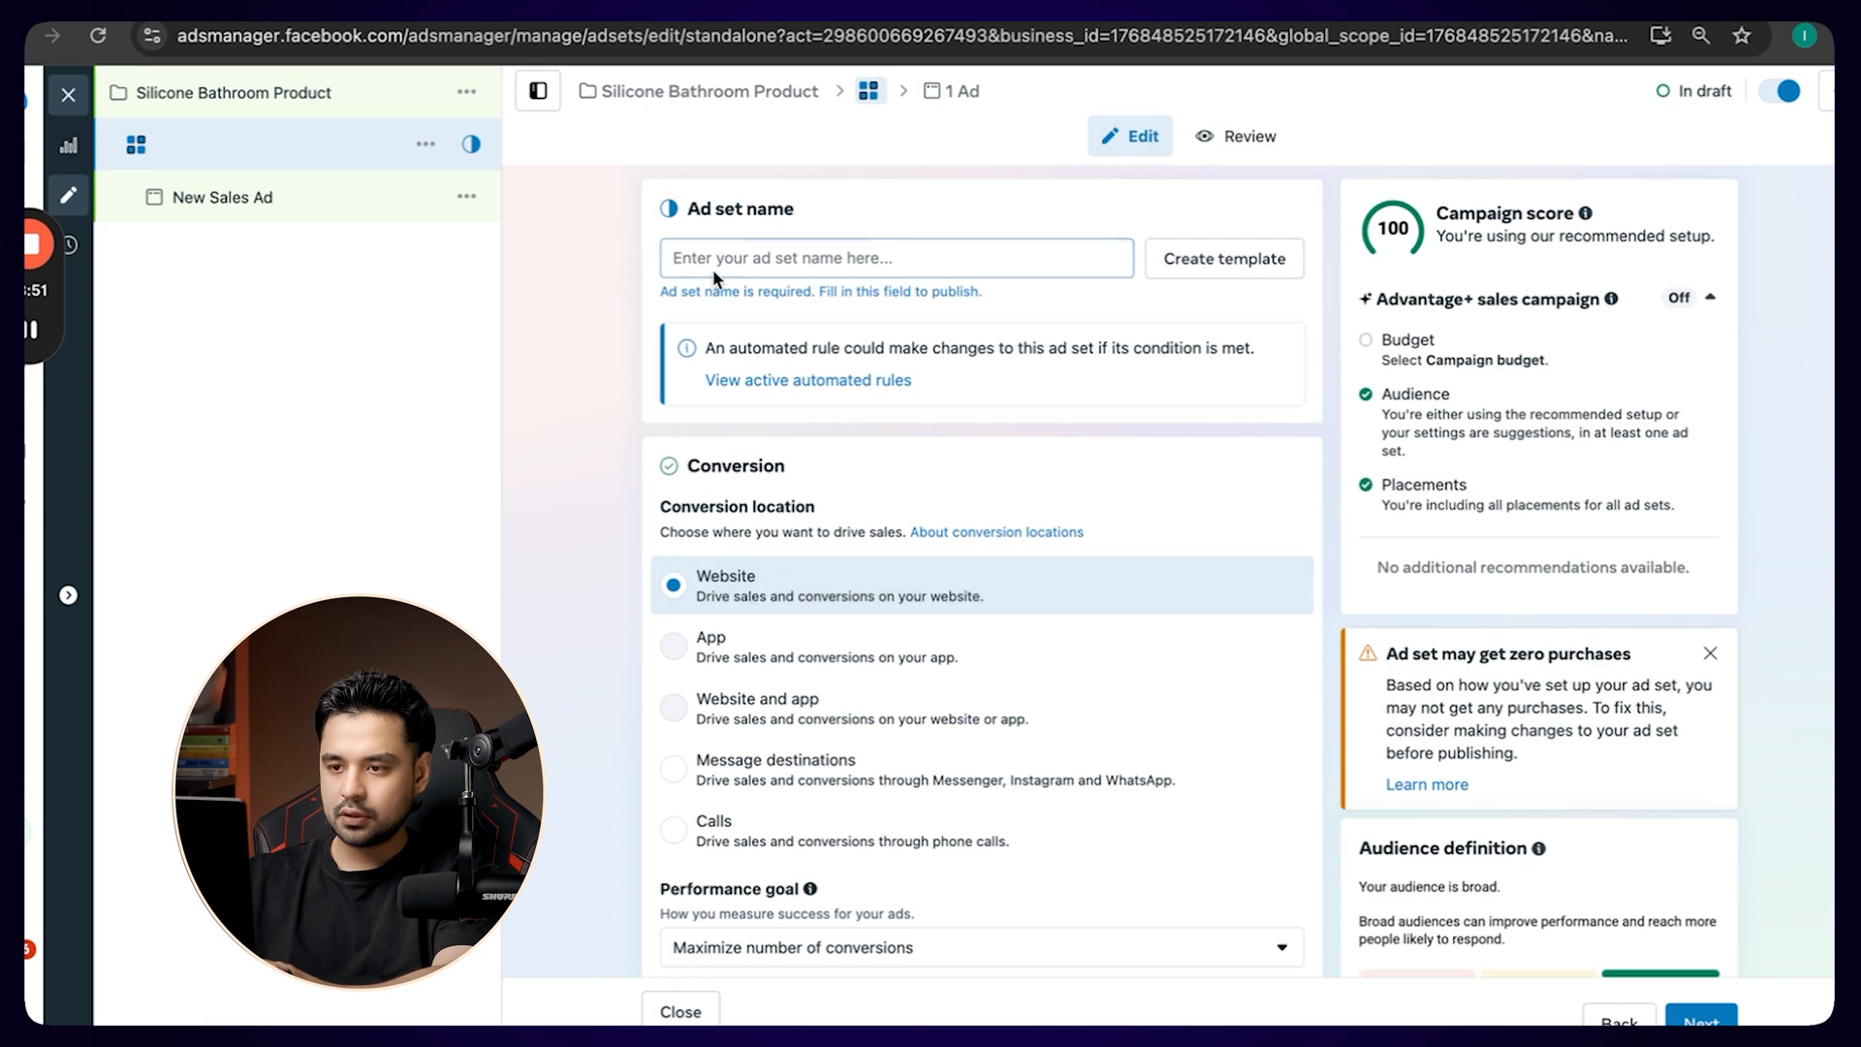
{"action": "left_click", "coordinate": [712, 270]}
{"action": "type", "text": "Cleanliness -"}
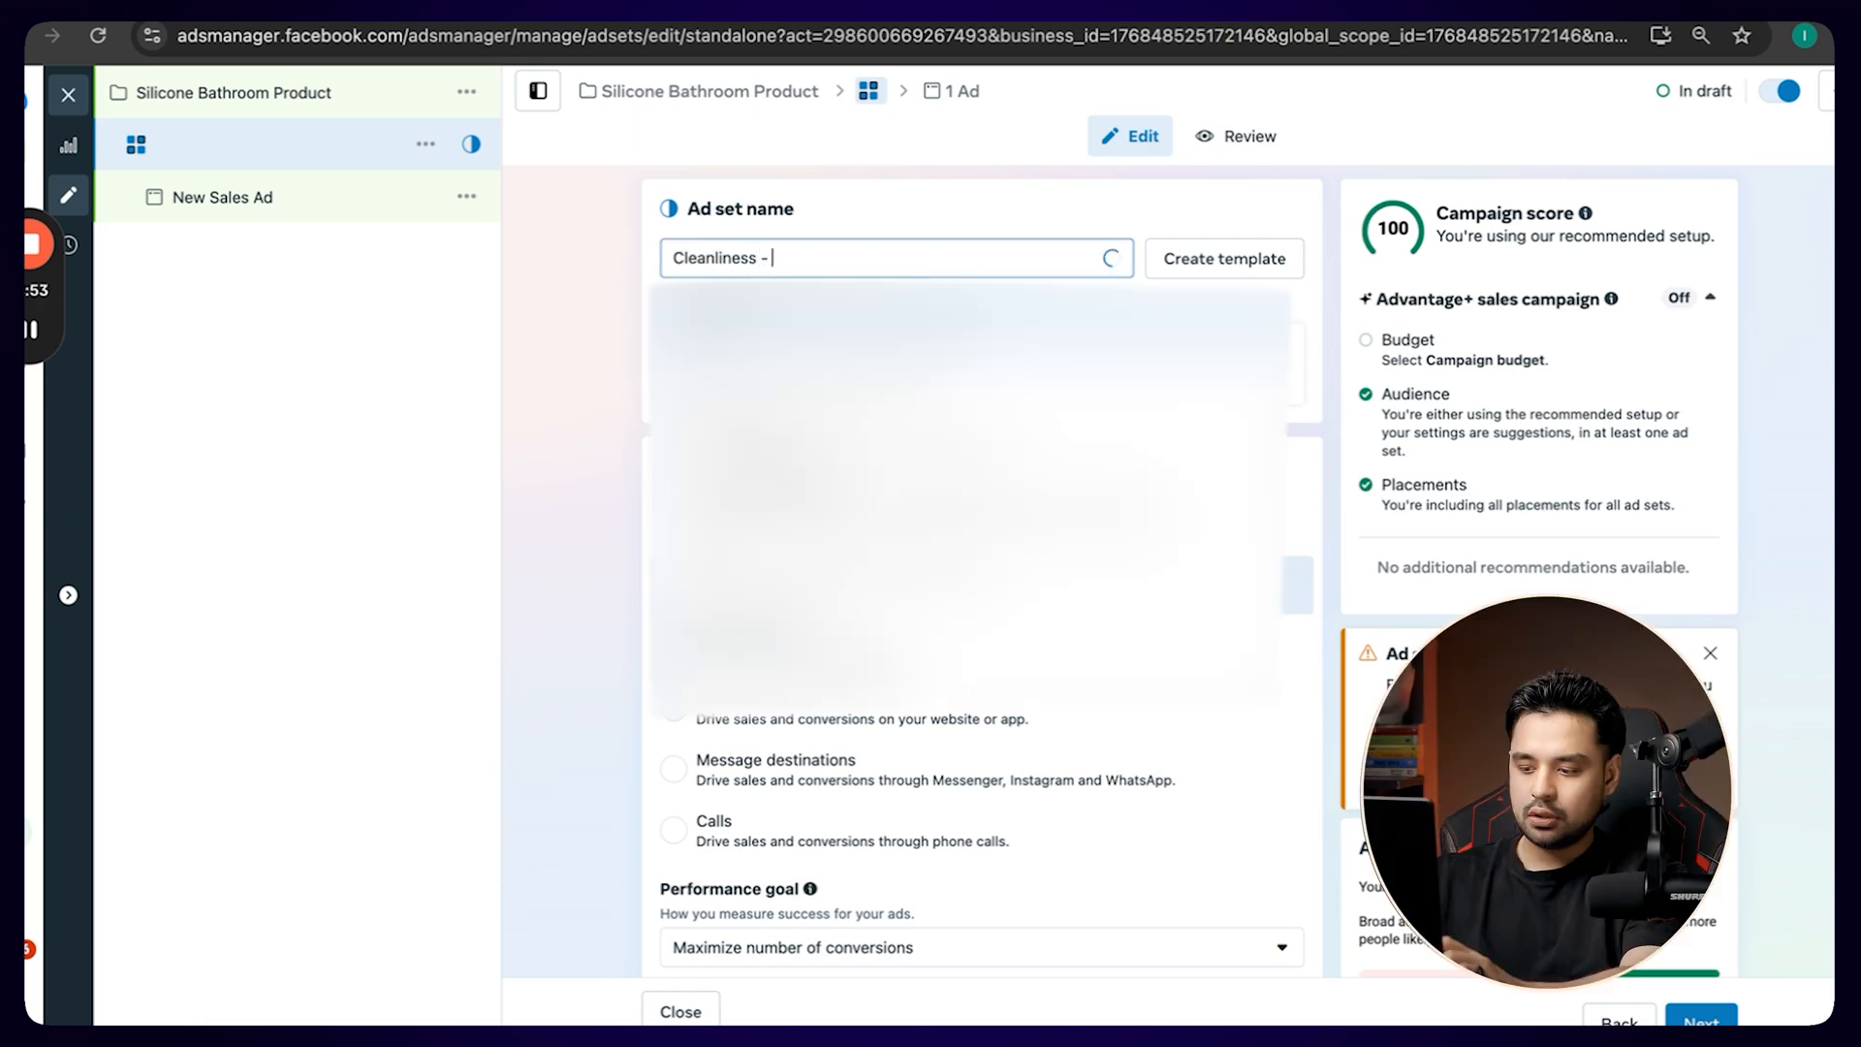
{"action": "type", "text": " All -"}
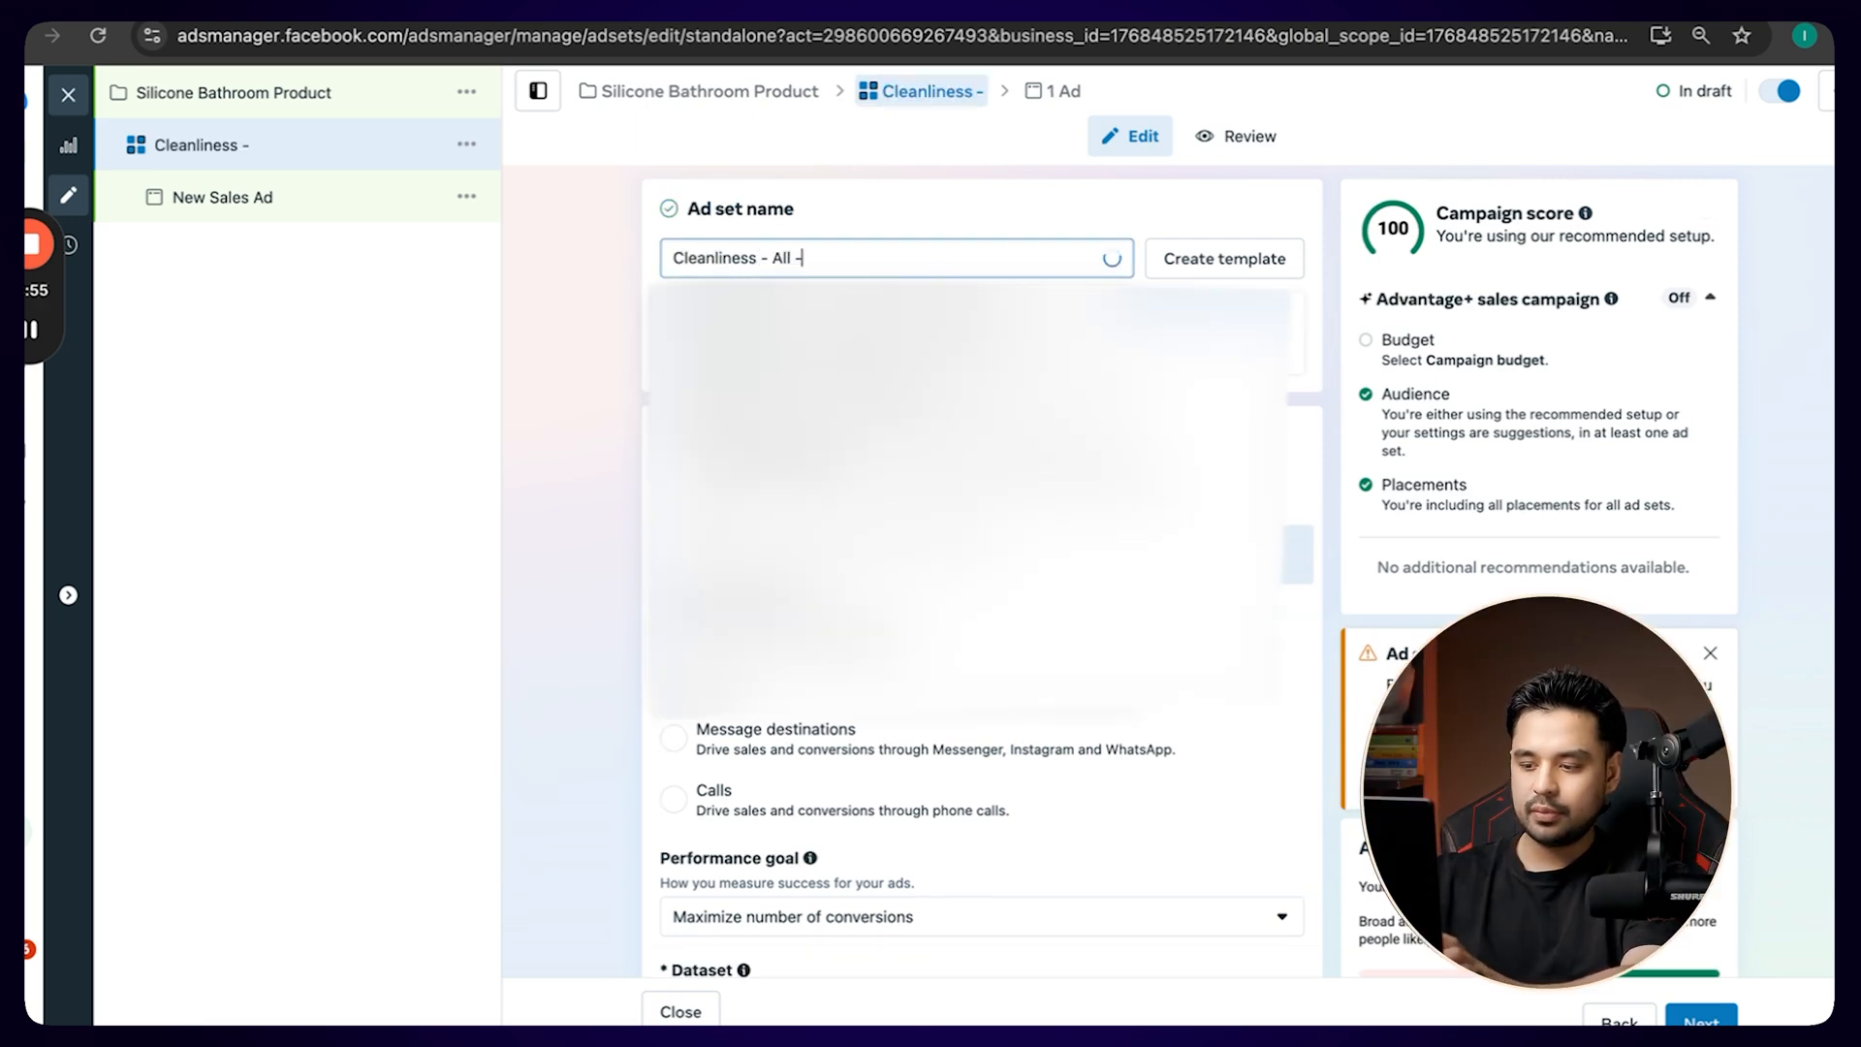
{"action": "type", "text": " 18"}
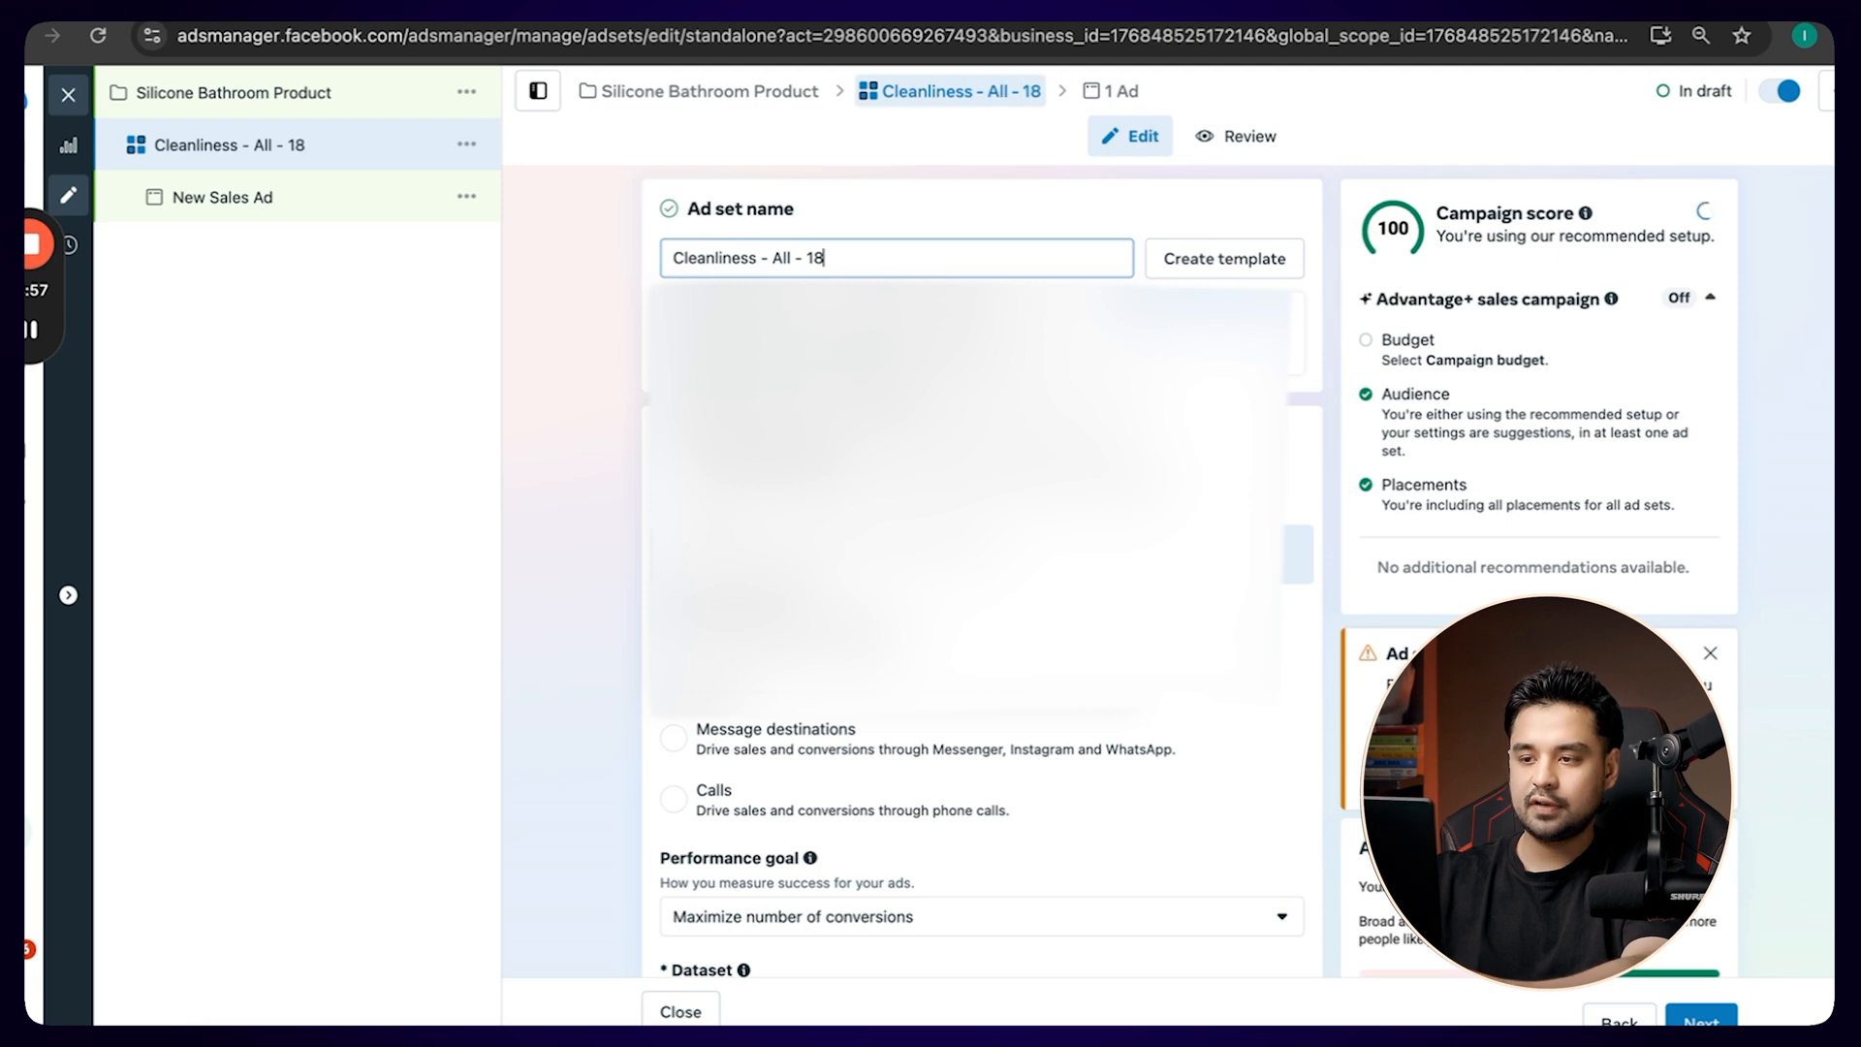
{"action": "type", "text": "-65"}
{"action": "left_click", "coordinate": [543, 398]}
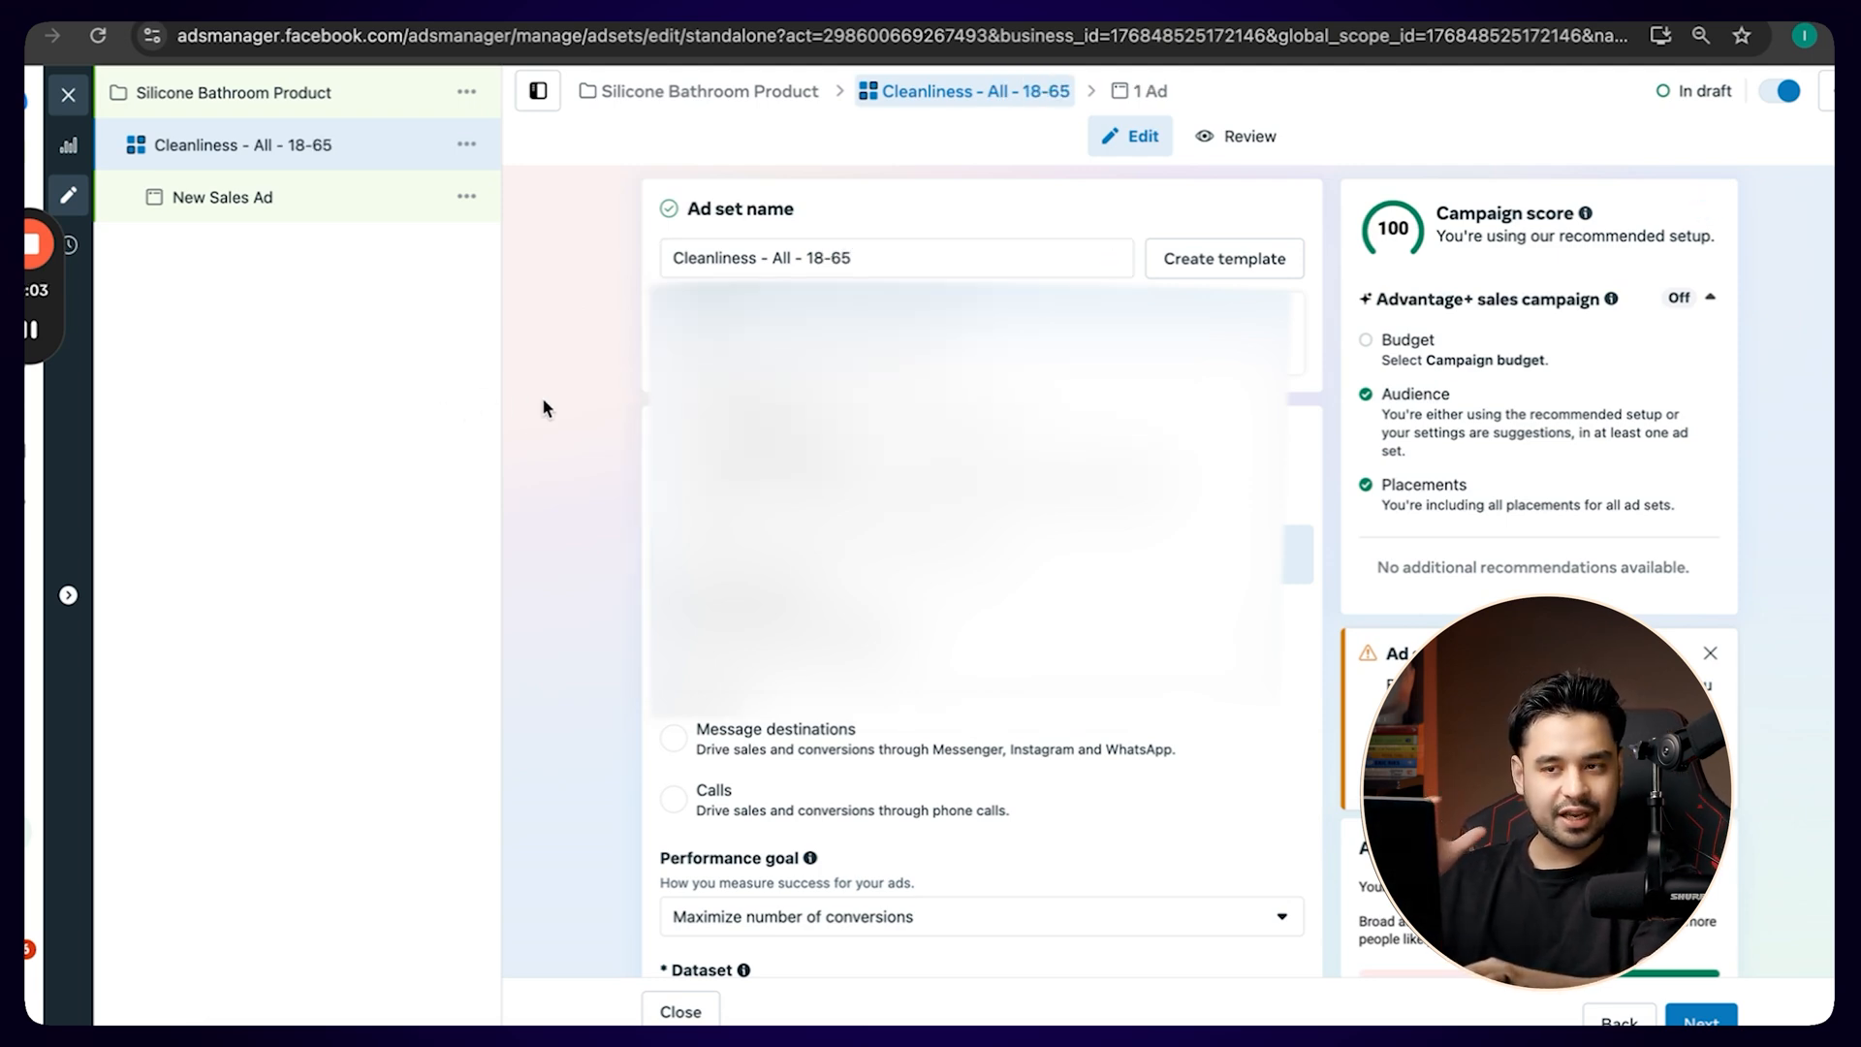
{"action": "left_click_drag", "start_coordinate": [543, 397], "coordinate": [409, 318]}
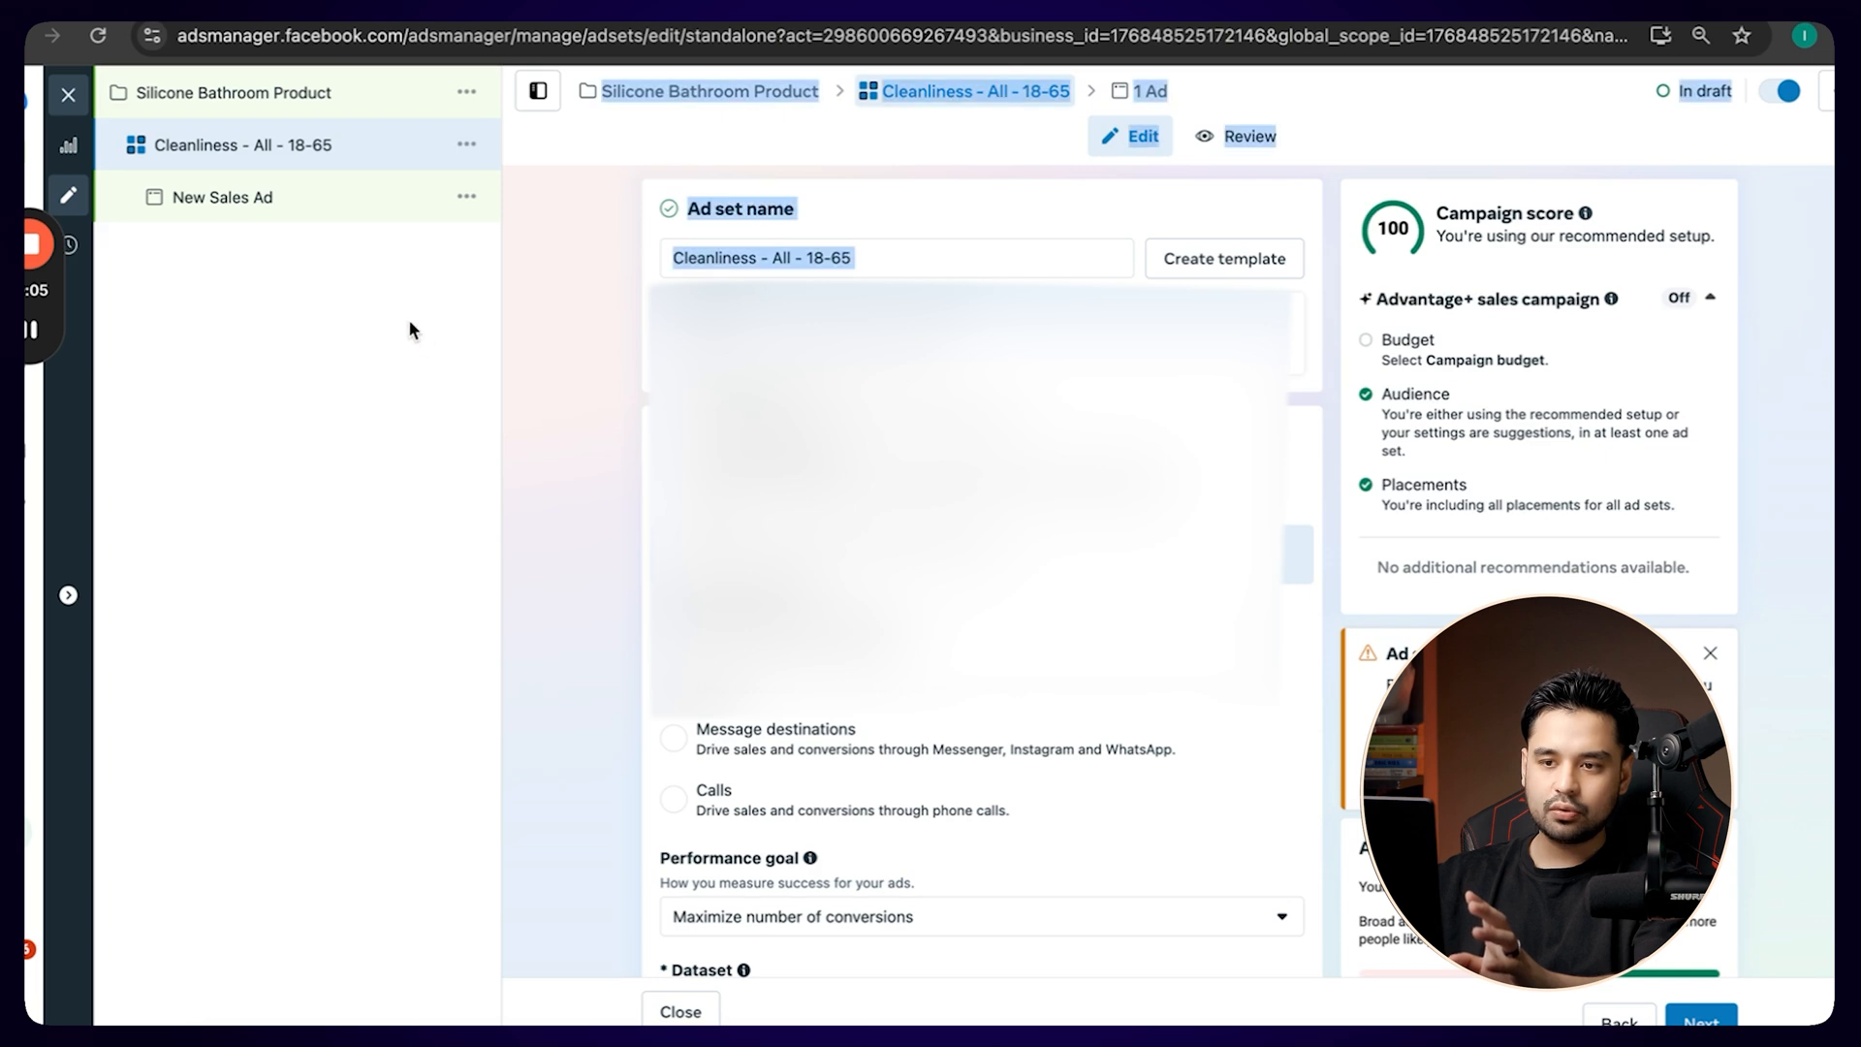
Open the new sales ad under the ad set and rename it as Ad 1.
{"action": "left_click", "coordinate": [241, 215]}
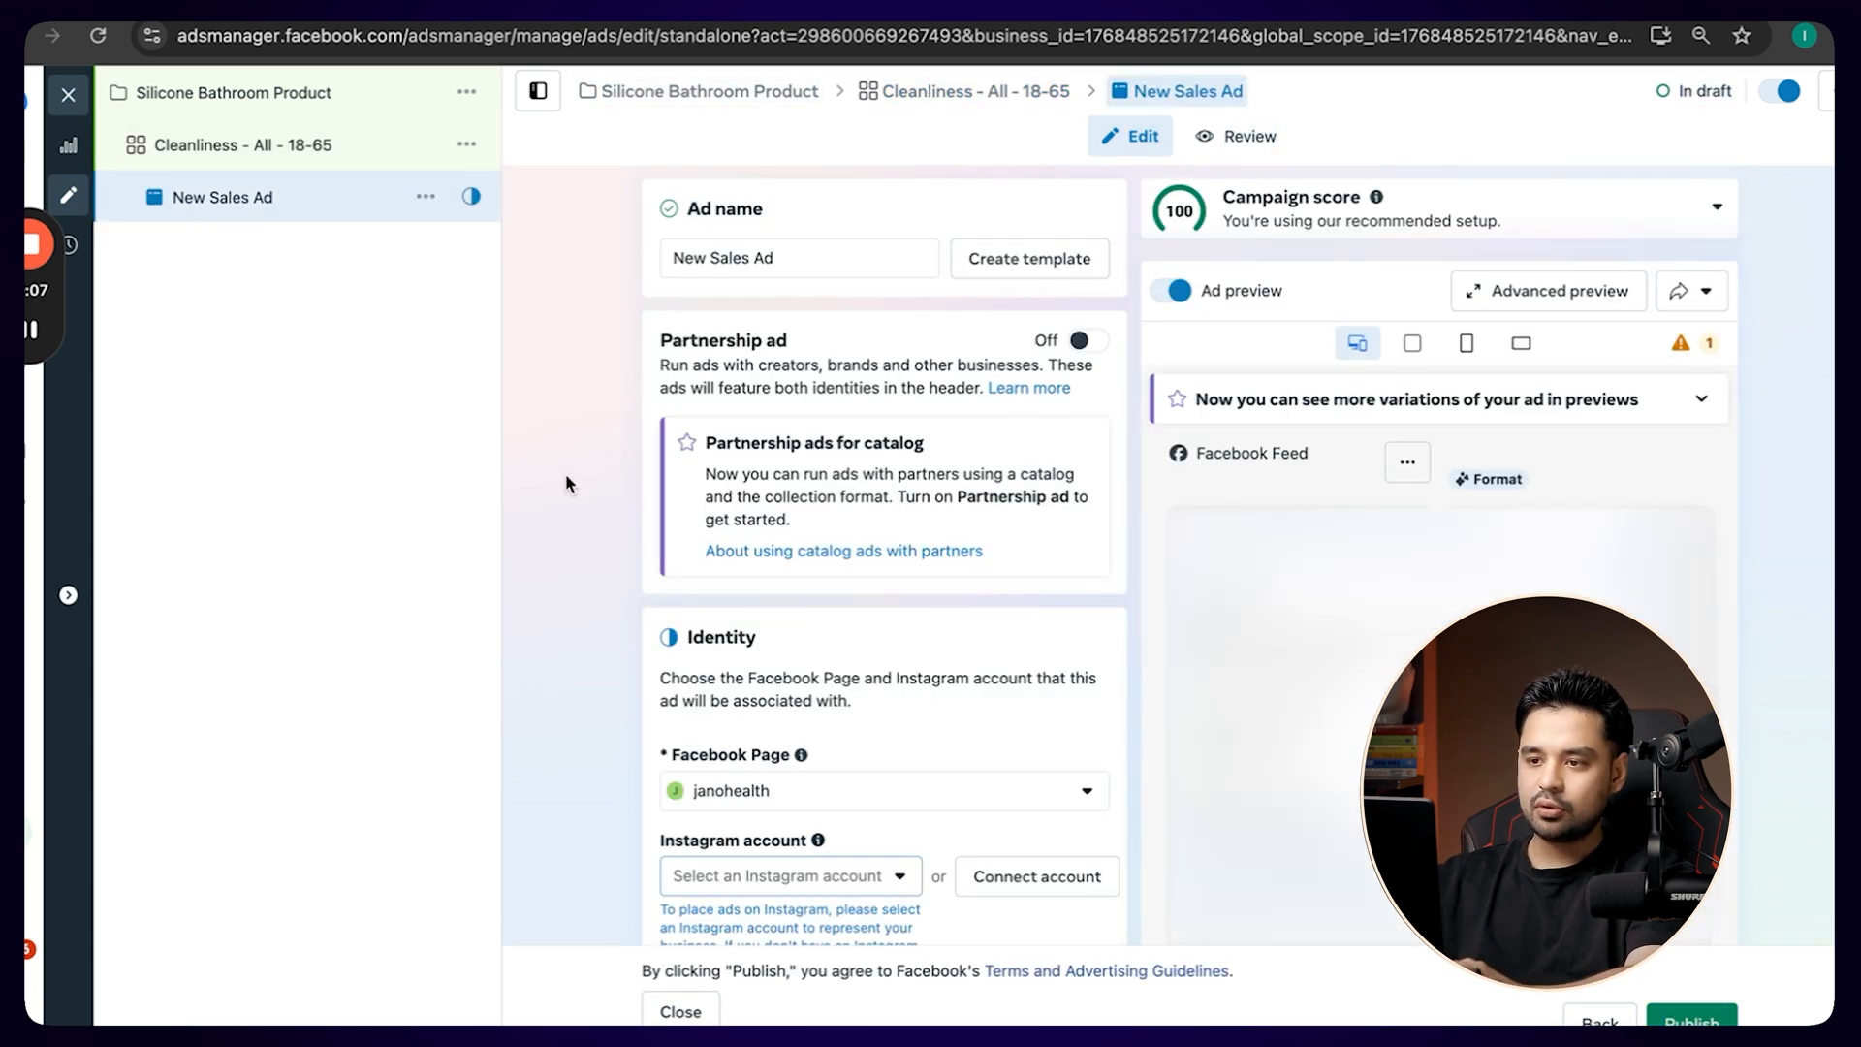
{"action": "scroll", "coordinate": [724, 397], "scroll_direction": "down", "scroll_amount": 5}
{"action": "scroll", "coordinate": [724, 398], "scroll_direction": "up", "scroll_amount": 5}
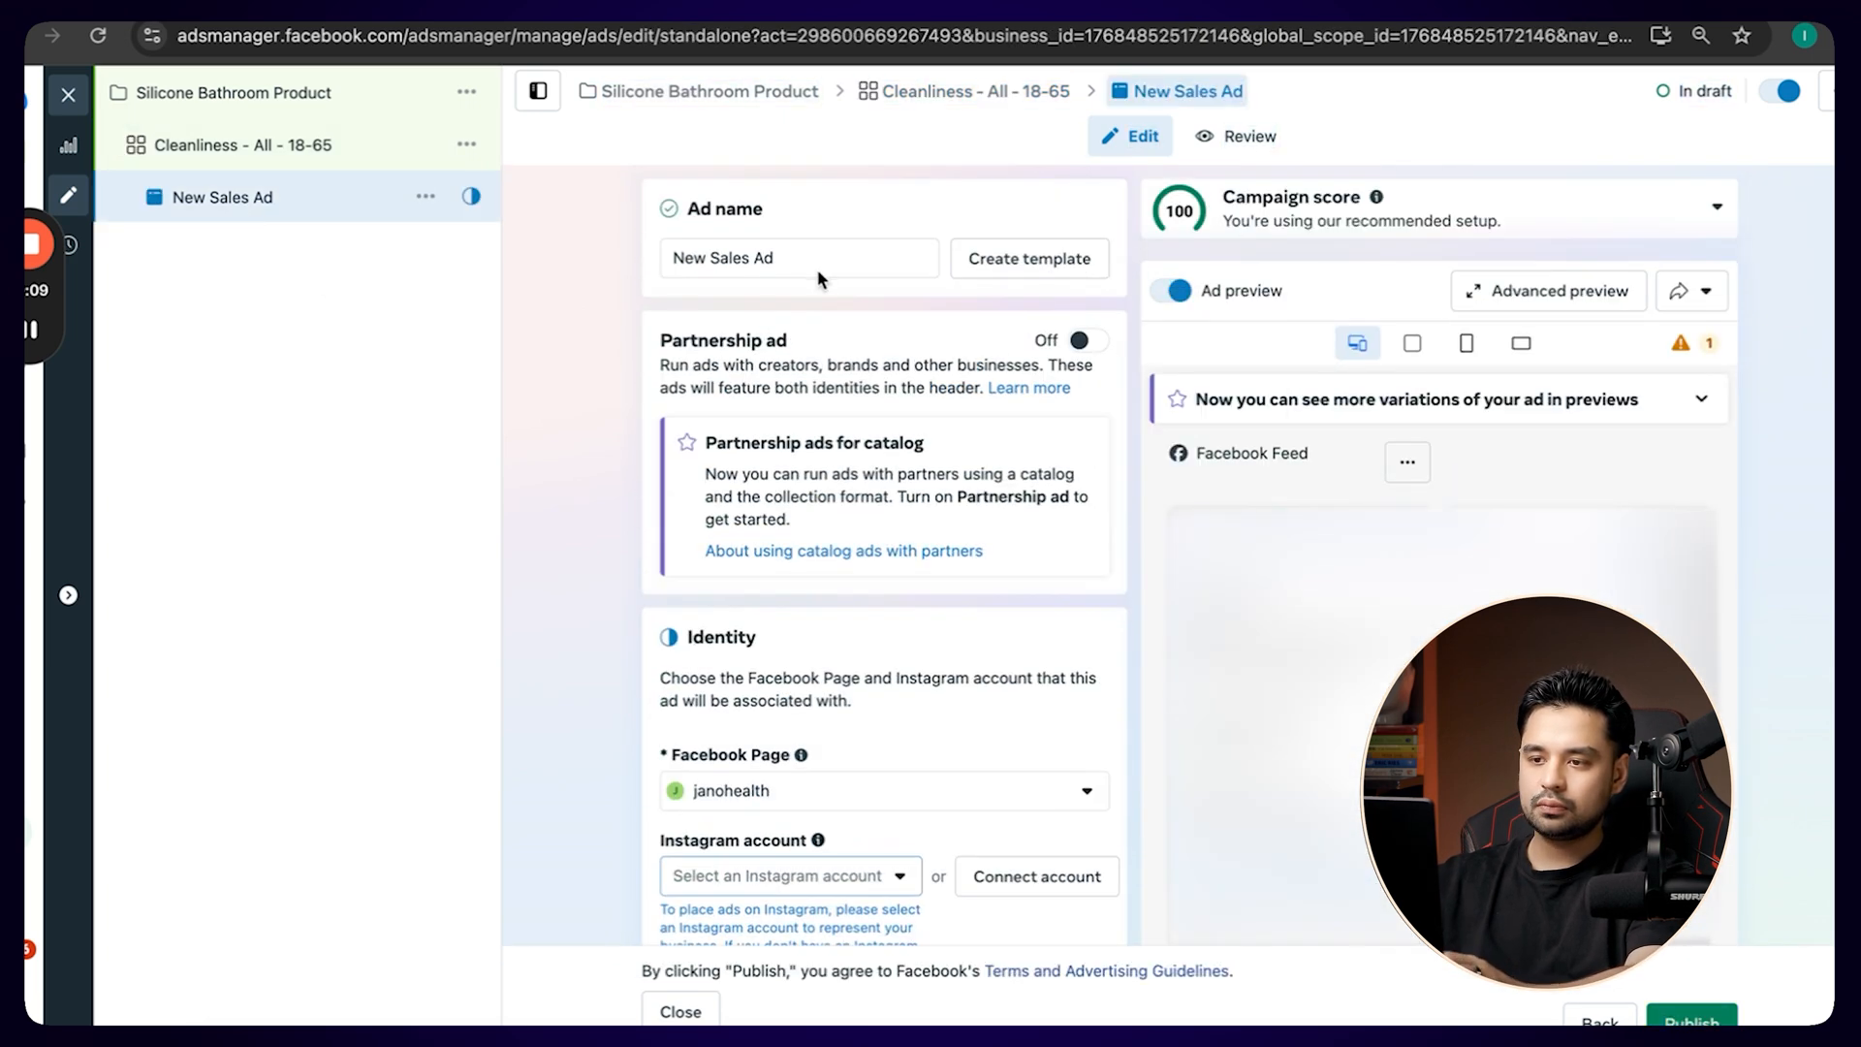
{"action": "left_click", "coordinate": [810, 256]}
{"action": "key", "text": "ctrl+a"}
{"action": "key", "text": "BackSpace"}
{"action": "type", "text": "Ad 1"}
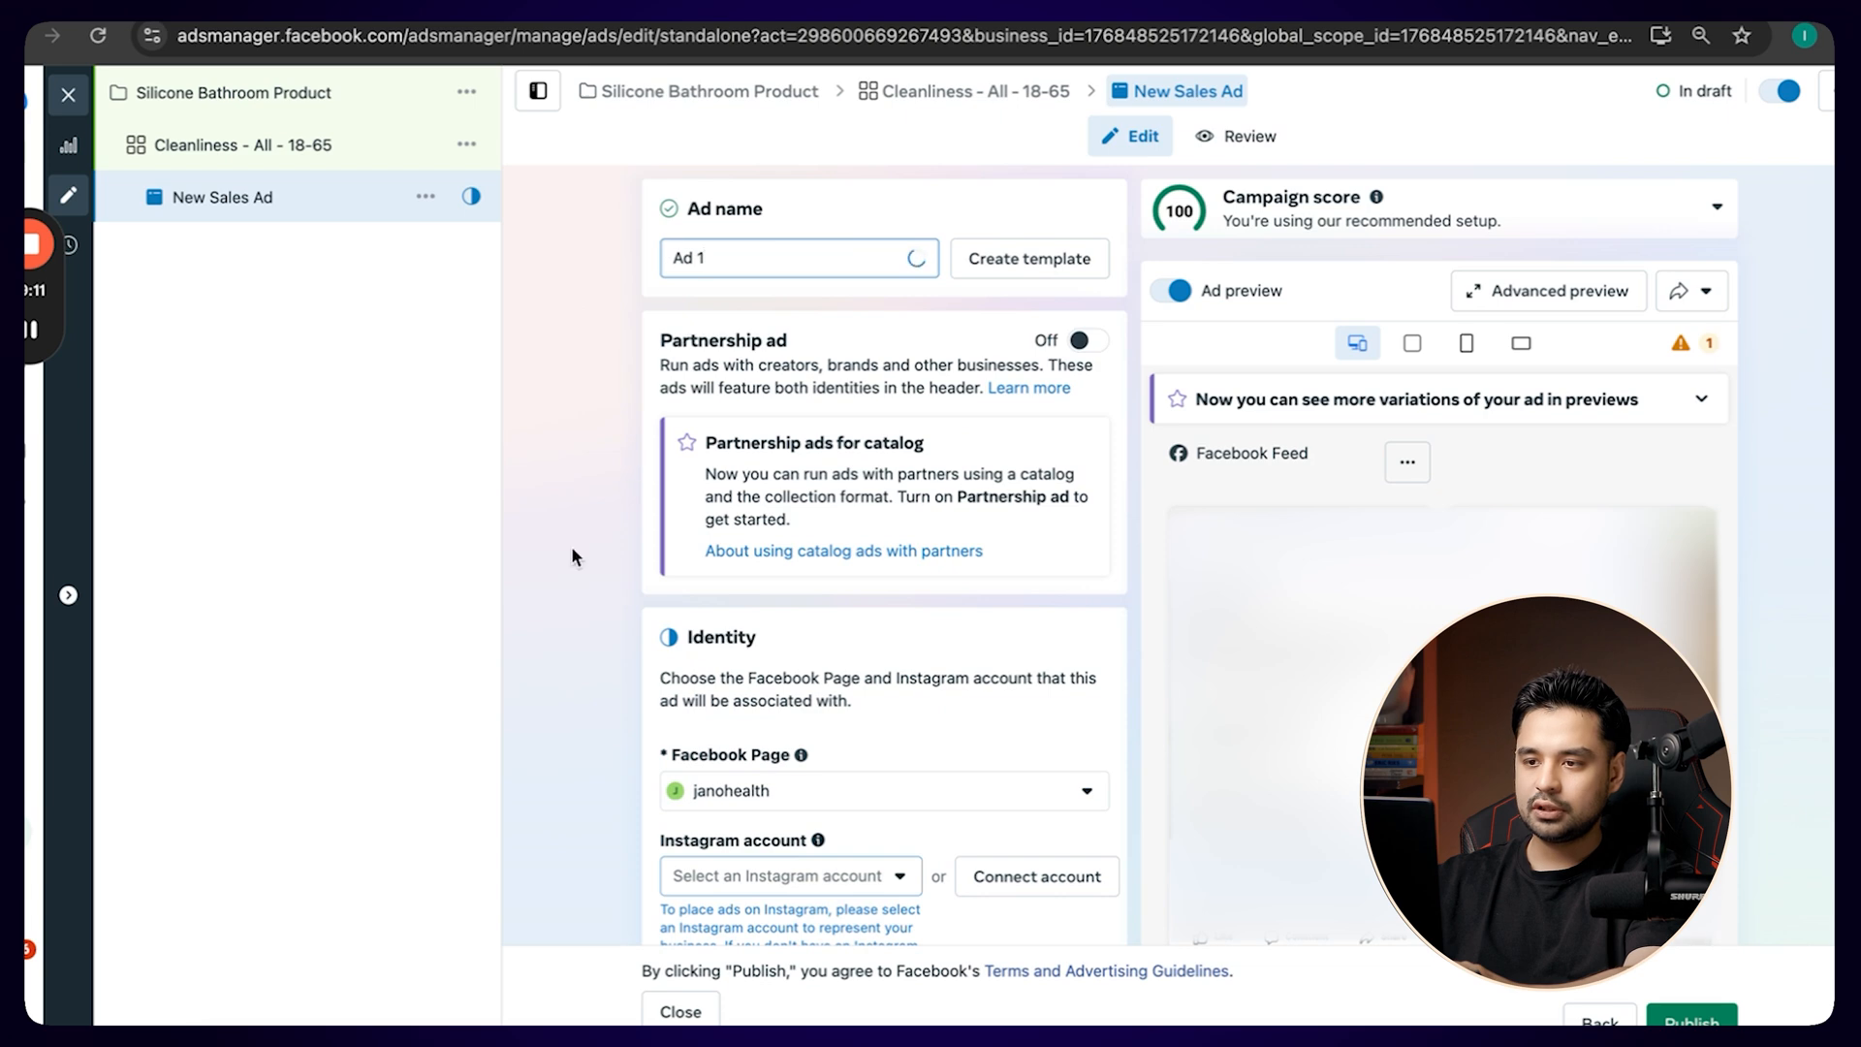
Look over the Facebook Page and Instagram account choices in the ad's identity settings.
{"action": "scroll", "coordinate": [568, 553], "scroll_direction": "down", "scroll_amount": 5}
{"action": "scroll", "coordinate": [591, 705], "scroll_direction": "up", "scroll_amount": 4}
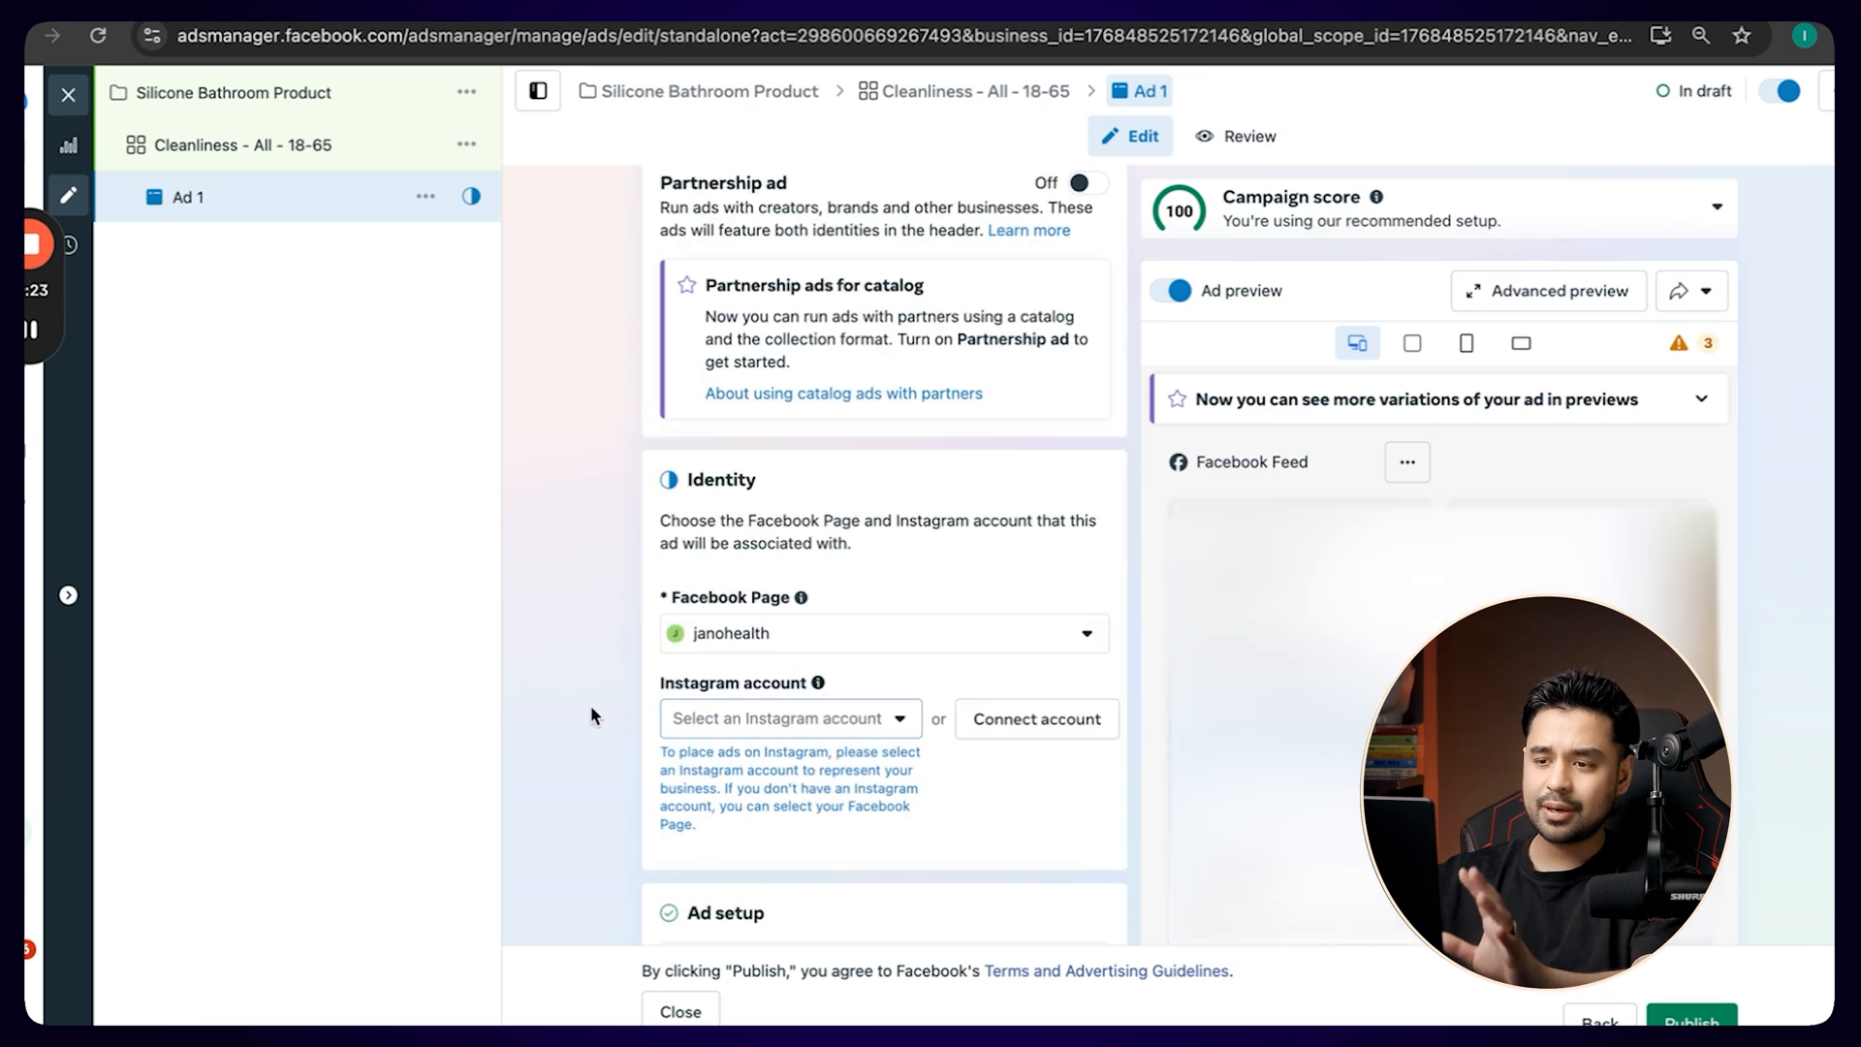
{"action": "left_click", "coordinate": [768, 639]}
{"action": "left_click", "coordinate": [573, 642]}
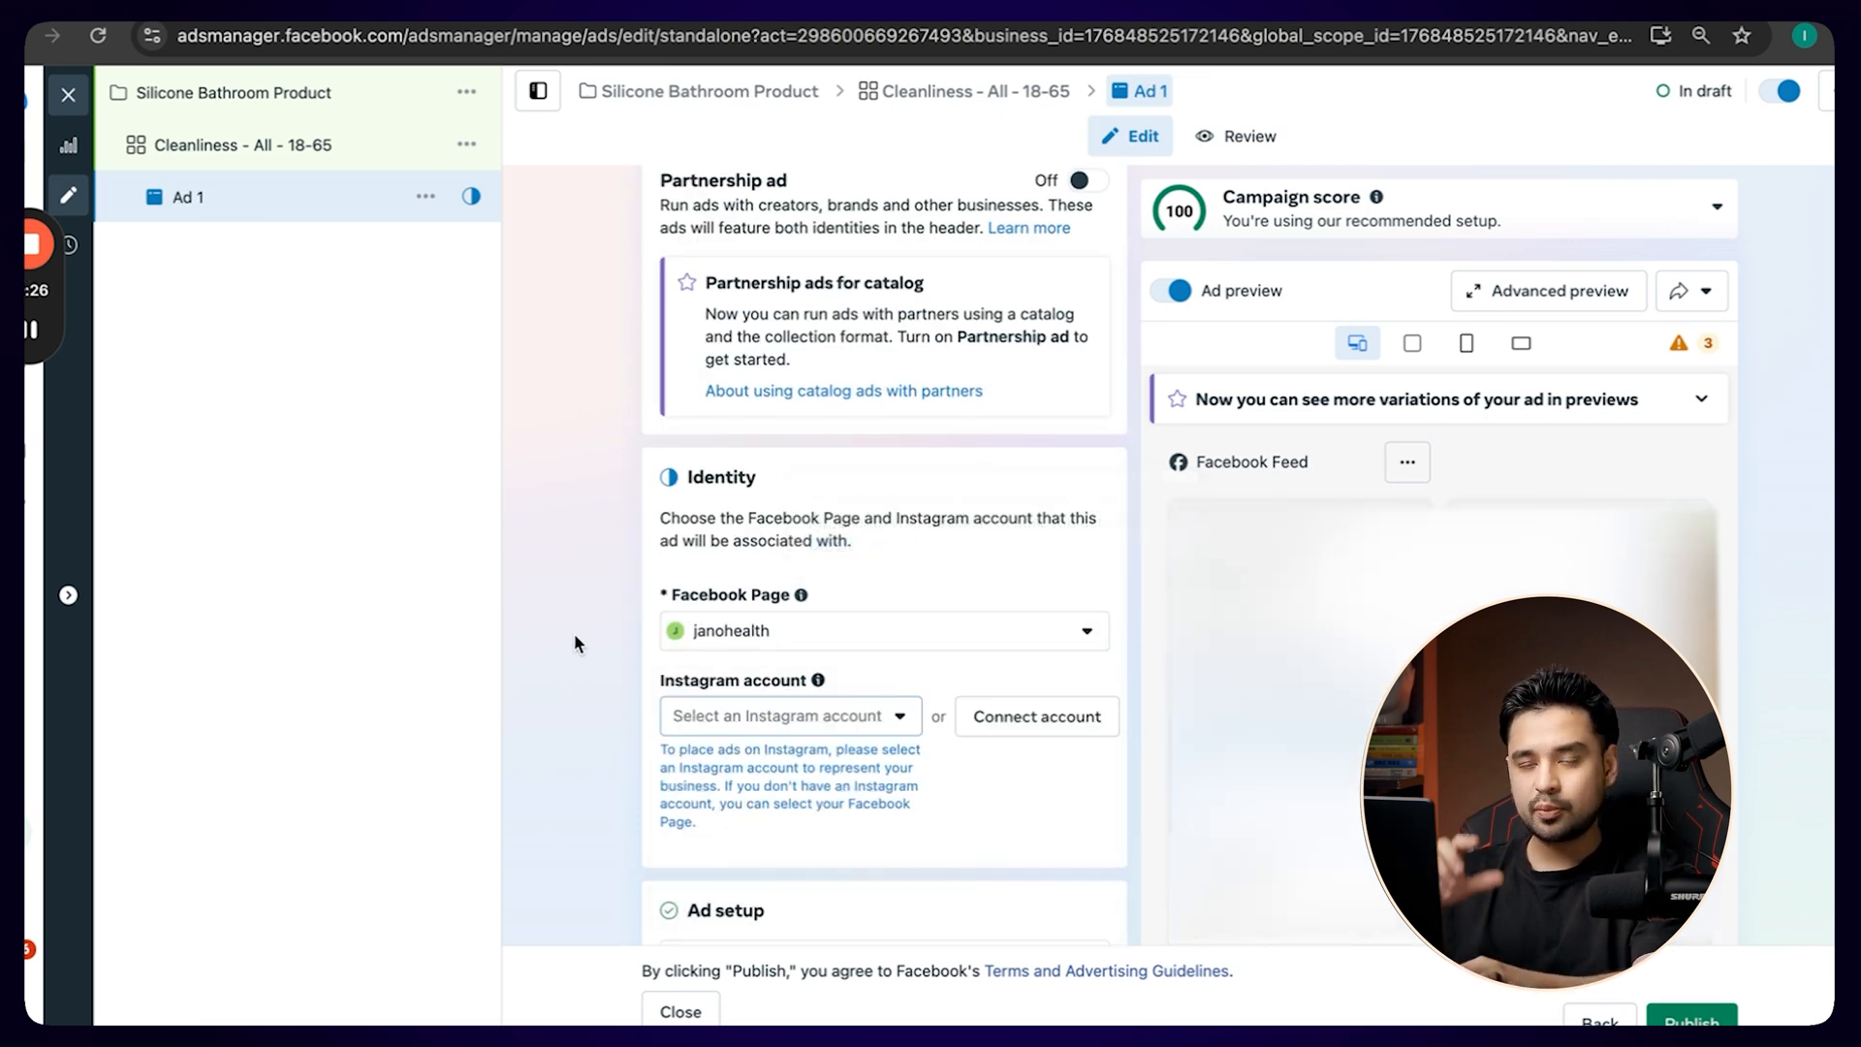
{"action": "left_click", "coordinate": [802, 716]}
{"action": "left_click", "coordinate": [608, 783]}
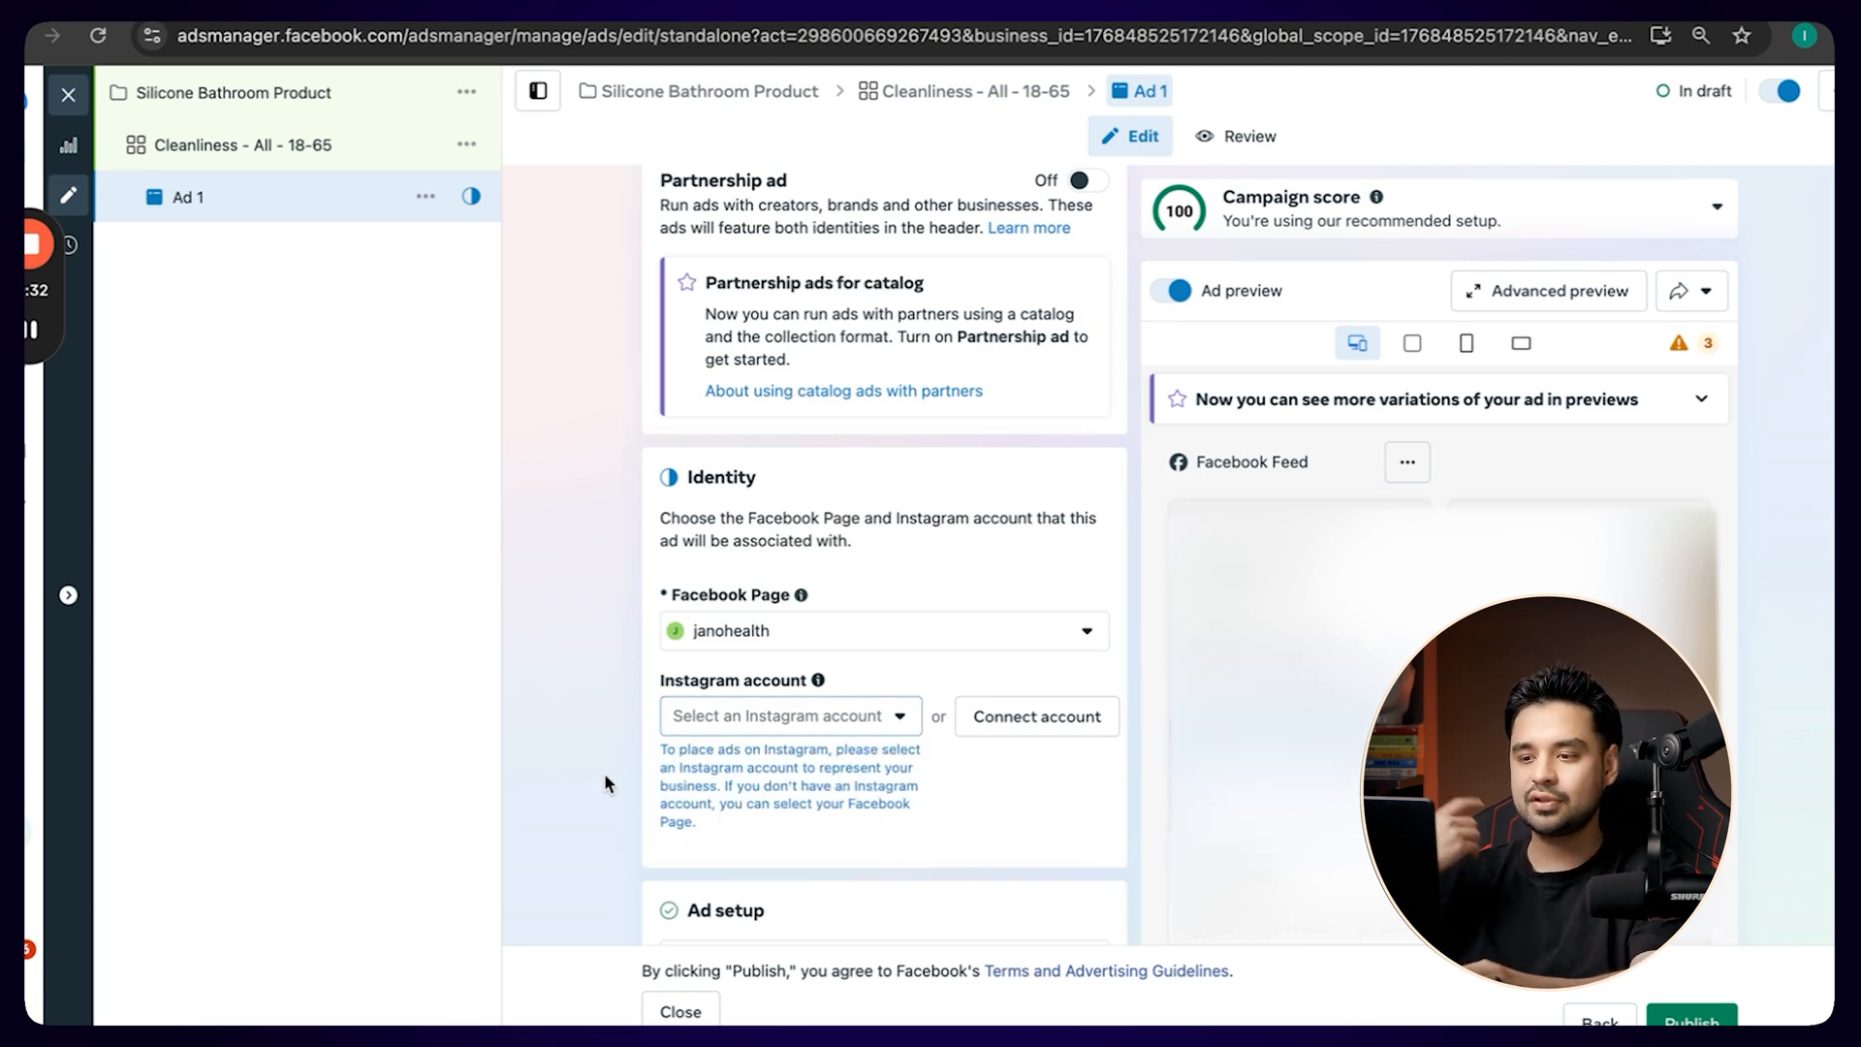
Use manual upload as the creative source, turn on the ad preview and set the format to Single image or video.
{"action": "scroll", "coordinate": [604, 776], "scroll_direction": "down", "scroll_amount": 7}
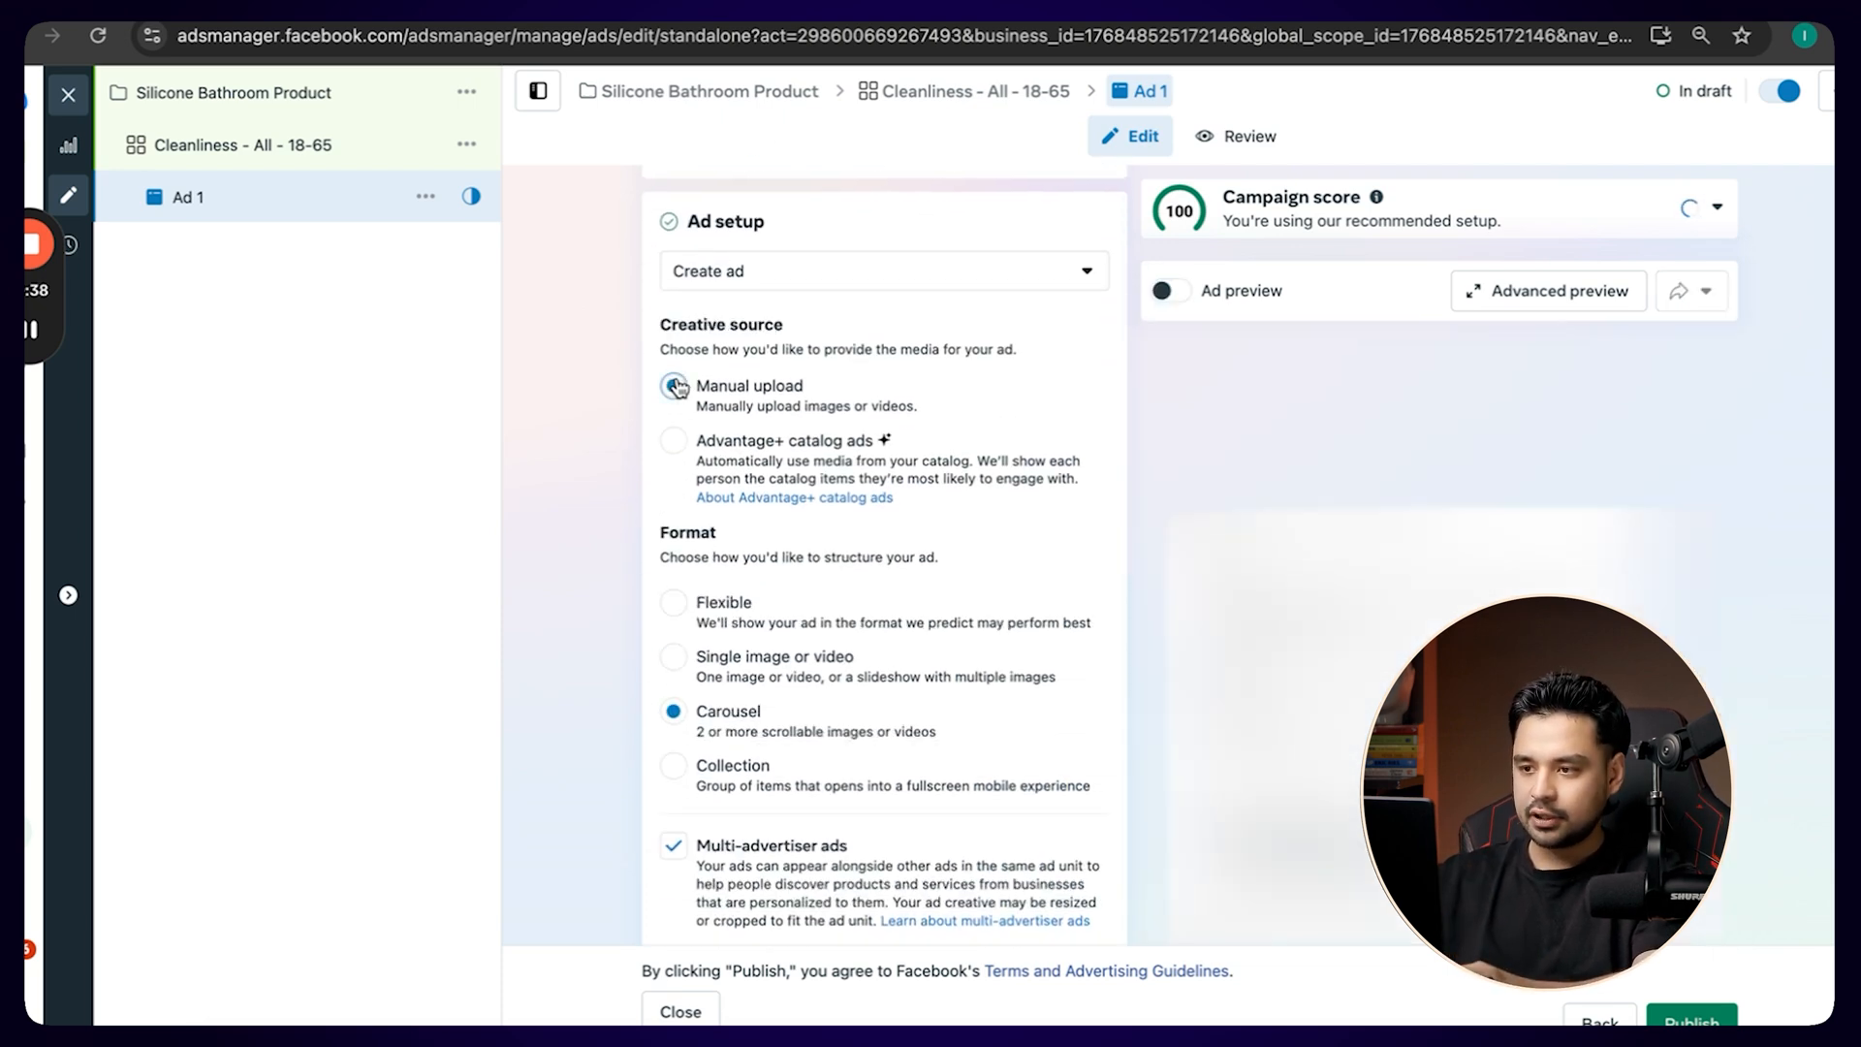
{"action": "left_click", "coordinate": [1171, 293]}
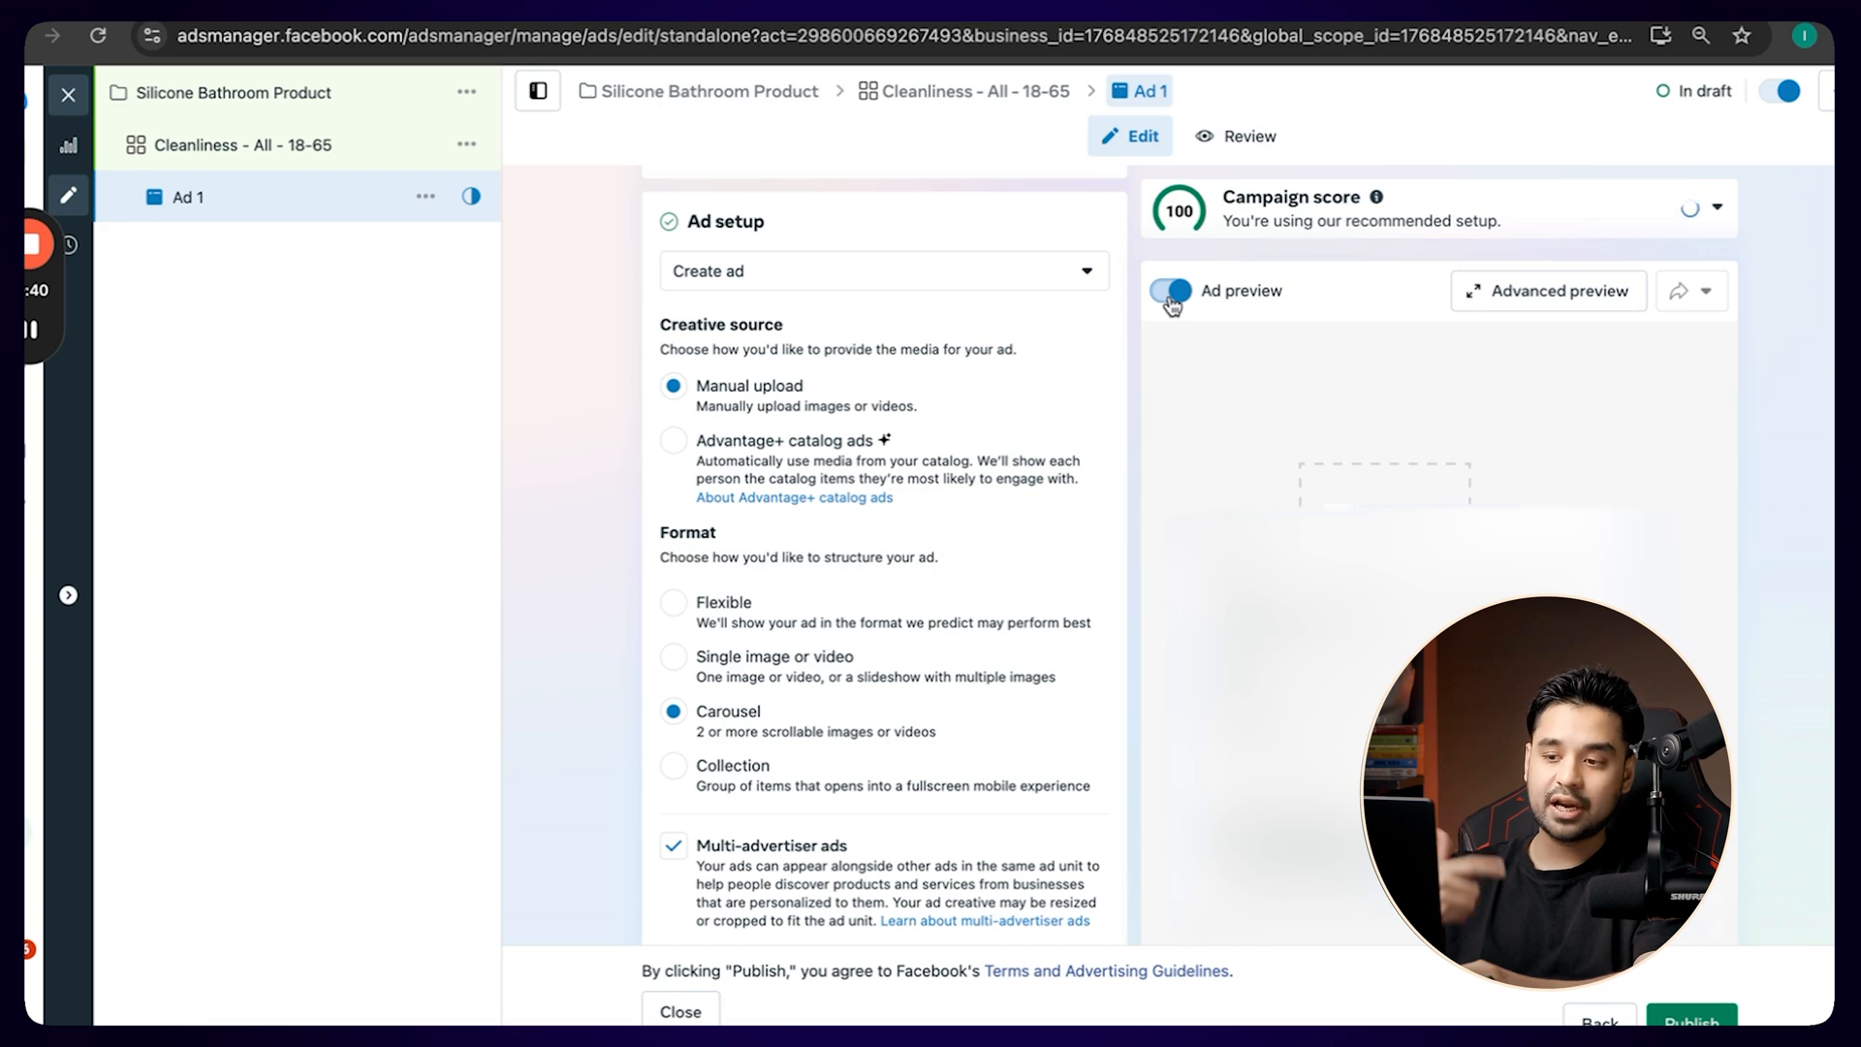
{"action": "scroll", "coordinate": [947, 615], "scroll_direction": "down", "scroll_amount": 1}
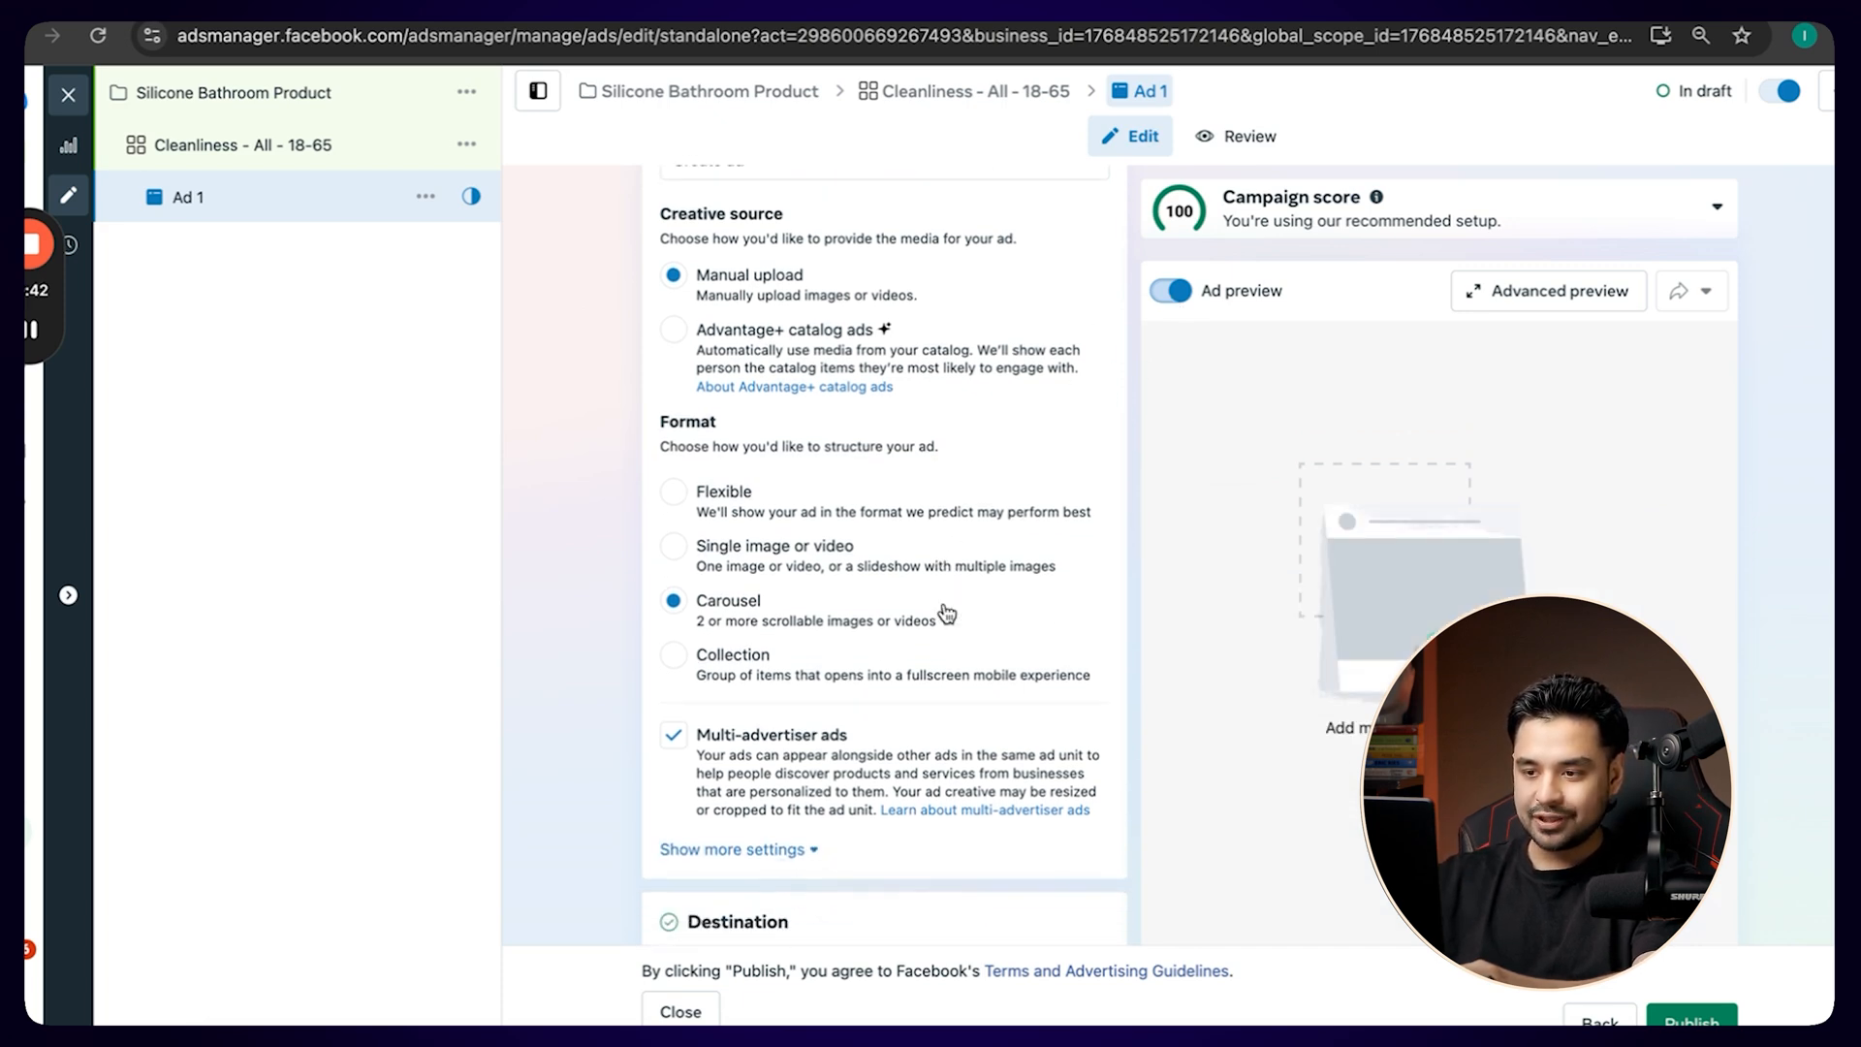
{"action": "left_click", "coordinate": [674, 548]}
Set the ad destination's website URL to ishan.com.
{"action": "scroll", "coordinate": [675, 552], "scroll_direction": "down", "scroll_amount": 4}
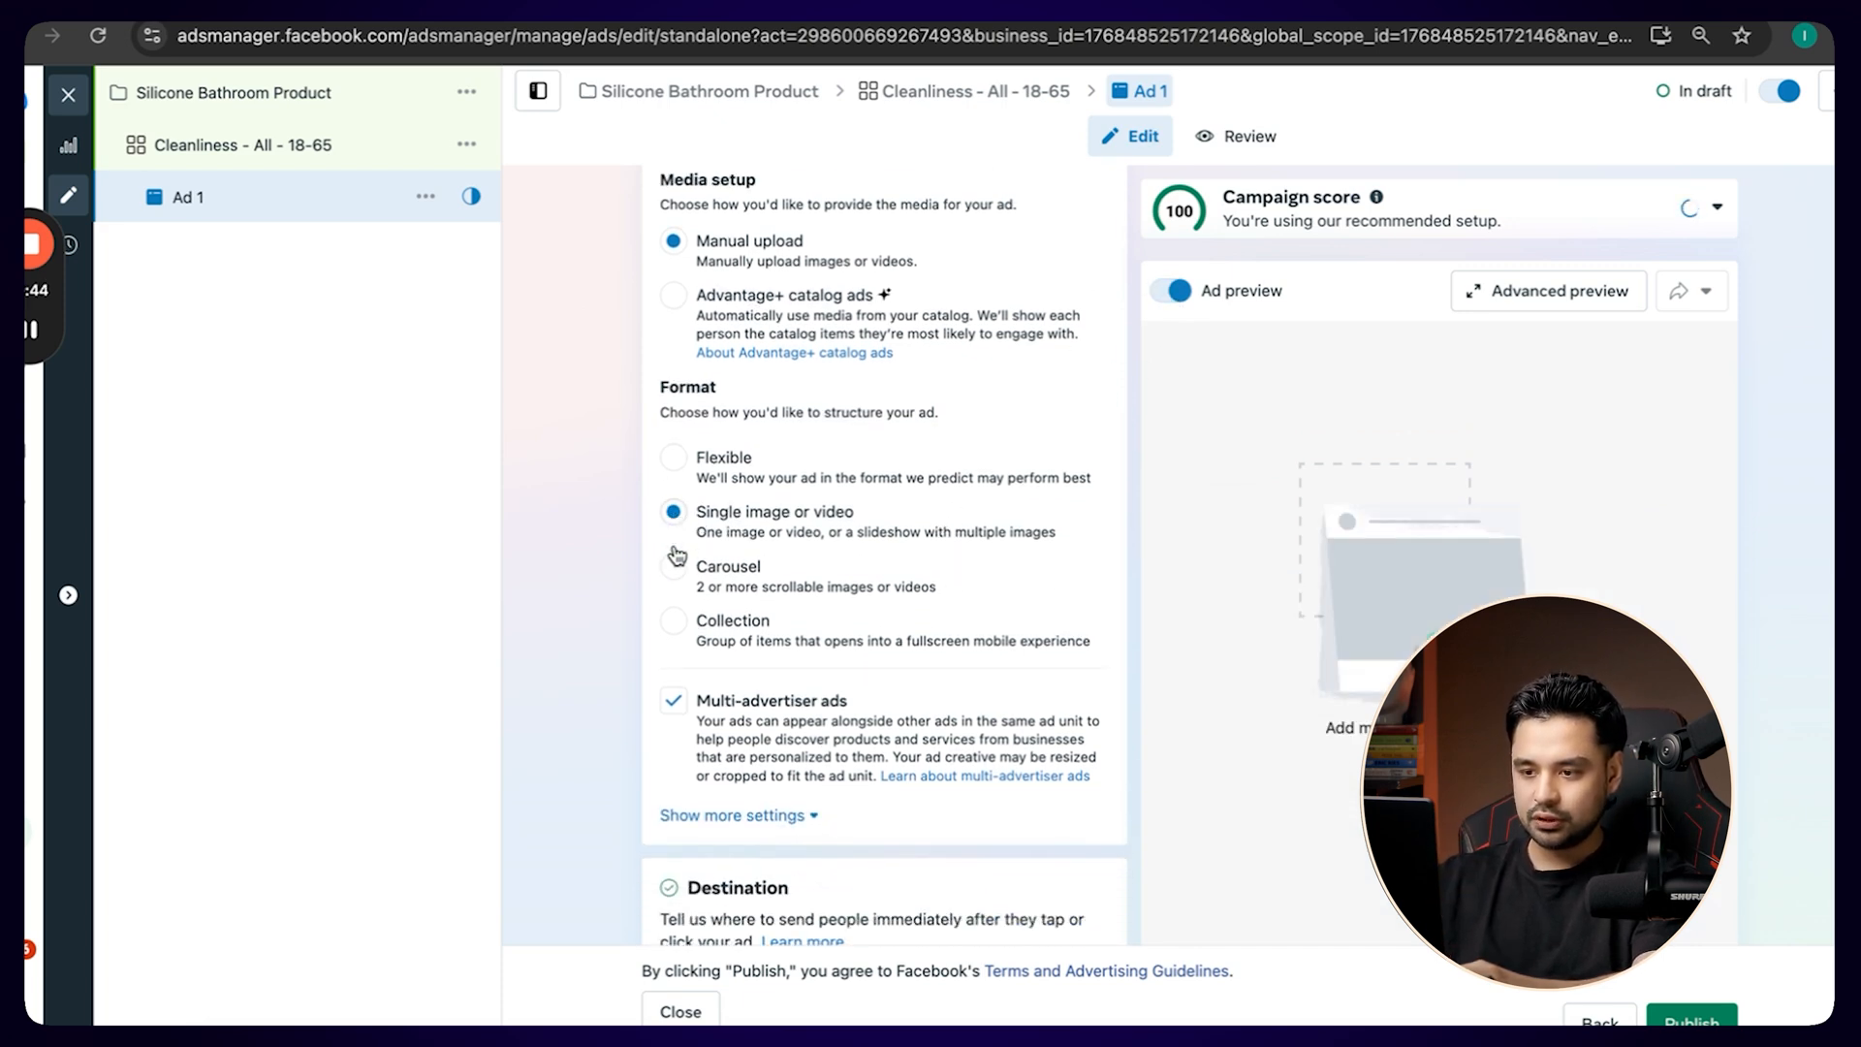
{"action": "left_click", "coordinate": [747, 610]}
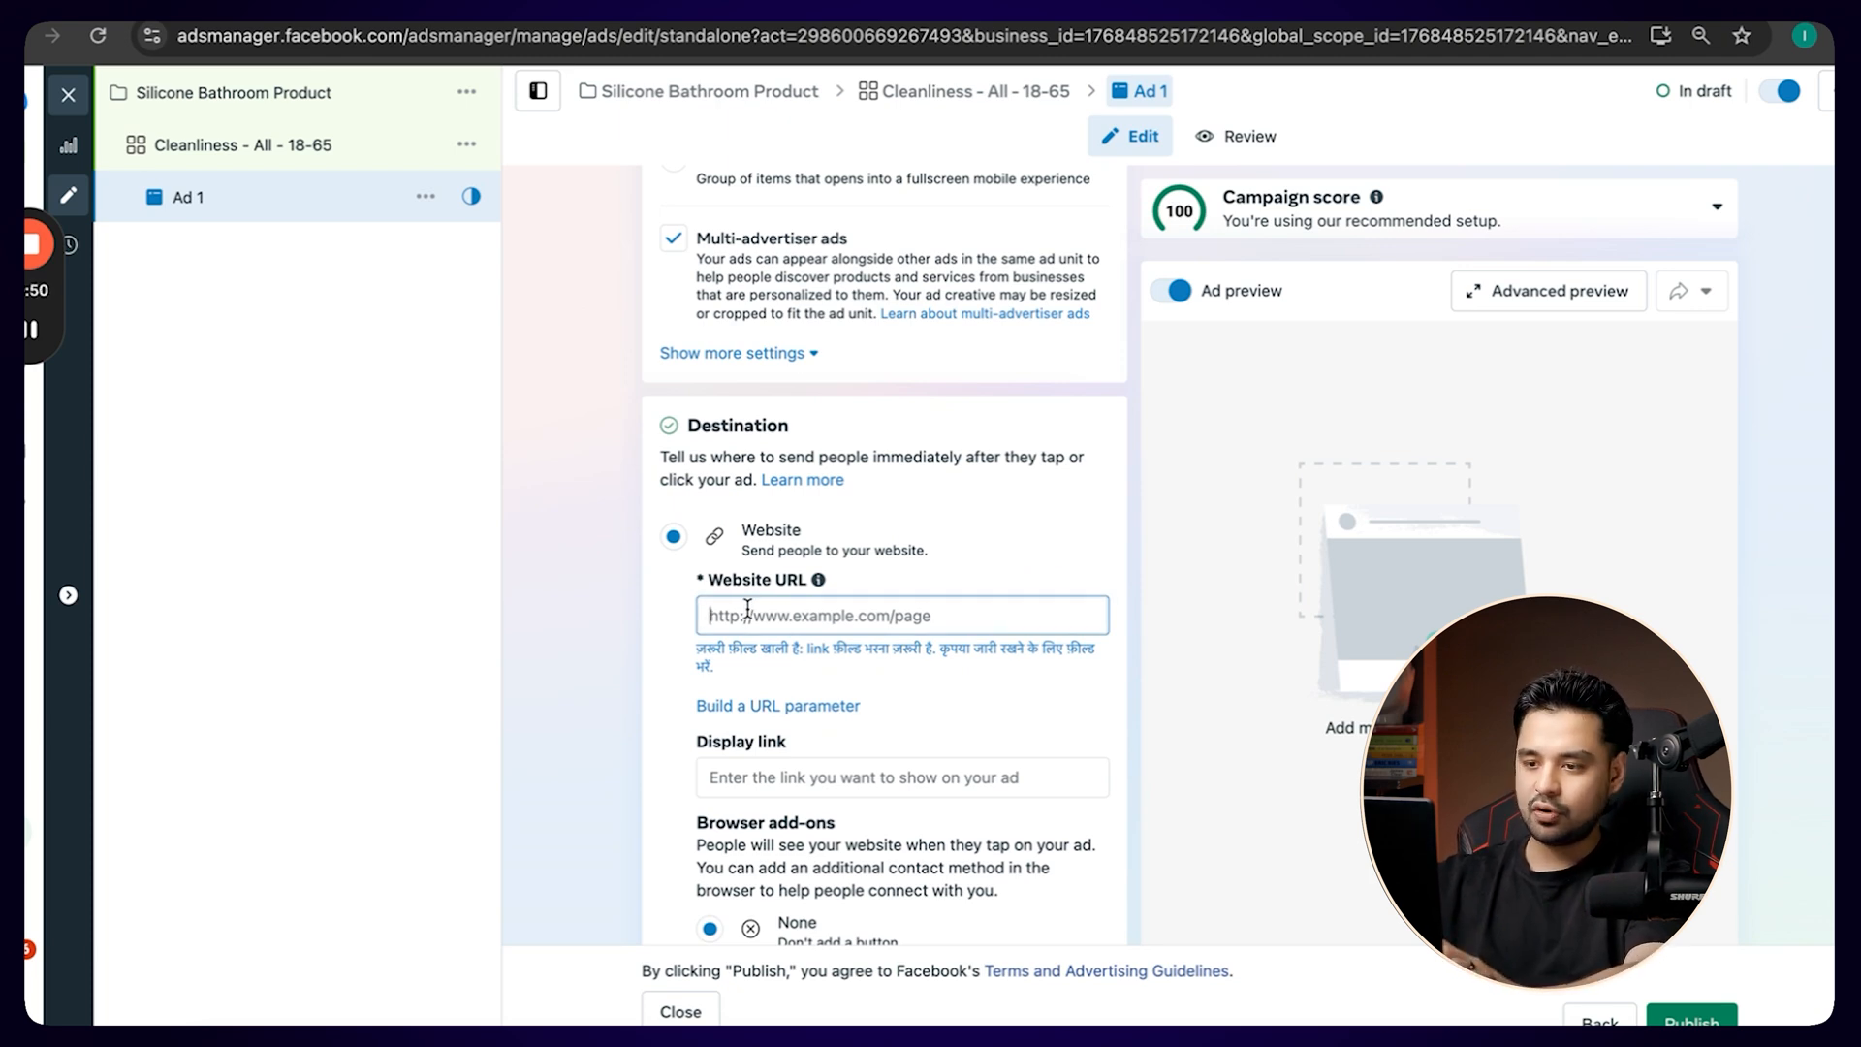
{"action": "type", "text": "ishan.com"}
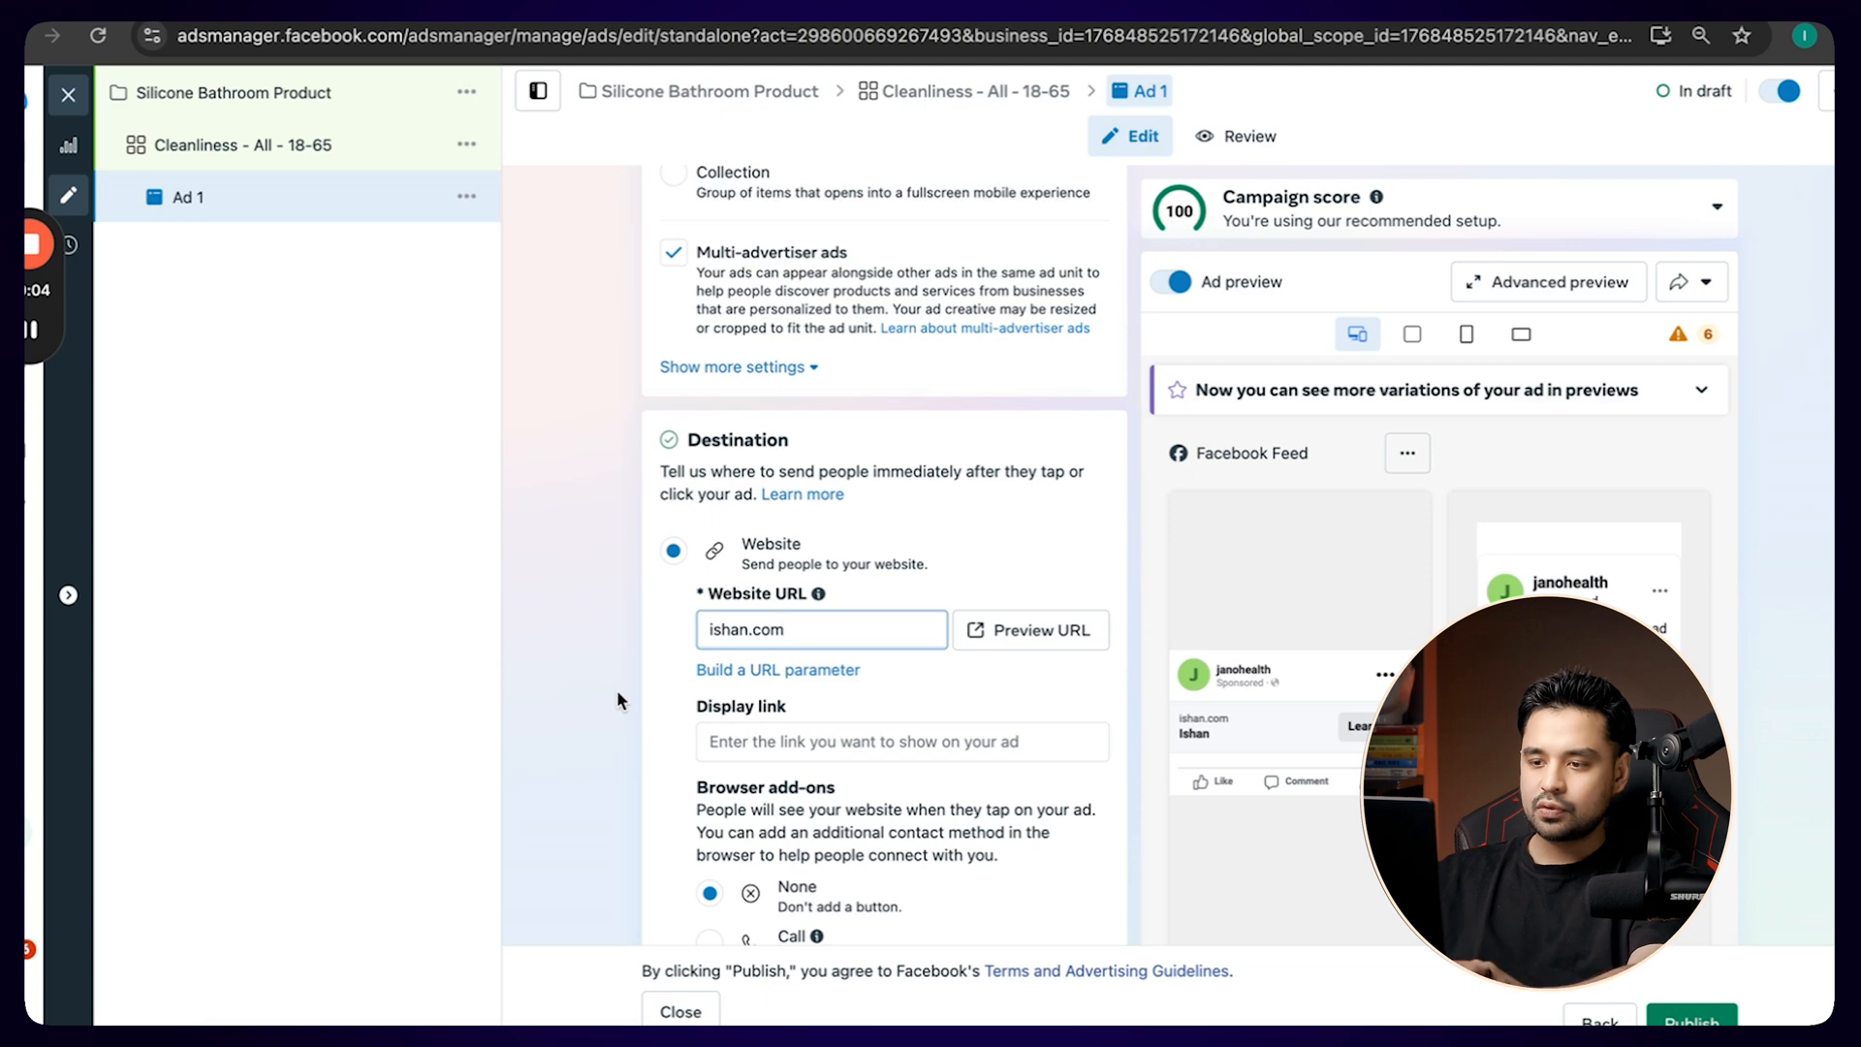
Set up the ad creative as a video ad and upload the video file from the Downloads folder as its media.
{"action": "scroll", "coordinate": [617, 689], "scroll_direction": "down", "scroll_amount": 5}
{"action": "scroll", "coordinate": [616, 689], "scroll_direction": "down", "scroll_amount": 3}
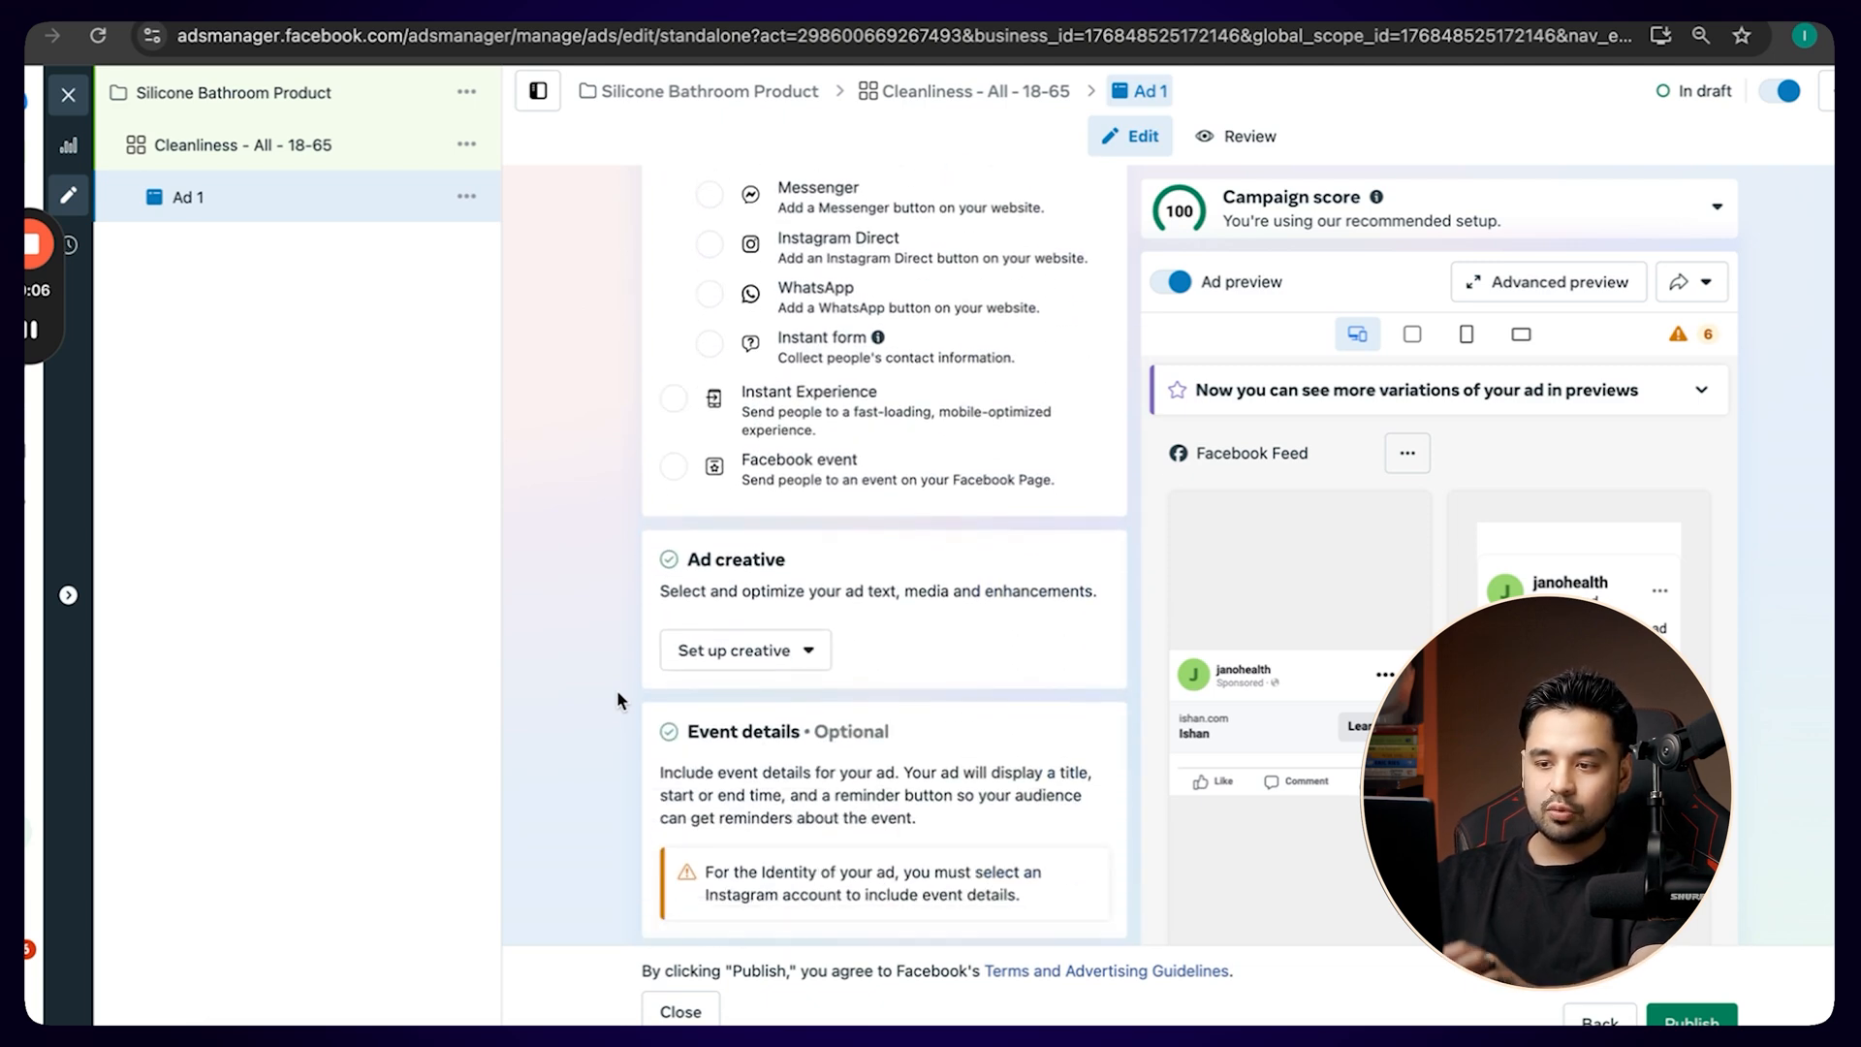
{"action": "left_click", "coordinate": [739, 655]}
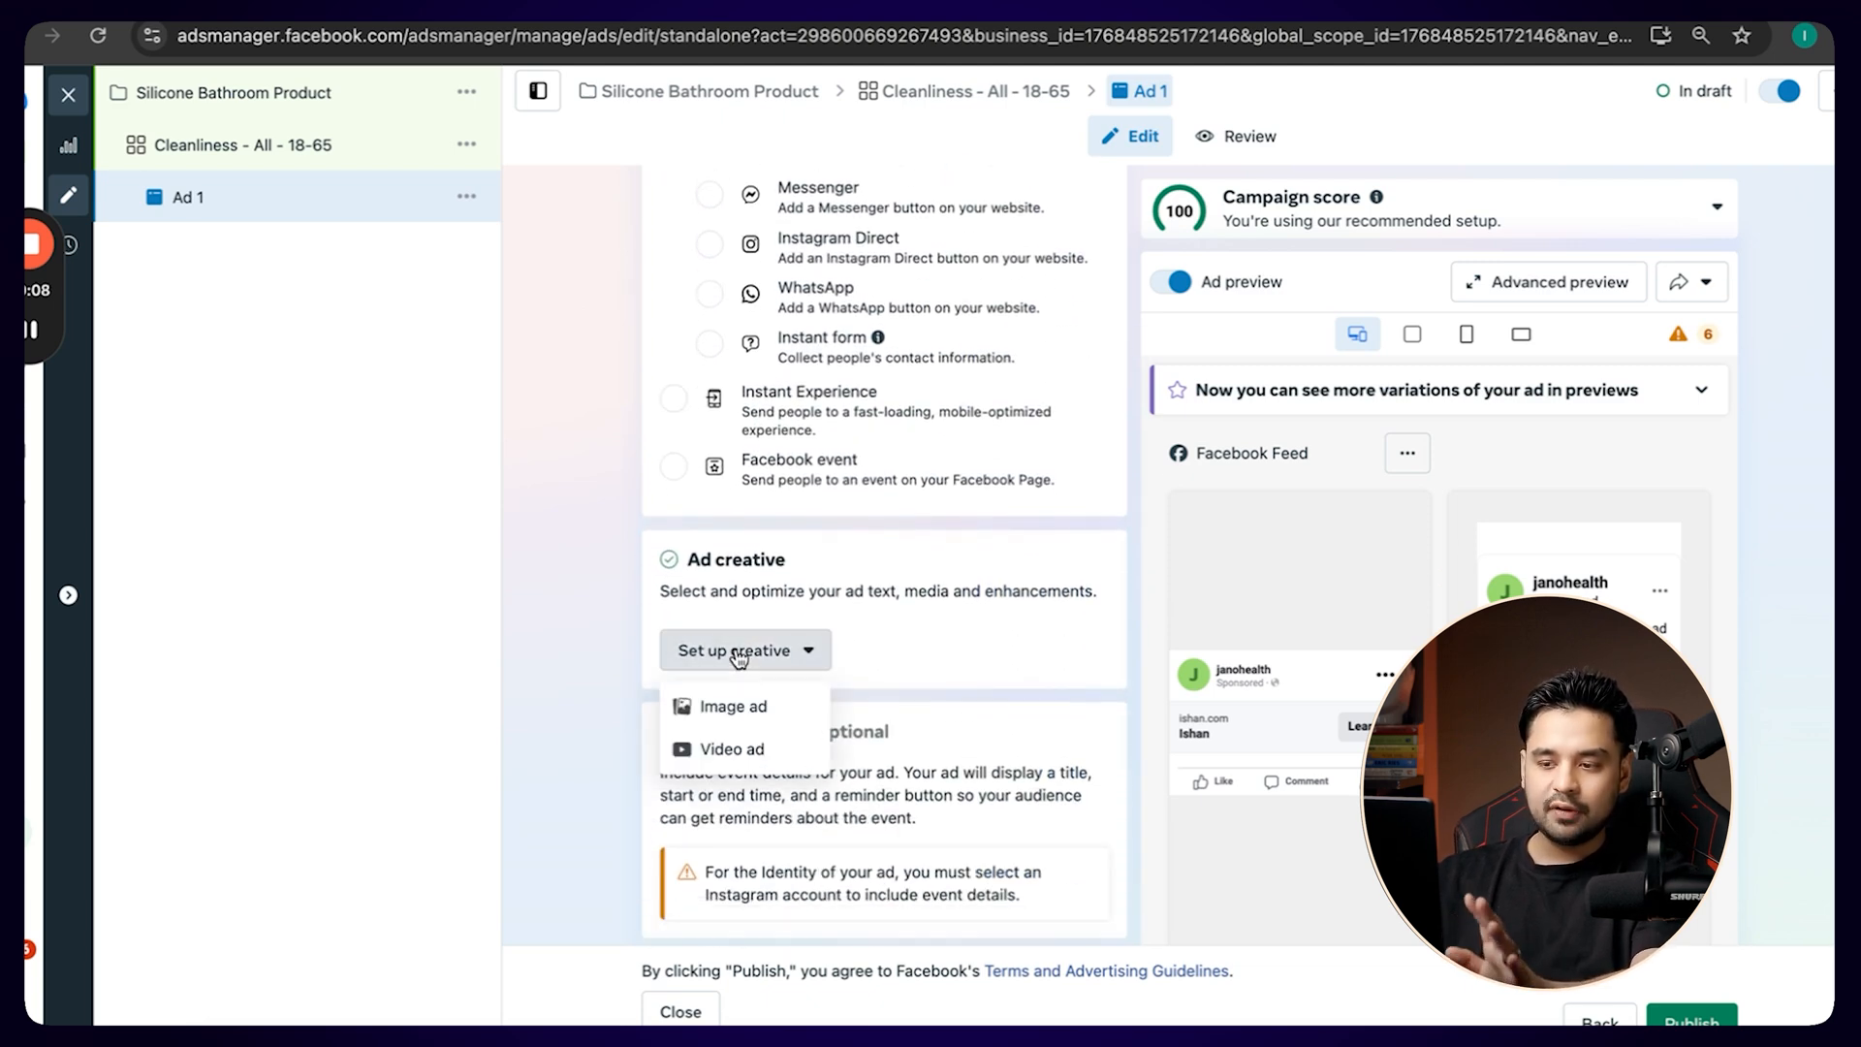
{"action": "left_click", "coordinate": [731, 746]}
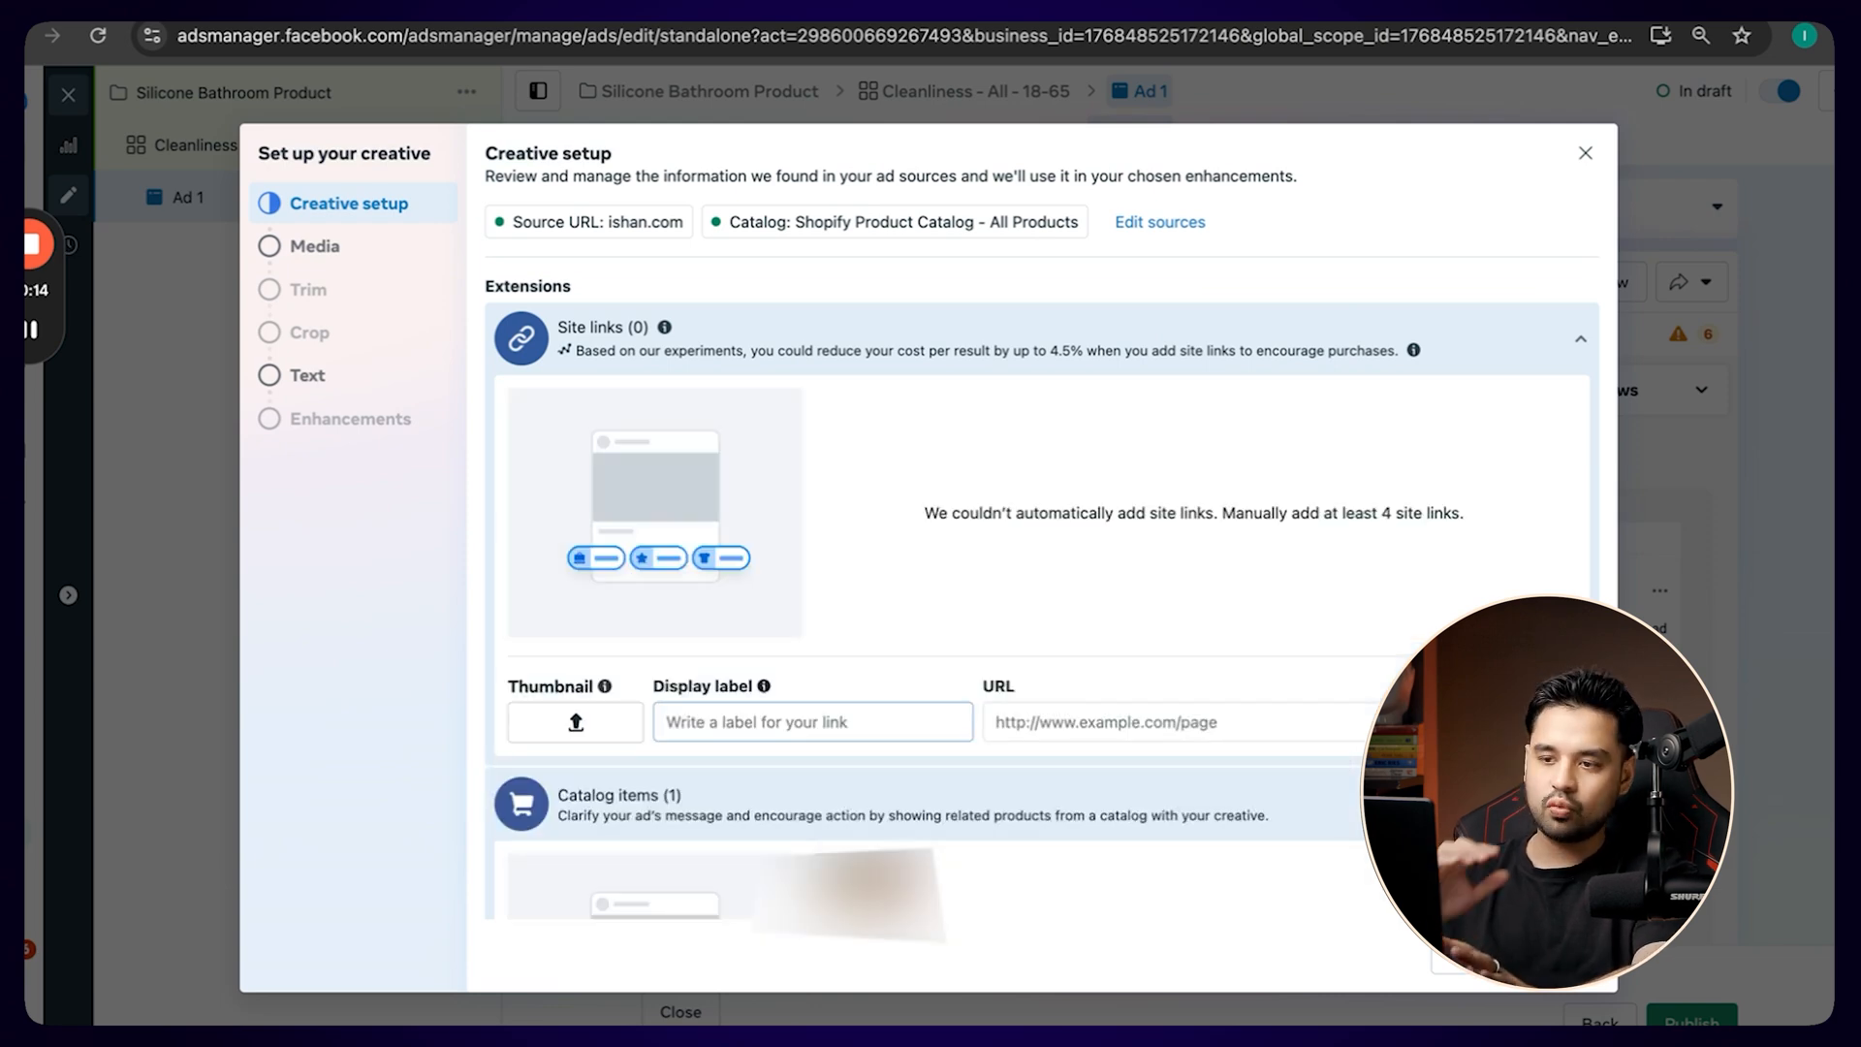
{"action": "left_click", "coordinate": [1564, 958]}
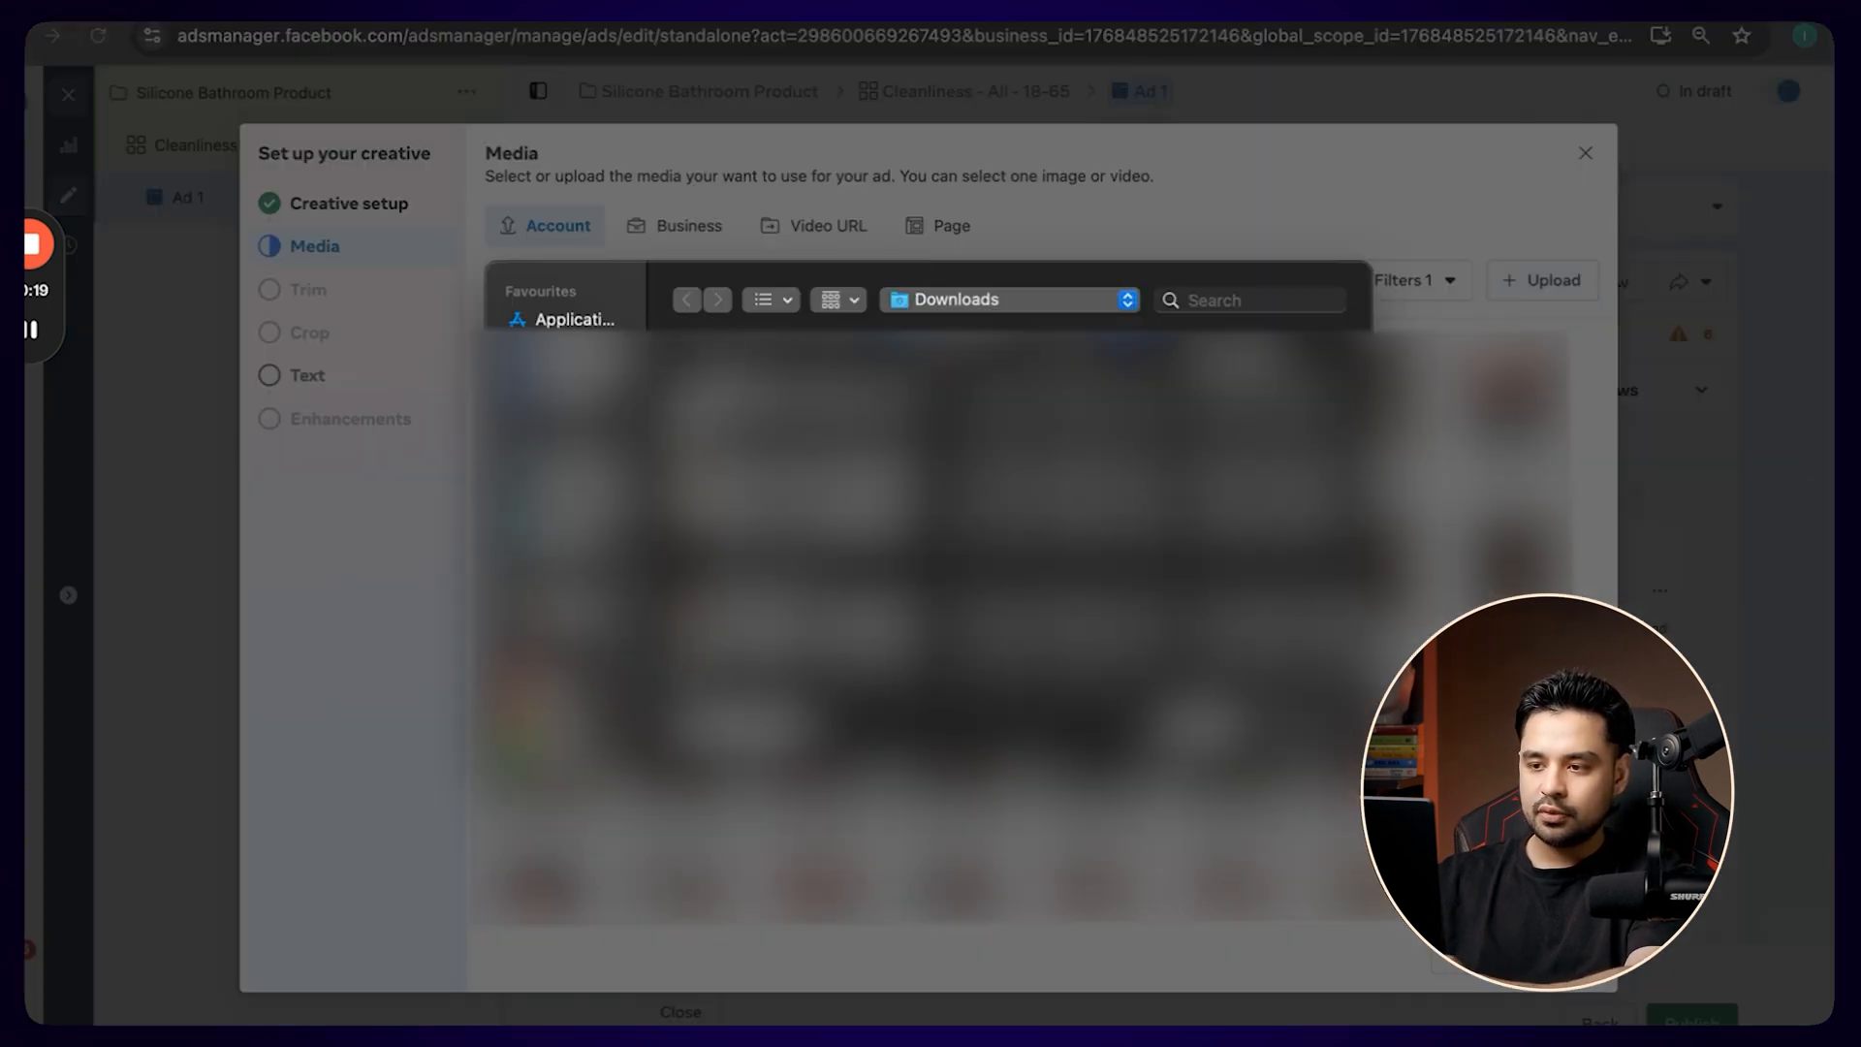
{"action": "left_click", "coordinate": [814, 393]}
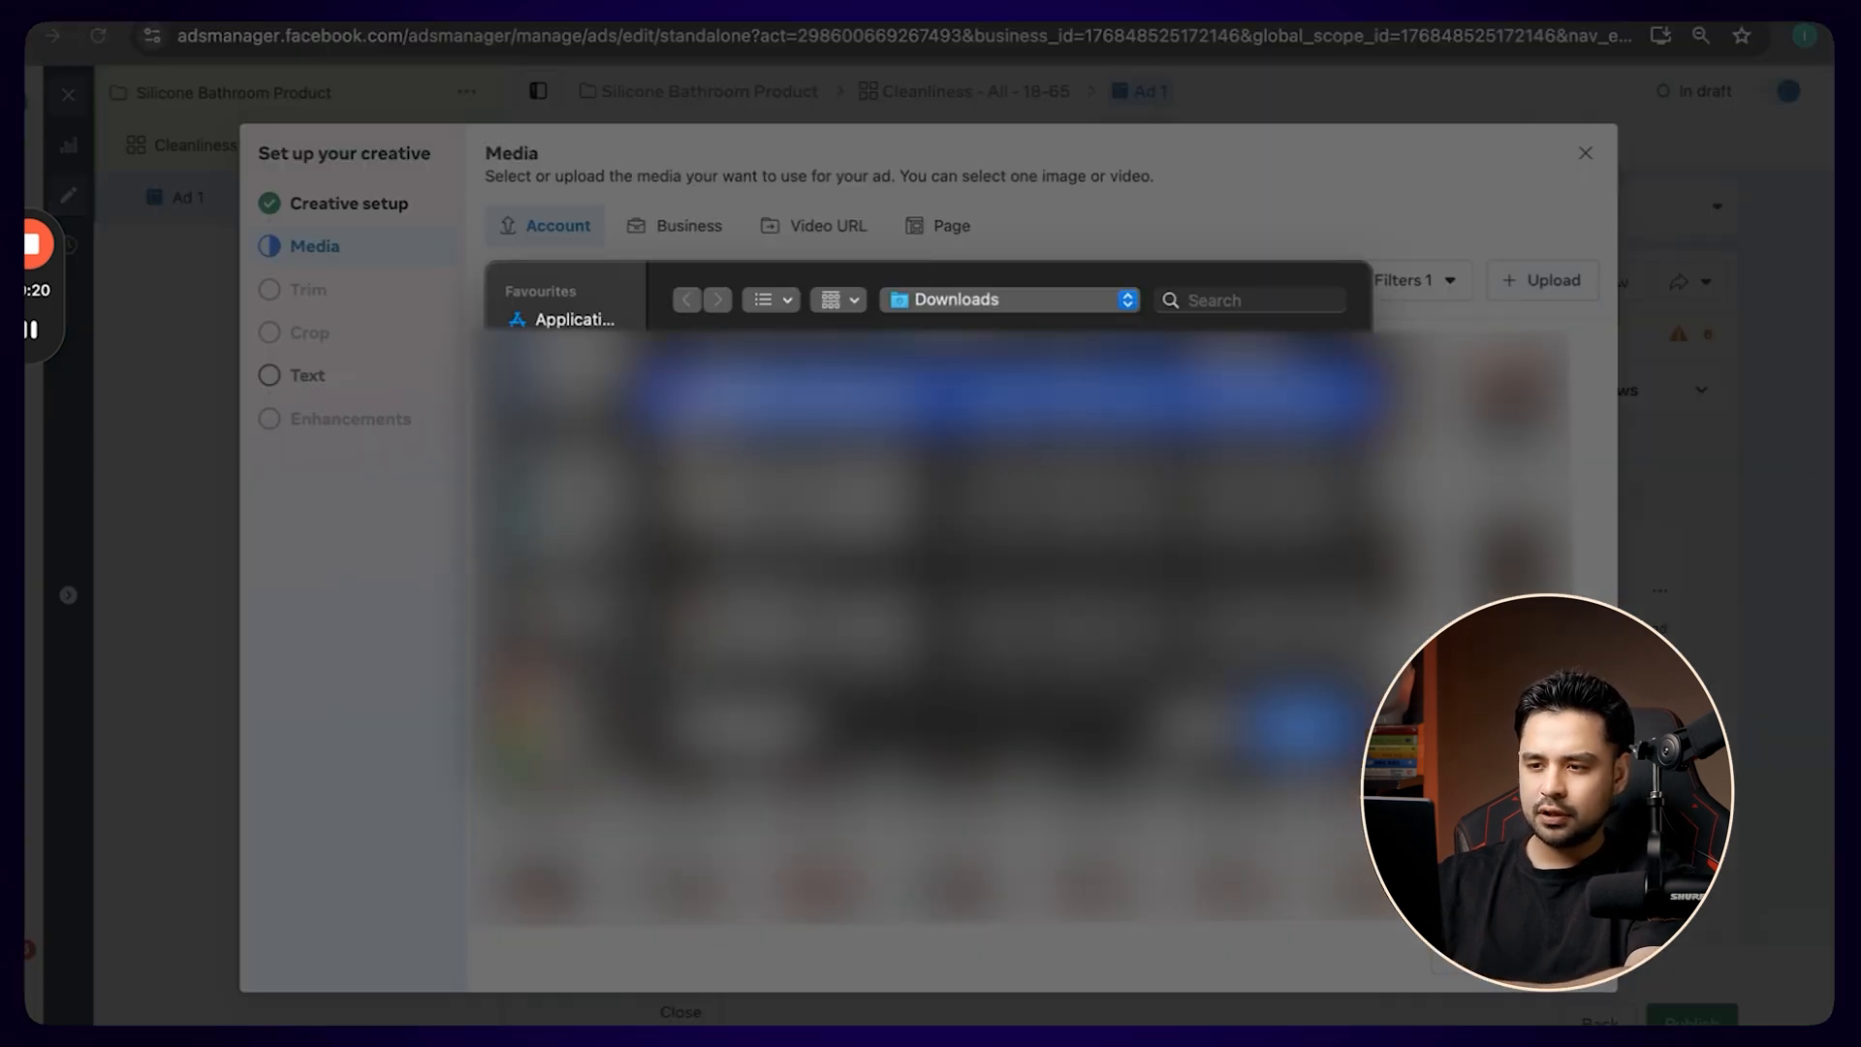
{"action": "key", "text": "space"}
{"action": "key", "text": "space"}
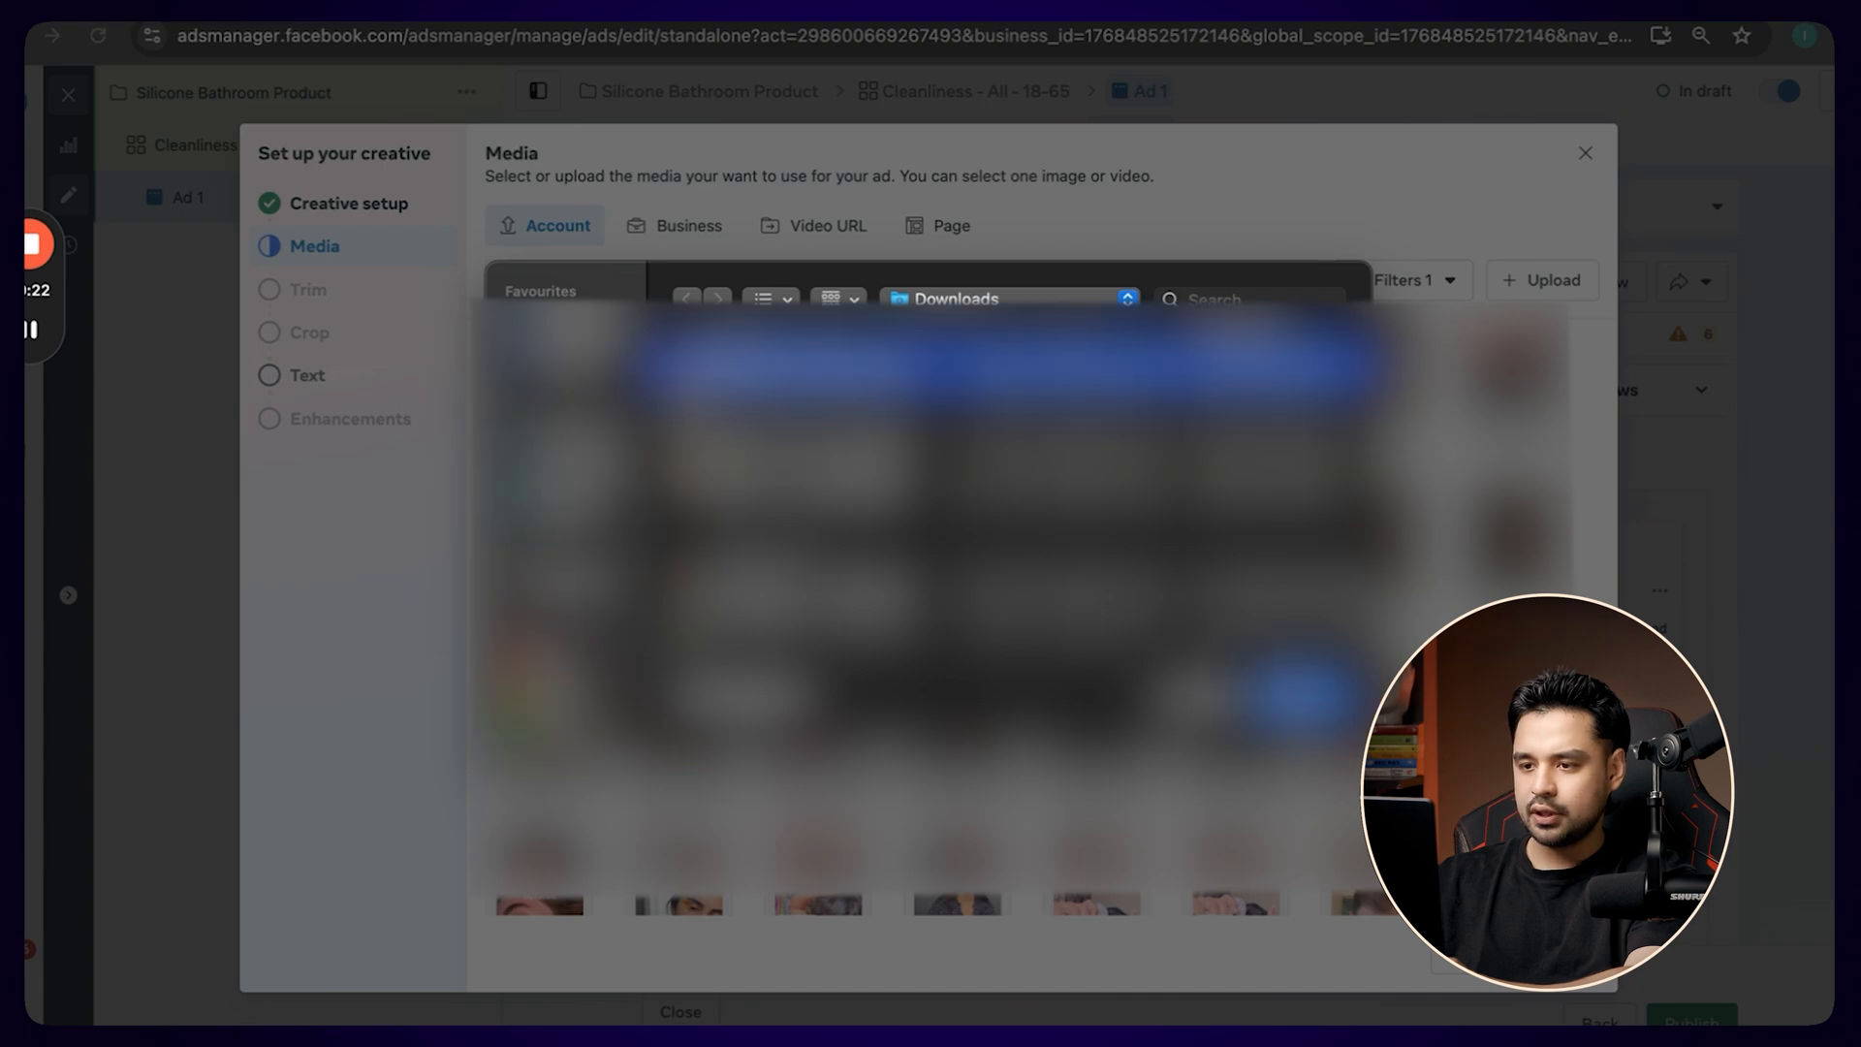
{"action": "key", "text": "Return"}
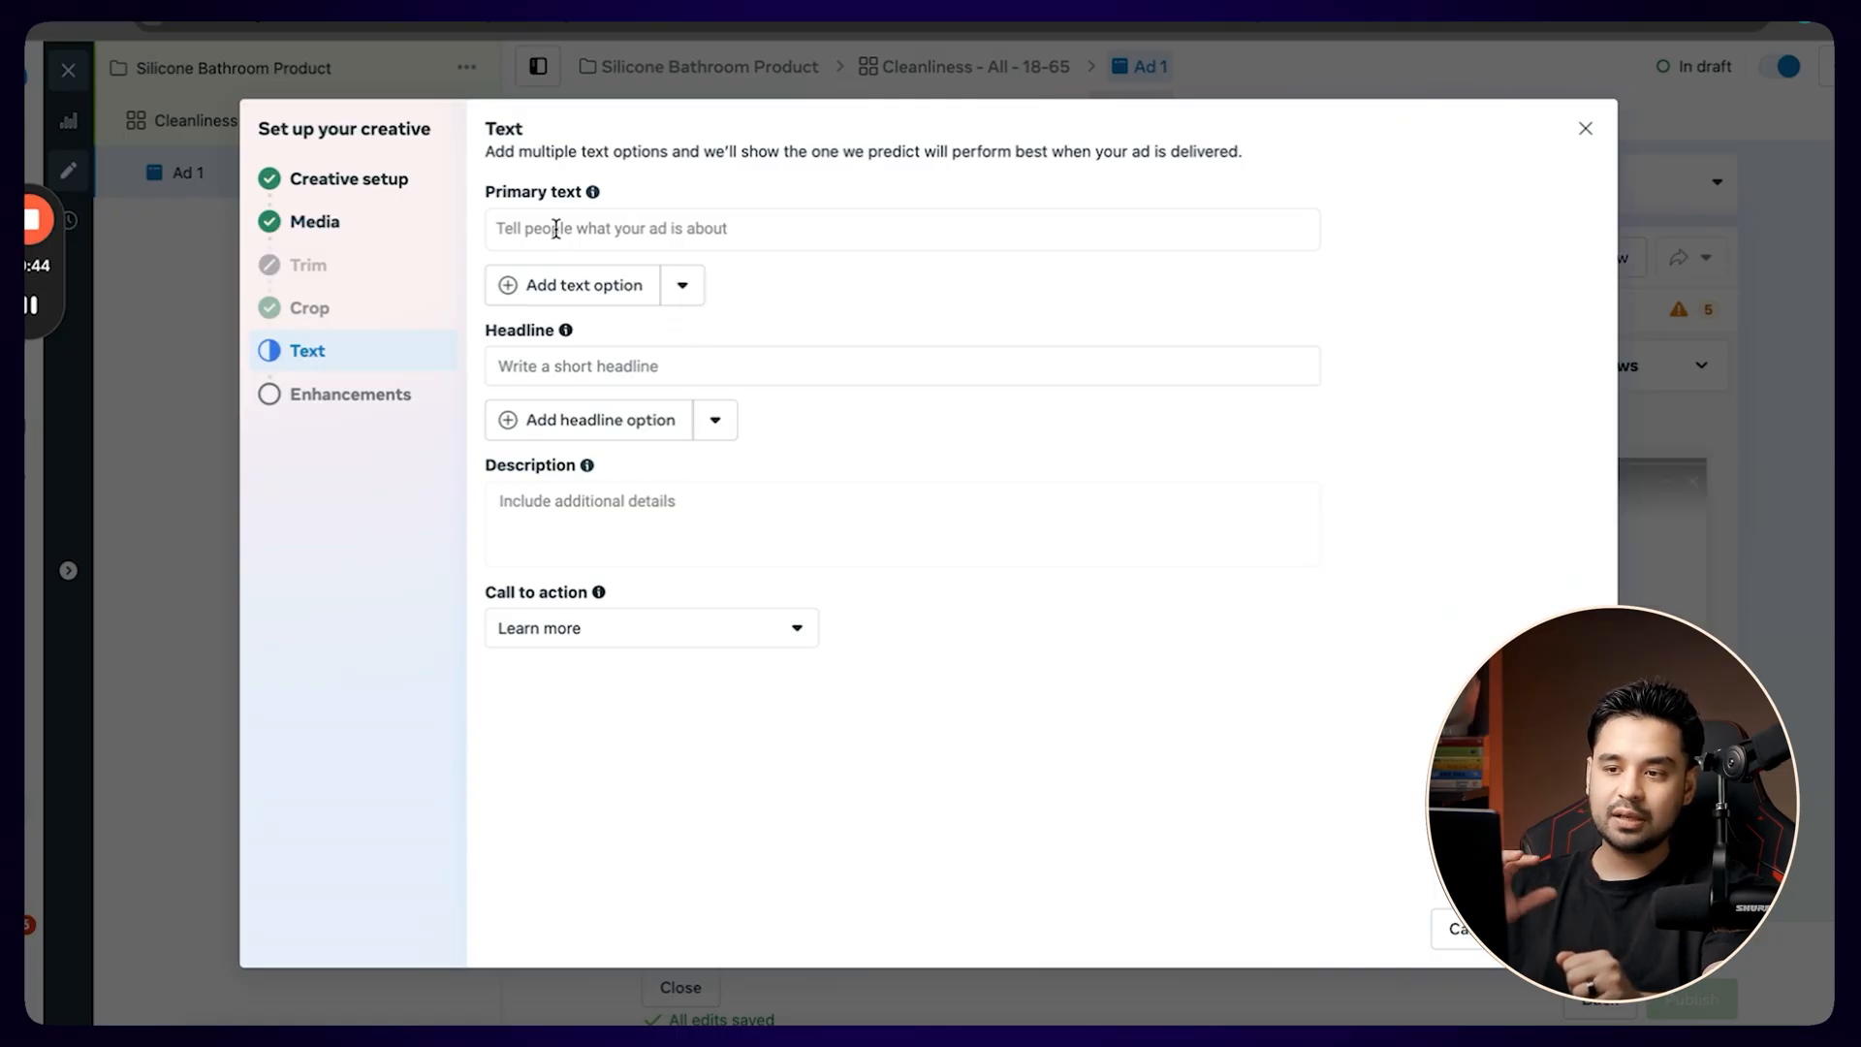
Take the silicone bath brush product page's link from the store tab and submit it to ChatGPT as source for the ad's primary text.
{"action": "left_click", "coordinate": [555, 228]}
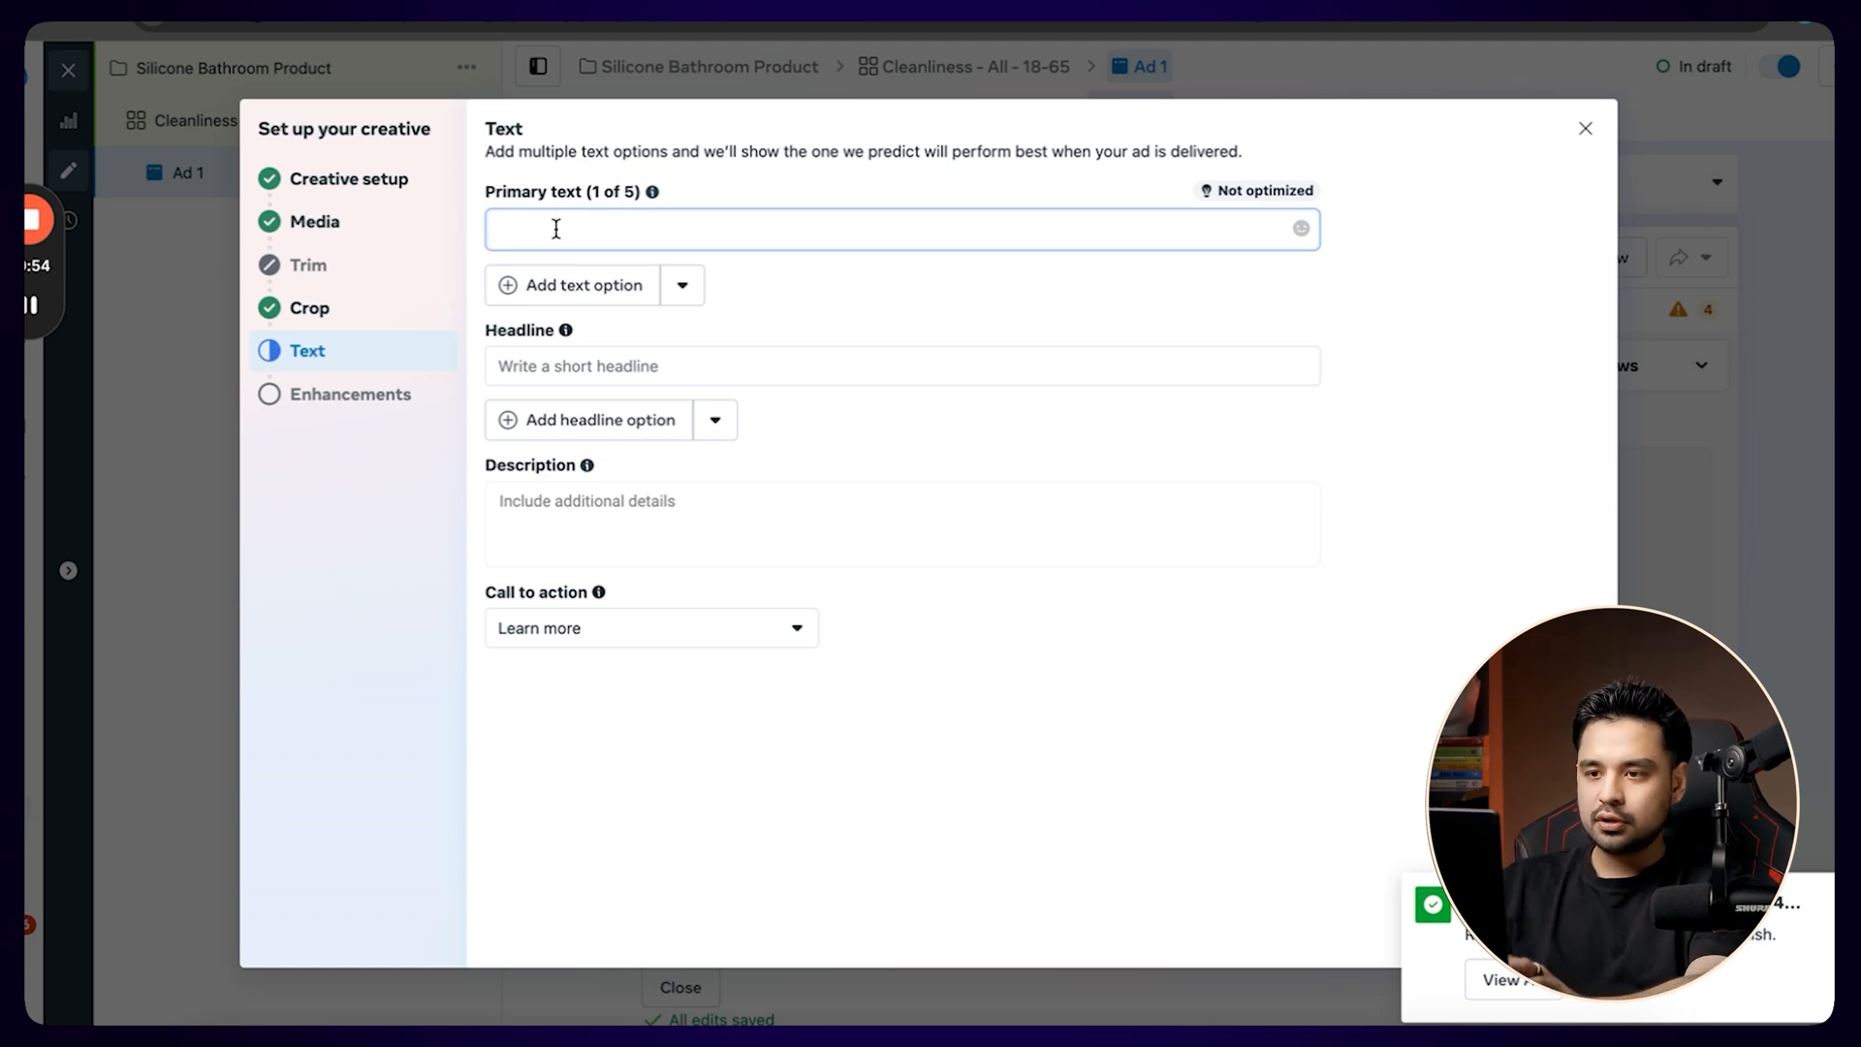
{"action": "key", "text": "ctrl+Left"}
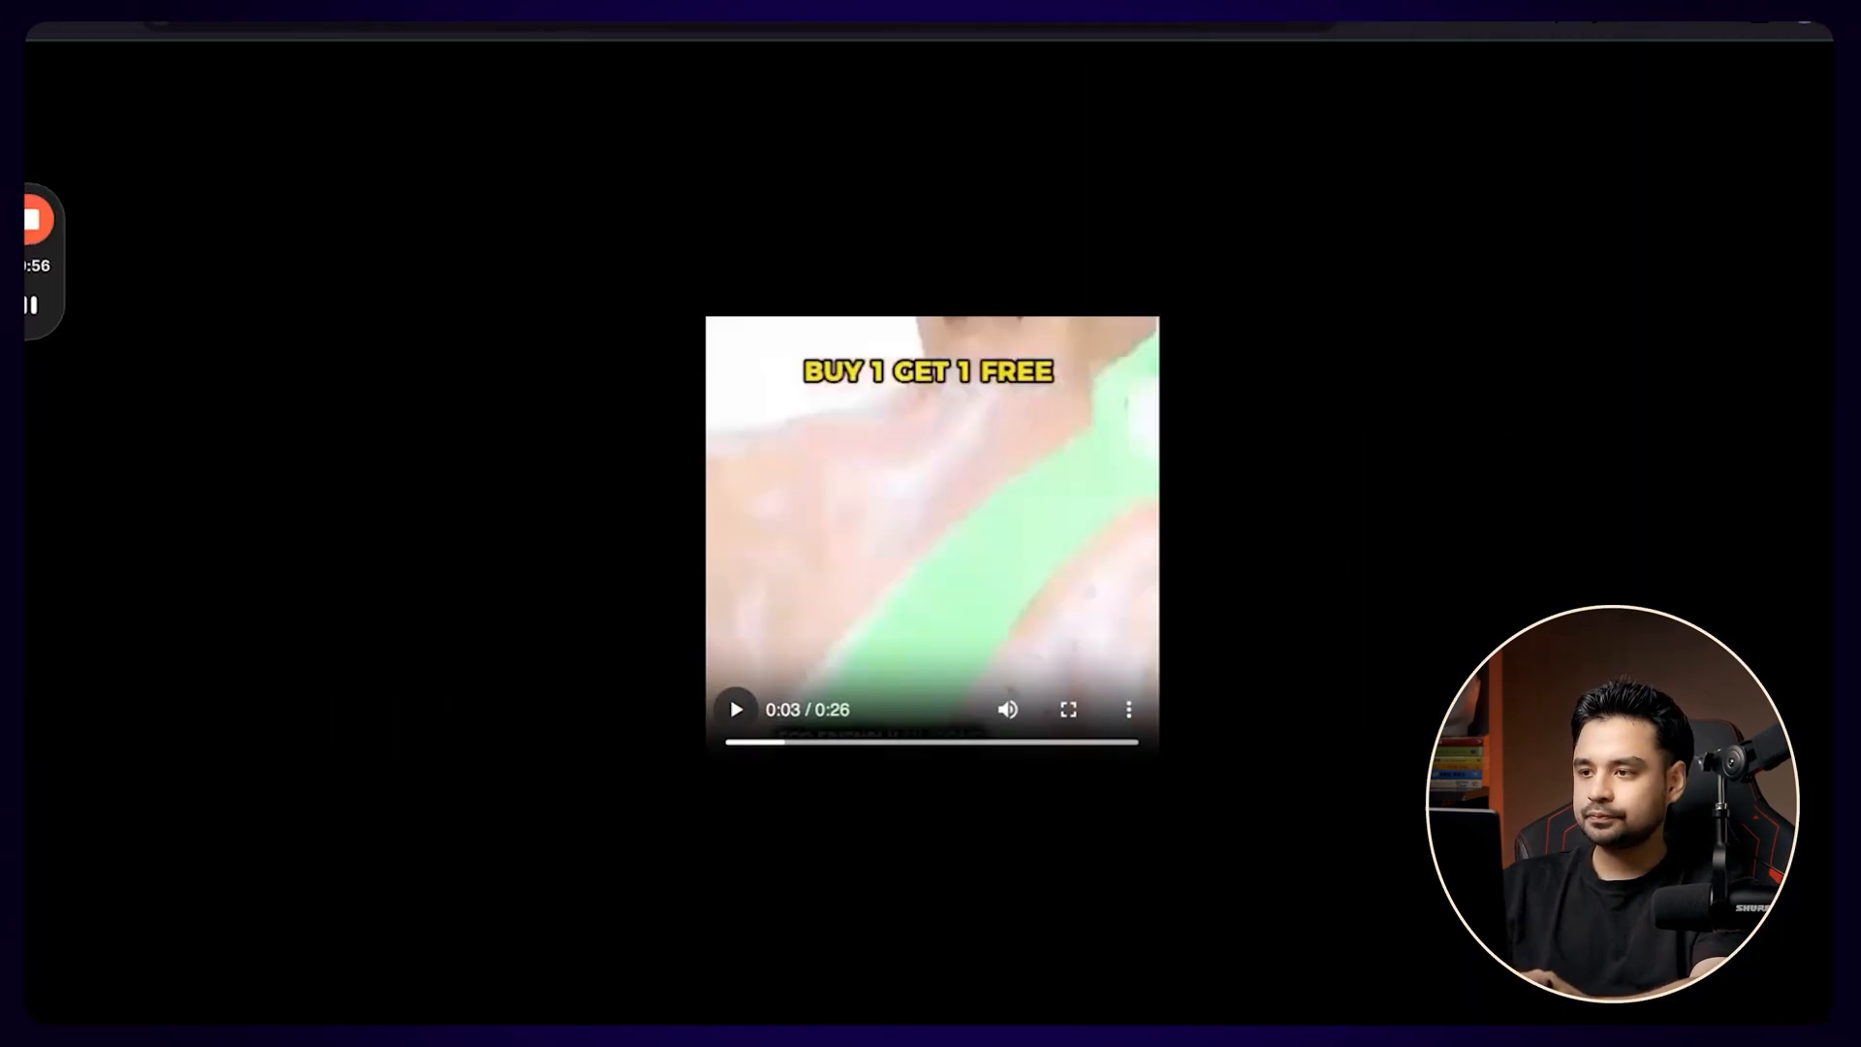
{"action": "key", "text": "ctrl+Tab"}
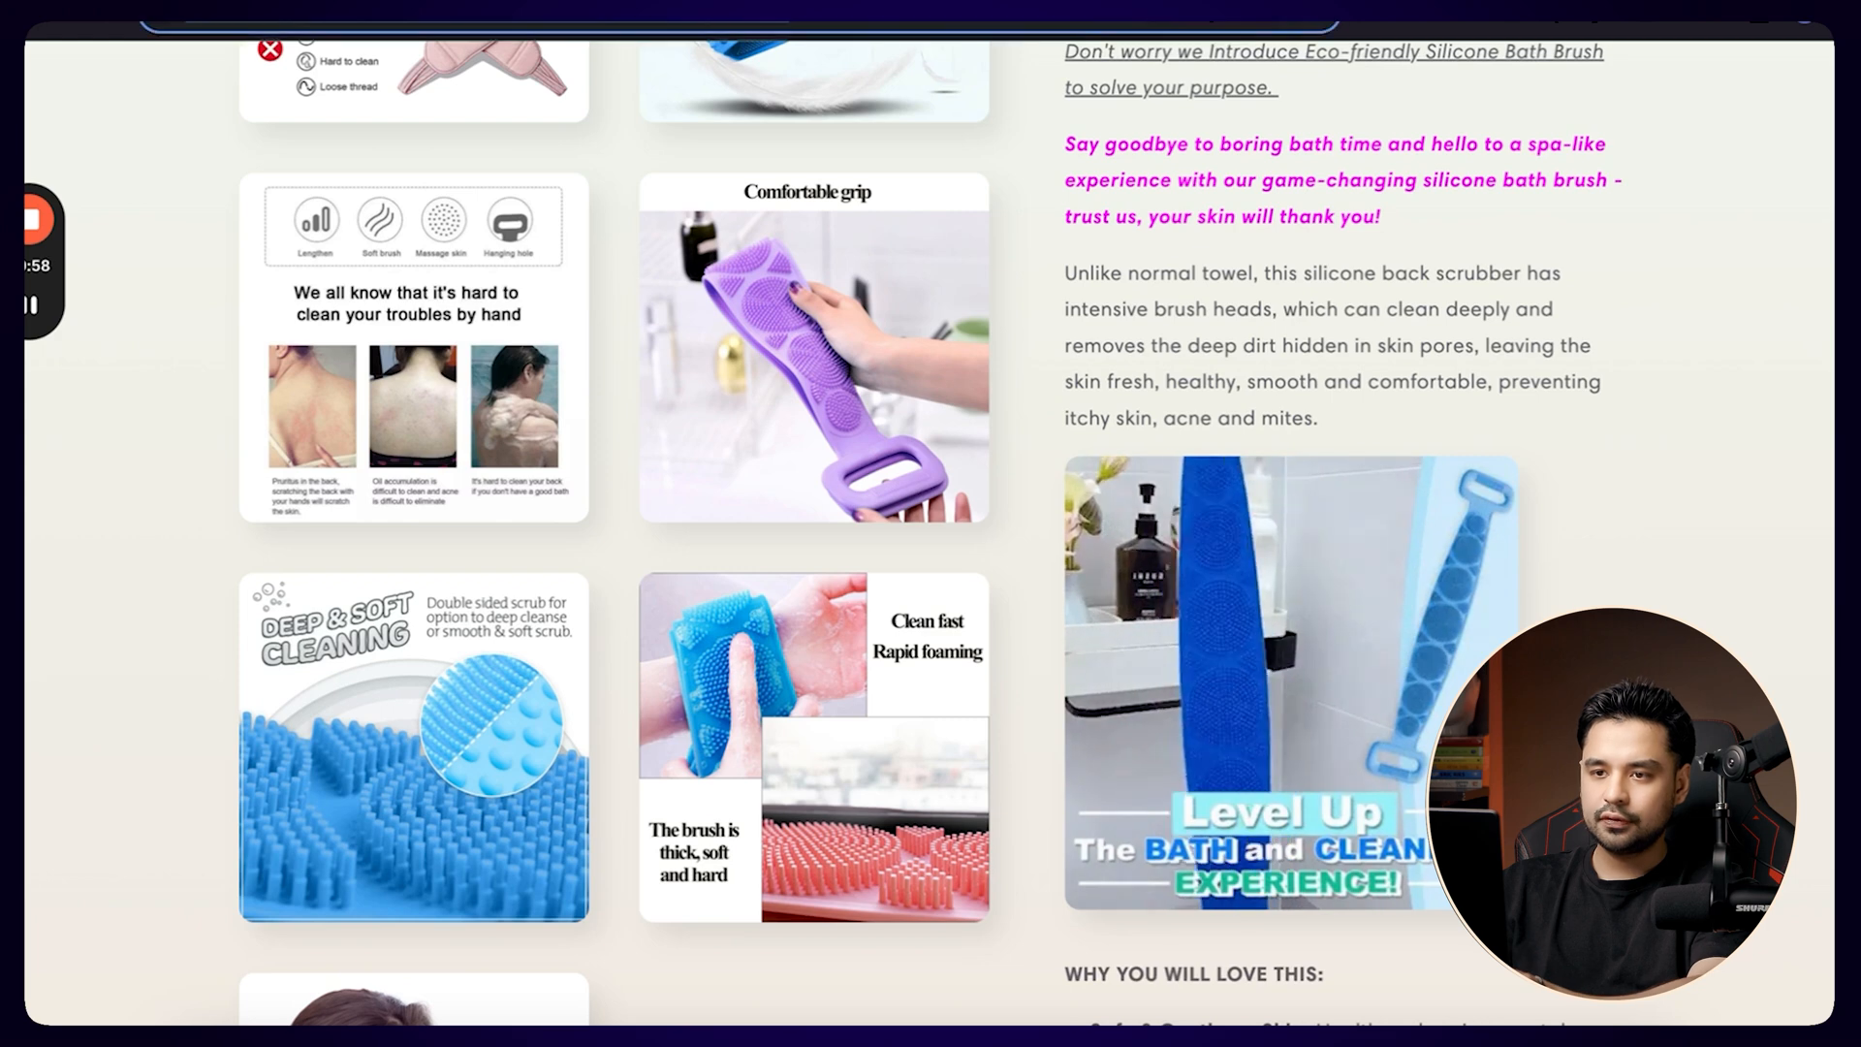
{"action": "key", "text": "ctrl+Tab"}
{"action": "type", "text": "https://awesure.co/products/eco-friendly-silicone-bath-brush-buy-1-get-1-free"}
{"action": "key", "text": "Return"}
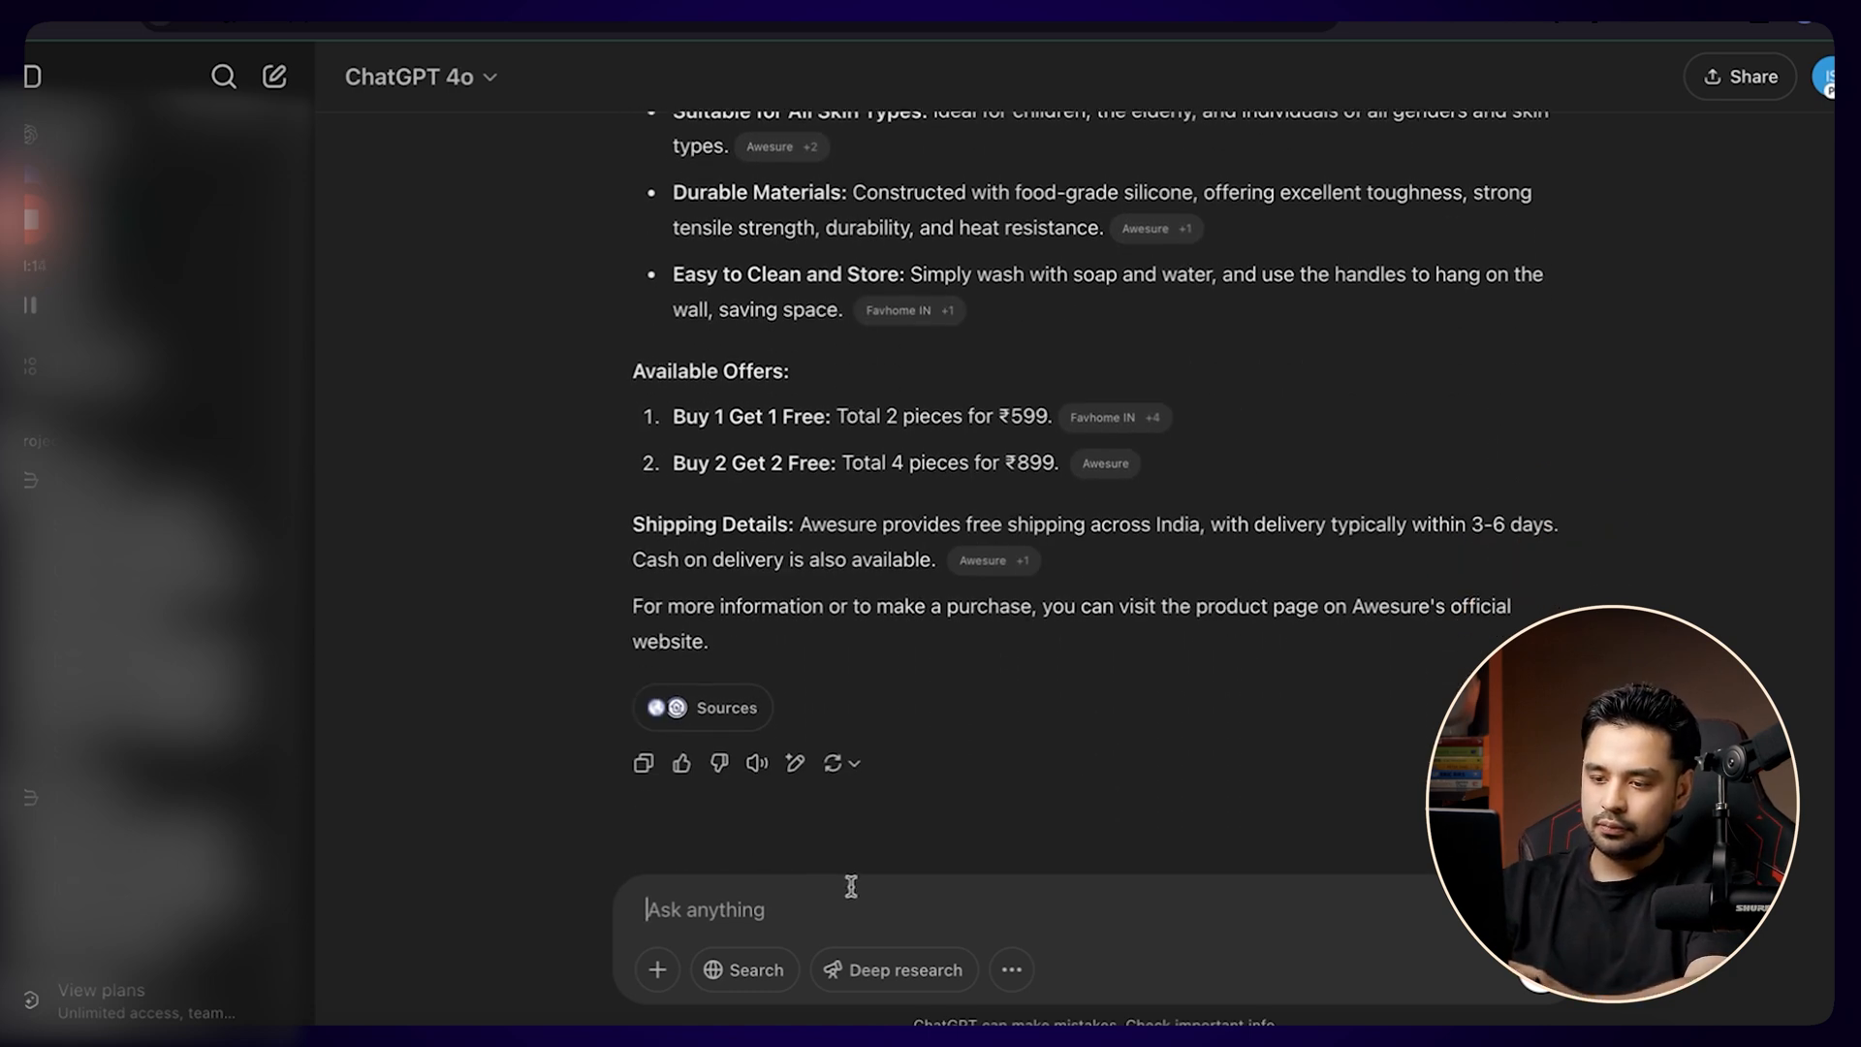
Submit the prompt "You are my marketing manager. Write a facebook ad copy with a headline and description." to ChatGPT.
{"action": "type", "text": "You a"}
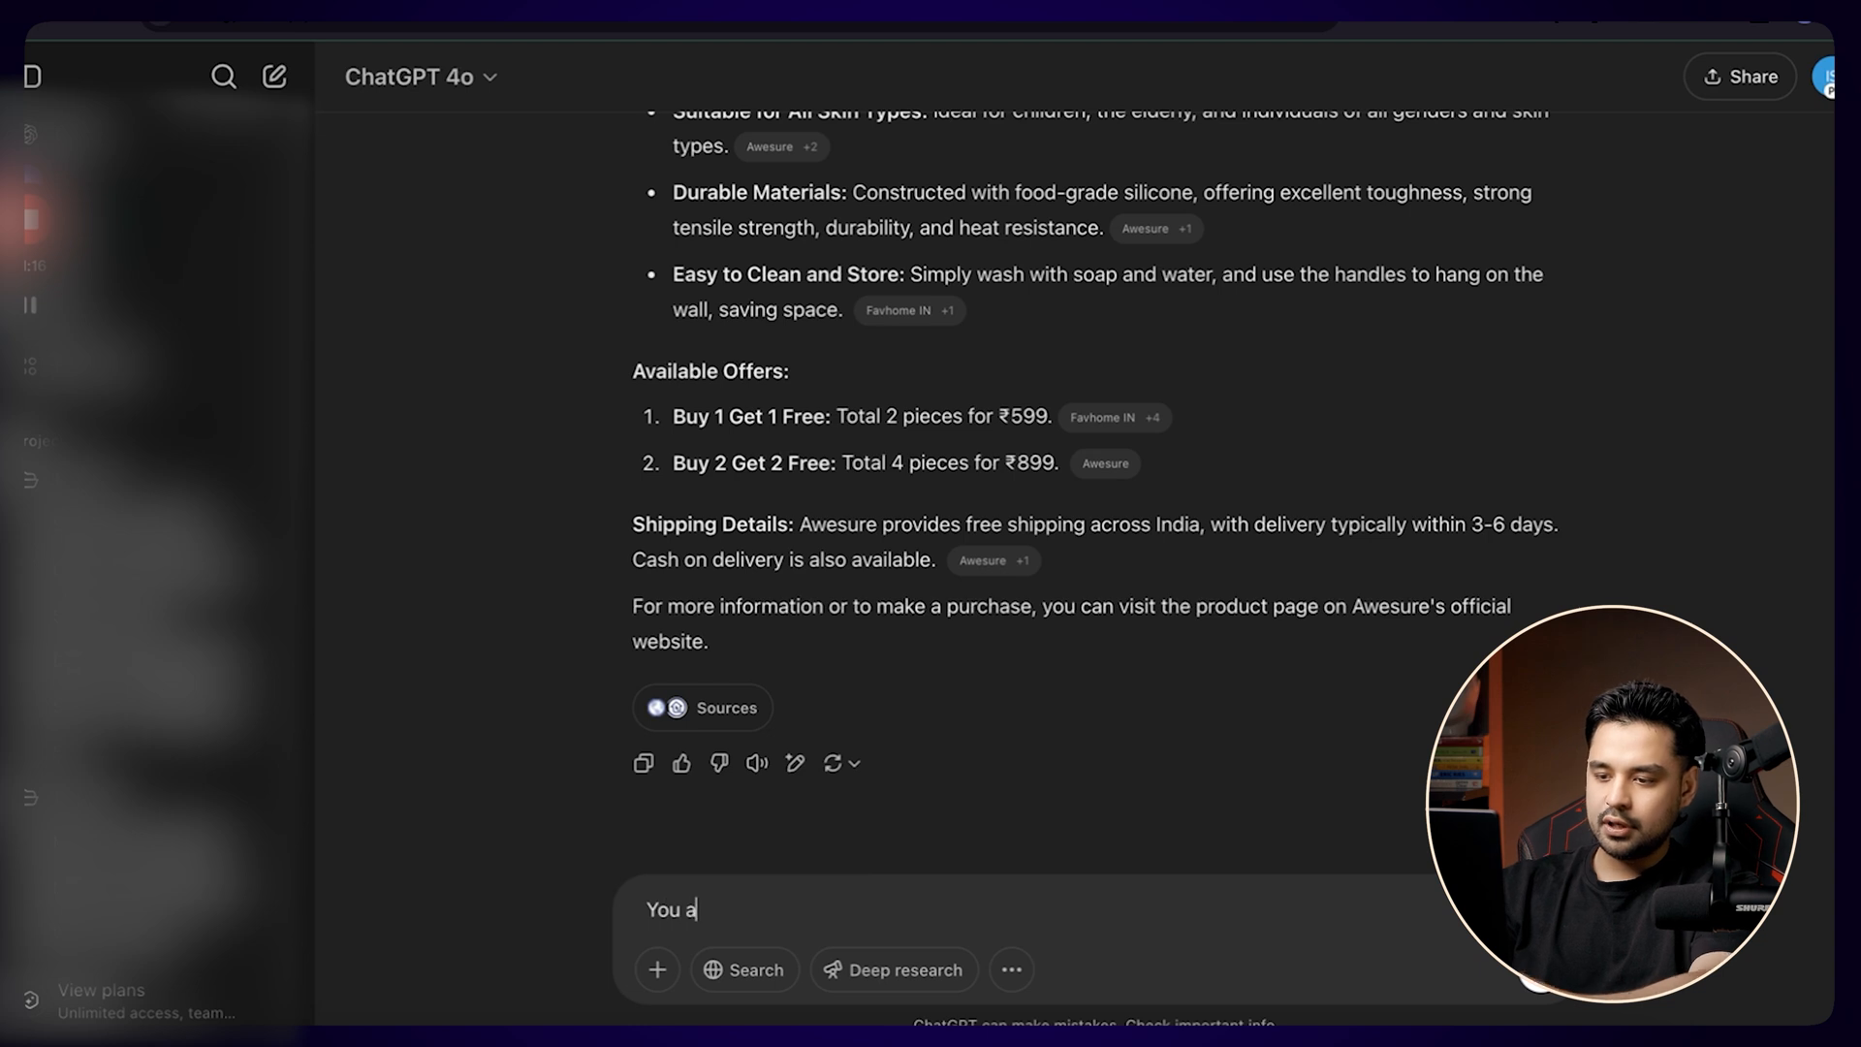
{"action": "type", "text": "re my mak"}
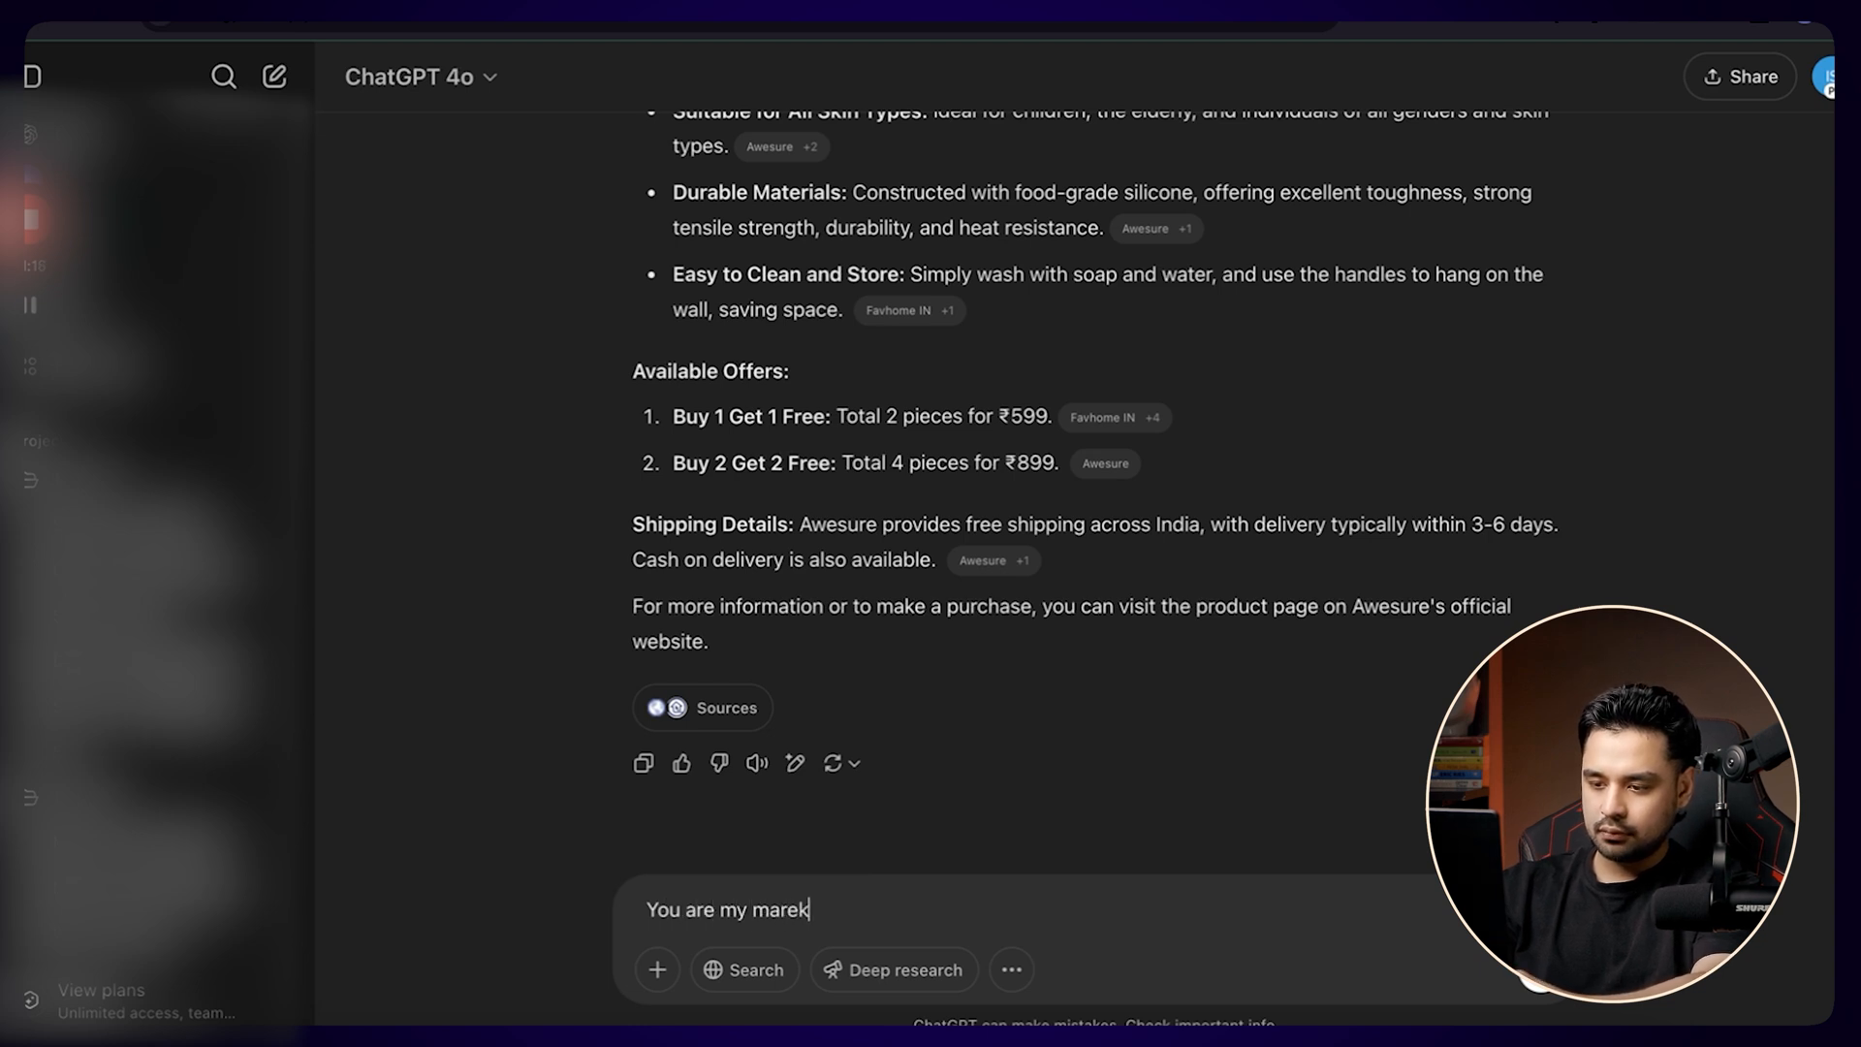
{"action": "type", "text": "keting manager. Write a faceboo"}
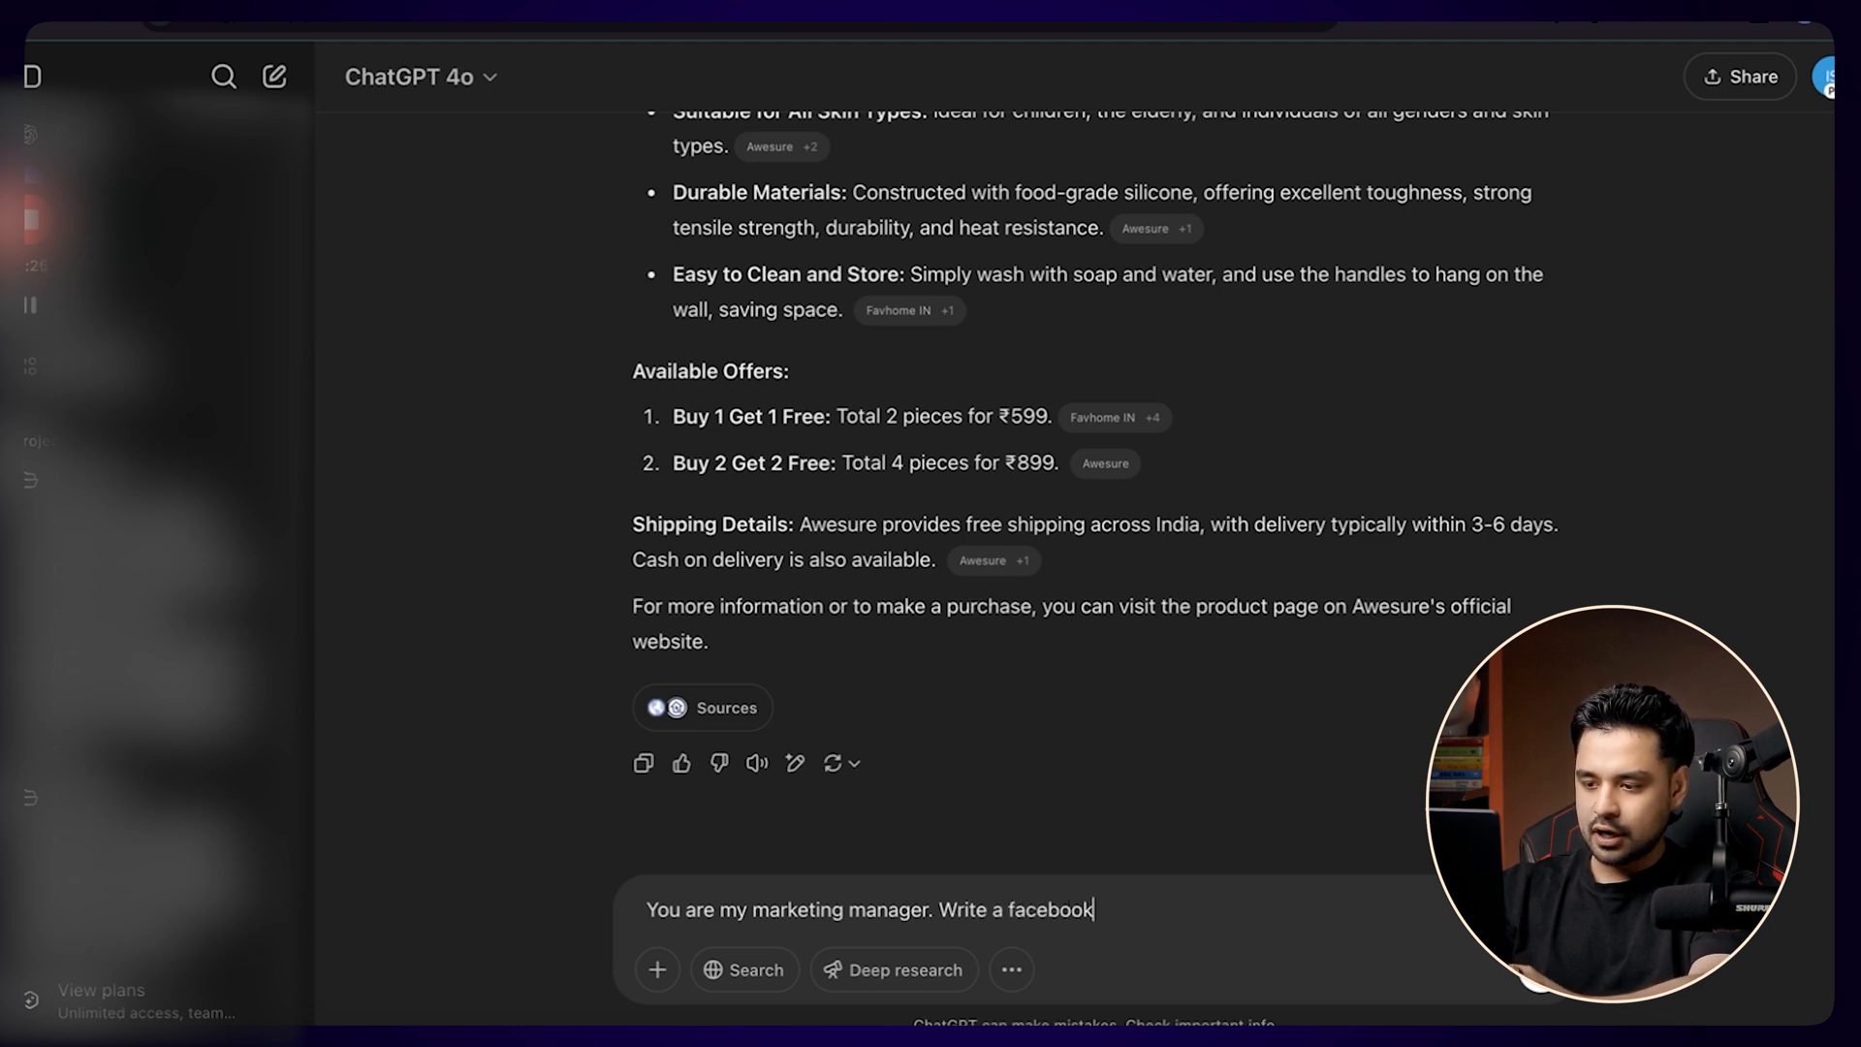
{"action": "type", "text": "ad copy with"}
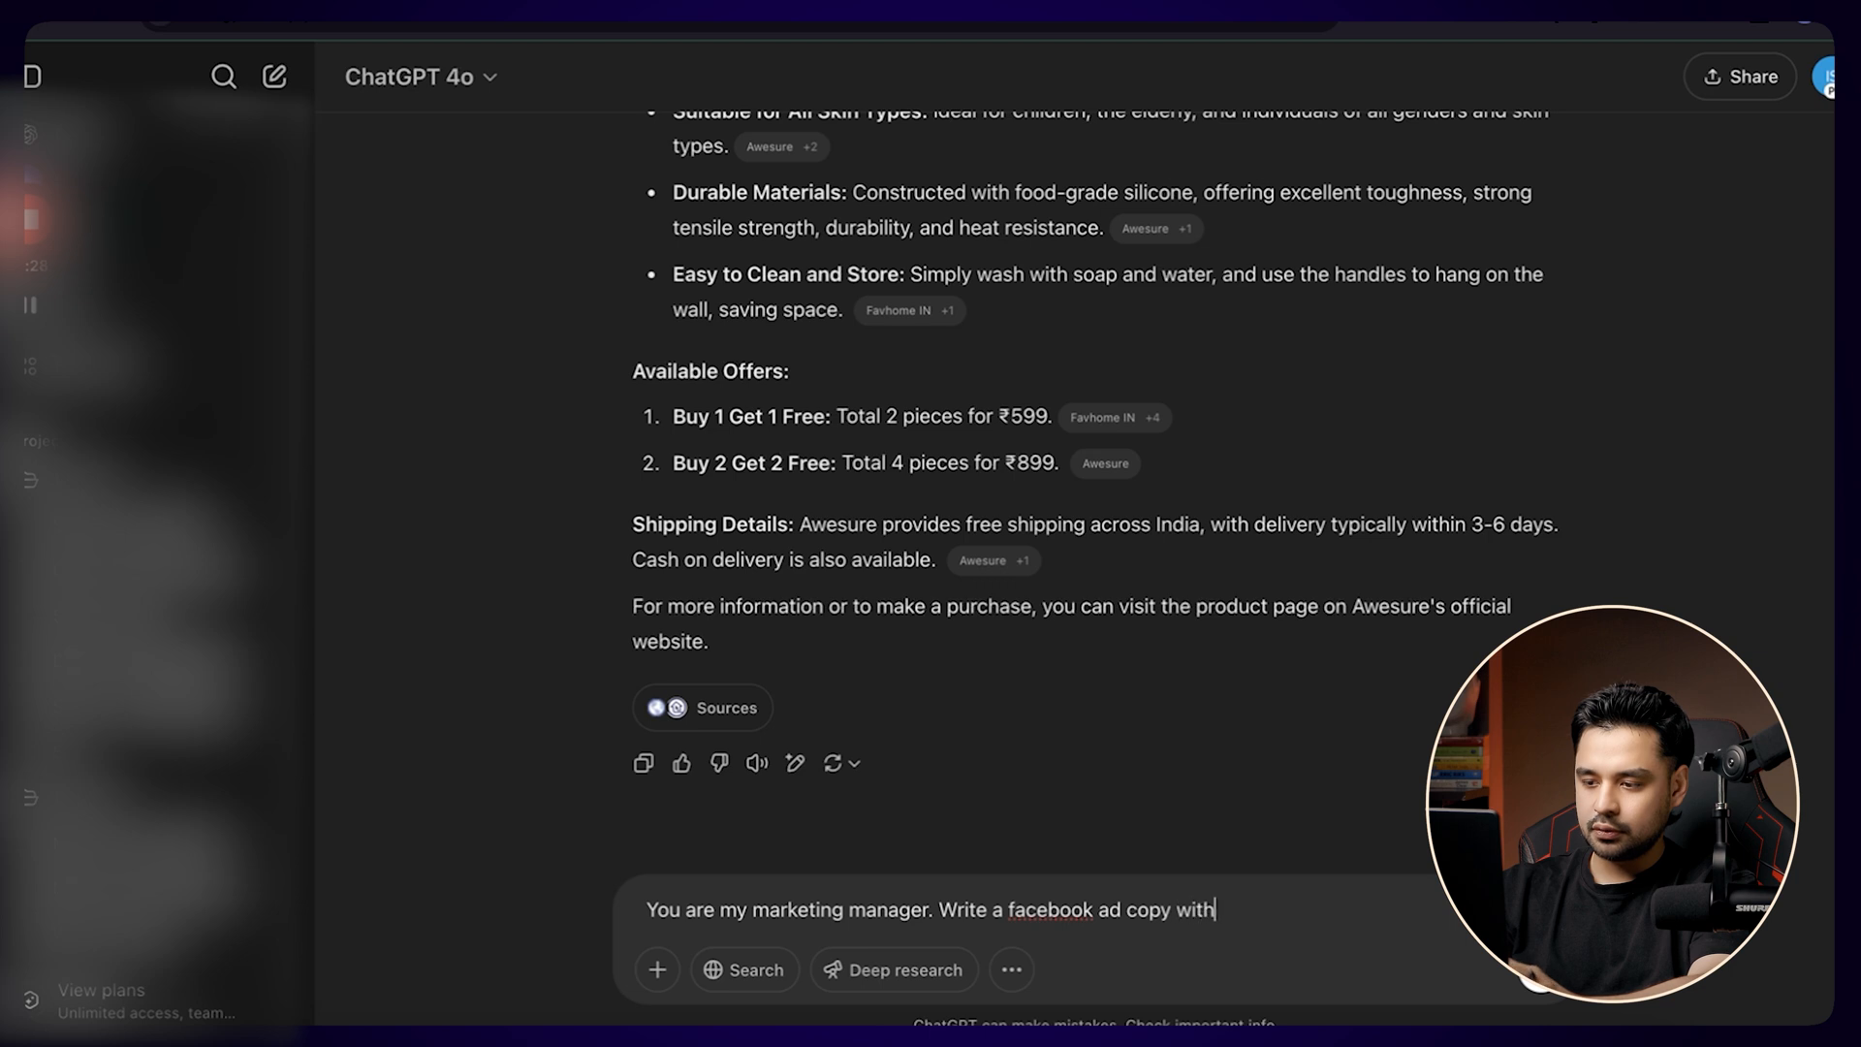
{"action": "type", "text": " a hea"}
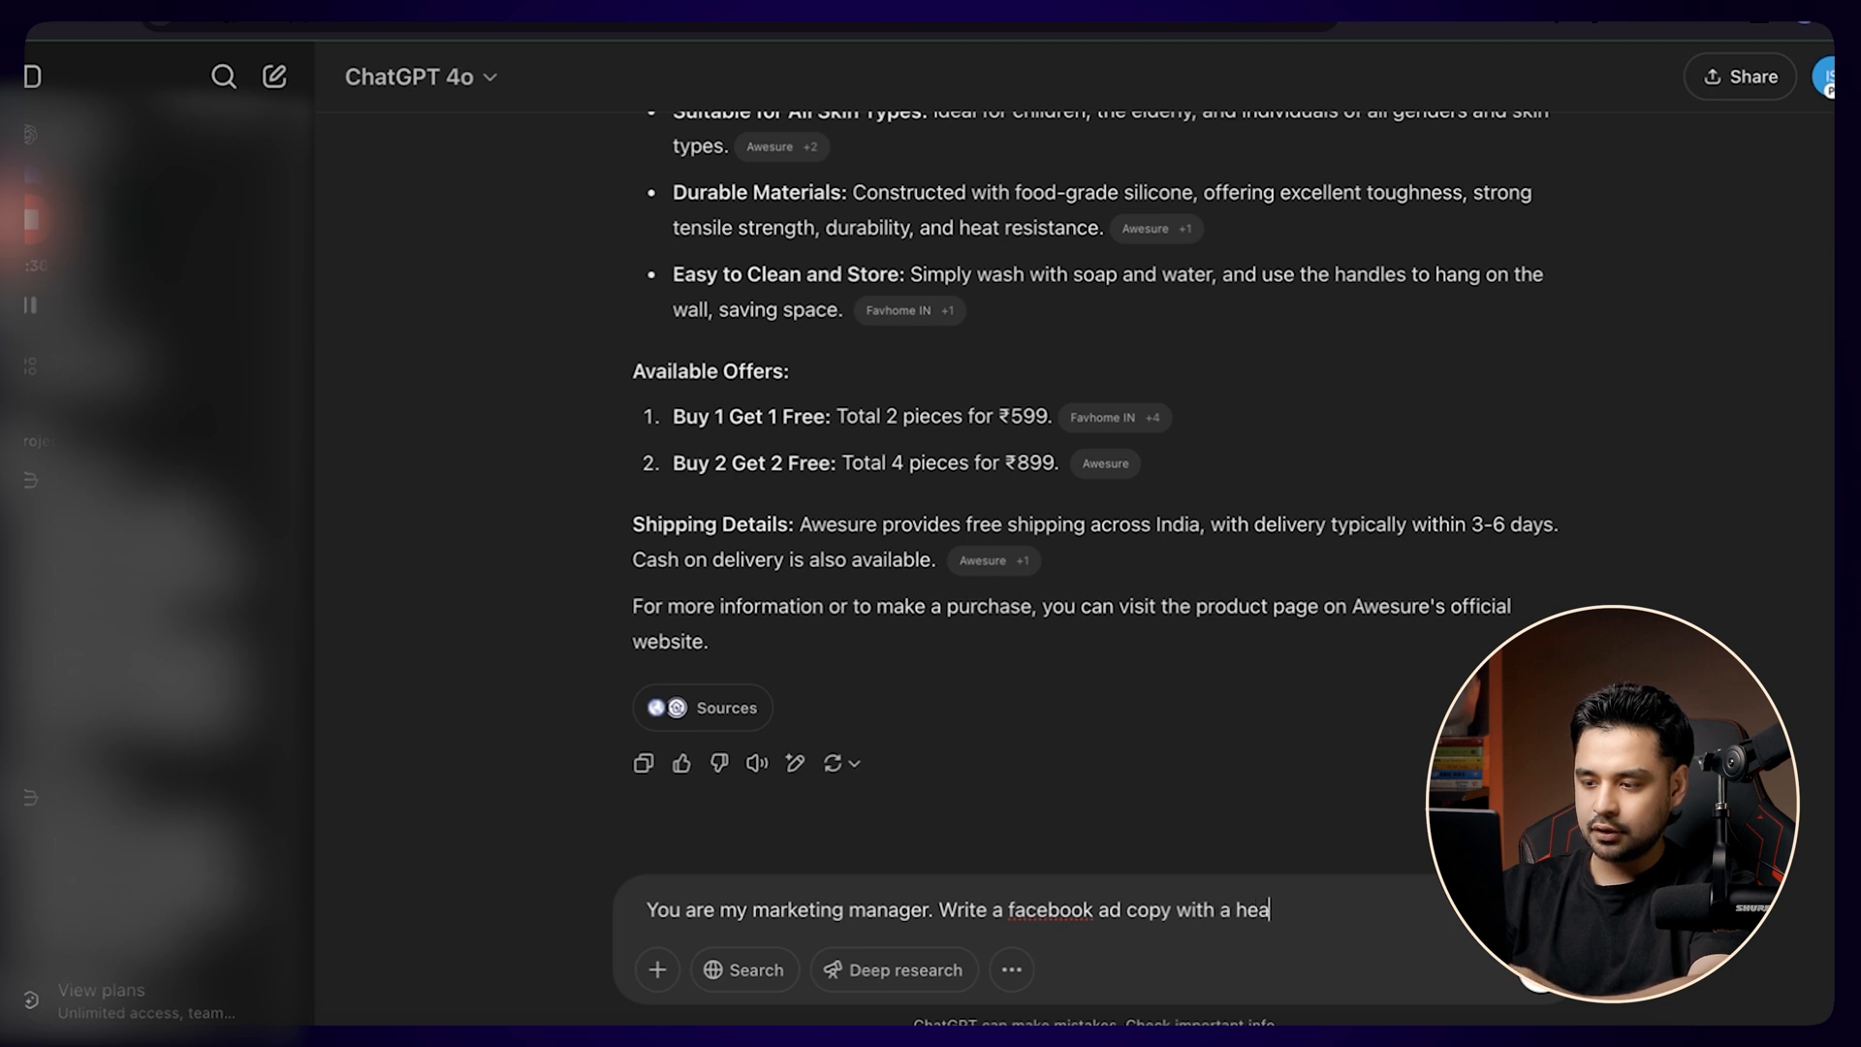
{"action": "type", "text": "dline and description"}
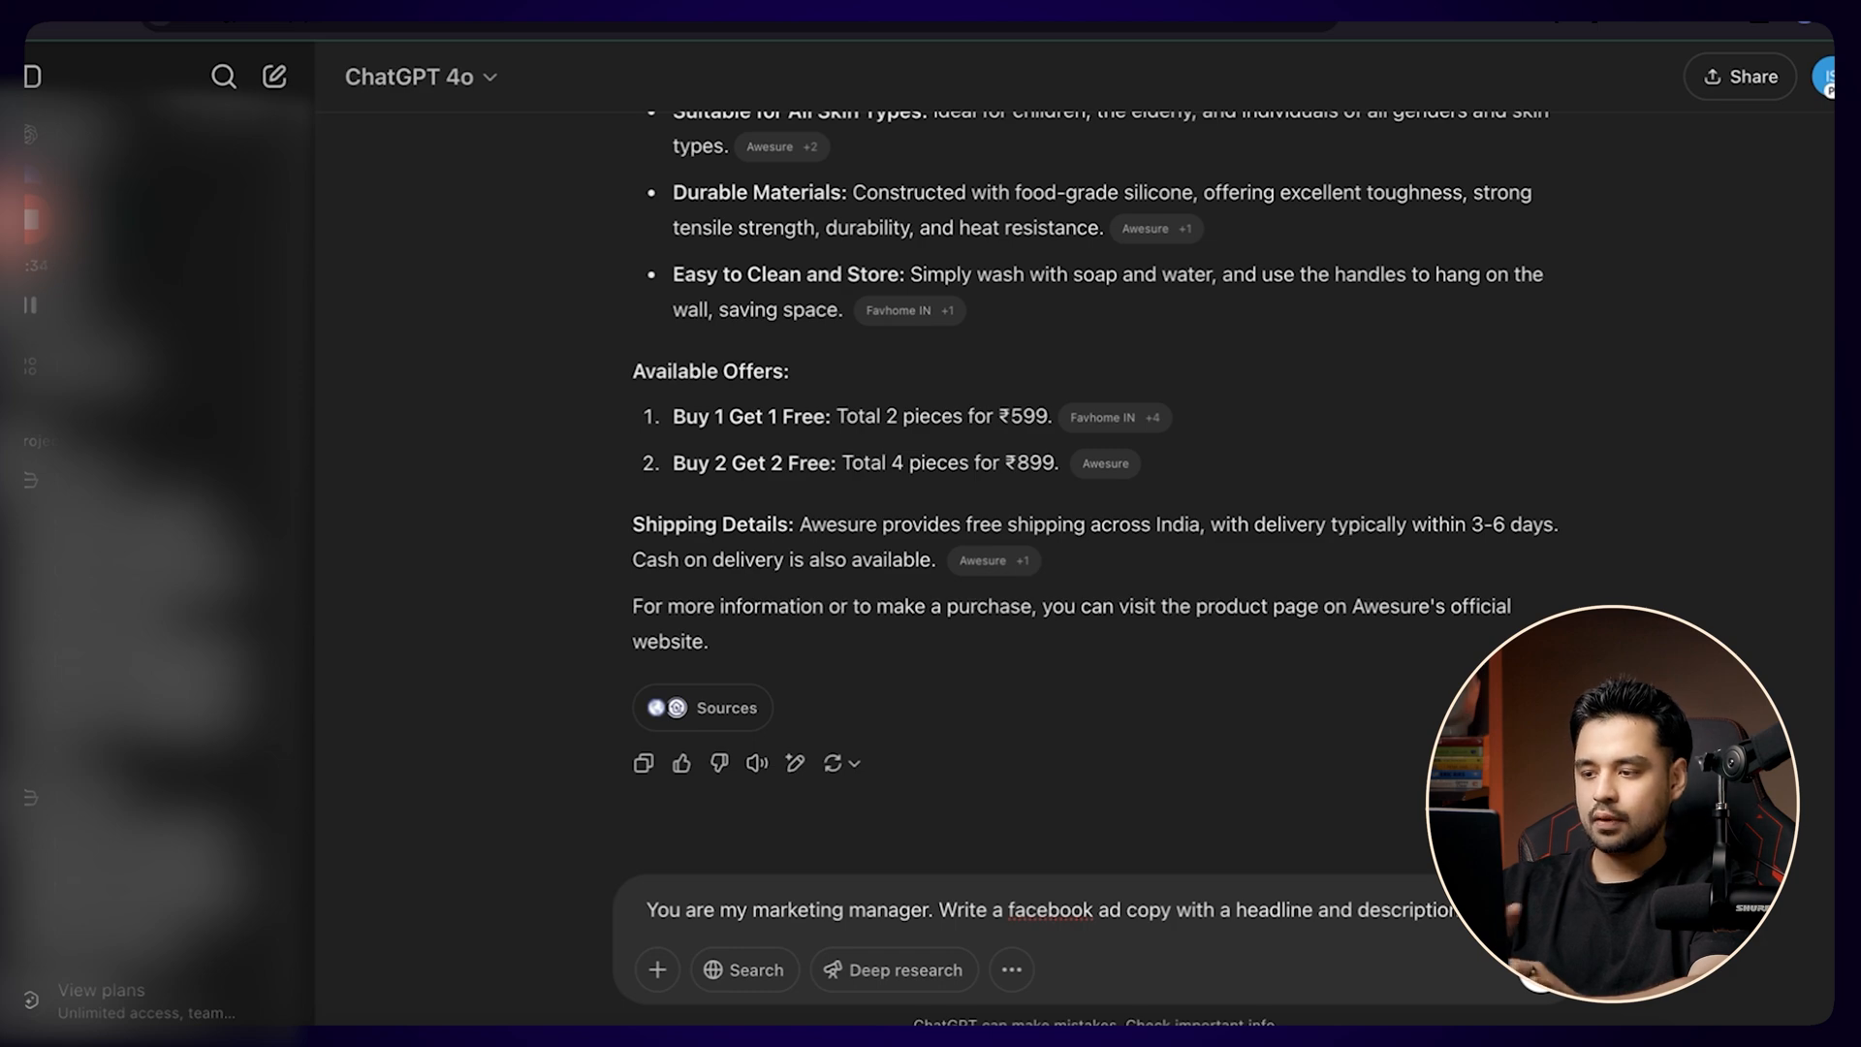
{"action": "type", "text": "."}
{"action": "key", "text": "Return"}
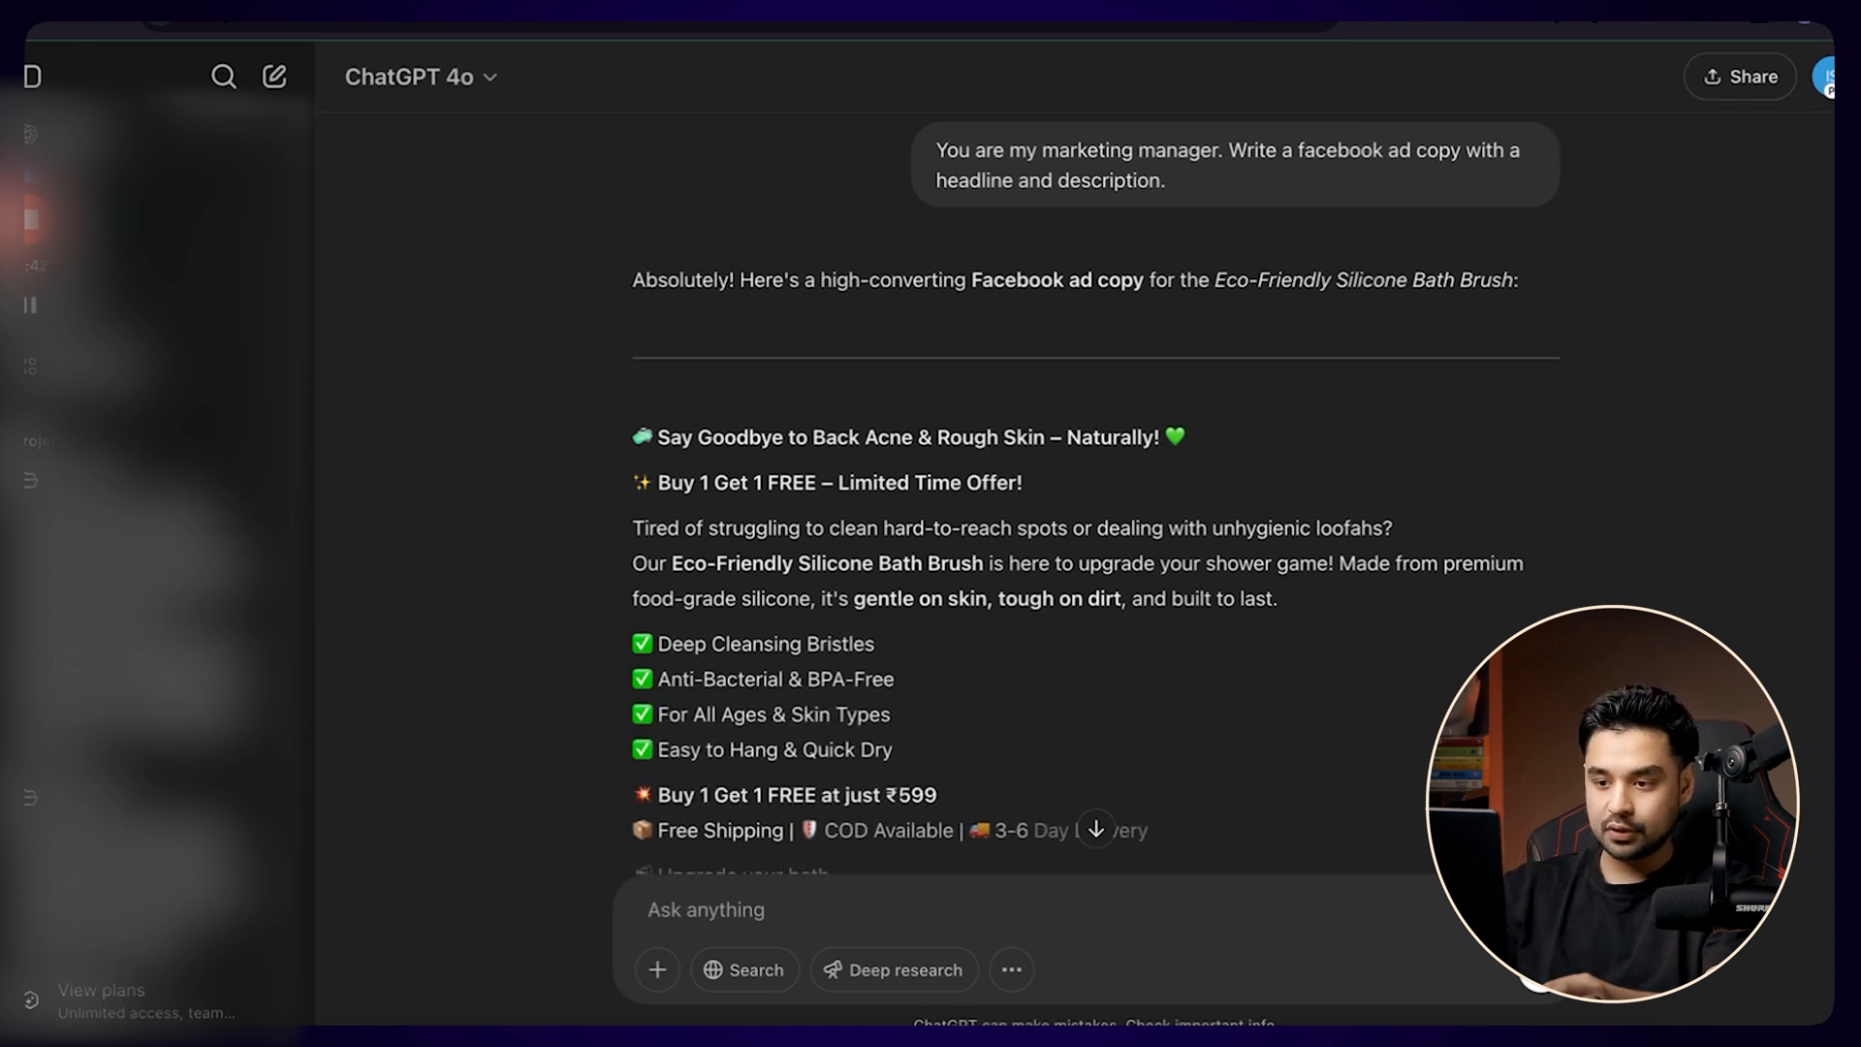
Copy "Say Goodbye to Back Acne & Rough Skin – Naturally!" with its emojis from the ChatGPT reply into the ad's headline in Meta Ads Manager.
{"action": "scroll", "coordinate": [972, 728], "scroll_direction": "down", "scroll_amount": 2}
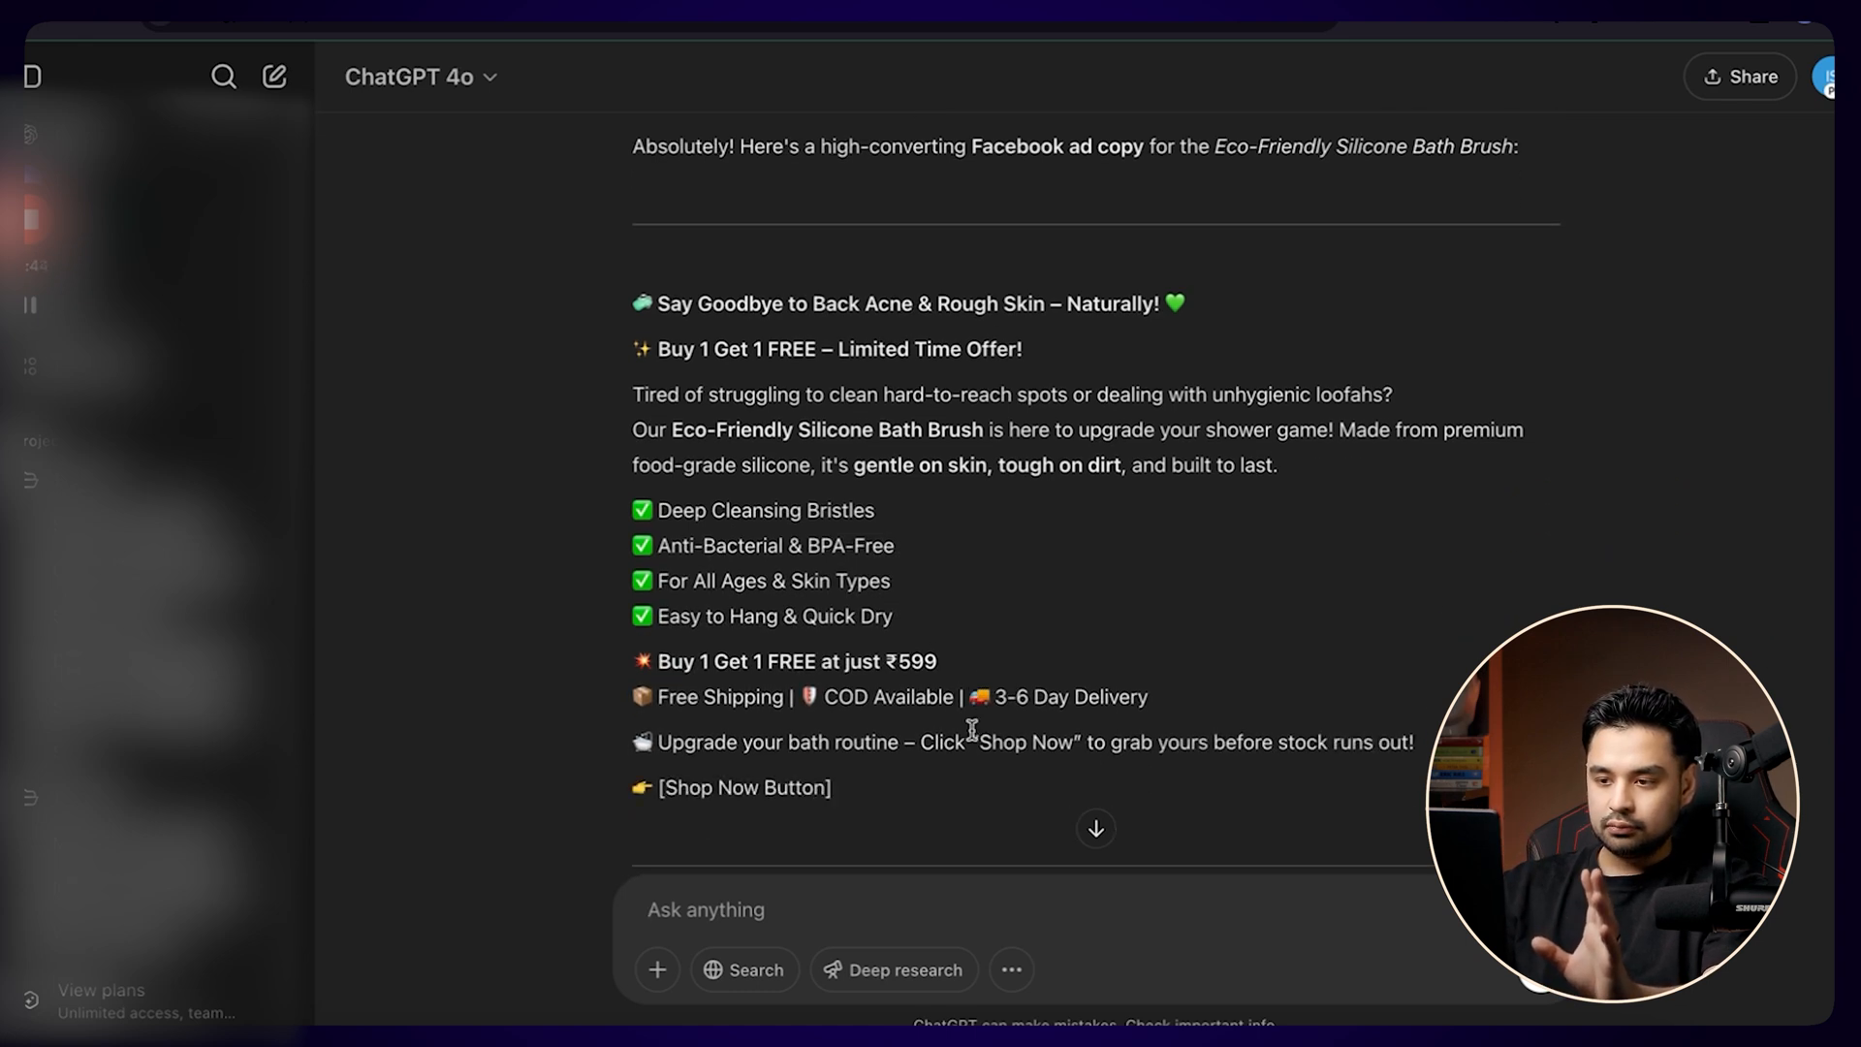
{"action": "scroll", "coordinate": [973, 729], "scroll_direction": "down", "scroll_amount": 1}
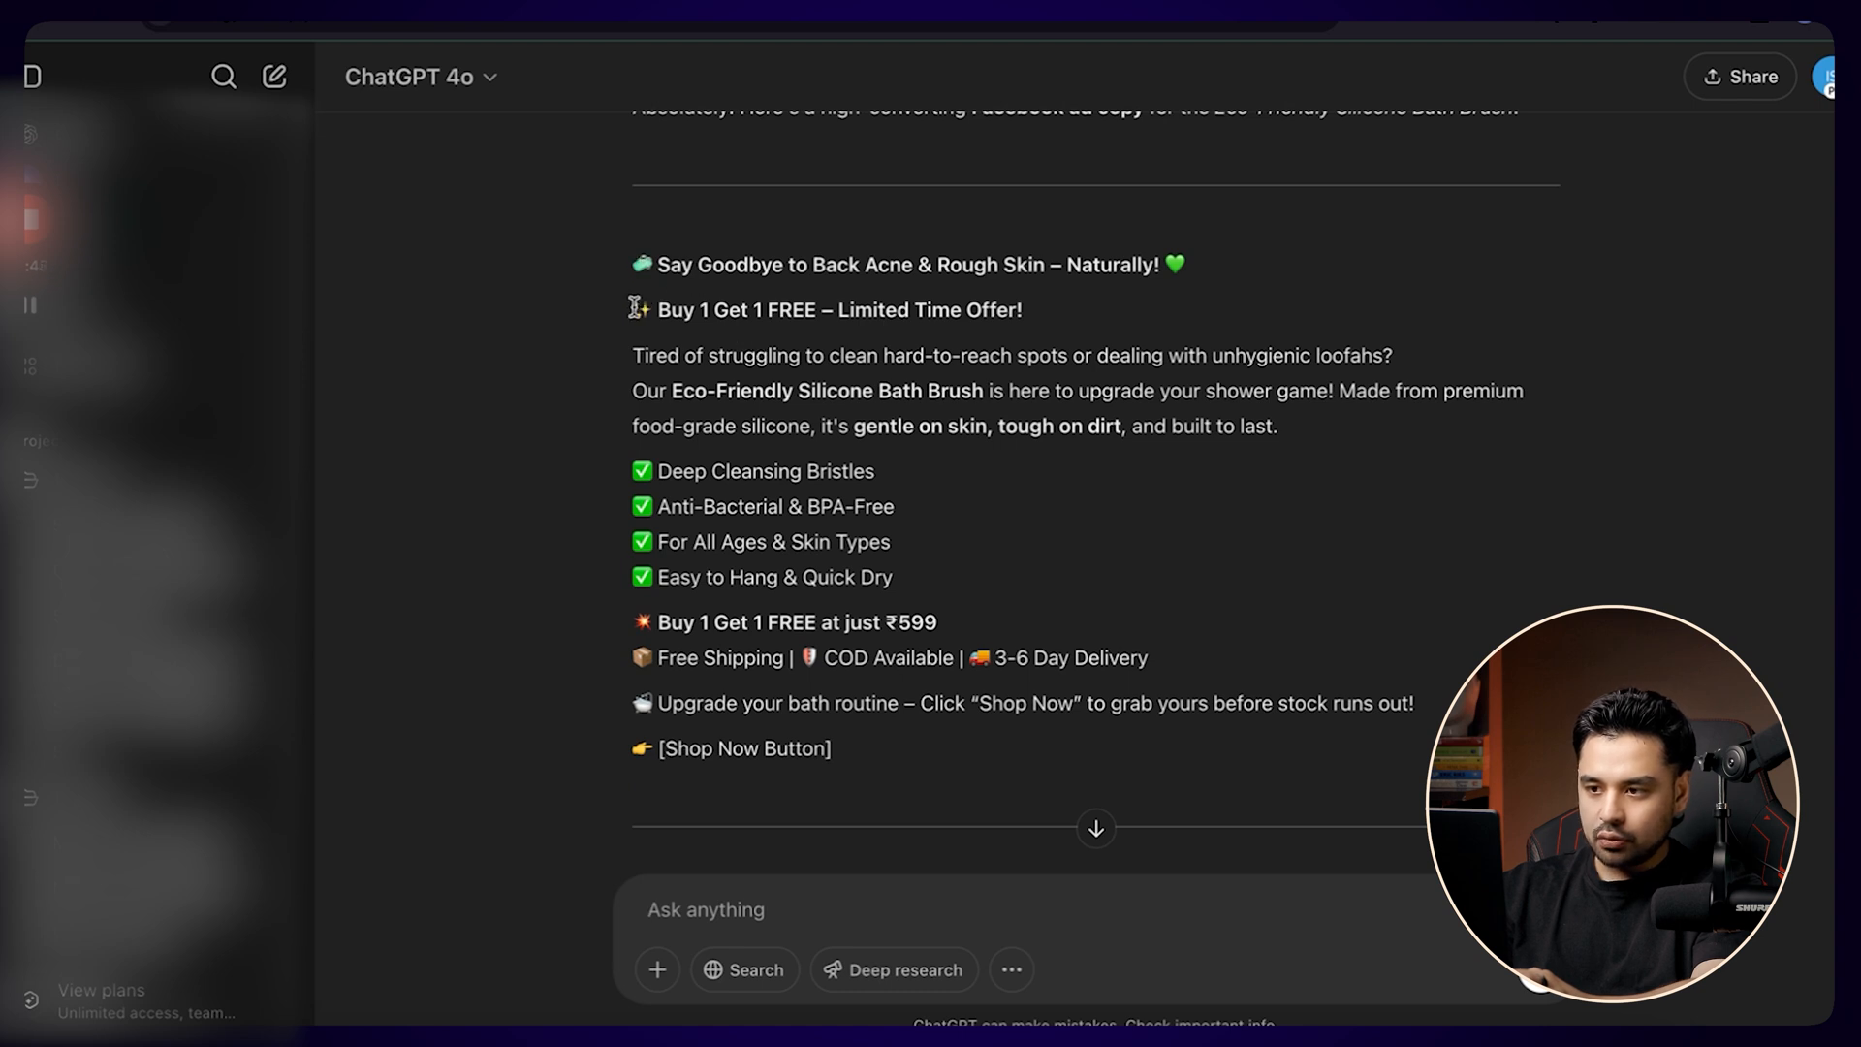
{"action": "left_click_drag", "start_coordinate": [631, 264], "coordinate": [1190, 276]}
{"action": "key", "text": "ctrl+c"}
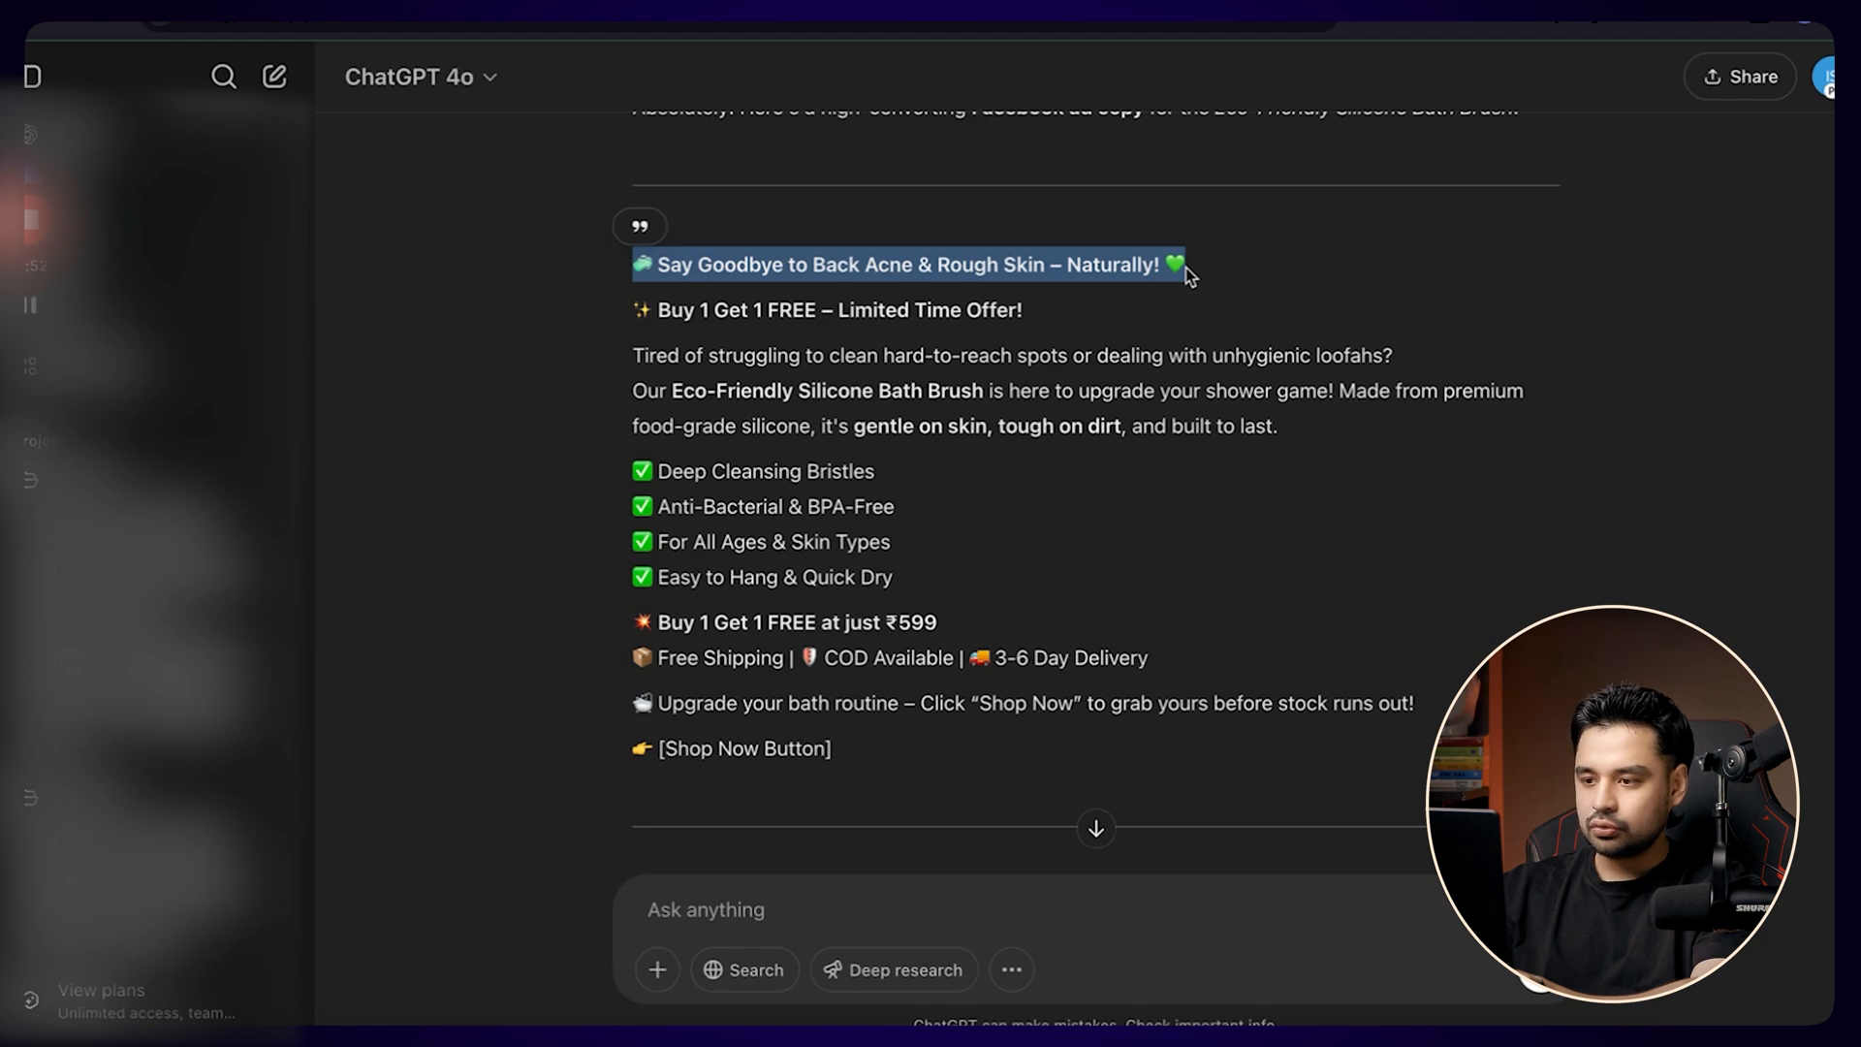
{"action": "key", "text": "ctrl+Right"}
{"action": "left_click", "coordinate": [613, 368]}
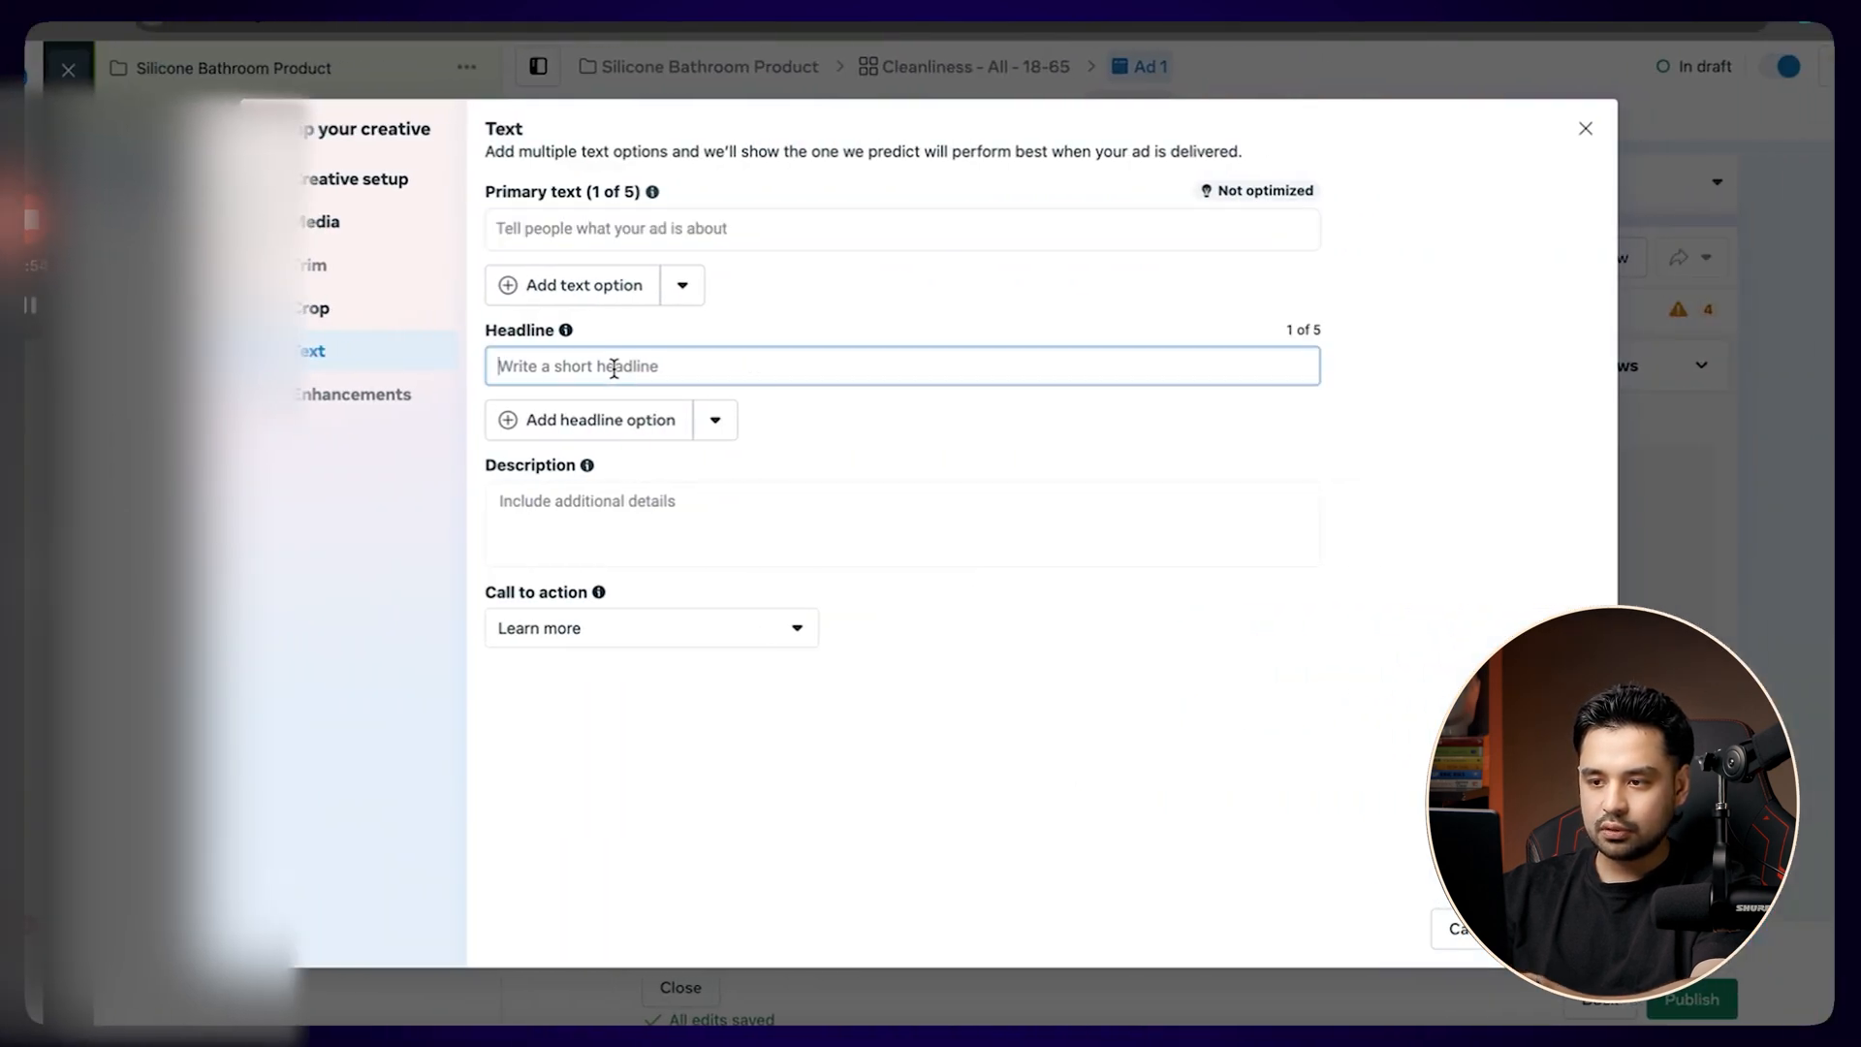
{"action": "key", "text": "ctrl+v"}
Copy the ChatGPT ad copy from "Buy 1 Get 1 FREE – Limited Time Offer!" through "before stock runs out!" into the ad's primary text.
{"action": "key", "text": "ctrl+Left"}
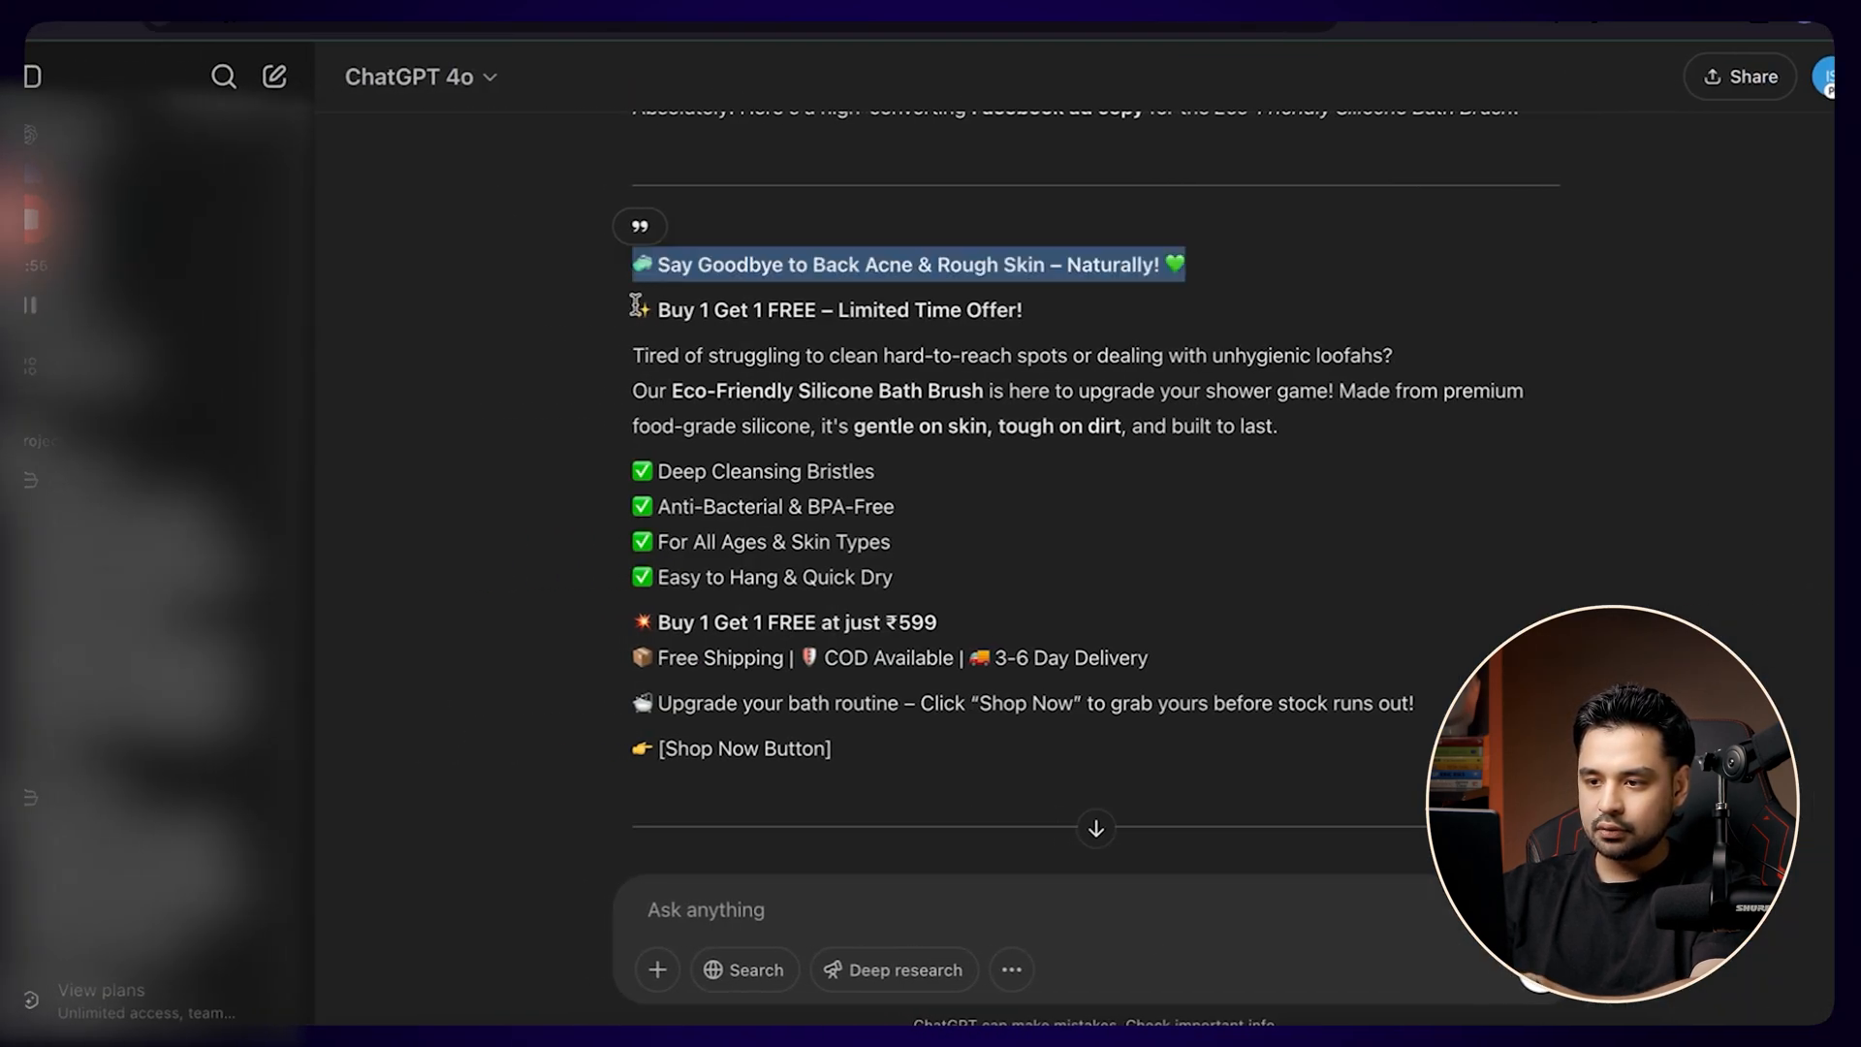
{"action": "left_click_drag", "start_coordinate": [635, 306], "coordinate": [1421, 710]}
{"action": "key", "text": "ctrl+Right"}
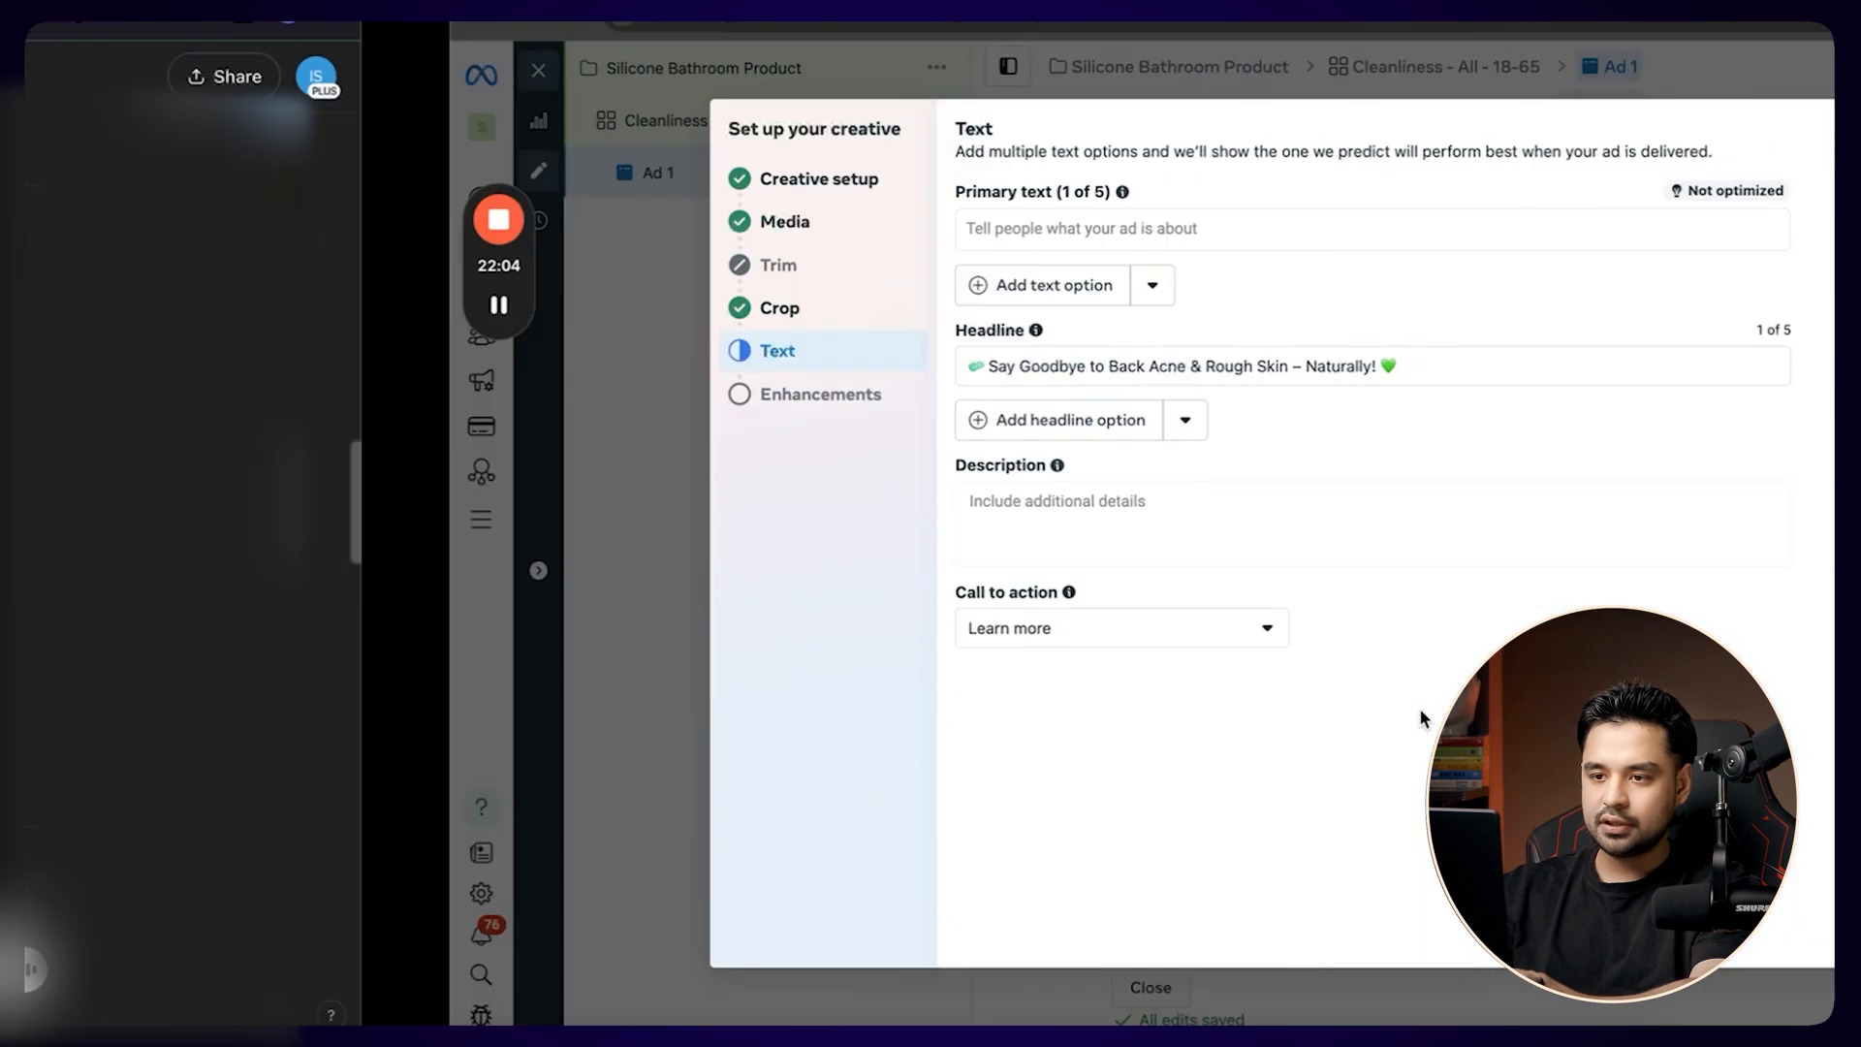
{"action": "left_click", "coordinate": [613, 229]}
{"action": "type", "text": "✨ Buy 1 Get 1 FREE – Limited Time Offer!  Tired of struggling to clean hard-to-reach spots or dealing with unhygienic loofahs? Our Eco-Friendly Silicone Bath Brush is here to upgrade your shower game! Made from premium food-grade silicone, it's gentle on skin, tough on dirt, and built to last.  ✅ Deep Cleansing Bristles ✅ Anti-Bacterial & BPA-Free ✅ For All Ages & Skin Types ✅ Easy to Hang & Quick Dry  💥 Buy 1 Get 1 FREE at just ₹599 📦 Free Shipping | 💰 COD Available | 🚚 3-6 Day Delivery  🛁 Upgrade your bath routine – Click \"Shop Now\" to grab yours before stock runs out!"}
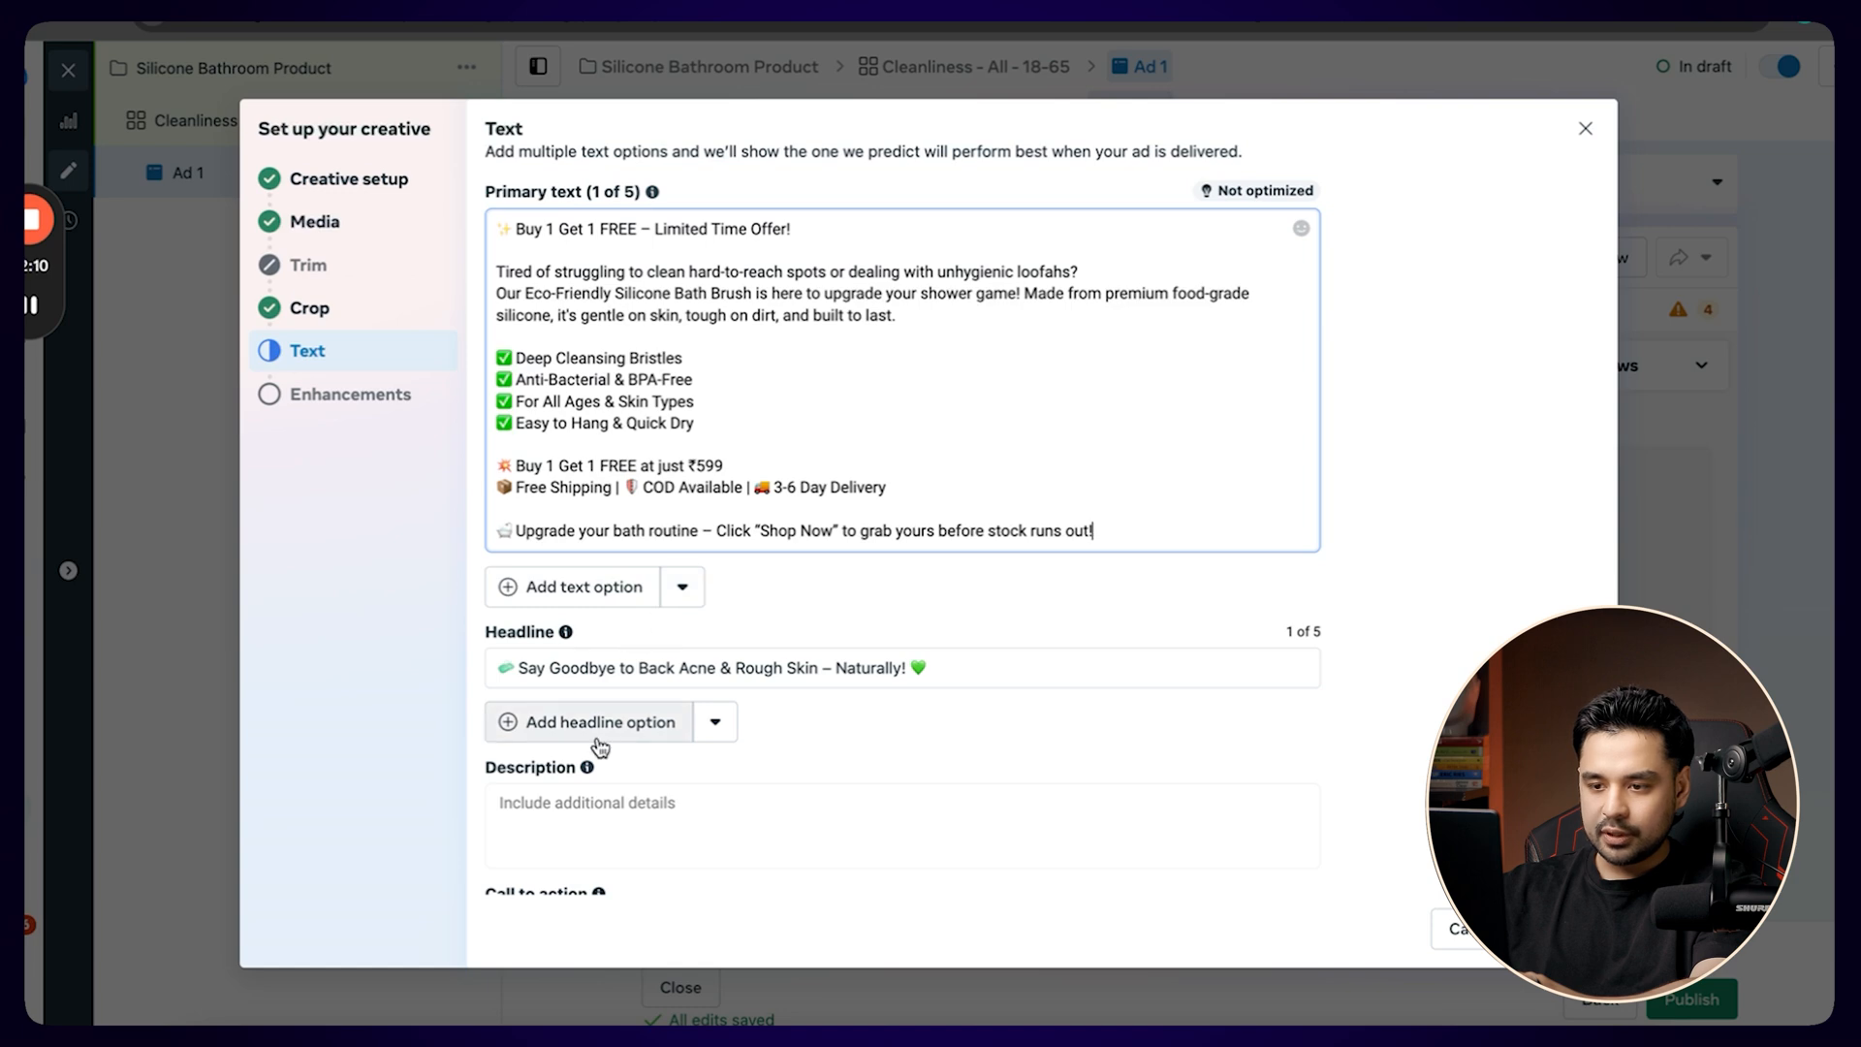
Review the Advantage+ generated text variations offered for the ad's primary text and headline.
{"action": "left_click", "coordinate": [576, 806]}
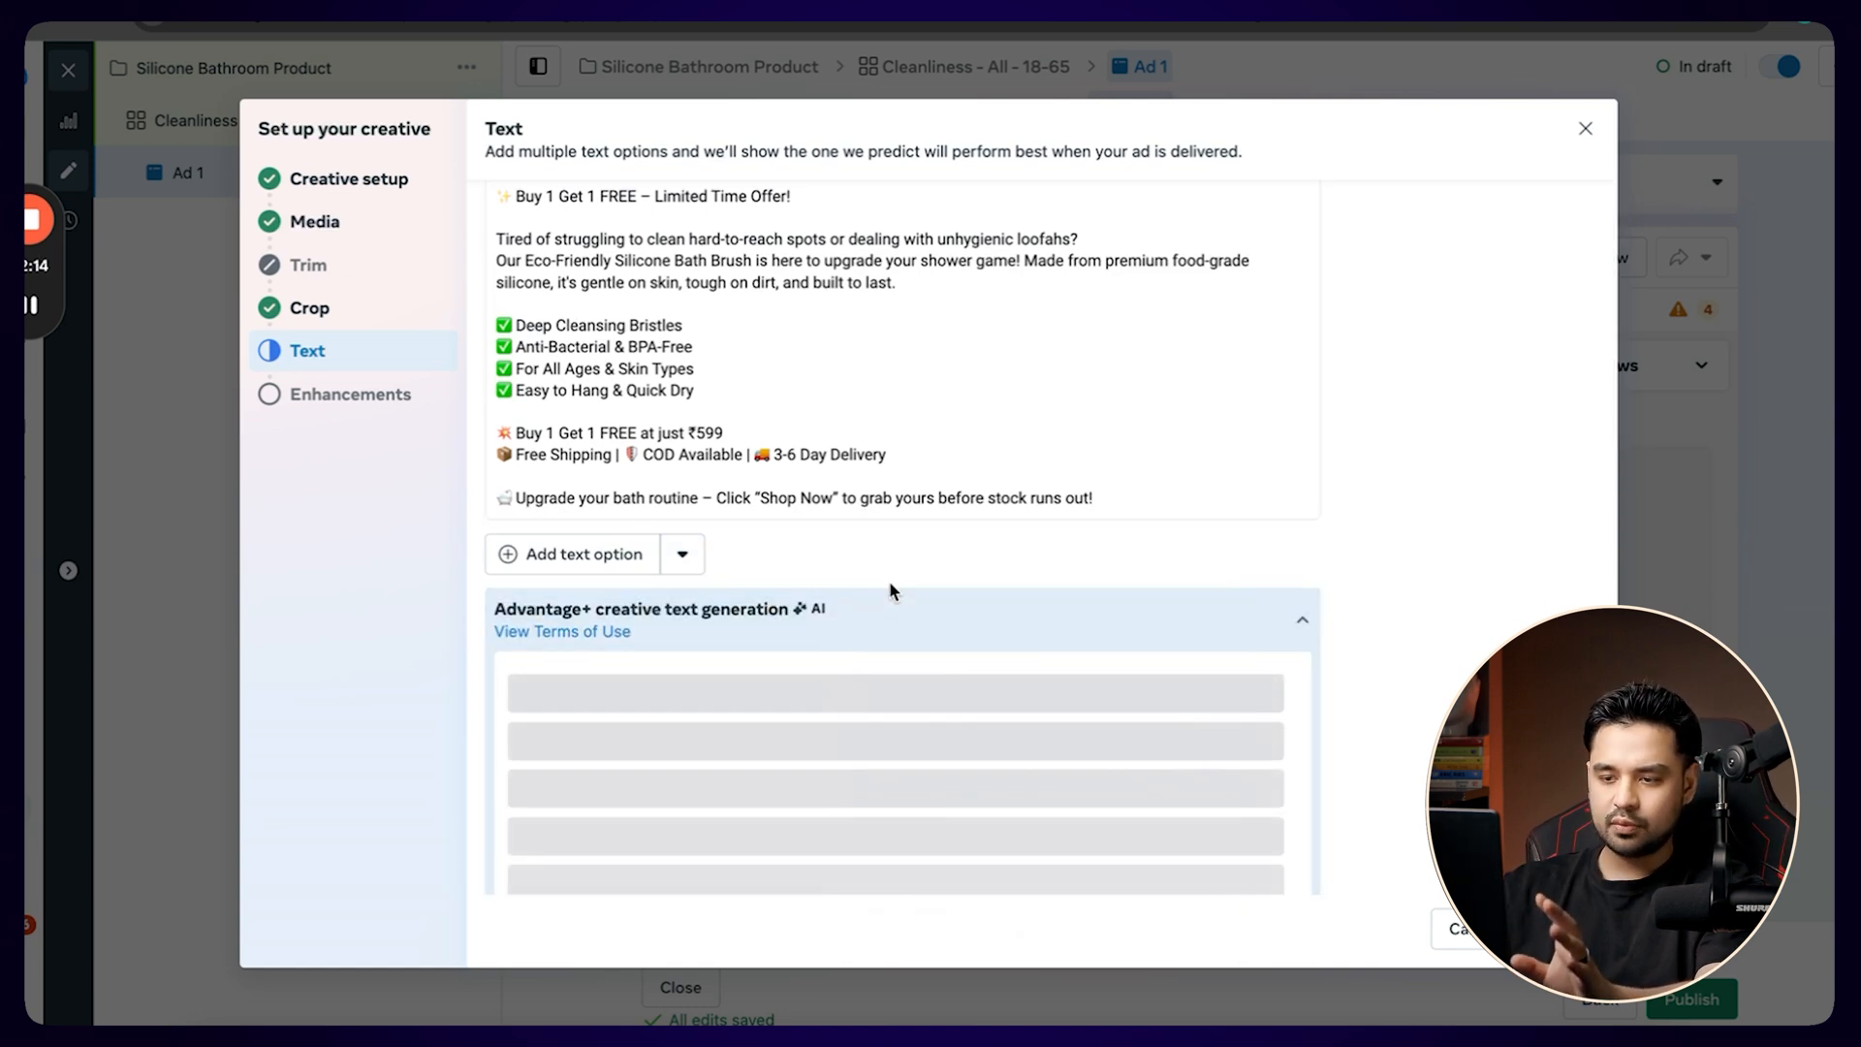
{"action": "scroll", "coordinate": [889, 584], "scroll_direction": "down", "scroll_amount": 3}
{"action": "scroll", "coordinate": [889, 585], "scroll_direction": "down", "scroll_amount": 5}
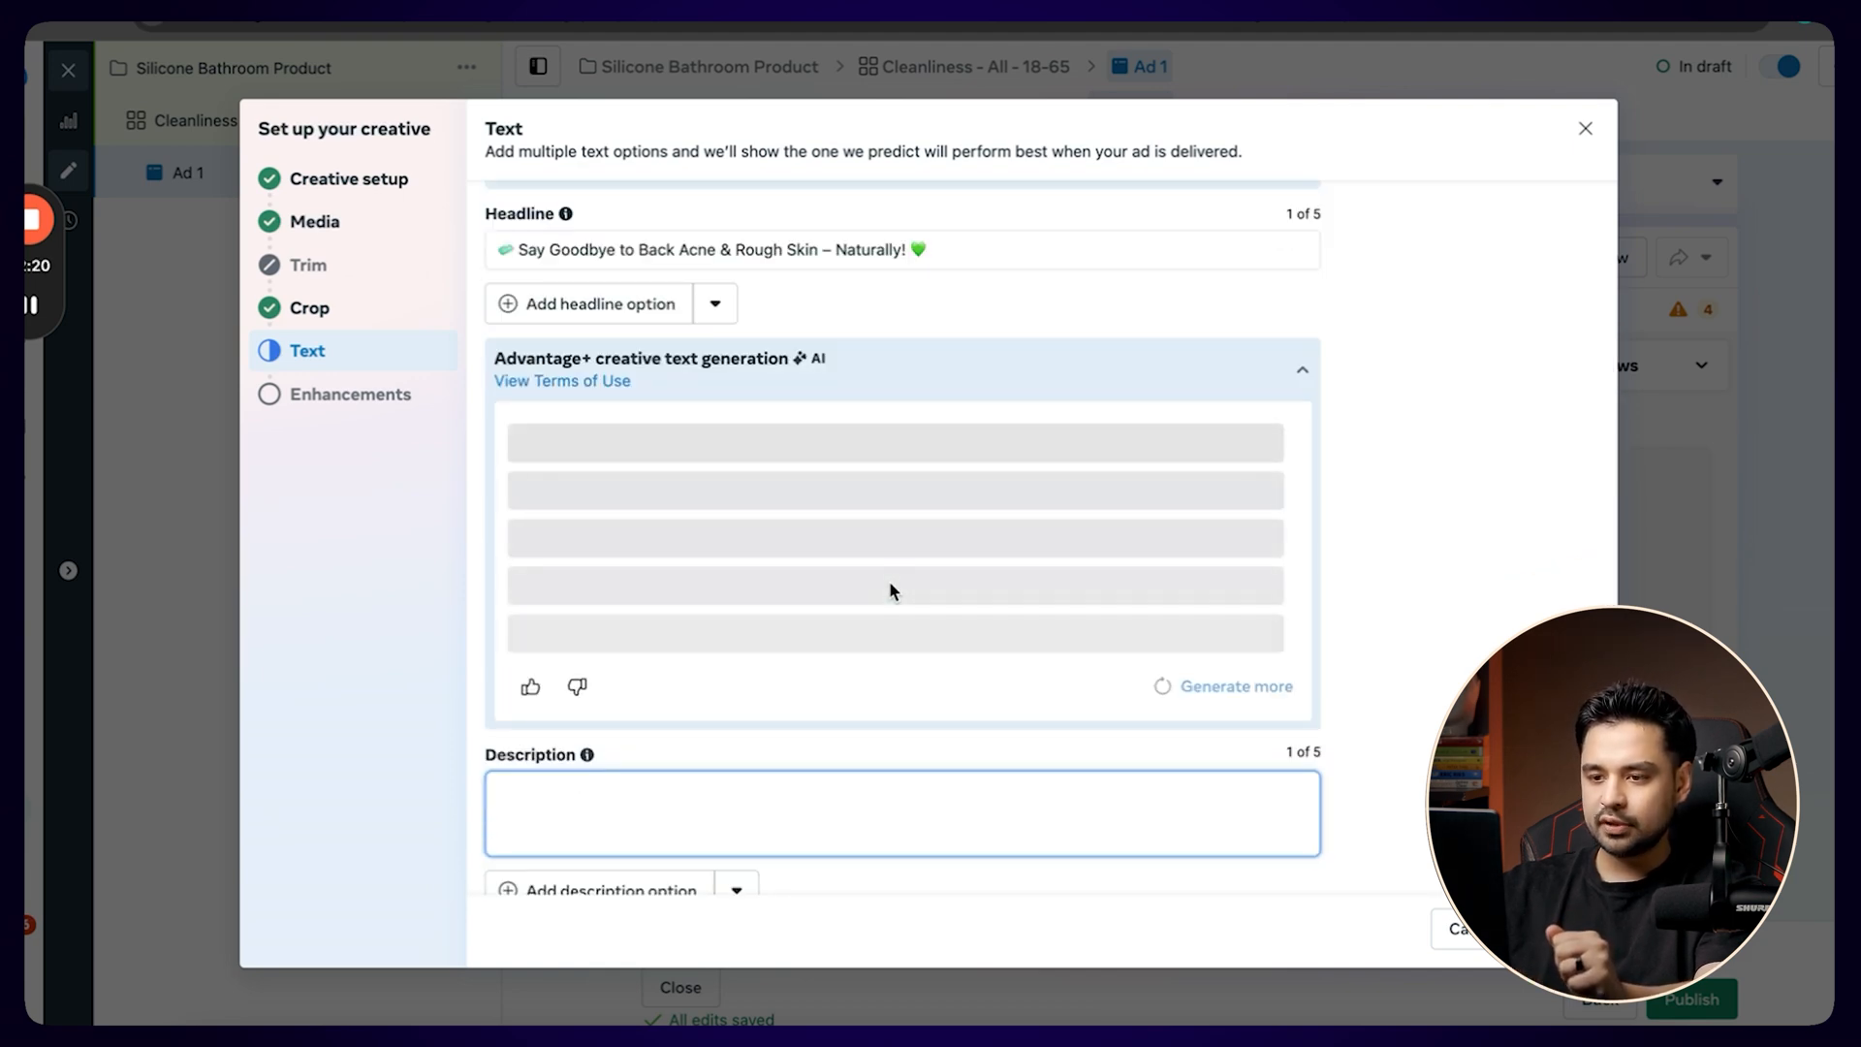
{"action": "key", "text": "ctrl+Left"}
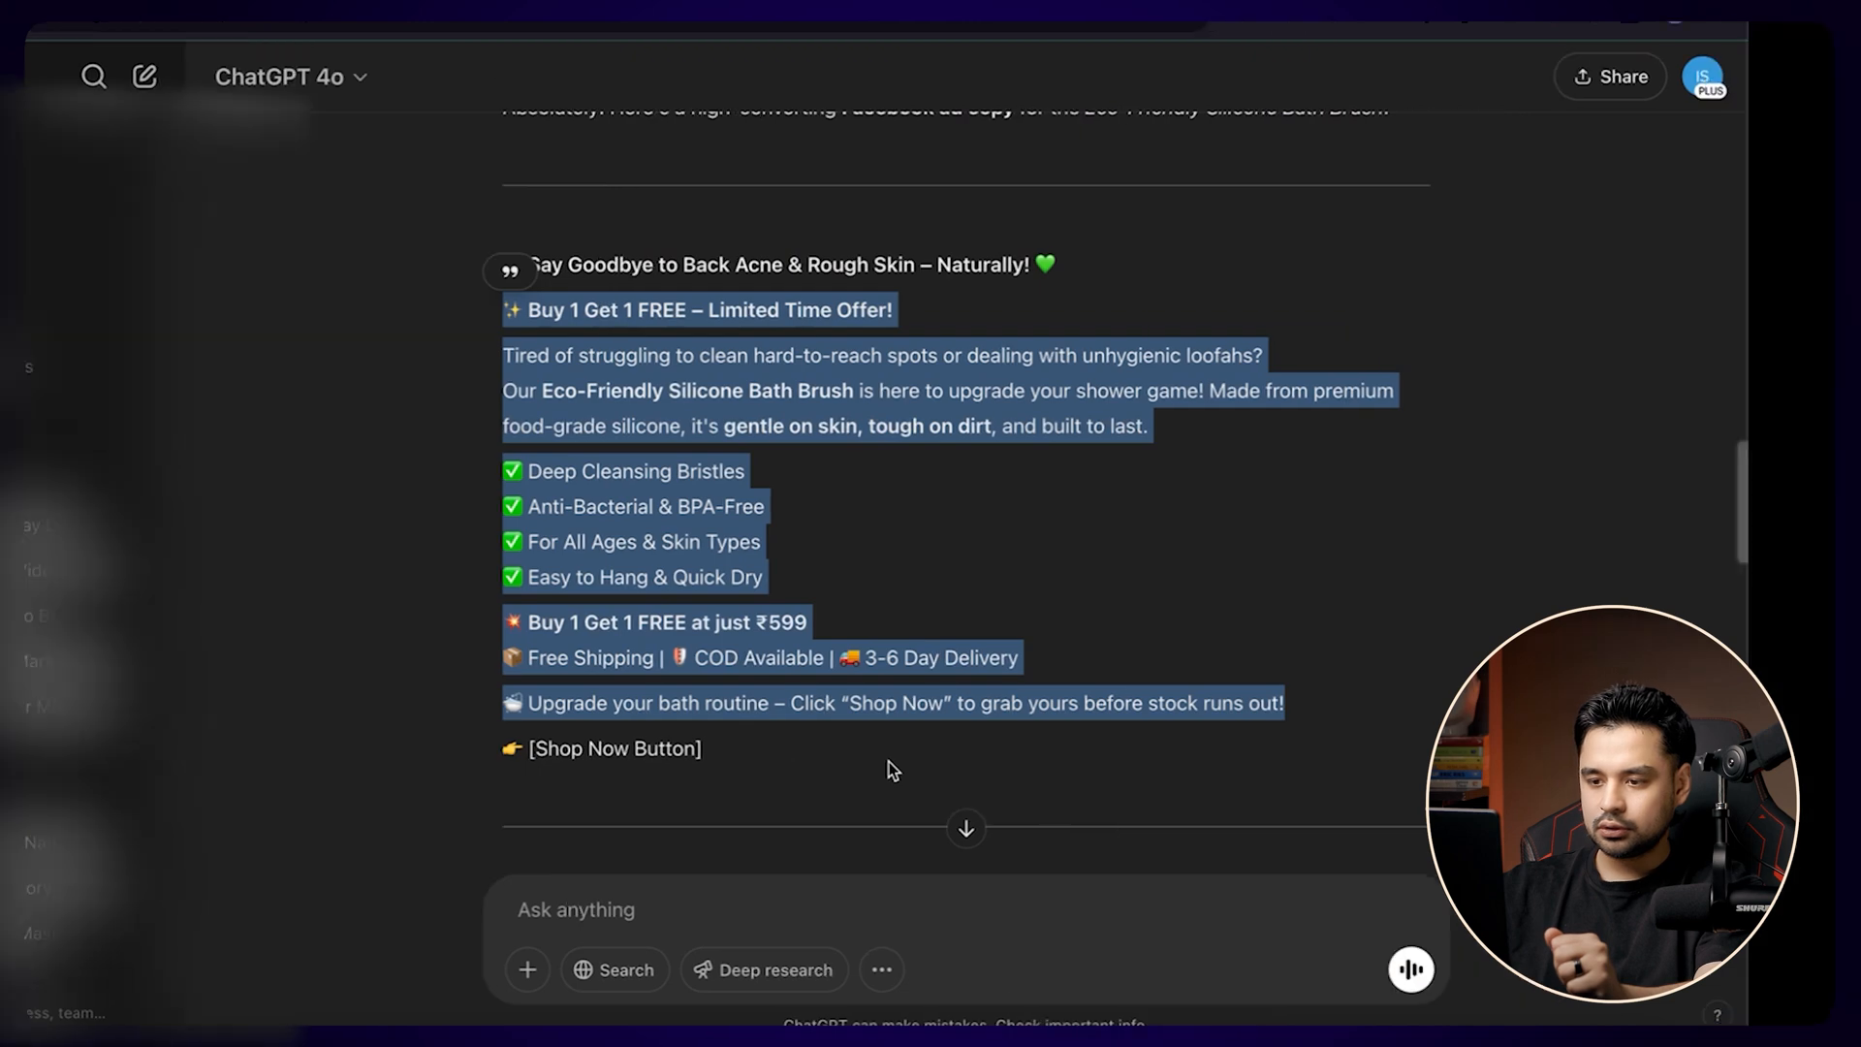
{"action": "key", "text": "ctrl+Right"}
{"action": "scroll", "coordinate": [1145, 578], "scroll_direction": "up", "scroll_amount": 10}
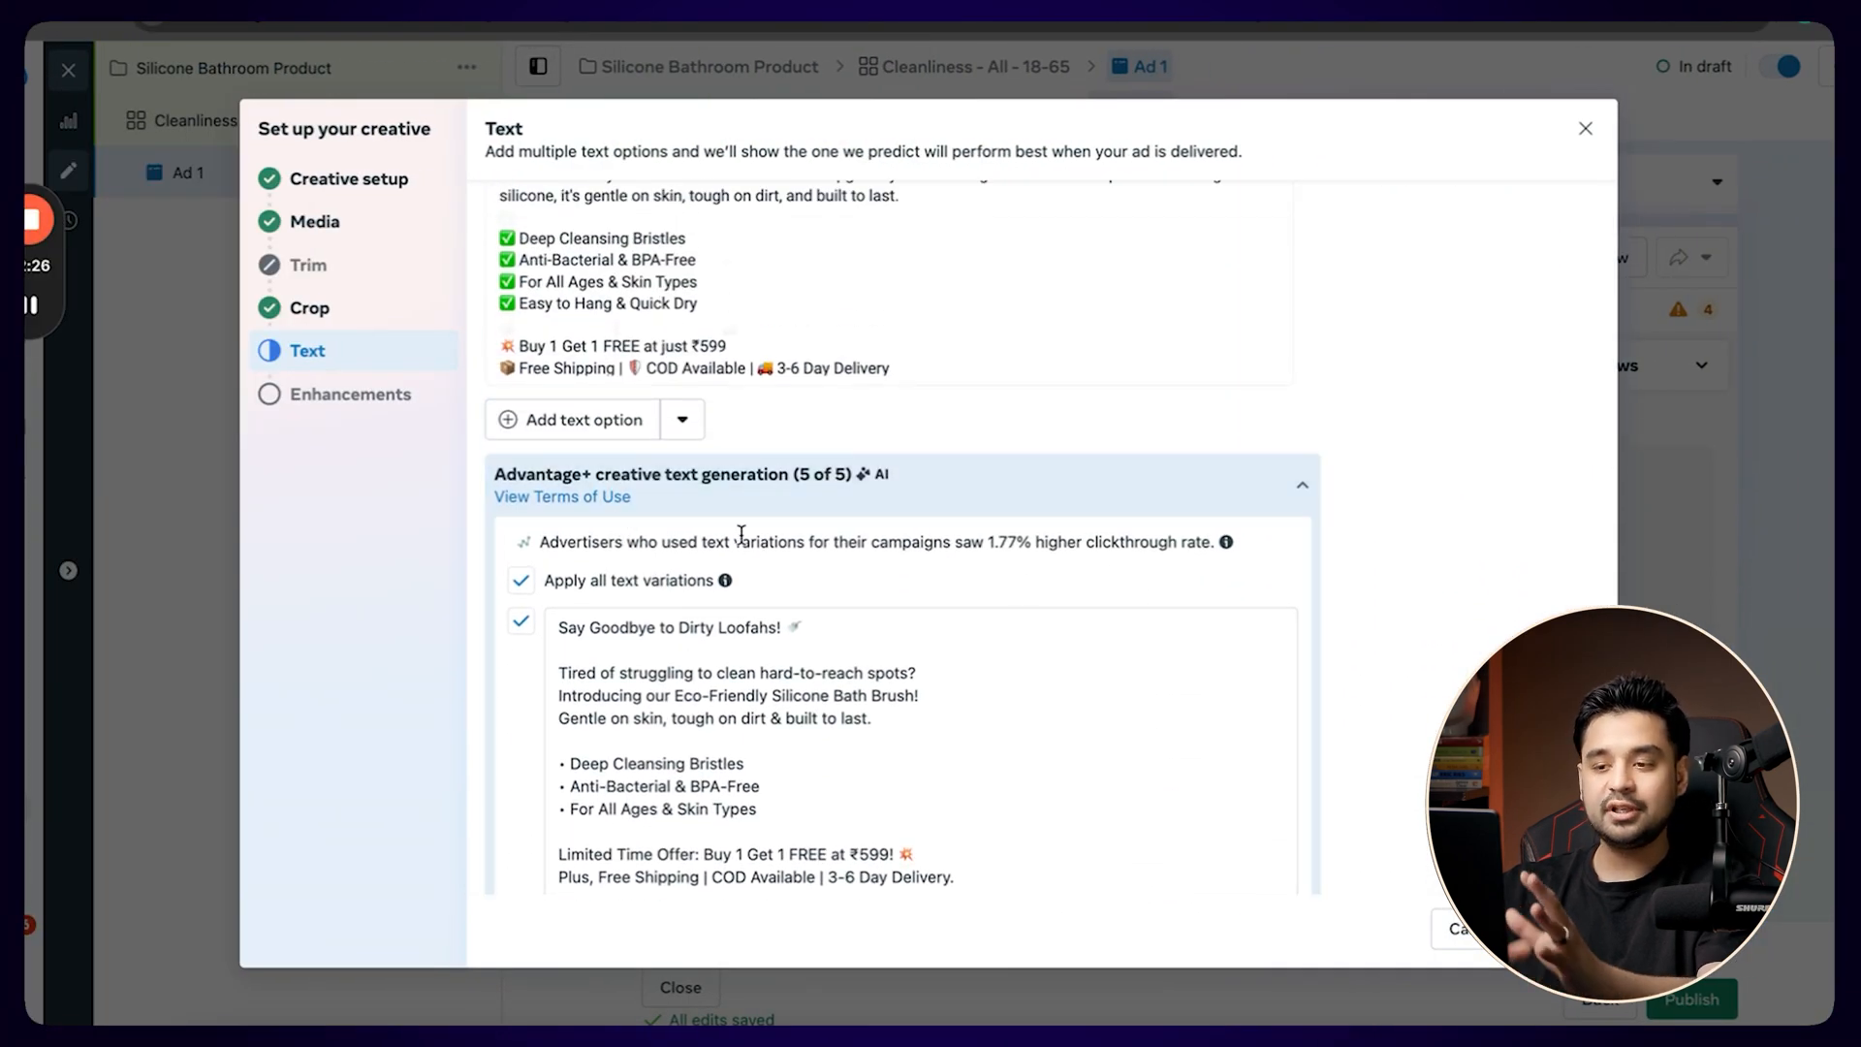
{"action": "scroll", "coordinate": [727, 570], "scroll_direction": "down", "scroll_amount": 1}
{"action": "mouse_move", "coordinate": [726, 562]}
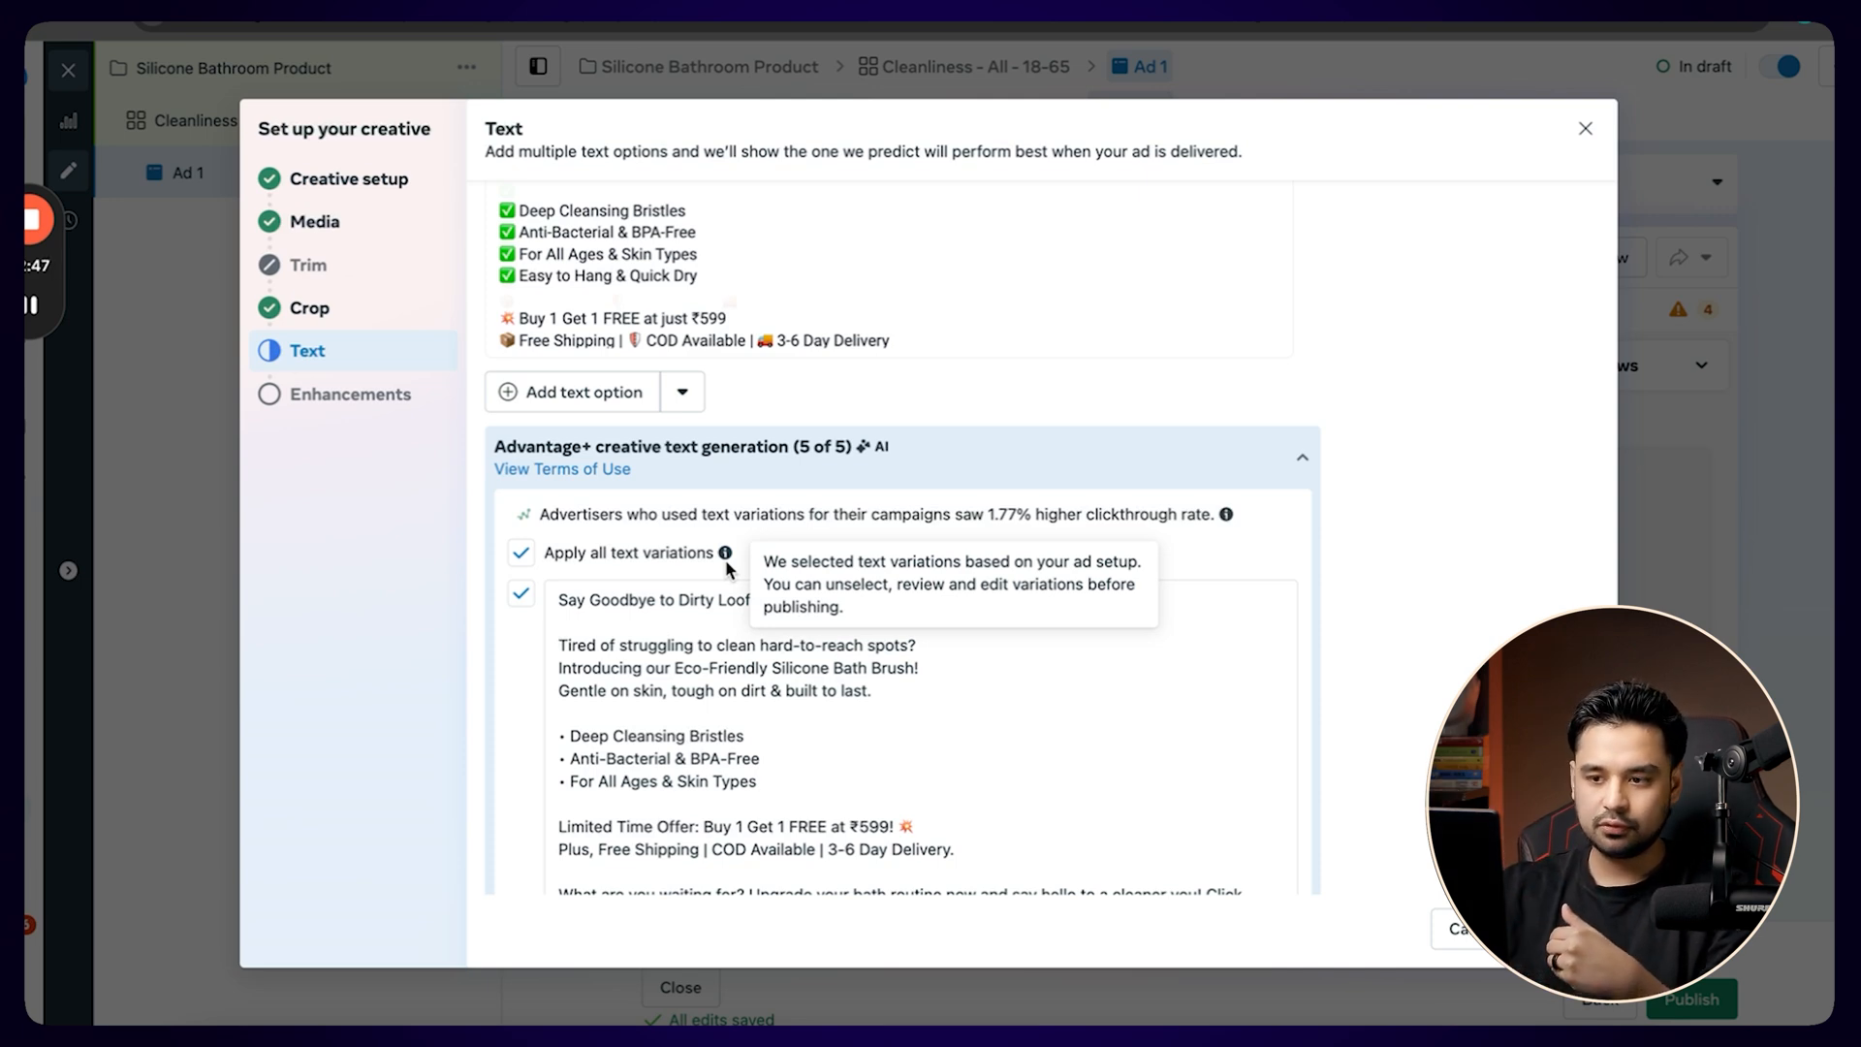
{"action": "scroll", "coordinate": [729, 568], "scroll_direction": "up", "scroll_amount": 2}
{"action": "scroll", "coordinate": [725, 485], "scroll_direction": "down", "scroll_amount": 5}
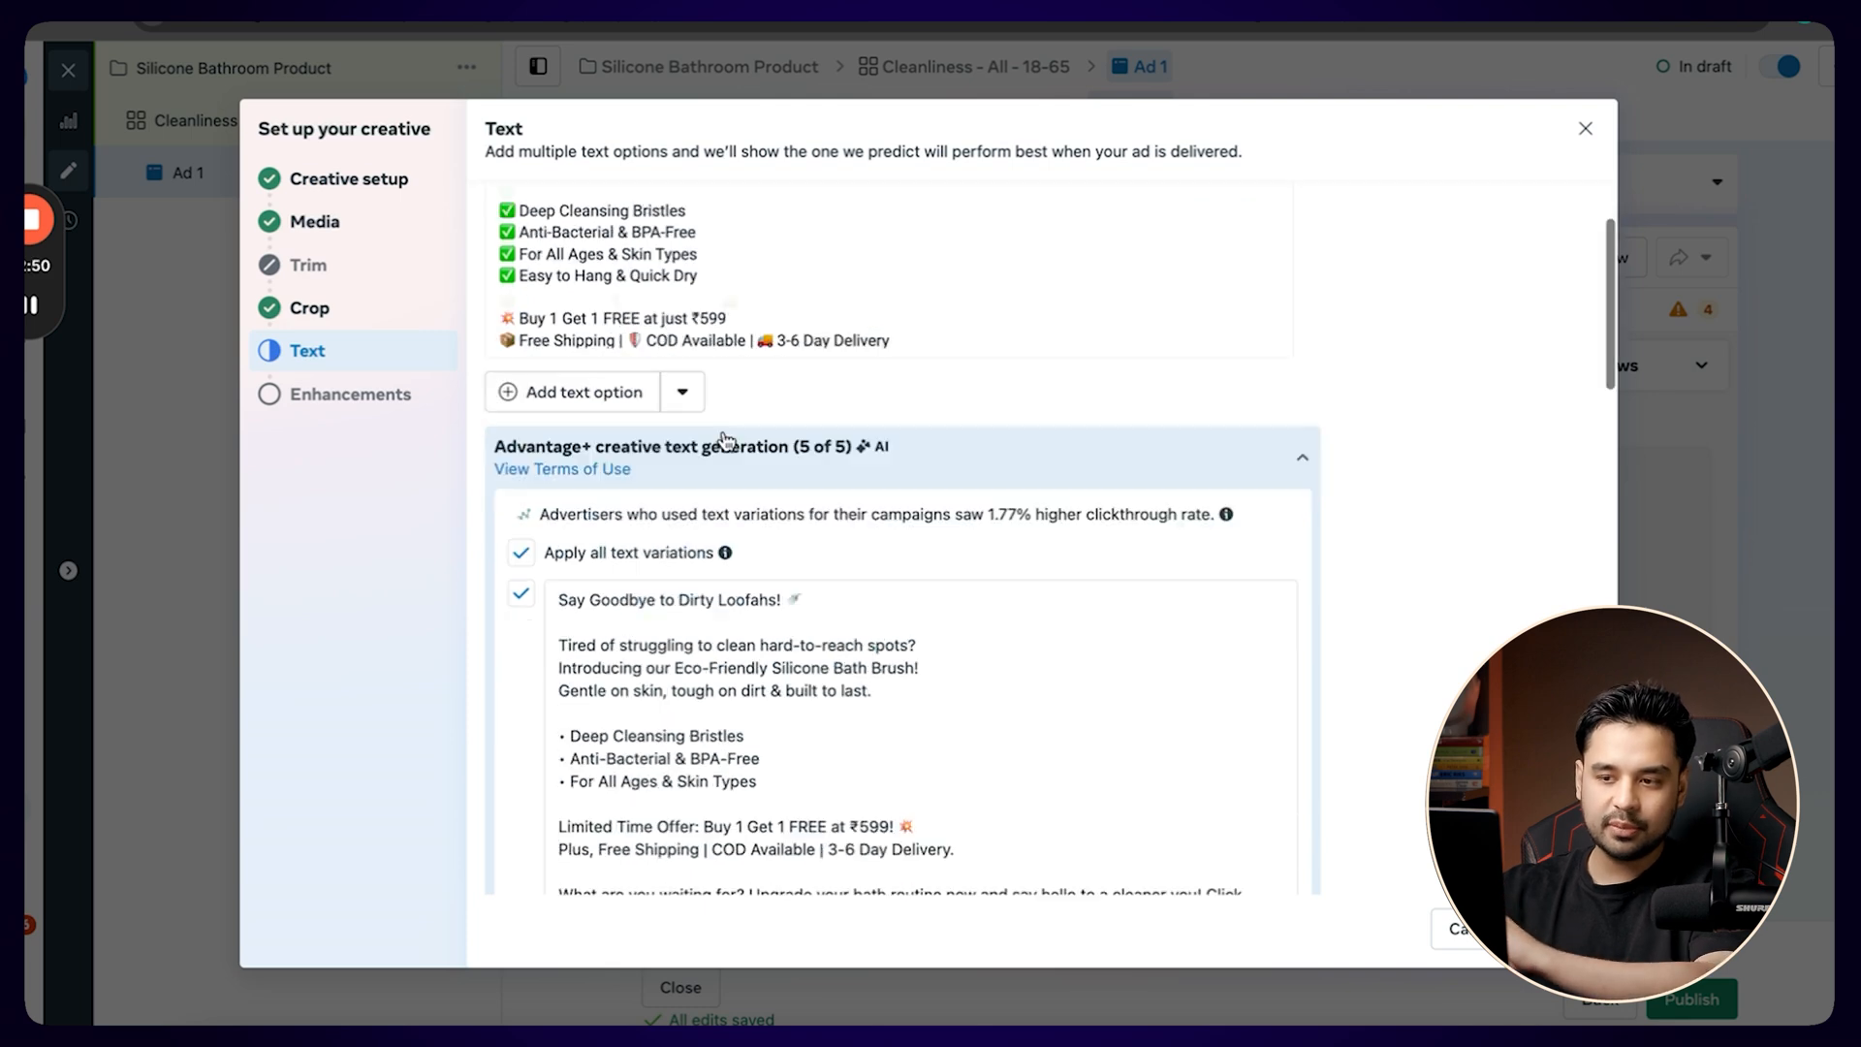
{"action": "scroll", "coordinate": [736, 417], "scroll_direction": "down", "scroll_amount": 4}
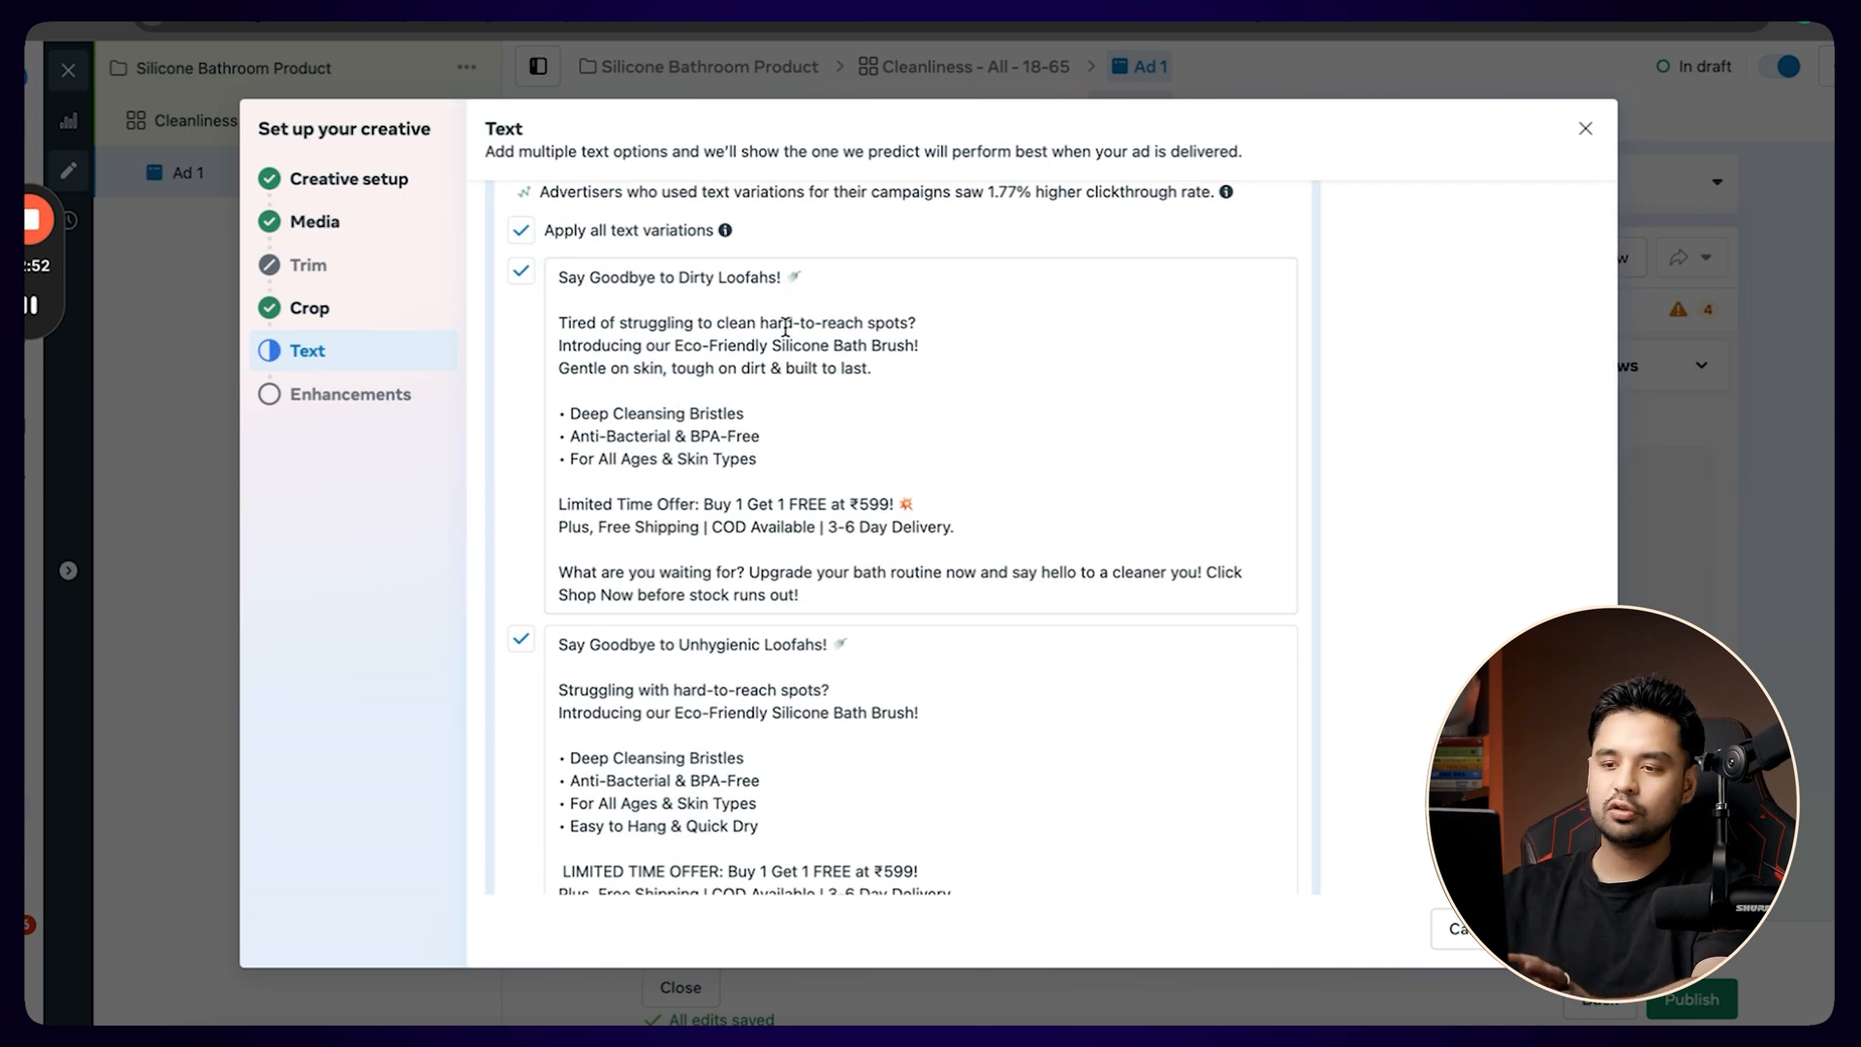
{"action": "scroll", "coordinate": [785, 327], "scroll_direction": "down", "scroll_amount": 10}
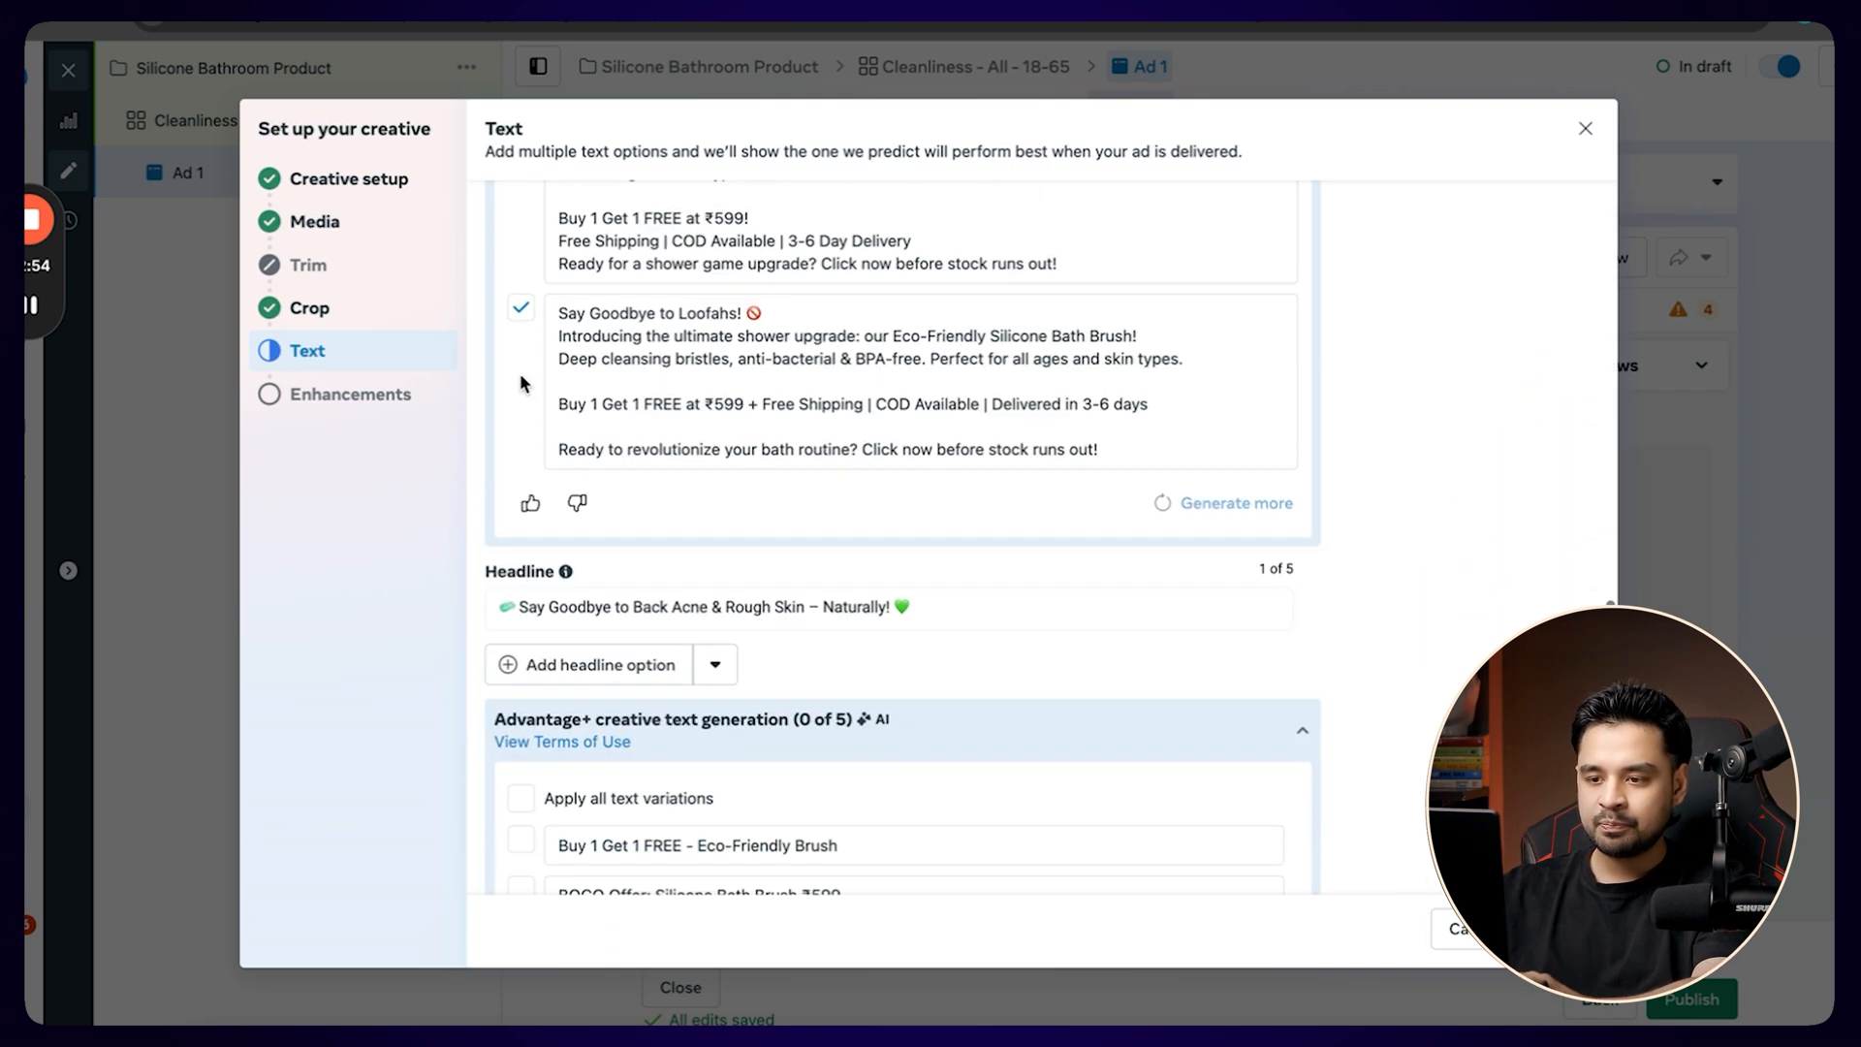
{"action": "scroll", "coordinate": [524, 385], "scroll_direction": "down", "scroll_amount": 1}
Switch to ChatGPT, ask it for a description text for the ad and read through the reply.
{"action": "left_click", "coordinate": [579, 705]}
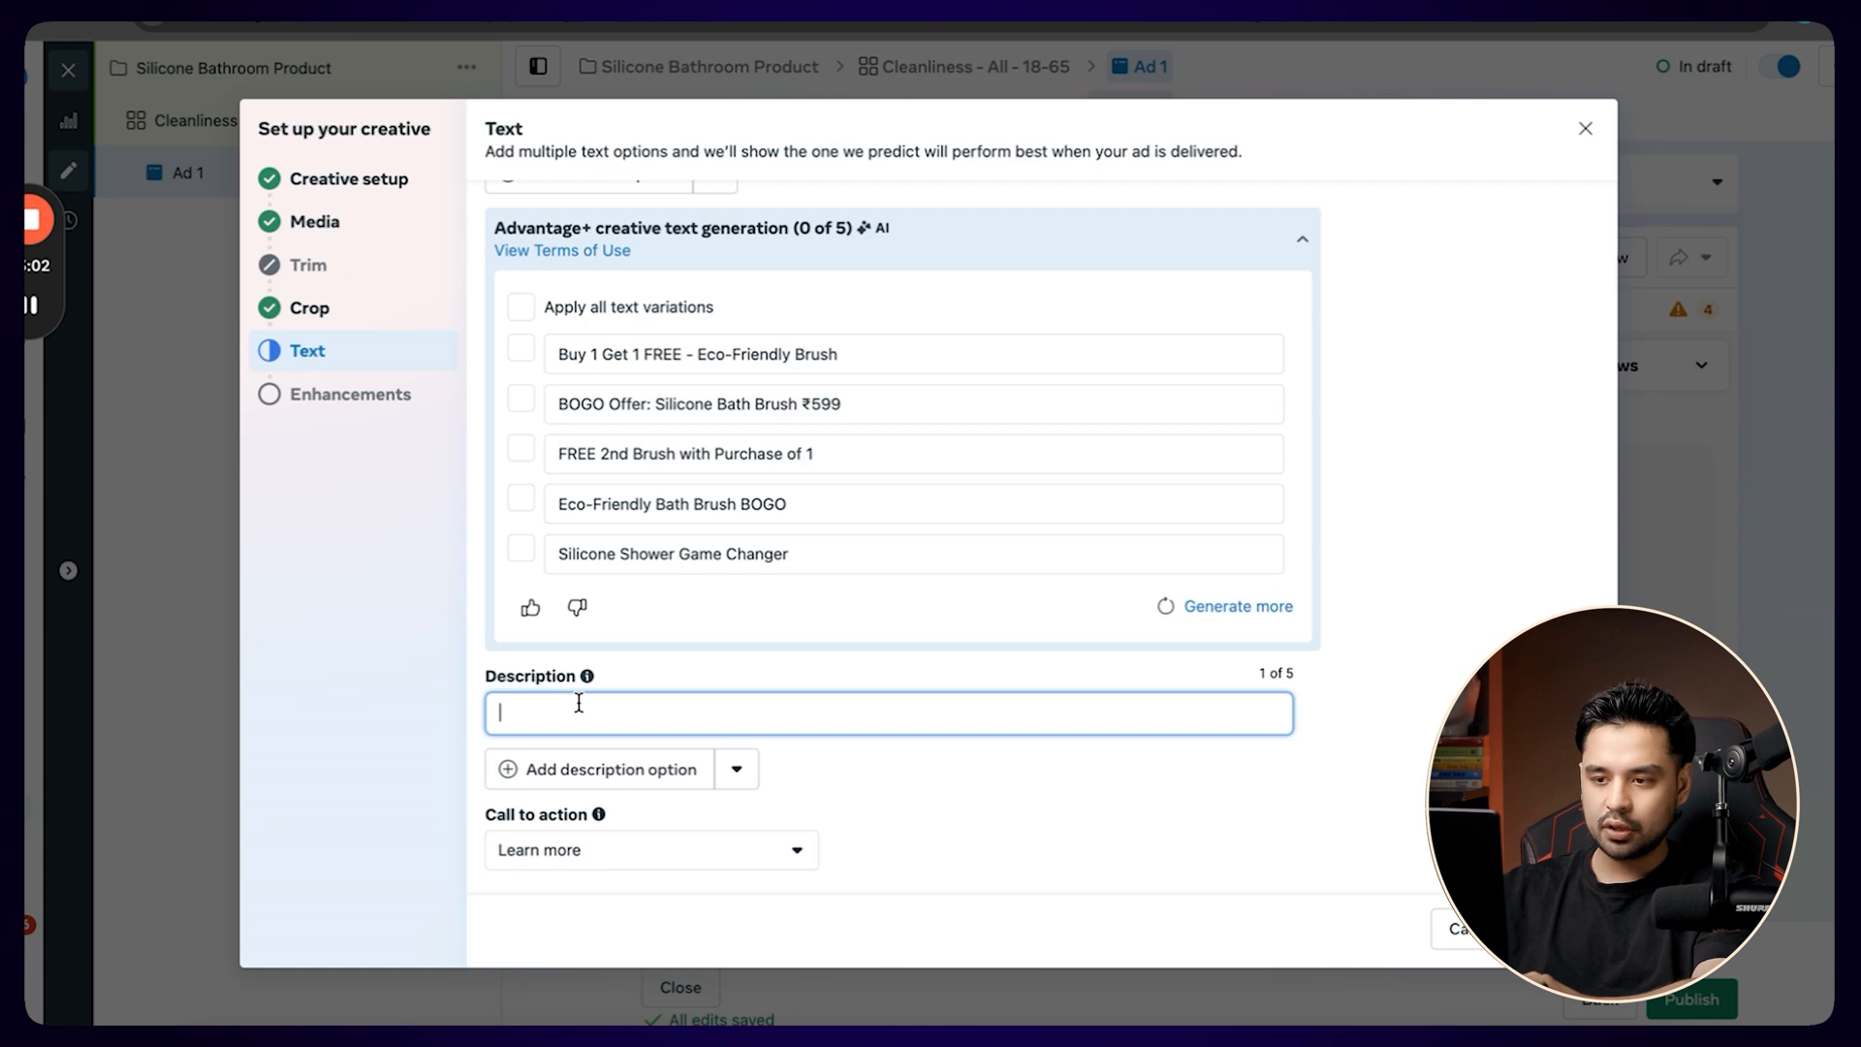
{"action": "key", "text": "ctrl+Left"}
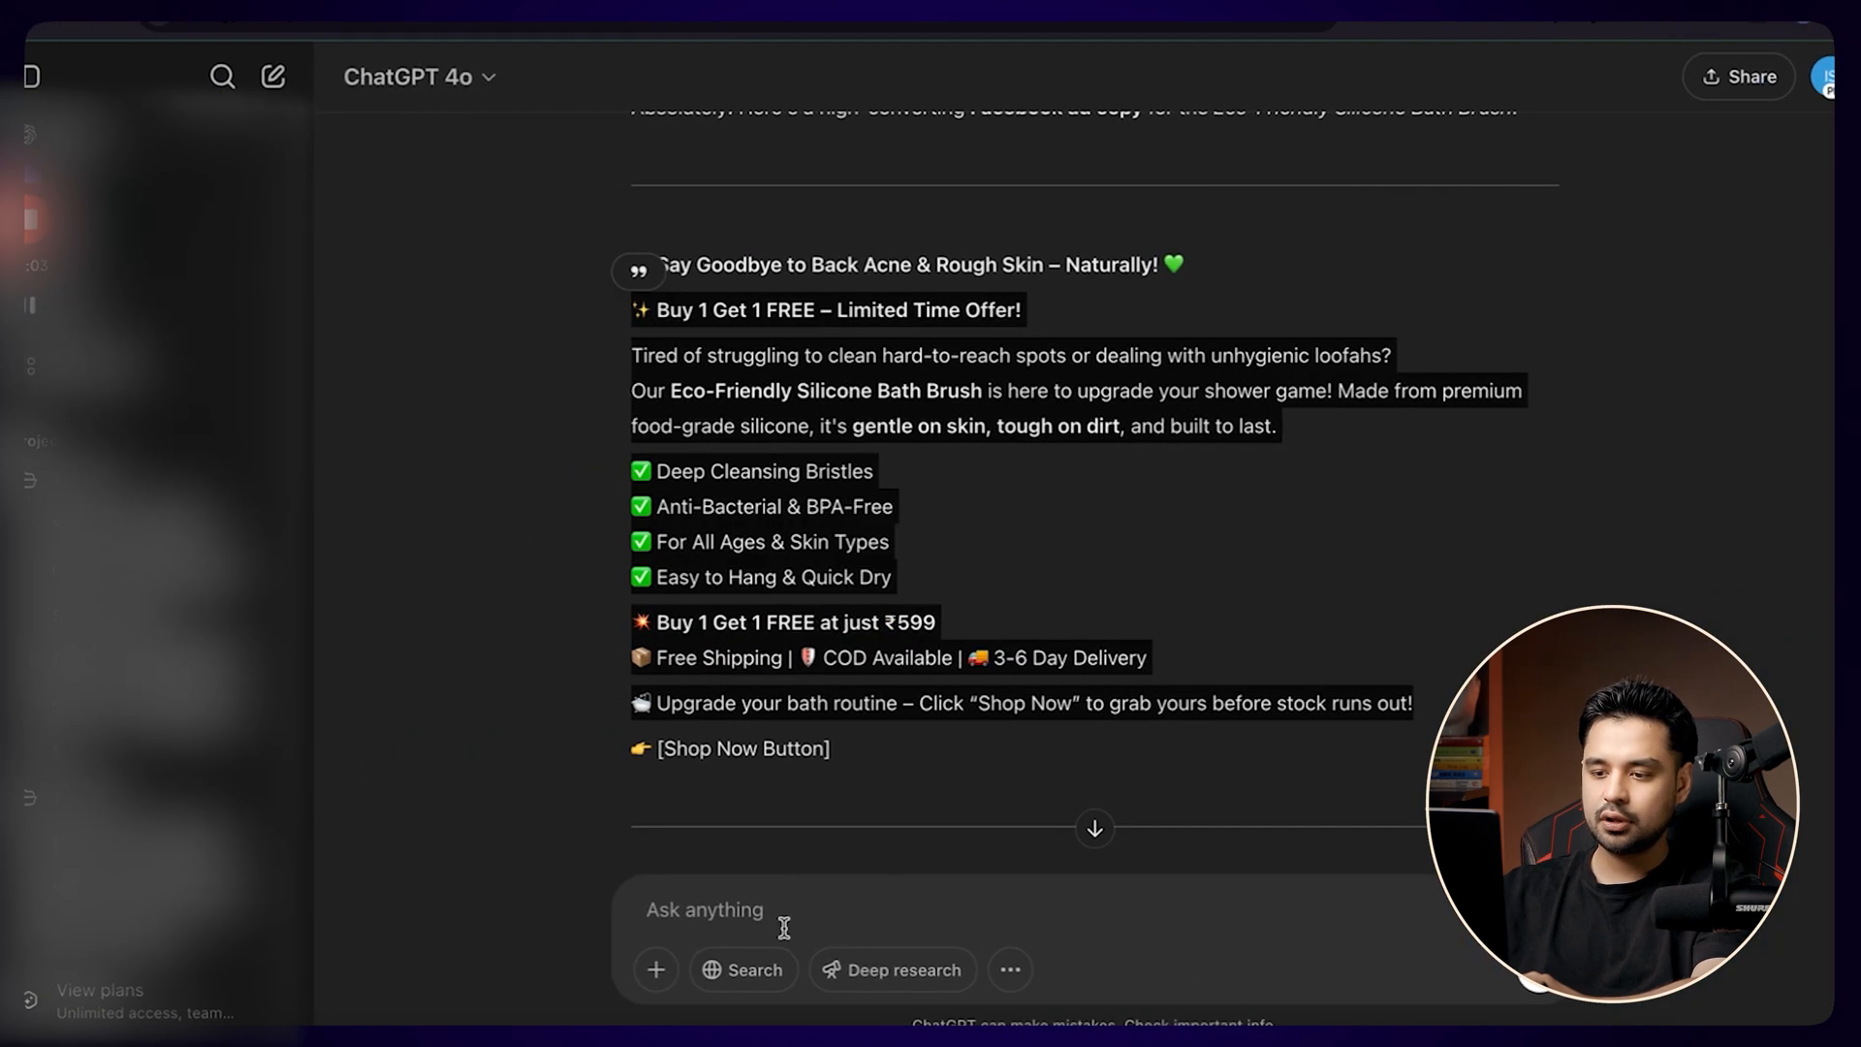
{"action": "left_click", "coordinate": [791, 923]}
{"action": "type", "text": "give me "}
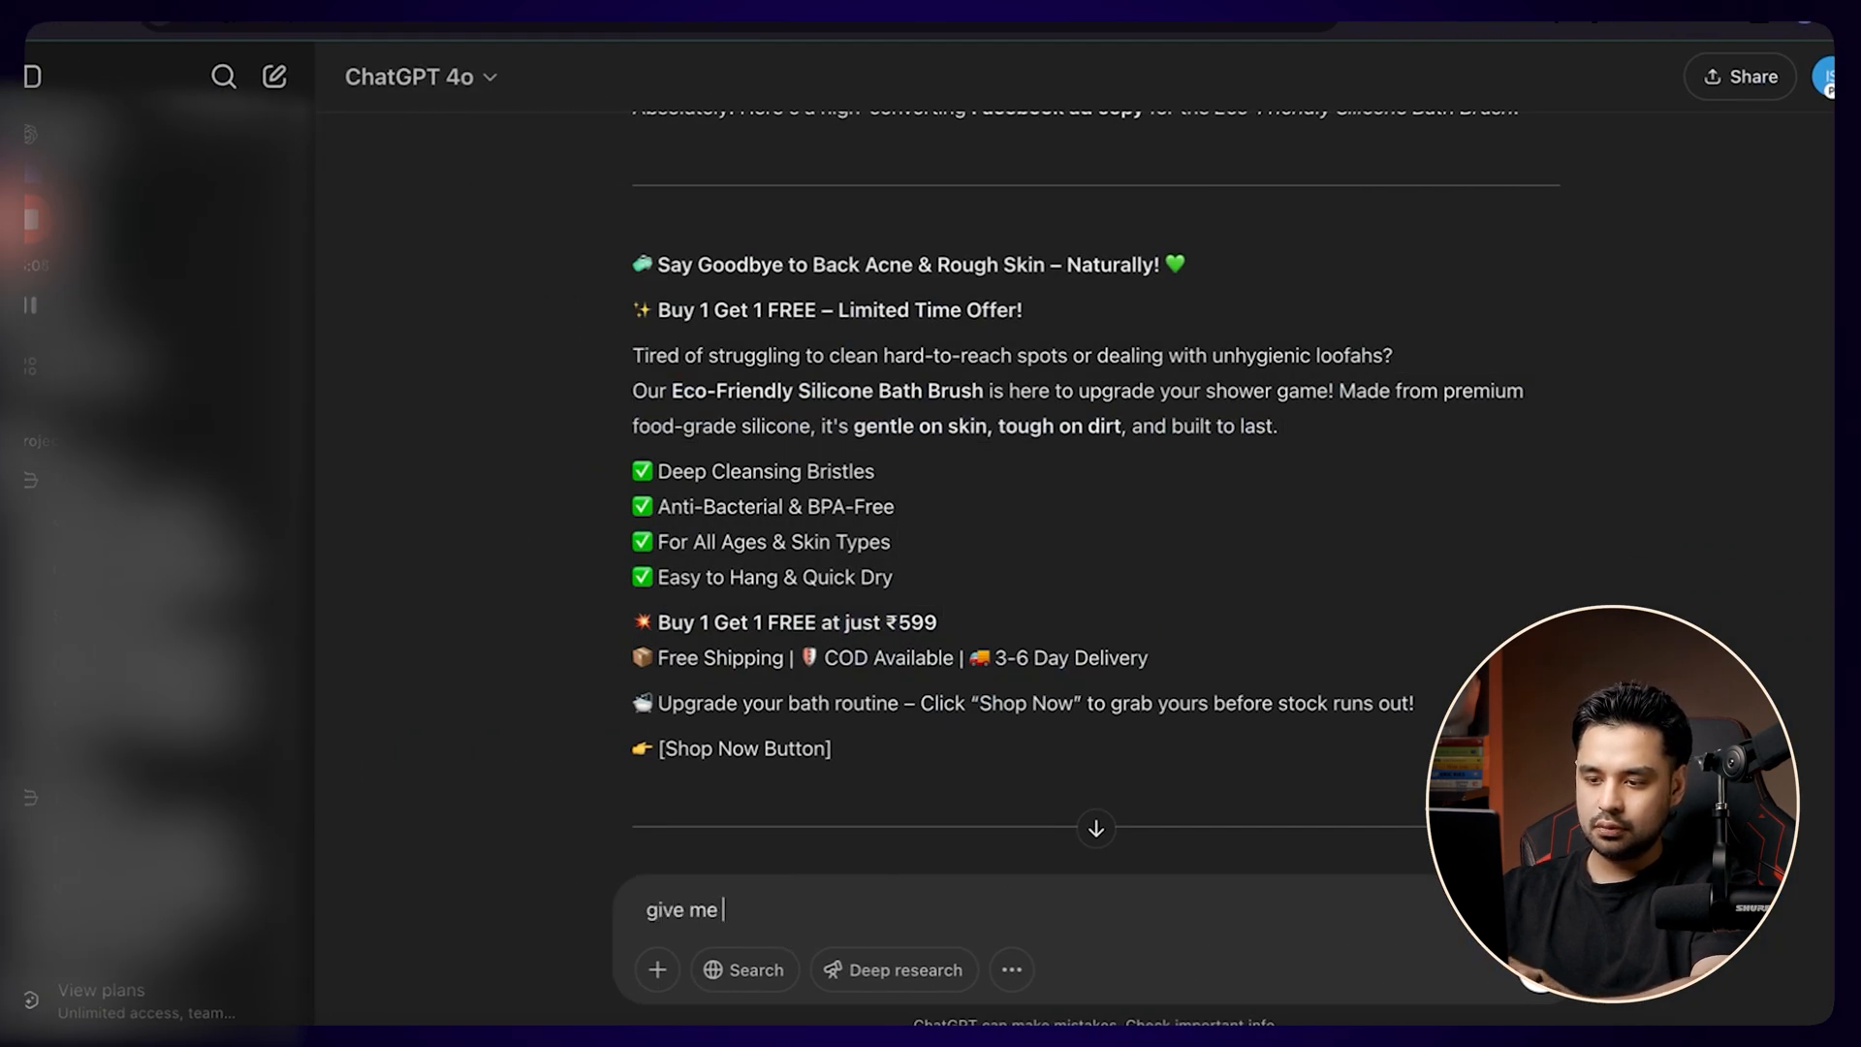
{"action": "type", "text": "a des"}
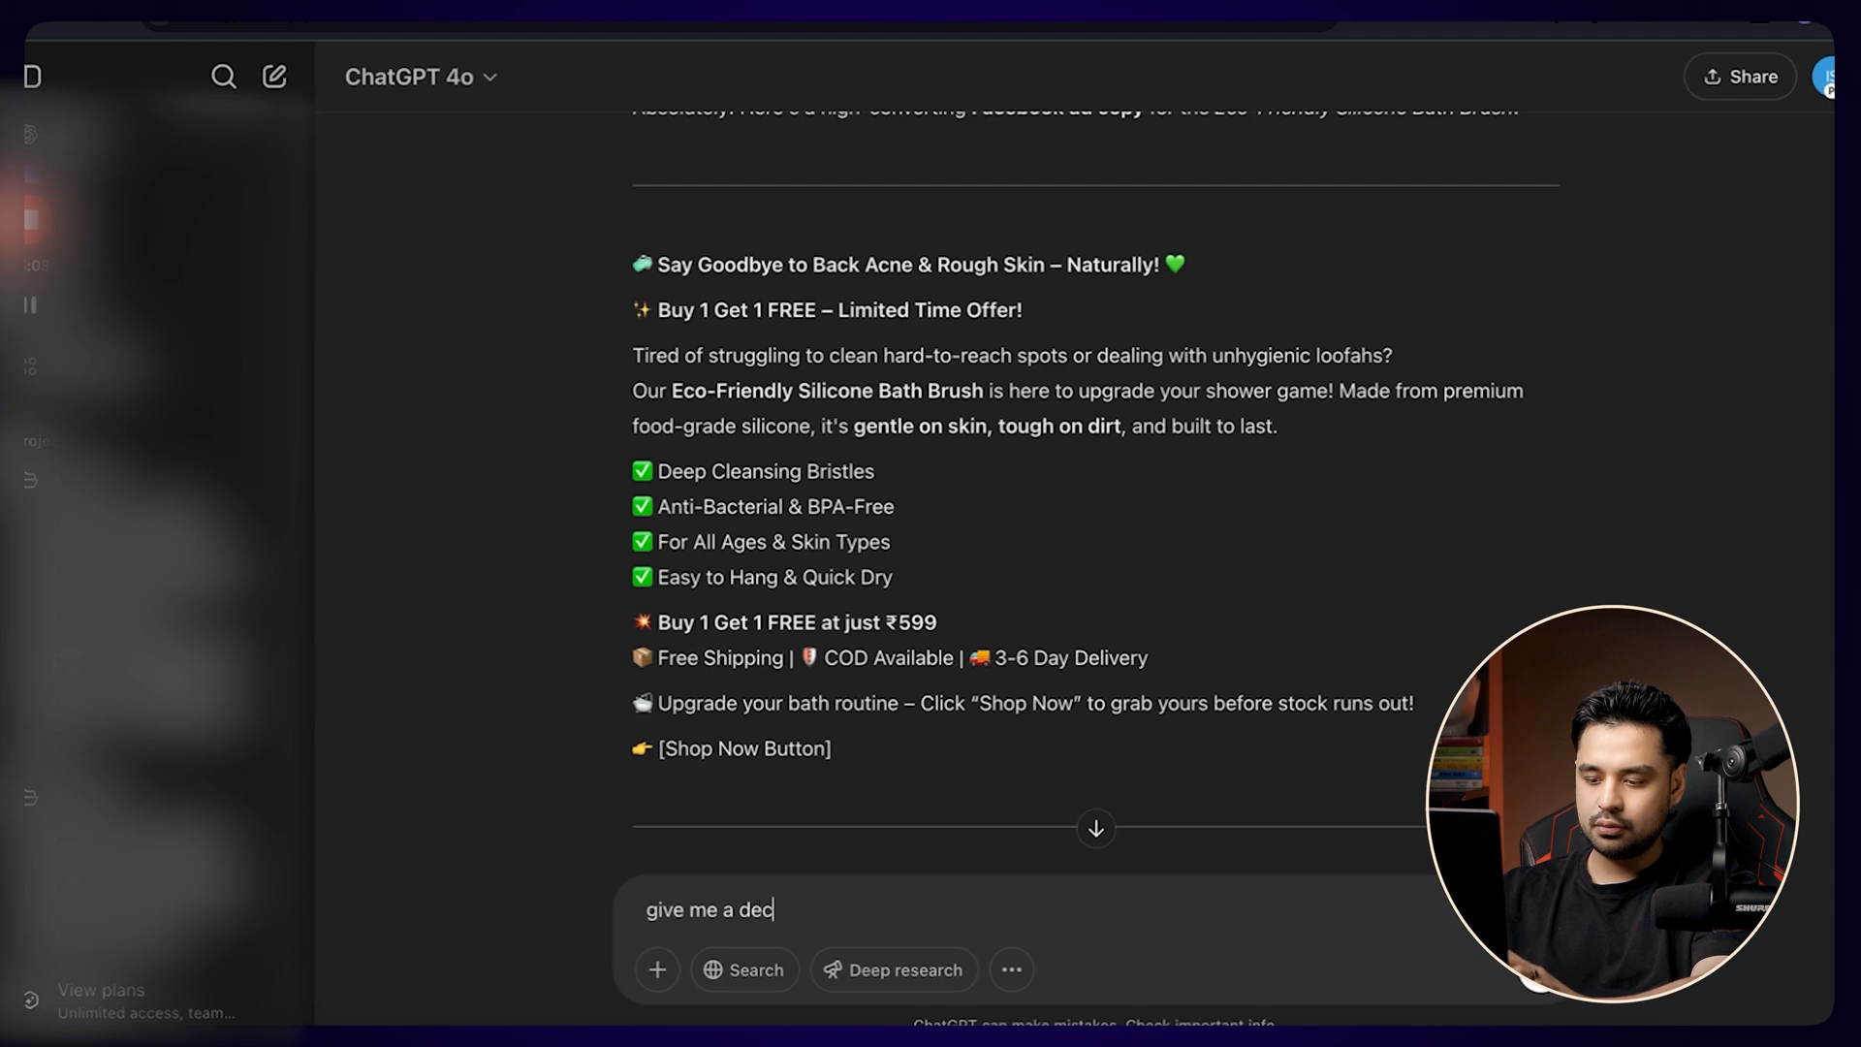
{"action": "type", "text": "cripo"}
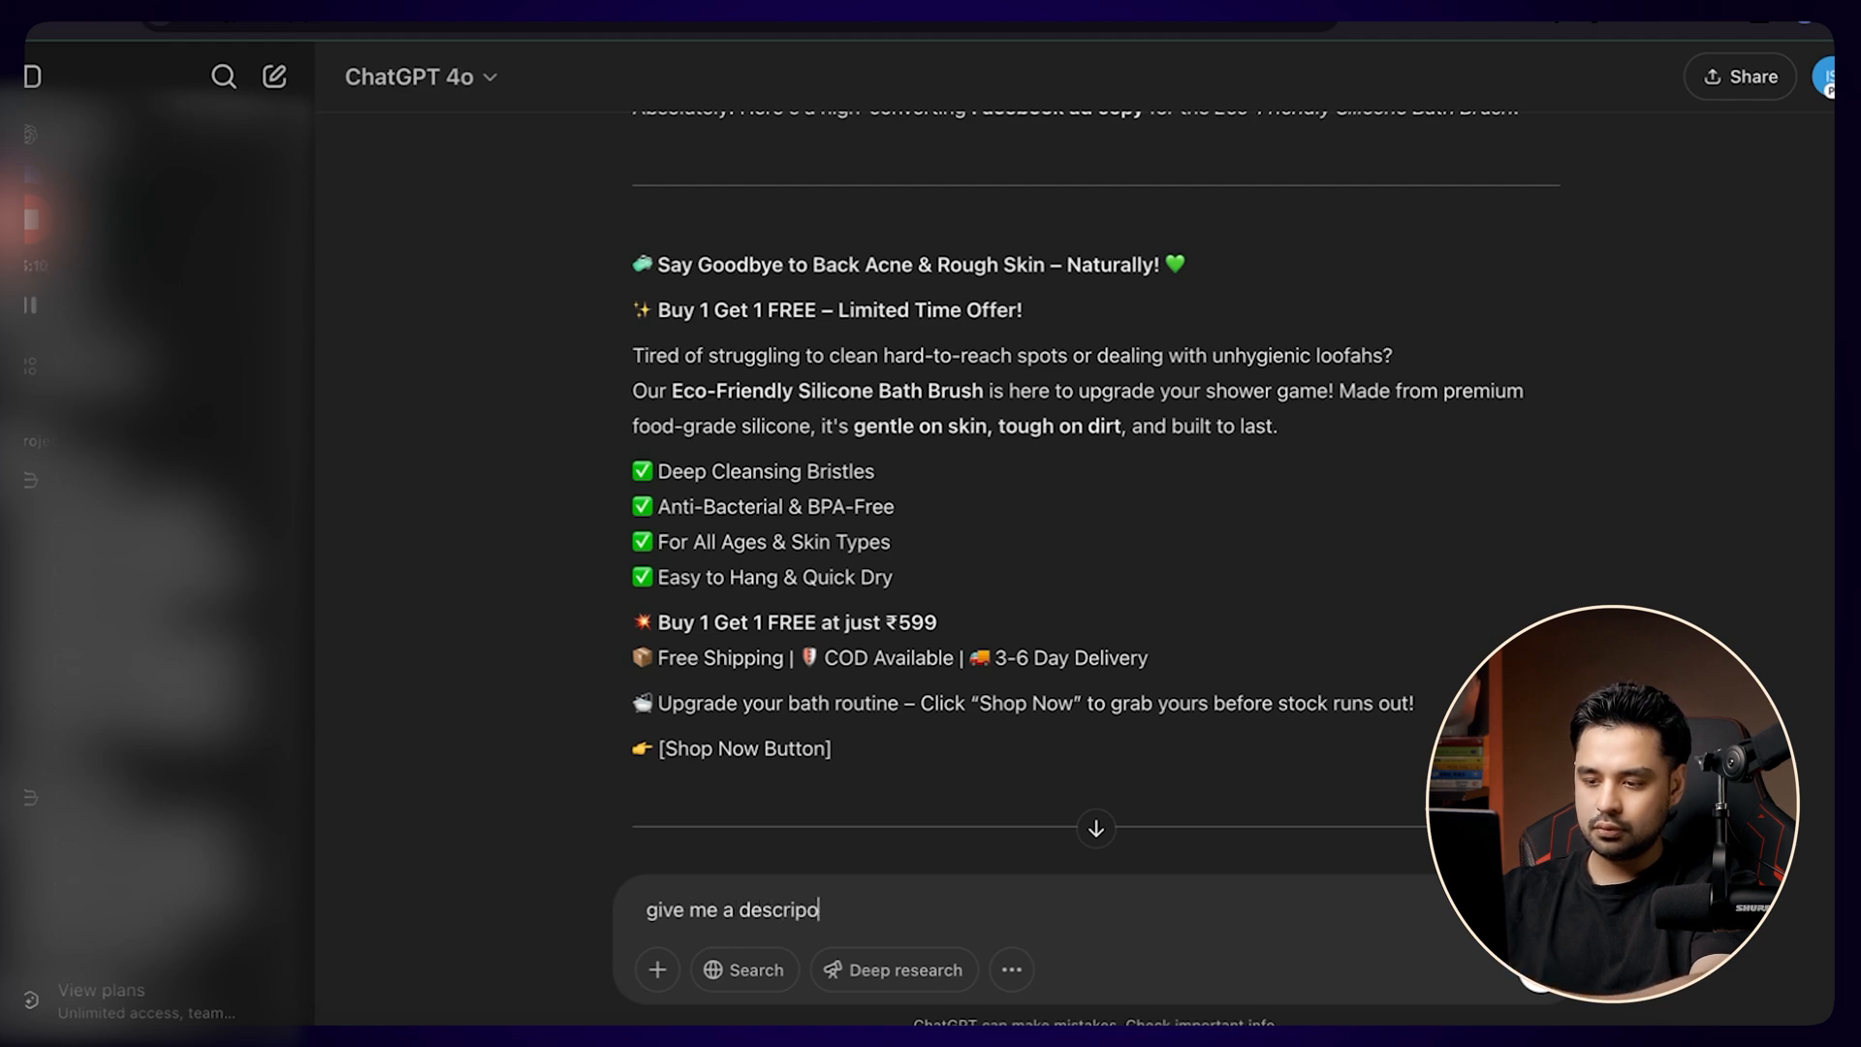
{"action": "key", "text": "BackSpace"}
{"action": "type", "text": "tion te"}
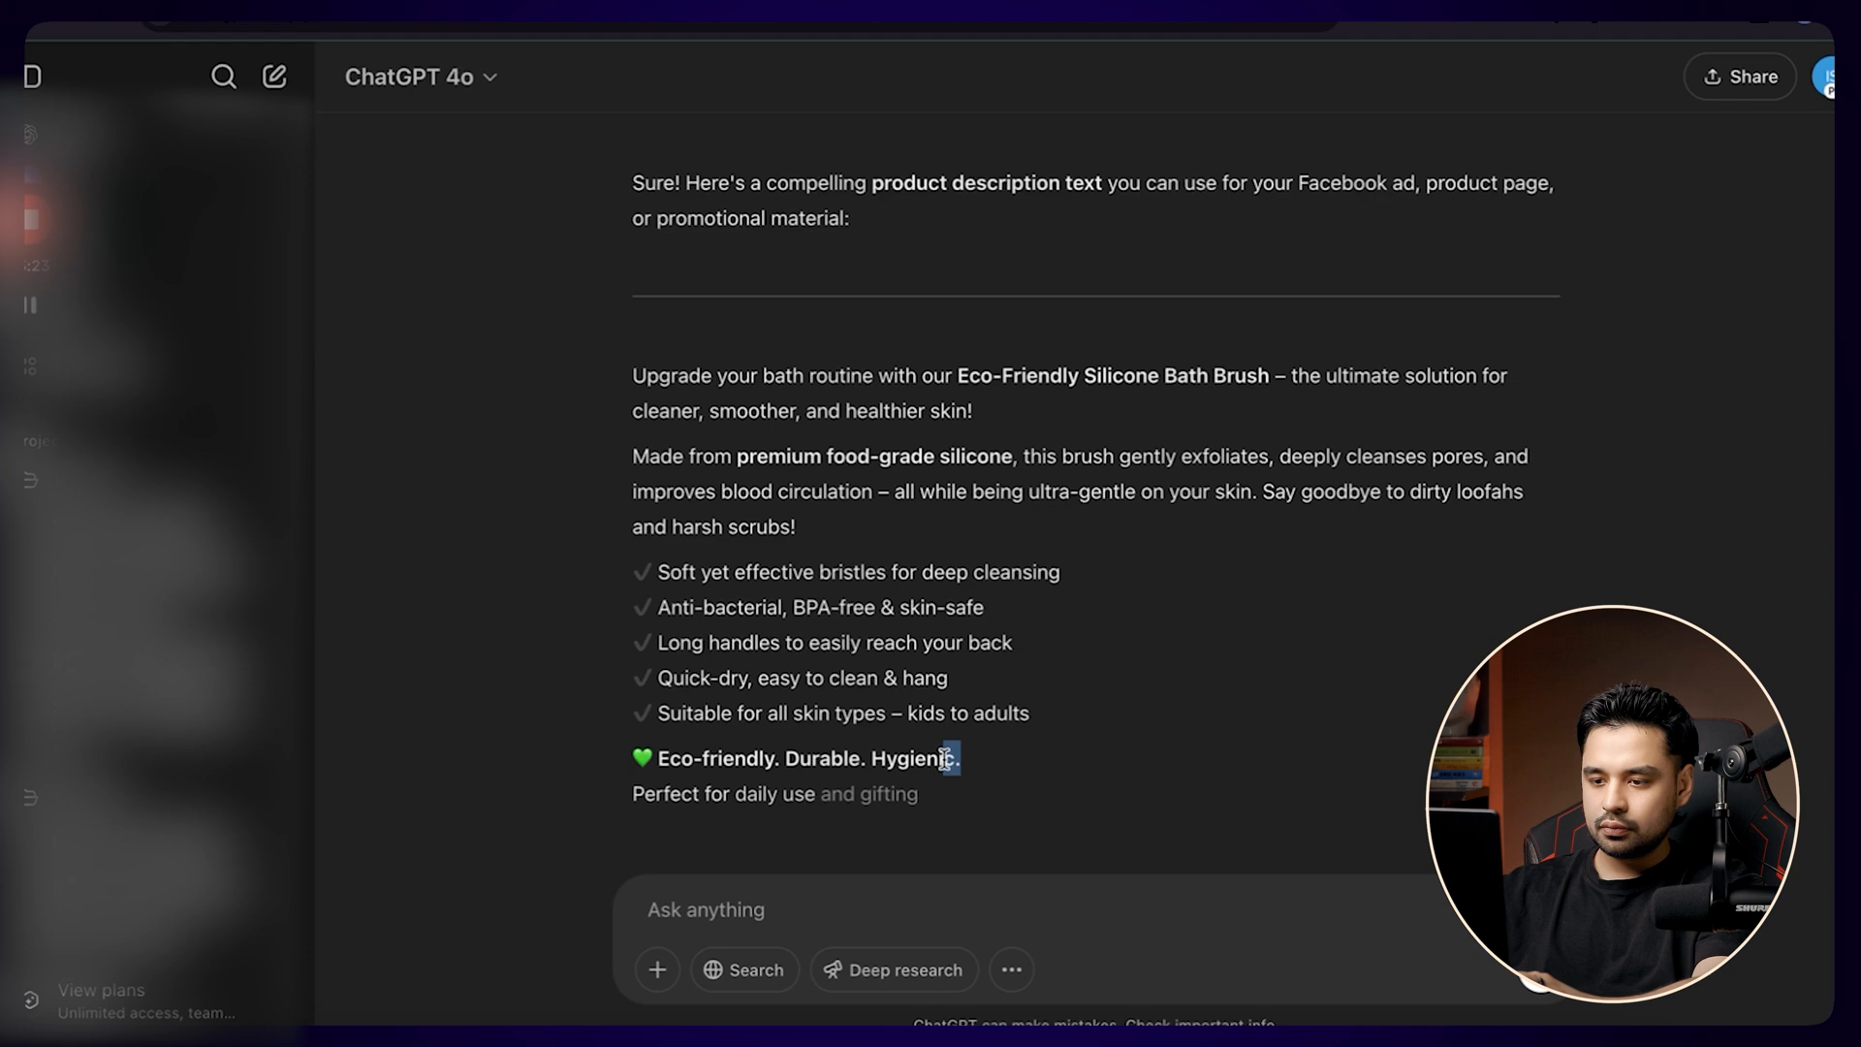
{"action": "left_click_drag", "start_coordinate": [945, 759], "coordinate": [634, 759]}
{"action": "left_click", "coordinate": [679, 758]}
{"action": "scroll", "coordinate": [694, 761], "scroll_direction": "down", "scroll_amount": 1}
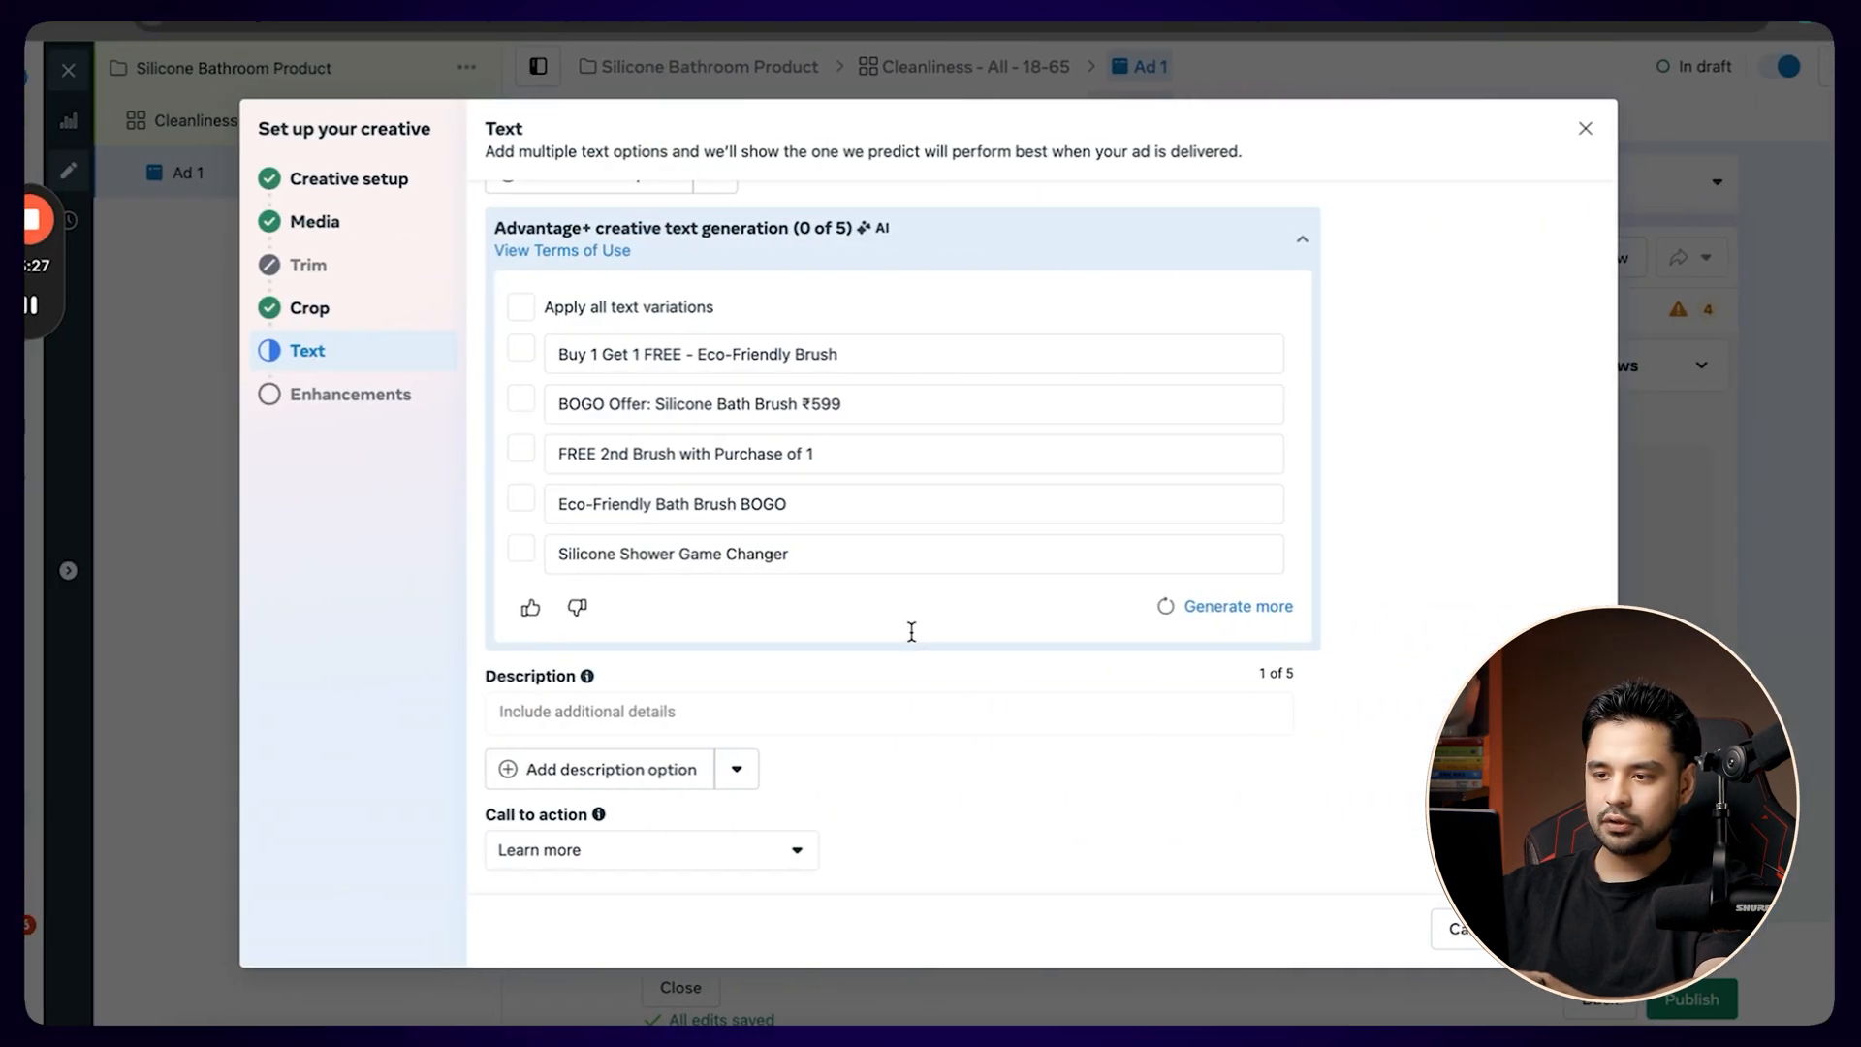
Copy "Buy 1 Get 1 FREE" from the first suggested headline variation into the ad's description in Meta Ads Manager.
{"action": "left_click", "coordinate": [841, 713]}
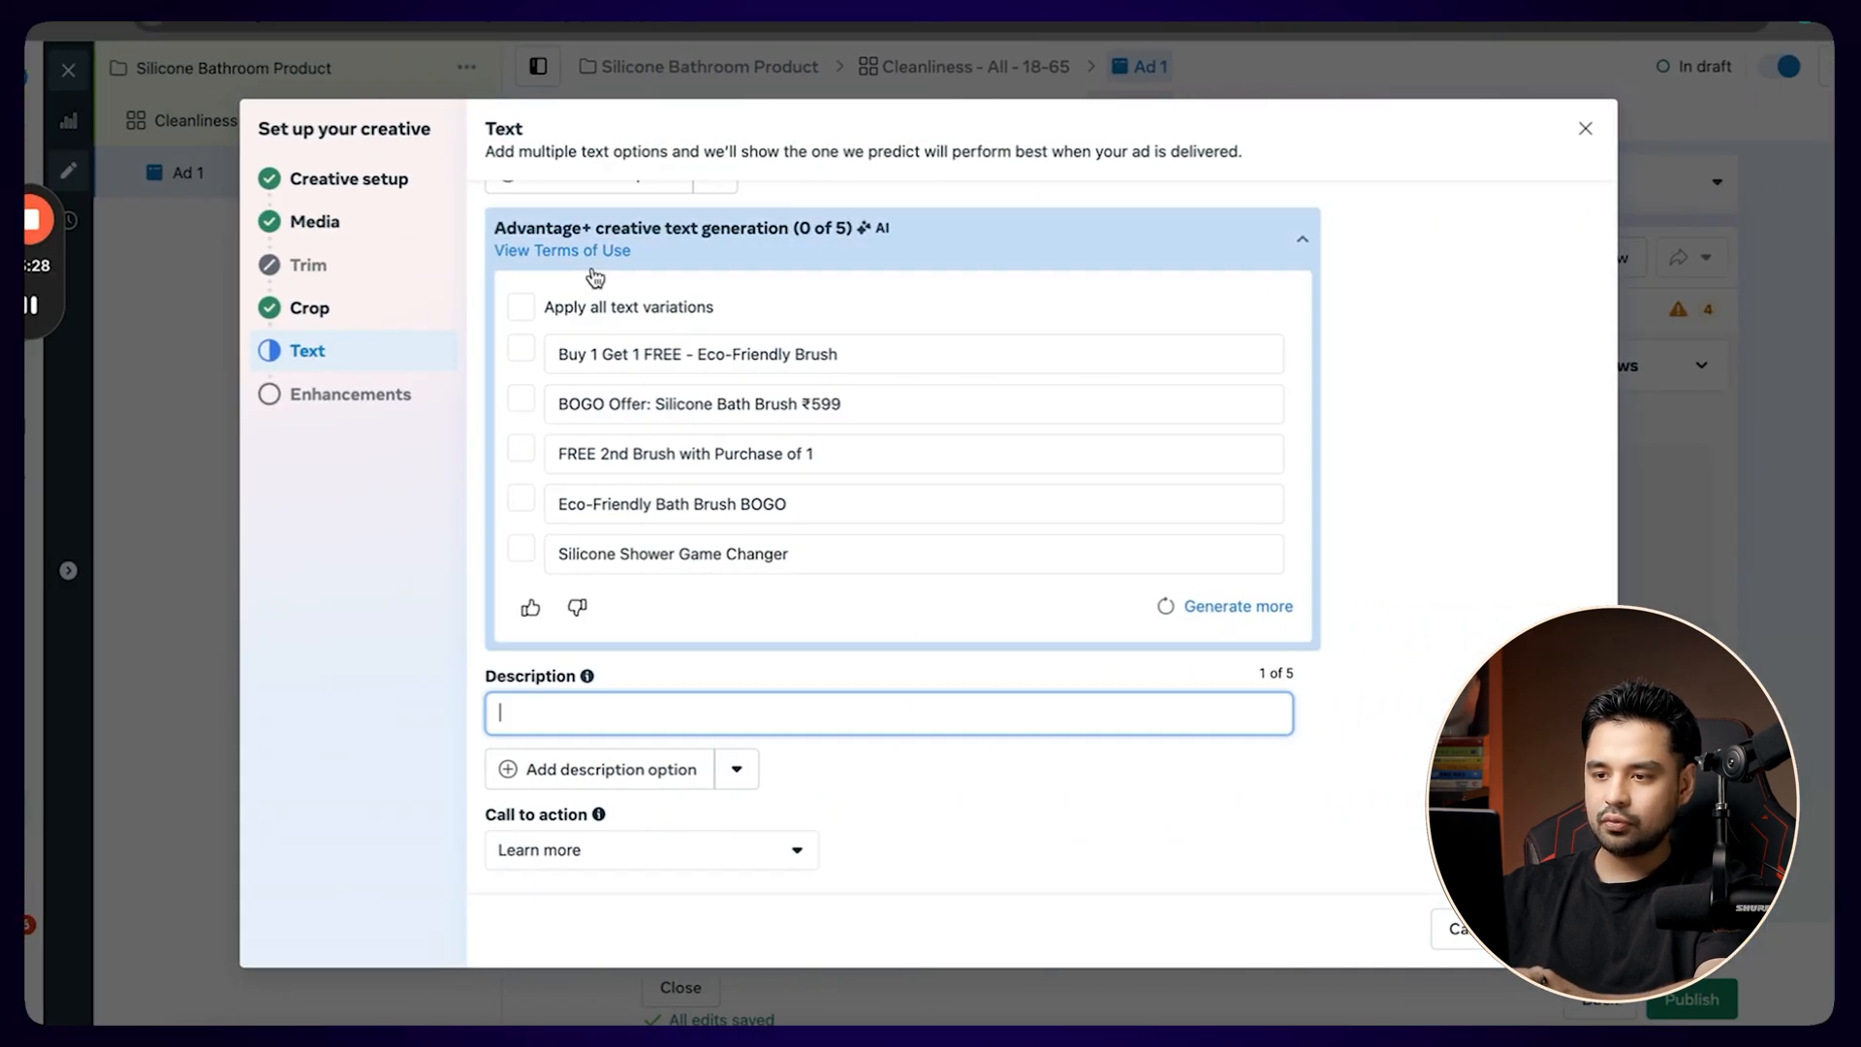
{"action": "left_click_drag", "start_coordinate": [683, 351], "coordinate": [550, 351]}
{"action": "key", "text": "ctrl+c"}
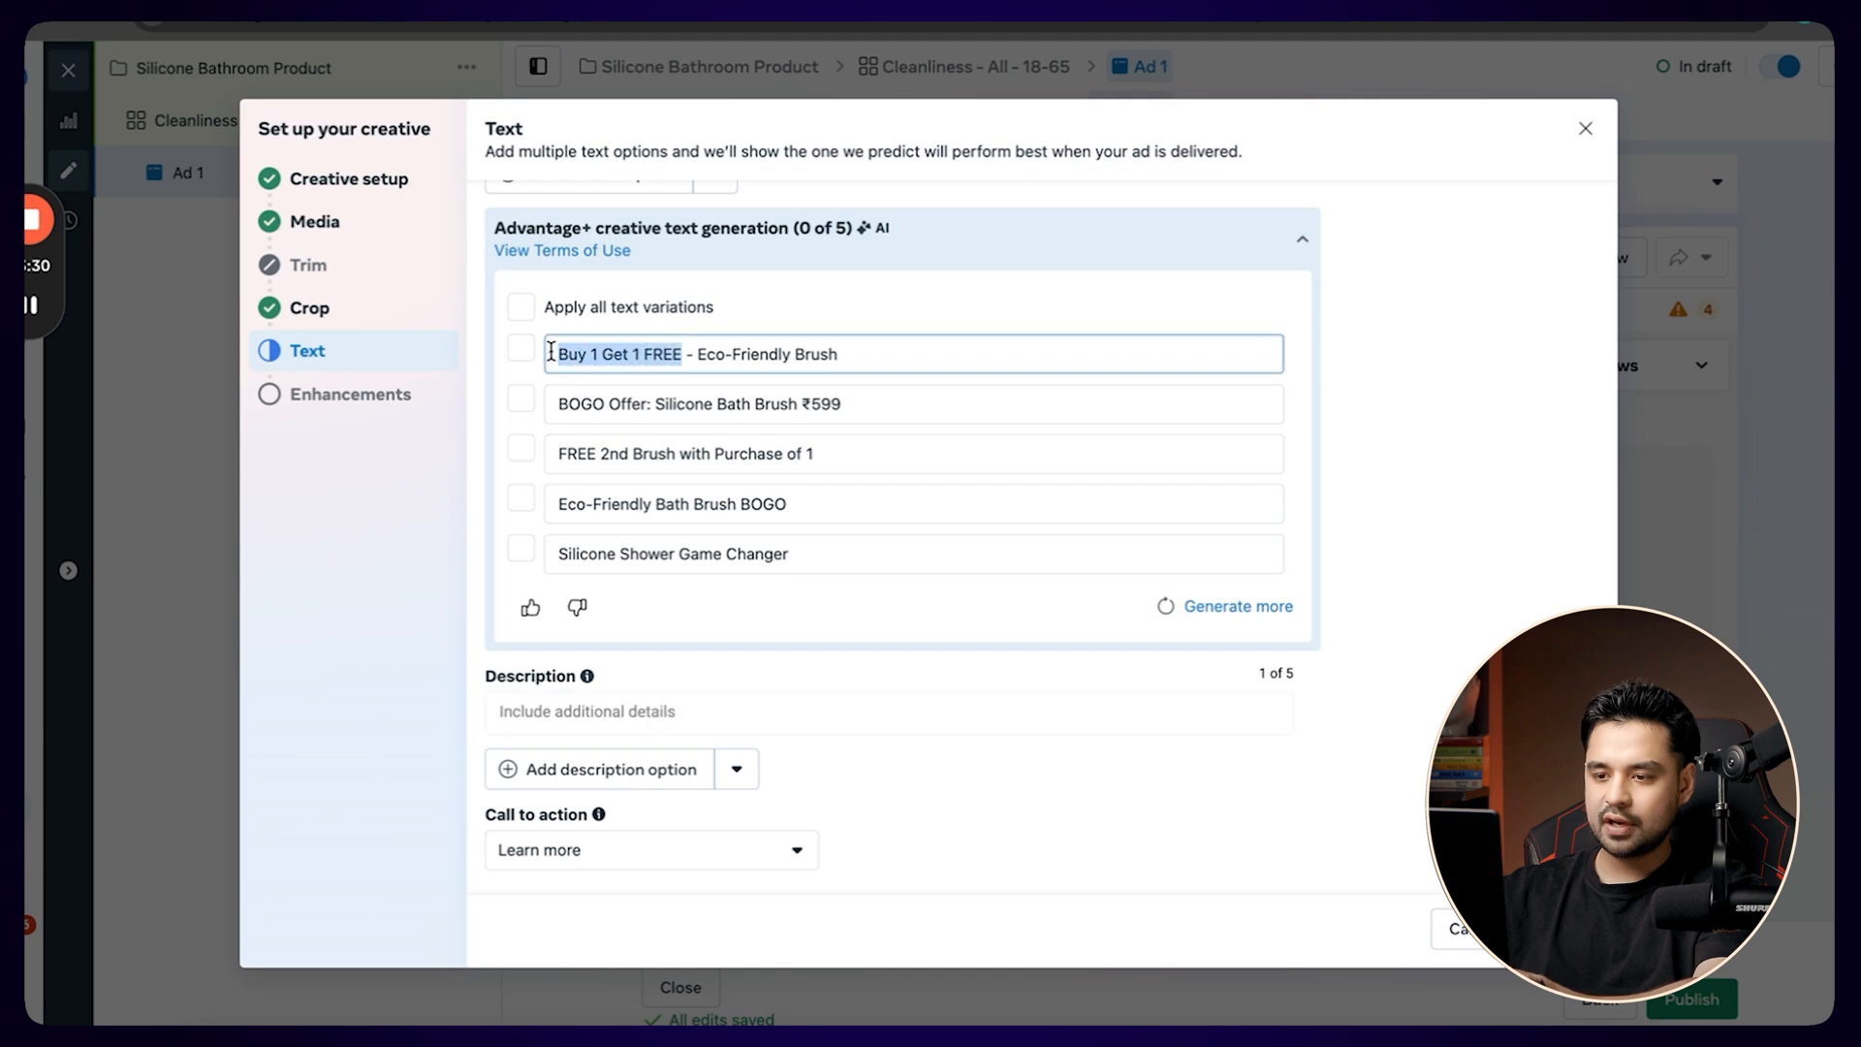
{"action": "left_click", "coordinate": [683, 711]}
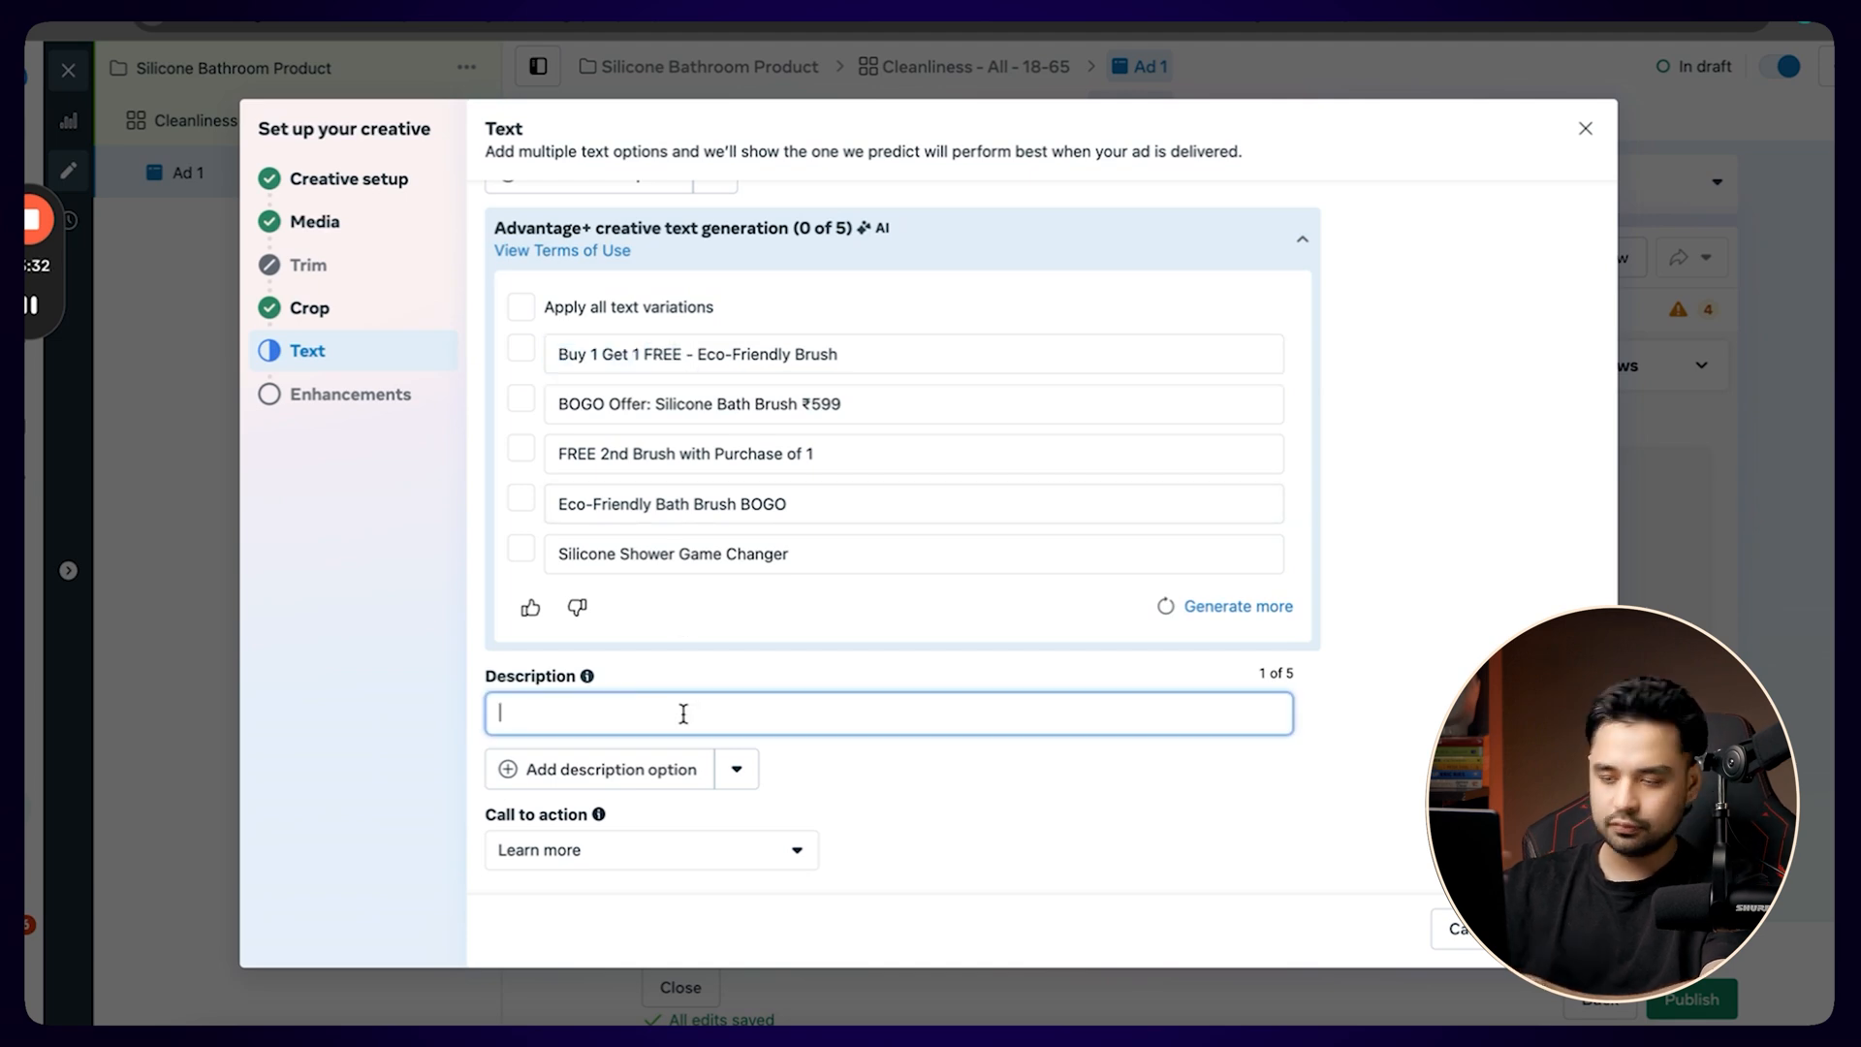
{"action": "key", "text": "ctrl+v"}
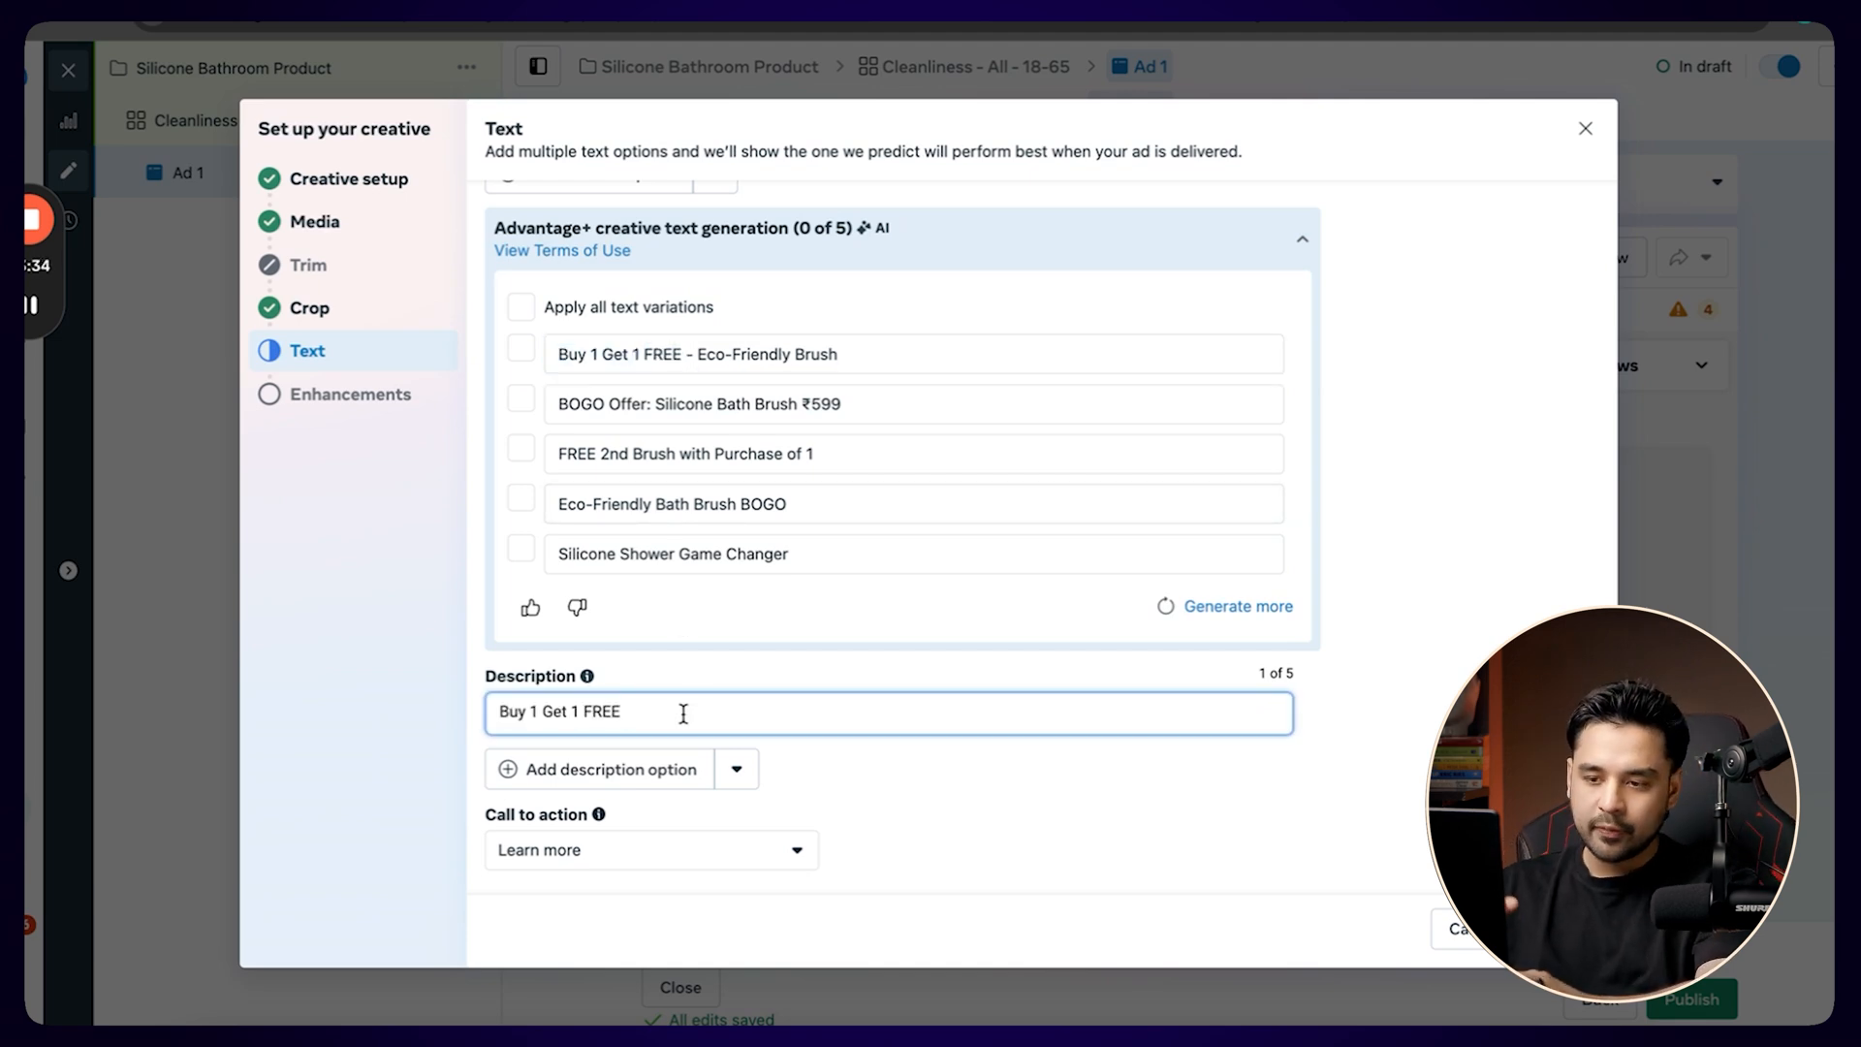
{"action": "left_click", "coordinate": [922, 800]}
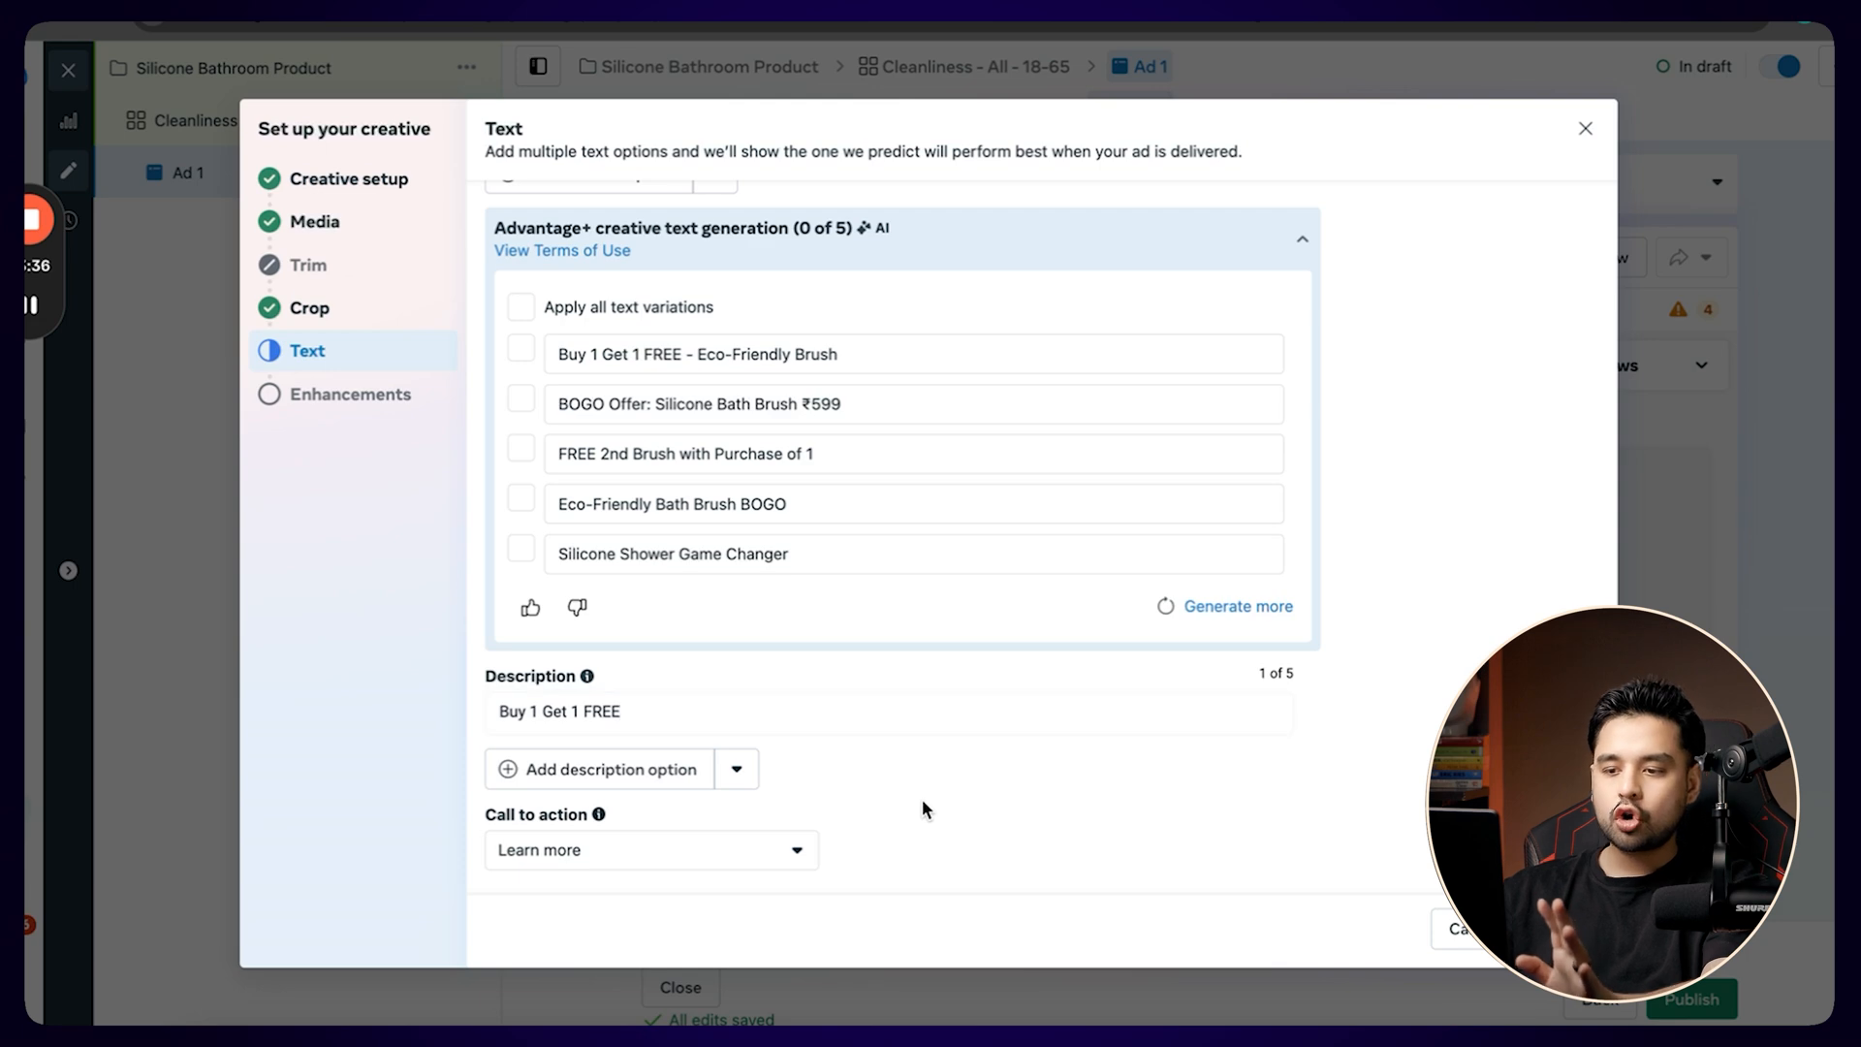
Set the ad's call to action to Shop now and finish the creative setup with the default Advantage+ enhancements.
{"action": "left_click", "coordinate": [706, 851]}
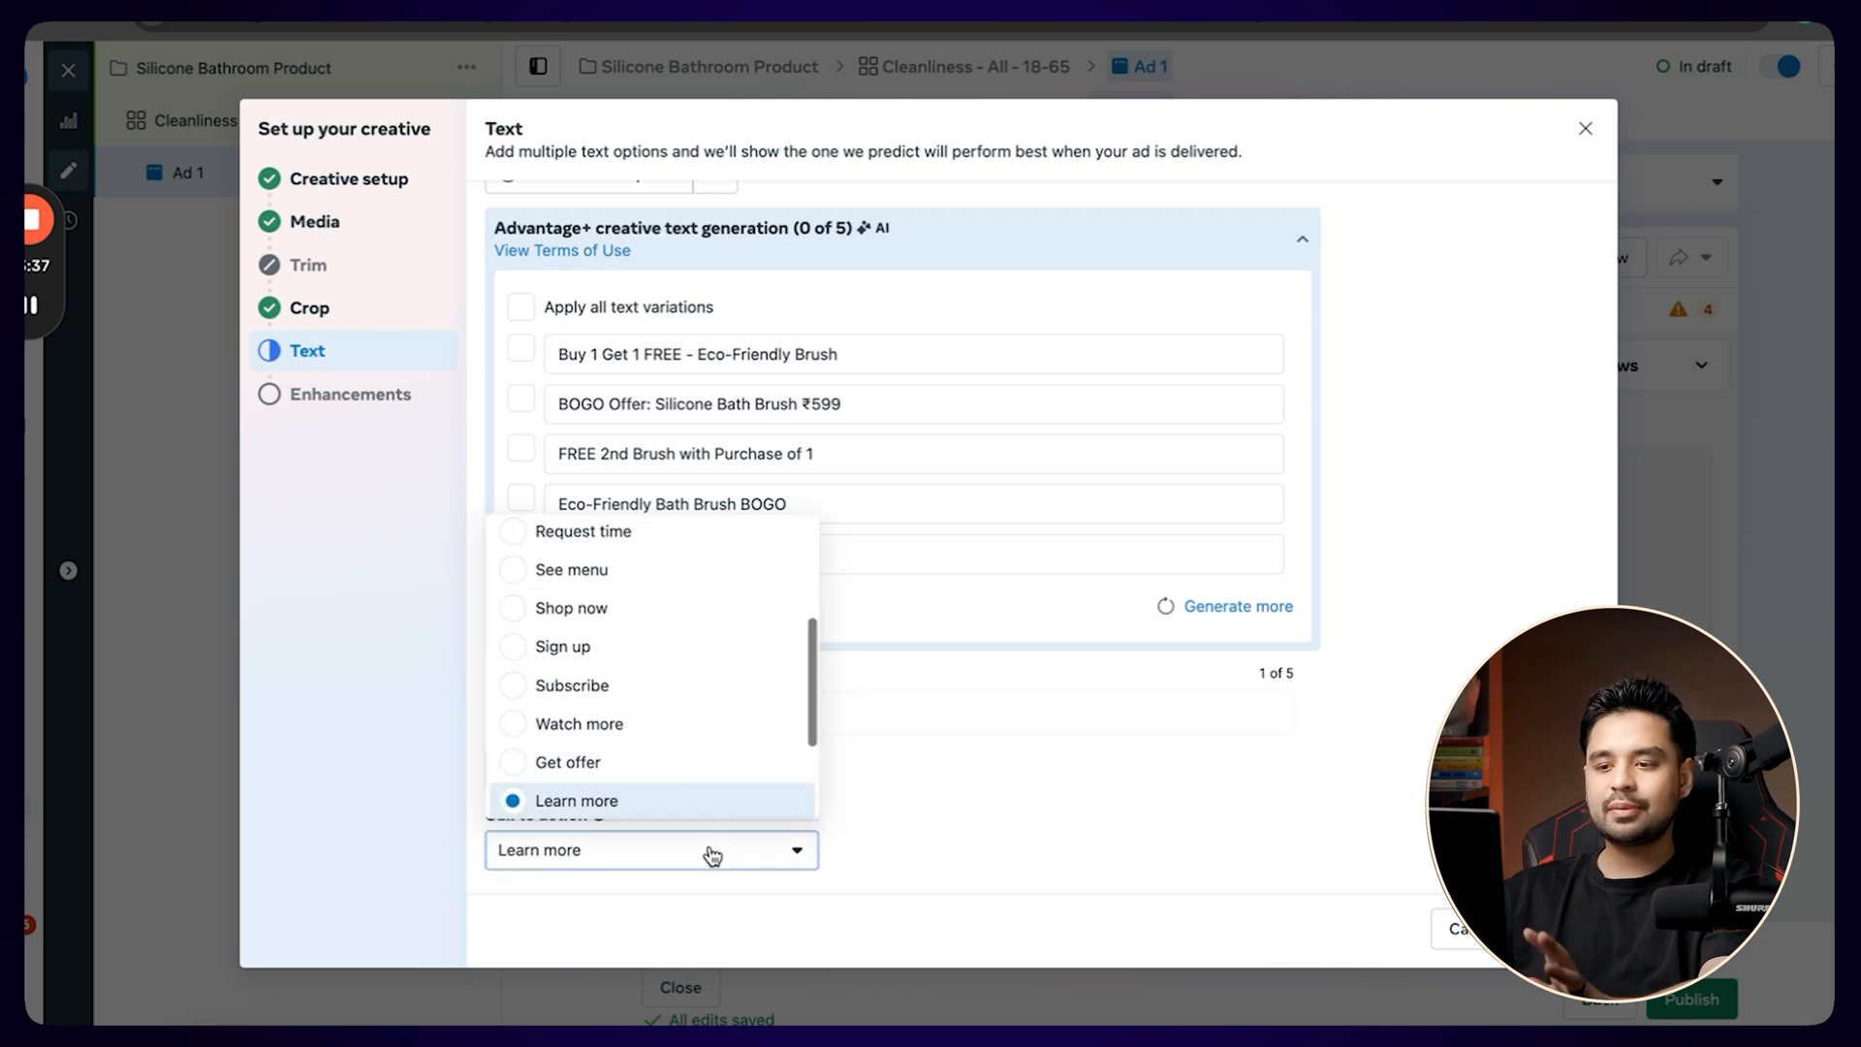
{"action": "left_click", "coordinate": [690, 621]}
{"action": "left_click", "coordinate": [1562, 928]}
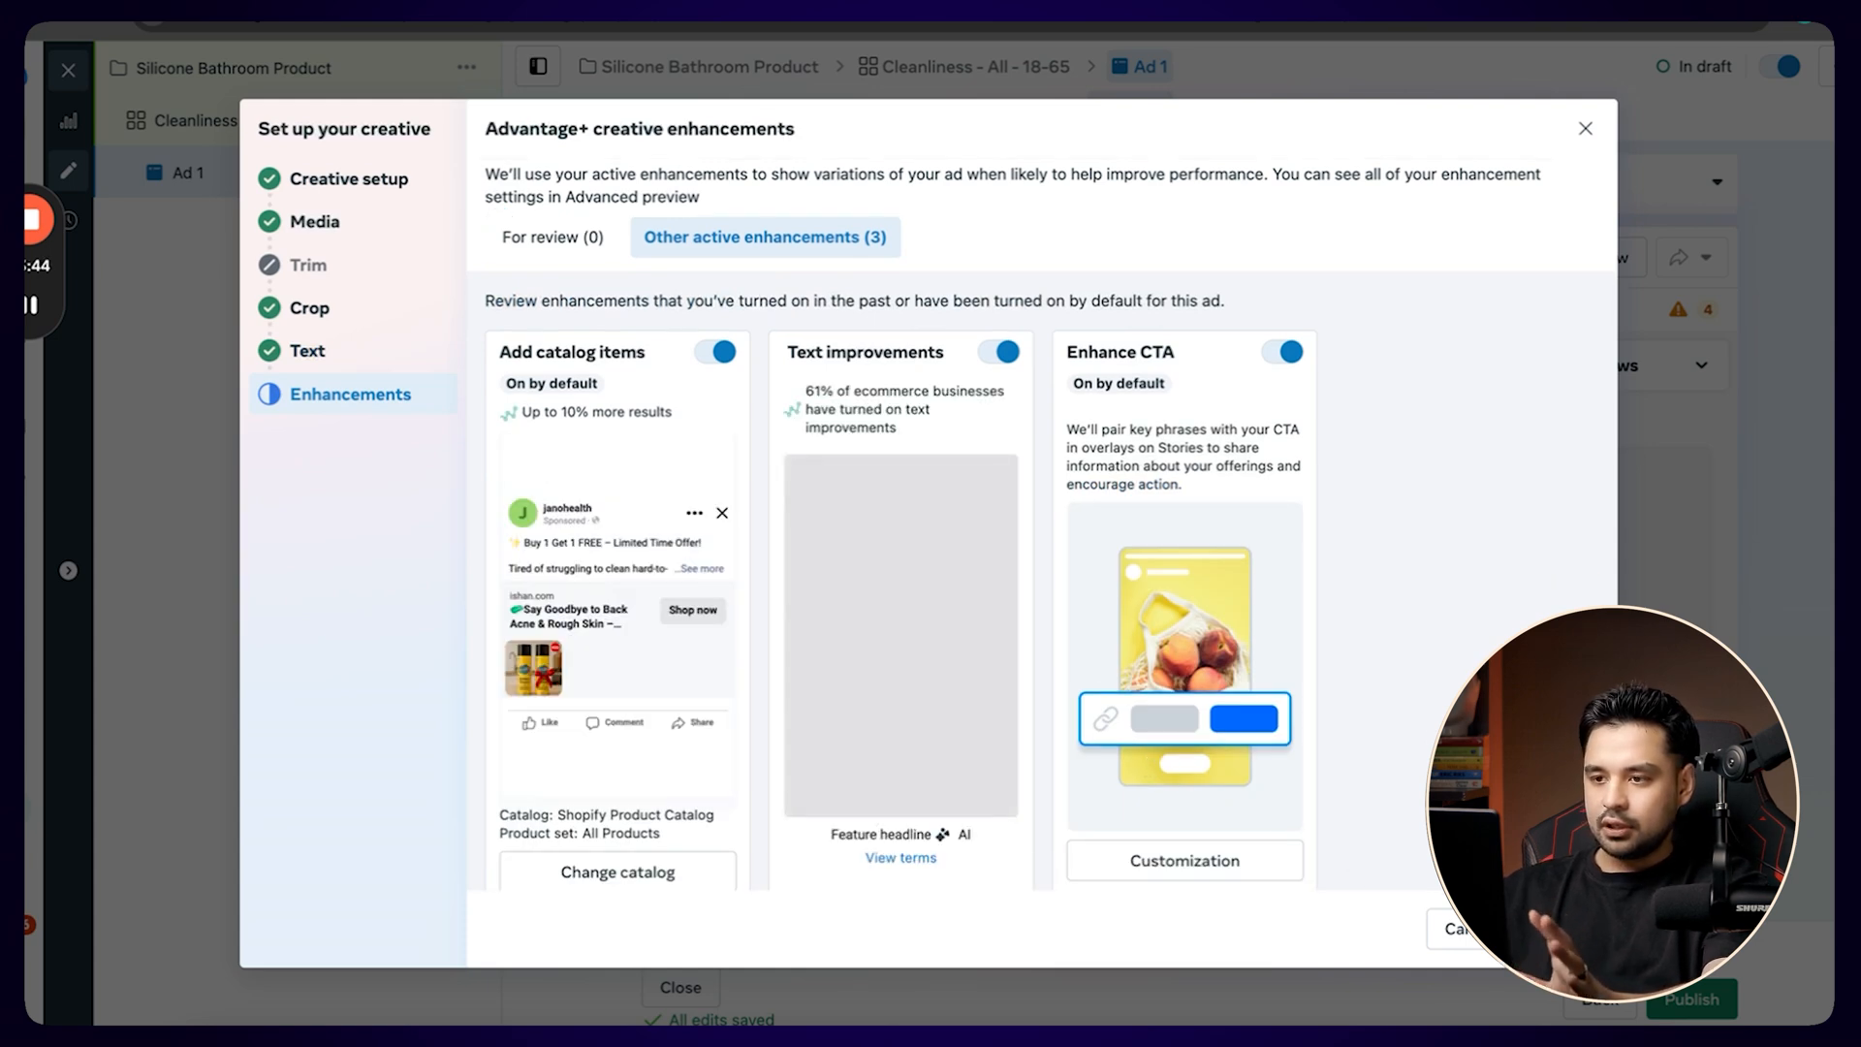
{"action": "left_click", "coordinate": [1562, 928]}
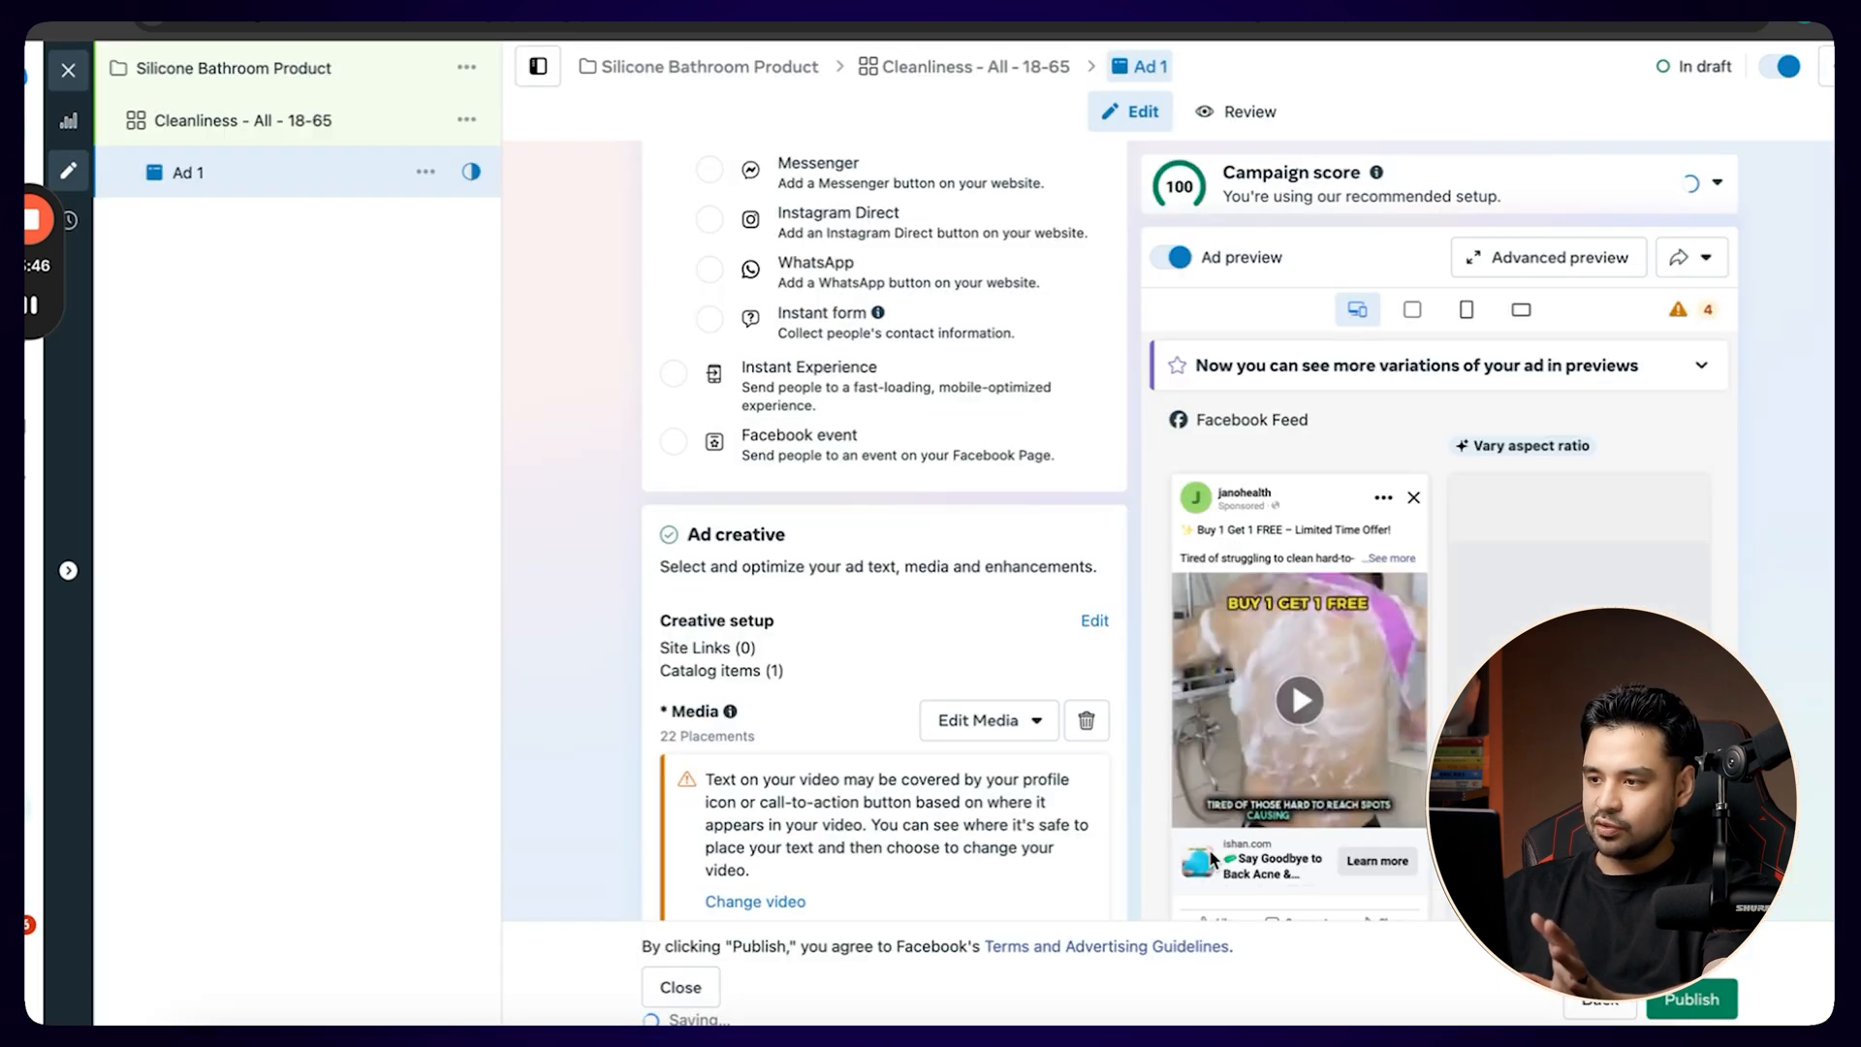
Check the ad in the advanced preview, expanding the full primary text of the Facebook Feed version with catalog items.
{"action": "left_click", "coordinate": [1590, 252]}
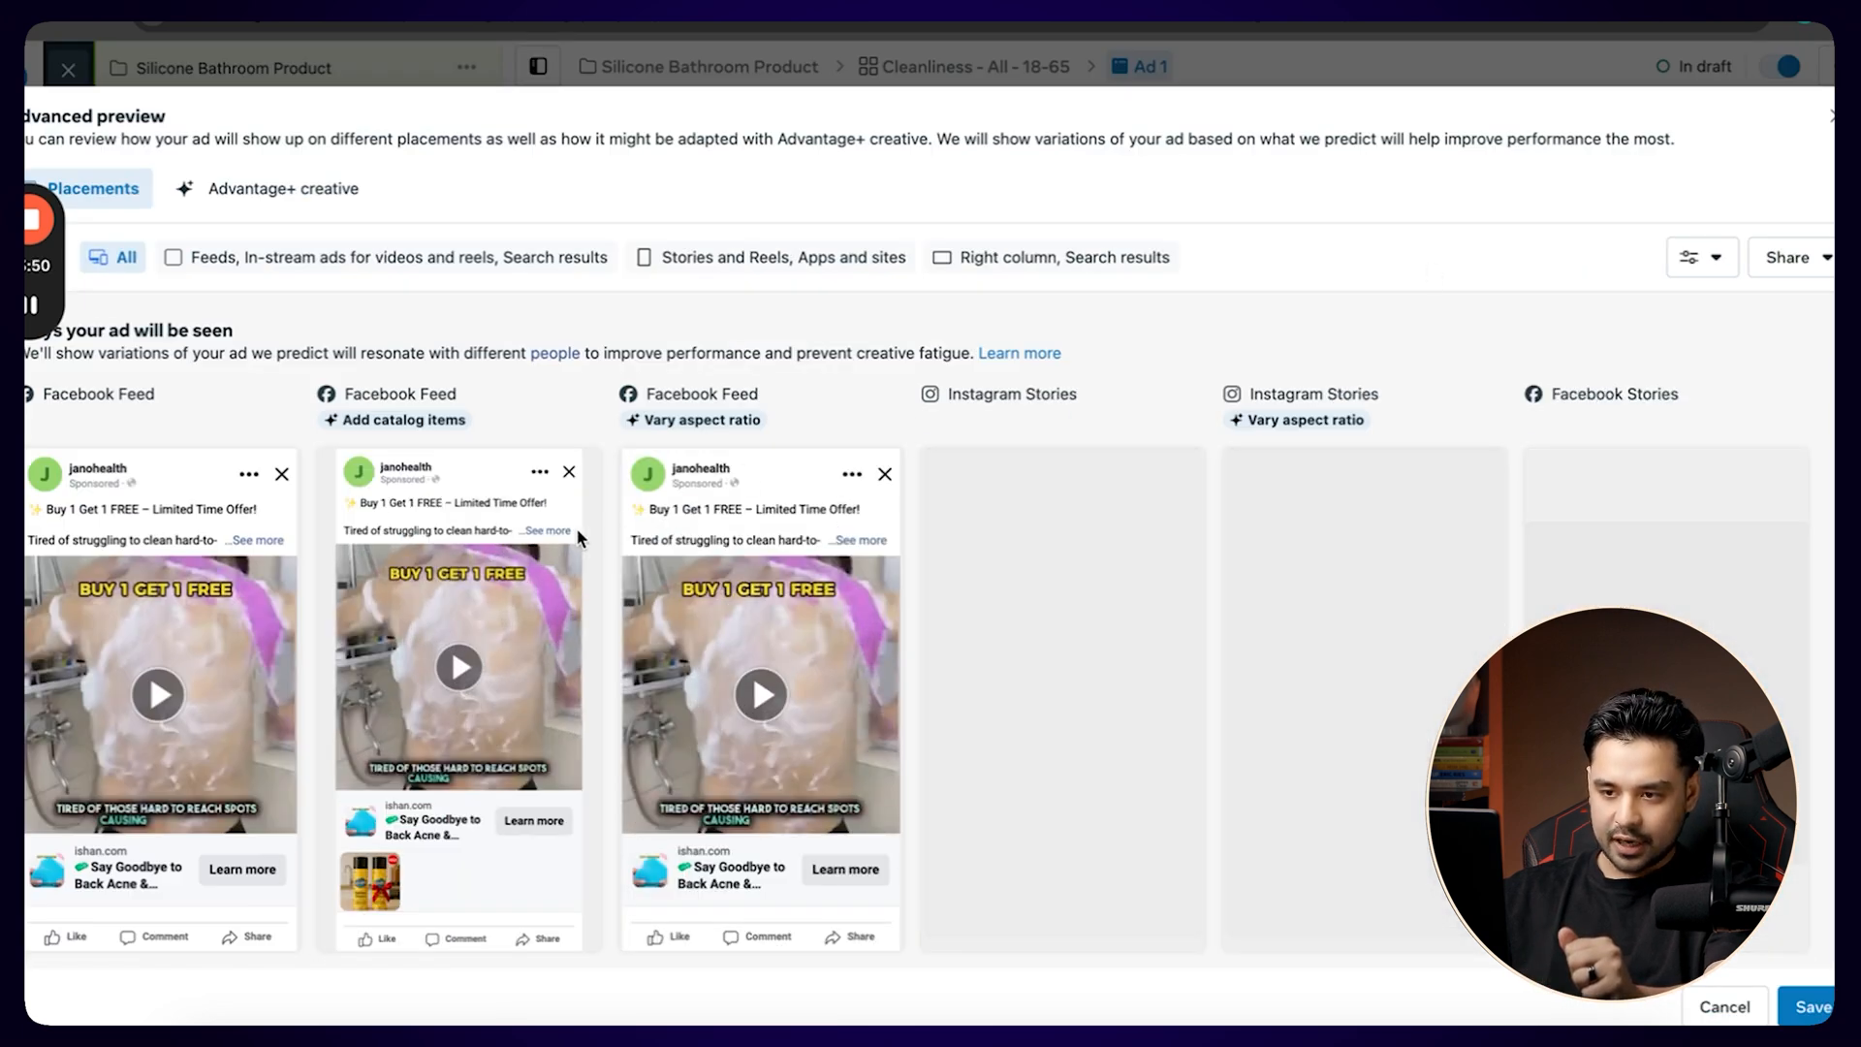
{"action": "left_click", "coordinate": [560, 533]}
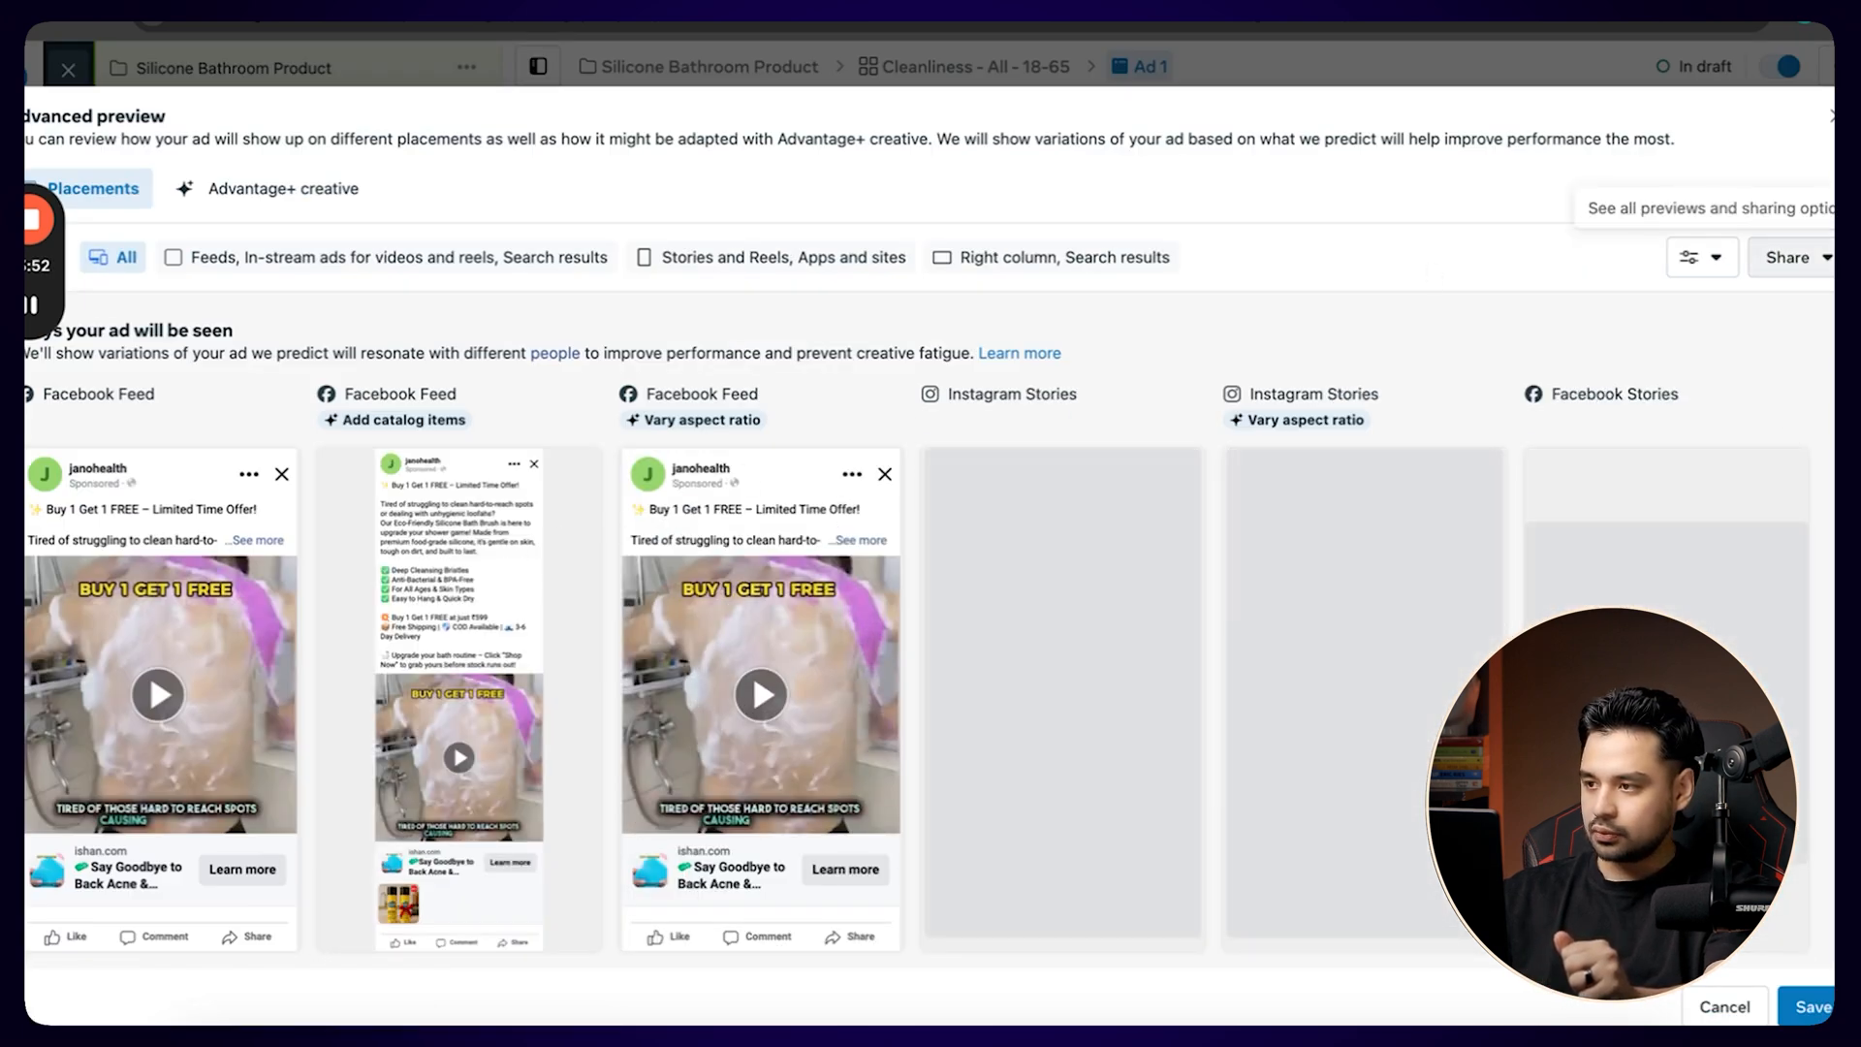
{"action": "left_click", "coordinate": [1833, 117]}
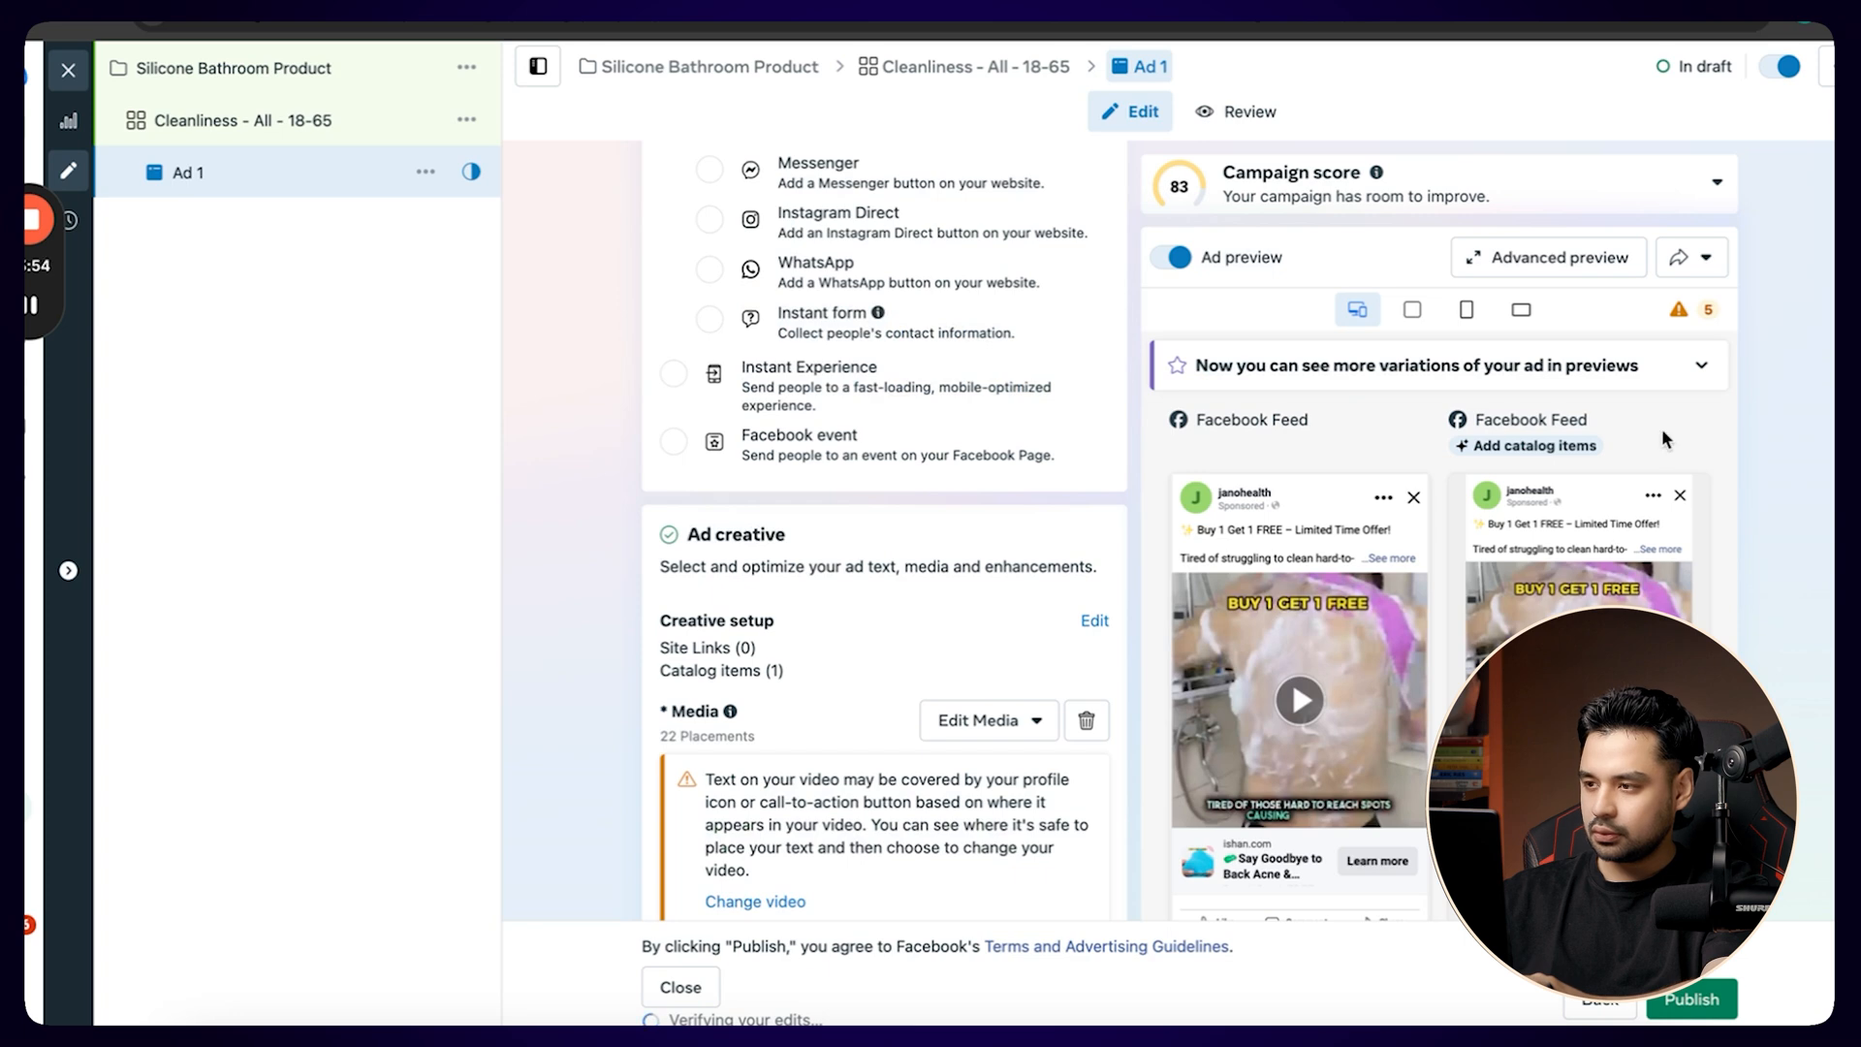
{"action": "left_click", "coordinate": [1682, 258]}
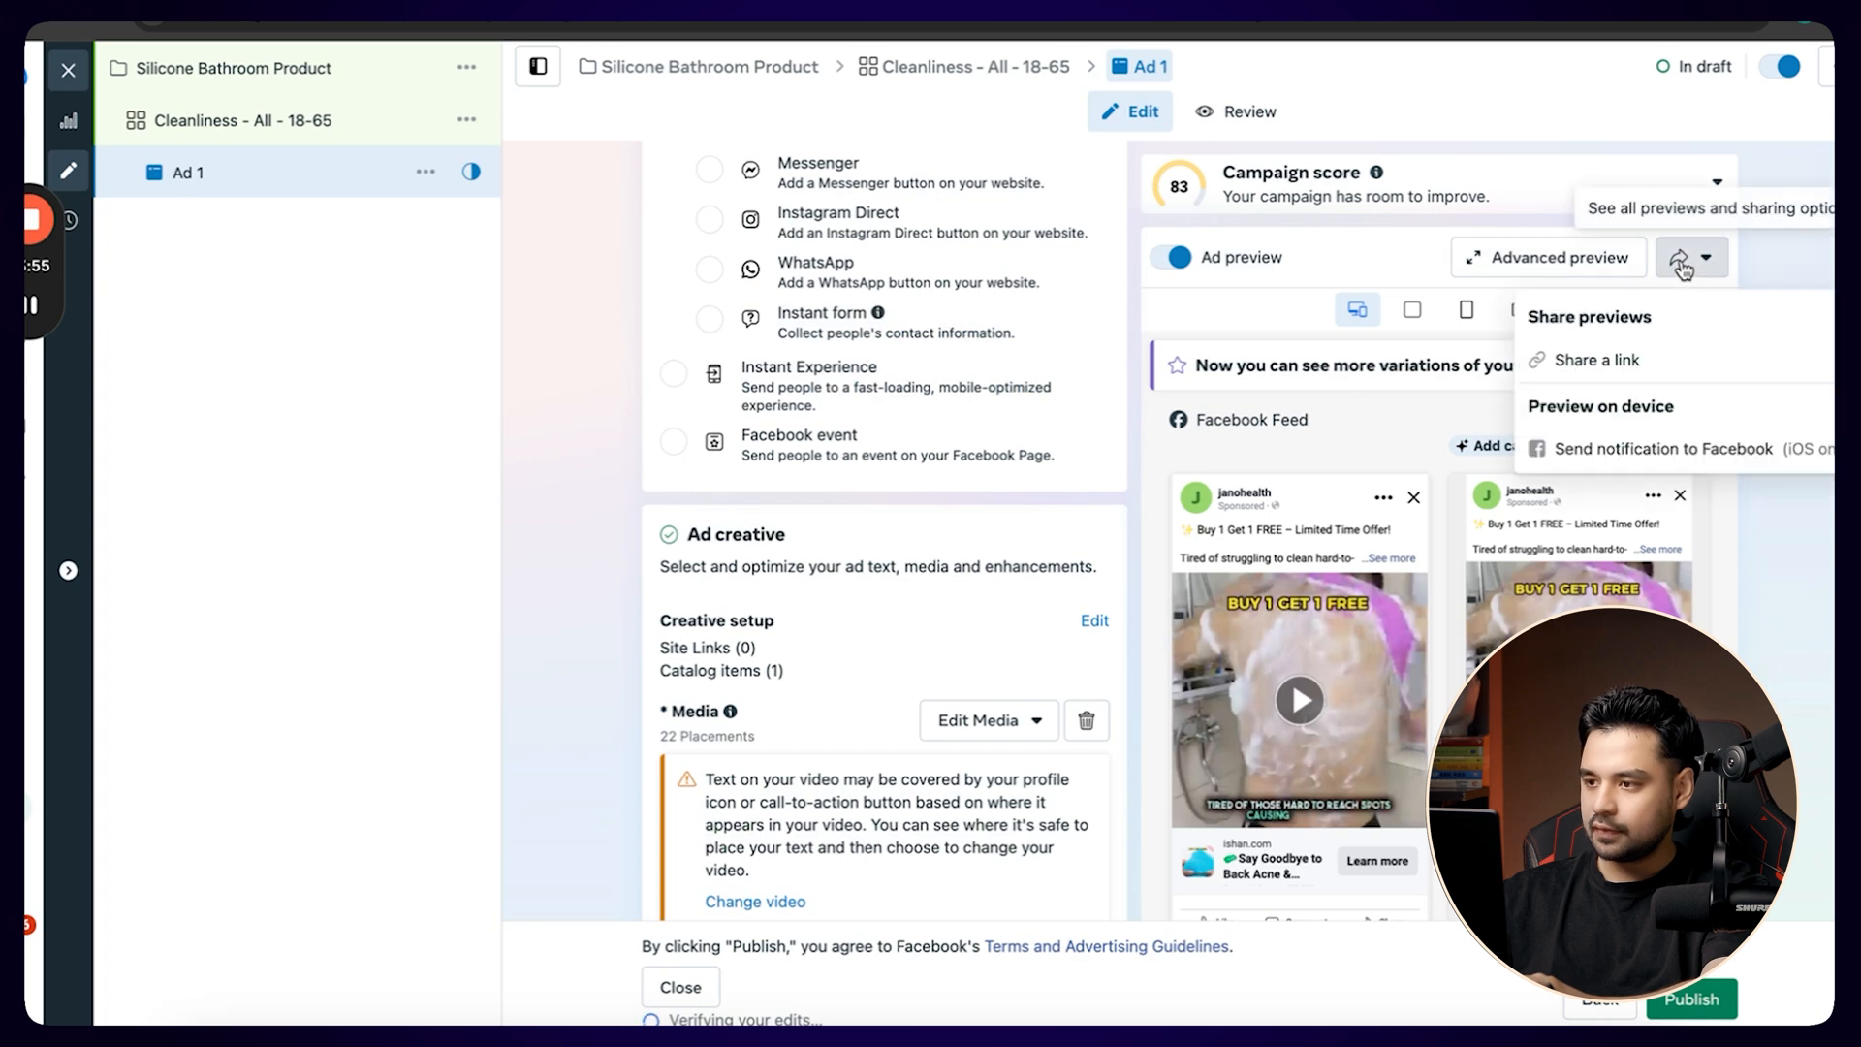
{"action": "left_click", "coordinate": [1580, 261]}
{"action": "left_click", "coordinate": [1824, 116]}
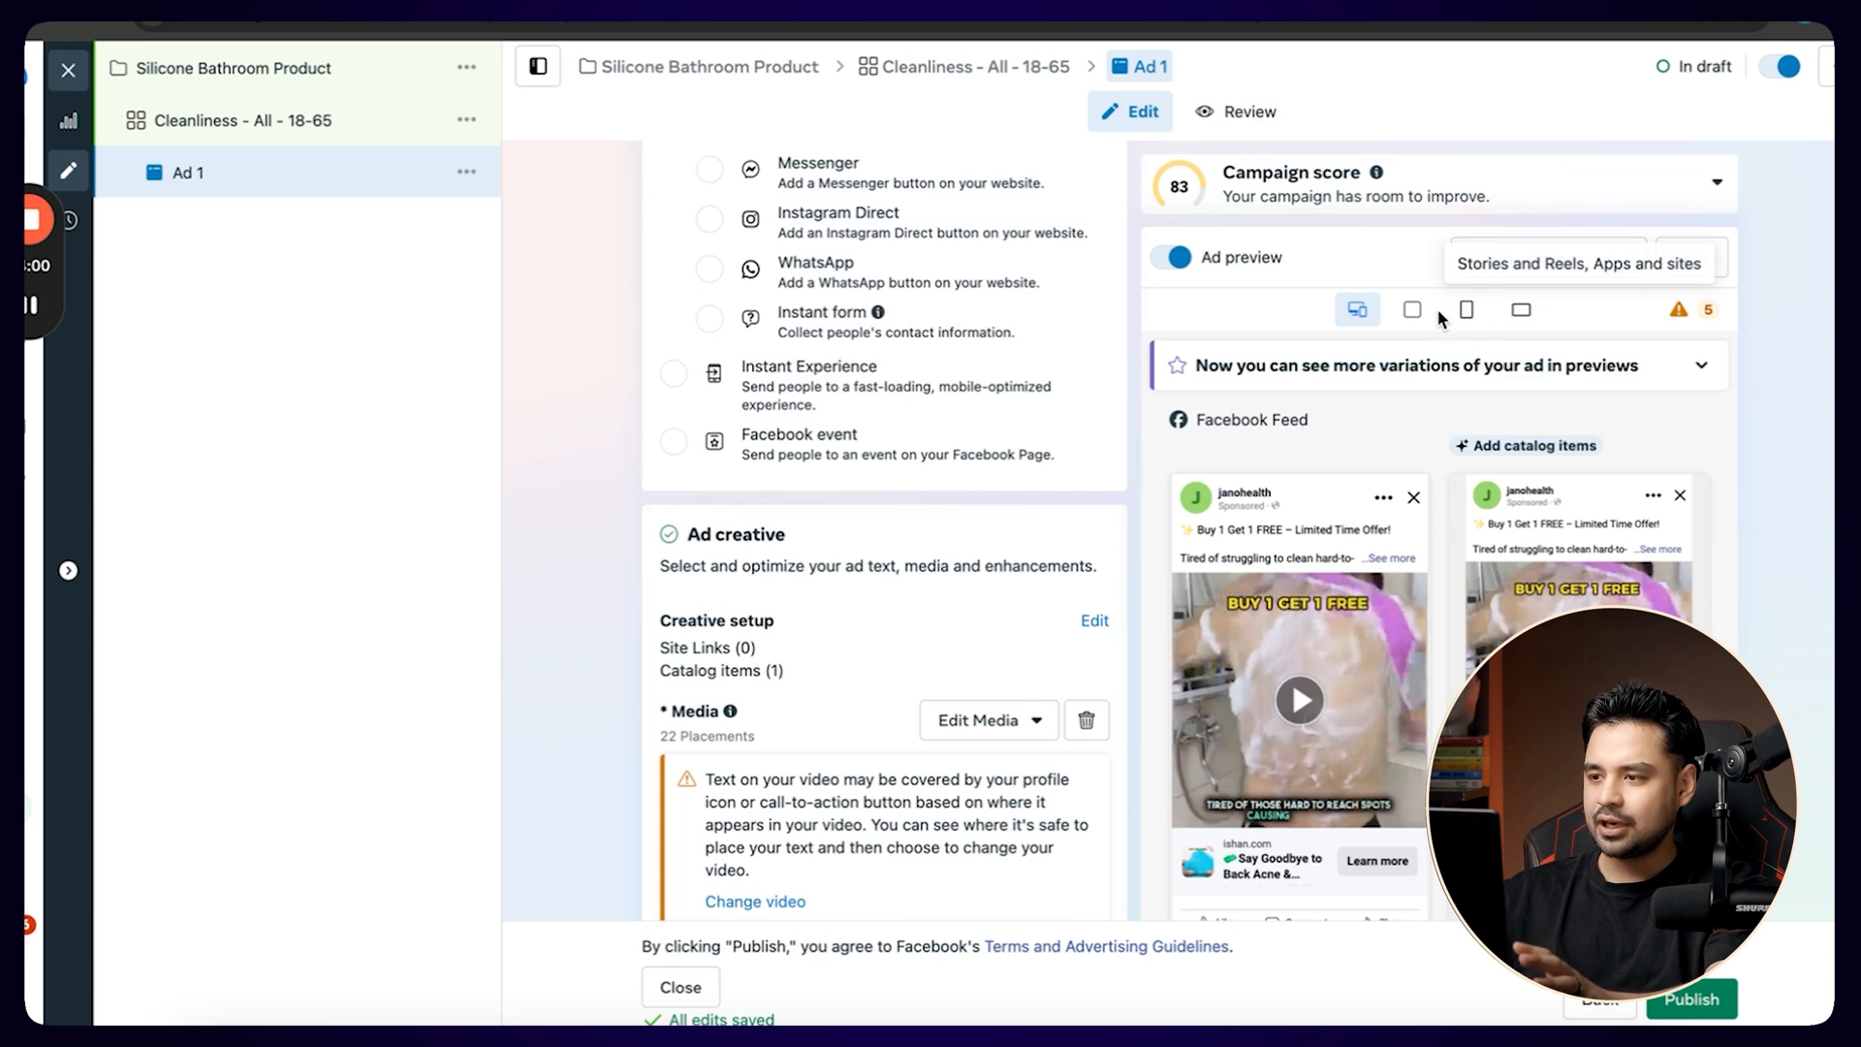
Examine the ad across placements in the advanced preview, circling the primary text of the vary-aspect-ratio Facebook Feed version, and save the preview.
{"action": "left_click", "coordinate": [1556, 260]}
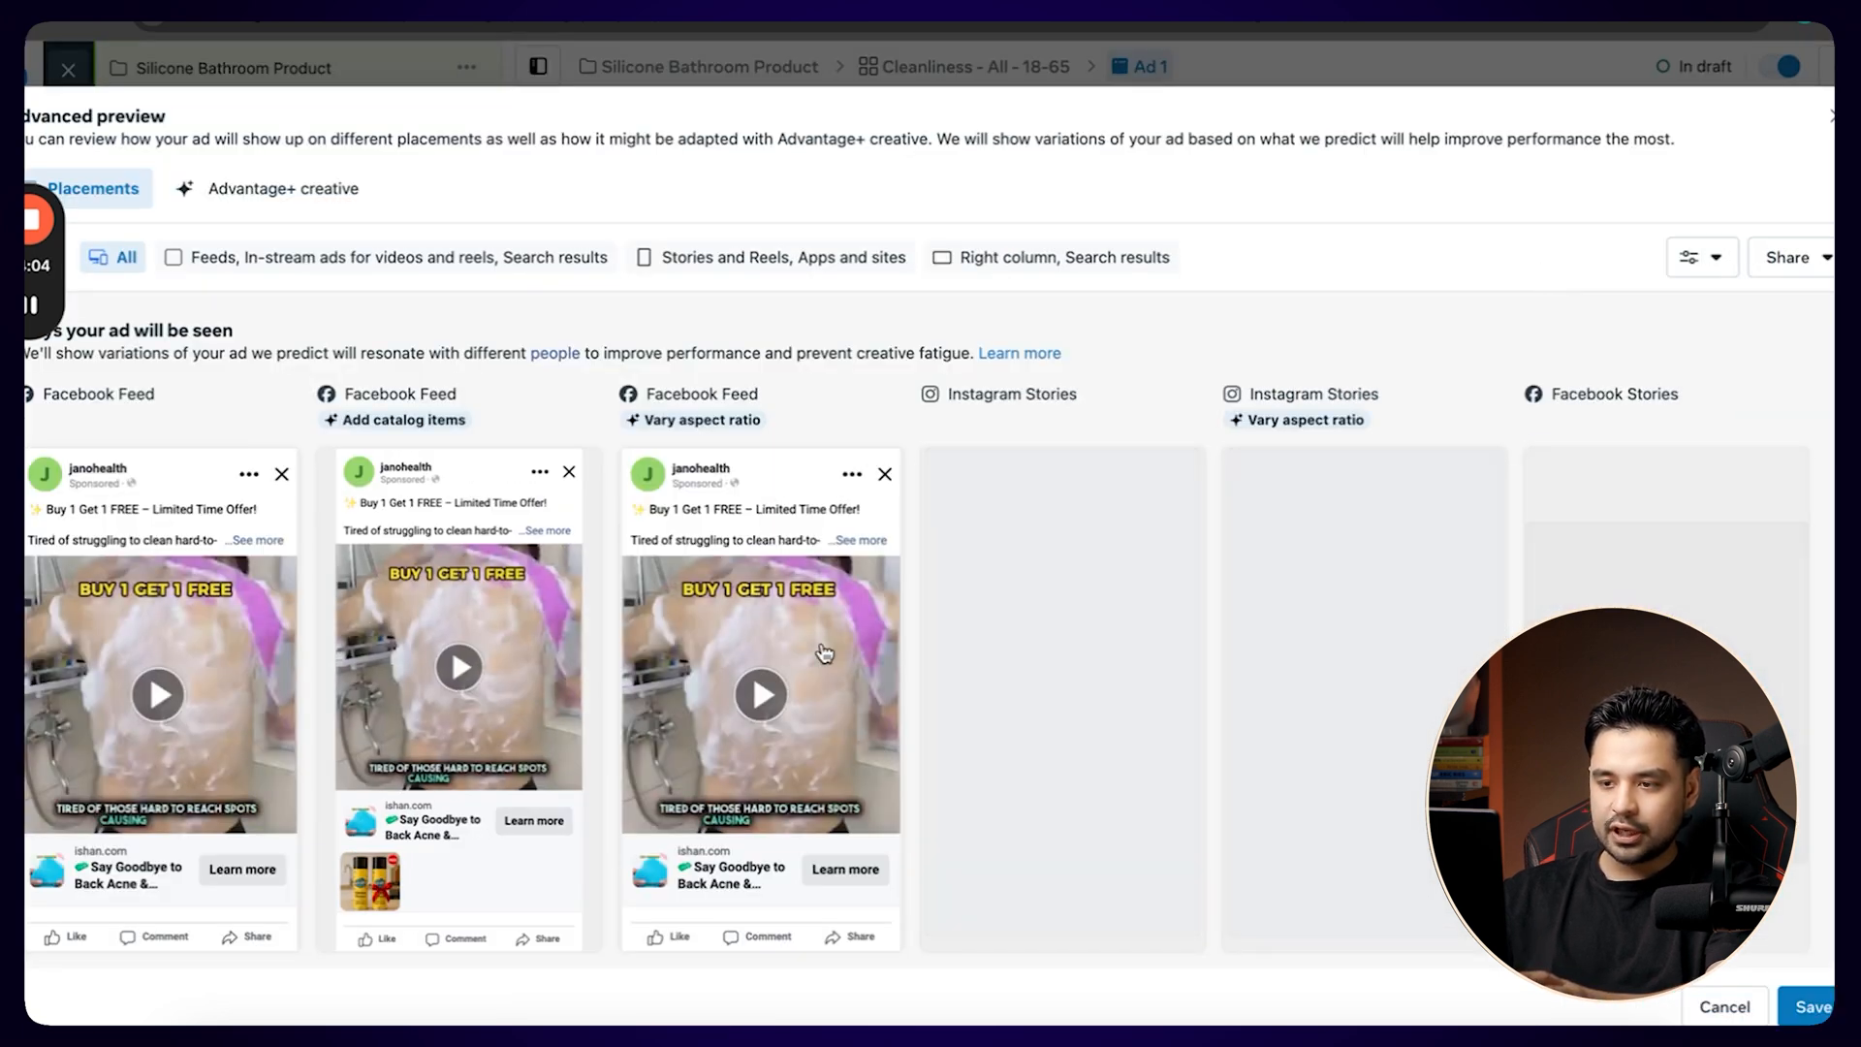
{"action": "scroll", "coordinate": [824, 654], "scroll_direction": "down", "scroll_amount": 1}
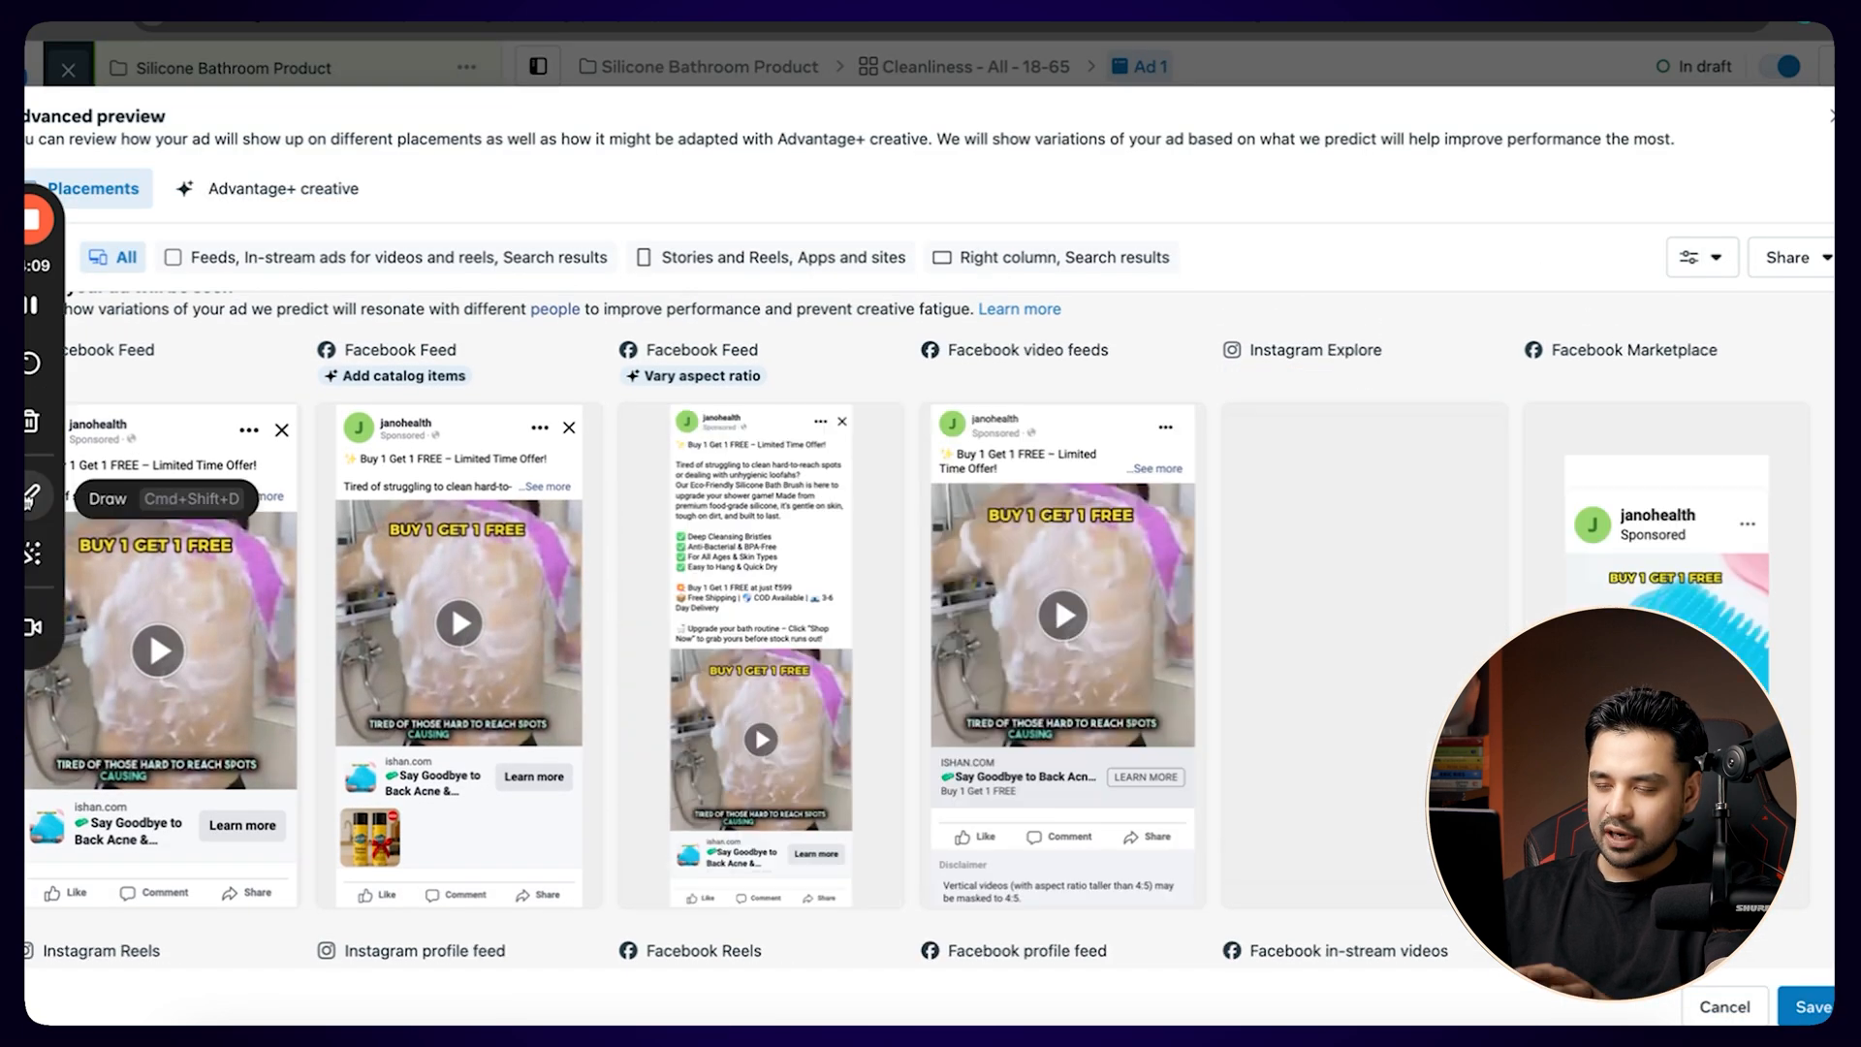
{"action": "left_click", "coordinate": [35, 498]}
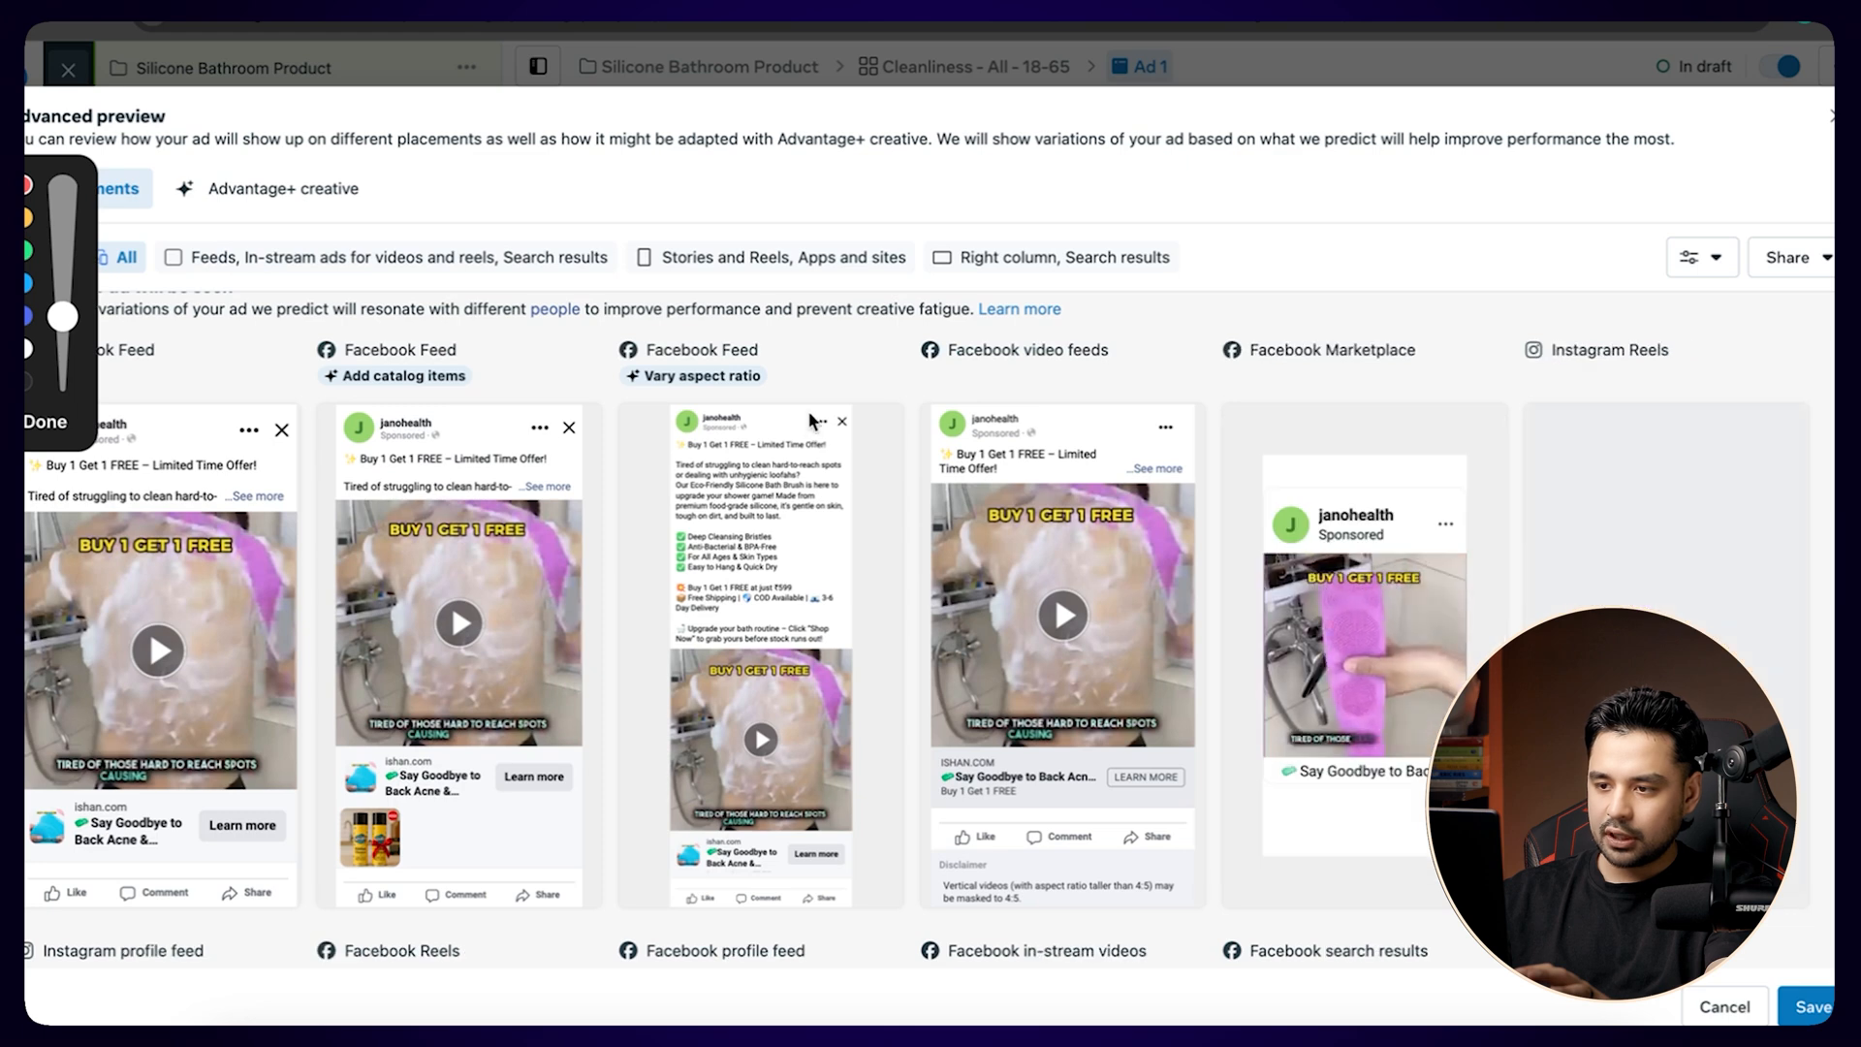
{"action": "mouse_move", "coordinate": [811, 382]}
{"action": "left_mouse_down"}
{"action": "mouse_move", "coordinate": [877, 407]}
{"action": "mouse_move", "coordinate": [739, 638]}
{"action": "mouse_move", "coordinate": [679, 388]}
{"action": "mouse_move", "coordinate": [853, 427]}
{"action": "left_mouse_up"}
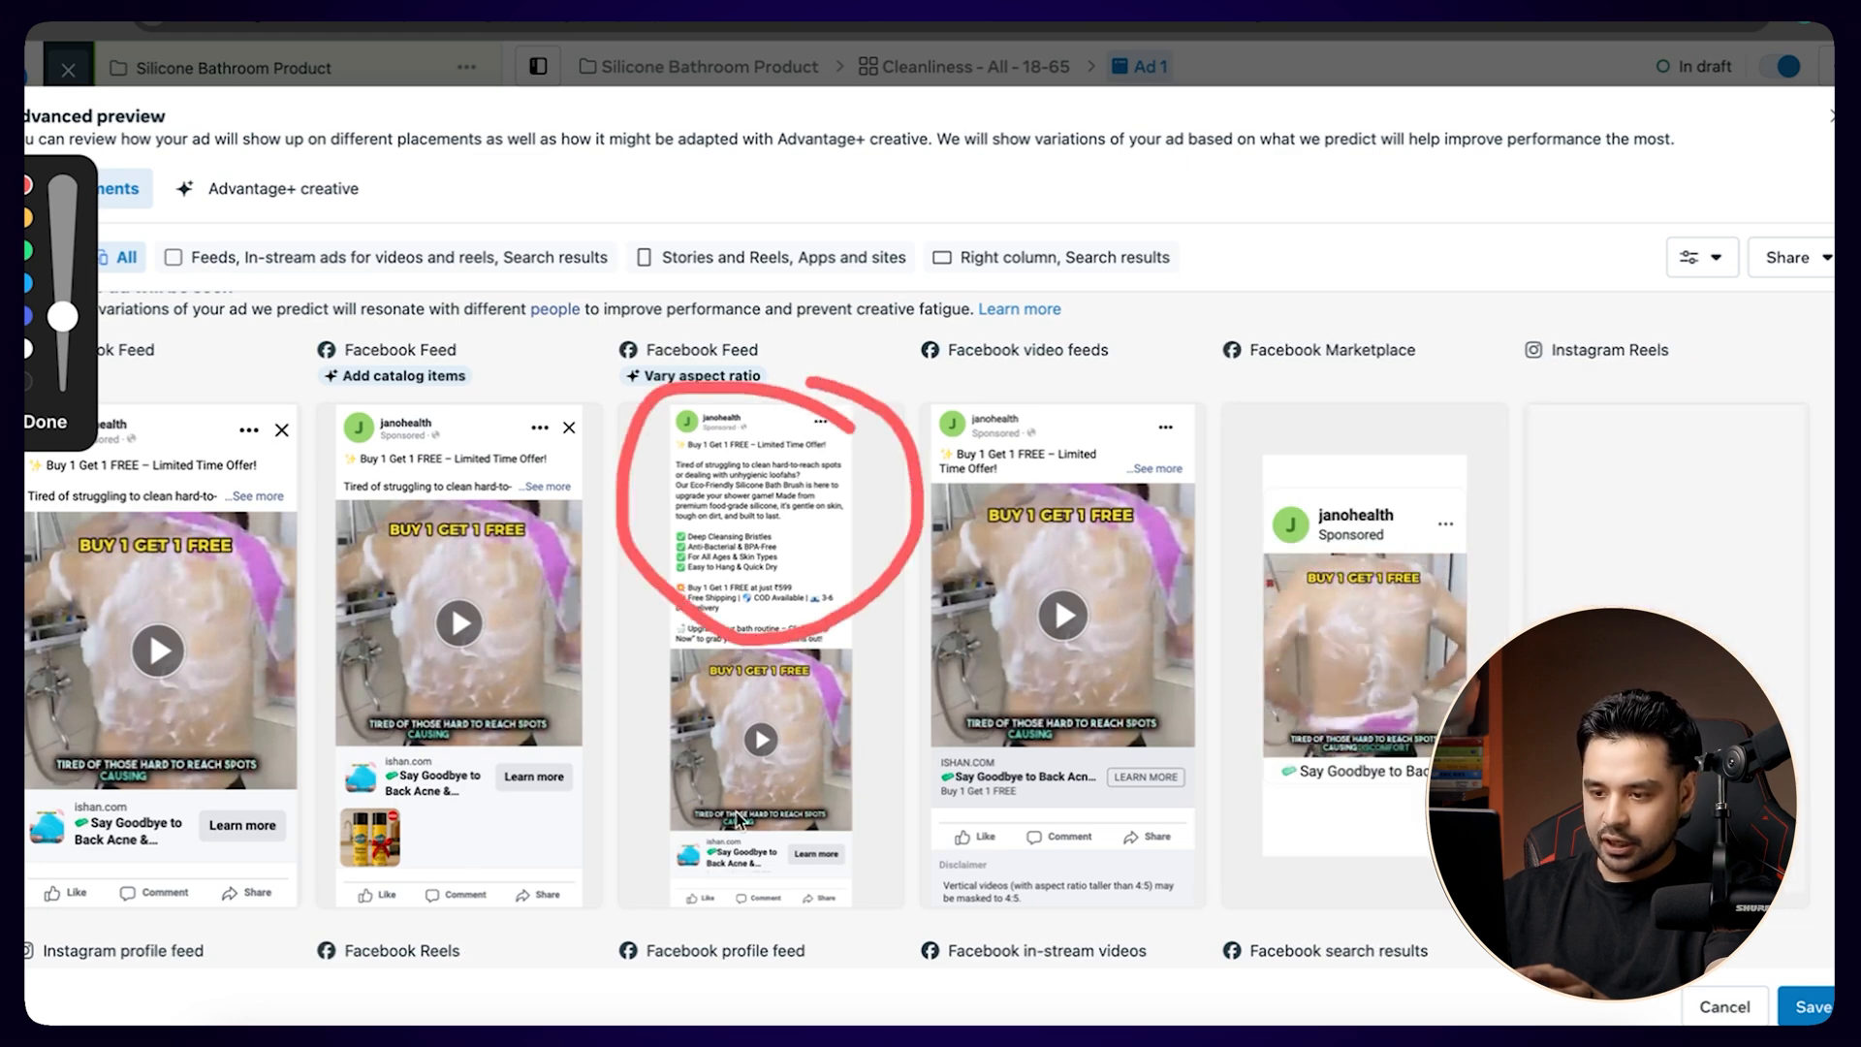
{"action": "mouse_move", "coordinate": [582, 835]}
{"action": "left_mouse_down"}
{"action": "mouse_move", "coordinate": [675, 826]}
{"action": "mouse_move", "coordinate": [621, 876]}
{"action": "mouse_move", "coordinate": [773, 876]}
{"action": "left_mouse_up"}
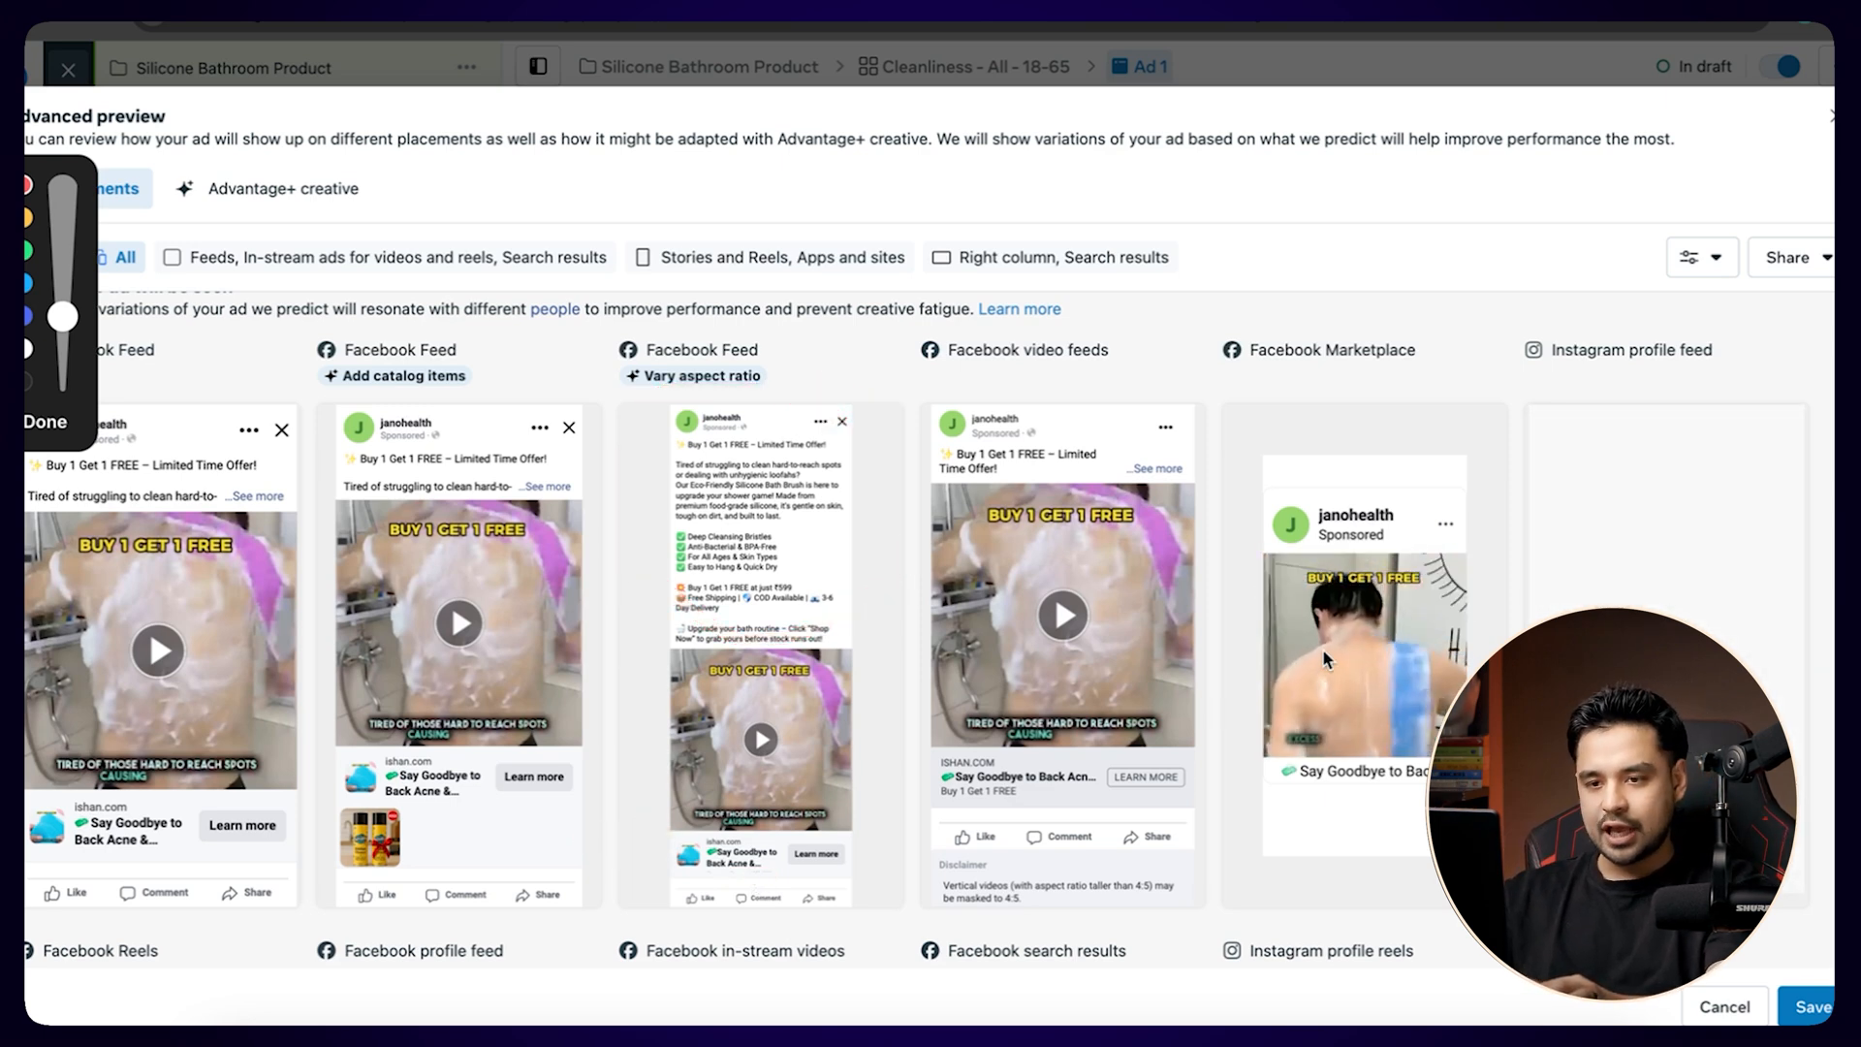
{"action": "left_click", "coordinate": [46, 422]}
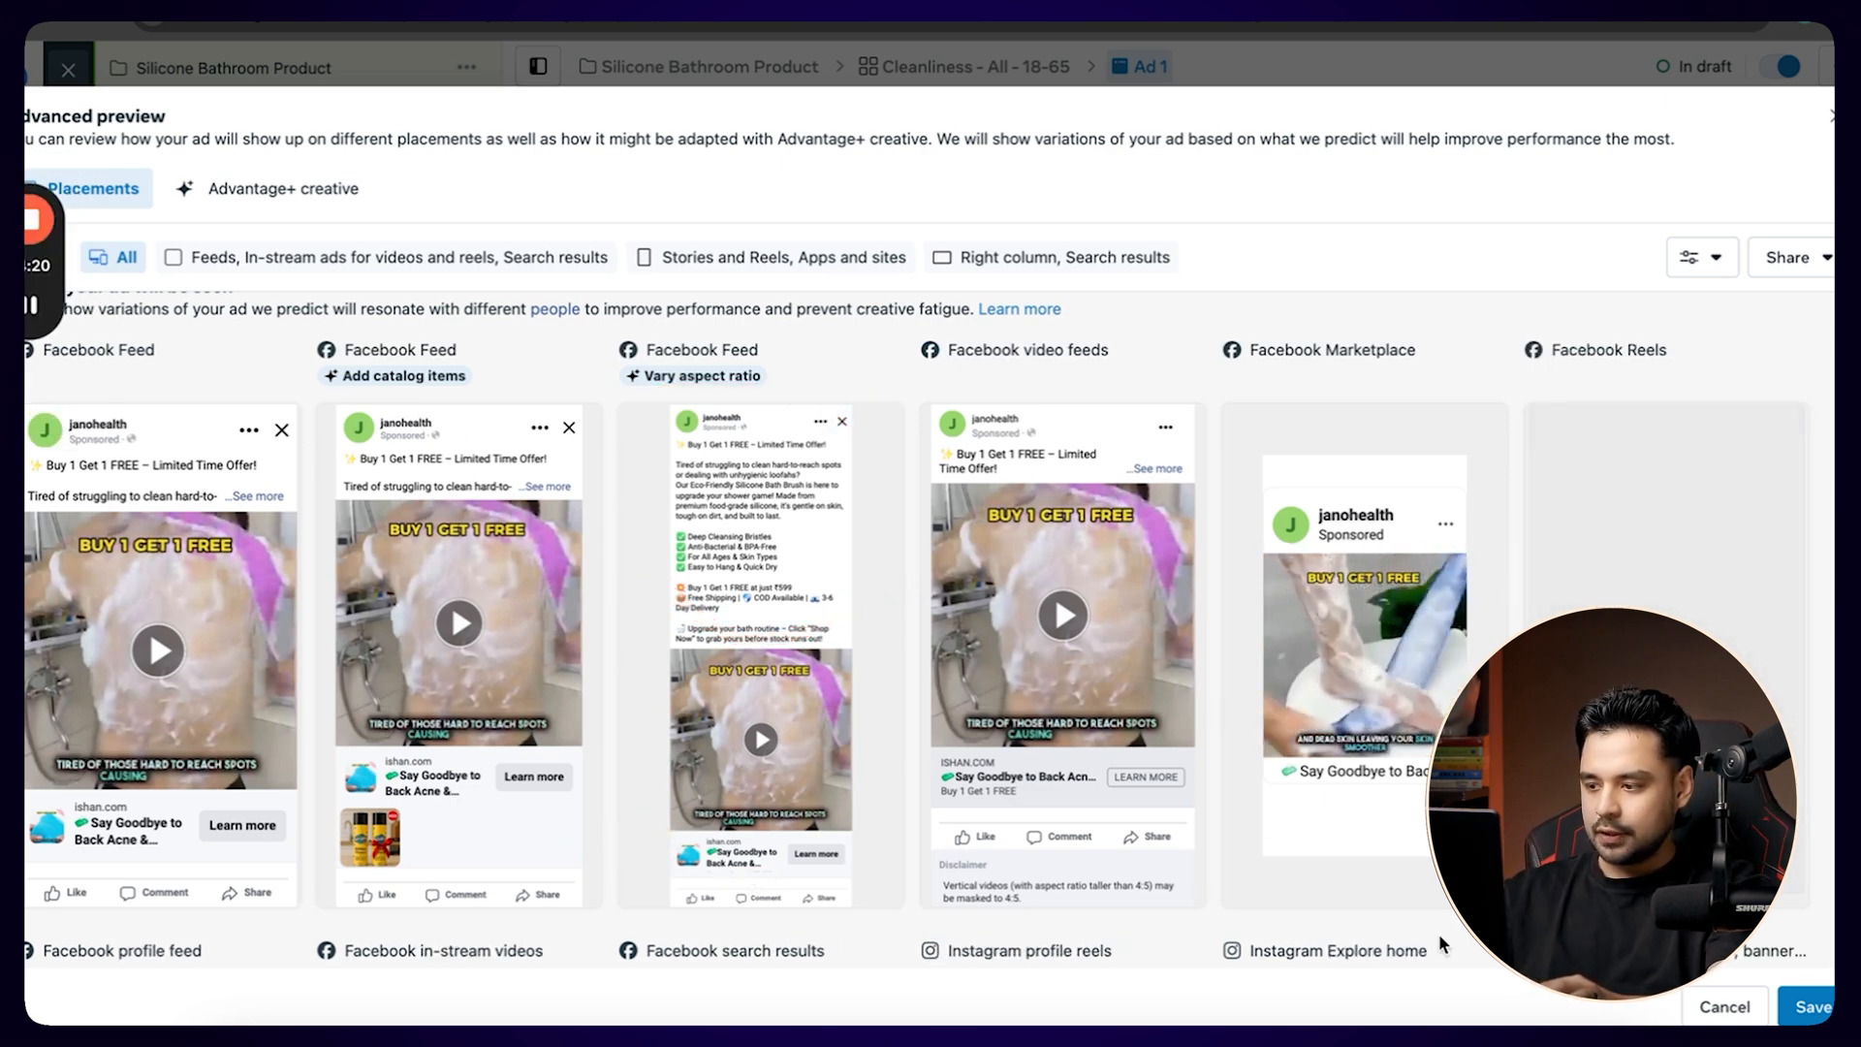
{"action": "left_click", "coordinate": [1810, 1007]}
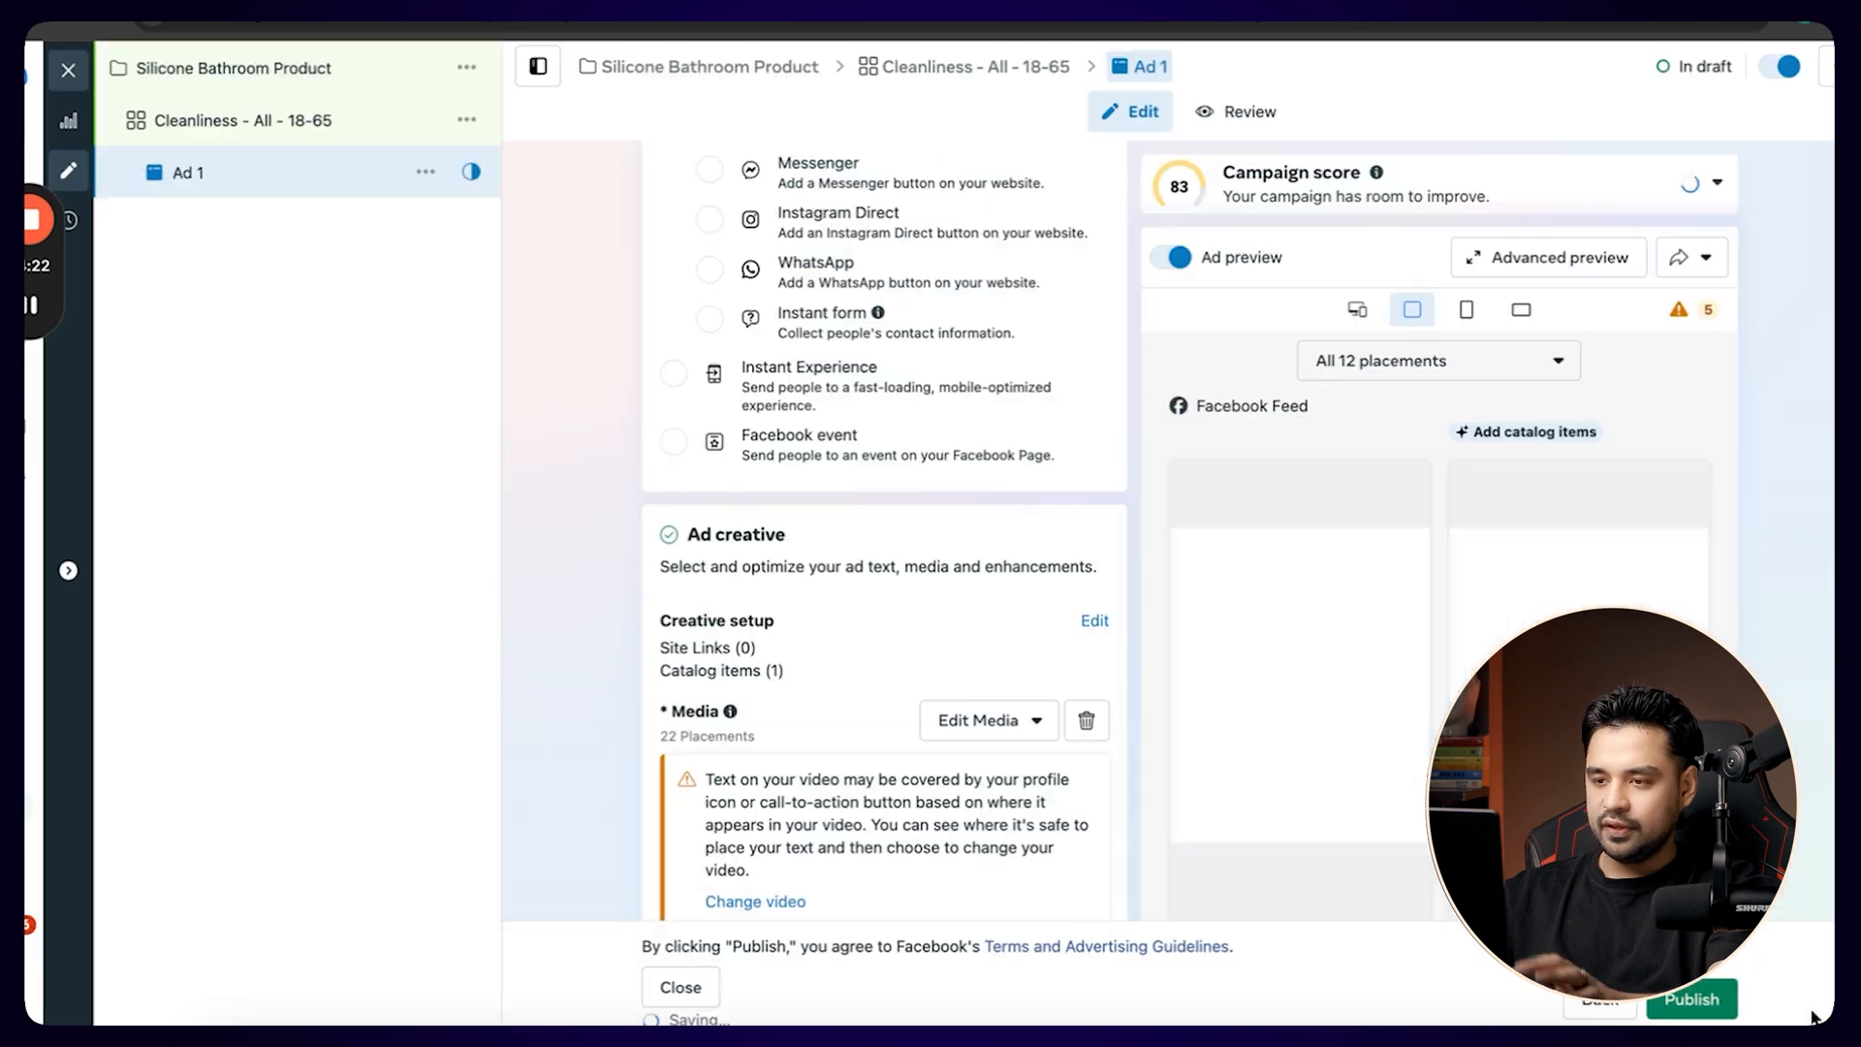
Change the call to action in Ad 1's creative section to Shop now.
{"action": "scroll", "coordinate": [936, 524], "scroll_direction": "down", "scroll_amount": 2}
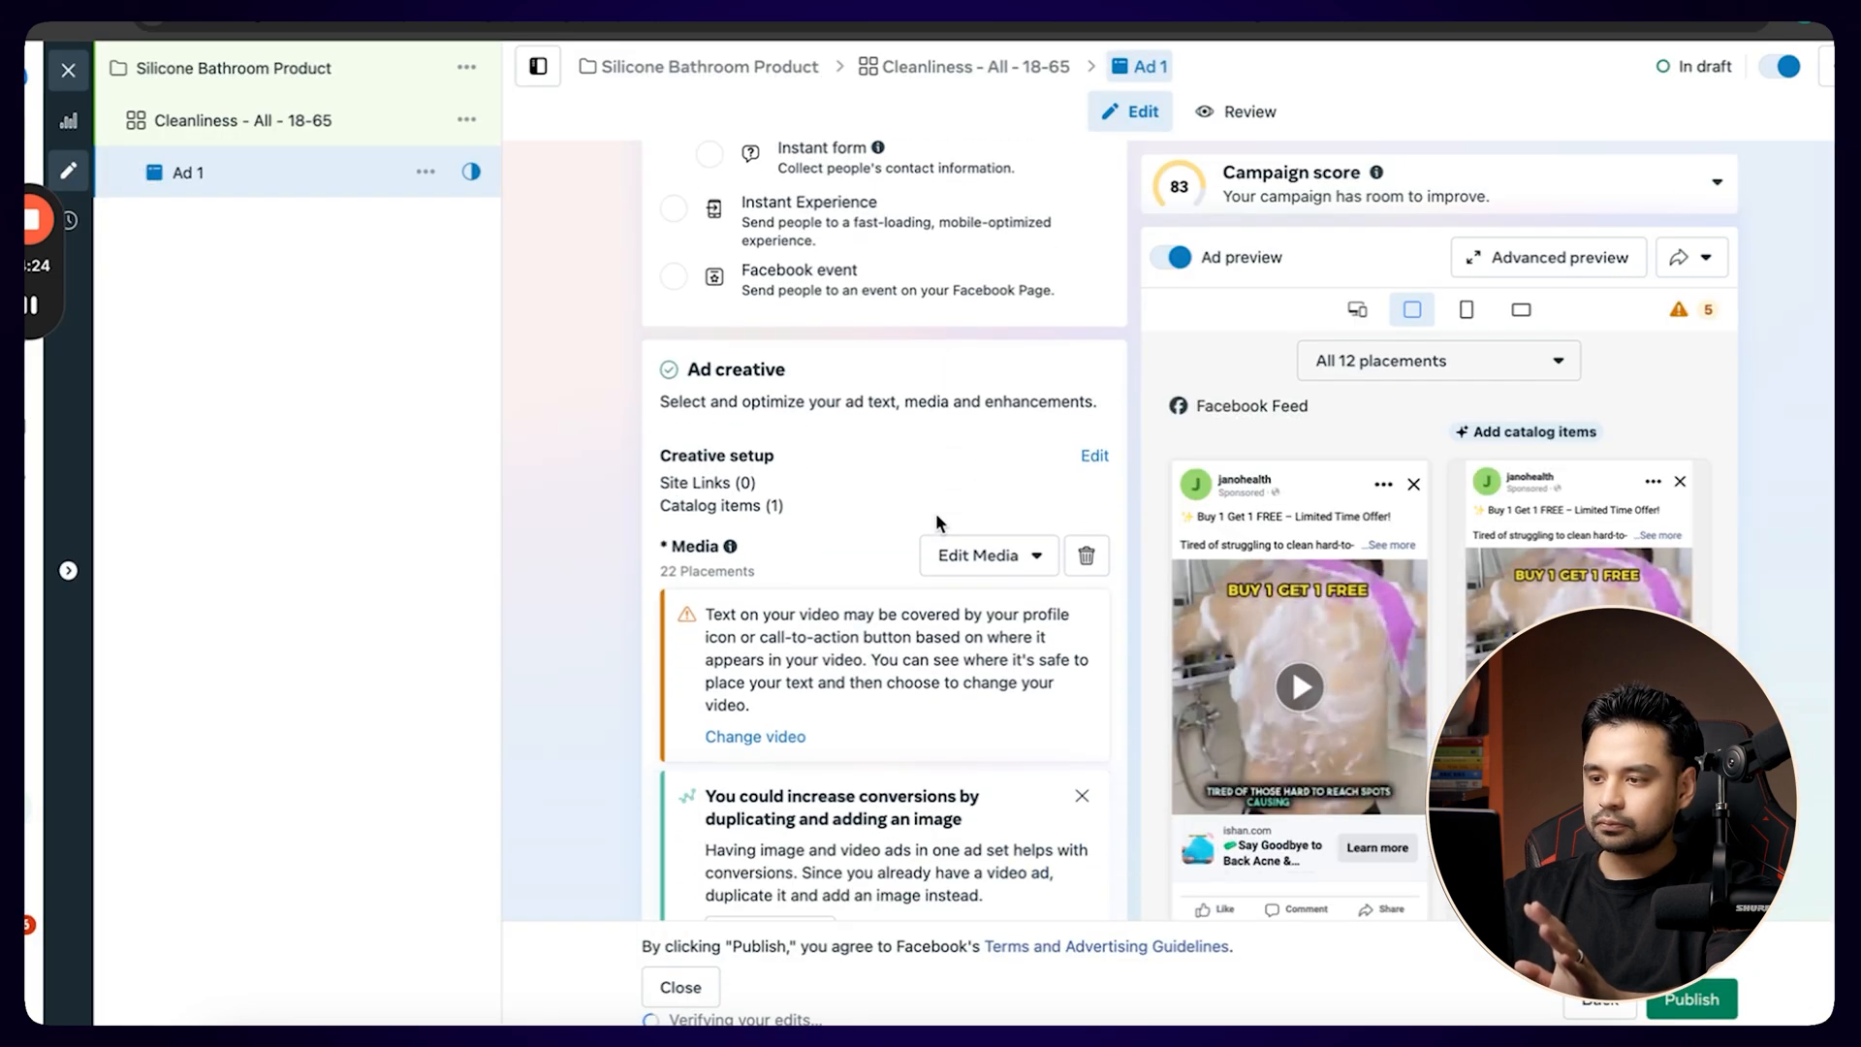
{"action": "scroll", "coordinate": [936, 524], "scroll_direction": "down", "scroll_amount": 15}
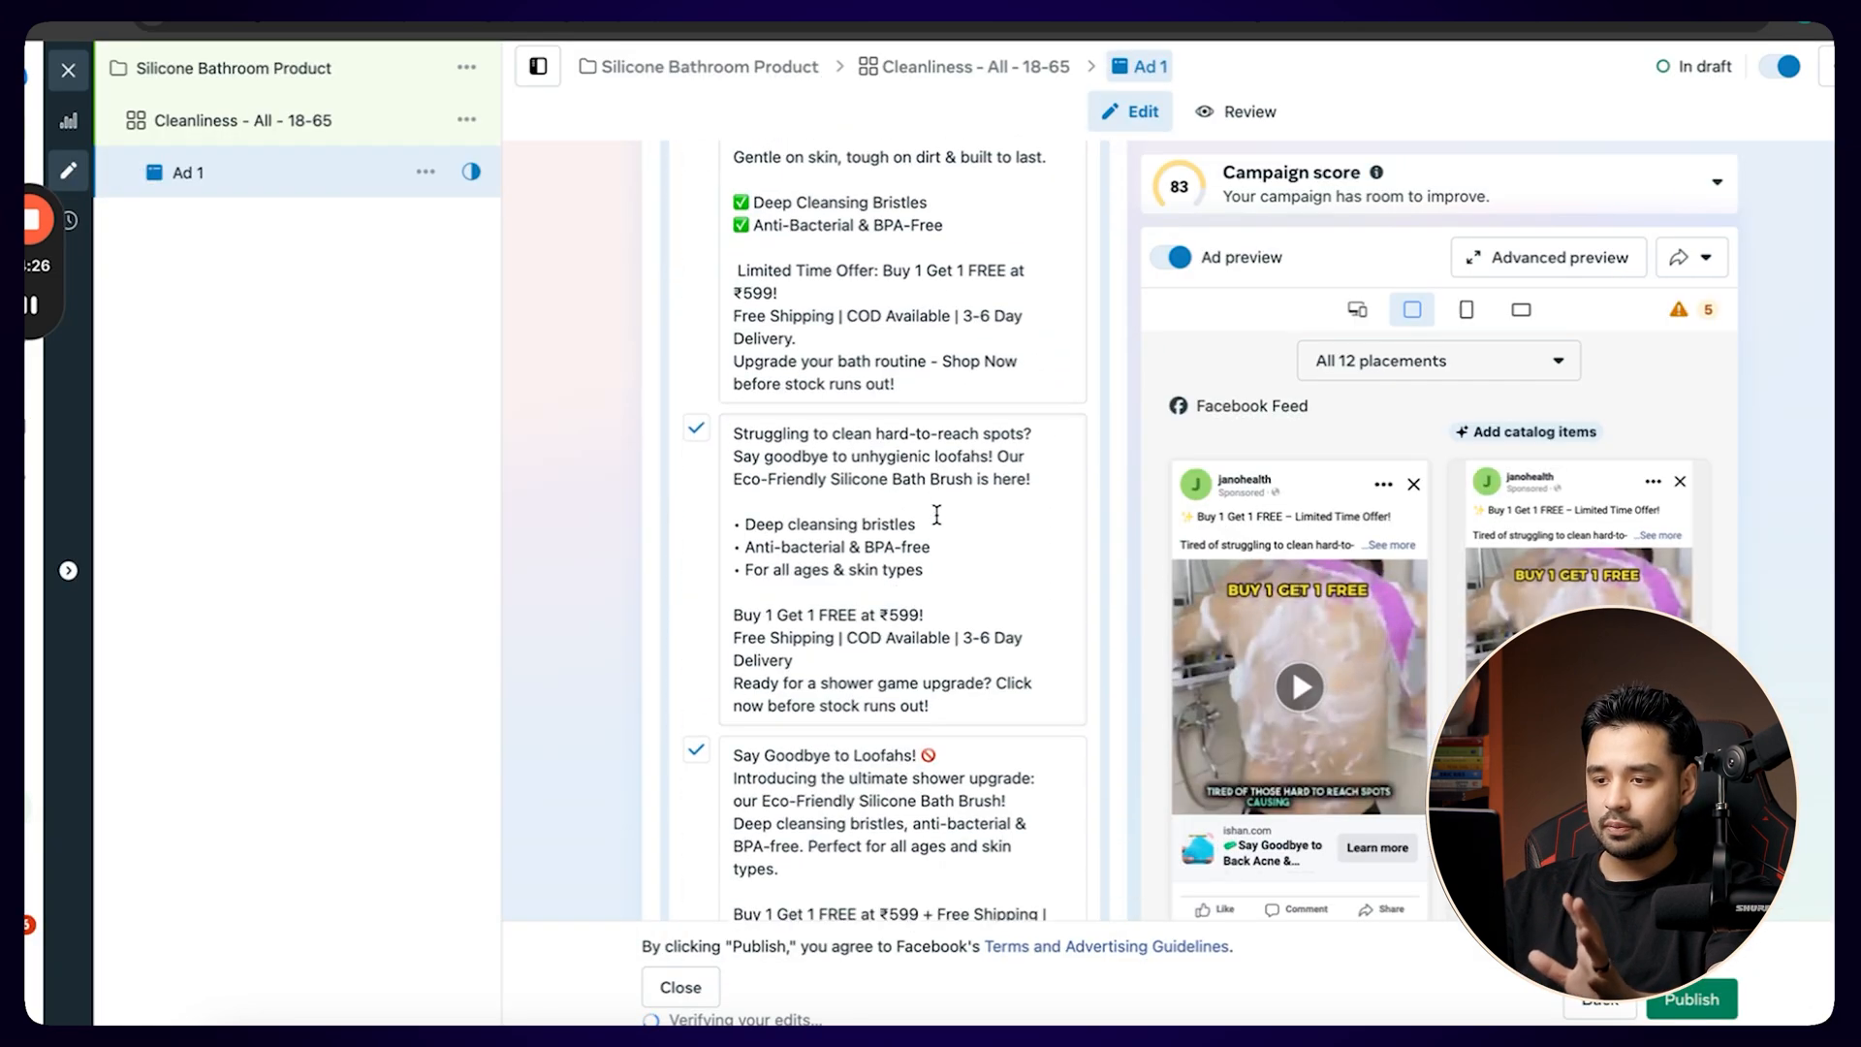
{"action": "scroll", "coordinate": [937, 515], "scroll_direction": "down", "scroll_amount": 10}
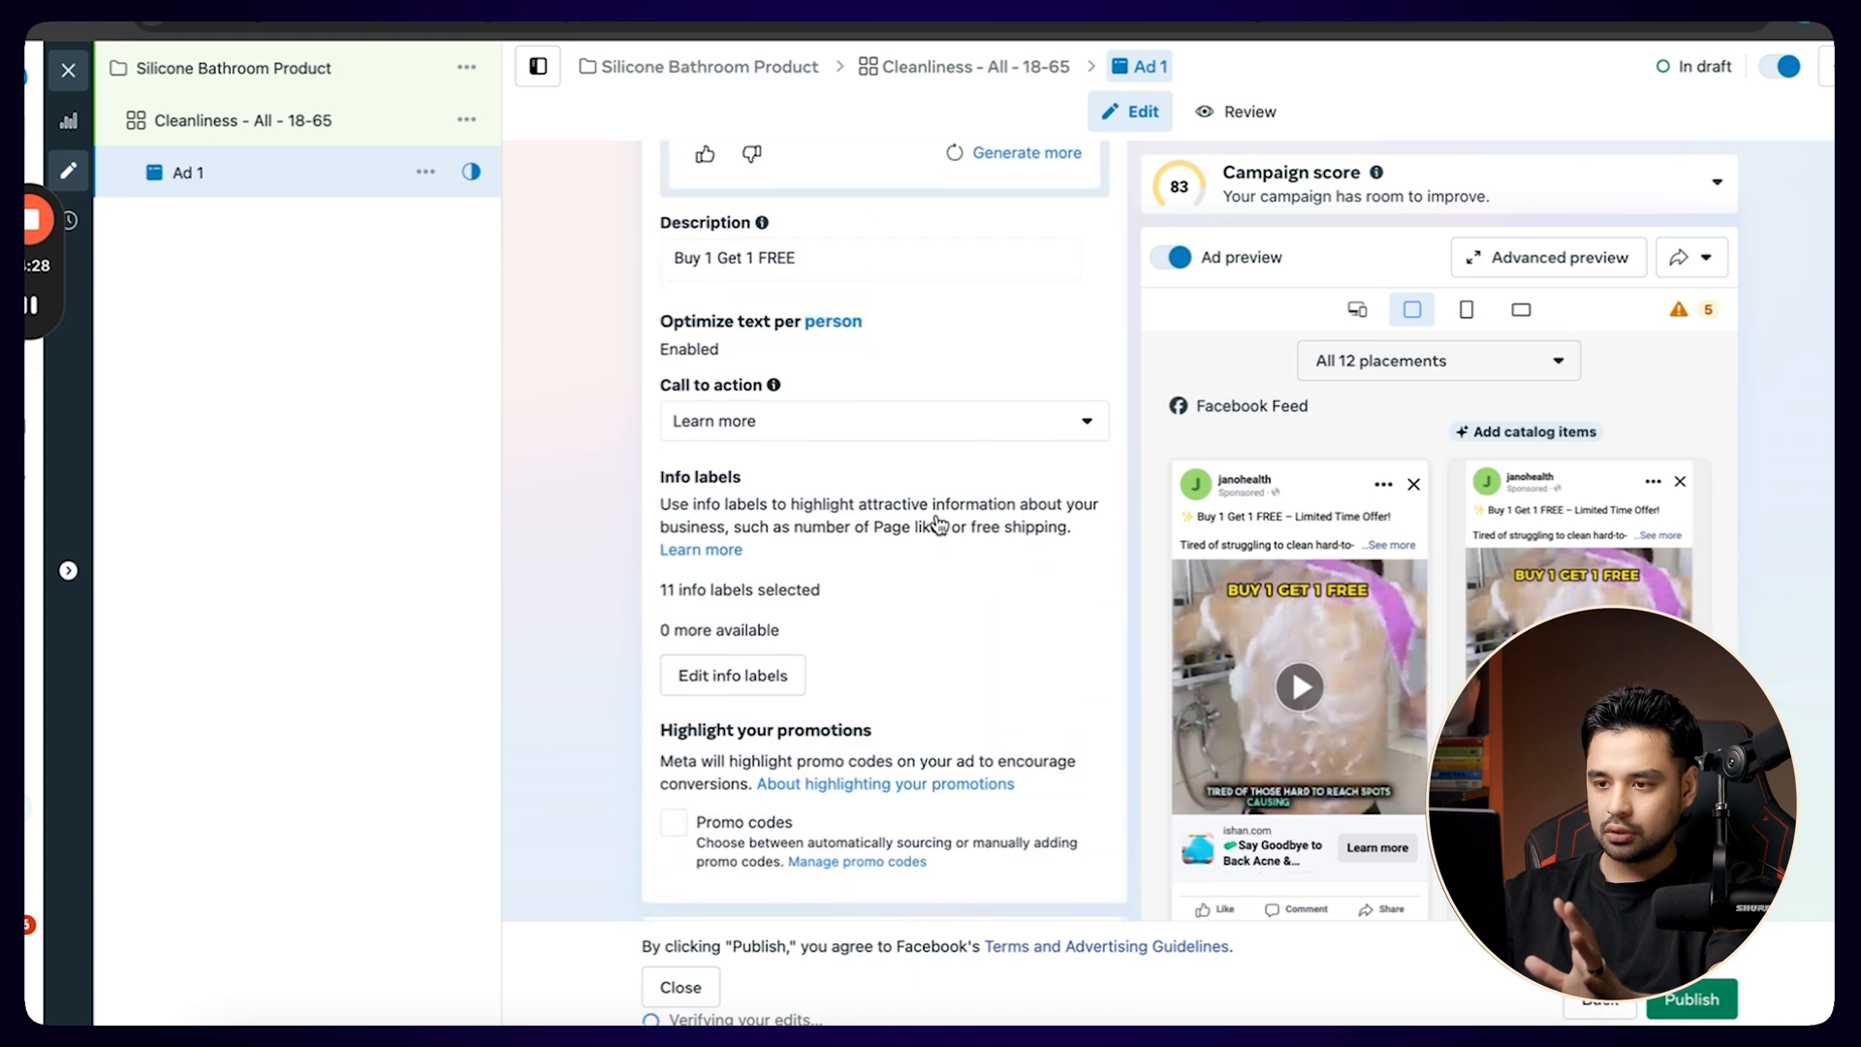
{"action": "scroll", "coordinate": [938, 524], "scroll_direction": "up", "scroll_amount": 1}
{"action": "left_click", "coordinate": [812, 431]}
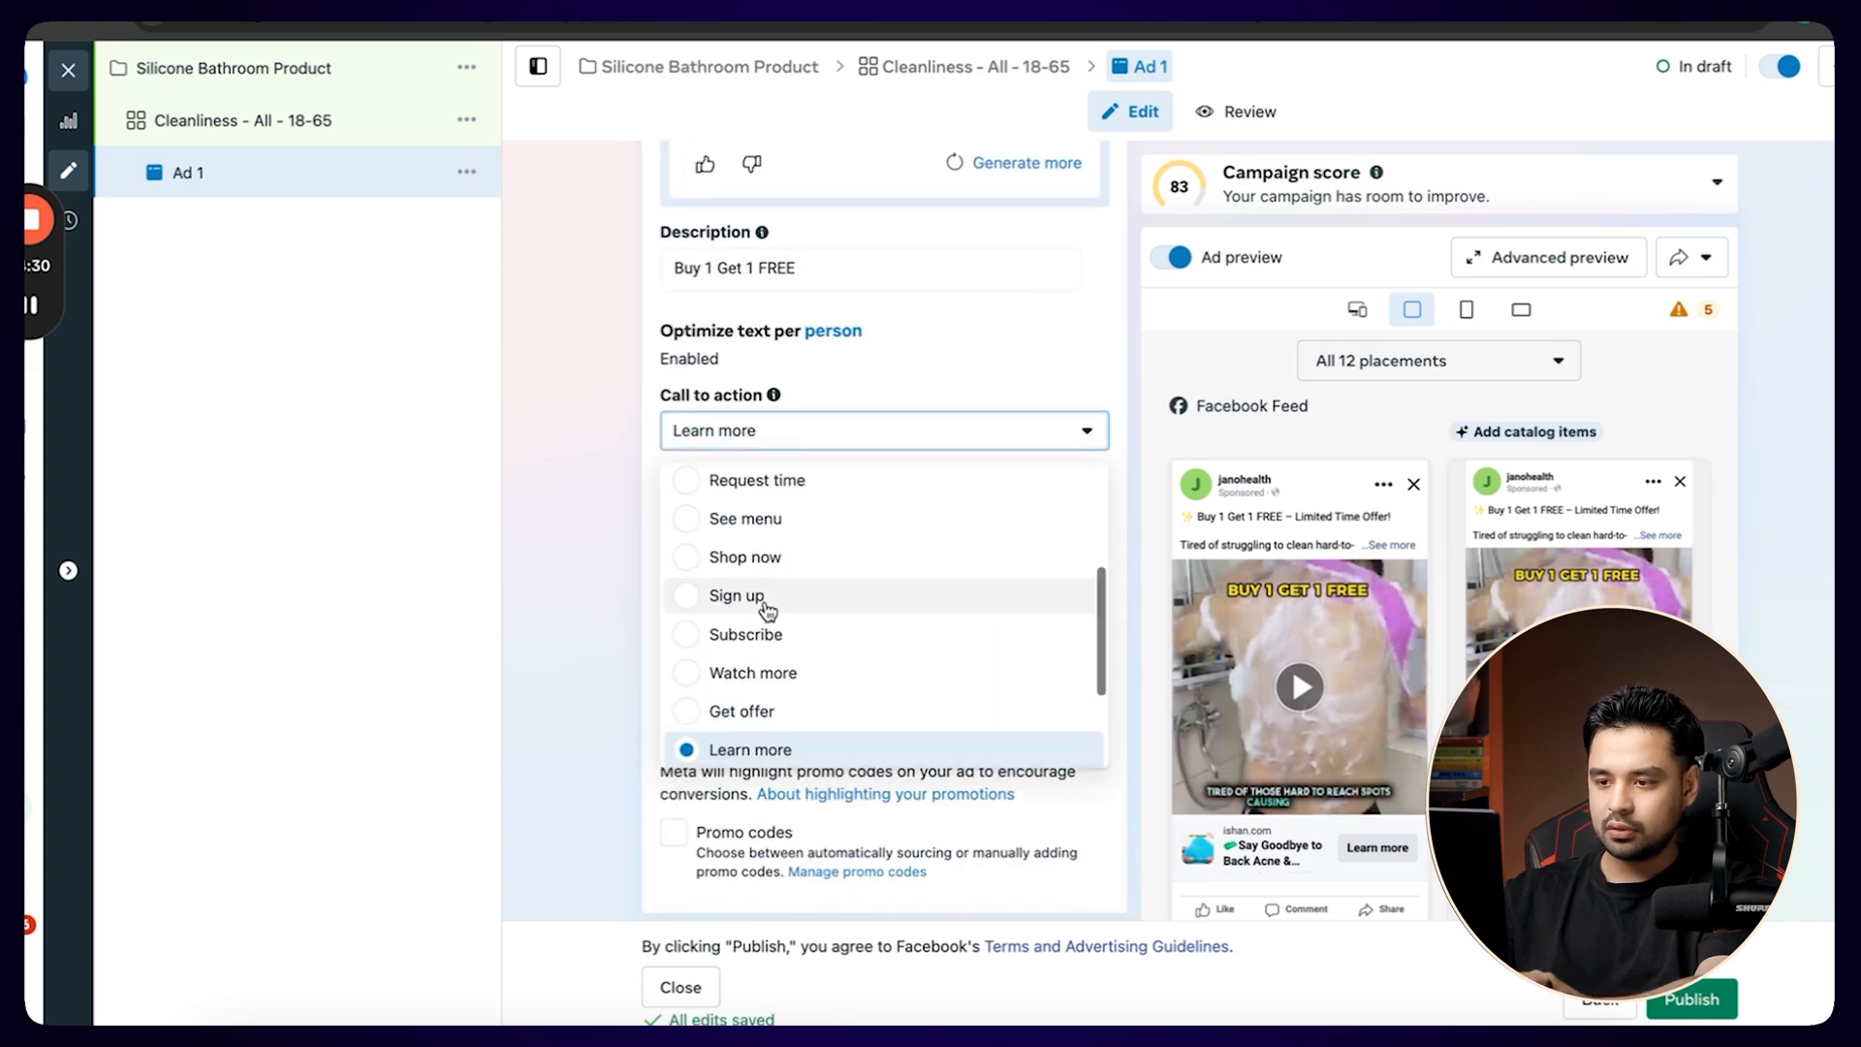
{"action": "left_click", "coordinate": [736, 558]}
Duplicate Ad 1 into the existing Cleanliness - All - 18-65 ad set with 2 copies.
{"action": "scroll", "coordinate": [582, 579], "scroll_direction": "down", "scroll_amount": 15}
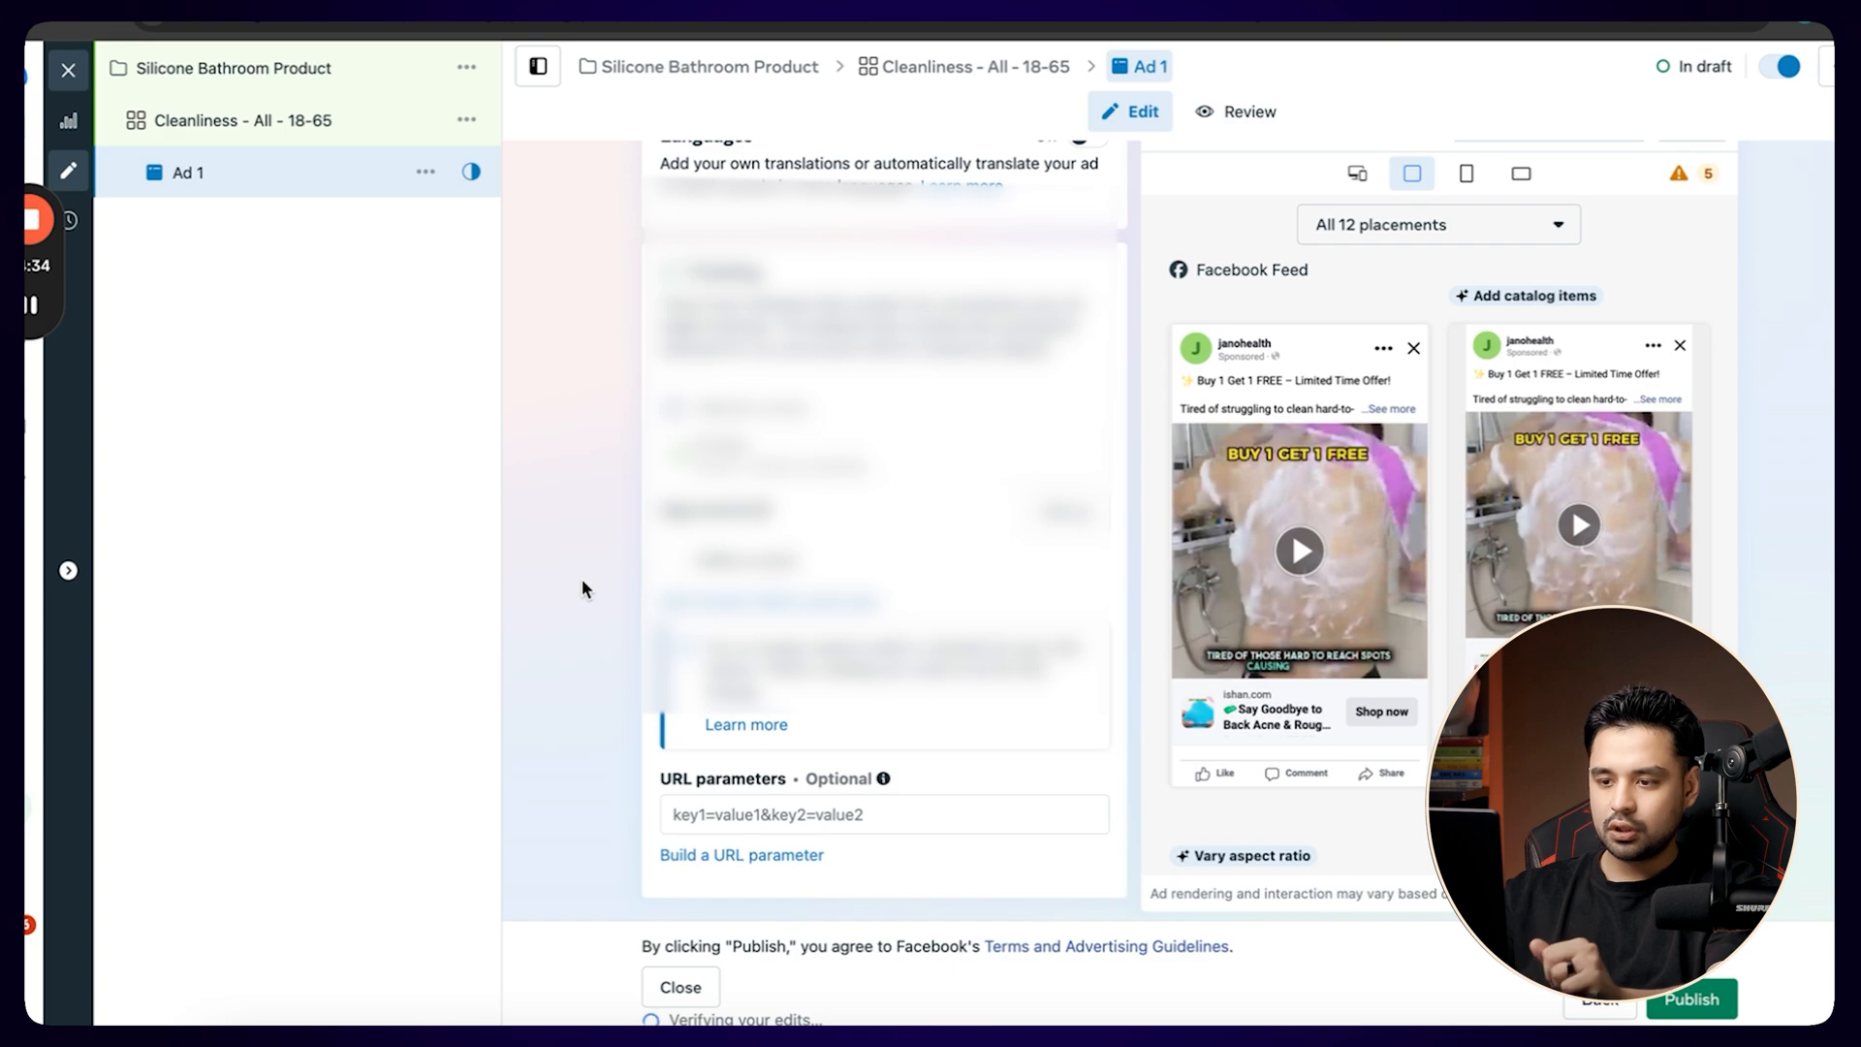
{"action": "scroll", "coordinate": [581, 579], "scroll_direction": "up", "scroll_amount": 20}
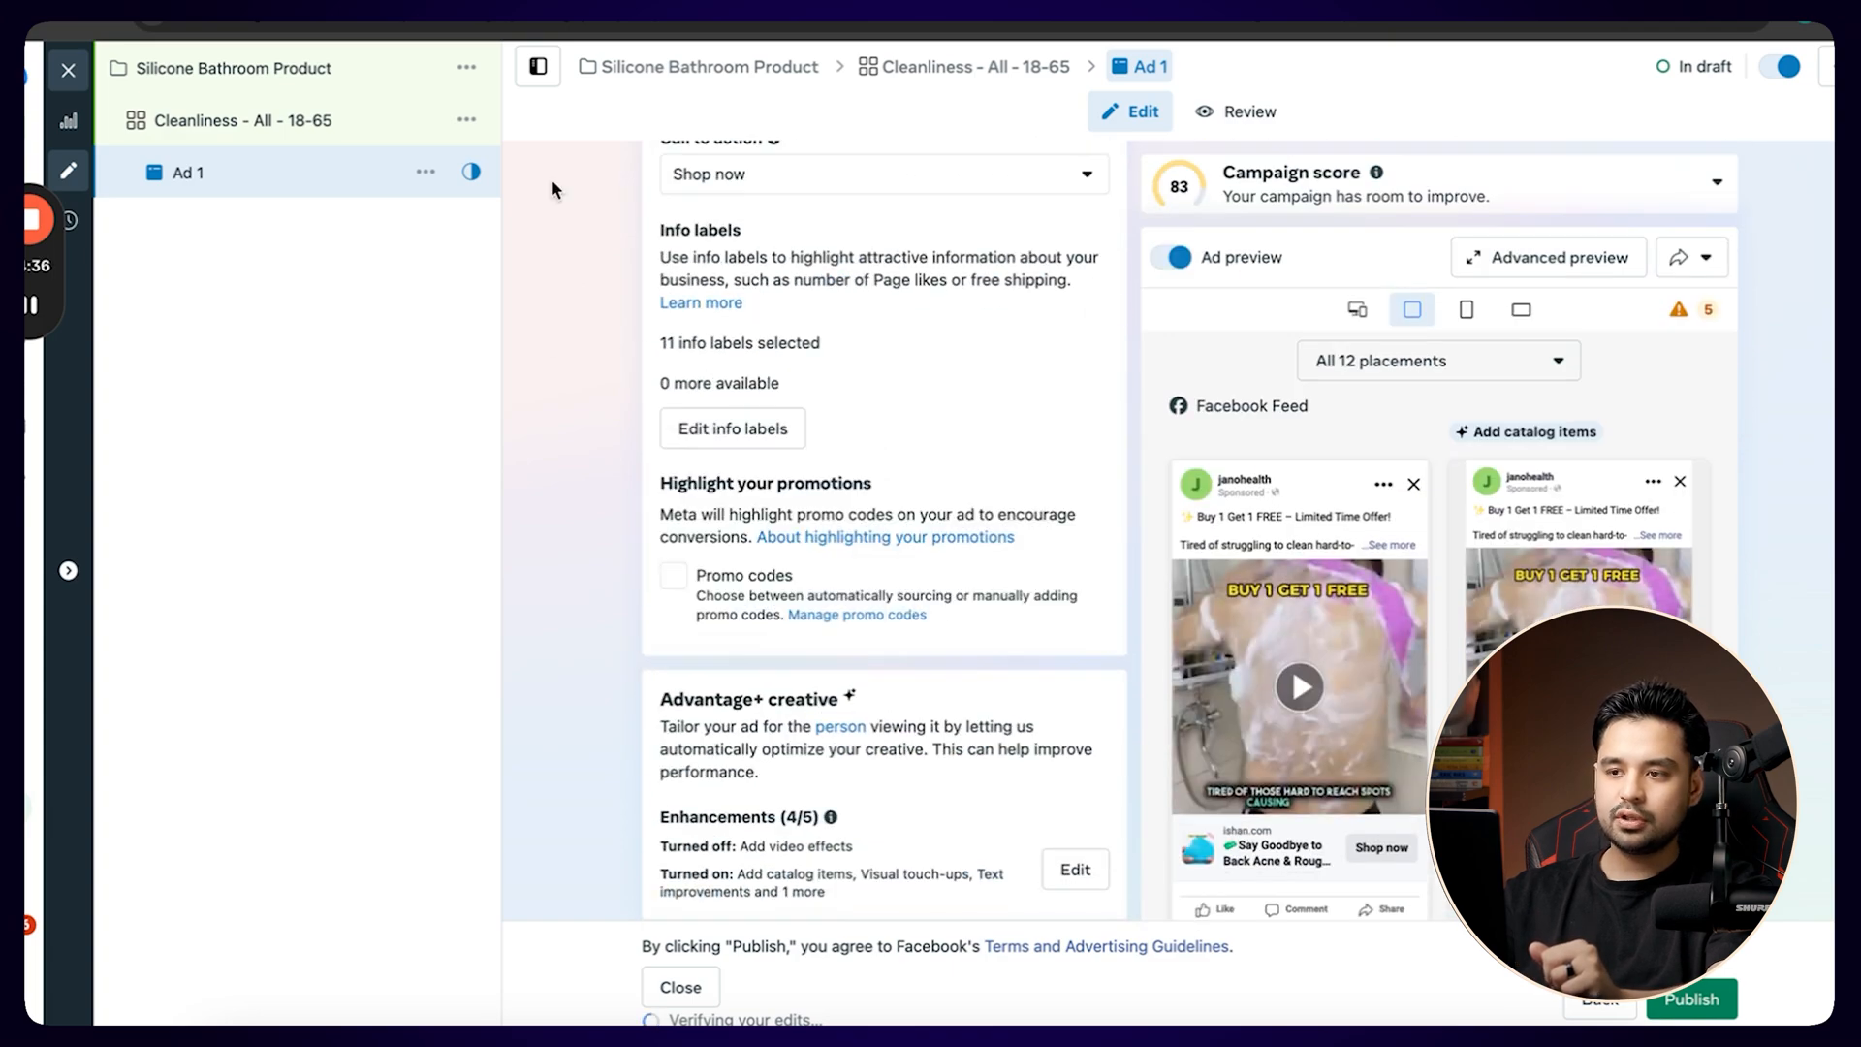
{"action": "scroll", "coordinate": [552, 184], "scroll_direction": "up", "scroll_amount": 10}
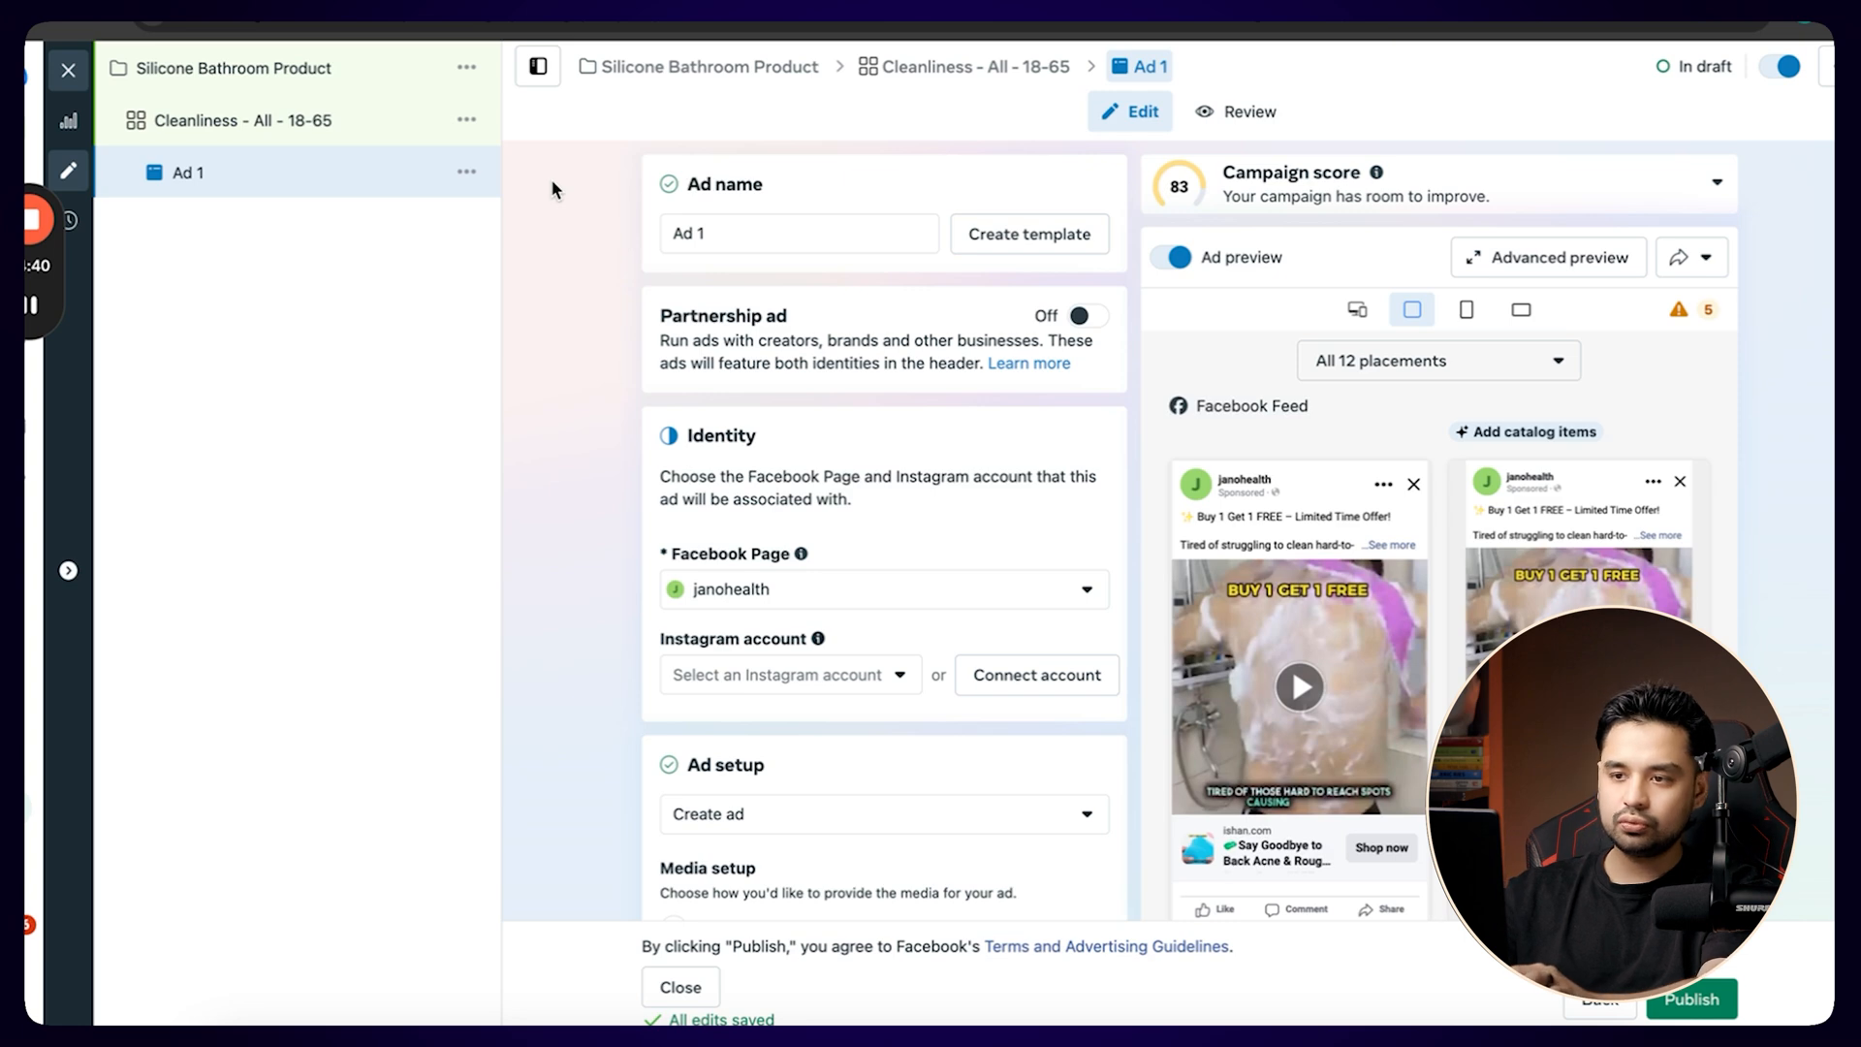
{"action": "left_click", "coordinate": [466, 171]}
{"action": "left_click", "coordinate": [485, 257]}
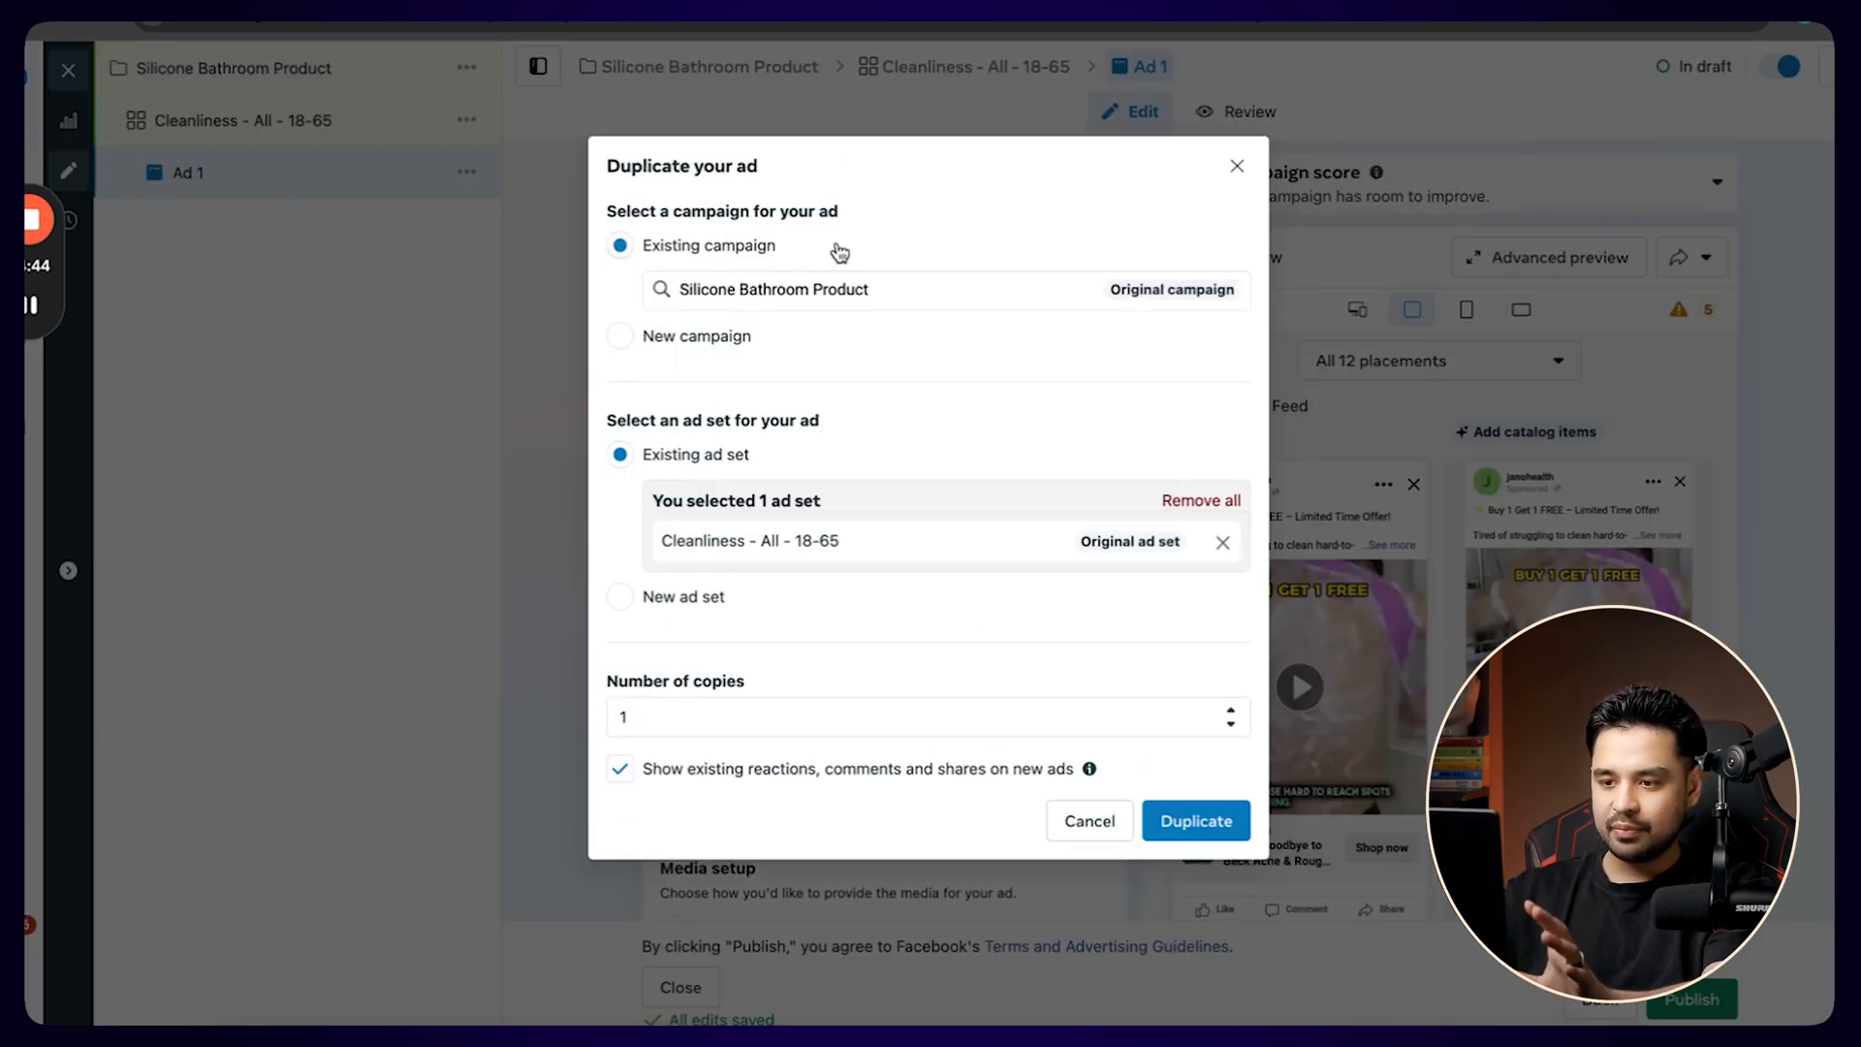
{"action": "left_click", "coordinate": [678, 714]}
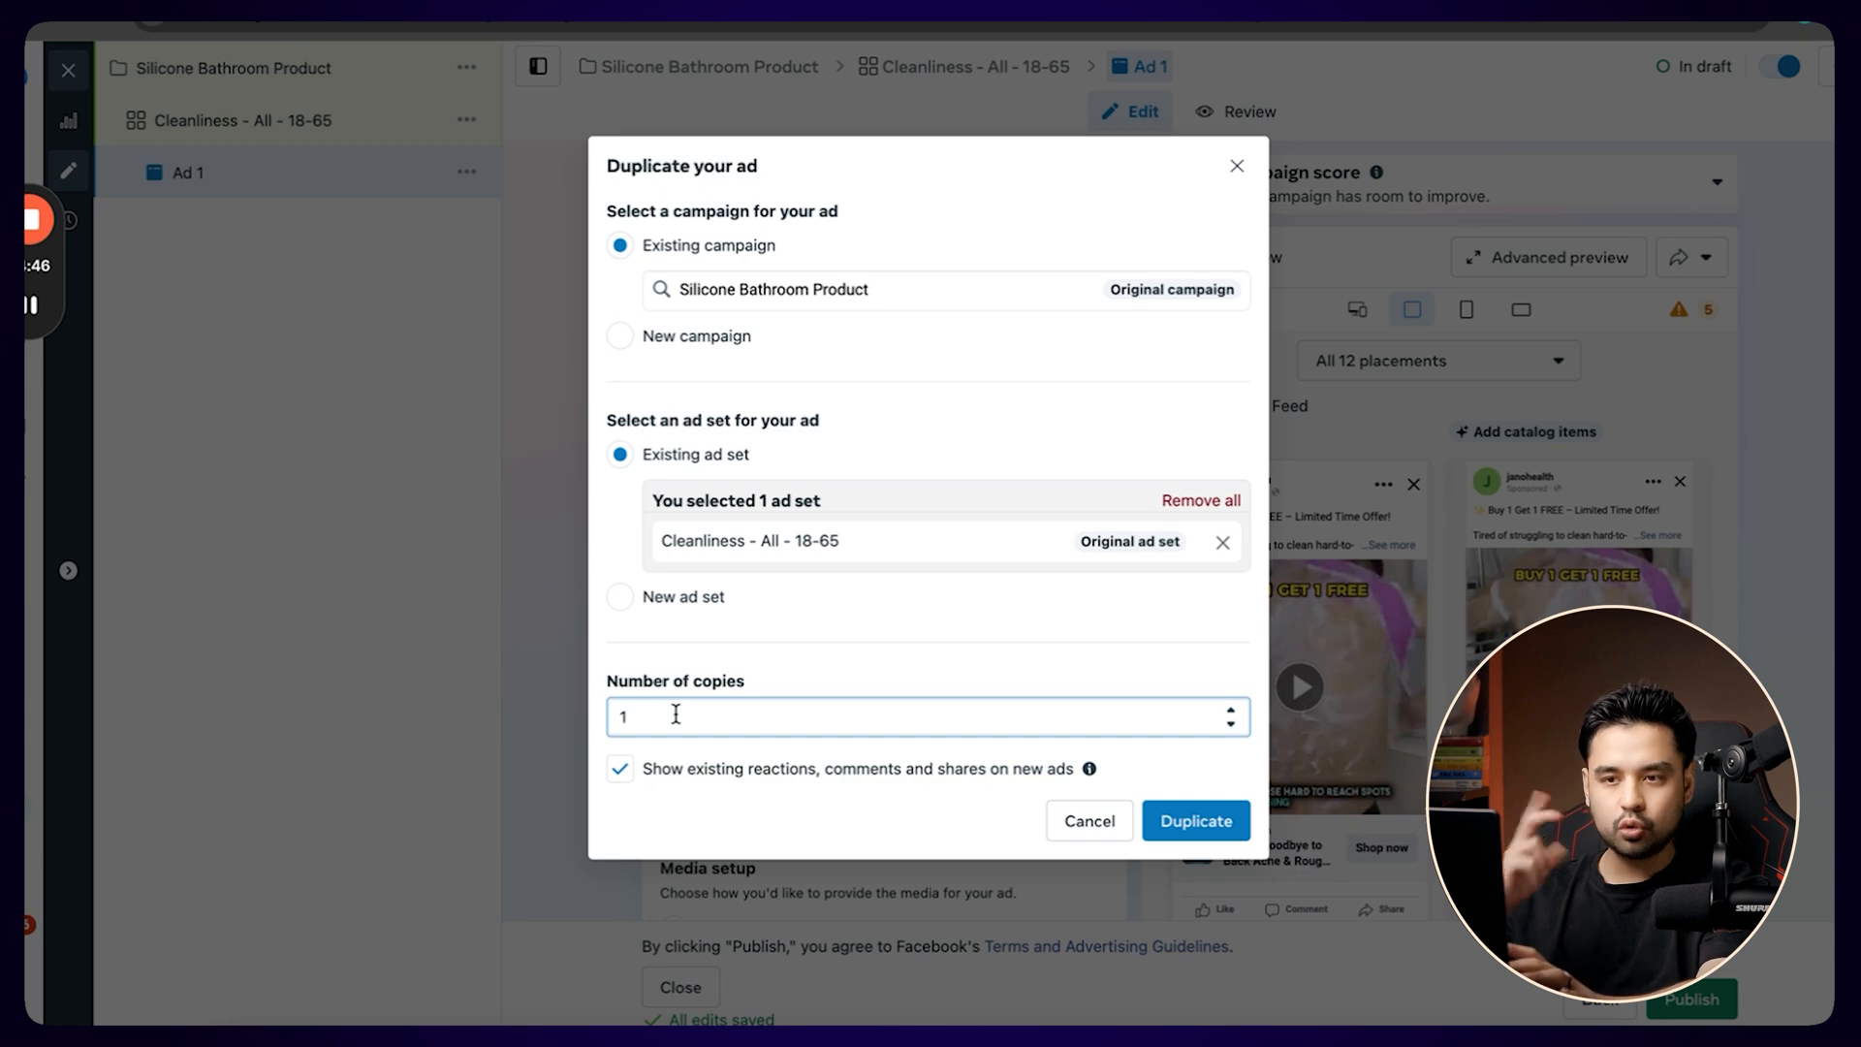
{"action": "key", "text": "BackSpace"}
{"action": "type", "text": "2"}
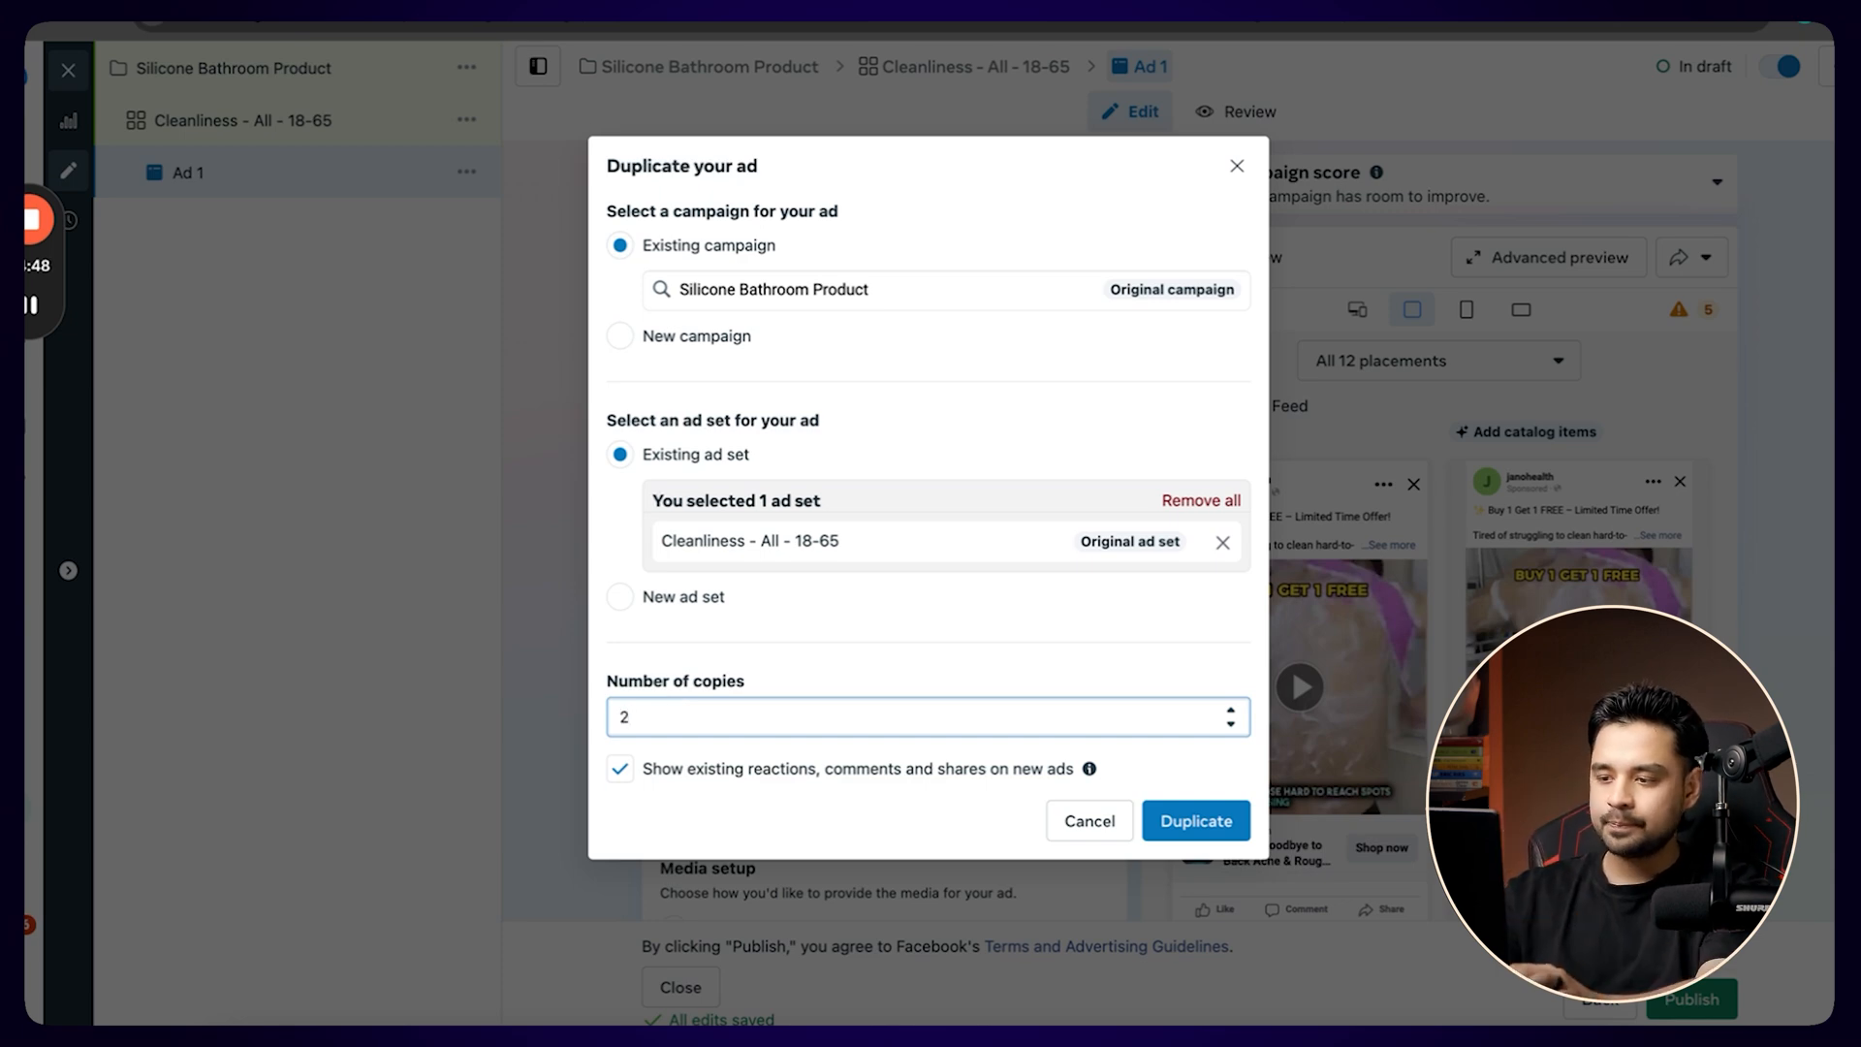
{"action": "left_click", "coordinate": [1180, 826]}
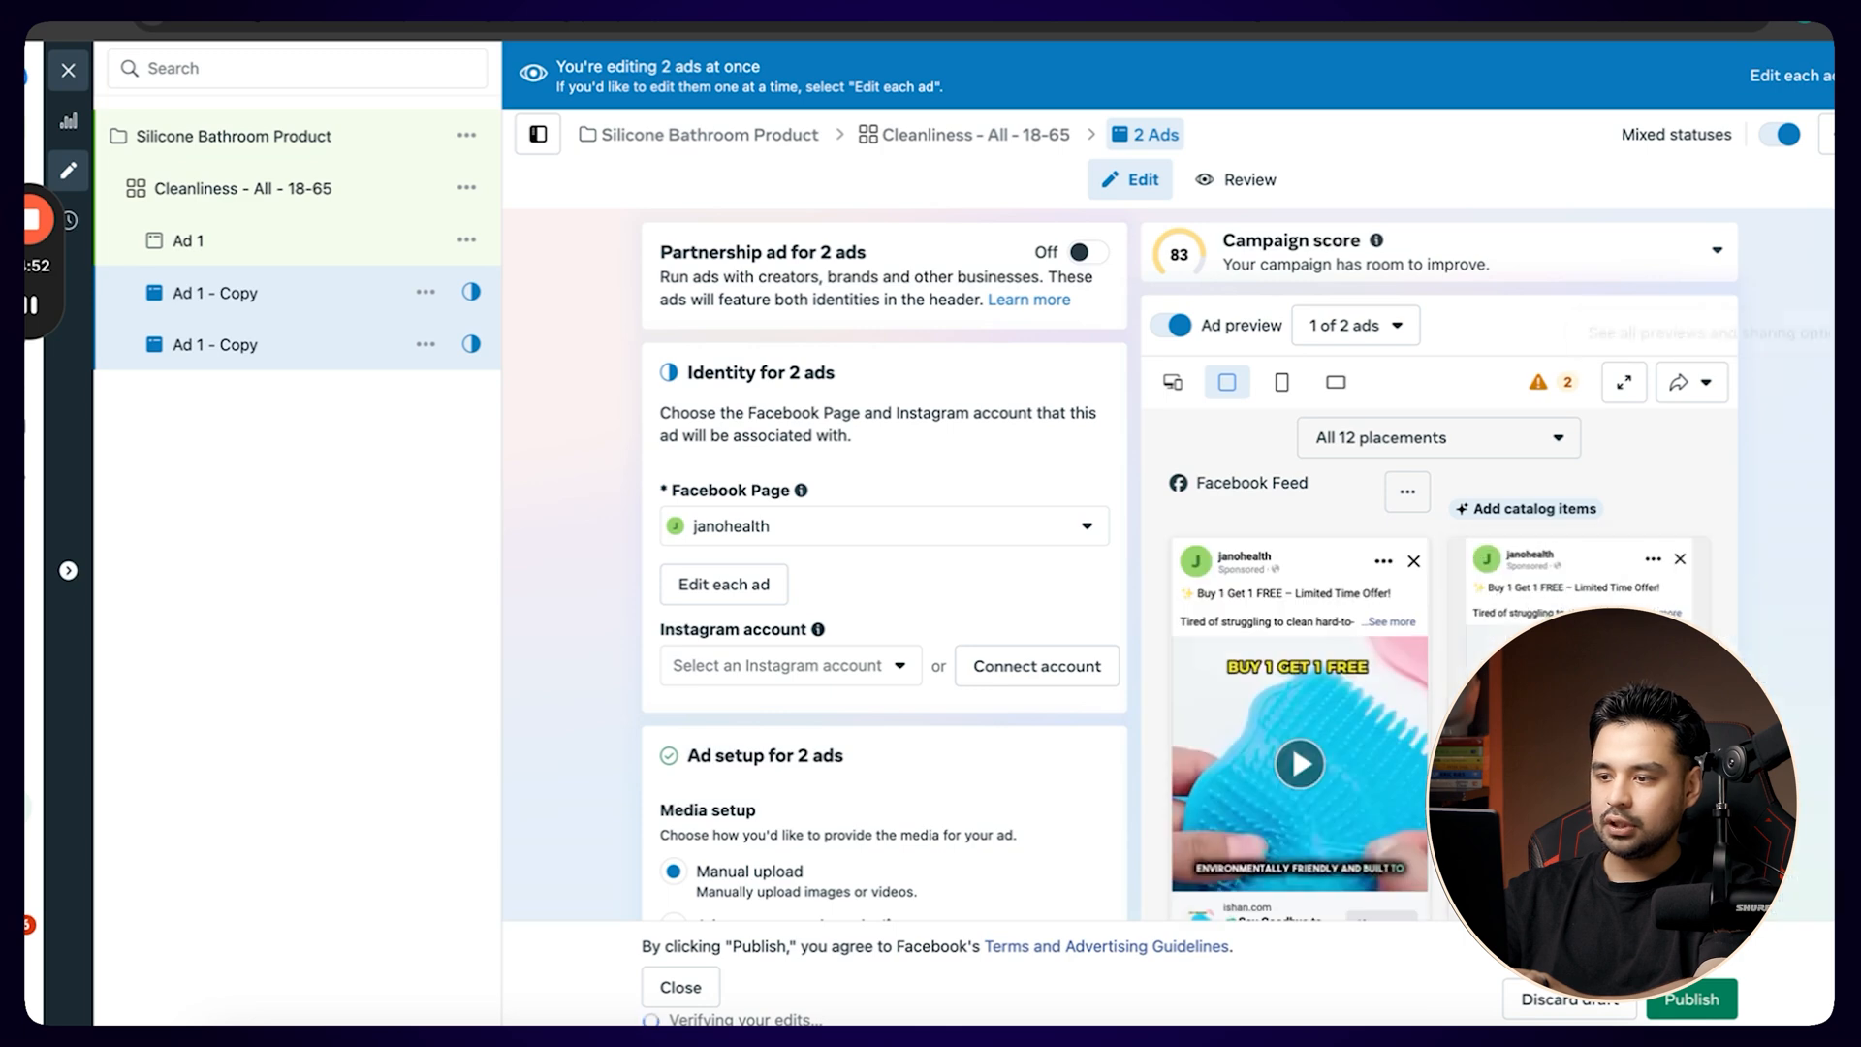
Rename the two ad copies as Ad 2 and Ad 3 and save them as drafts.
{"action": "left_click", "coordinate": [1791, 74]}
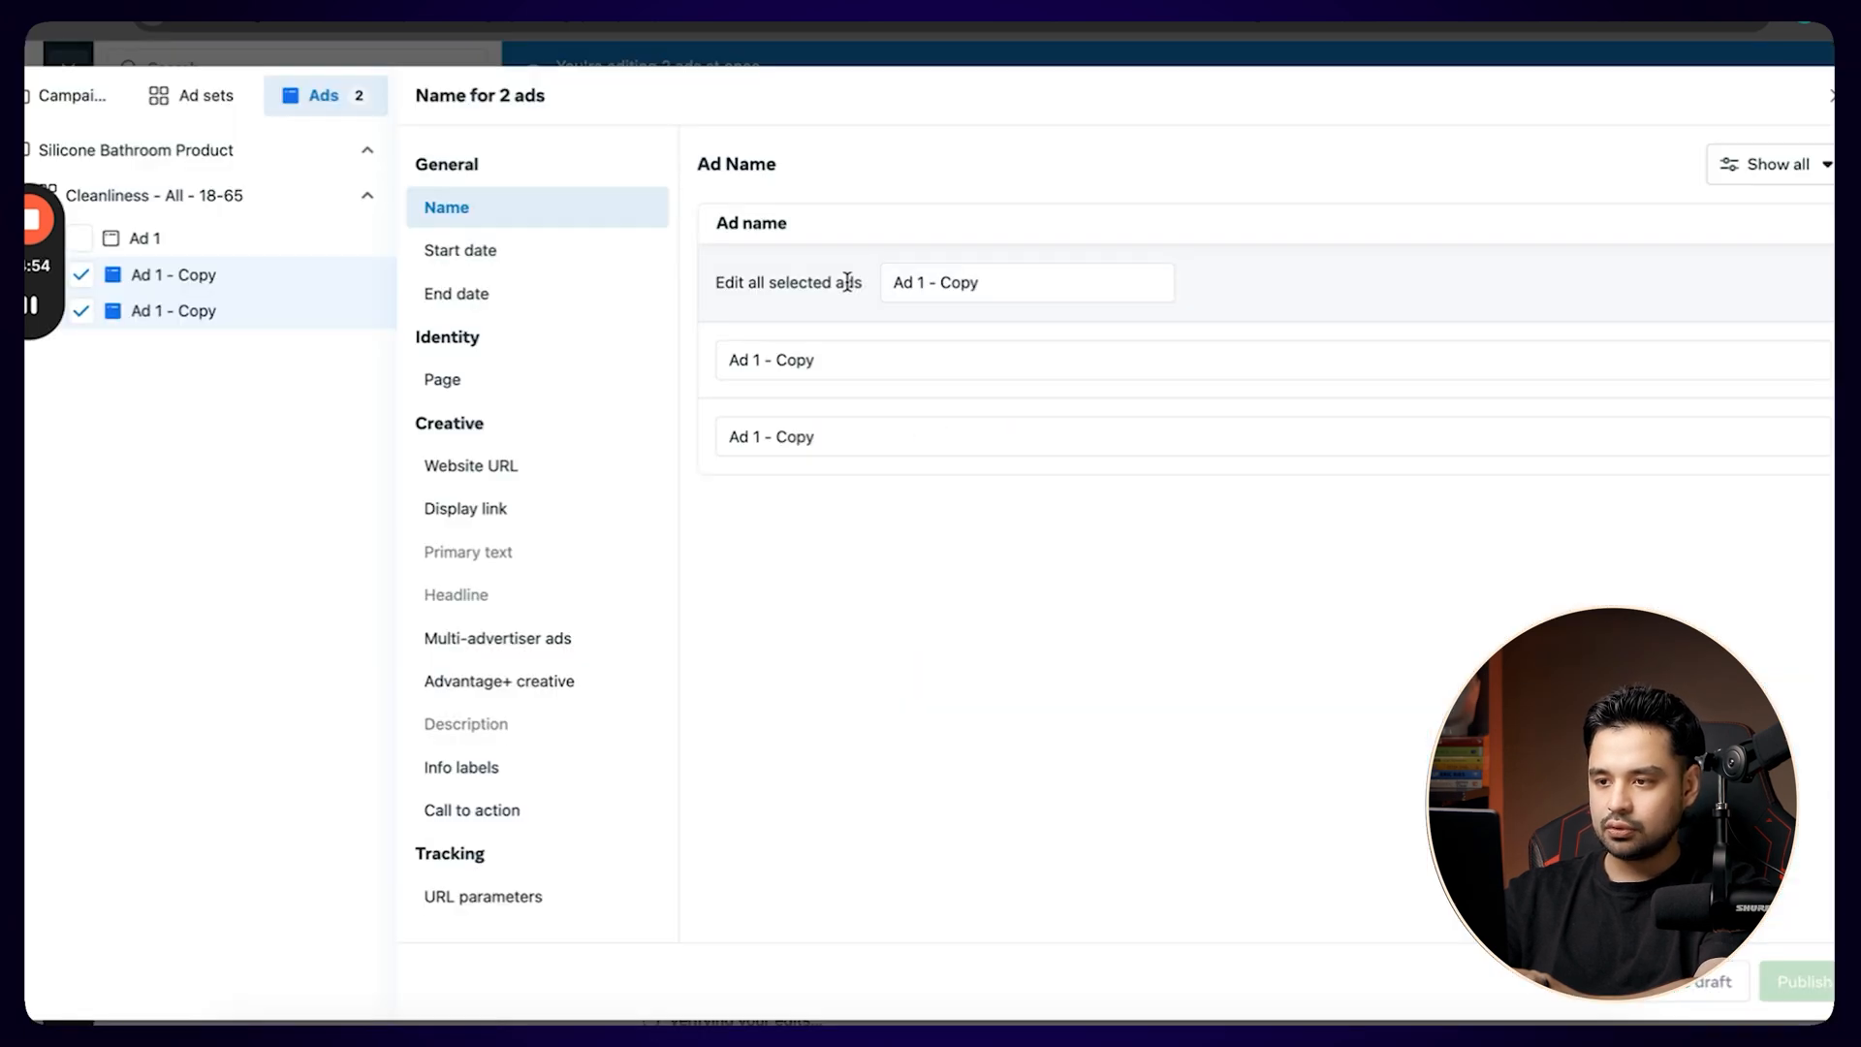
{"action": "left_click_drag", "start_coordinate": [911, 282], "coordinate": [1172, 282]}
{"action": "type", "text": "2"}
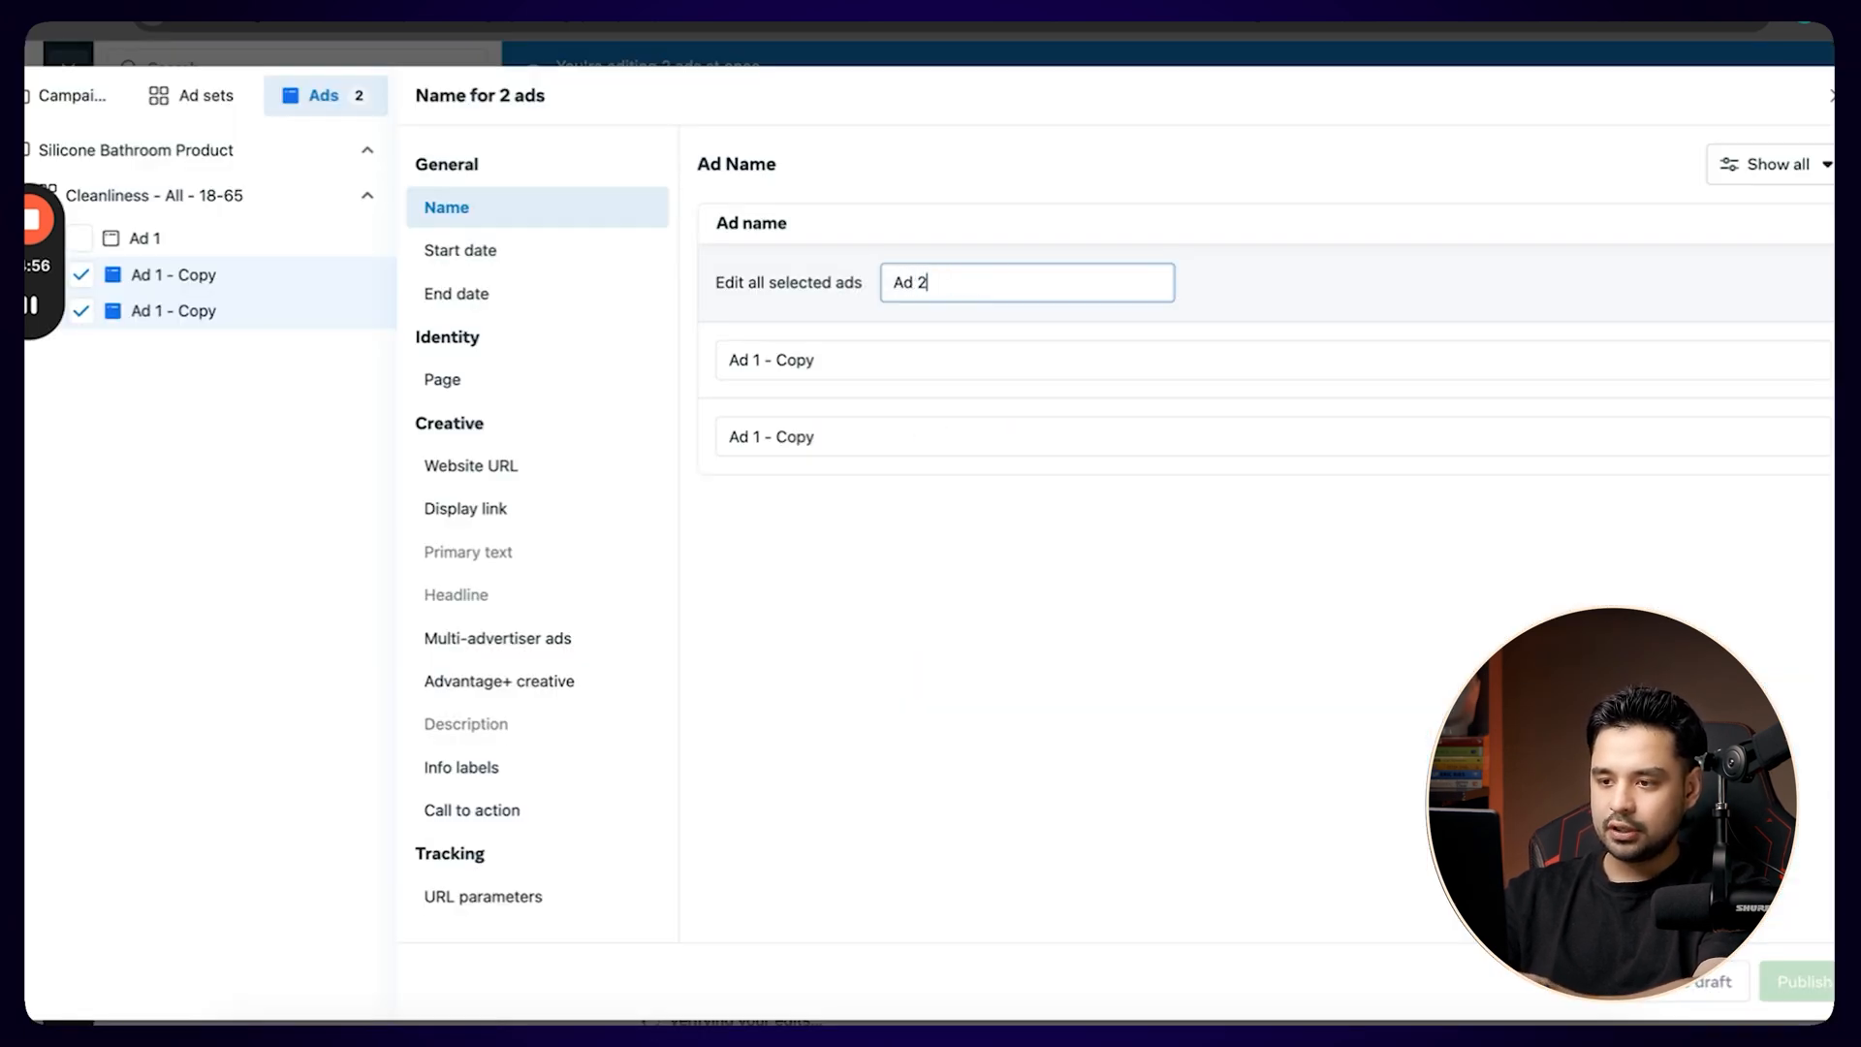
{"action": "left_click", "coordinate": [907, 437]}
{"action": "key", "text": "BackSpace"}
{"action": "type", "text": "3"}
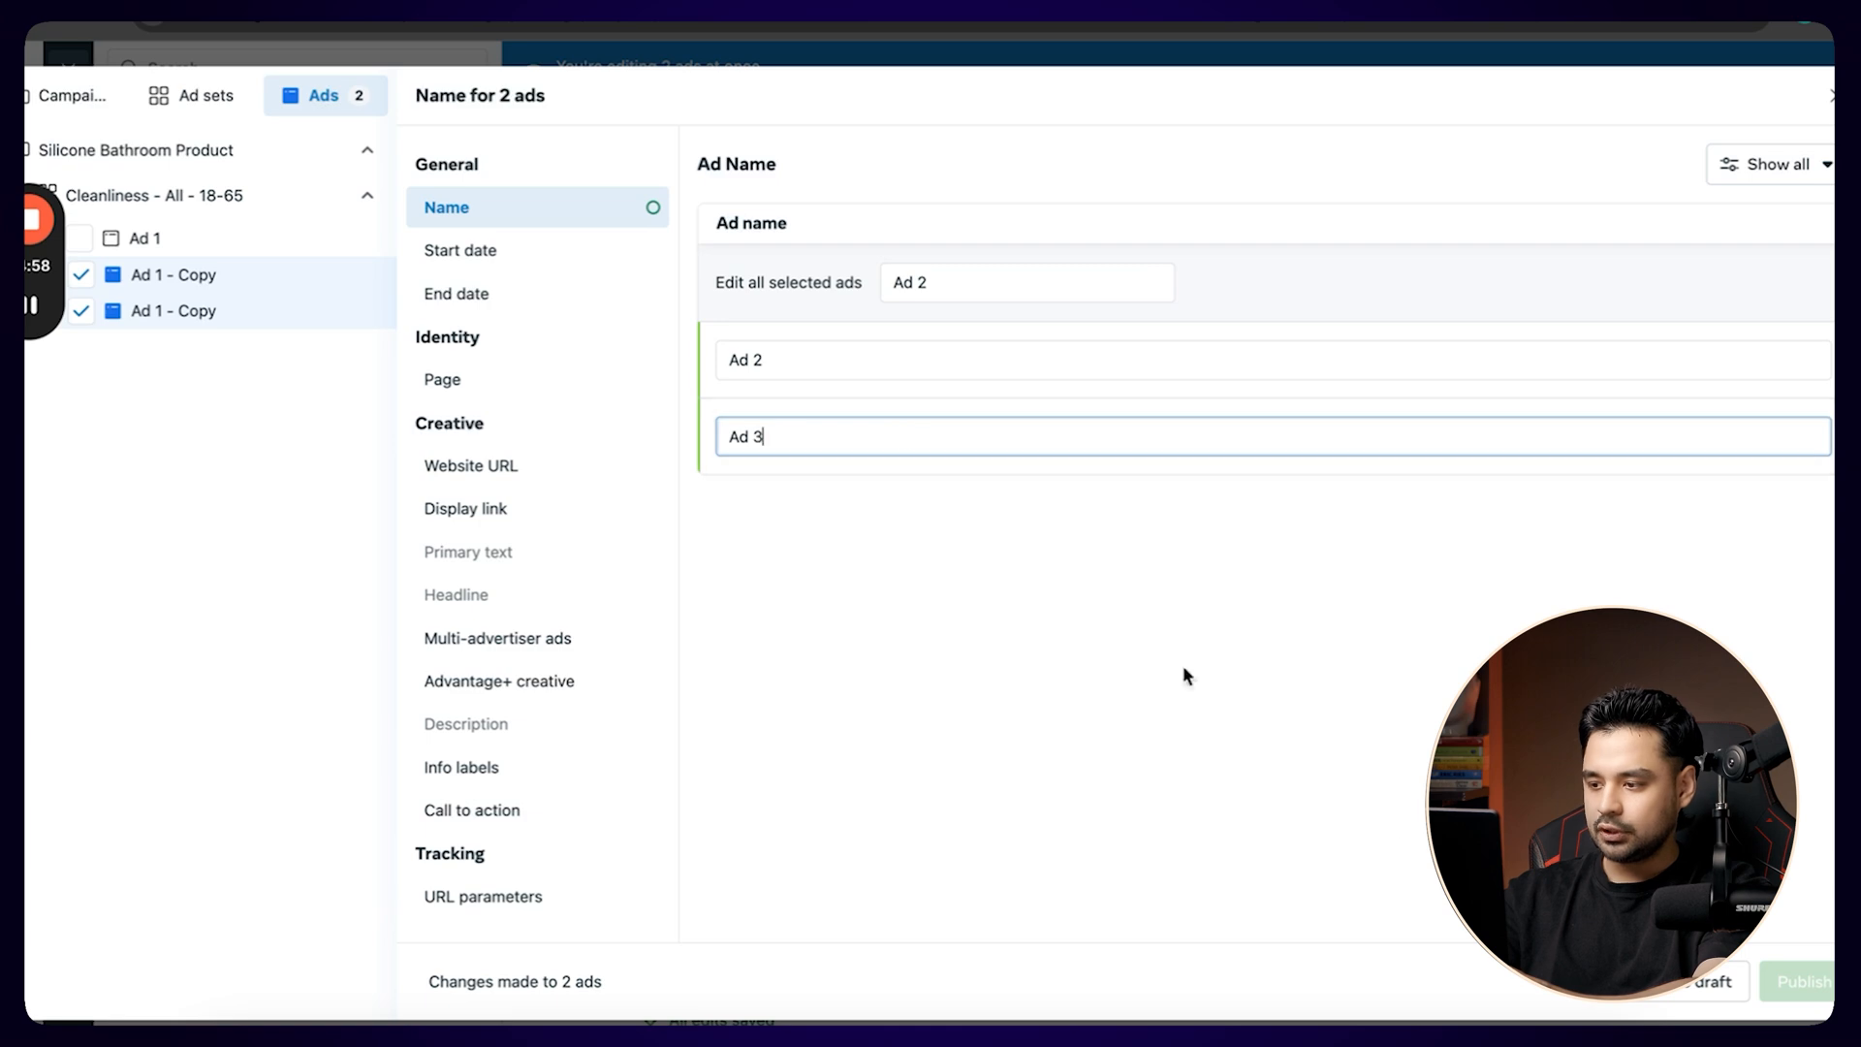
{"action": "left_click", "coordinate": [1698, 981]}
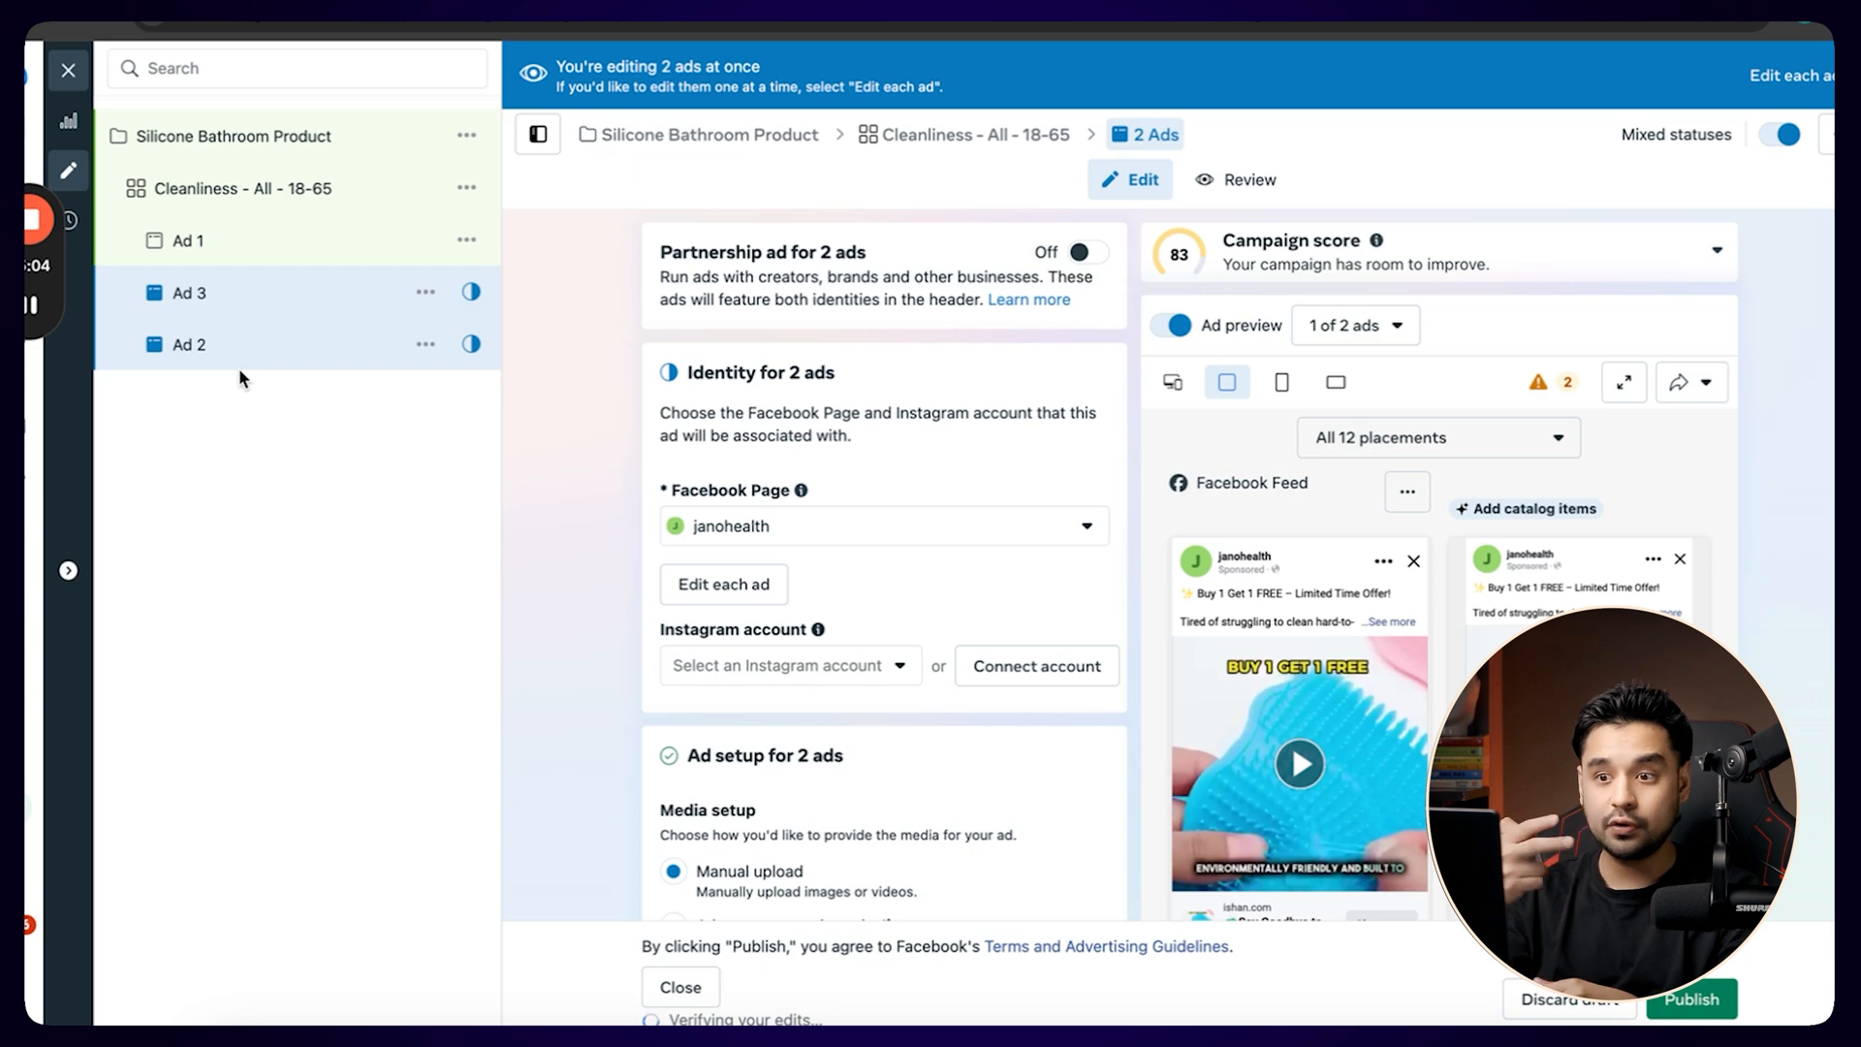
Open the video replacement library in Ad 2's creative section, view the account media, and close it without choosing a video.
{"action": "left_click", "coordinate": [170, 365]}
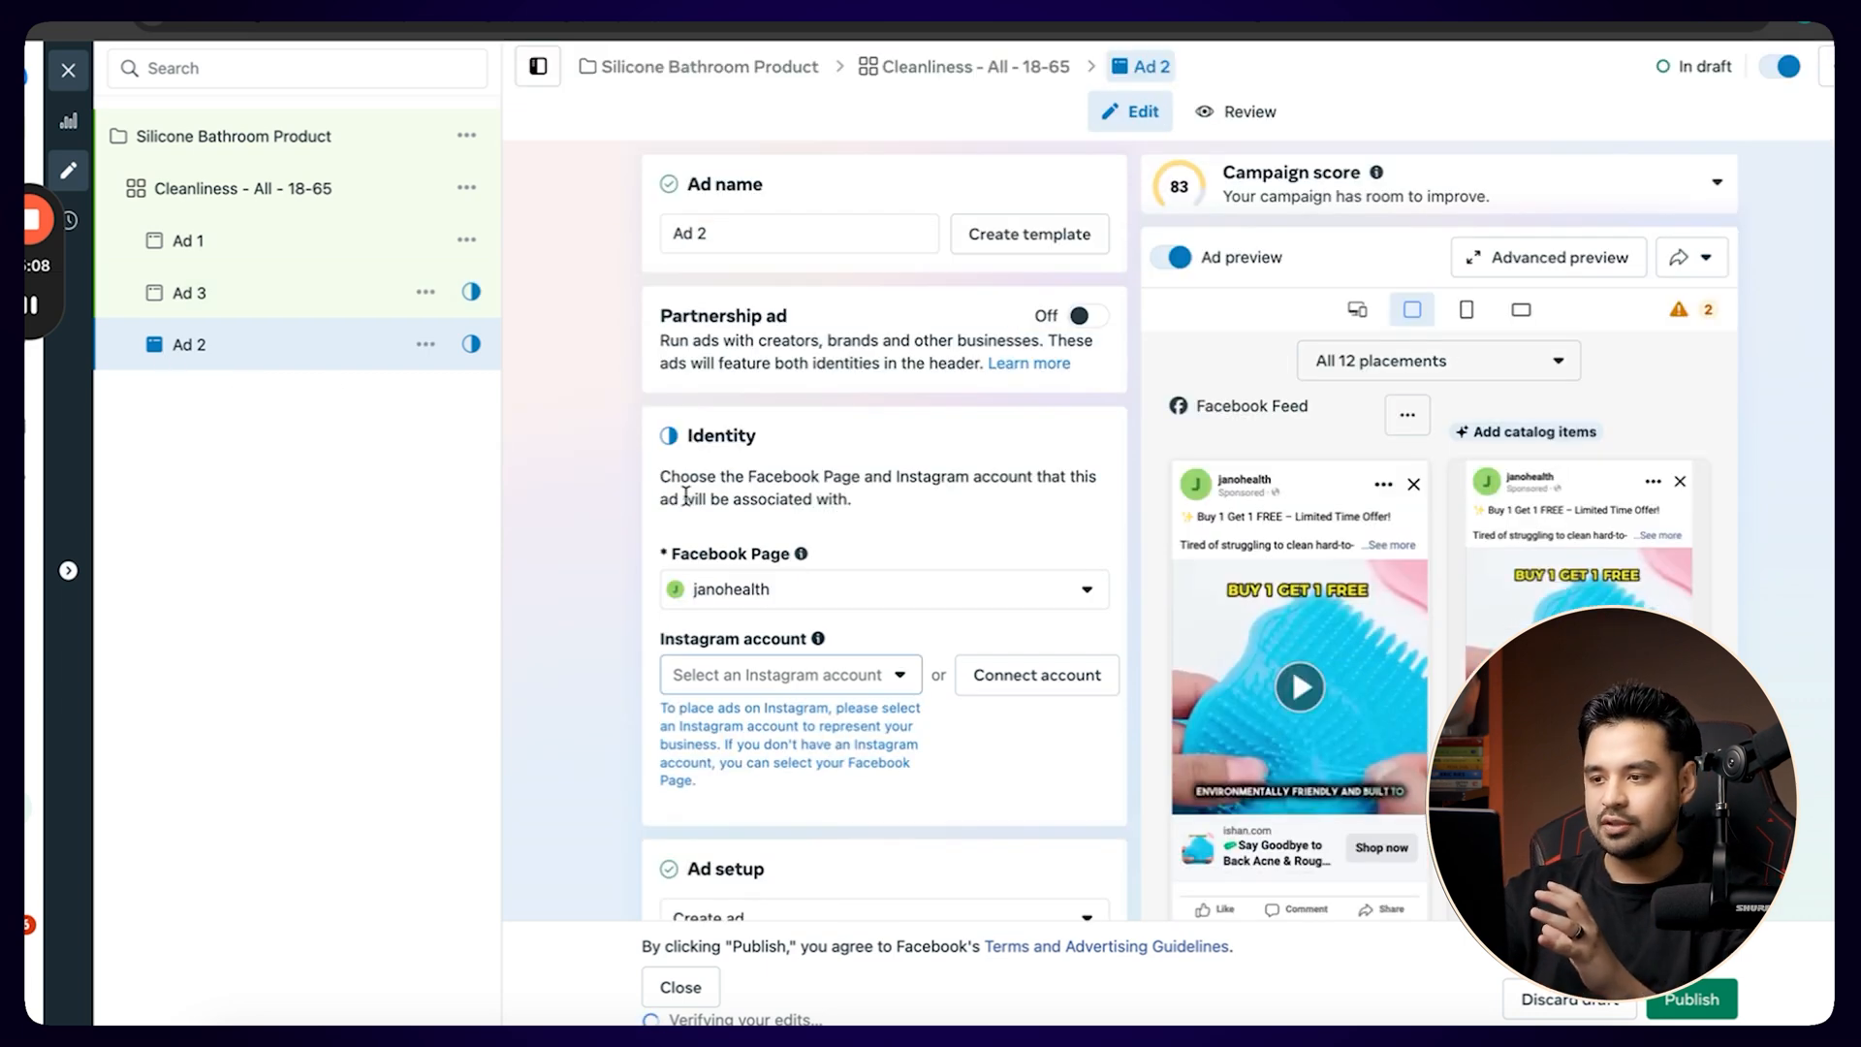
{"action": "scroll", "coordinate": [1008, 714], "scroll_direction": "down", "scroll_amount": 8}
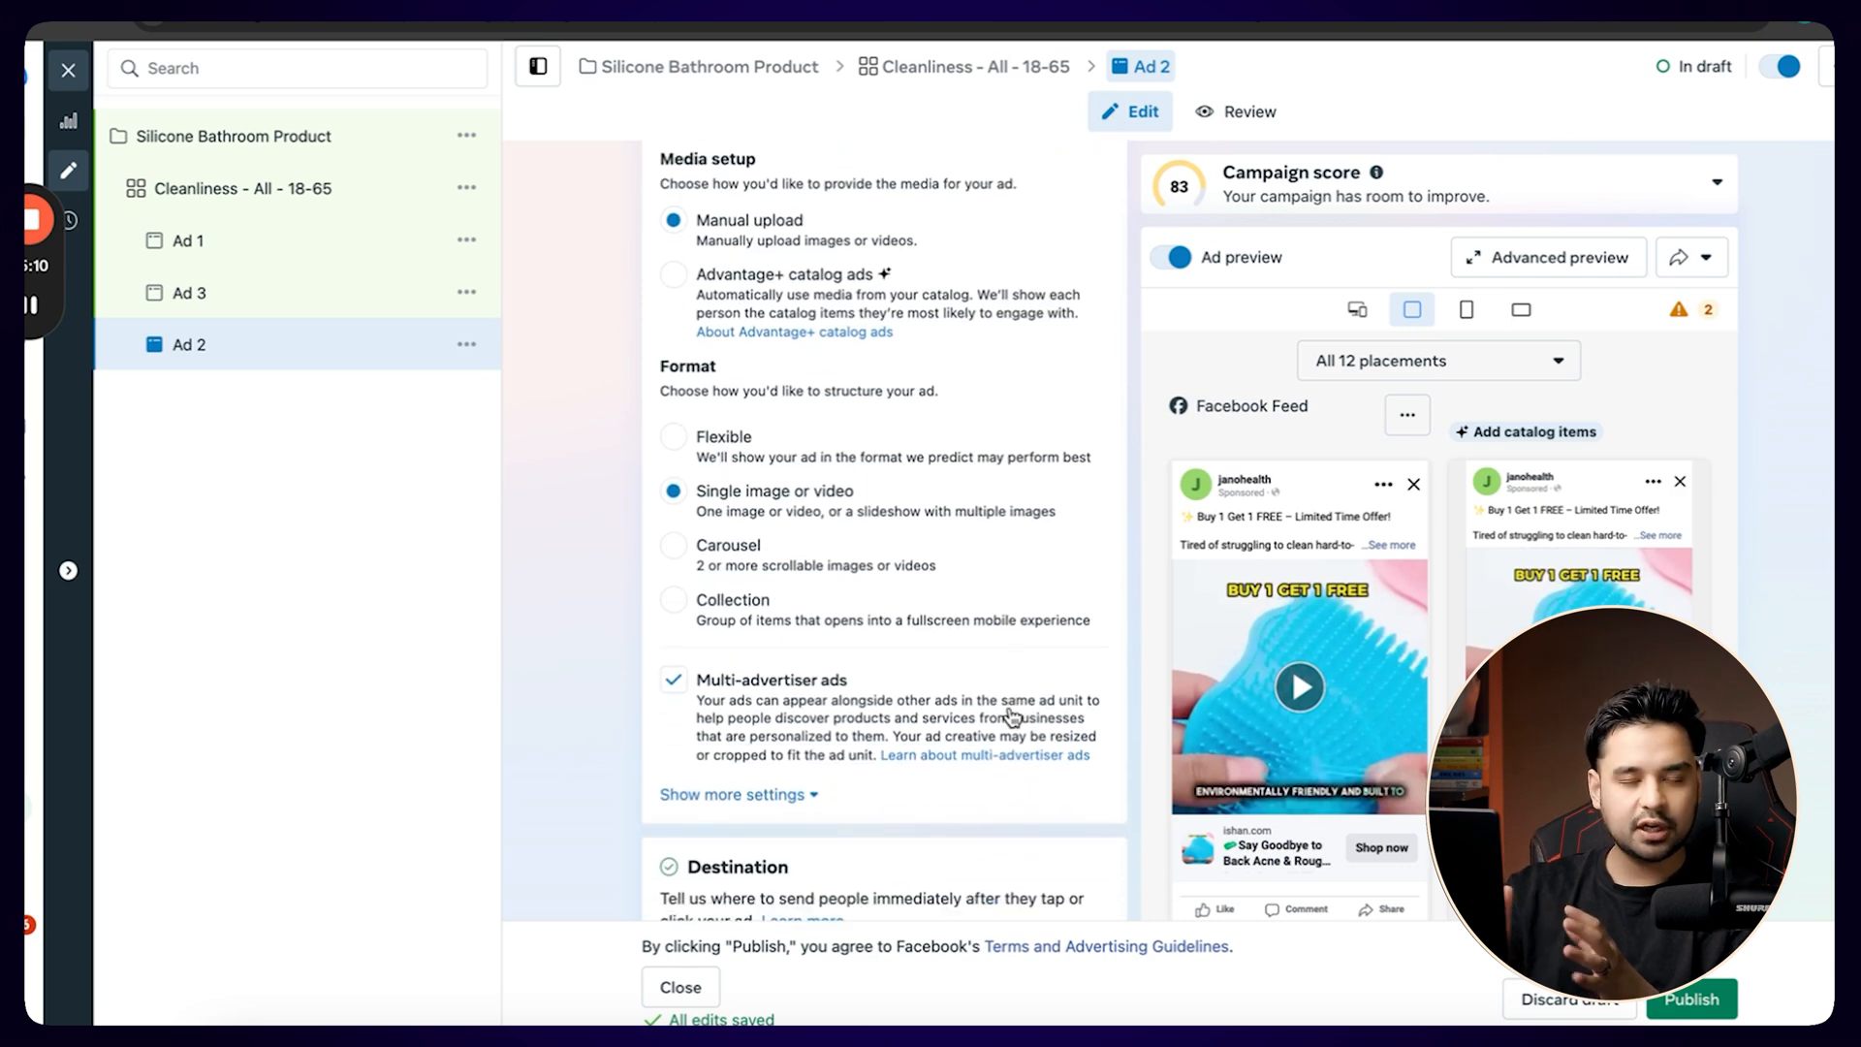
{"action": "scroll", "coordinate": [1011, 715], "scroll_direction": "down", "scroll_amount": 1}
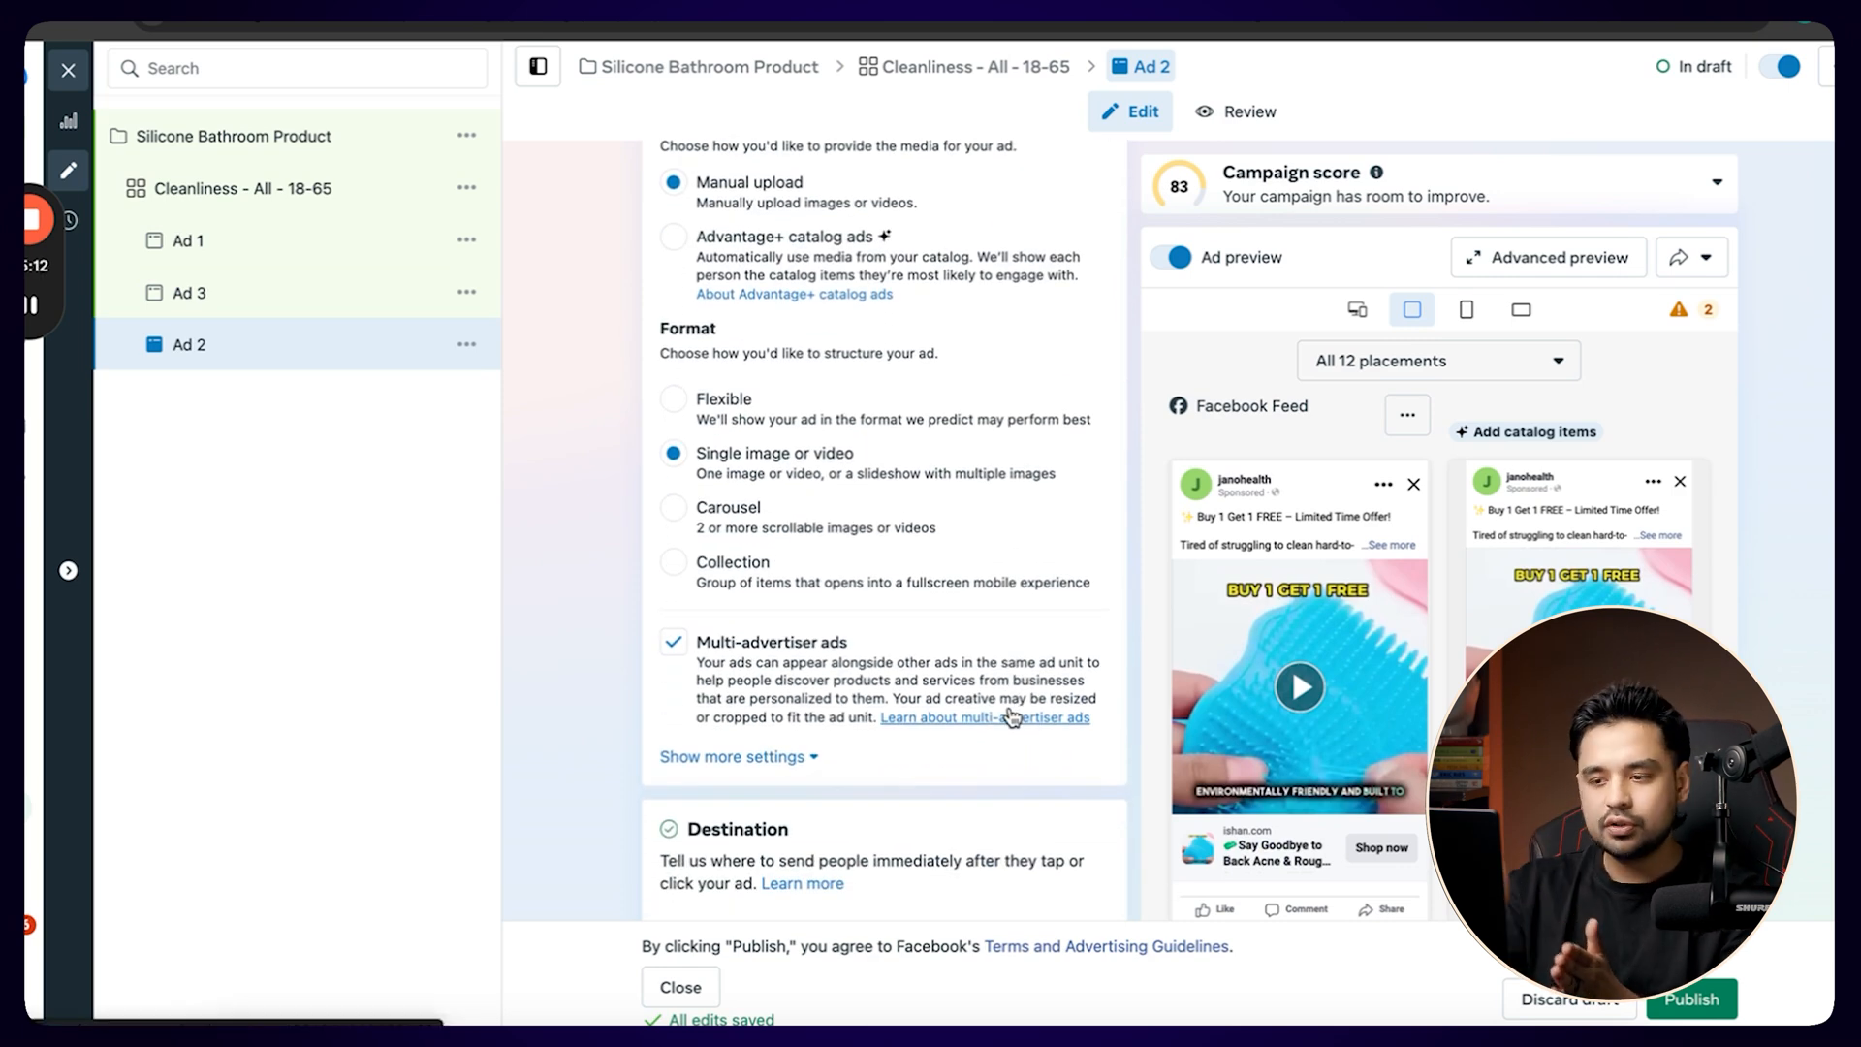
{"action": "scroll", "coordinate": [1010, 717], "scroll_direction": "down", "scroll_amount": 15}
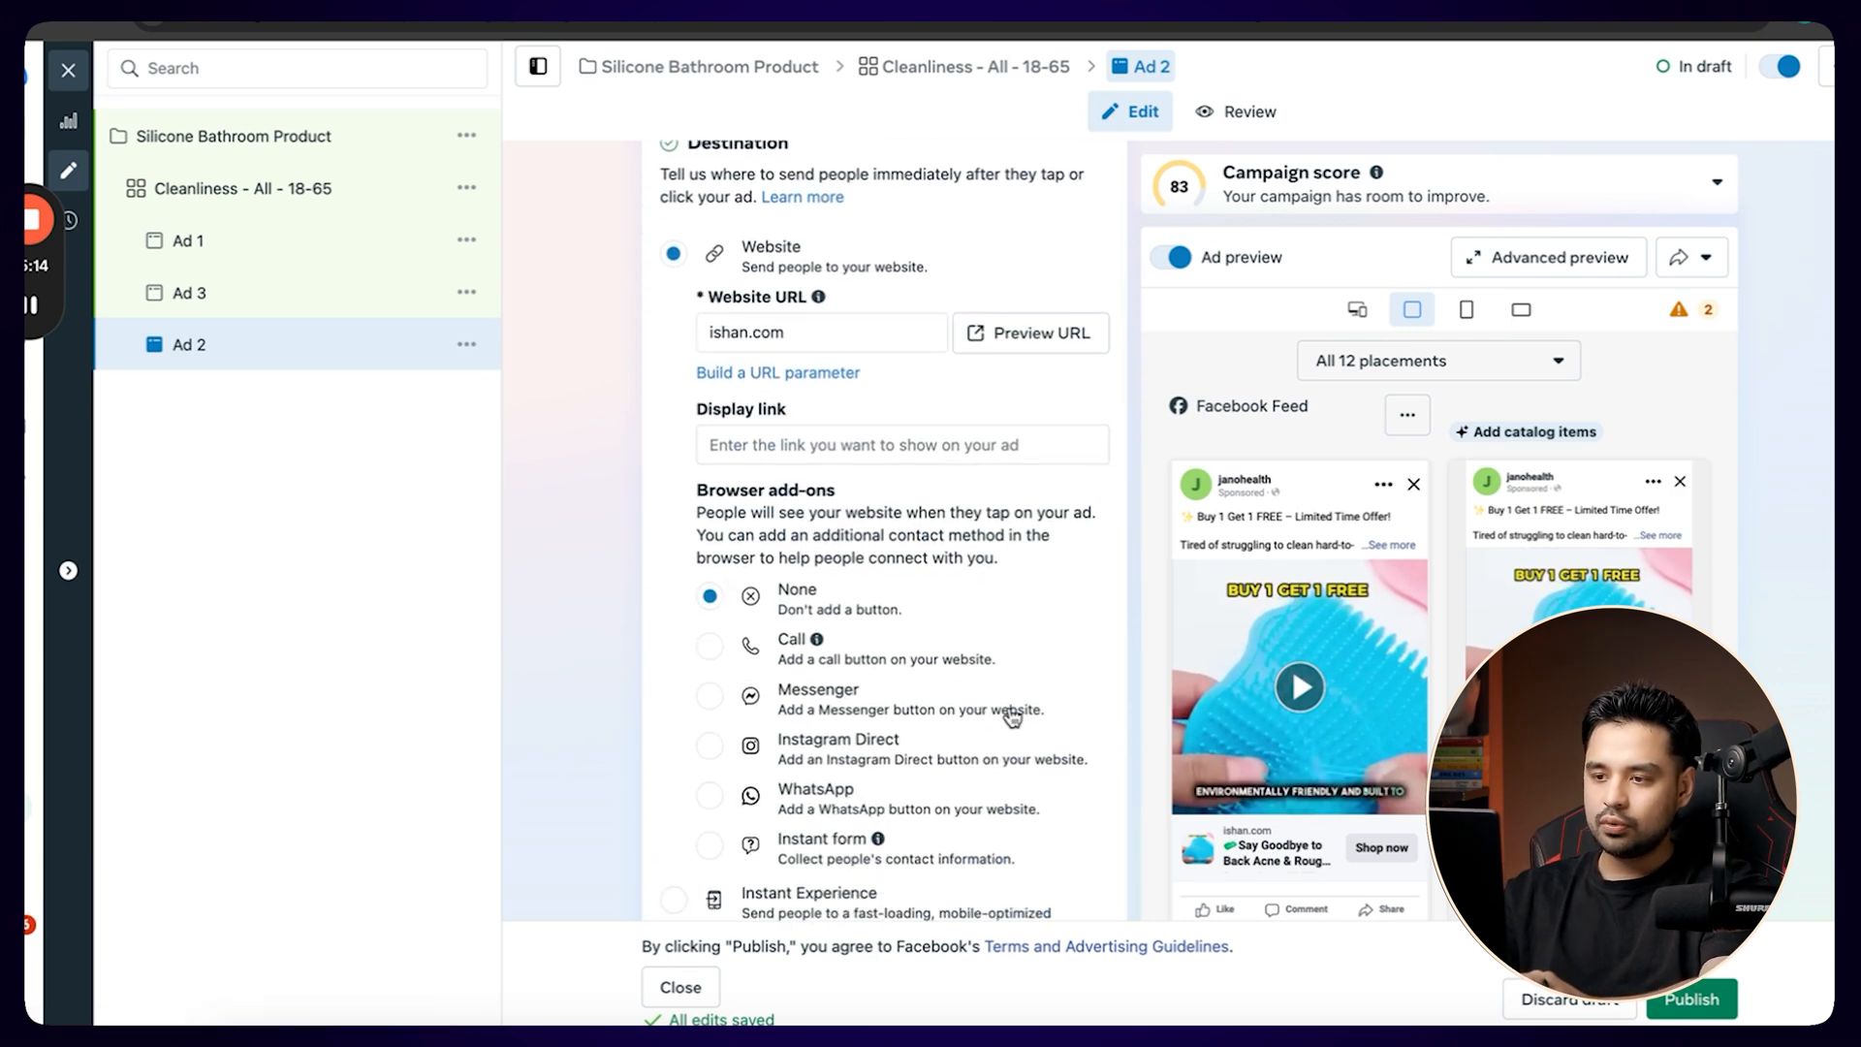
{"action": "left_click", "coordinate": [1014, 487]}
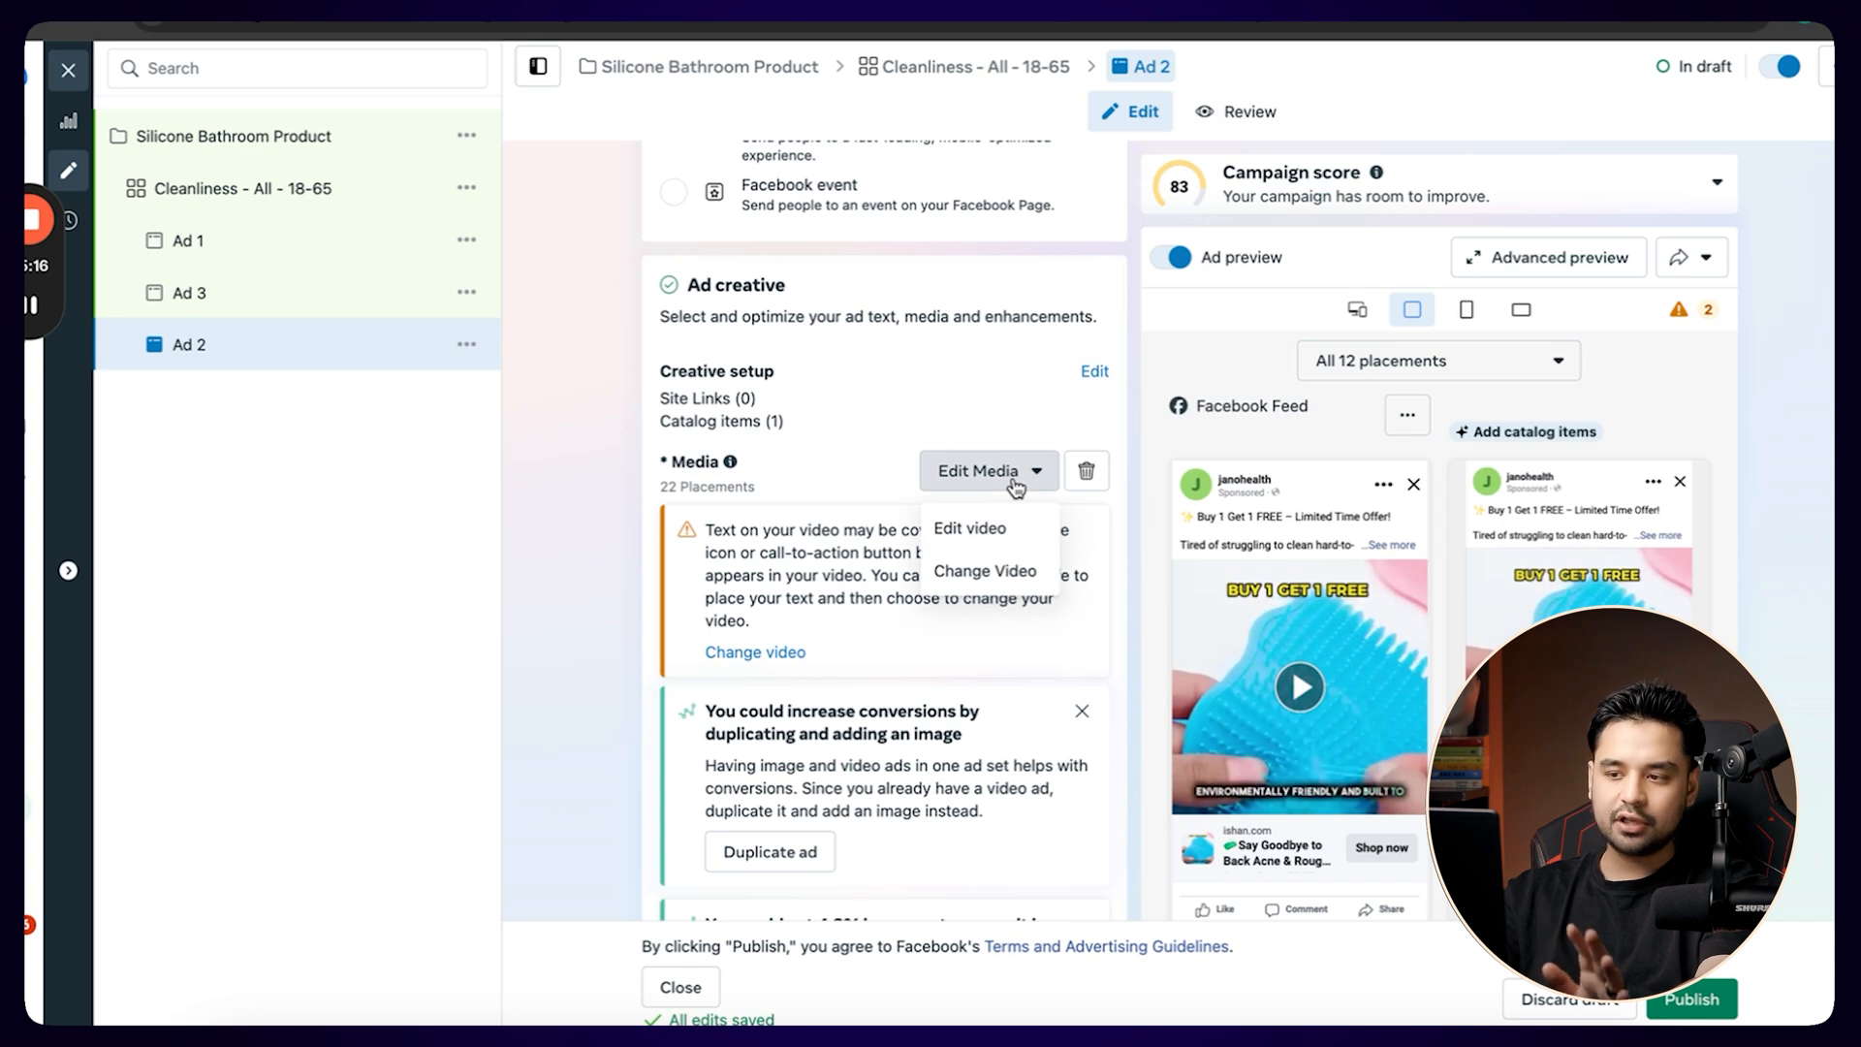
{"action": "left_click", "coordinate": [998, 574]}
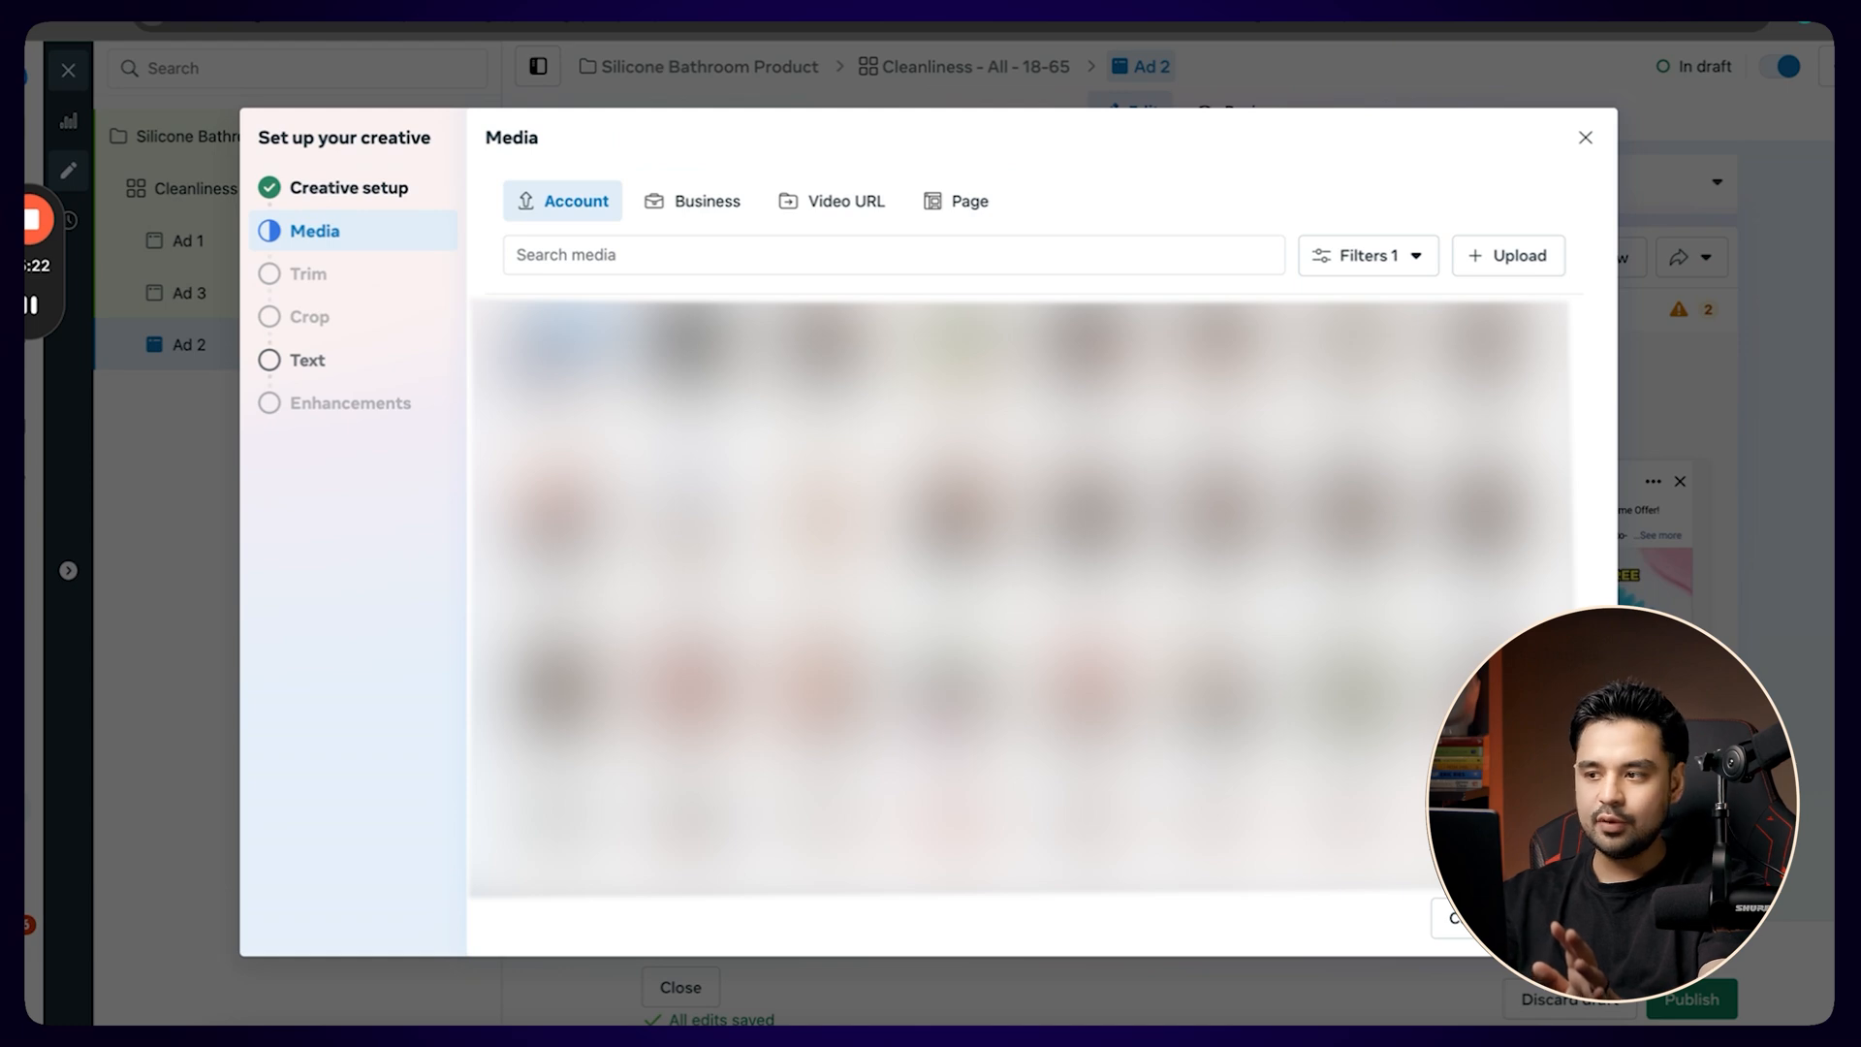
{"action": "left_click", "coordinate": [1585, 139]}
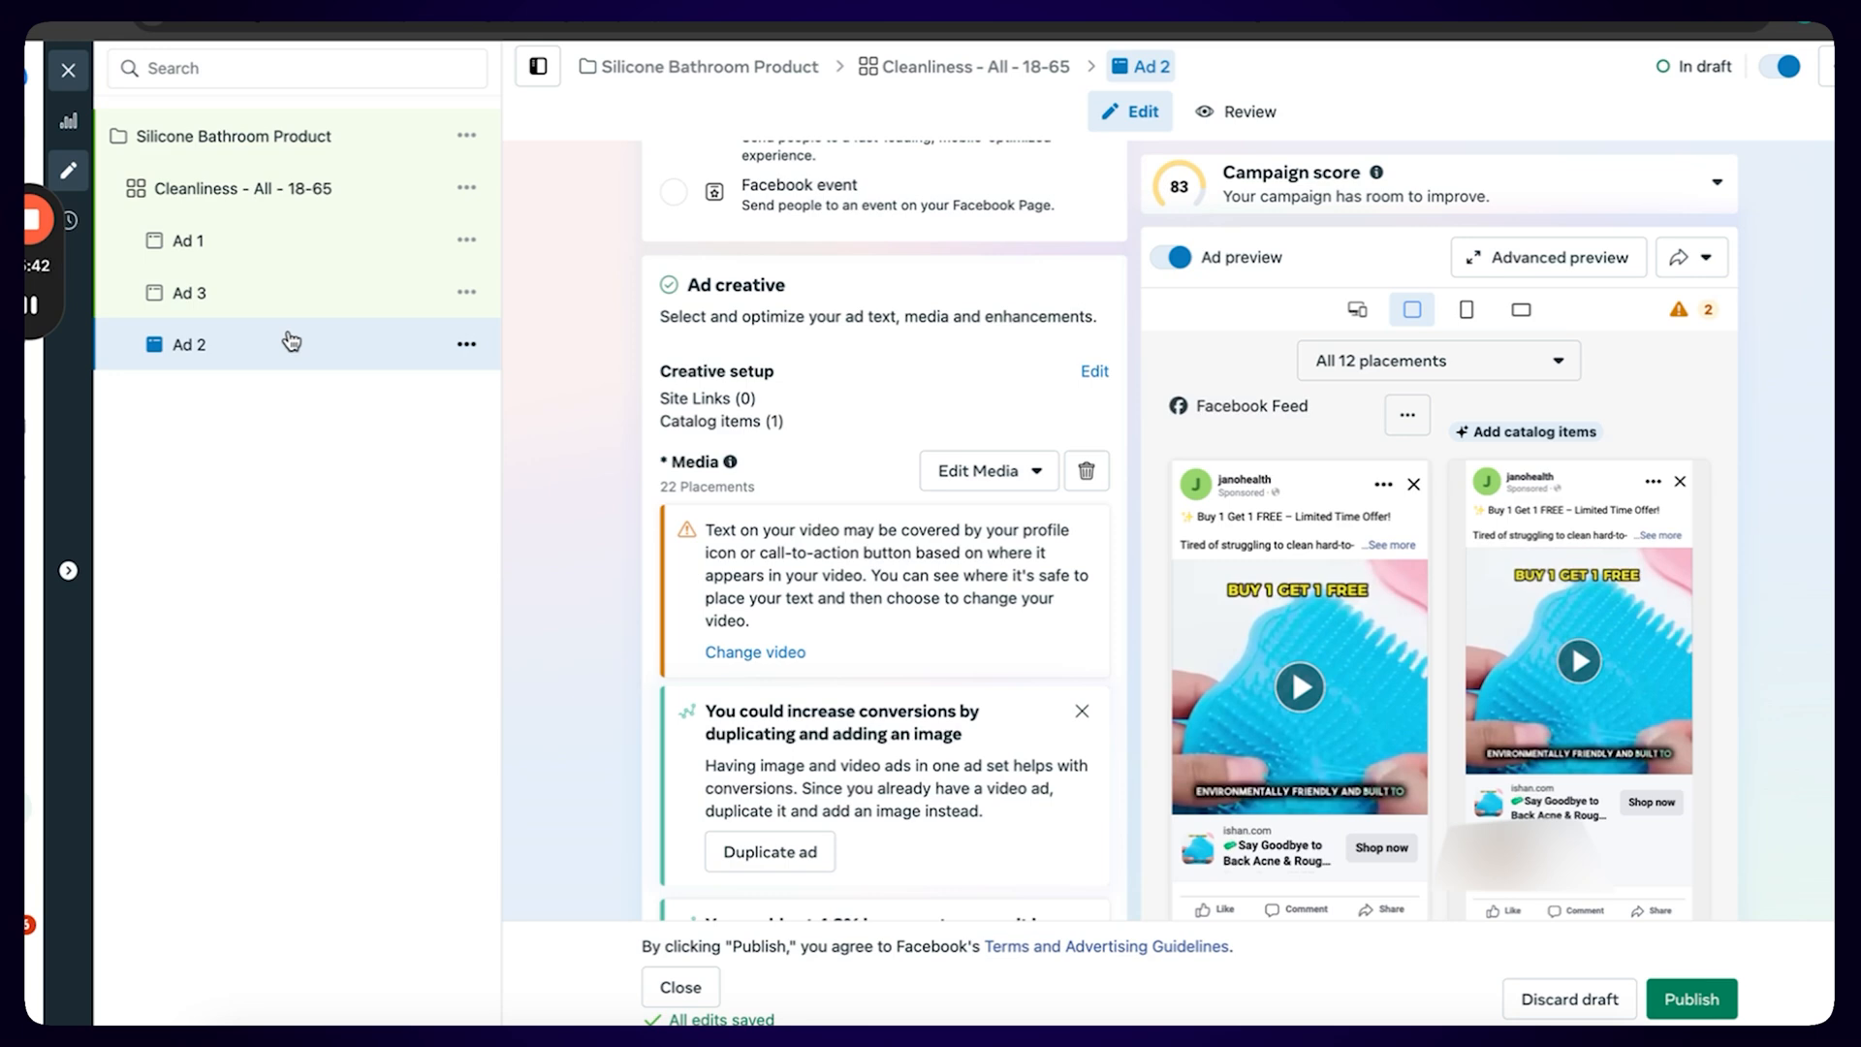
Duplicate the Cleanliness - All - 18-65 ad set into the existing Silicone Bathroom Product campaign with 9 copies.
{"action": "left_click", "coordinate": [321, 180]}
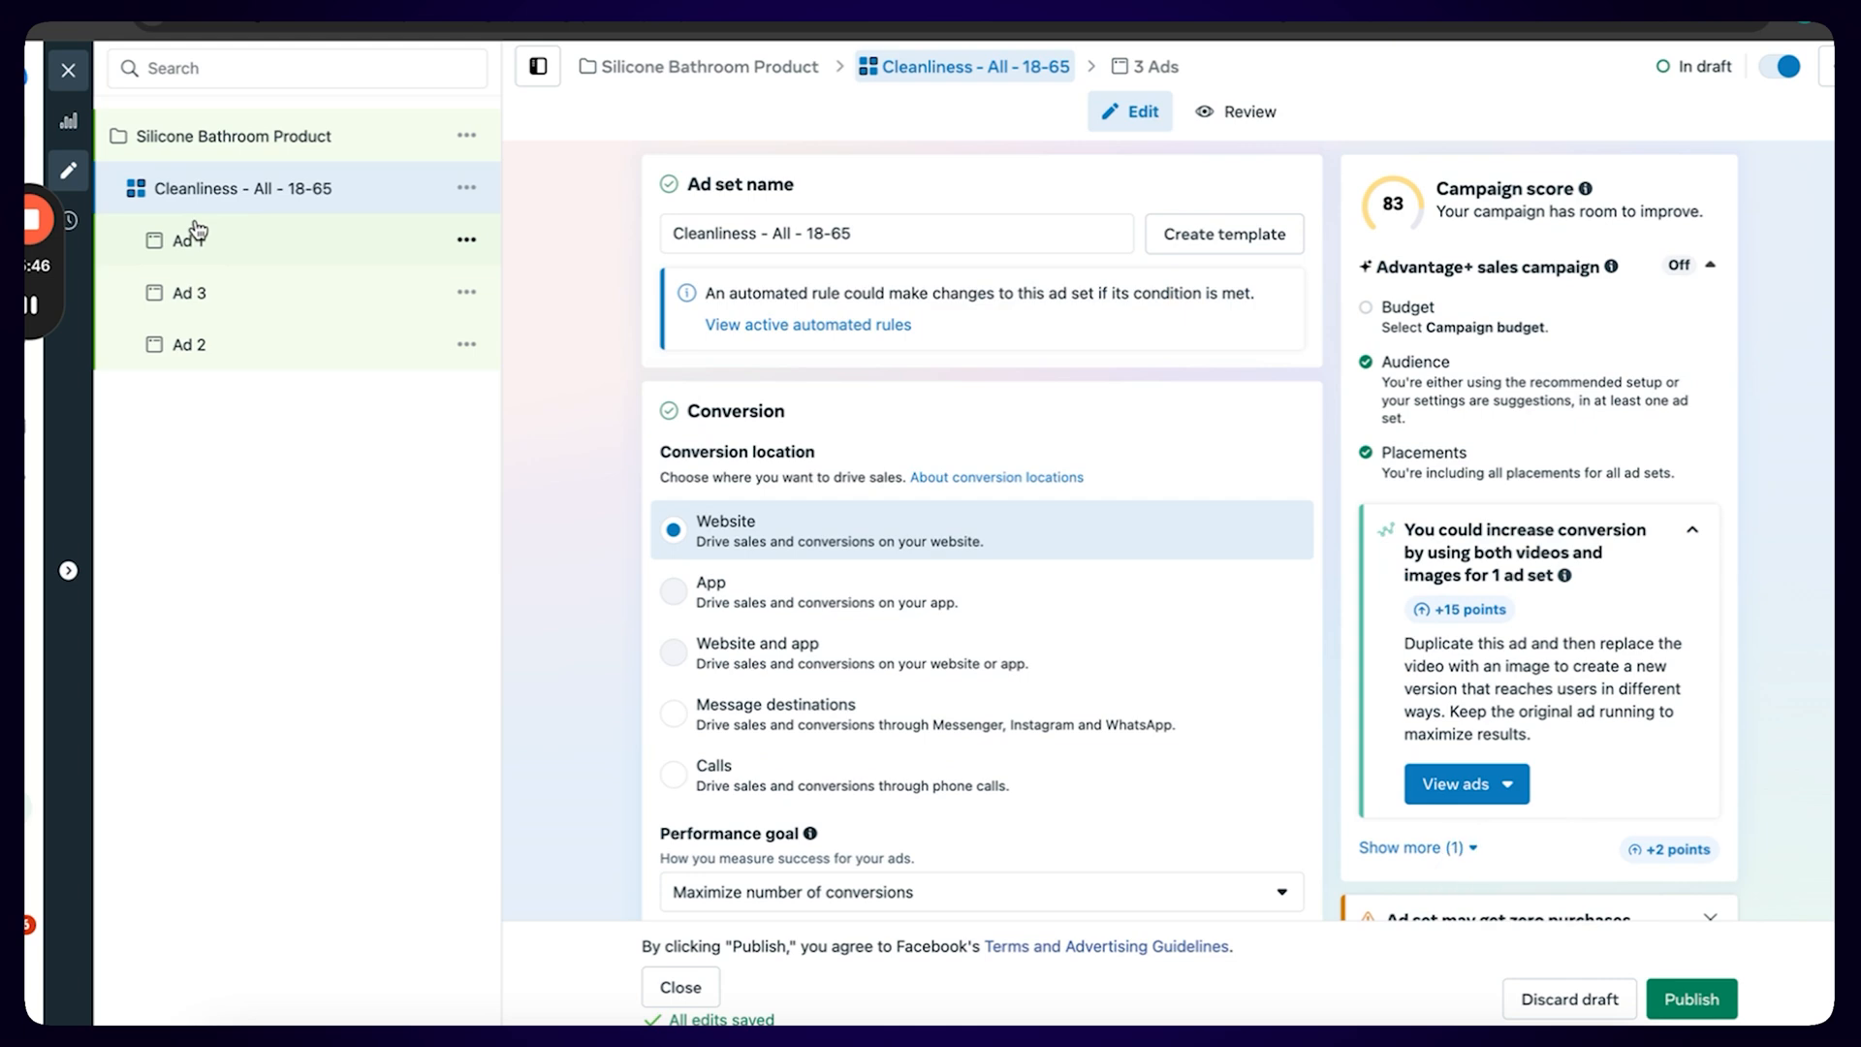
{"action": "scroll", "coordinate": [569, 378], "scroll_direction": "down", "scroll_amount": 10}
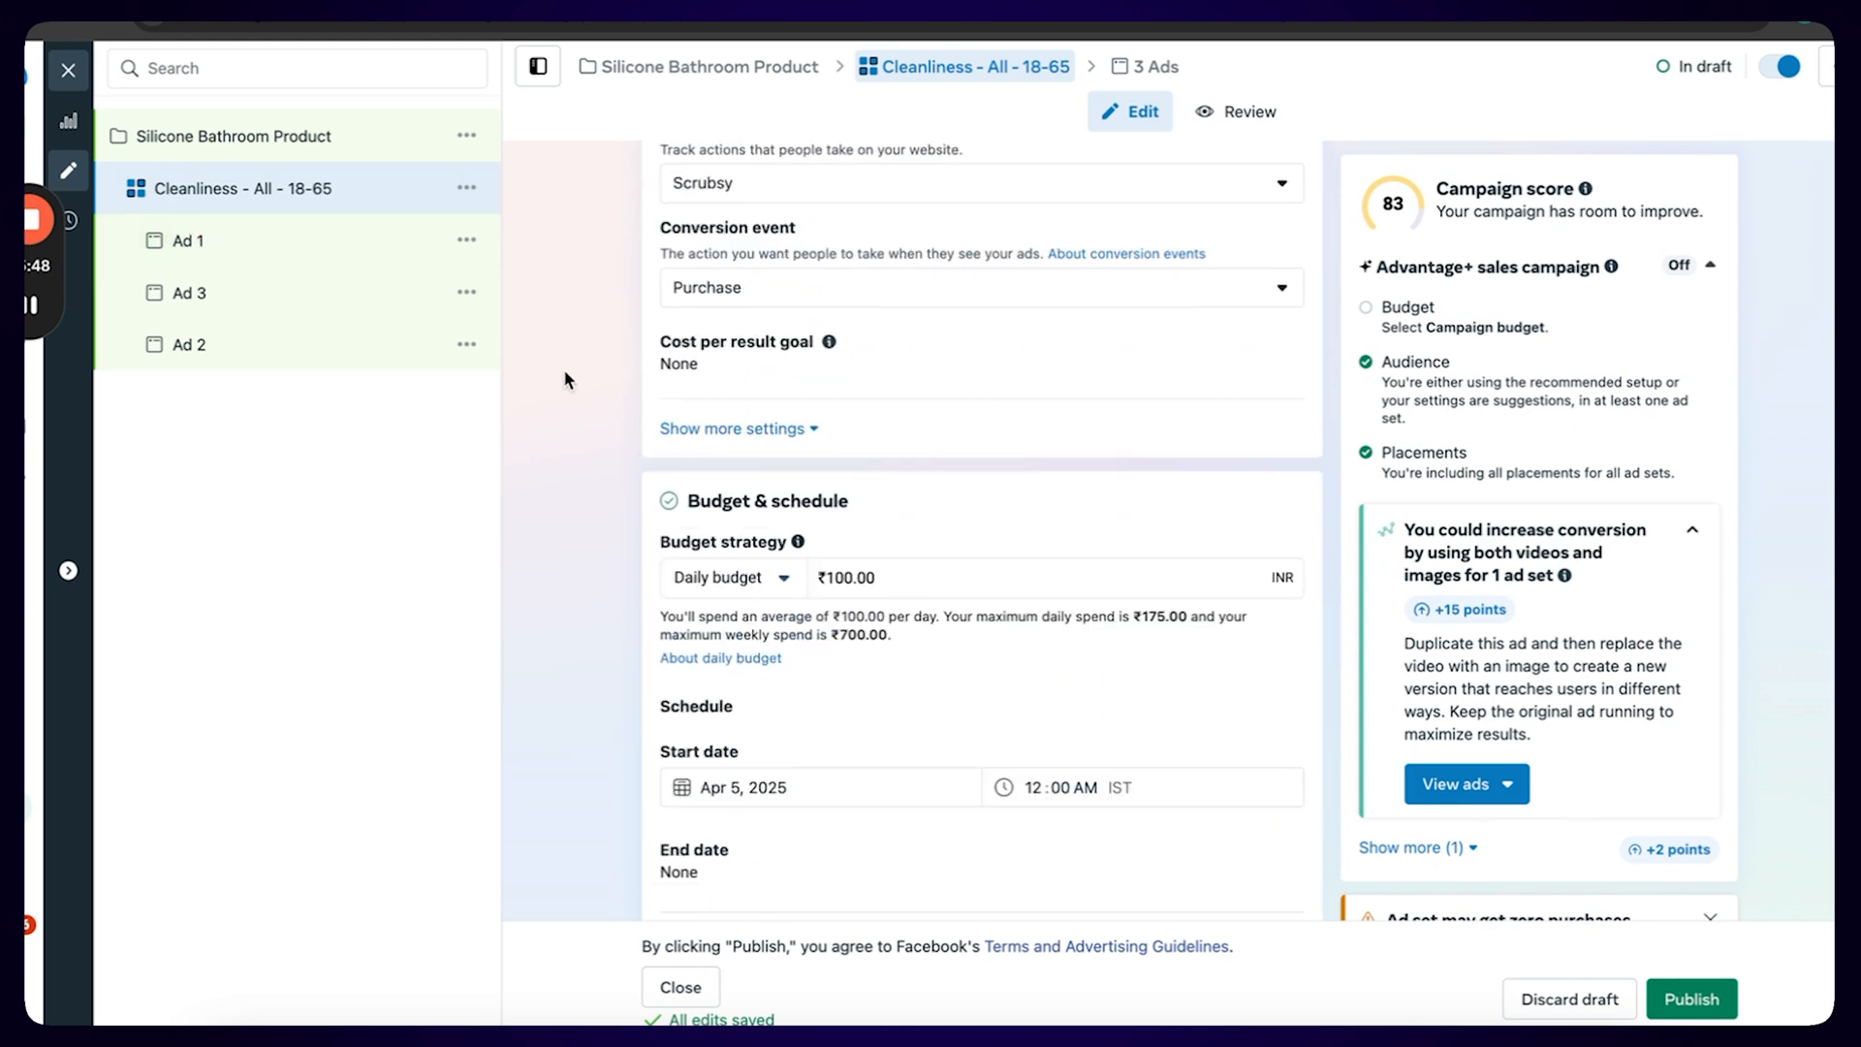
{"action": "scroll", "coordinate": [852, 440], "scroll_direction": "down", "scroll_amount": 2}
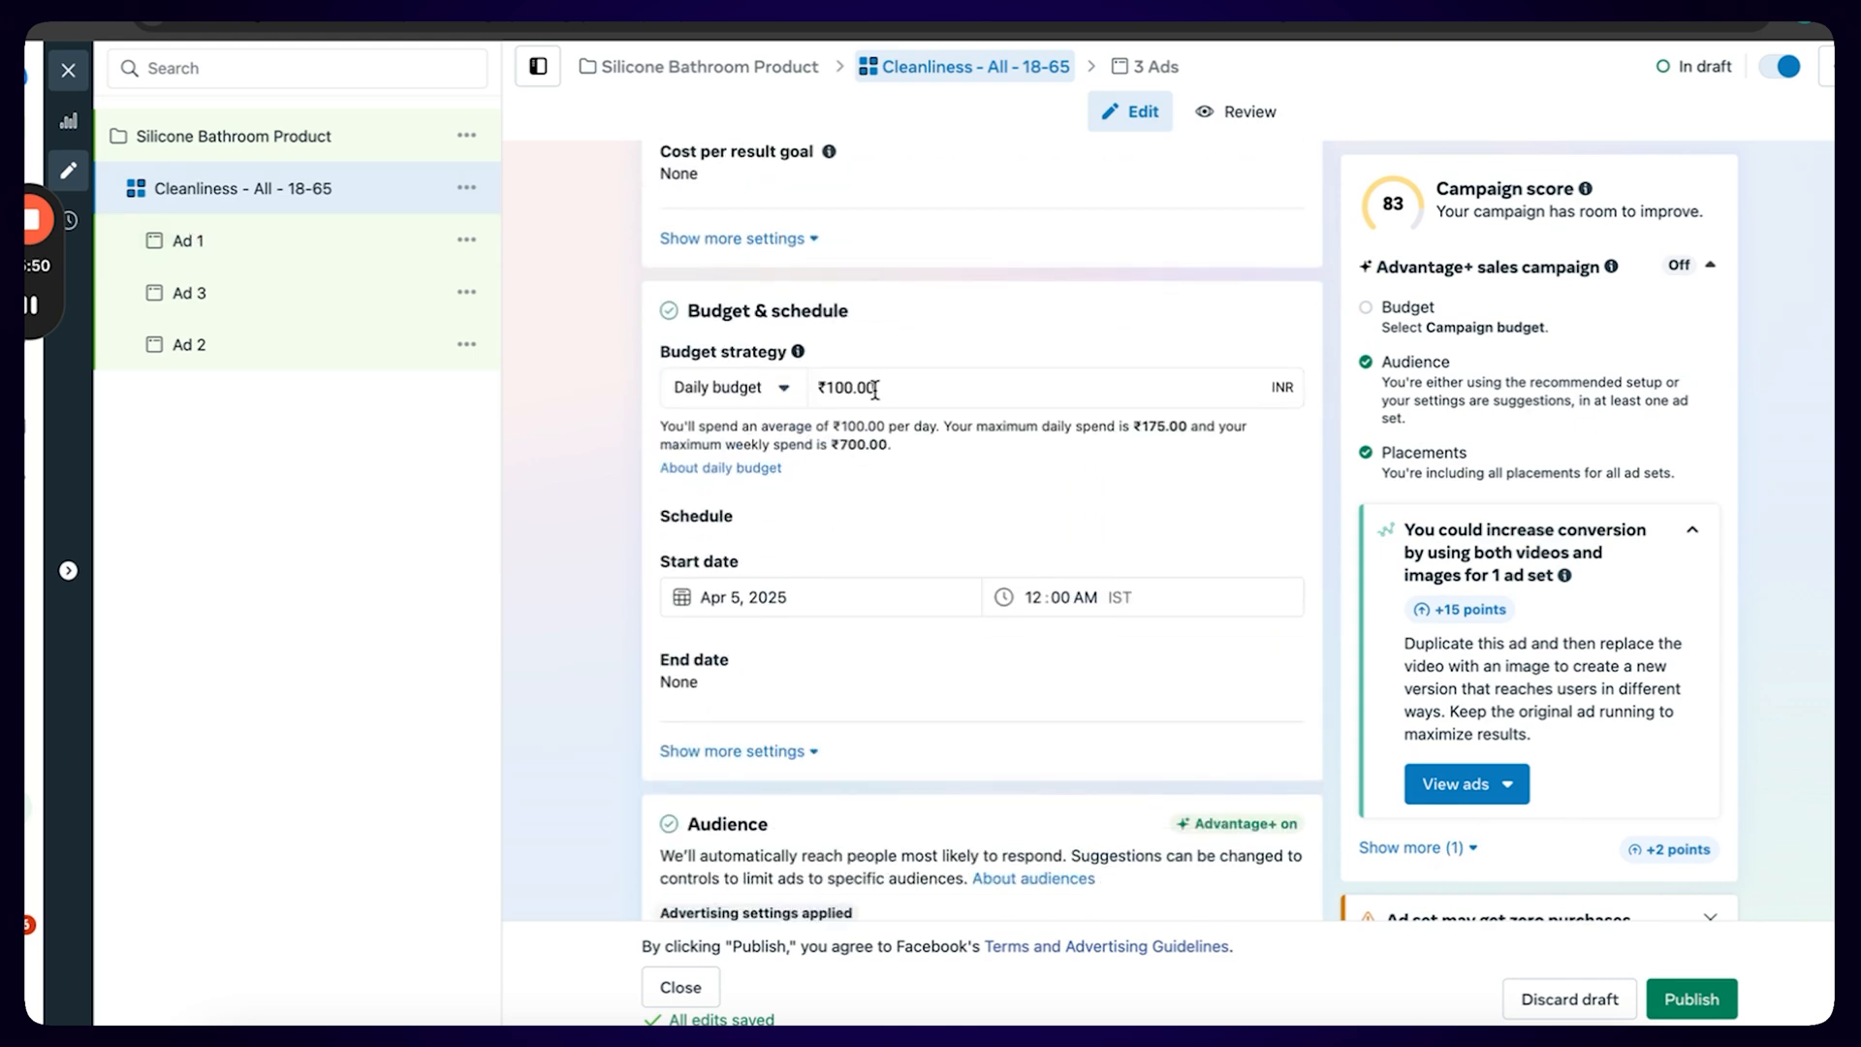
{"action": "left_click_drag", "start_coordinate": [877, 387], "coordinate": [800, 381]}
{"action": "left_click", "coordinate": [467, 193]}
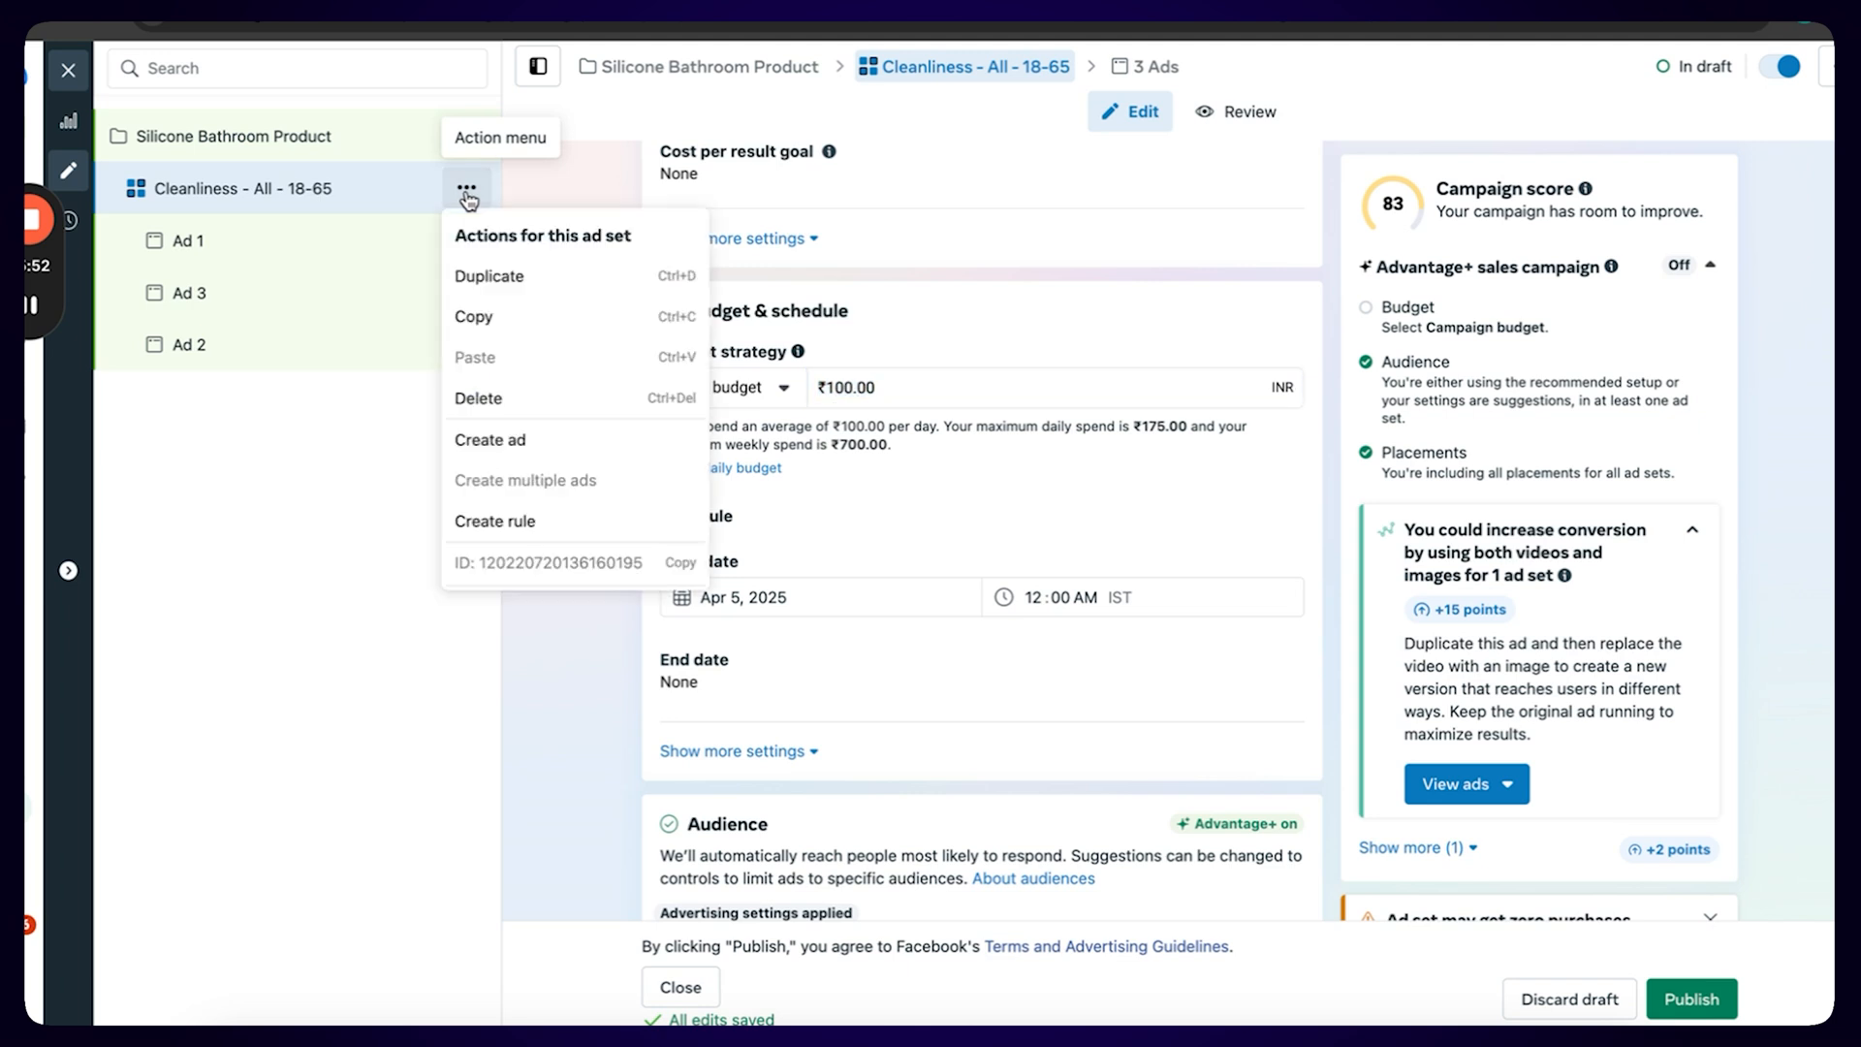
{"action": "left_click", "coordinate": [516, 273]}
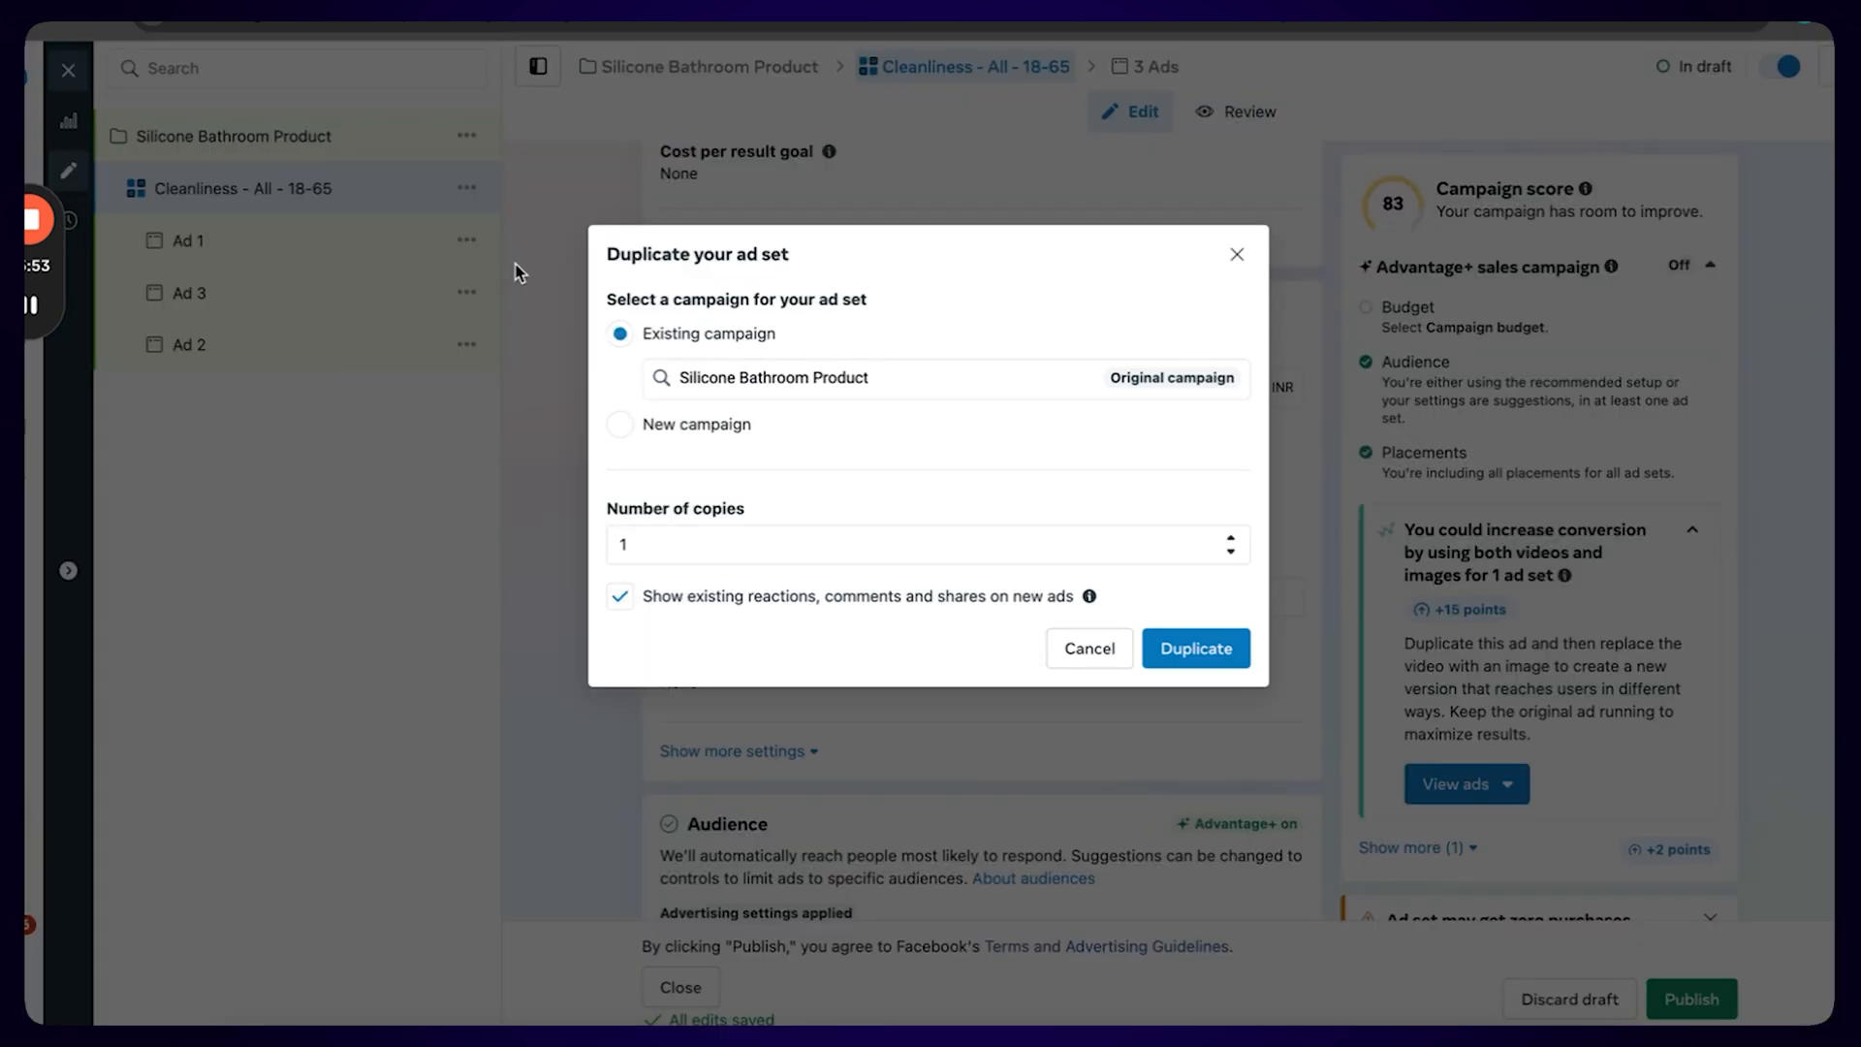
{"action": "left_click", "coordinate": [650, 536]}
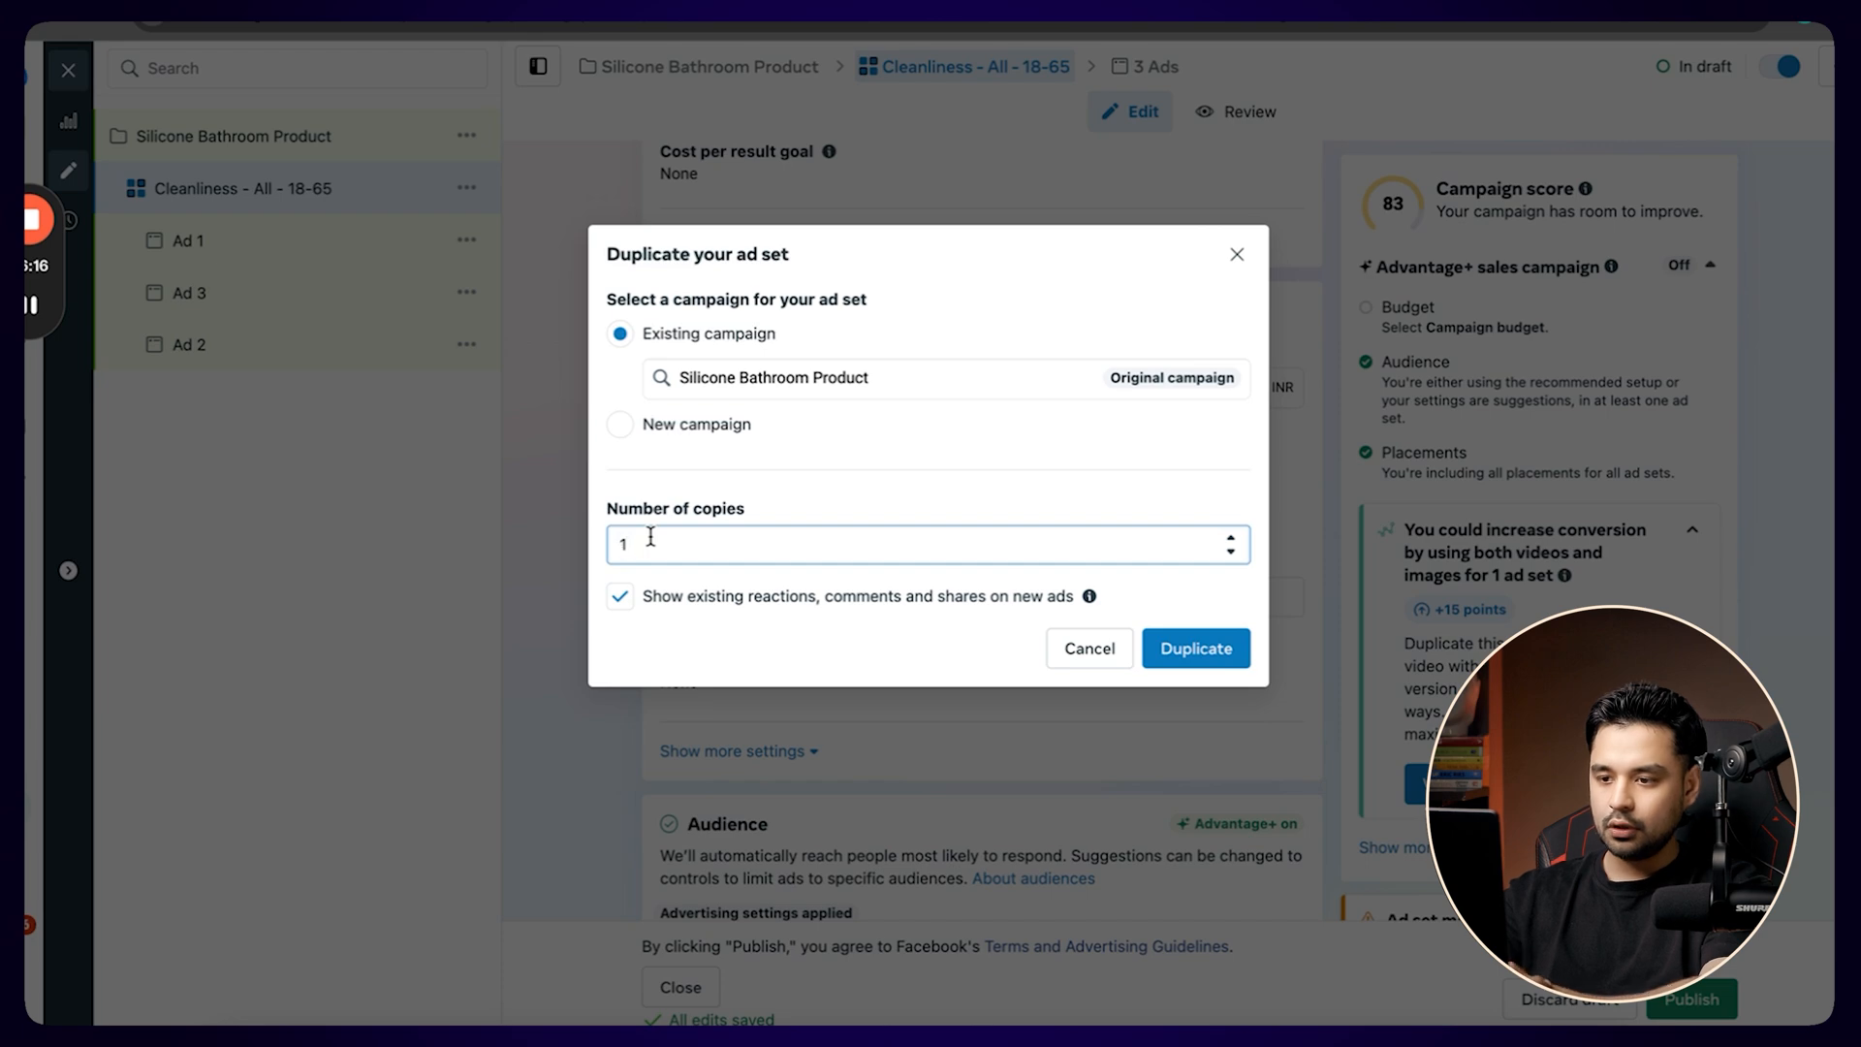
{"action": "key", "text": "BackSpace"}
{"action": "type", "text": "9"}
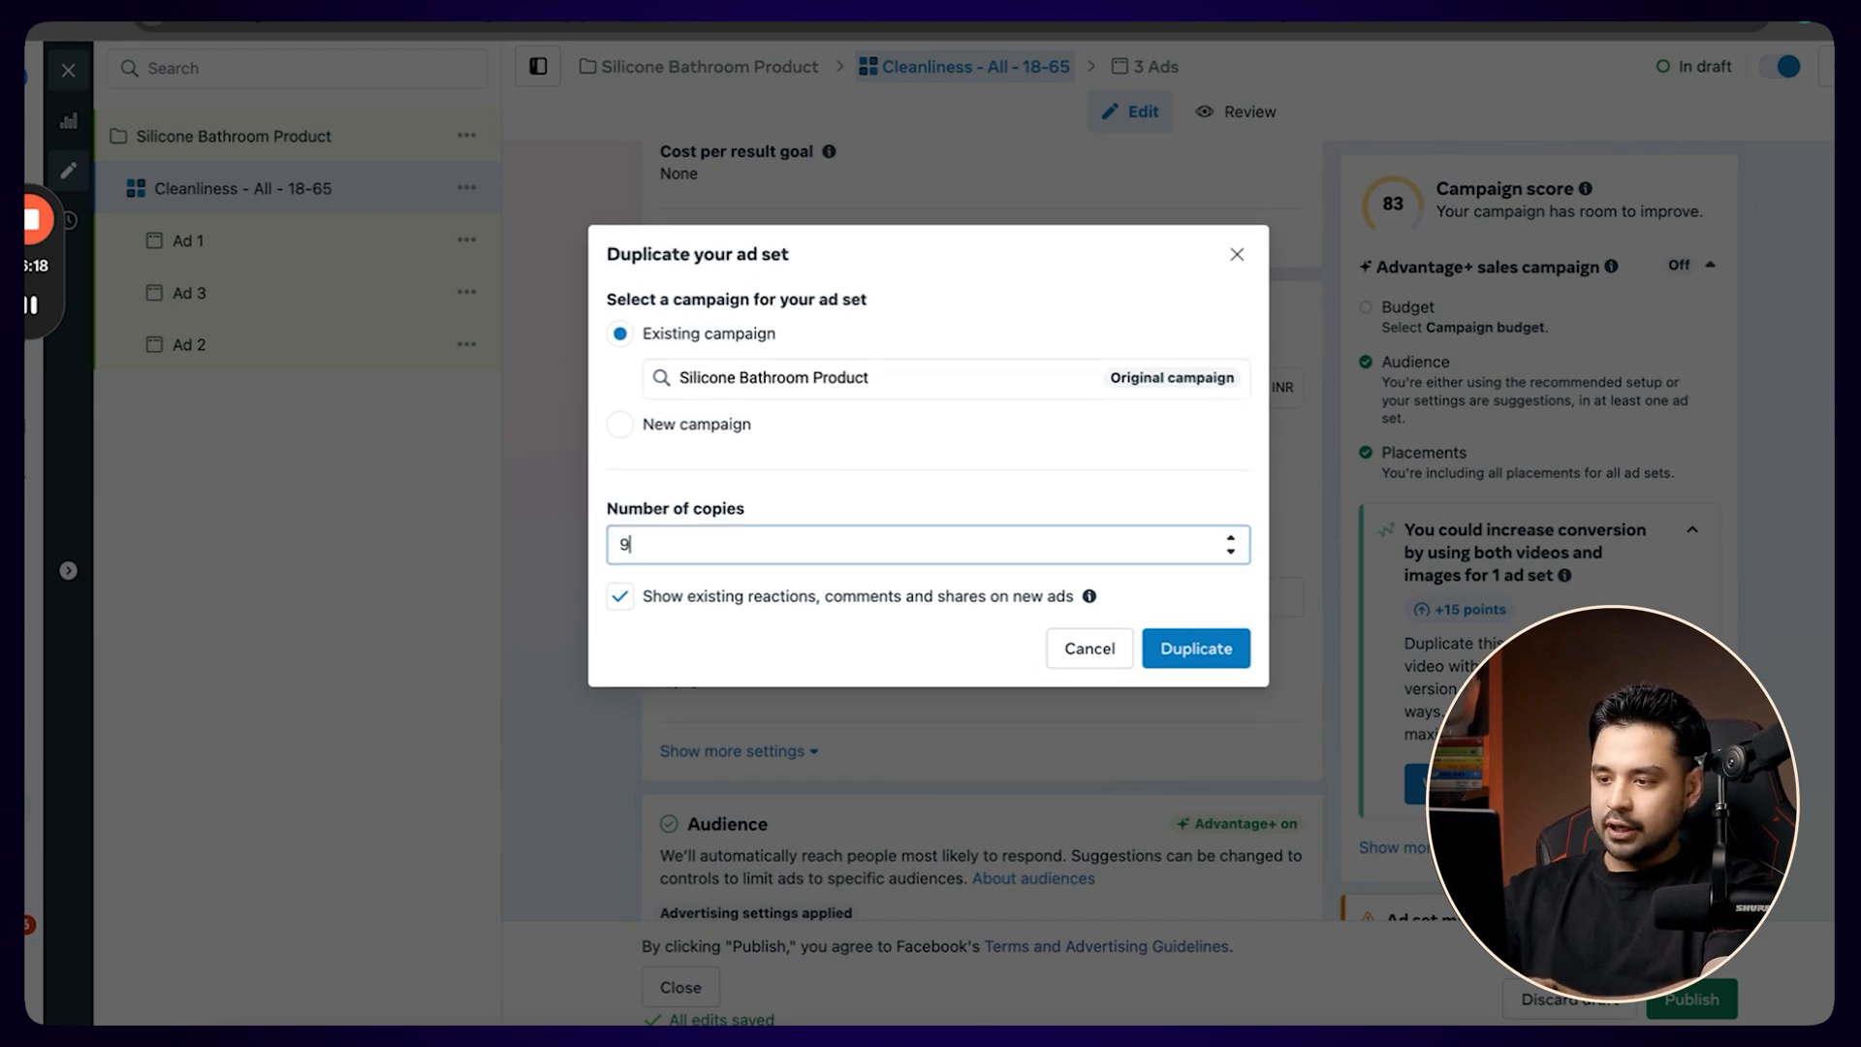
{"action": "left_click", "coordinate": [1192, 649]}
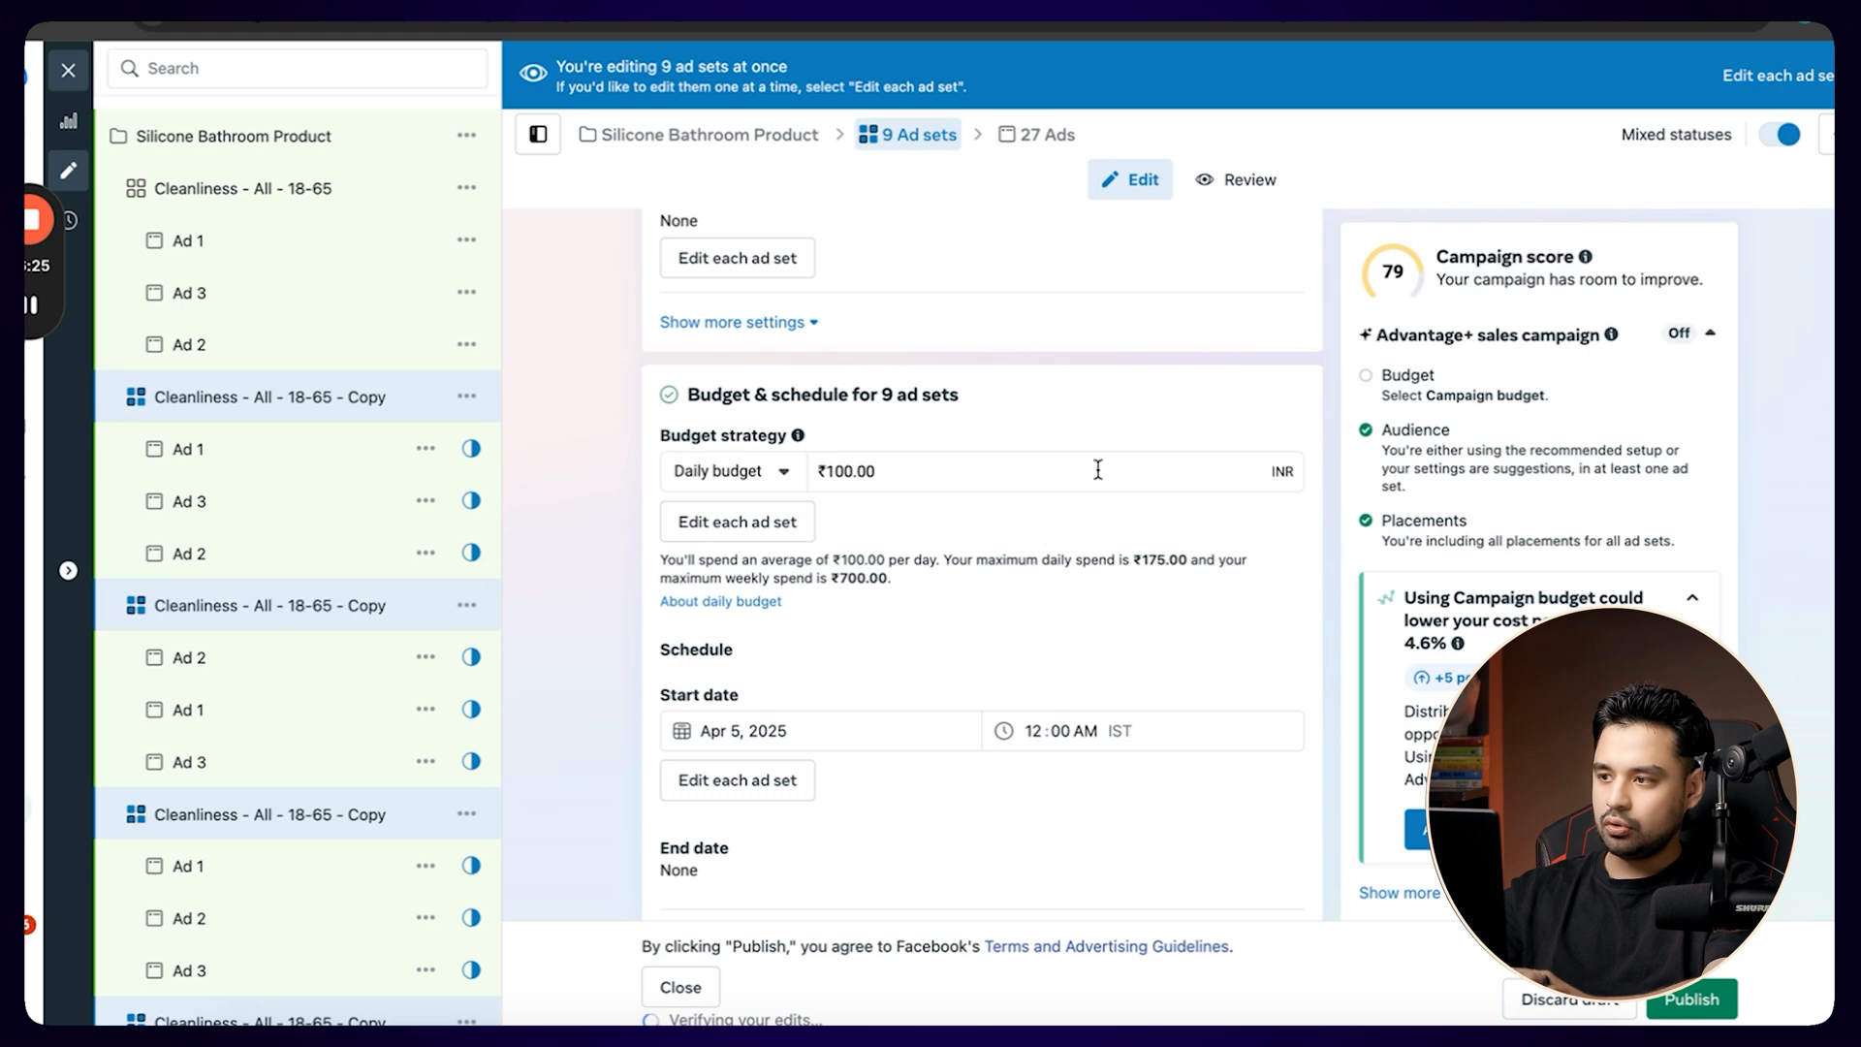
Bulk rename the nine copied ad sets to x - All - 18-65.
{"action": "left_click", "coordinate": [1814, 78]}
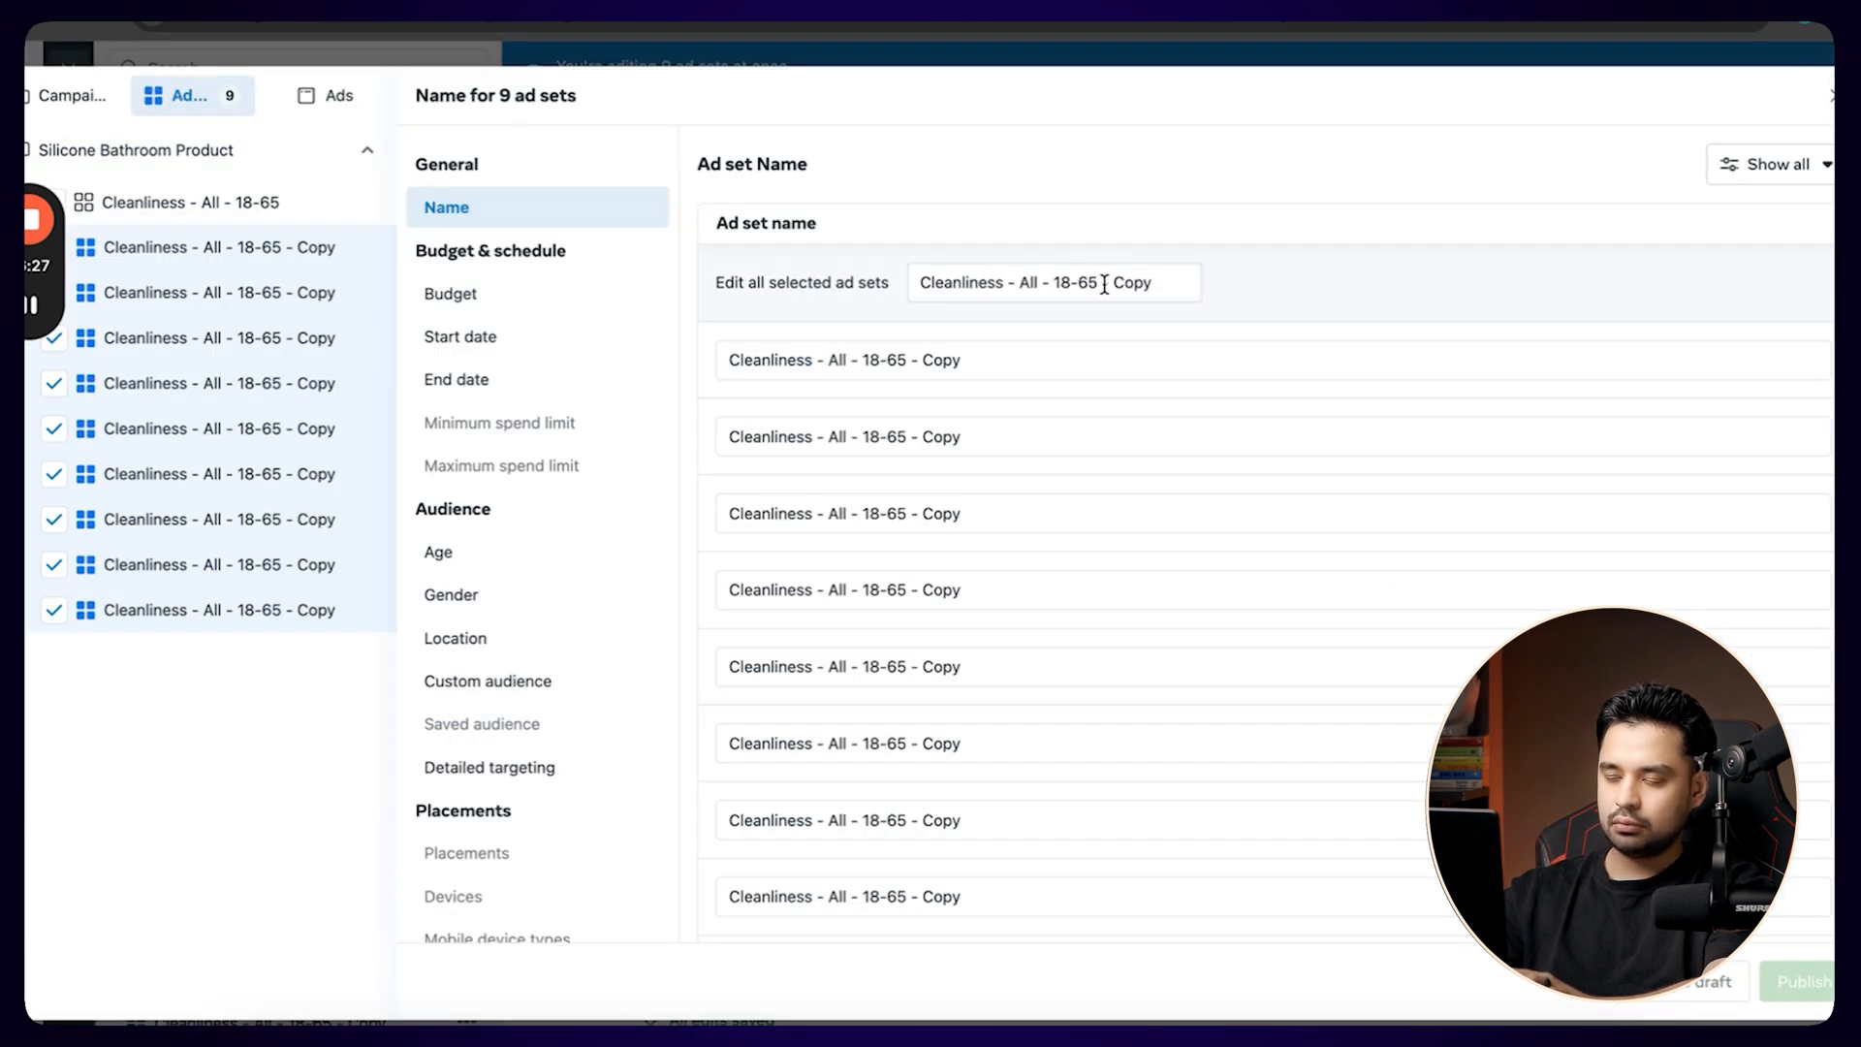
{"action": "left_click_drag", "start_coordinate": [1104, 285], "coordinate": [1241, 292]}
{"action": "key", "text": "BackSpace"}
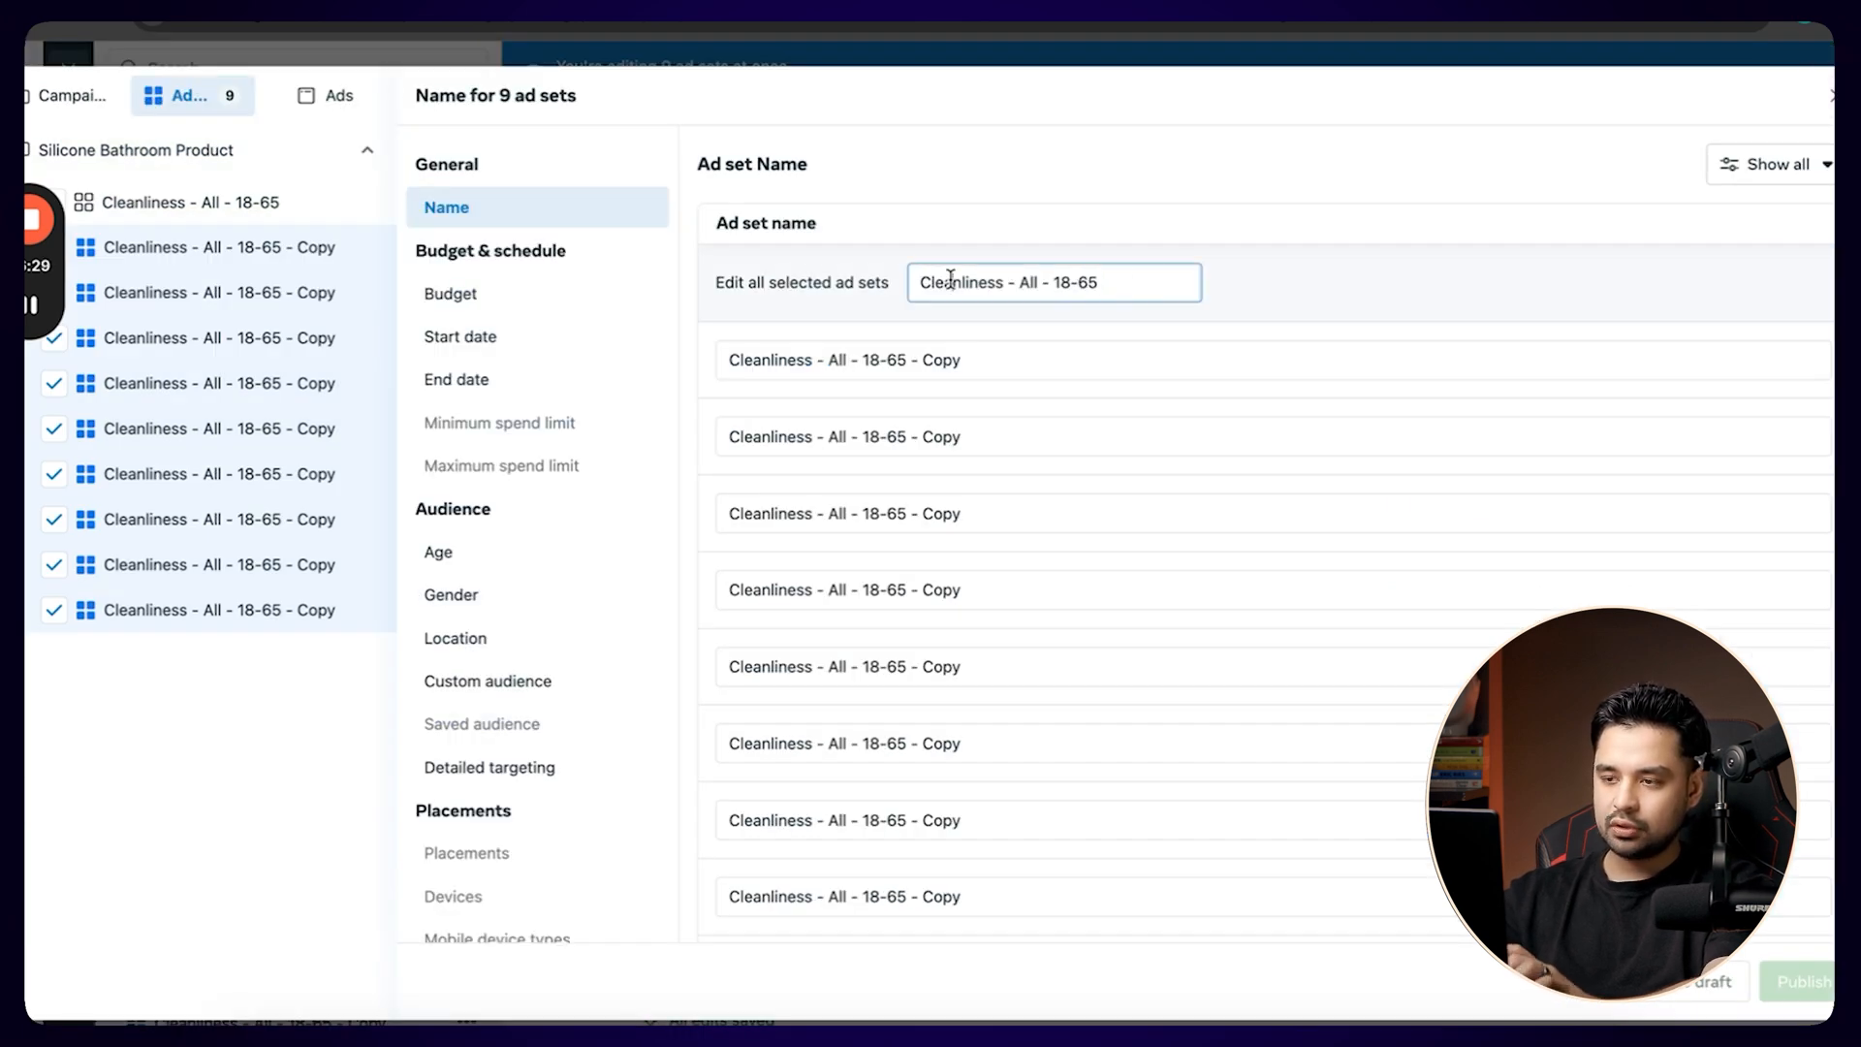
{"action": "double_click", "coordinate": [950, 281]}
{"action": "type", "text": "x"}
{"action": "left_click", "coordinate": [1092, 193]}
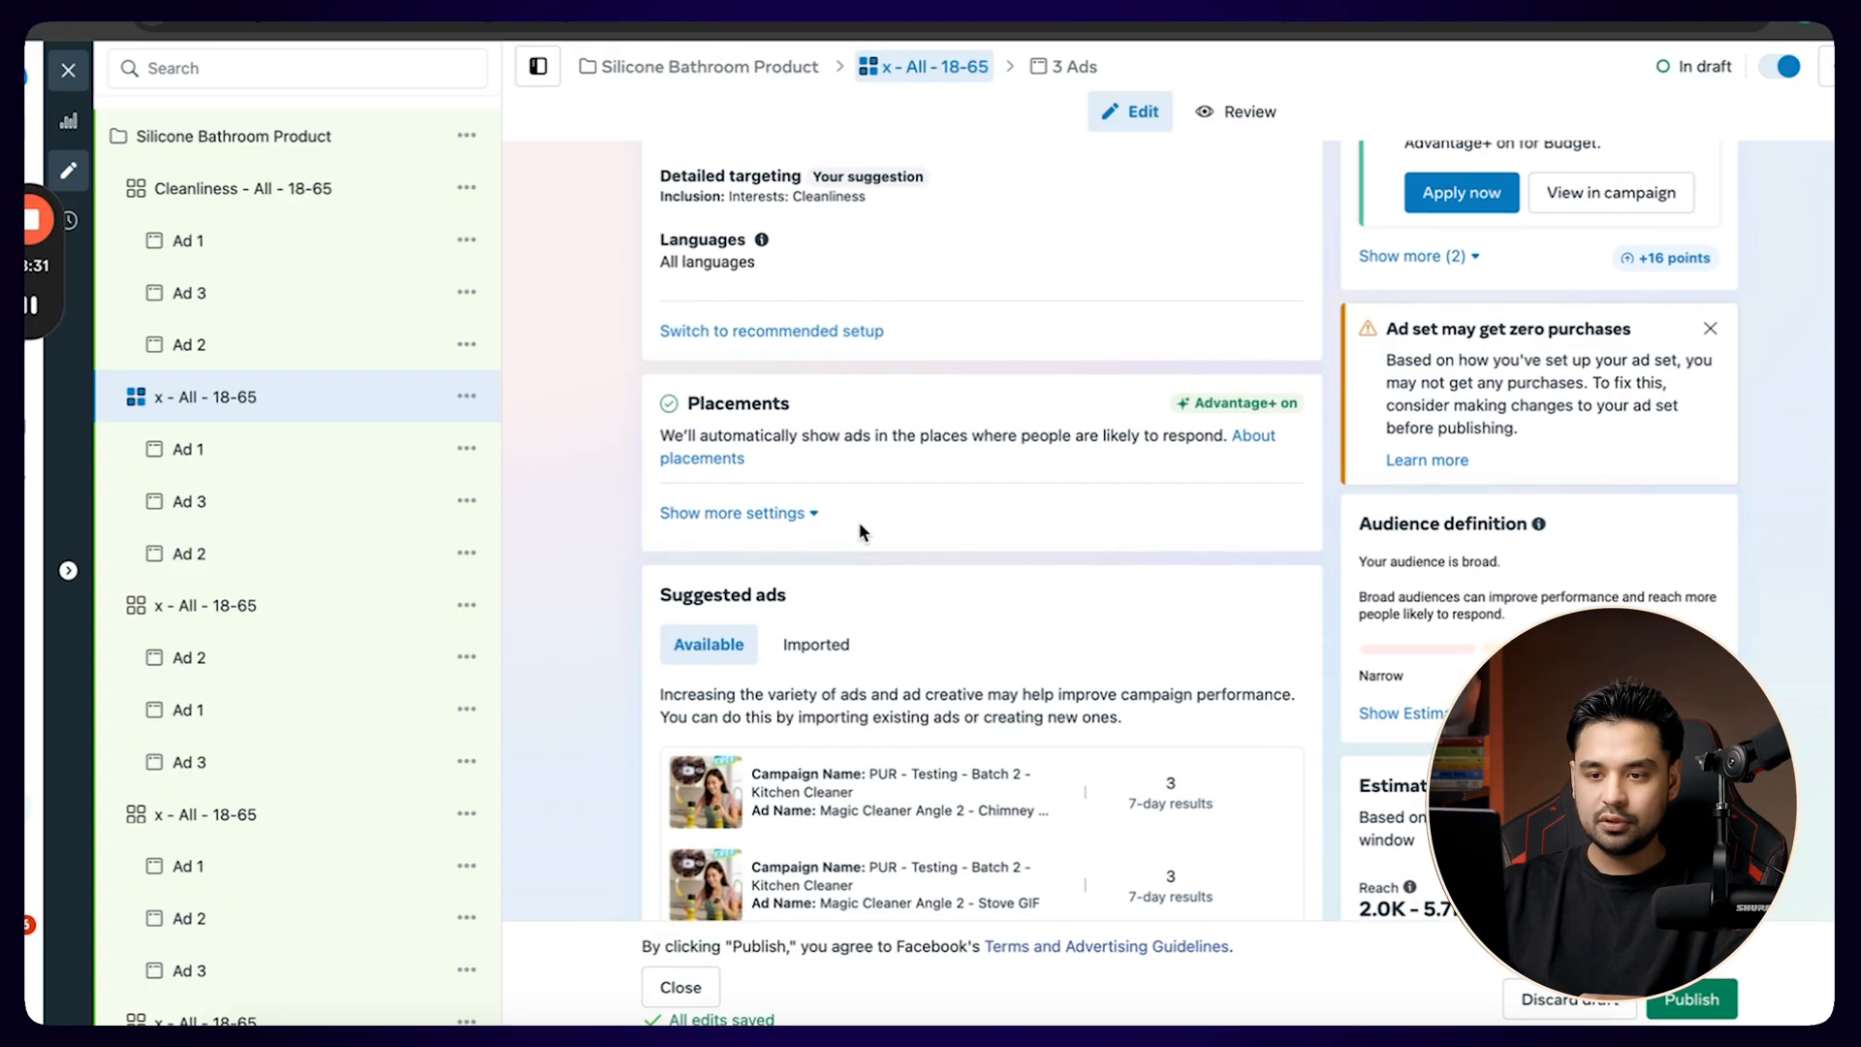
Open detailed targeting for the first x - All - 18-65 ad set and examine the interests suggested alongside Cleanliness (personal care).
{"action": "scroll", "coordinate": [859, 531], "scroll_direction": "up", "scroll_amount": 3}
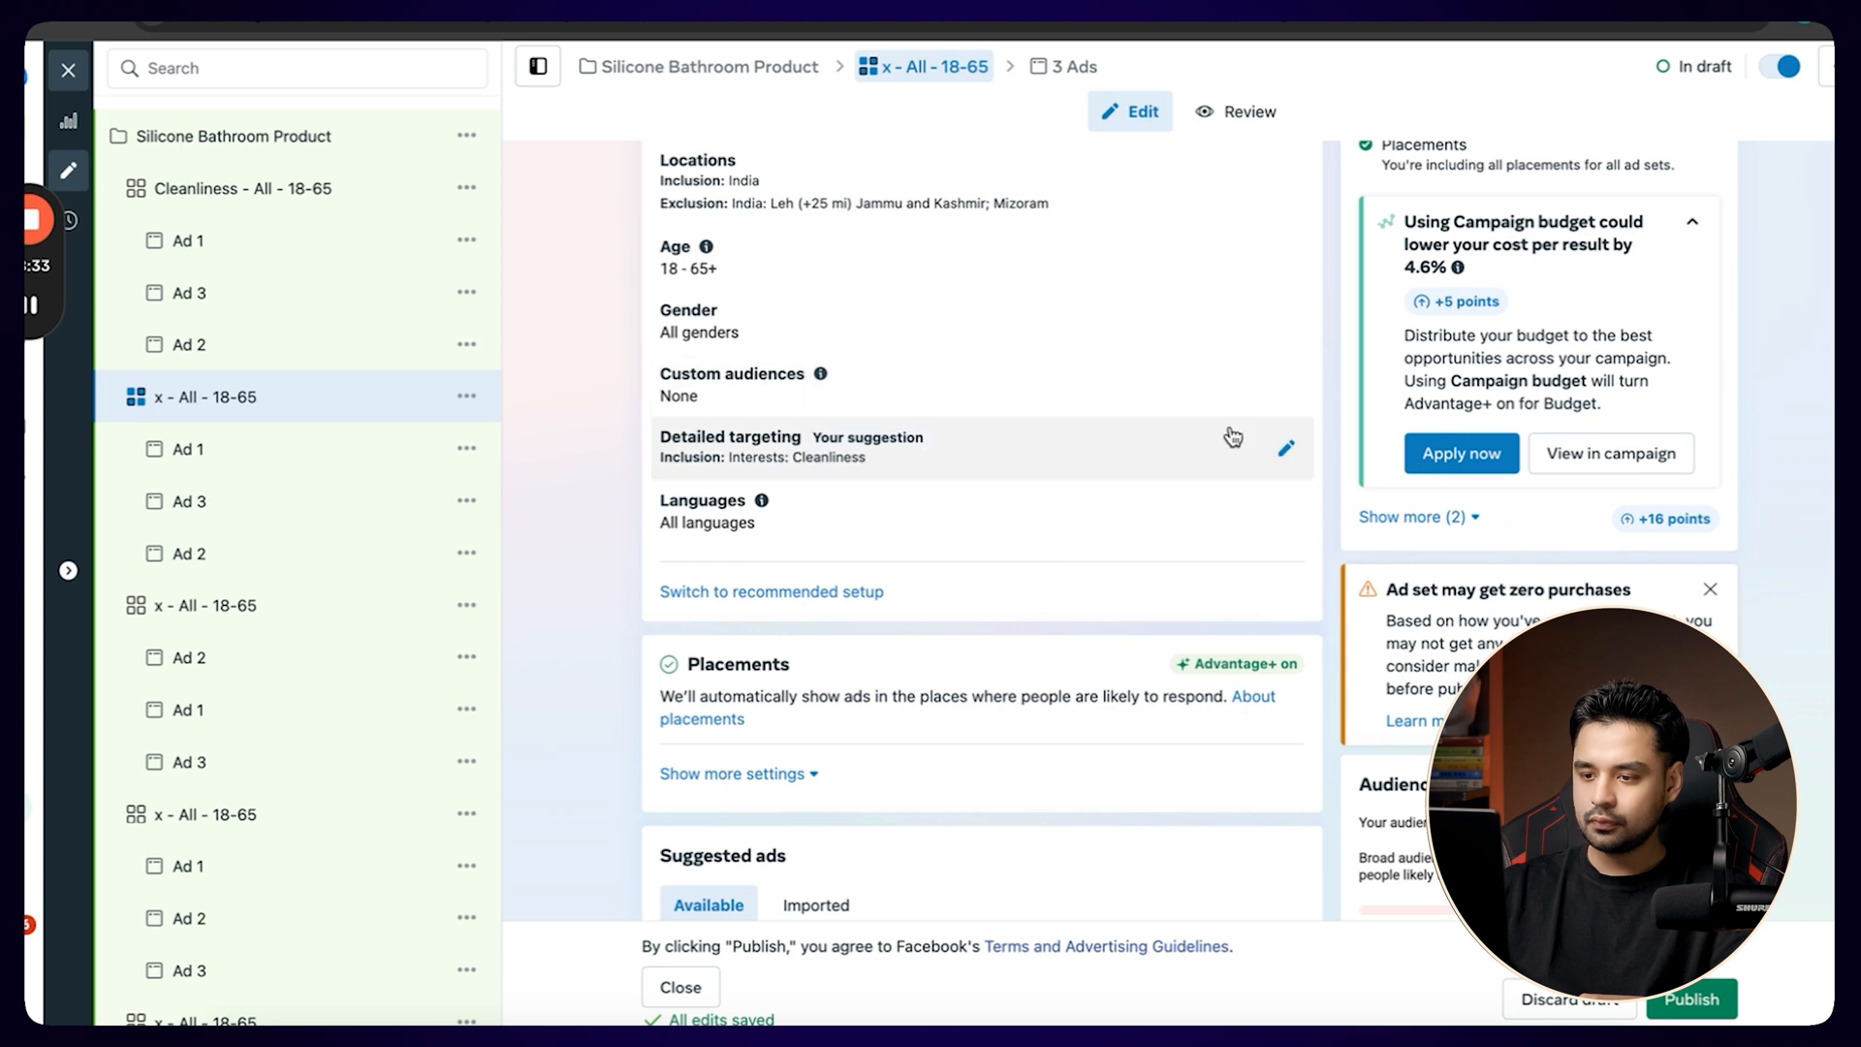
{"action": "left_click", "coordinate": [1286, 448]}
{"action": "scroll", "coordinate": [1144, 636], "scroll_direction": "down", "scroll_amount": 2}
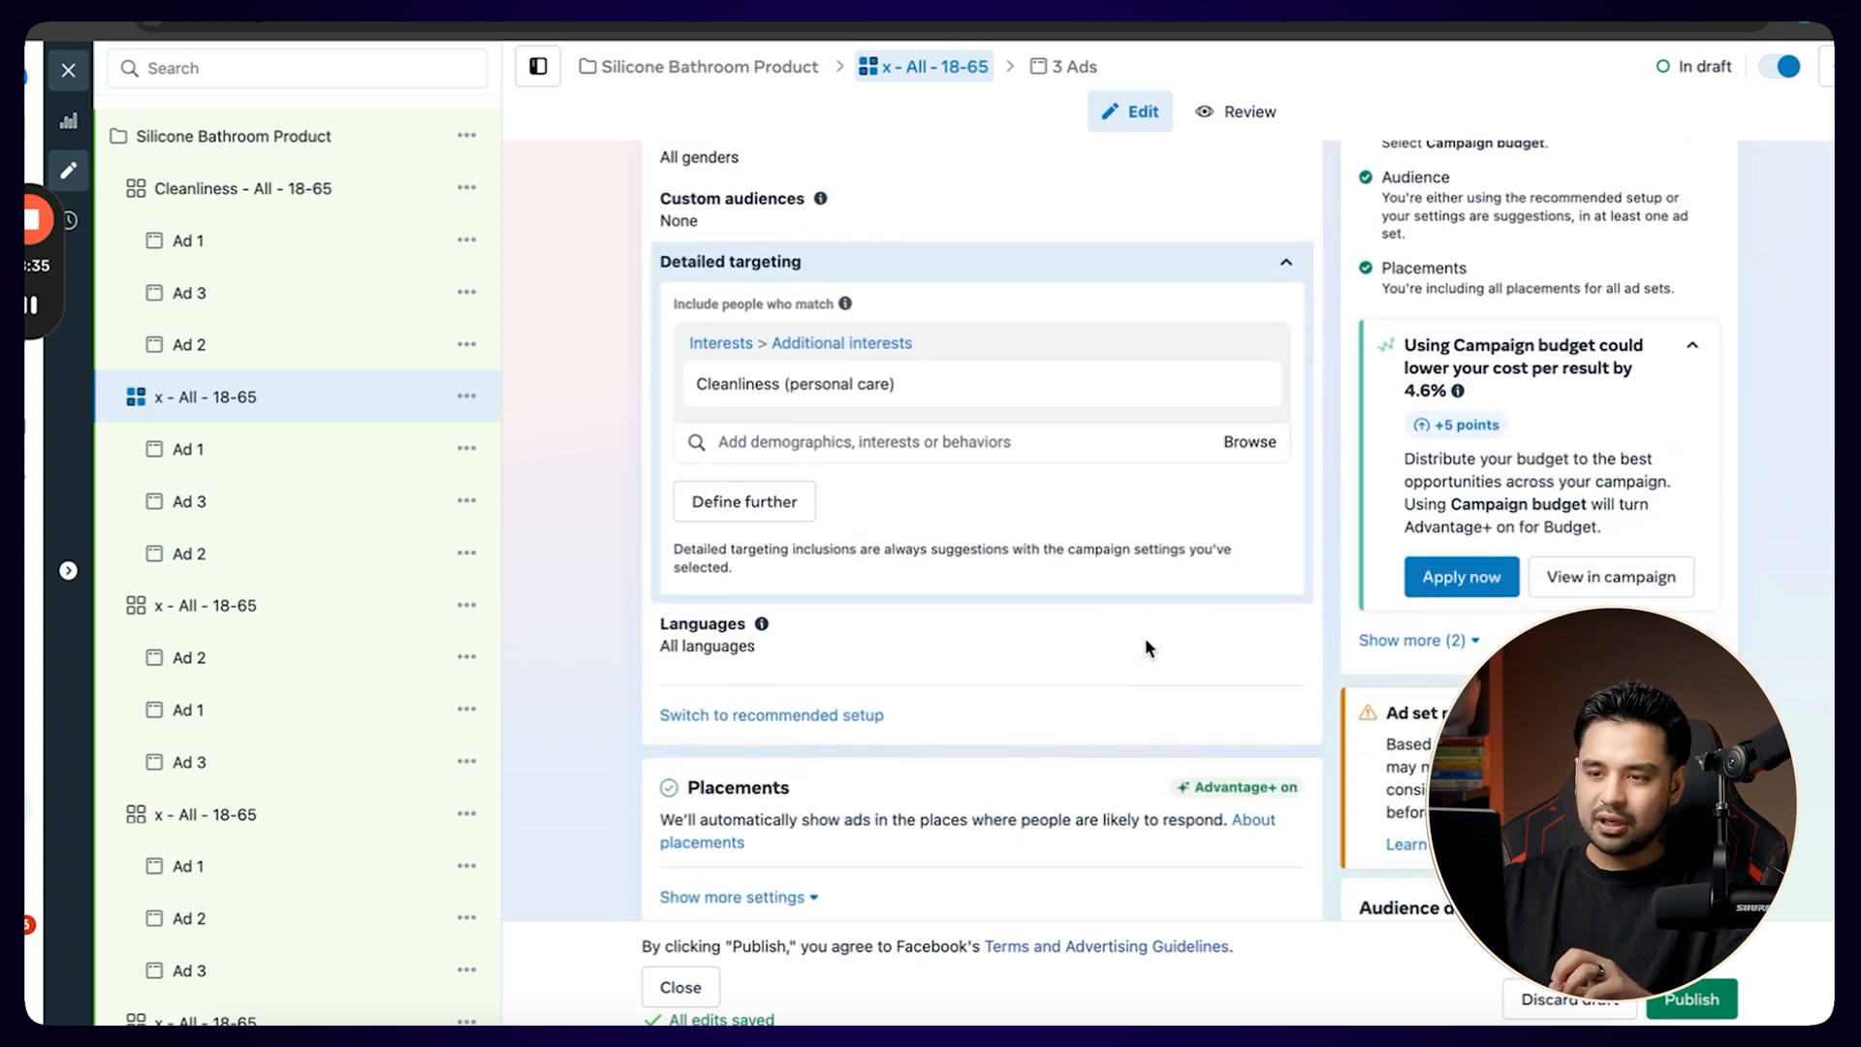
{"action": "left_click_drag", "start_coordinate": [695, 380], "coordinate": [746, 384]}
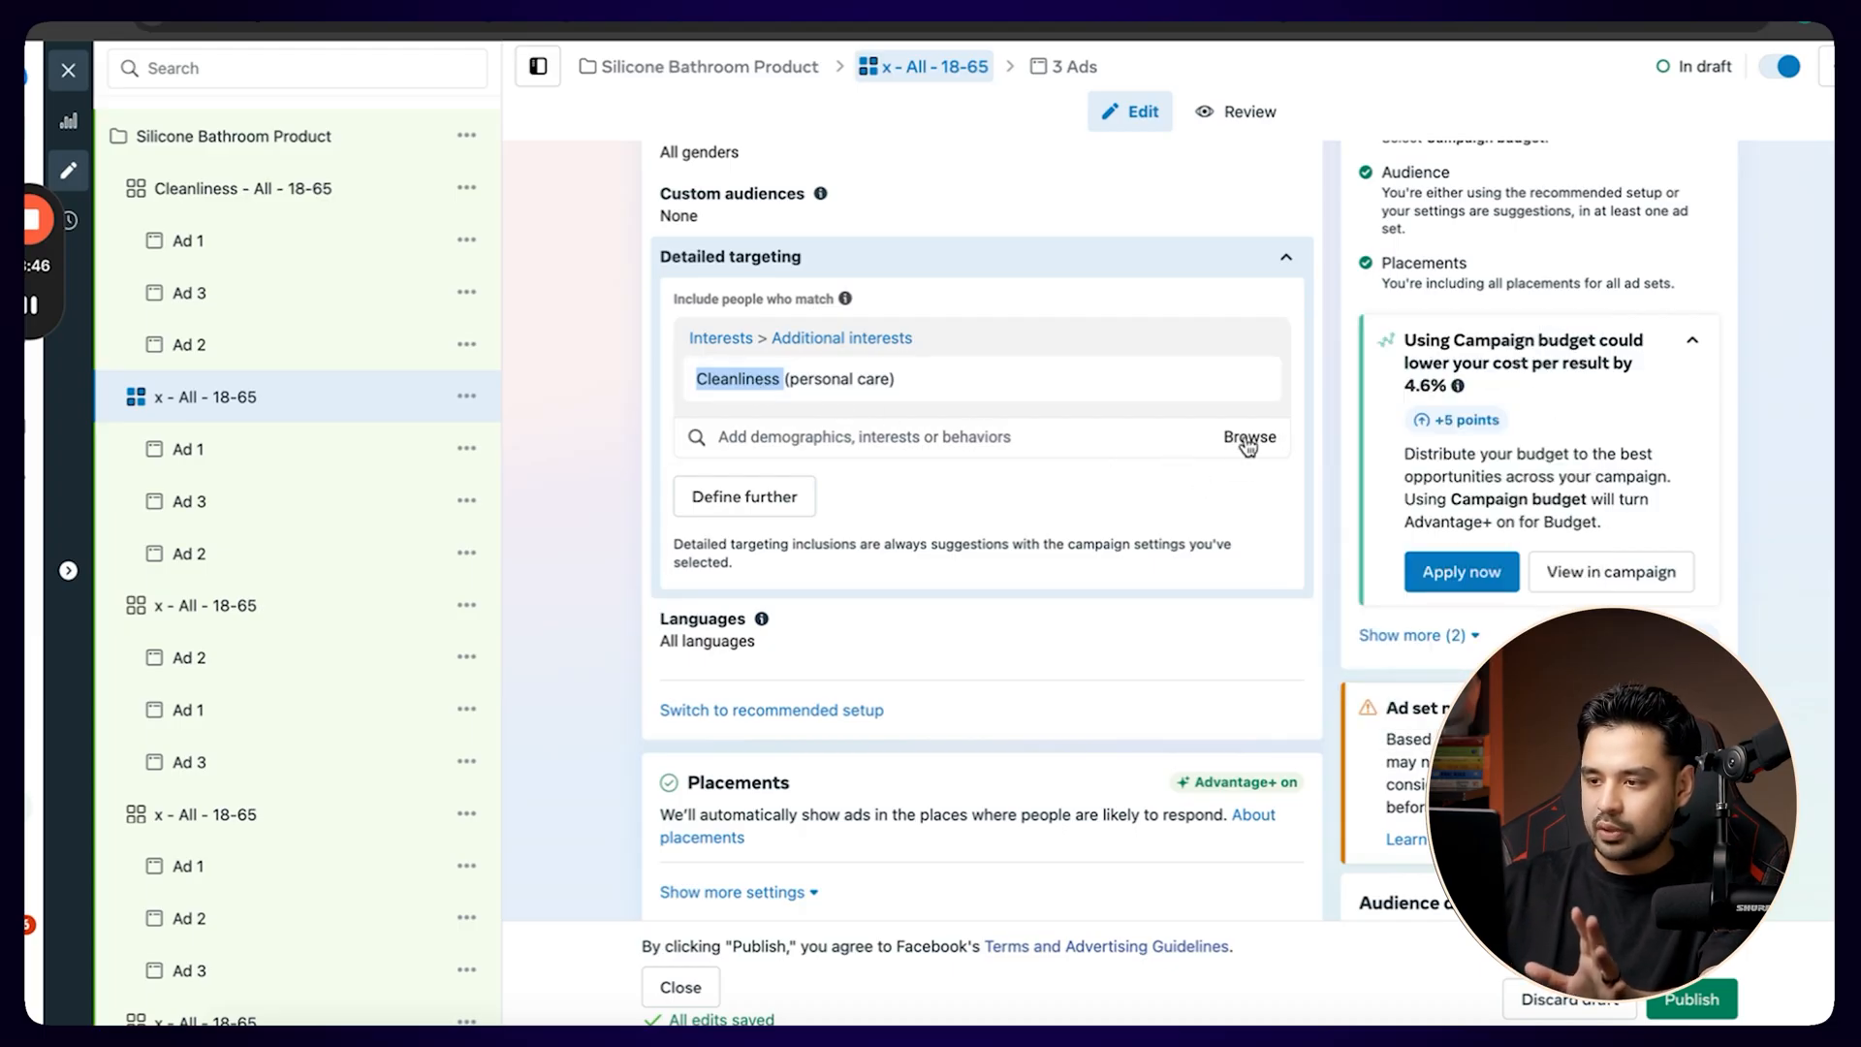
{"action": "left_click", "coordinate": [1248, 441]}
{"action": "left_click", "coordinate": [980, 426]}
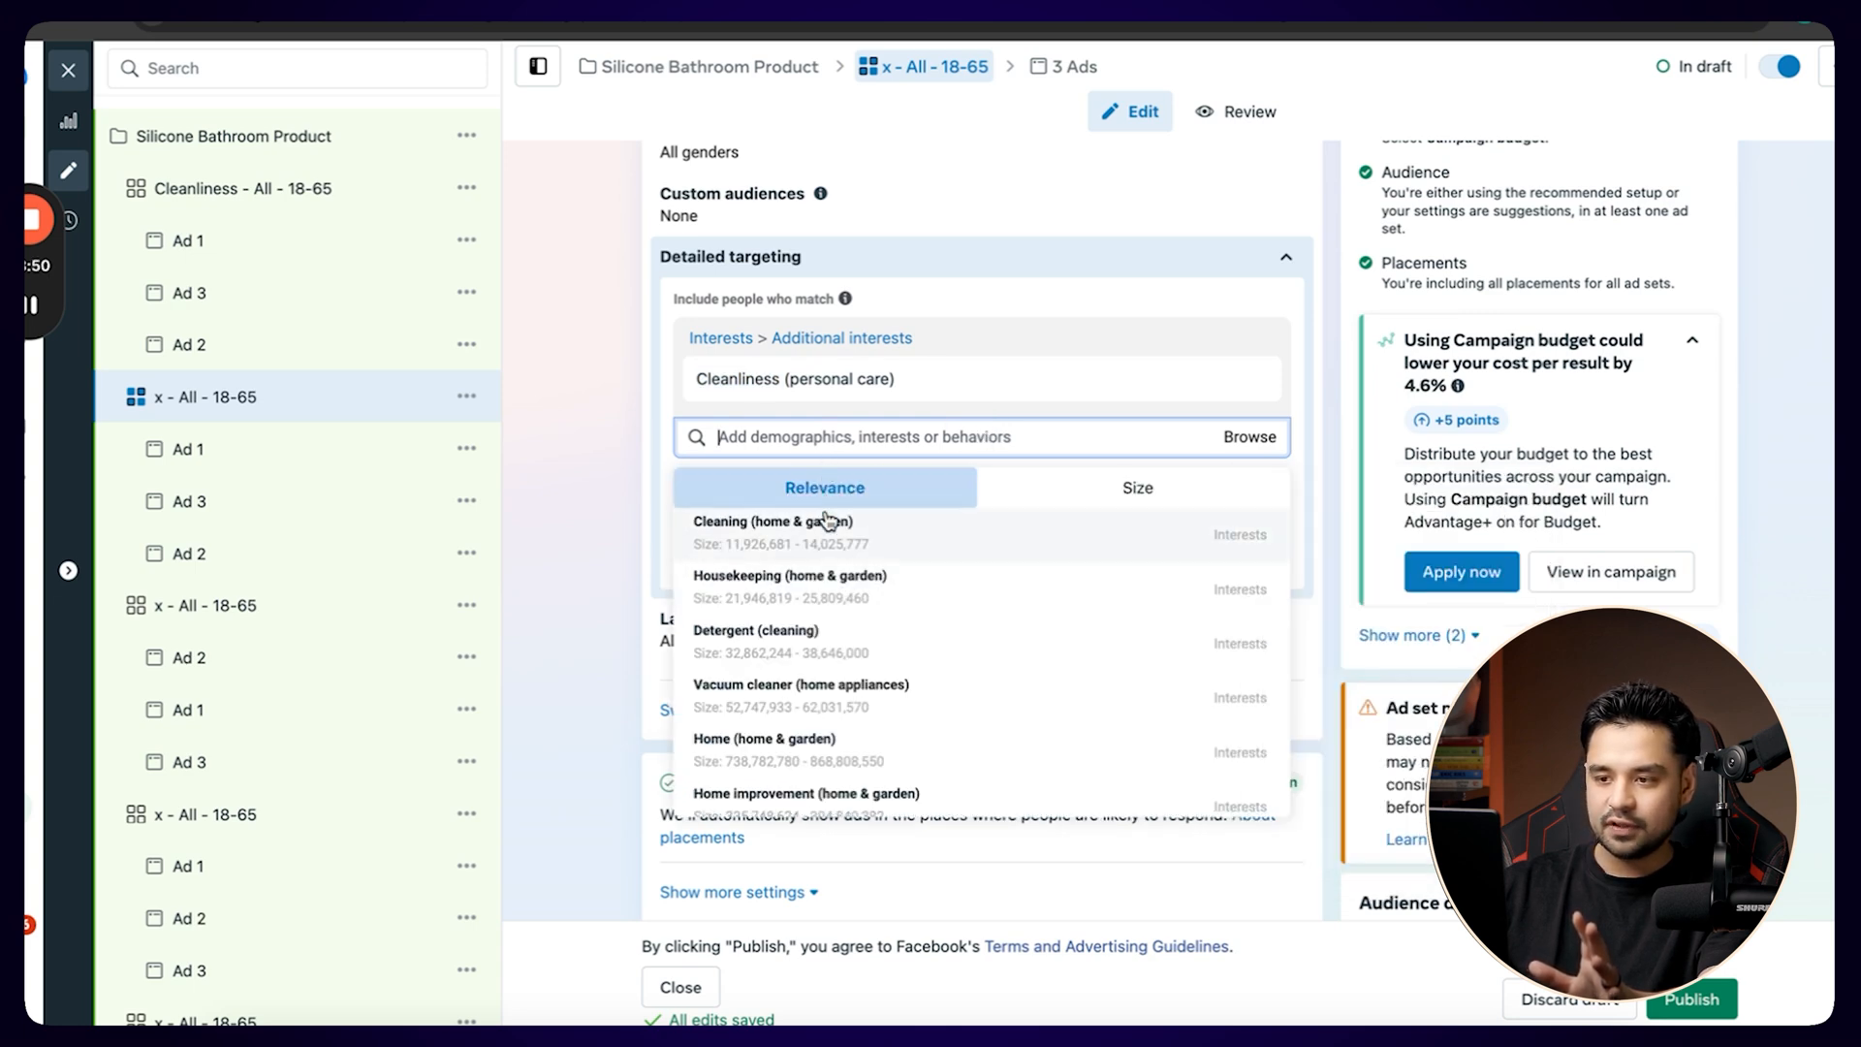
{"action": "mouse_move", "coordinate": [829, 603]}
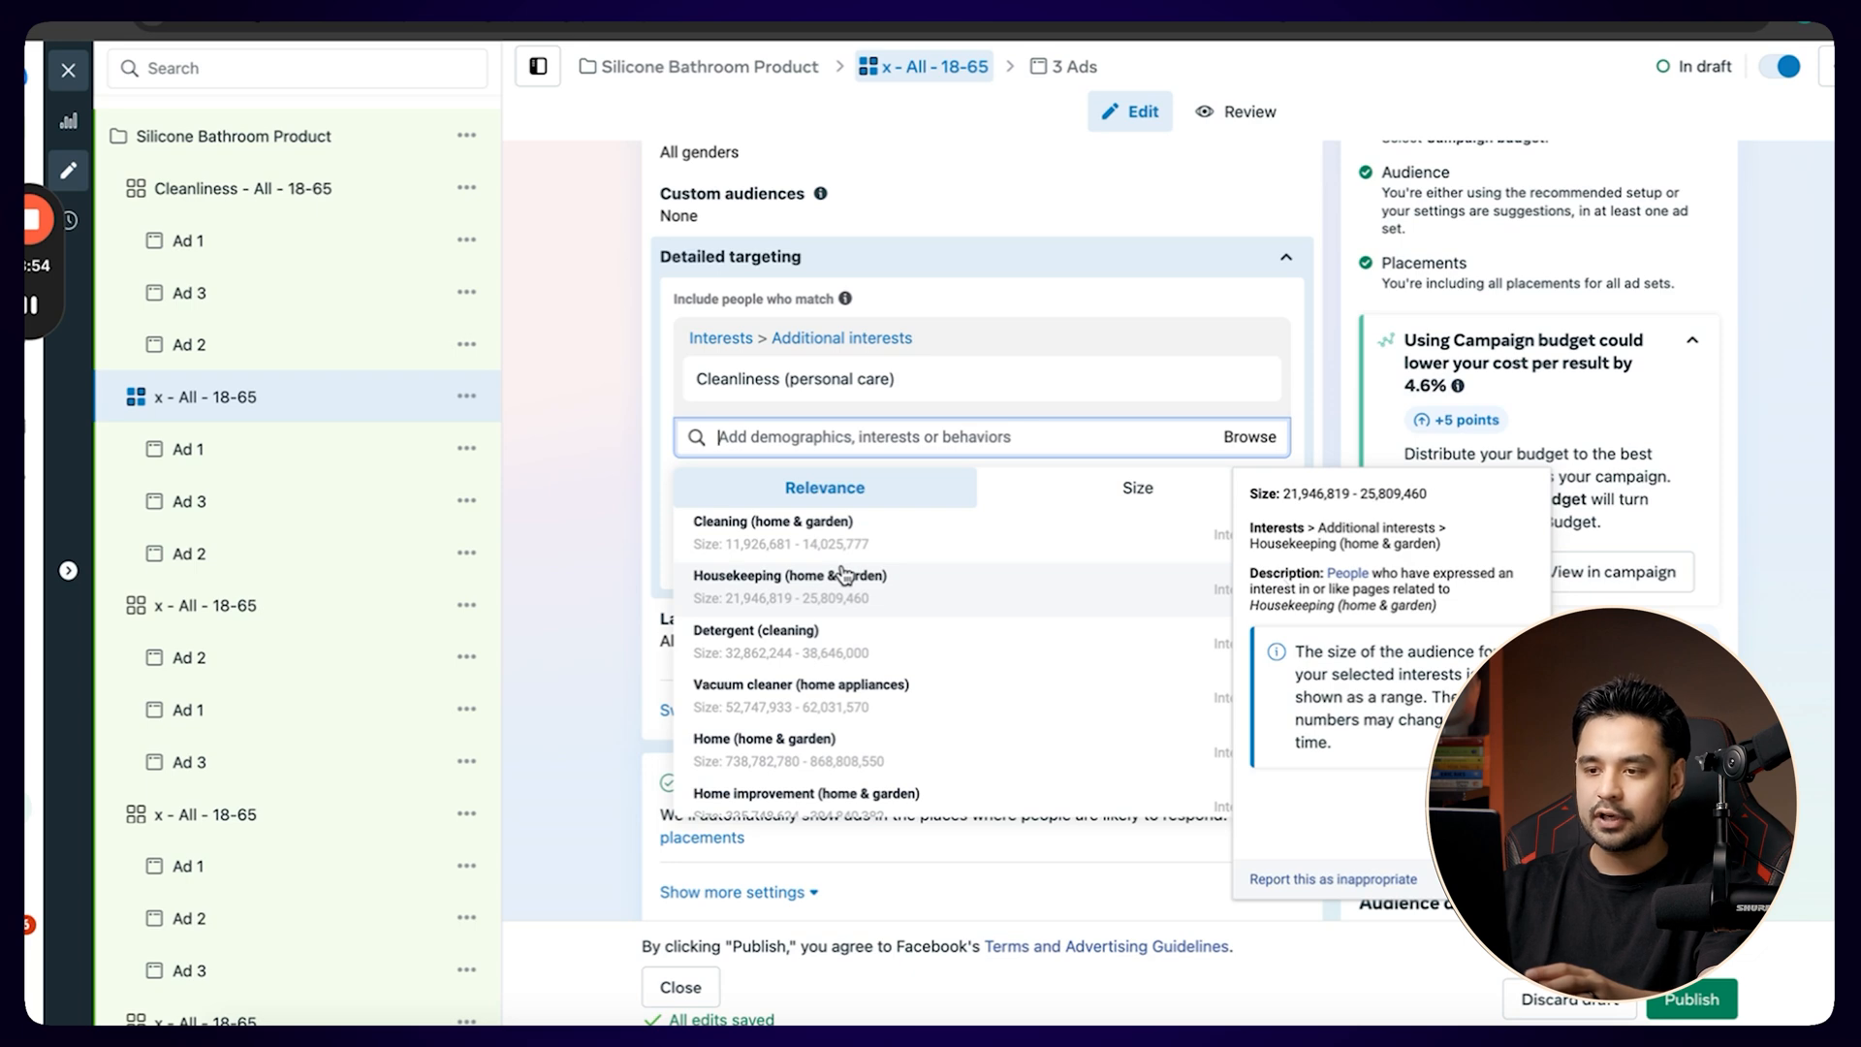
{"action": "mouse_move", "coordinate": [851, 635]}
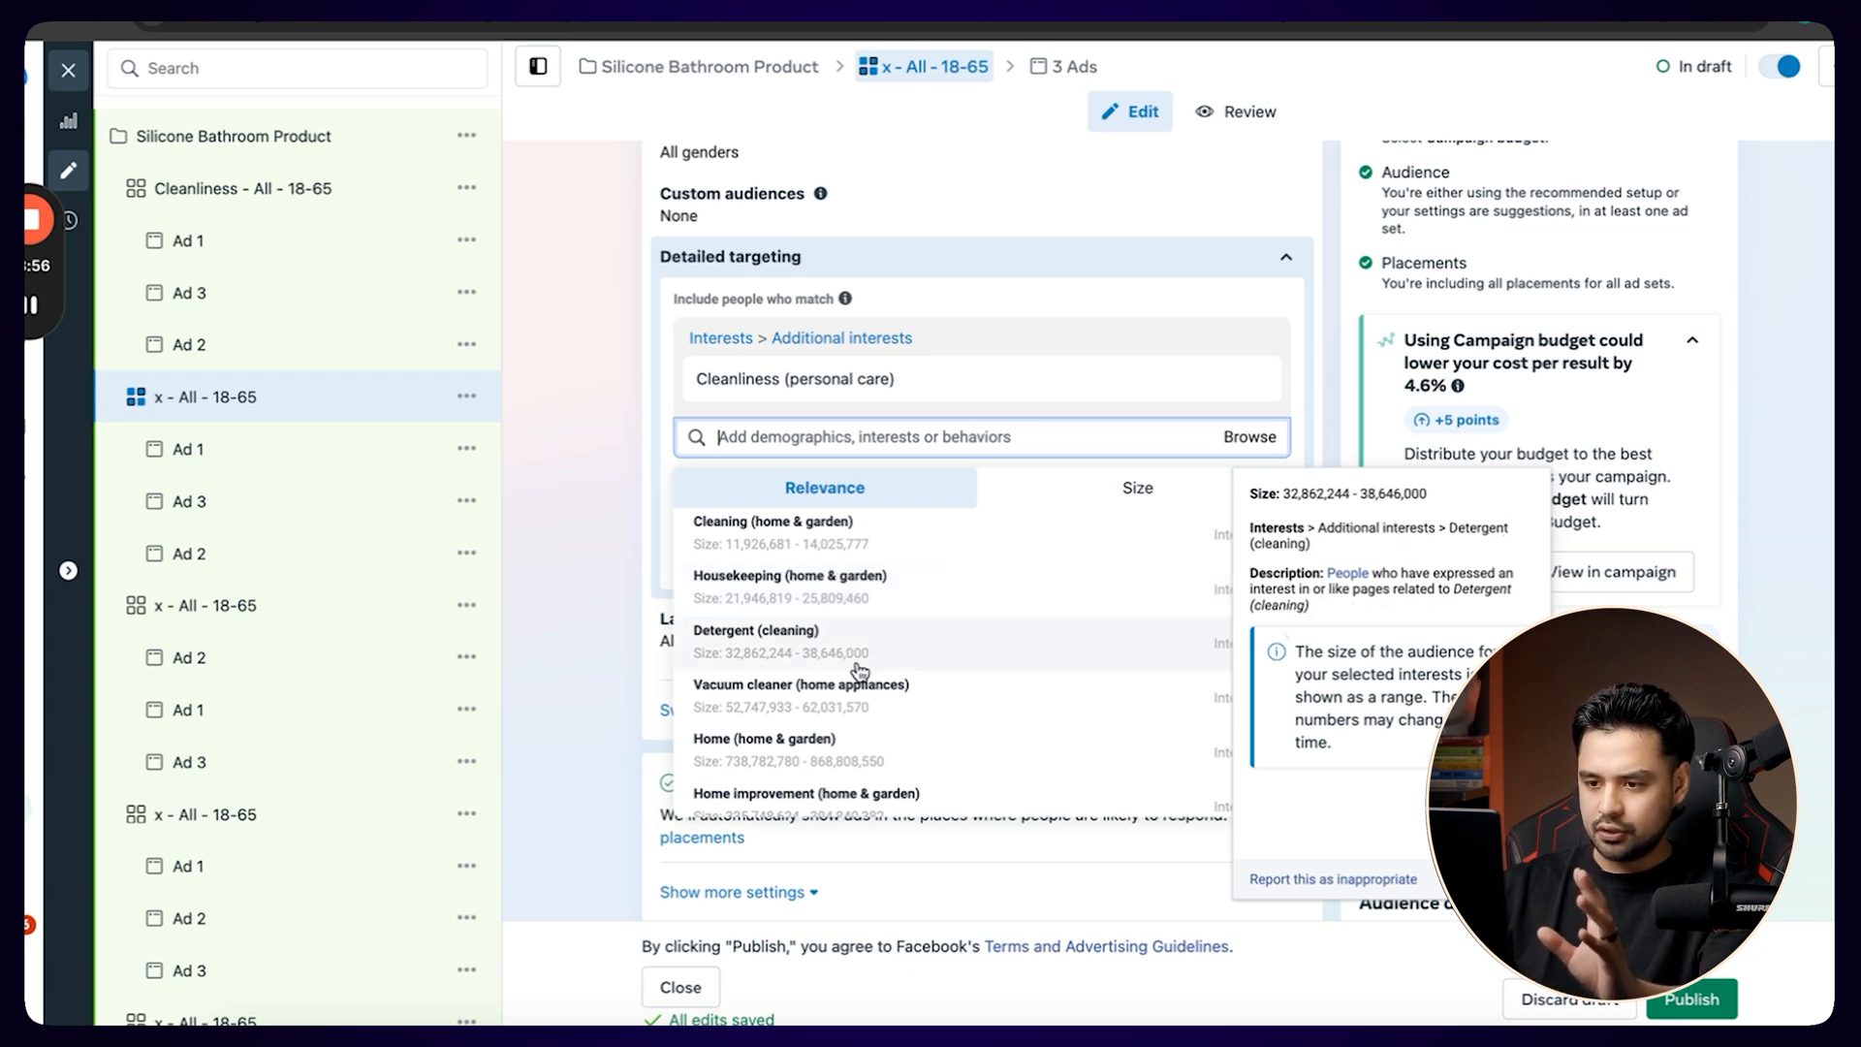
{"action": "scroll", "coordinate": [858, 669], "scroll_direction": "down", "scroll_amount": 4}
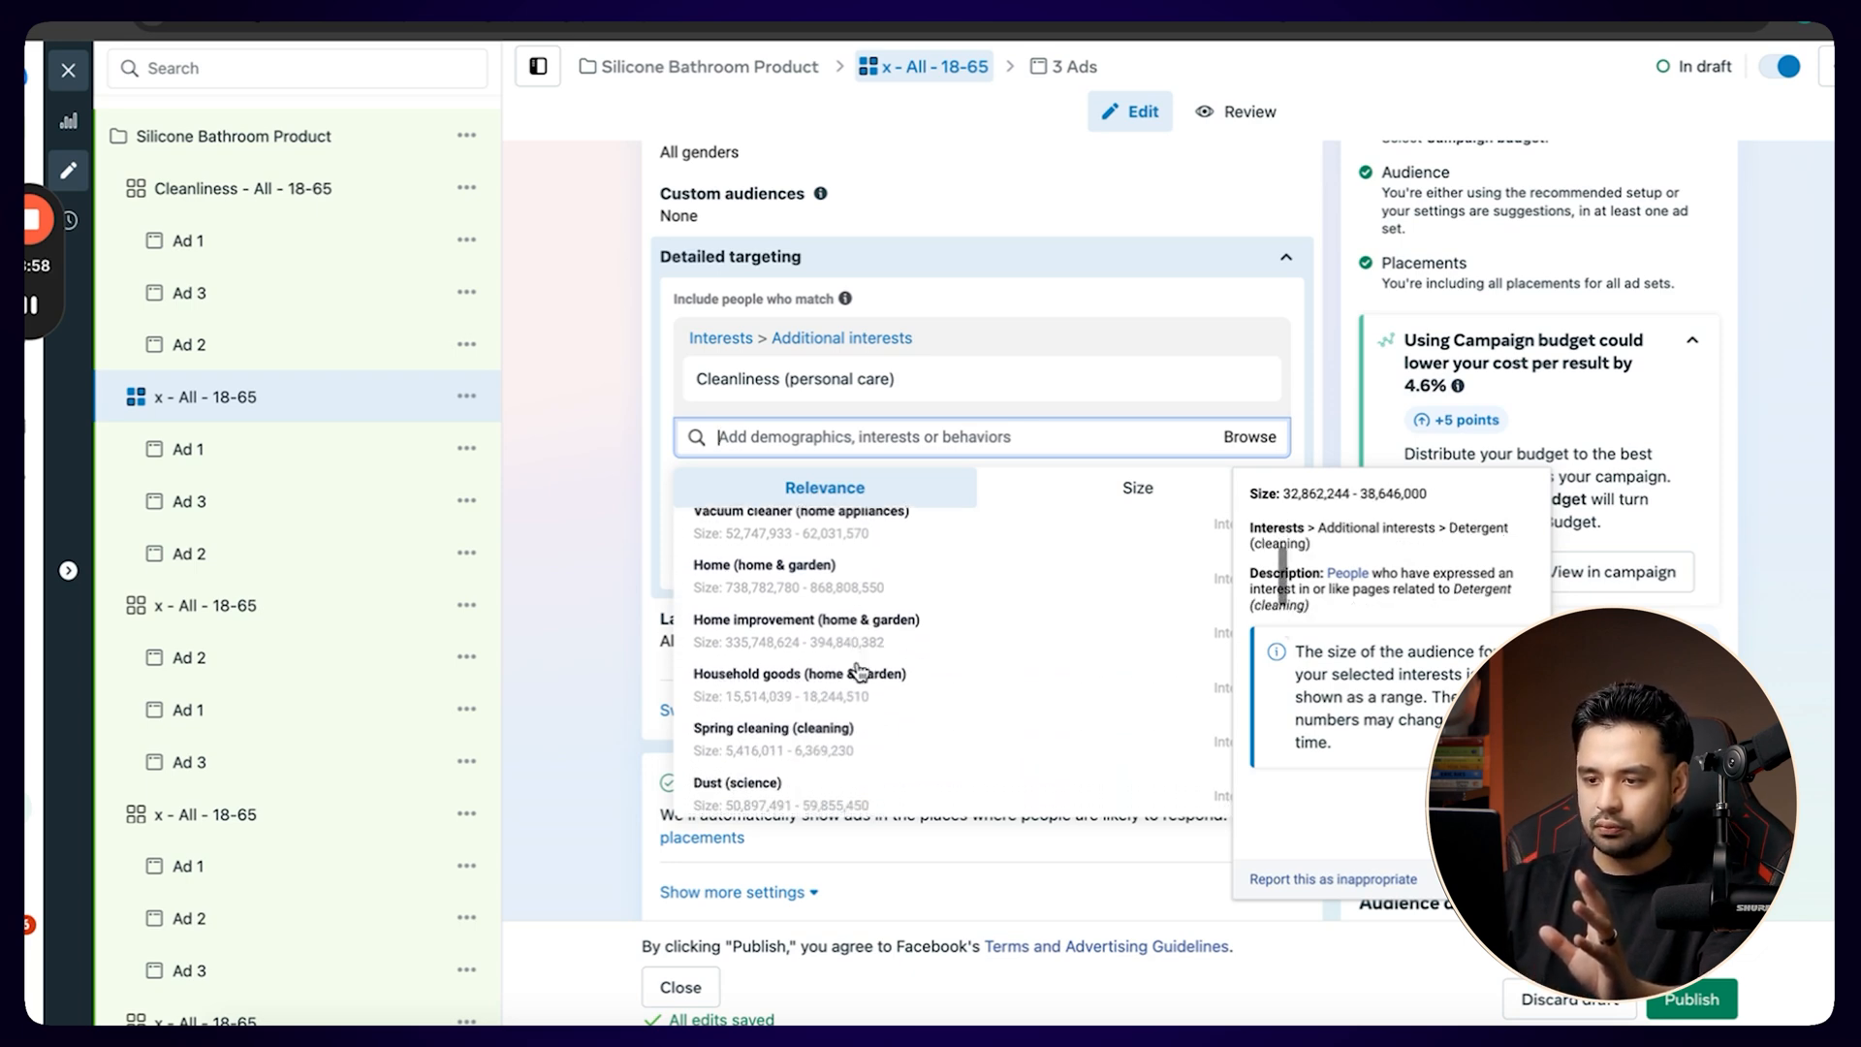
{"action": "scroll", "coordinate": [859, 671], "scroll_direction": "down", "scroll_amount": 1}
Replace the Cleanliness (personal care) interest with Bathroom (architecture) in the ad set's detailed targeting.
{"action": "left_click", "coordinate": [1251, 384]}
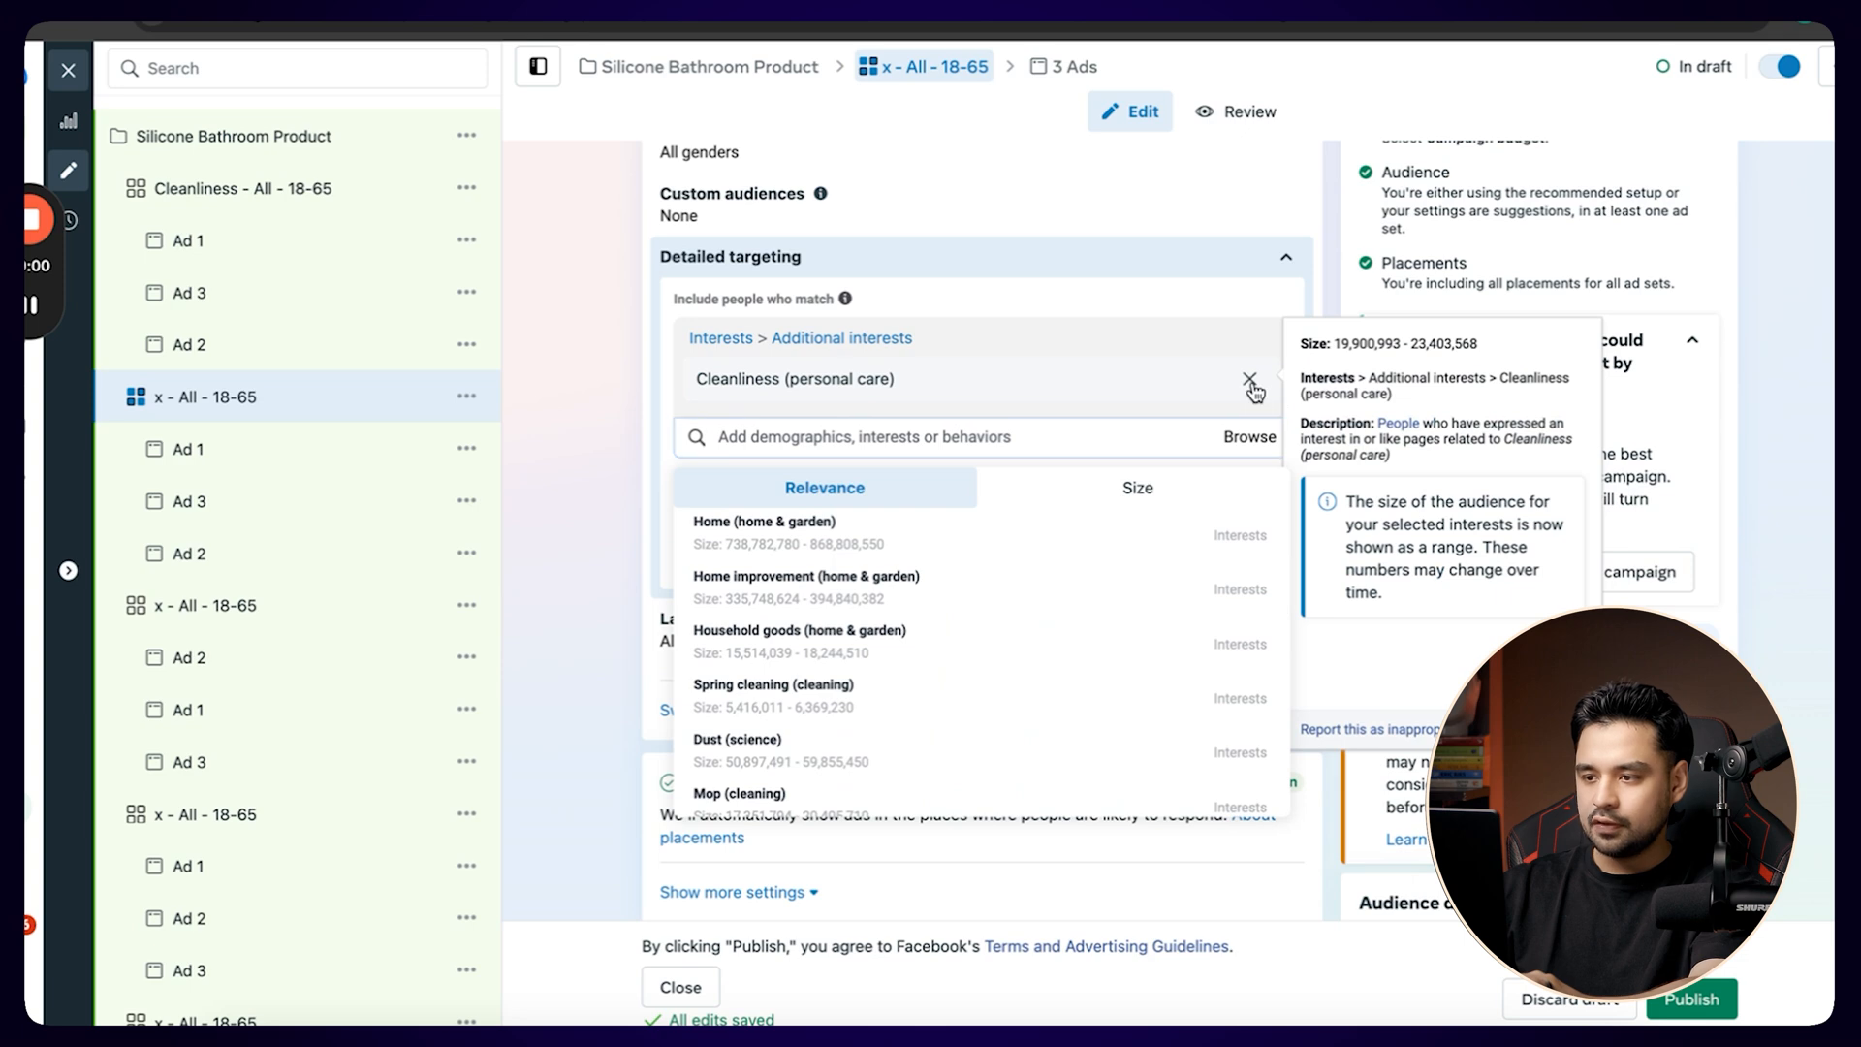
{"action": "left_click", "coordinate": [1251, 384]}
{"action": "left_click", "coordinate": [1016, 333]}
{"action": "type", "text": "bathroom"}
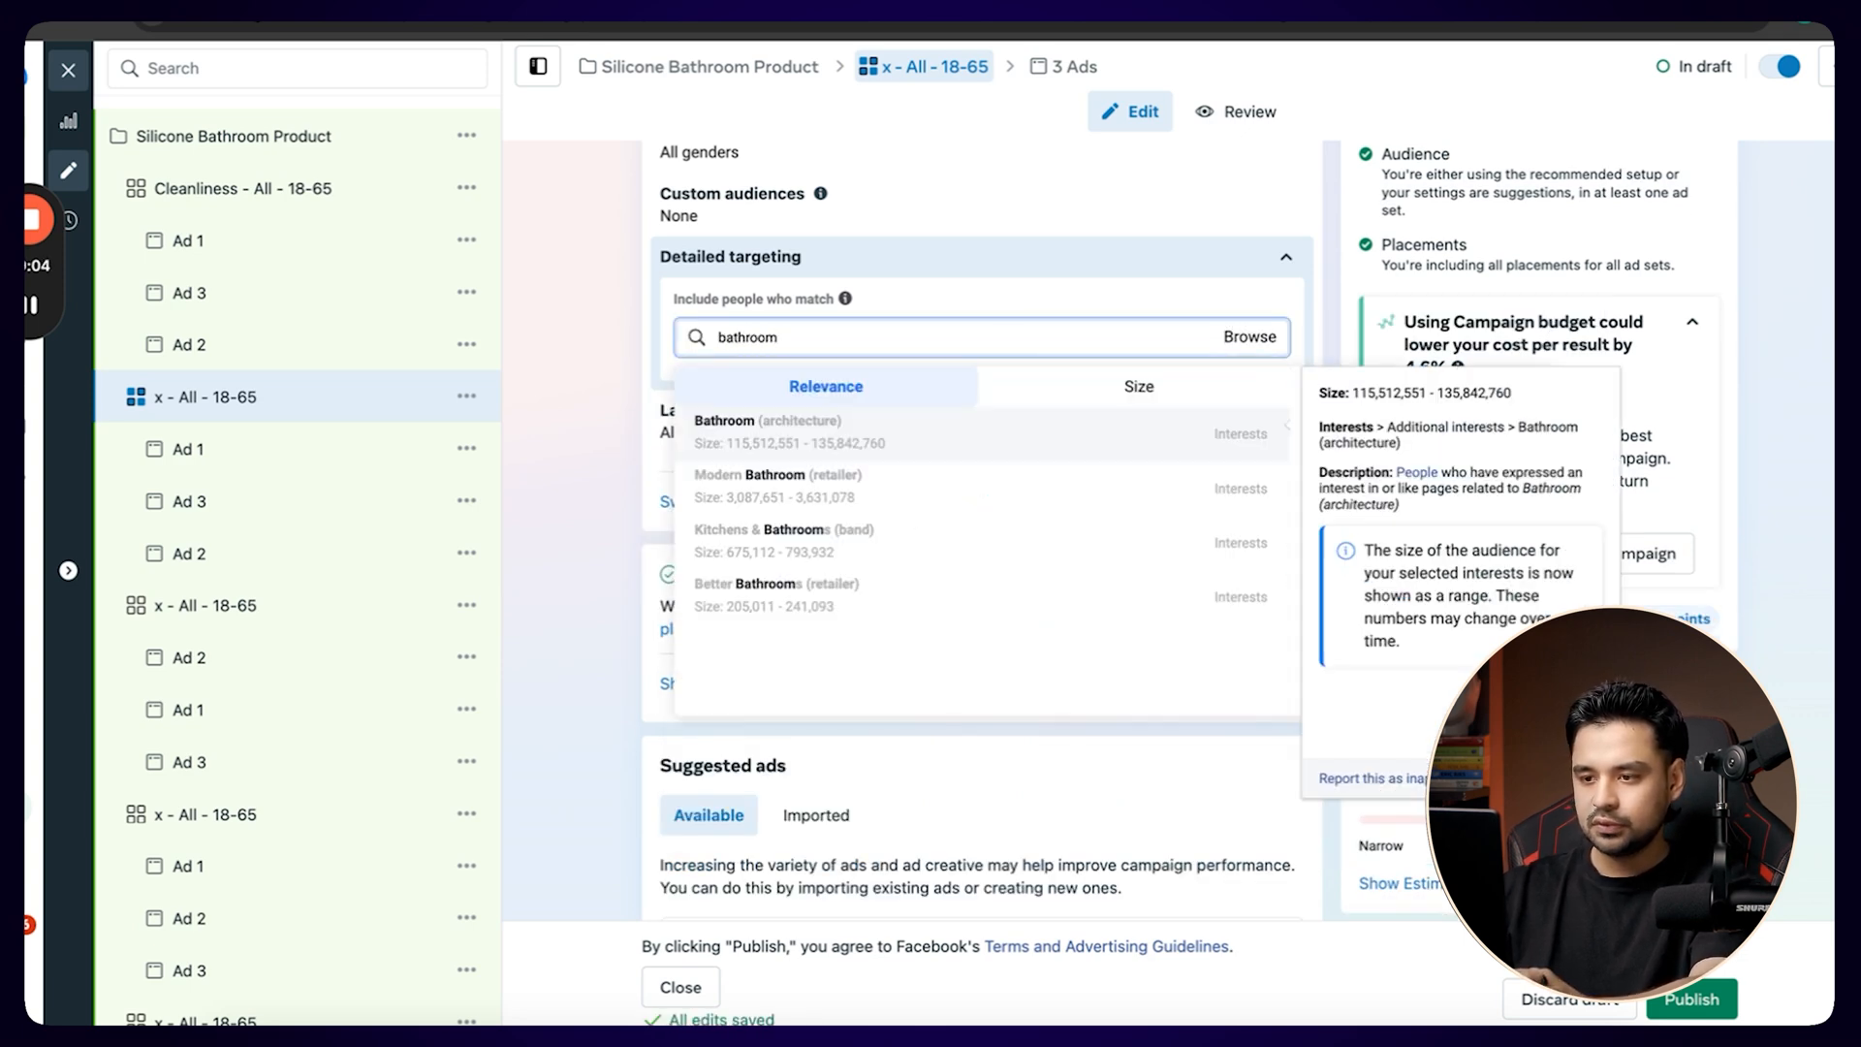
{"action": "left_click", "coordinate": [945, 441]}
Replace the x placeholder in the ad set name with the chosen interest, making it Bathroom - All - 18-65.
{"action": "double_click", "coordinate": [735, 381]}
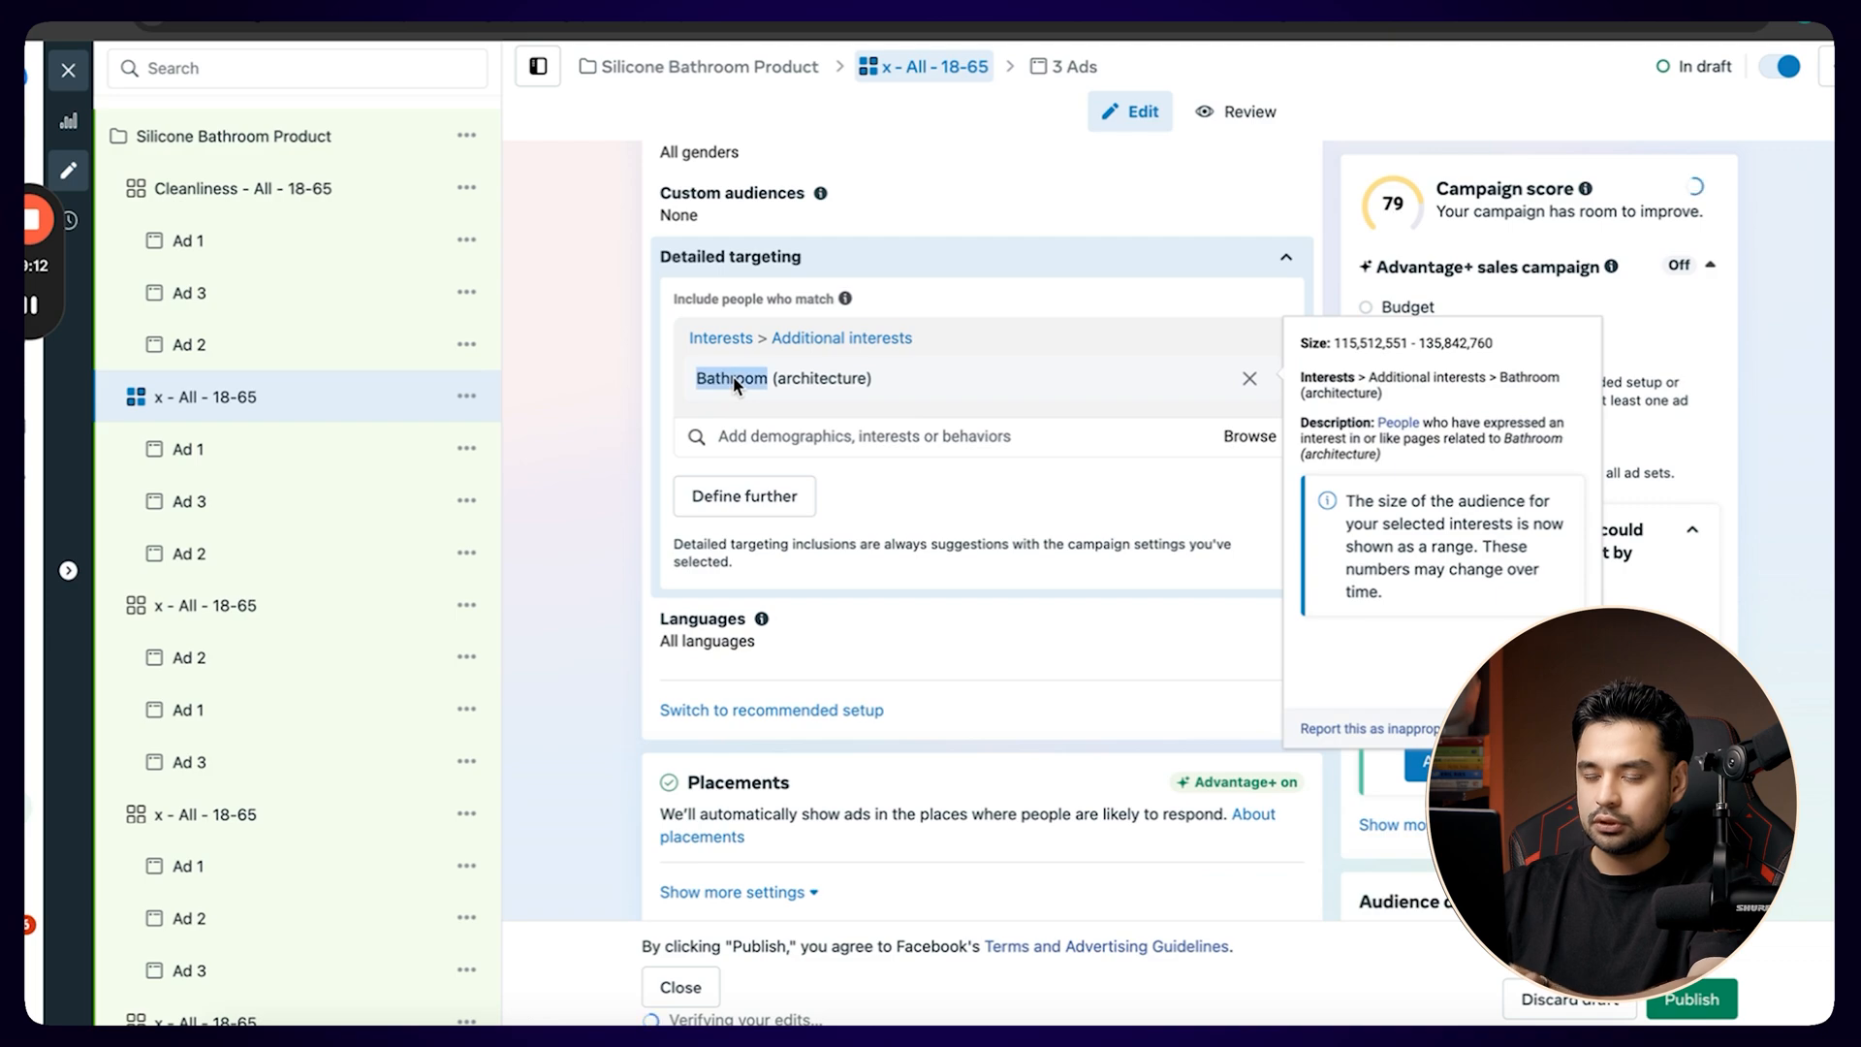
{"action": "scroll", "coordinate": [735, 381], "scroll_direction": "up", "scroll_amount": 20}
{"action": "left_click", "coordinate": [680, 237]}
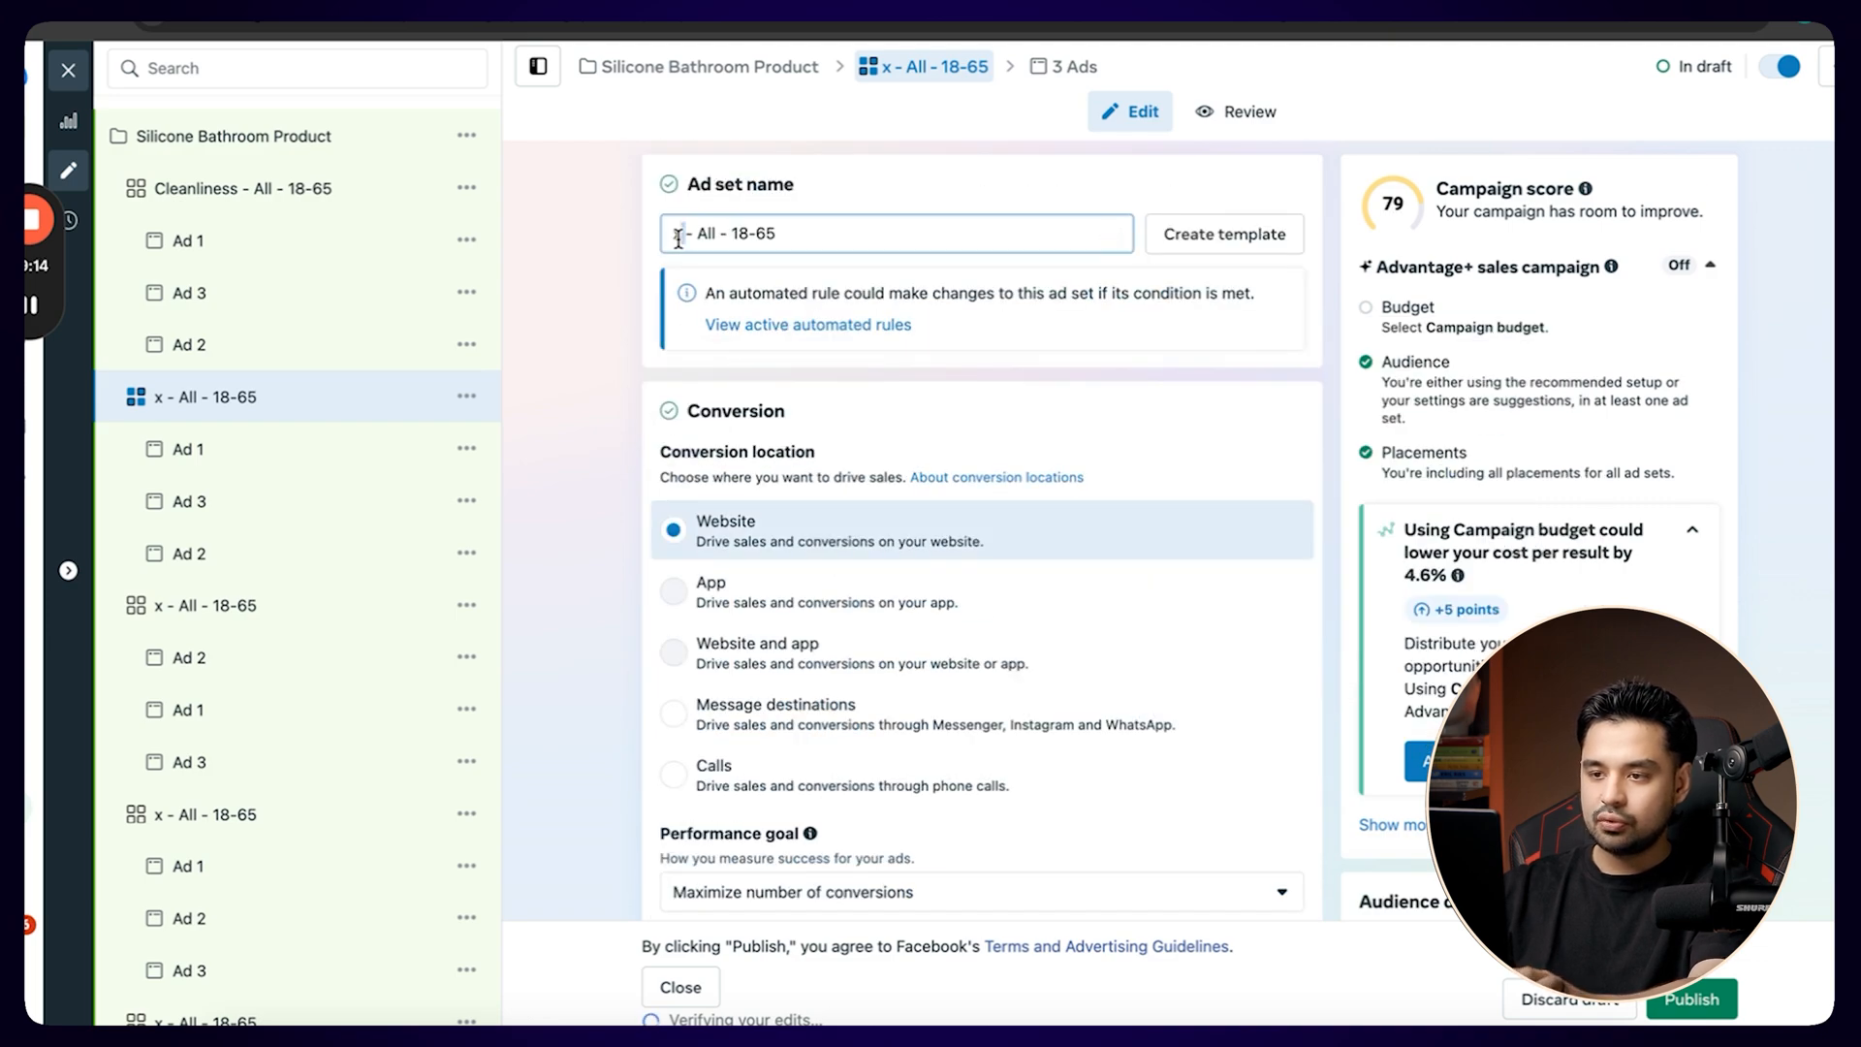
{"action": "double_click", "coordinate": [678, 237]}
{"action": "key", "text": "ctrl+v"}
{"action": "left_click", "coordinate": [603, 399]}
Examine the interests suggested alongside Bathroom (architecture) in the Bathroom ad set's detailed targeting.
{"action": "scroll", "coordinate": [603, 399], "scroll_direction": "down", "scroll_amount": 10}
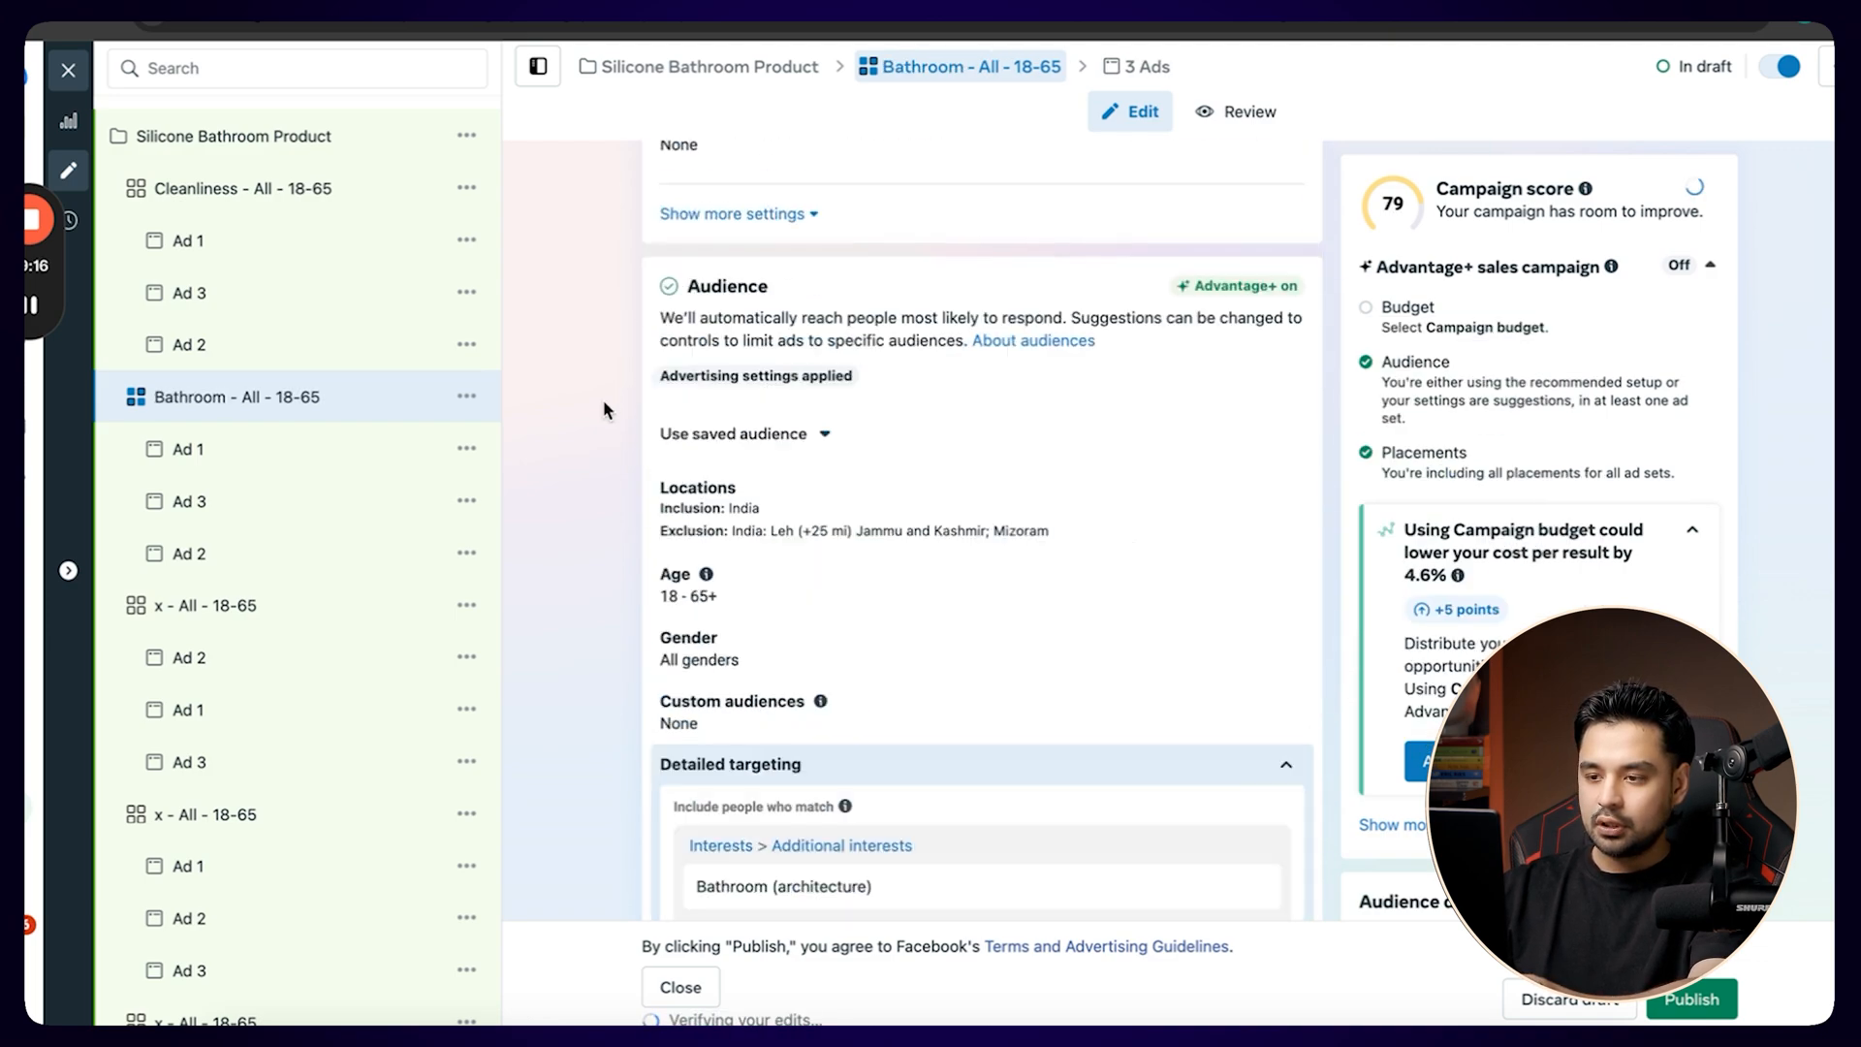
{"action": "scroll", "coordinate": [603, 399], "scroll_direction": "down", "scroll_amount": 8}
{"action": "scroll", "coordinate": [603, 399], "scroll_direction": "up", "scroll_amount": 5}
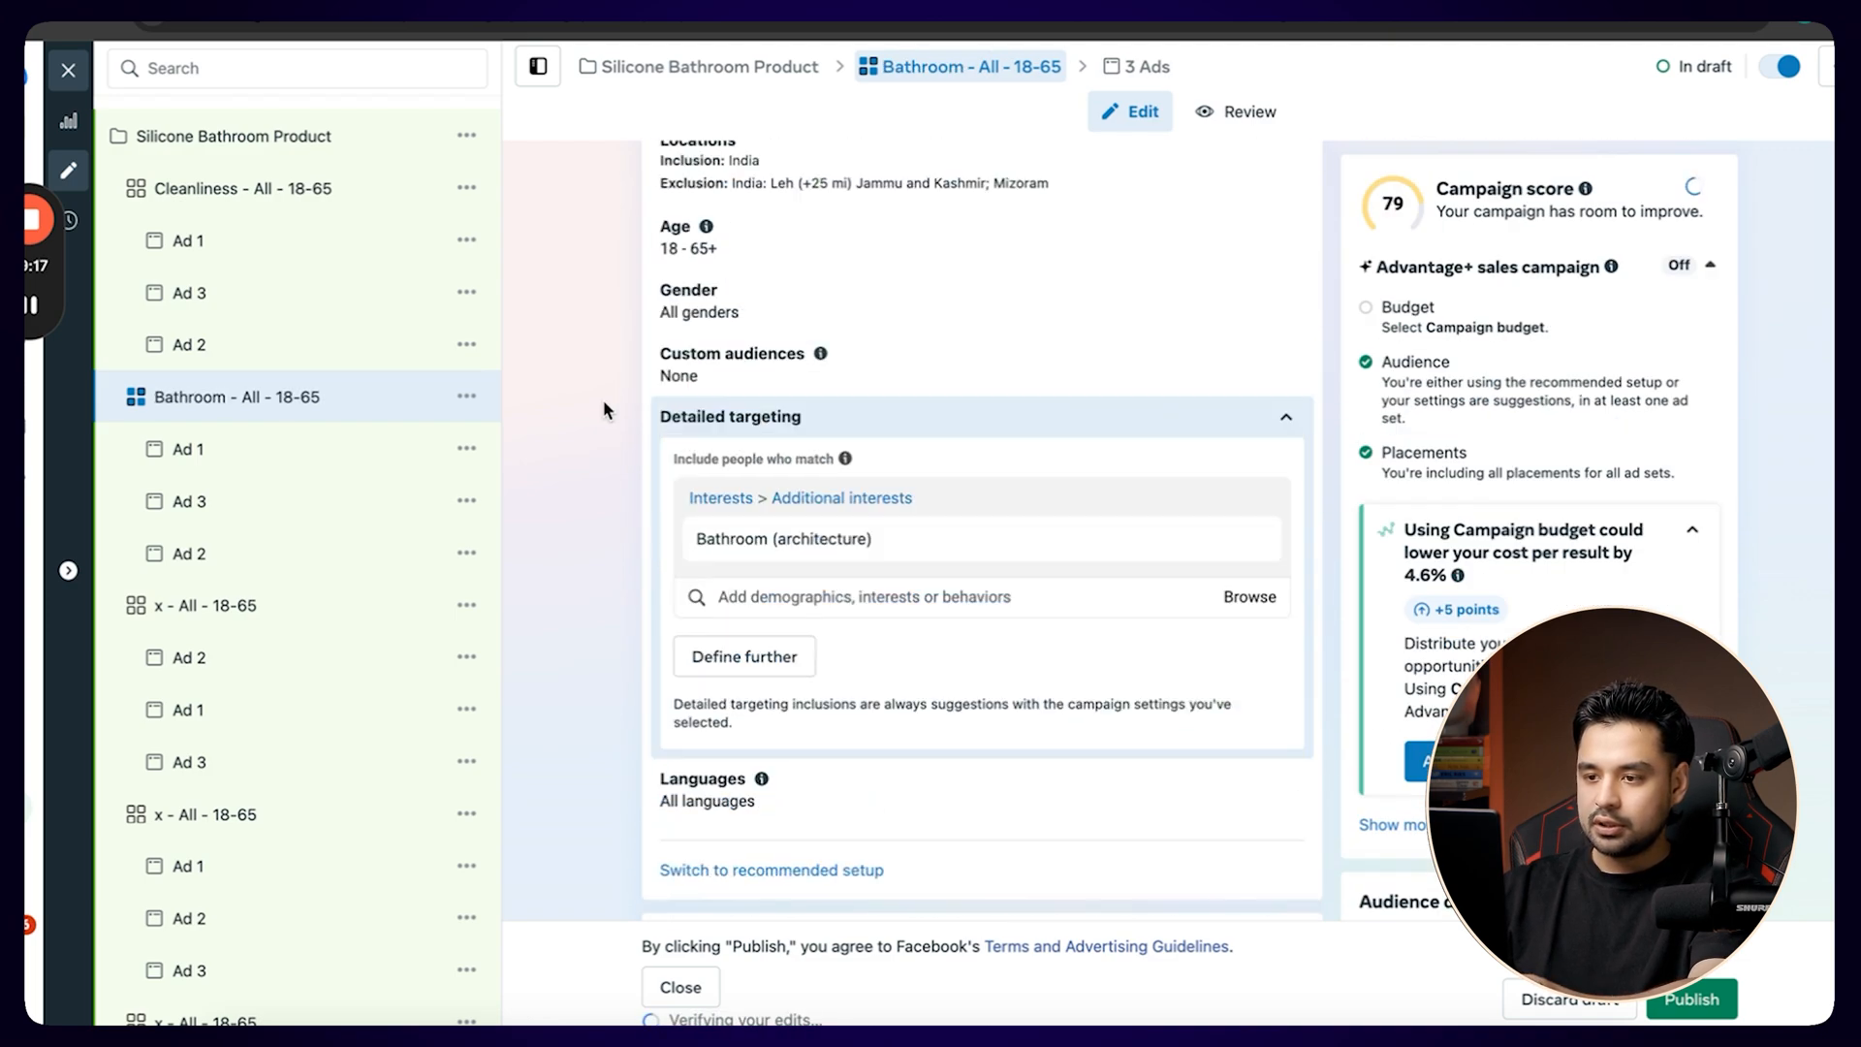
{"action": "left_click", "coordinate": [1108, 592]}
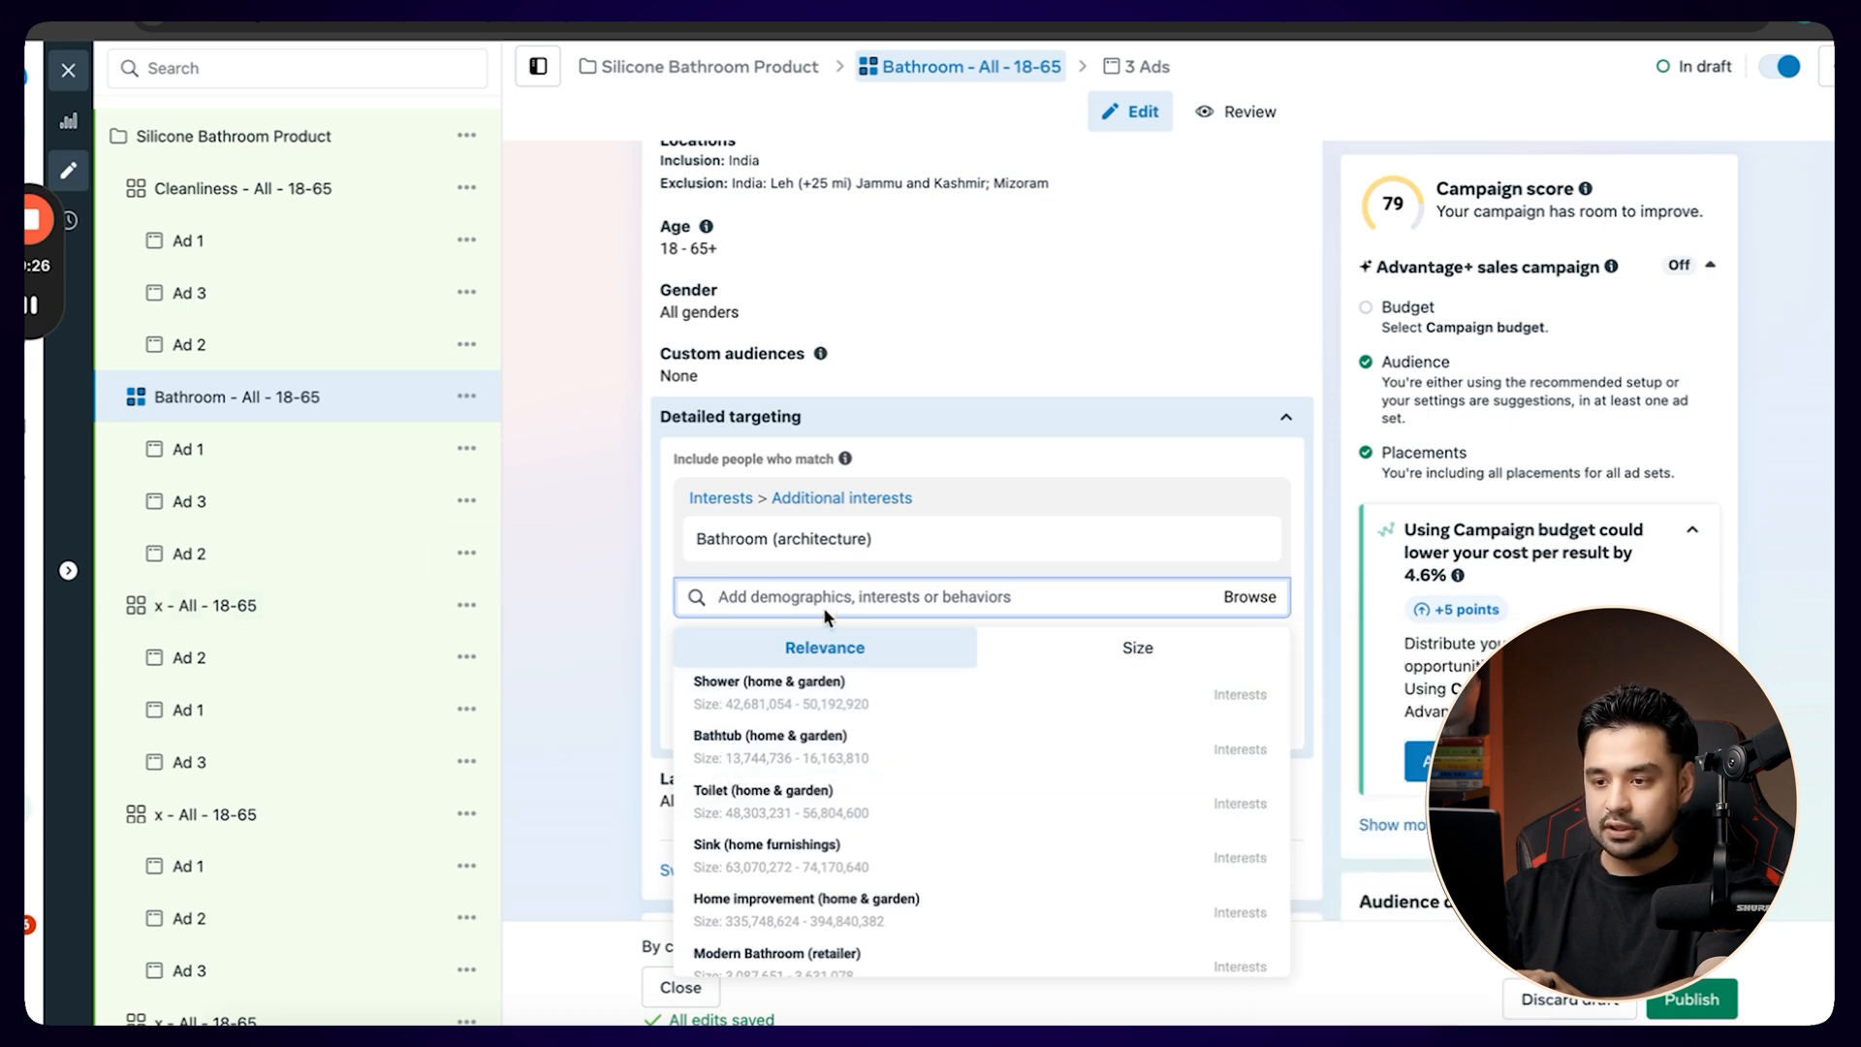
Replace the Cleanliness (personal care) interest with Shower (home & garden) in the x - All - 18-65 ad set following Bathroom.
{"action": "left_click", "coordinate": [260, 608]}
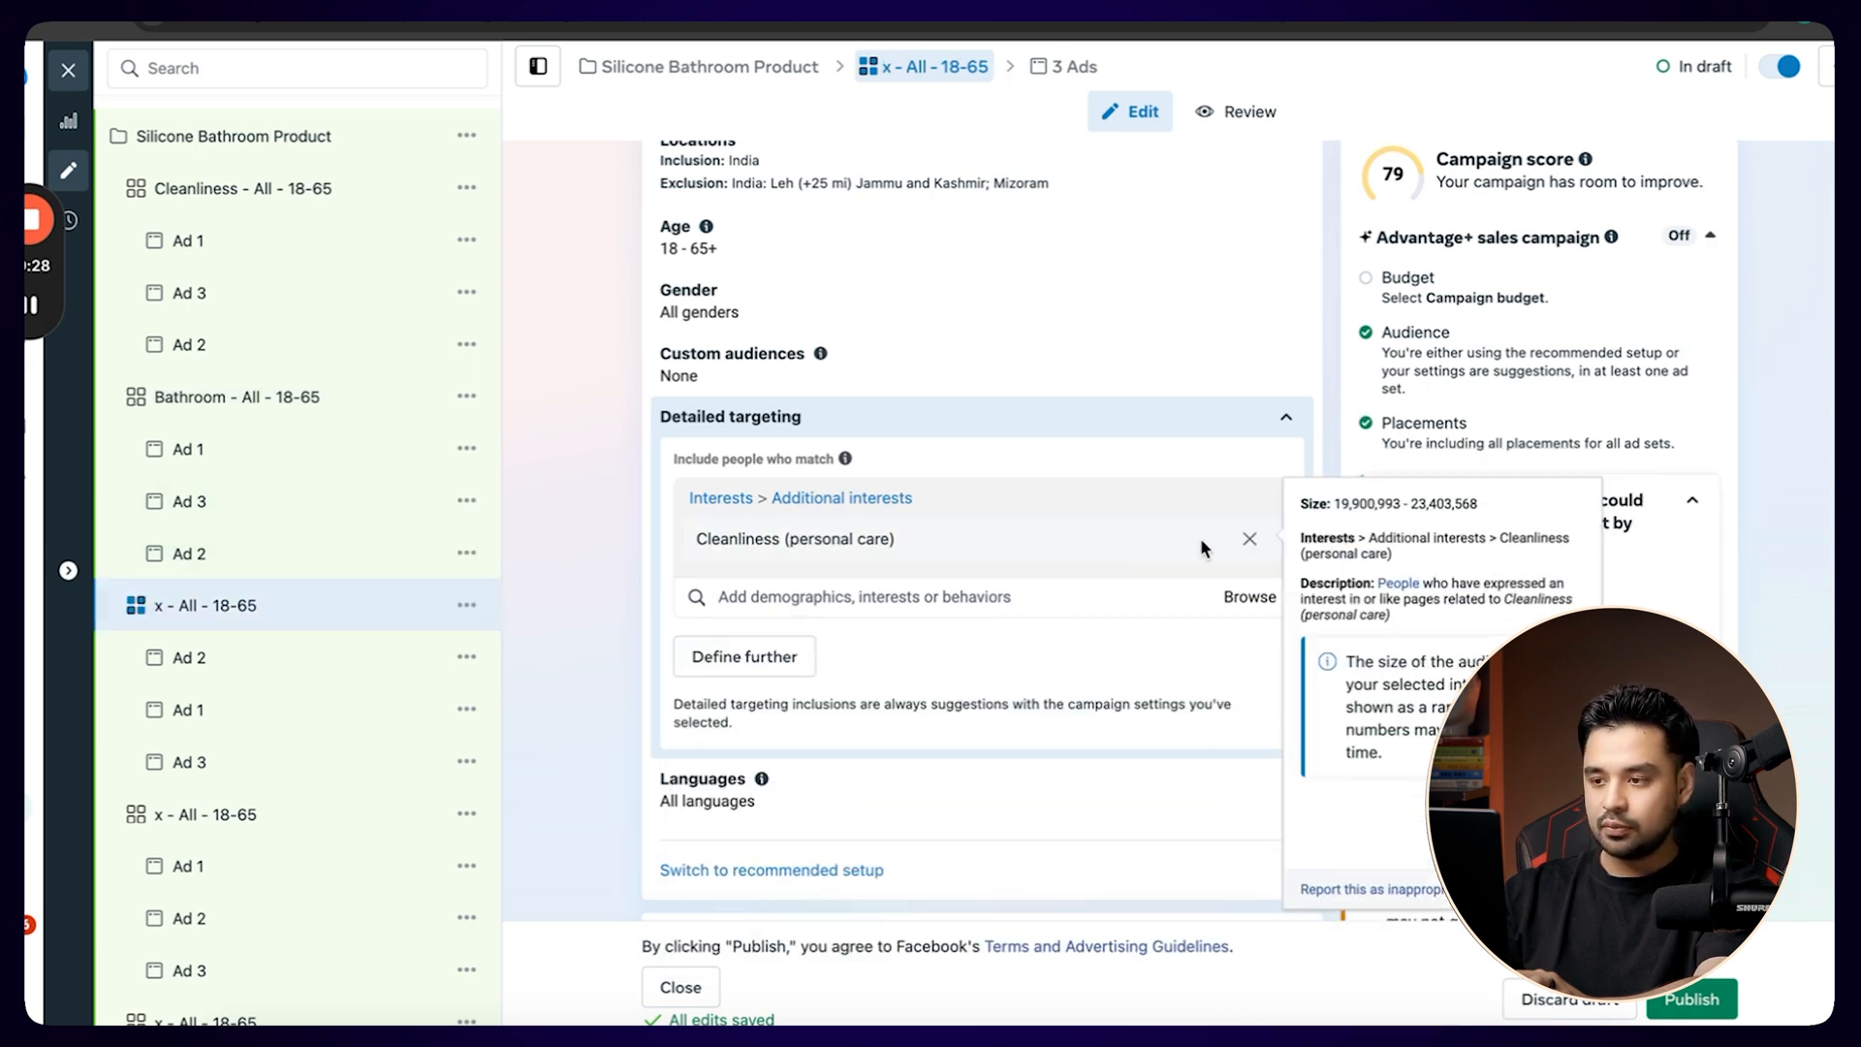
{"action": "left_click", "coordinate": [1251, 538]}
{"action": "left_click", "coordinate": [859, 496]}
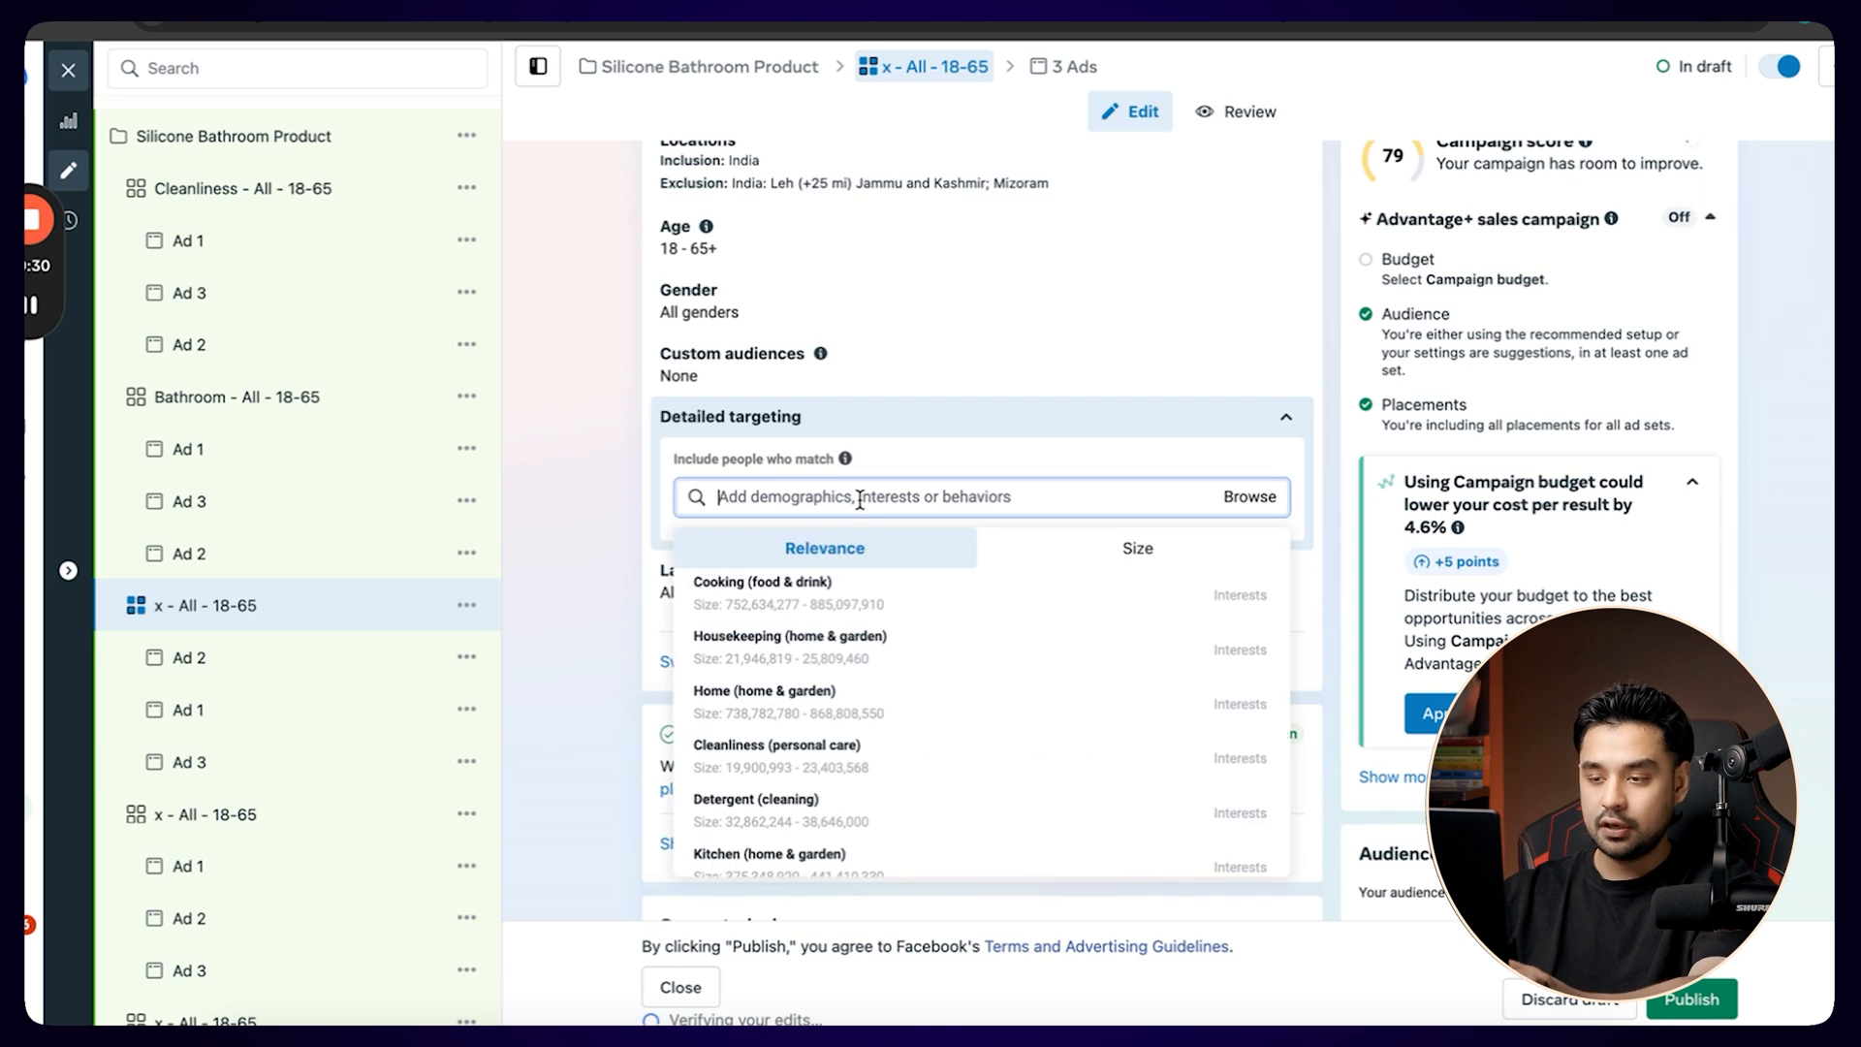
{"action": "type", "text": "Shower"}
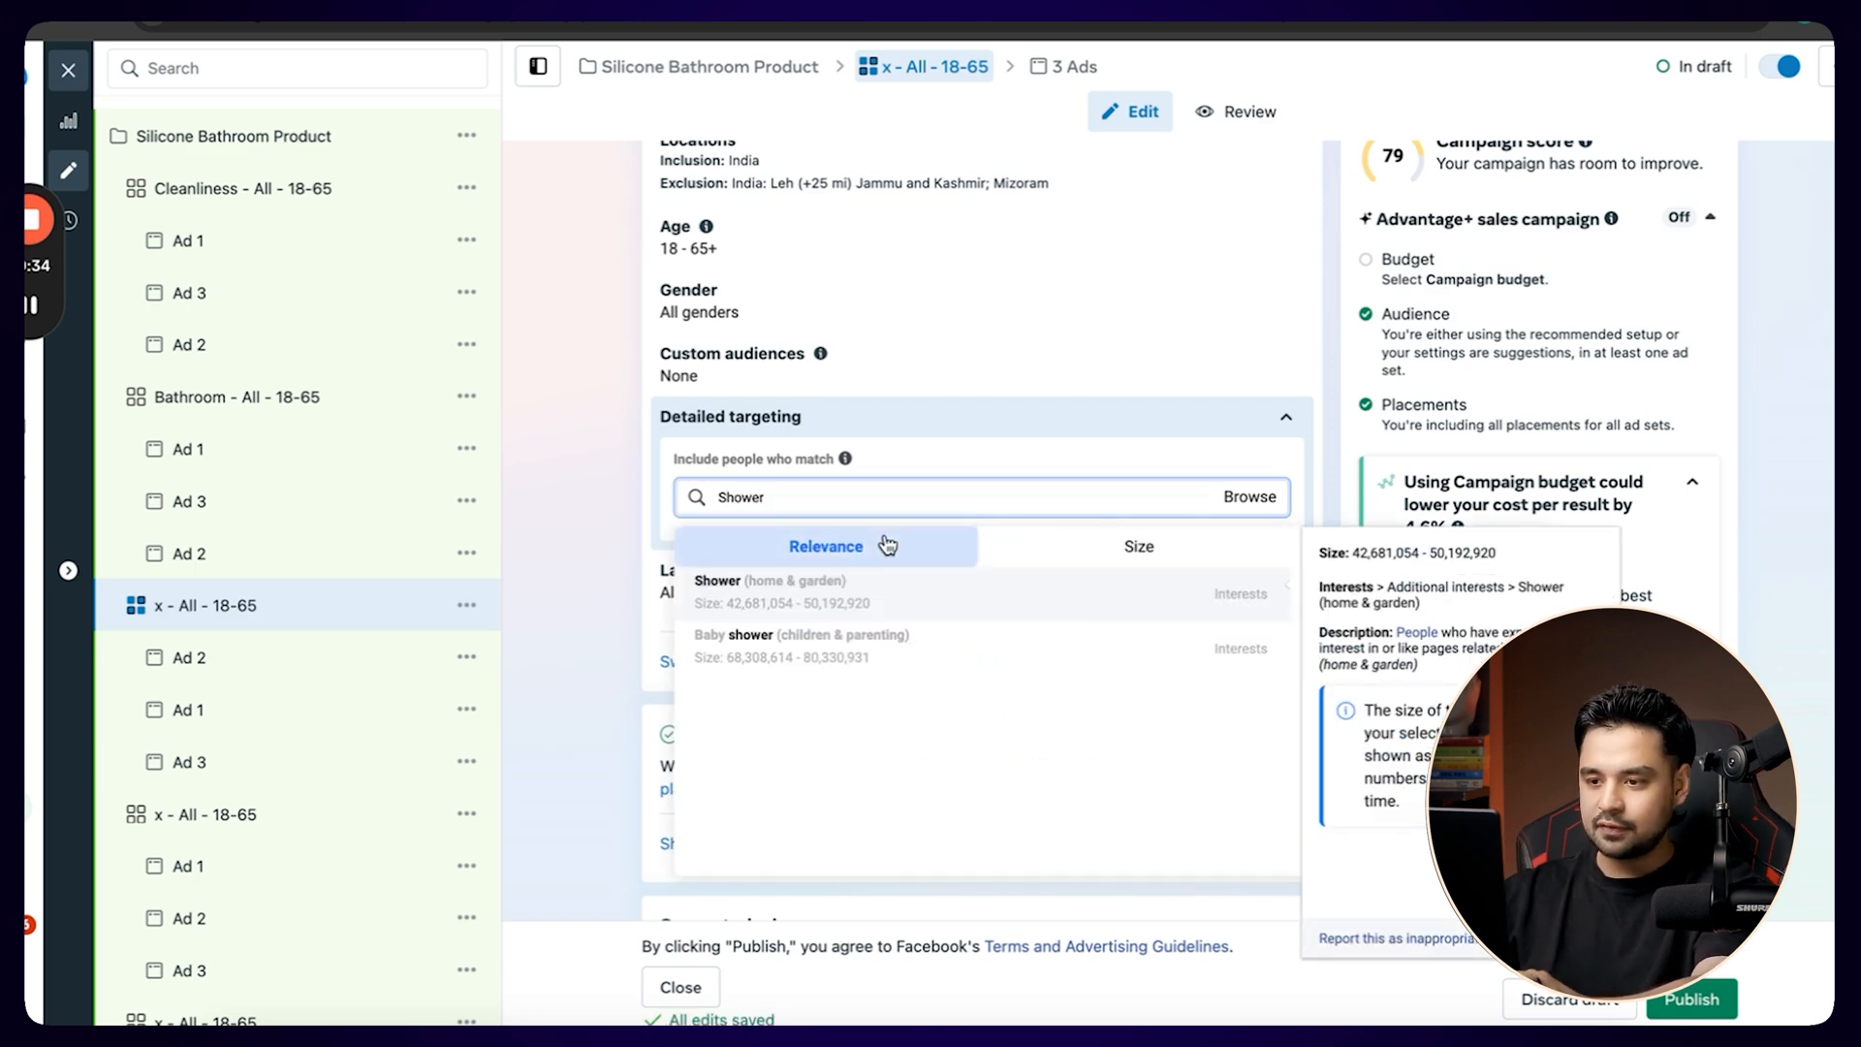
{"action": "left_click", "coordinate": [827, 594]}
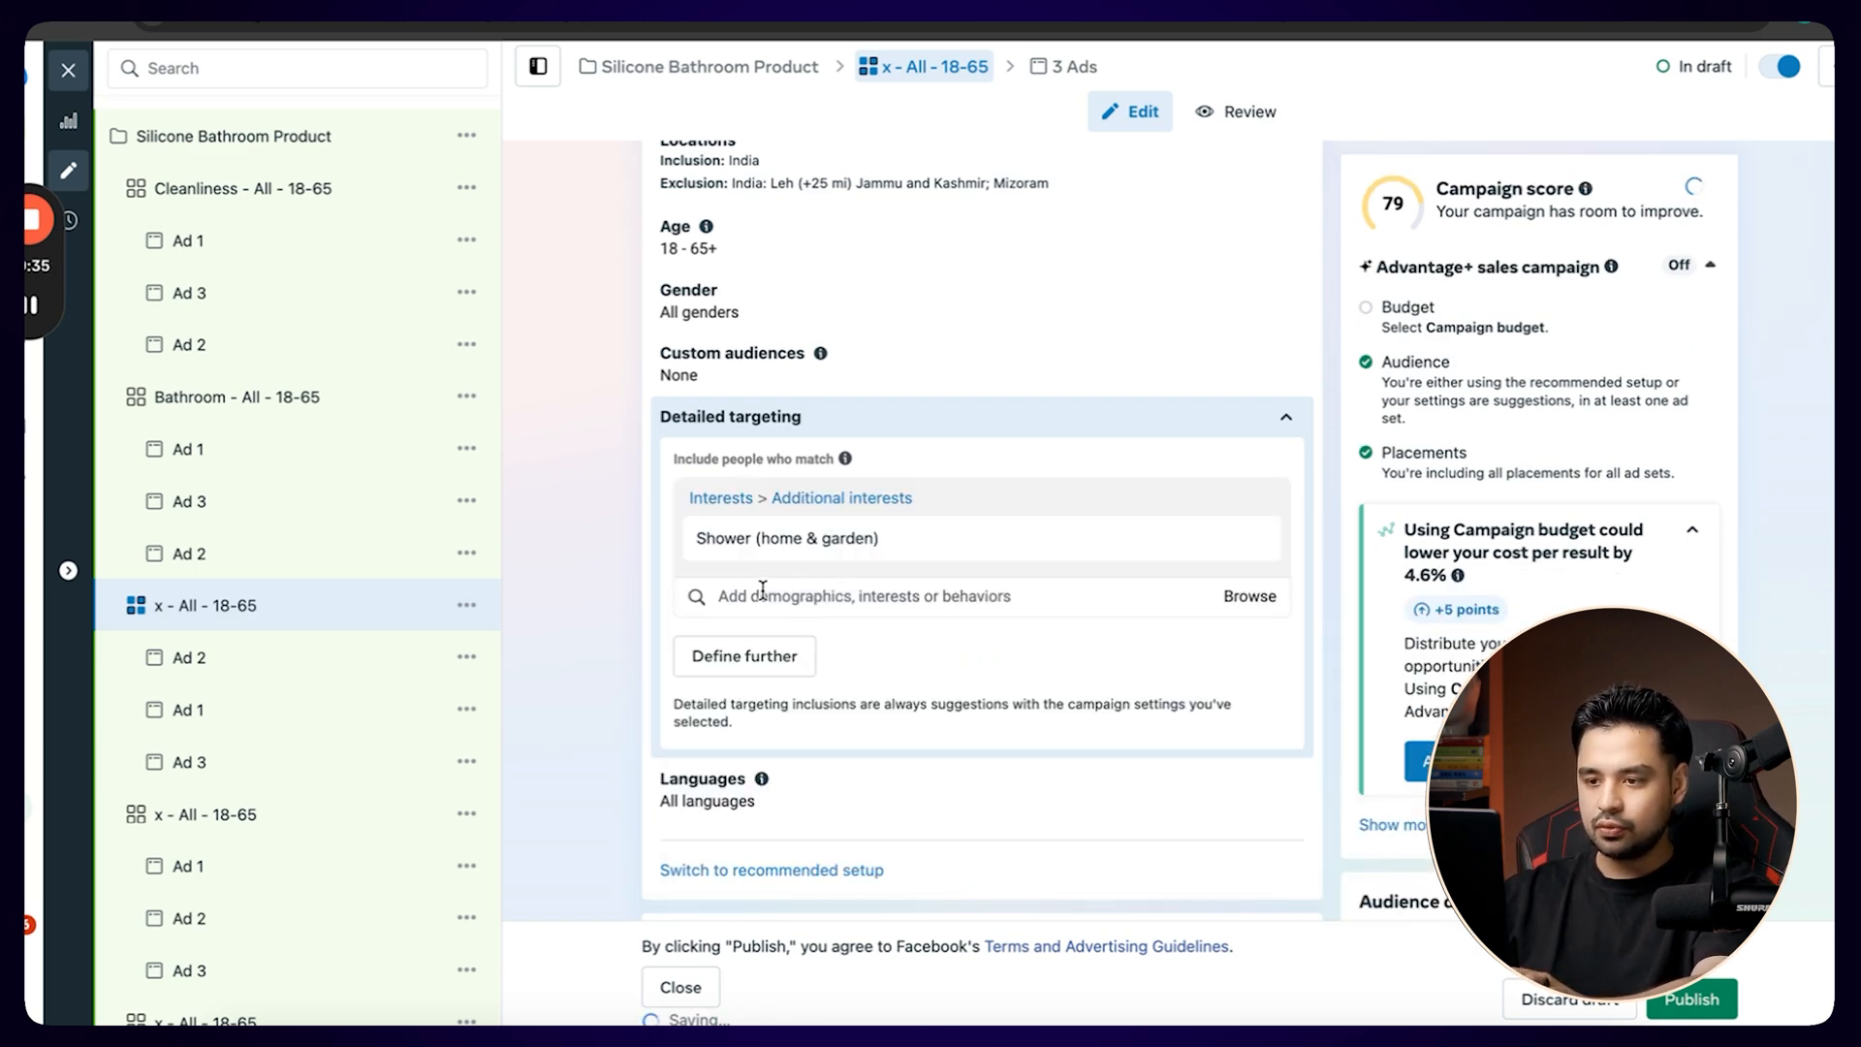
{"action": "left_click", "coordinate": [1251, 597]}
{"action": "left_click", "coordinate": [996, 593]}
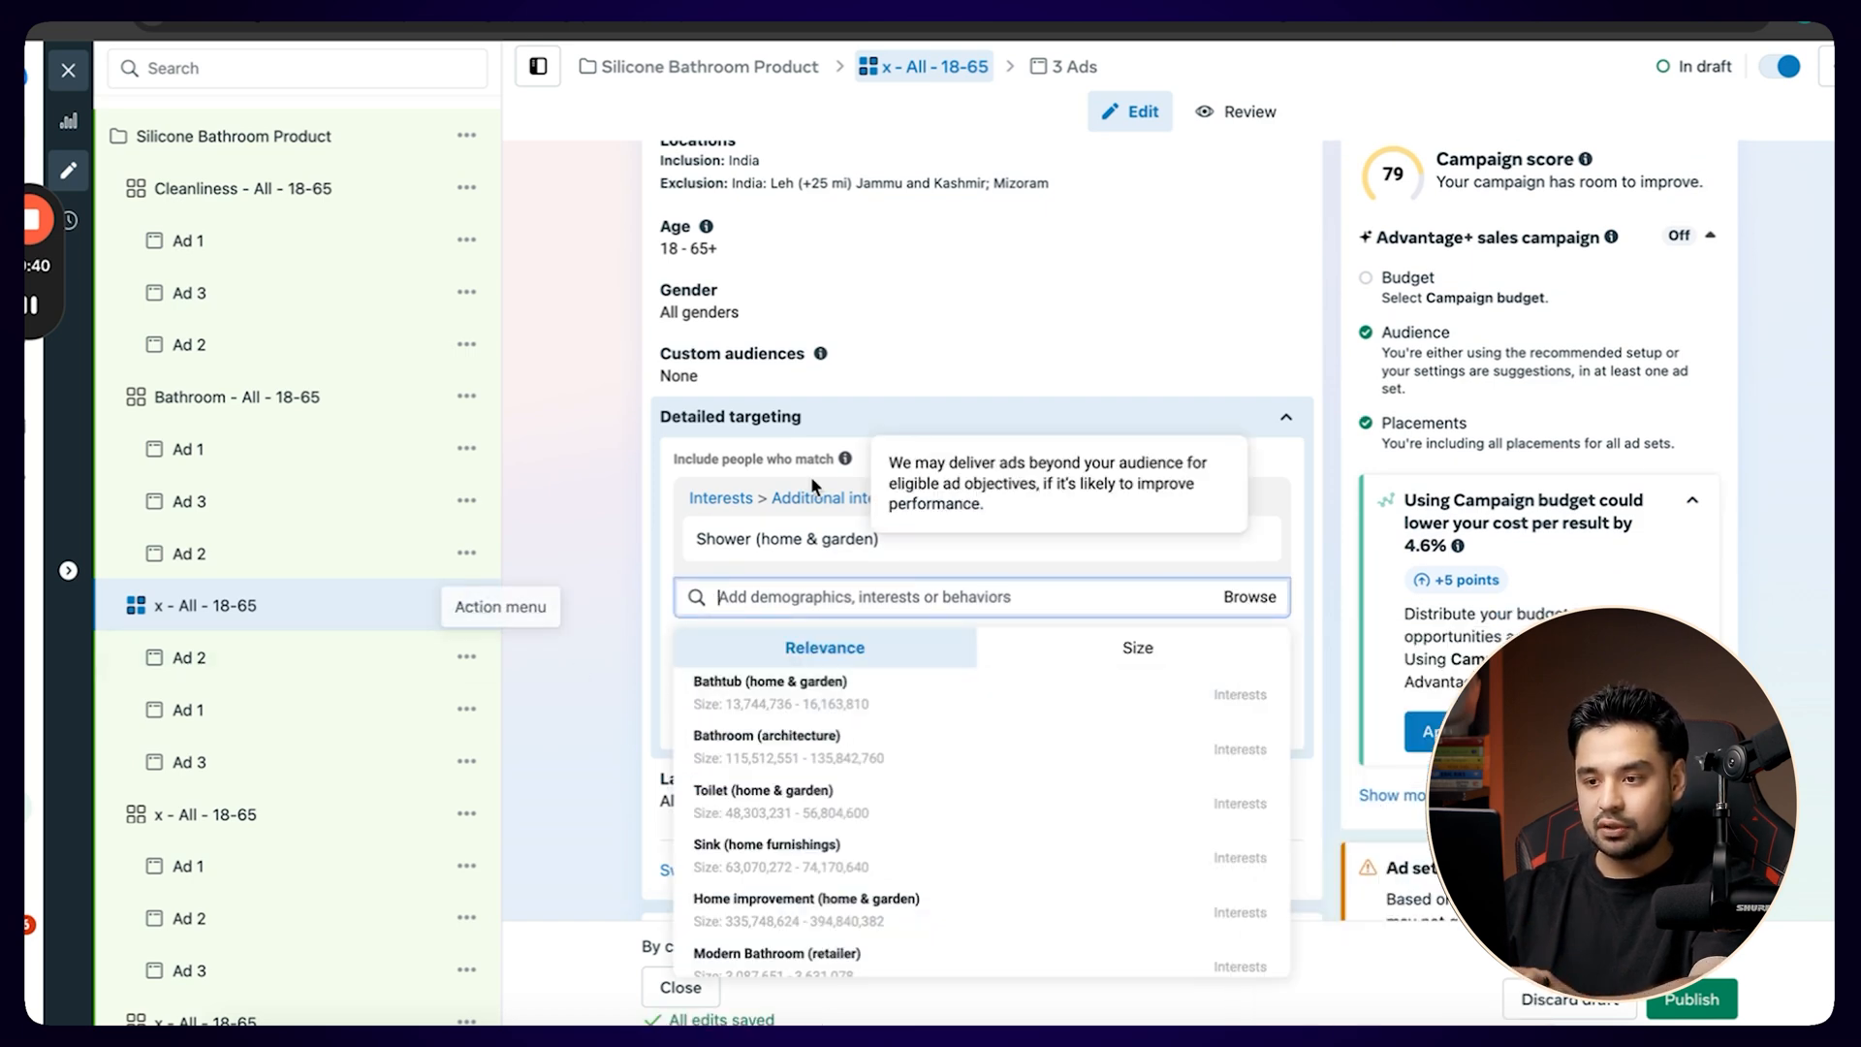
Rename the ad set targeting the Shower interest to Shower - All - 18-65.
{"action": "mouse_move", "coordinate": [743, 545]}
{"action": "scroll", "coordinate": [742, 546], "scroll_direction": "up", "scroll_amount": 20}
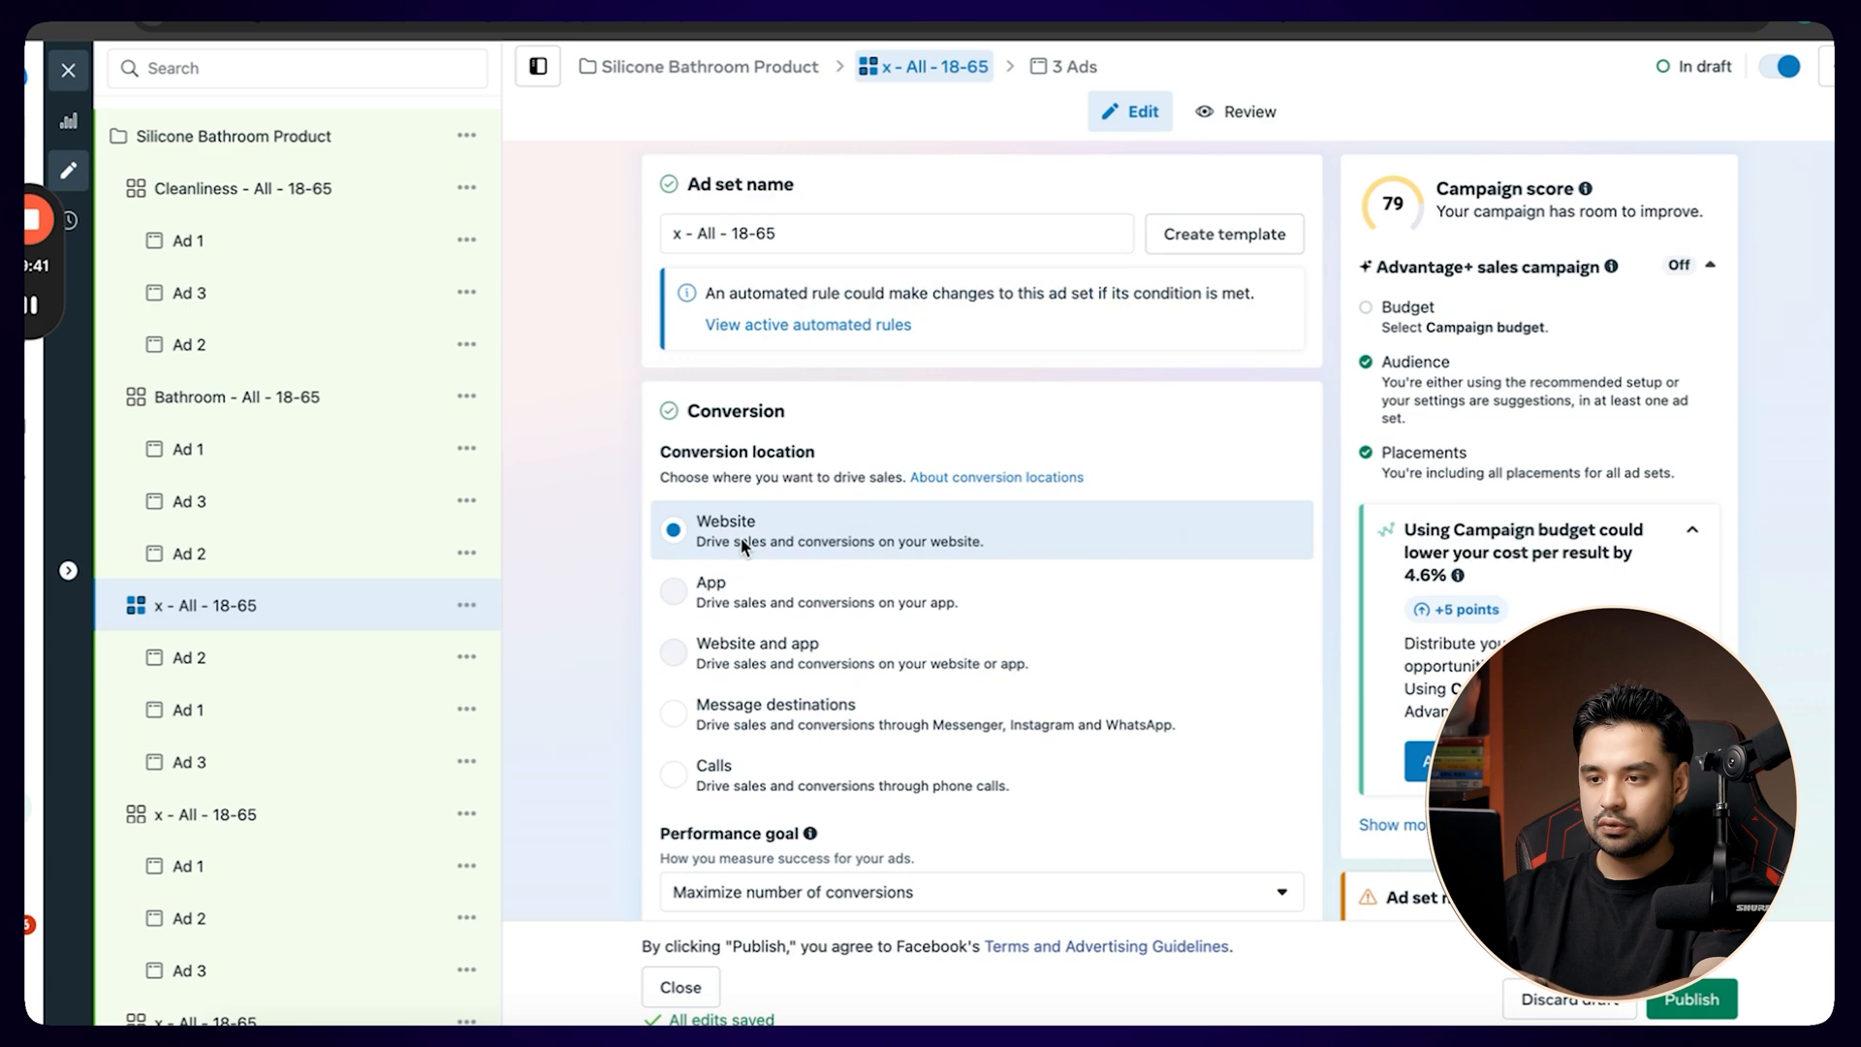
{"action": "double_click", "coordinate": [677, 238]}
{"action": "type", "text": "Shower"}
{"action": "left_click", "coordinate": [549, 502]}
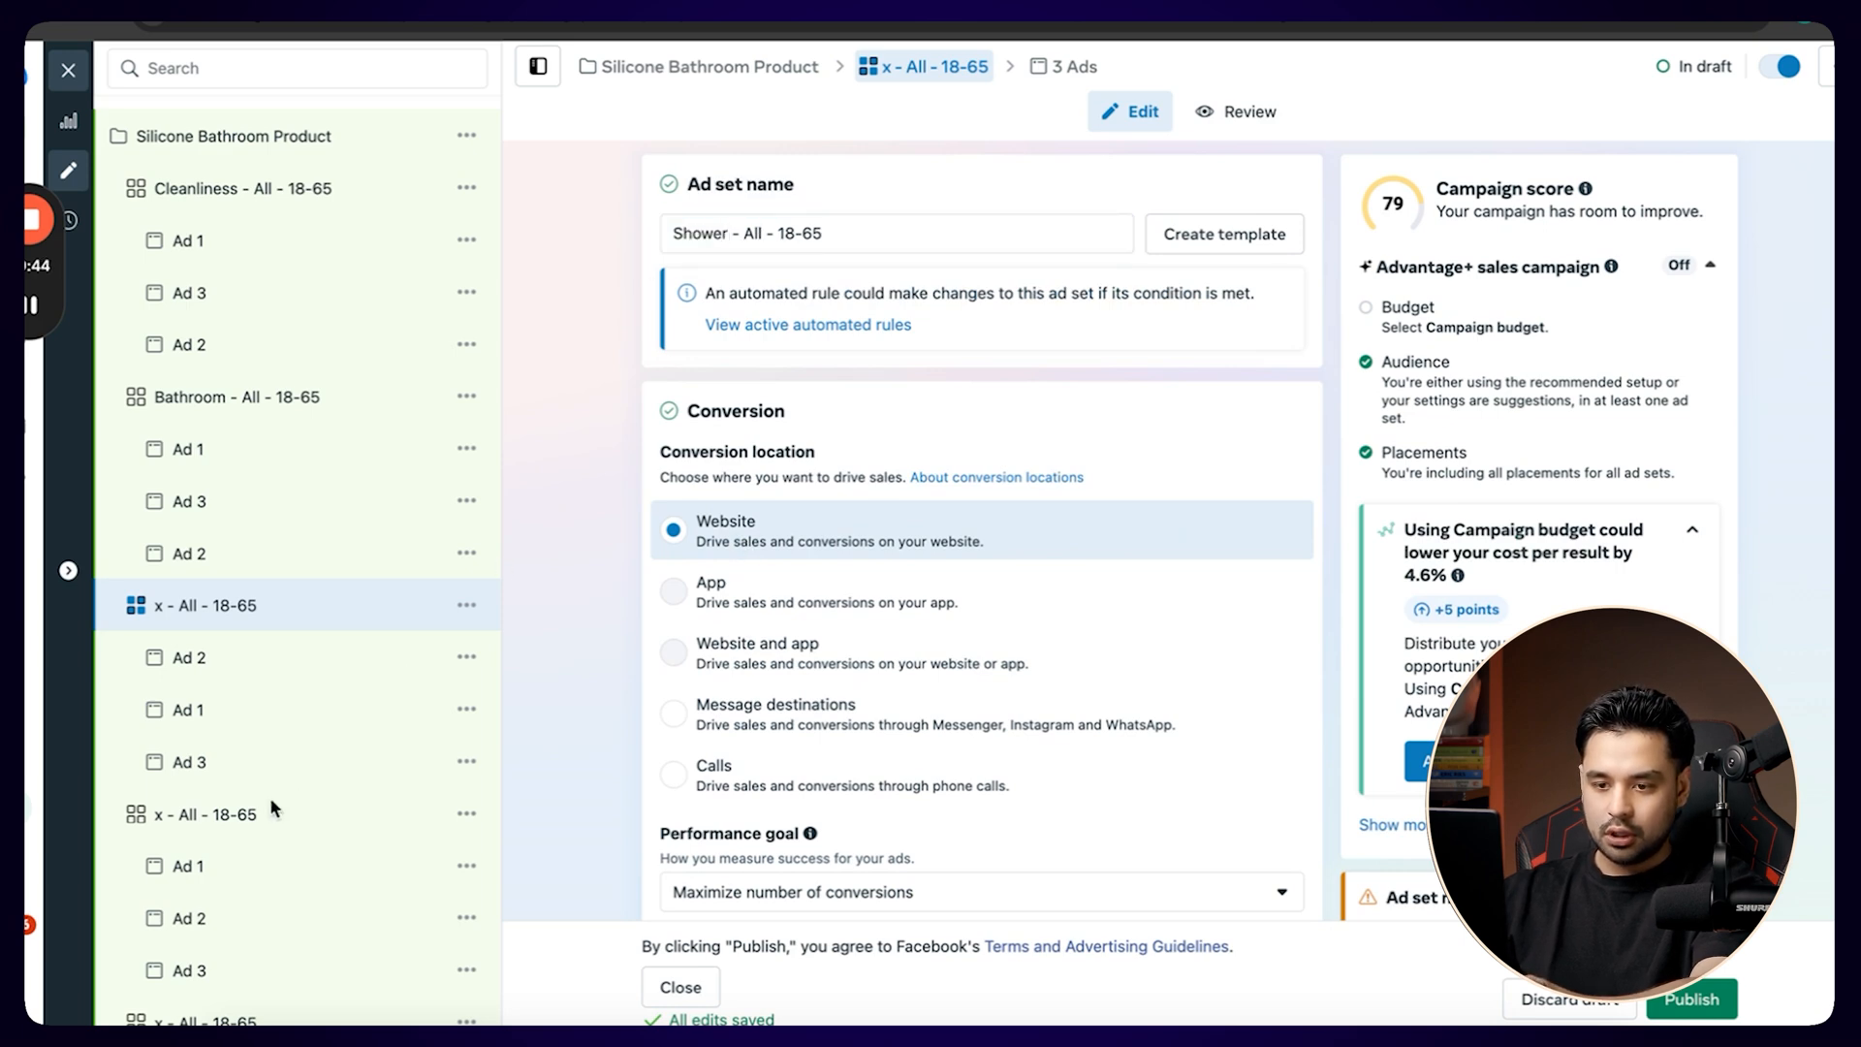
Remove the Cleanliness (personal care) interest from the detailed targeting of the x - All - 18-65 ad set following Shower.
{"action": "left_click", "coordinate": [225, 819]}
{"action": "scroll", "coordinate": [592, 737], "scroll_direction": "down", "scroll_amount": 15}
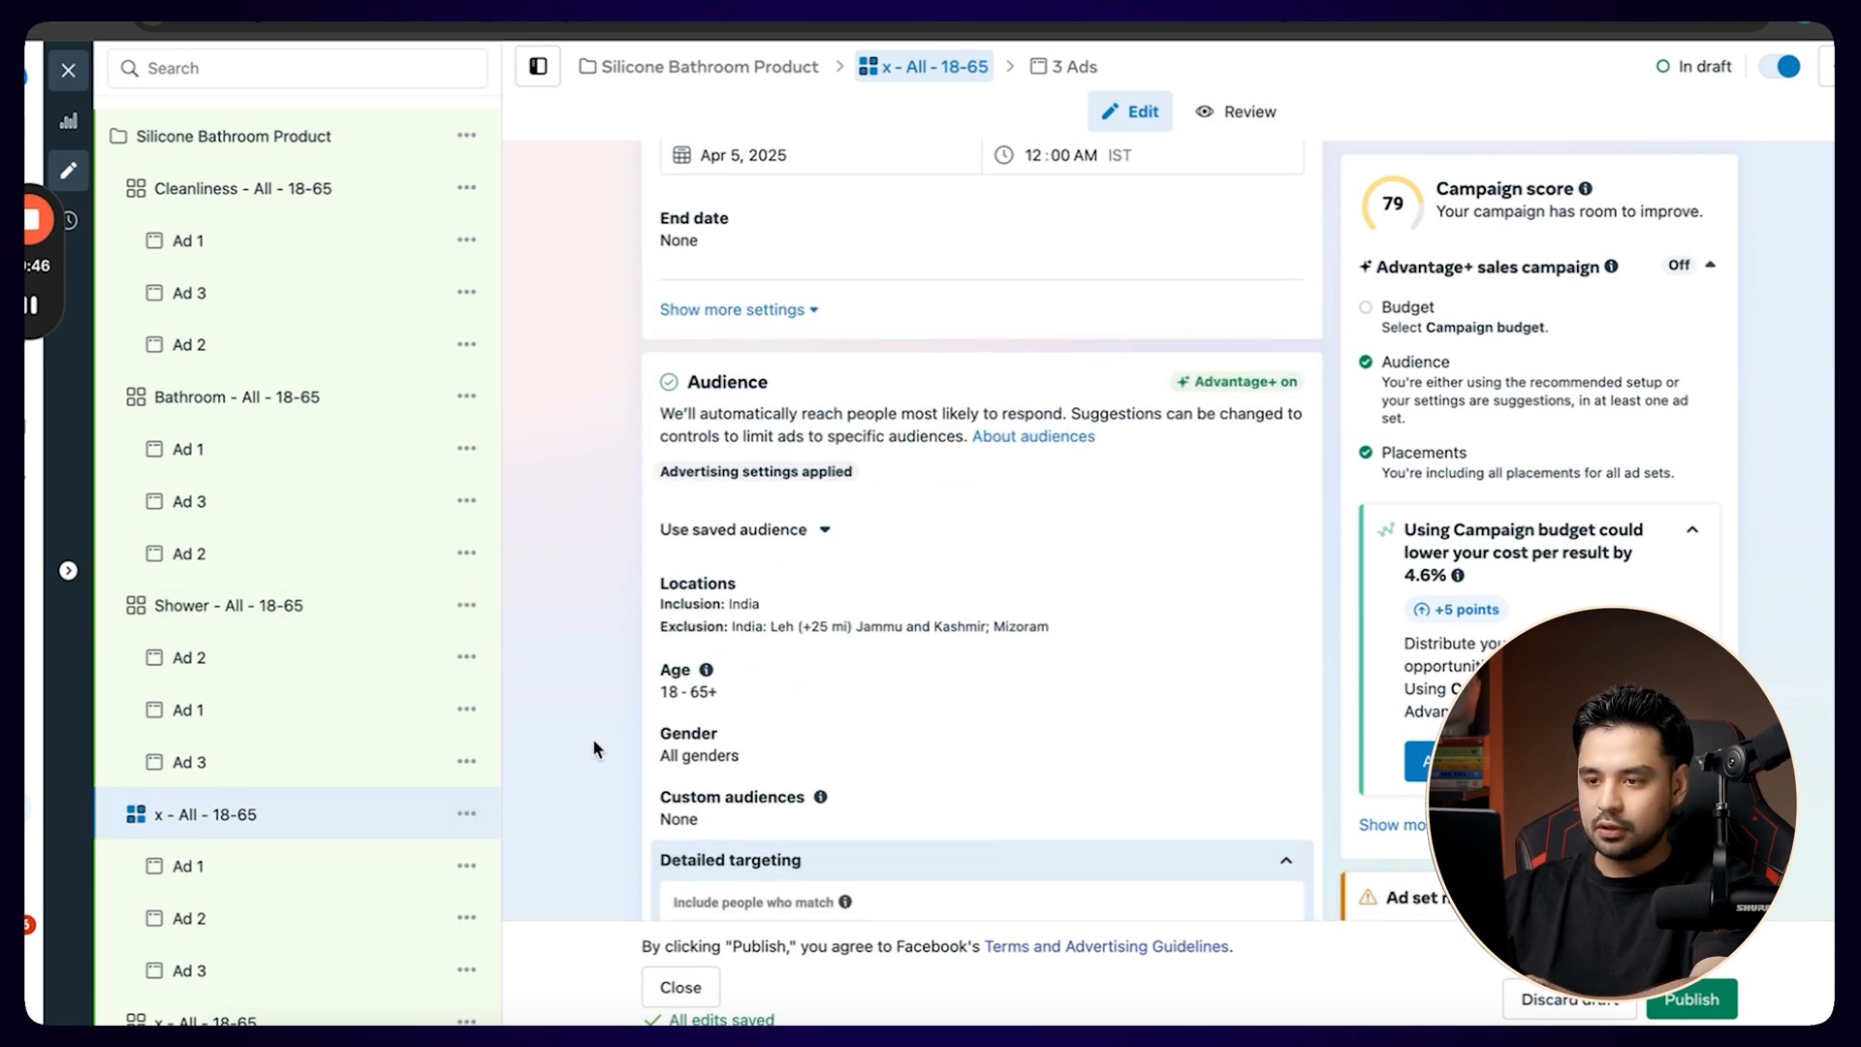
{"action": "scroll", "coordinate": [593, 748], "scroll_direction": "down", "scroll_amount": 3}
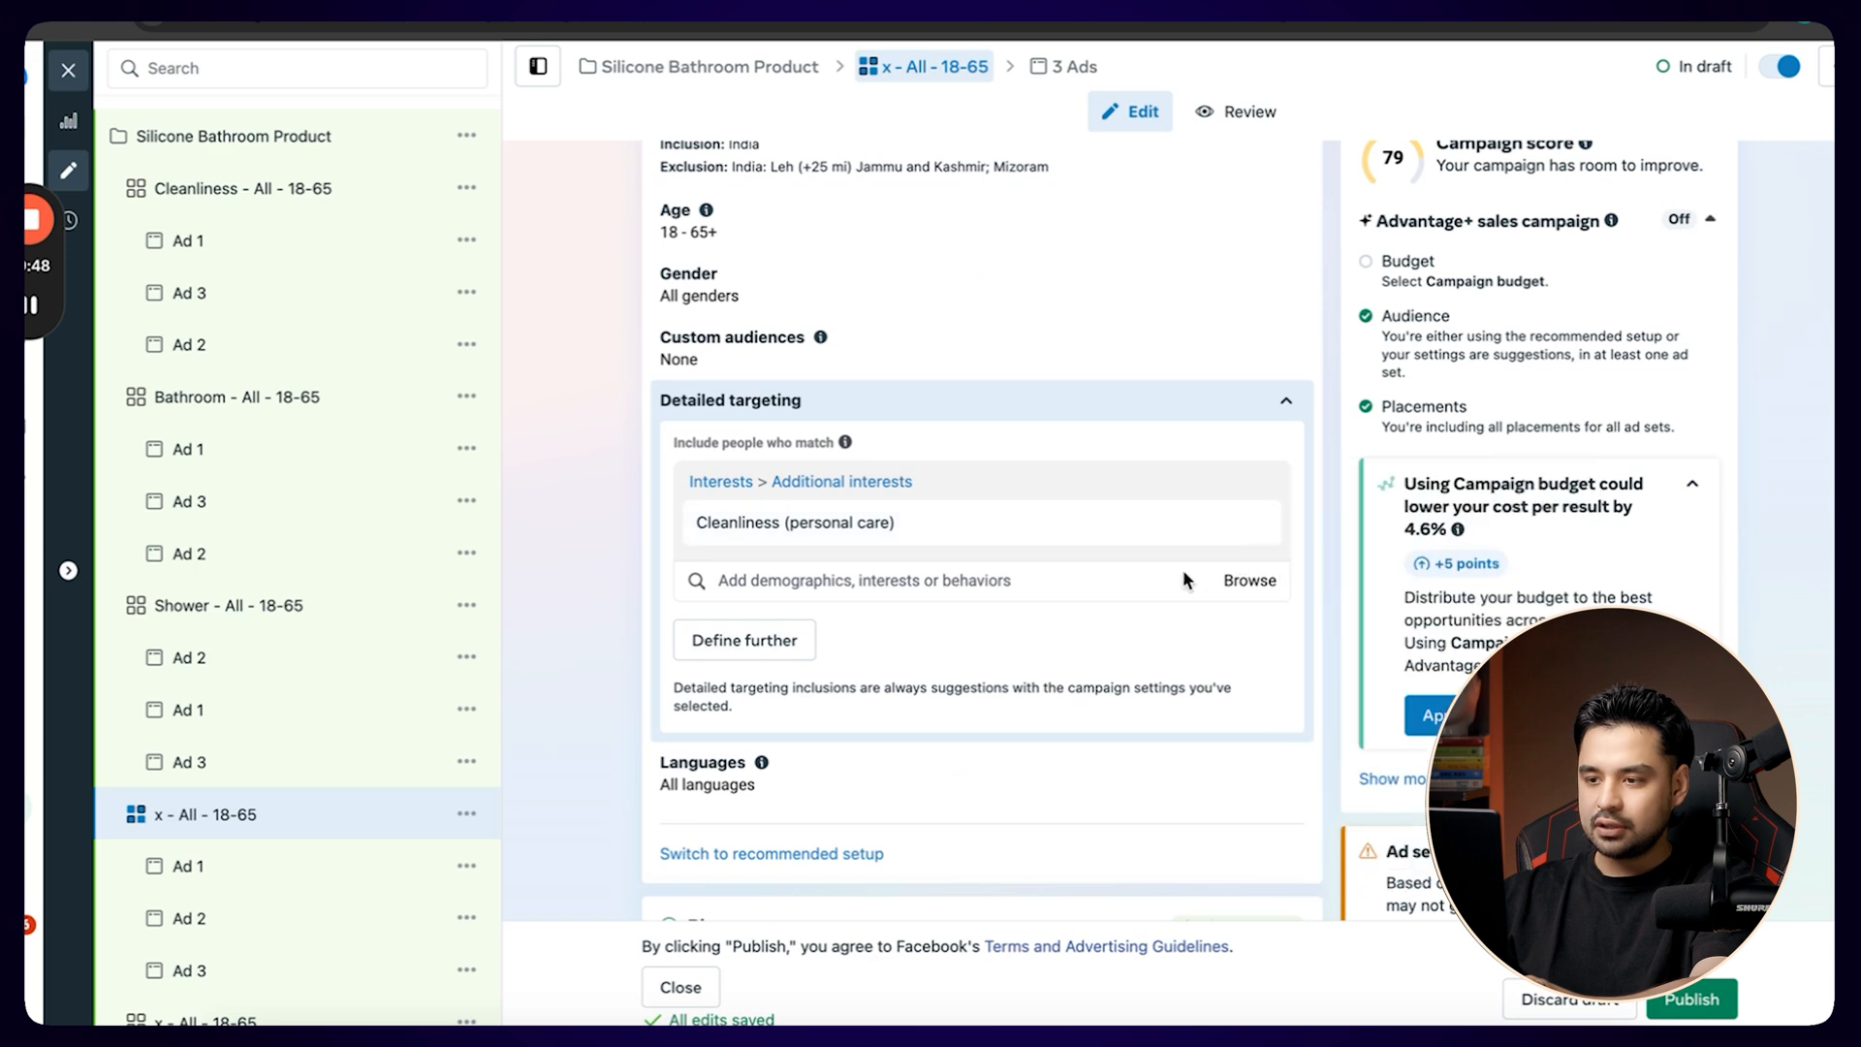
{"action": "left_click", "coordinate": [1096, 578]}
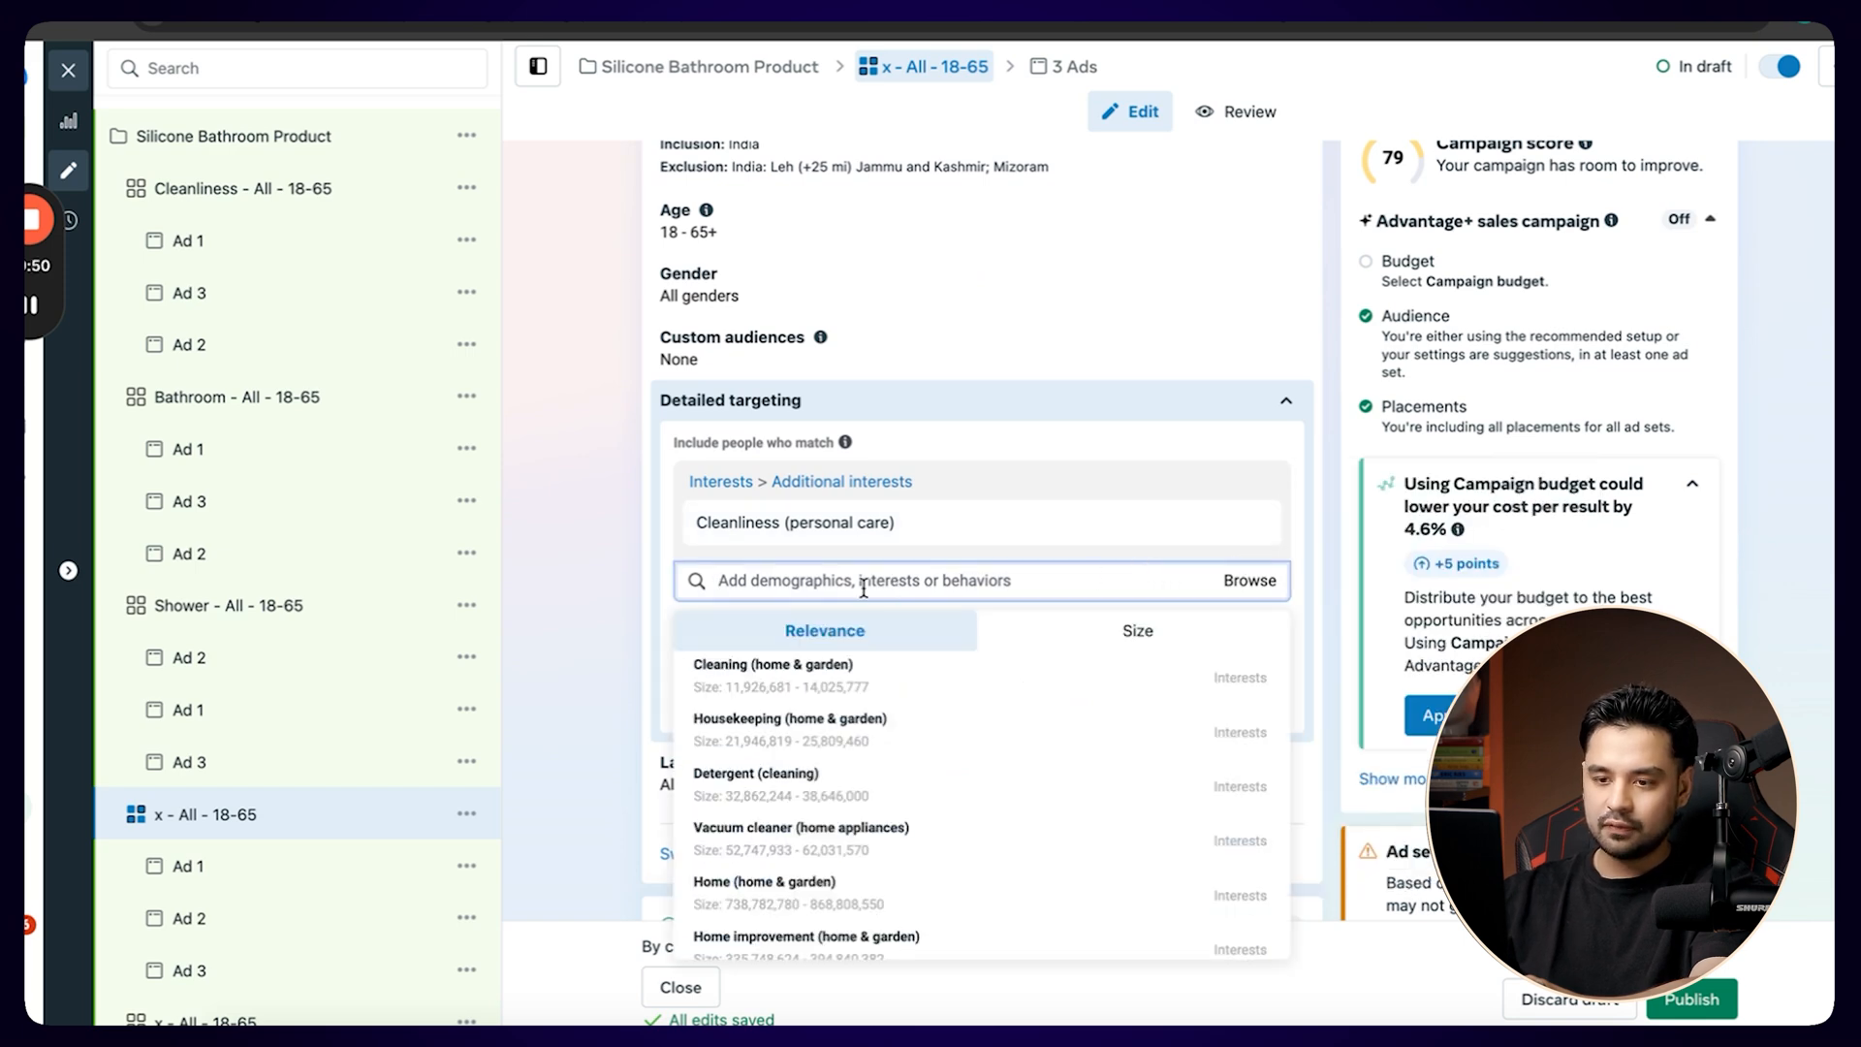
{"action": "type", "text": "fid"}
{"action": "key", "text": "BackSpace"}
{"action": "key", "text": "BackSpace"}
{"action": "key", "text": "BackSpace"}
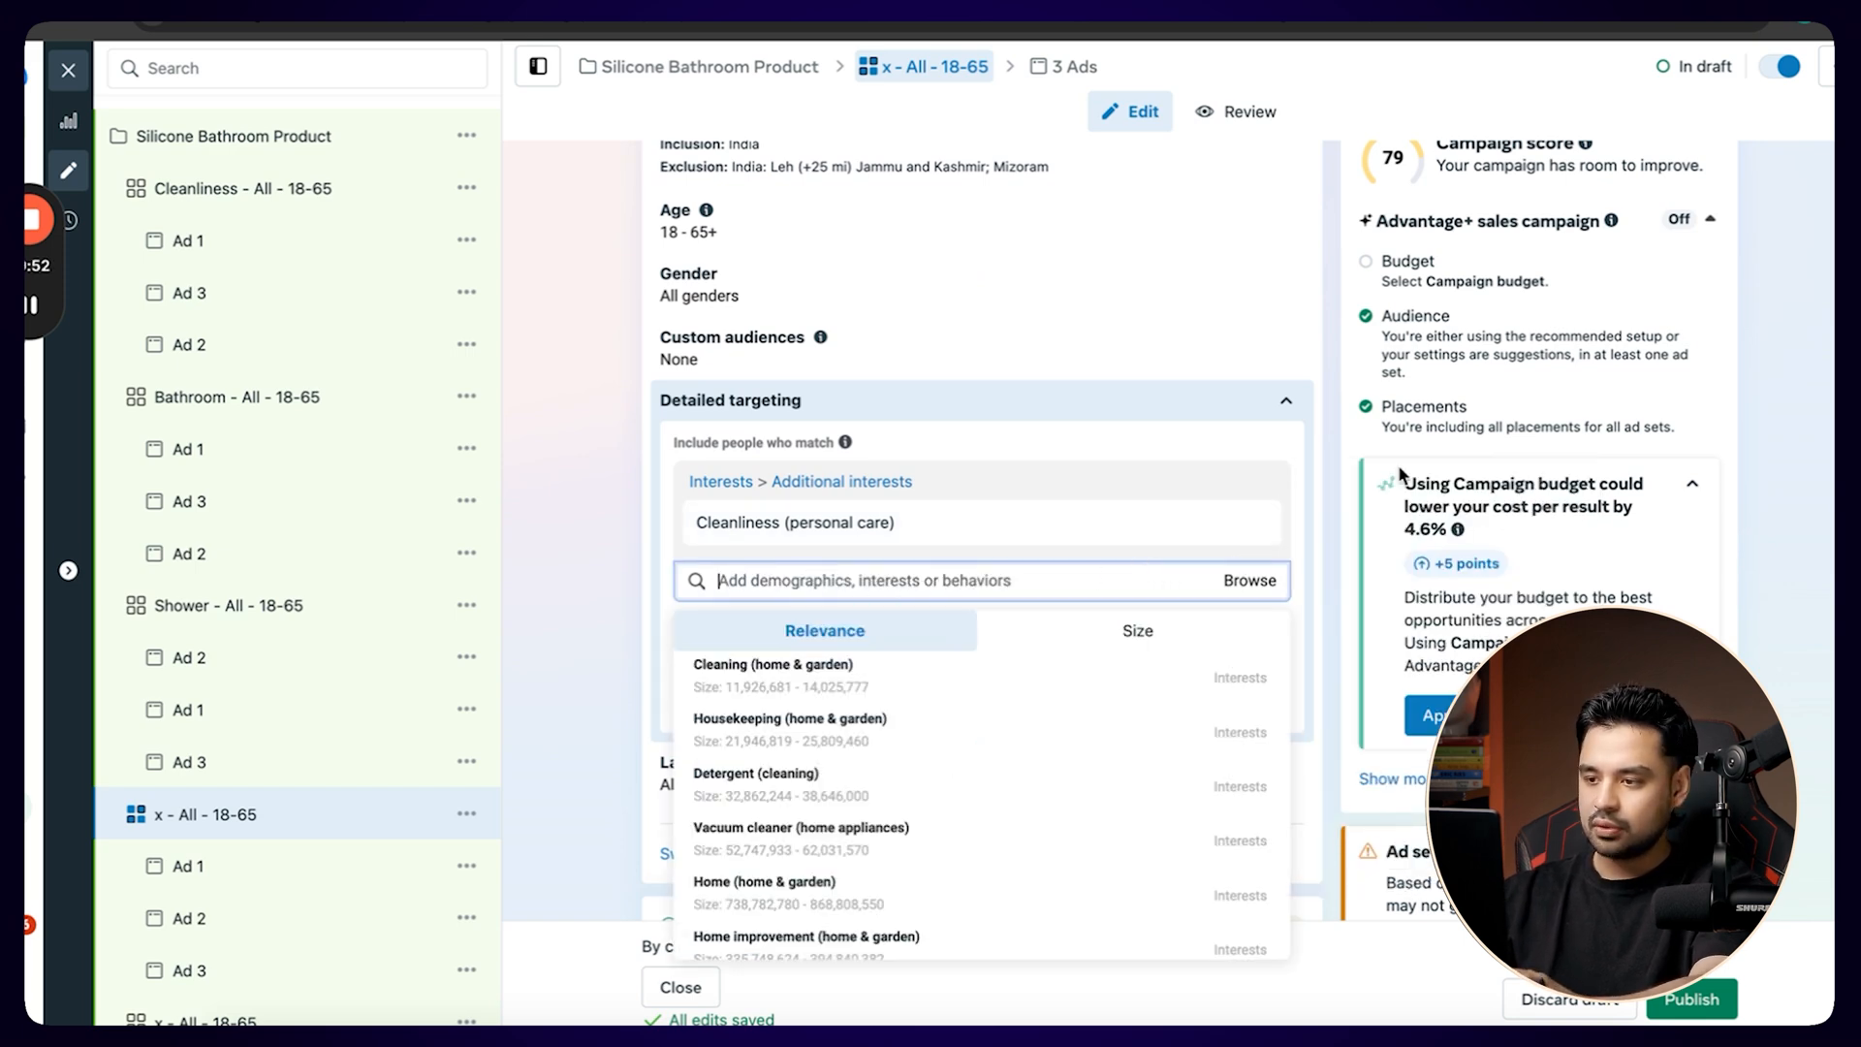
{"action": "left_click", "coordinate": [1256, 524]}
Search the detailed targeting interests for Bath tub, shortening the search term to Bath.
{"action": "left_click", "coordinate": [899, 484]}
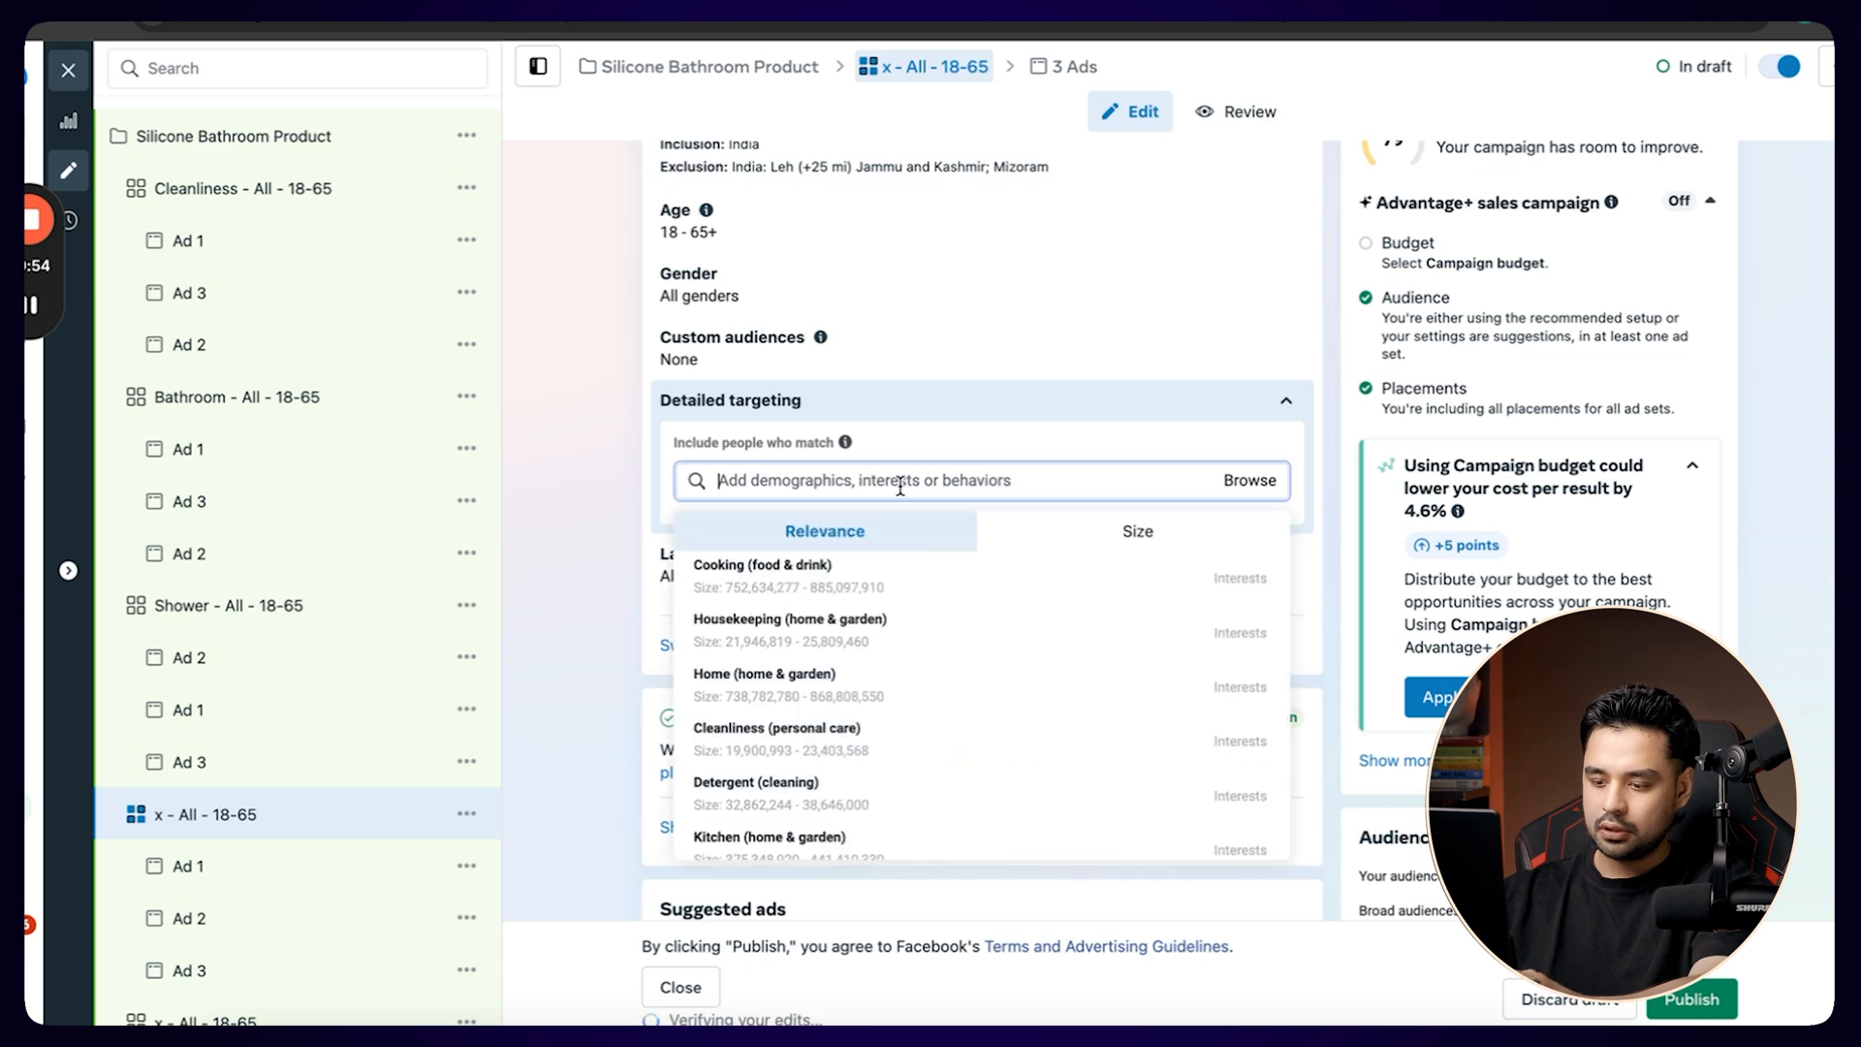
{"action": "type", "text": "Bath tub"}
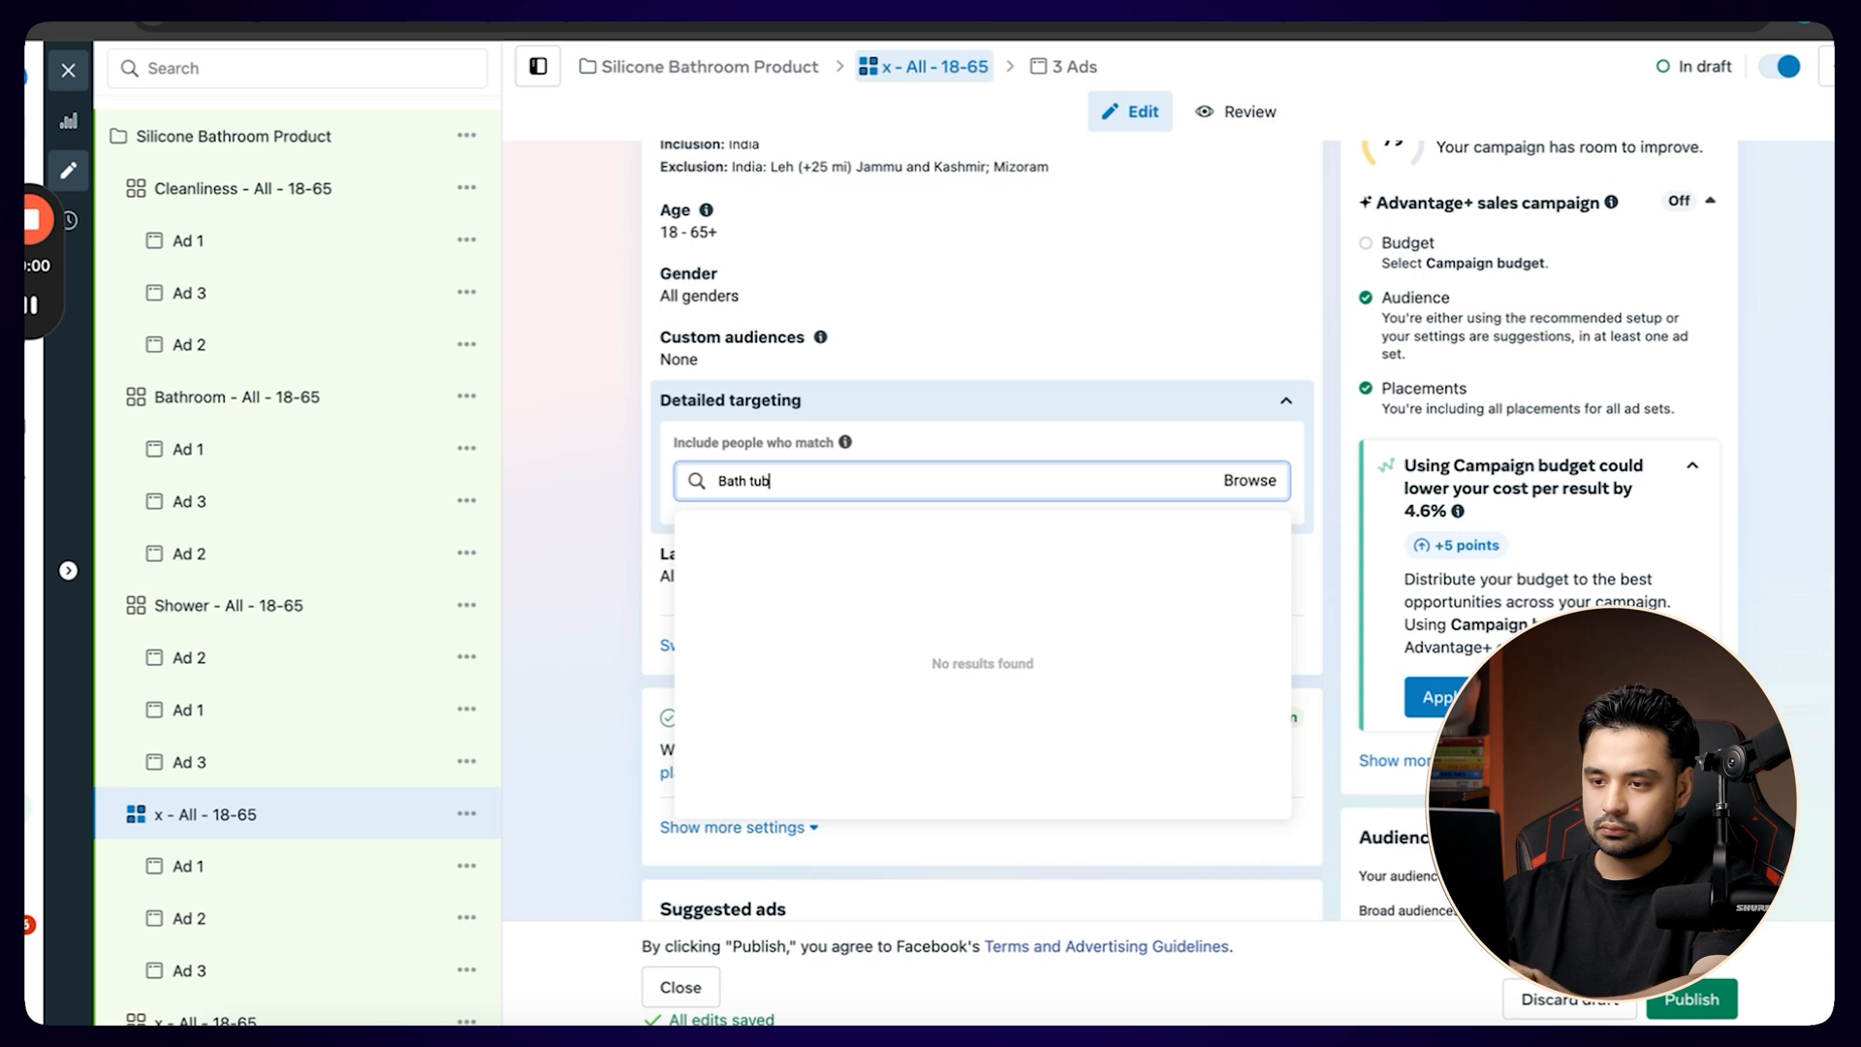
{"action": "key", "text": "BackSpace"}
{"action": "key", "text": "BackSpace"}
{"action": "key", "text": "BackSpace"}
{"action": "key", "text": "BackSpace"}
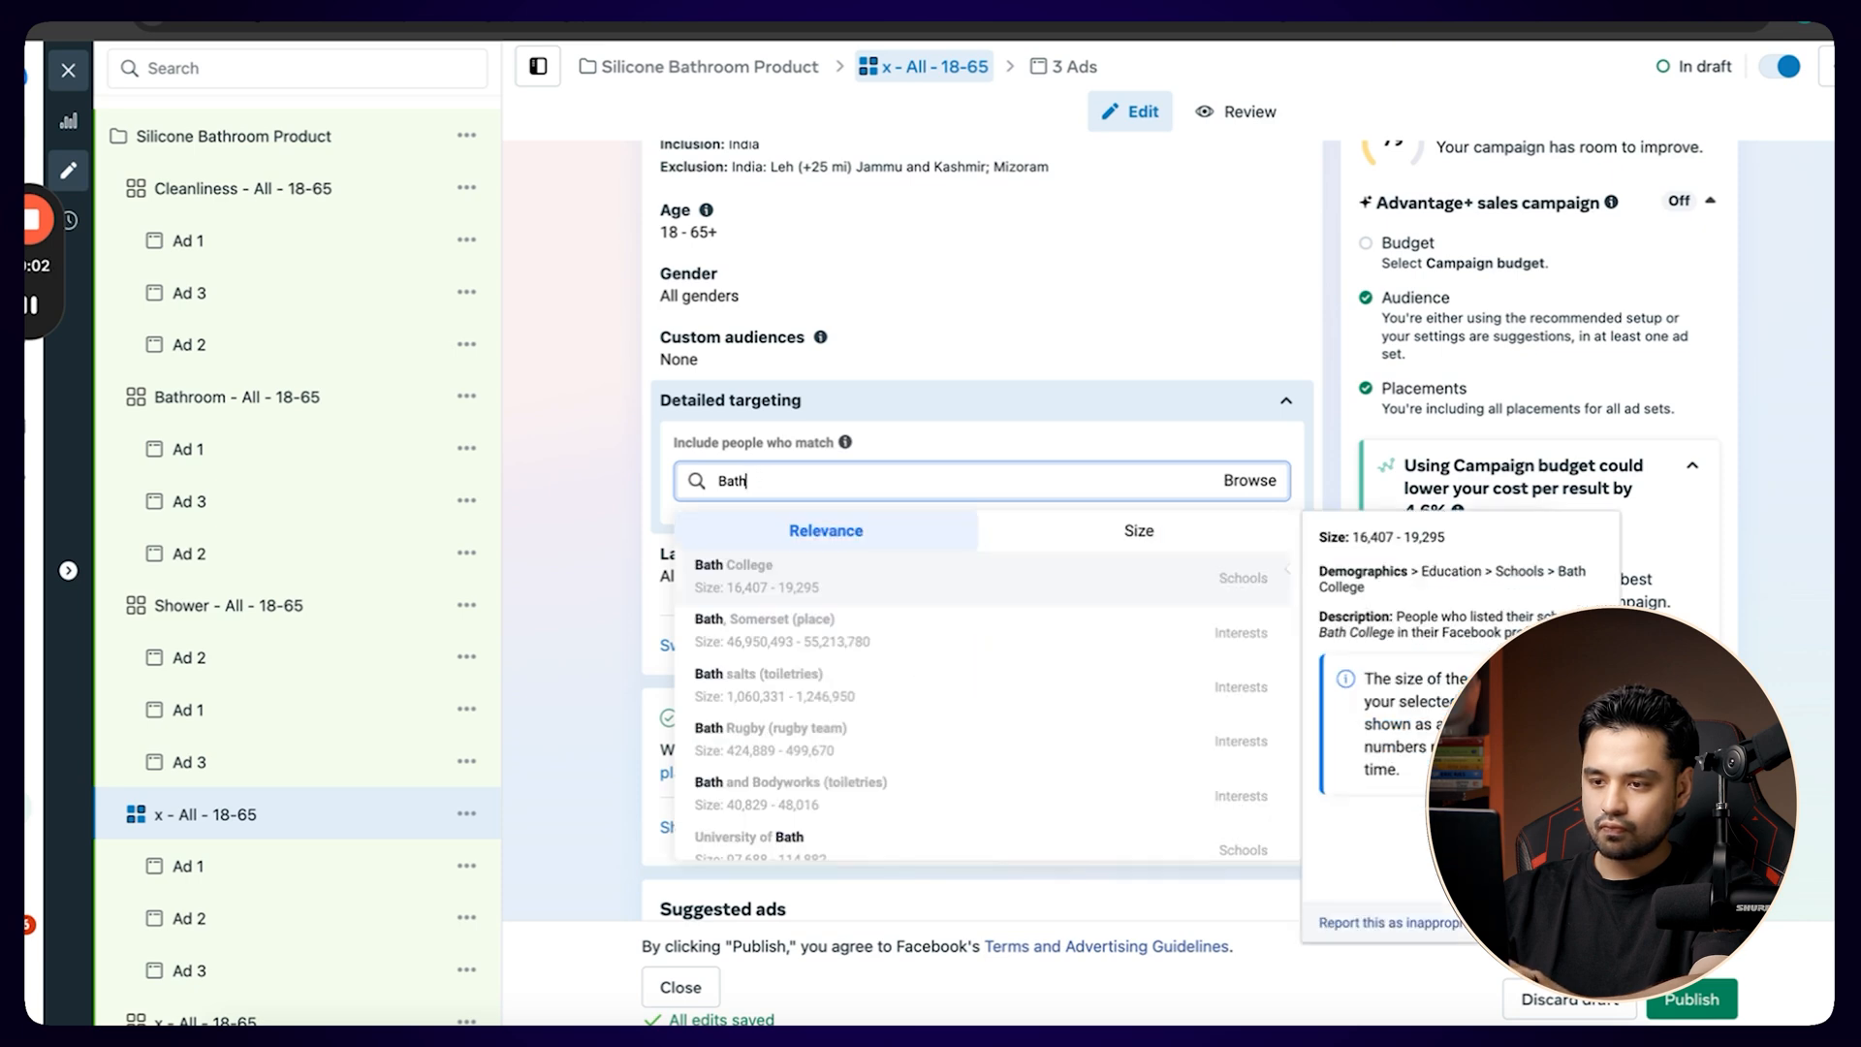
Add the suggested Bathtub (home & garden) interest to the Shower ad set, copy the word Bathtub and remove that interest again.
{"action": "left_click", "coordinate": [224, 616]}
{"action": "left_click", "coordinate": [1136, 580]}
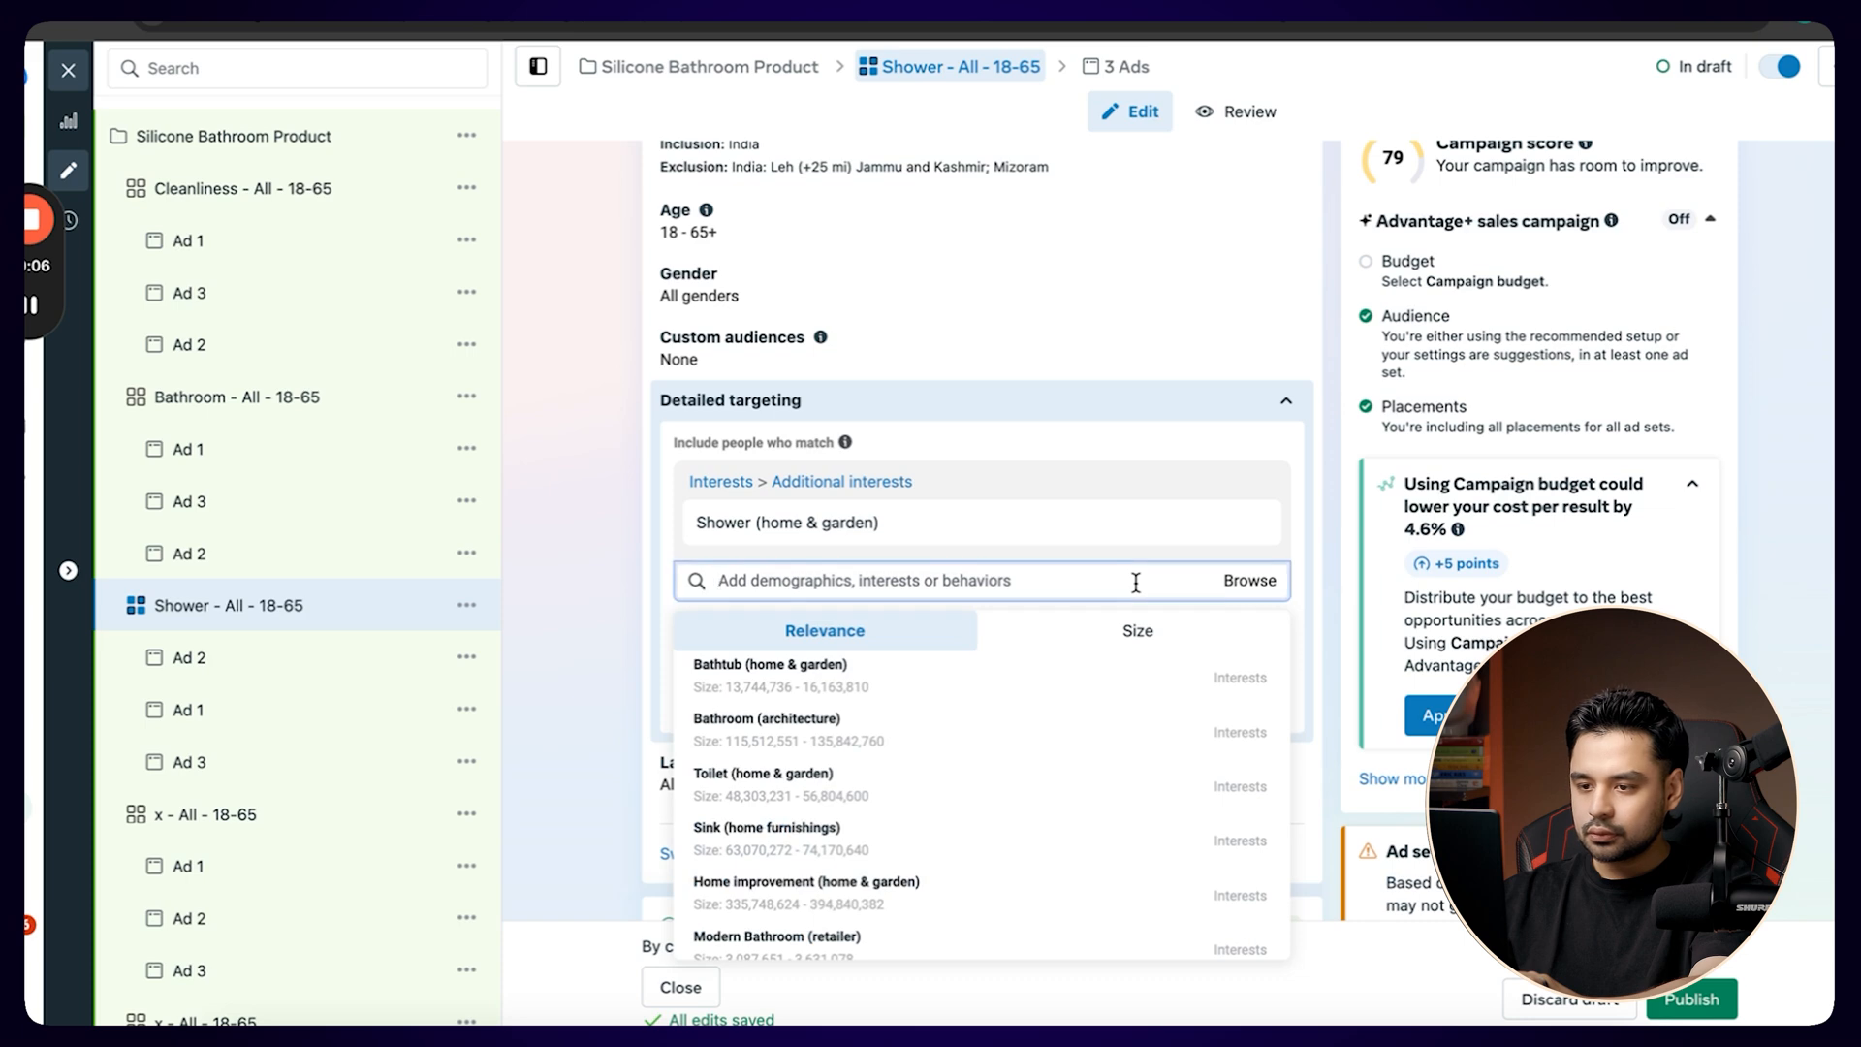
{"action": "left_click", "coordinate": [920, 668]}
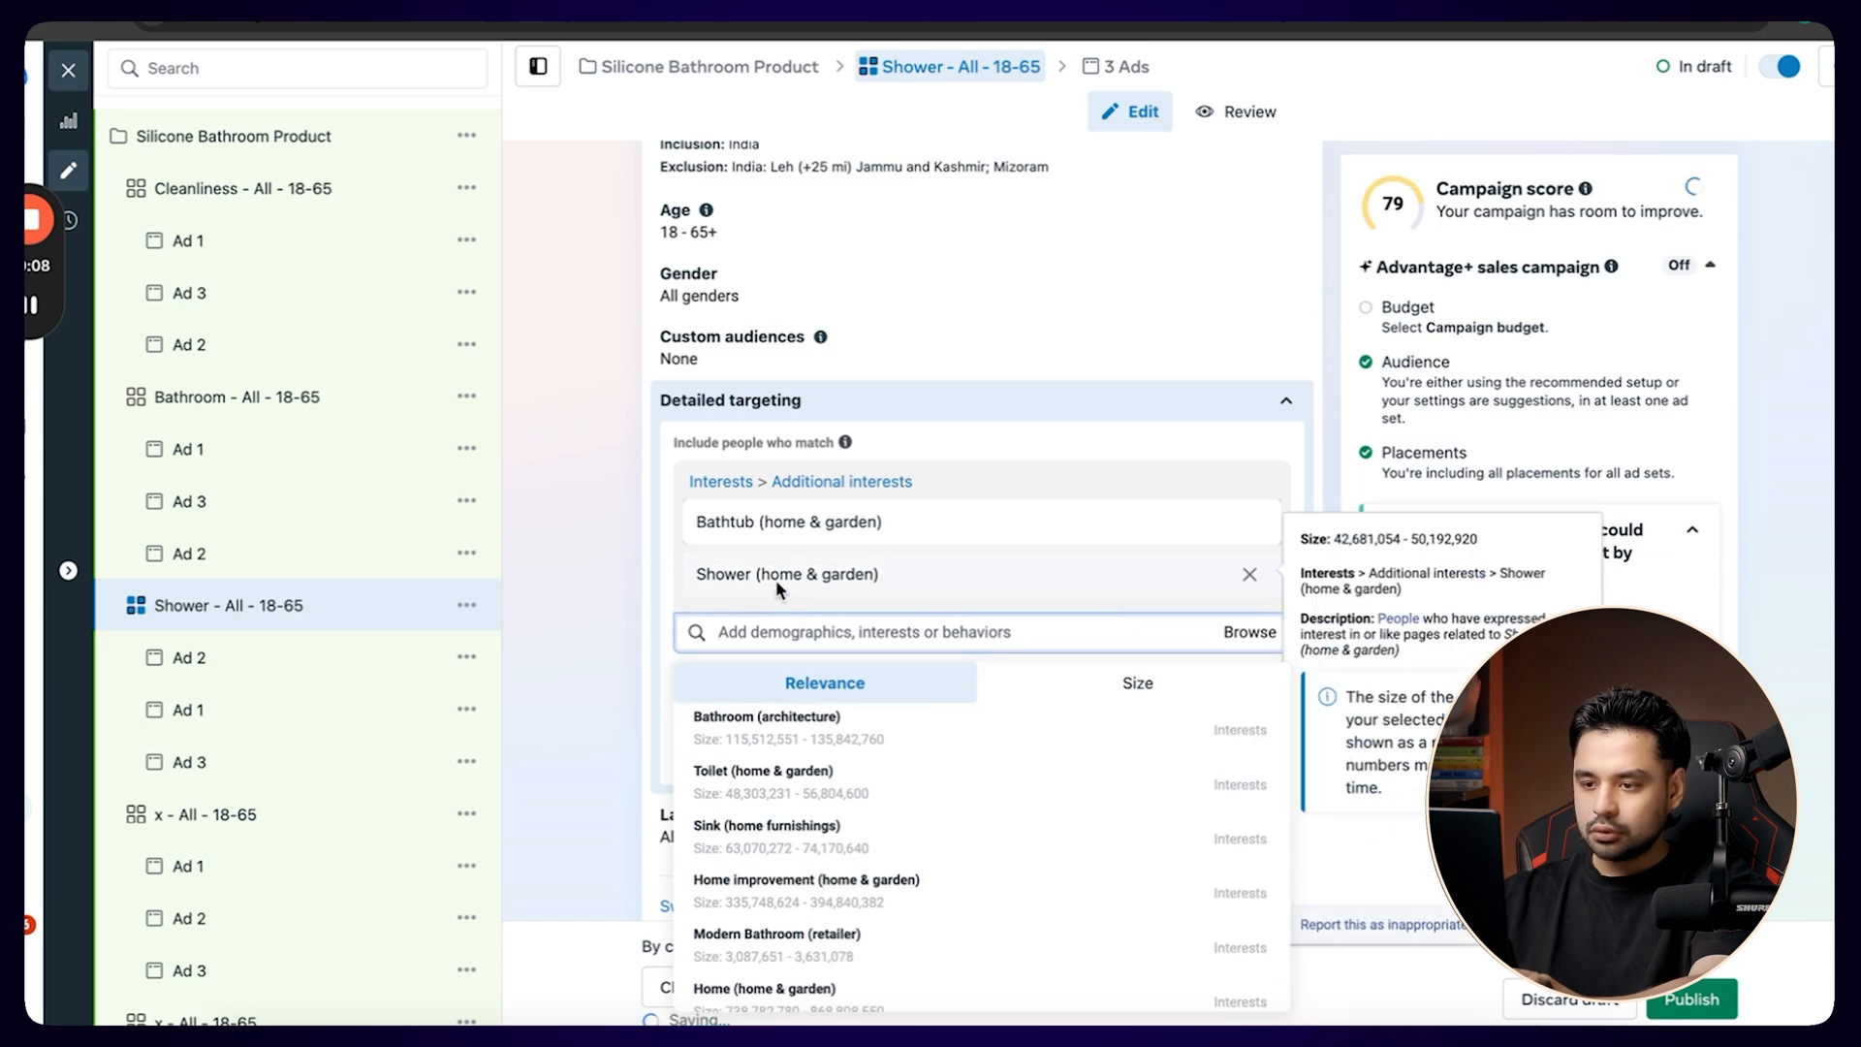
{"action": "double_click", "coordinate": [739, 523]}
{"action": "key", "text": "ctrl+c"}
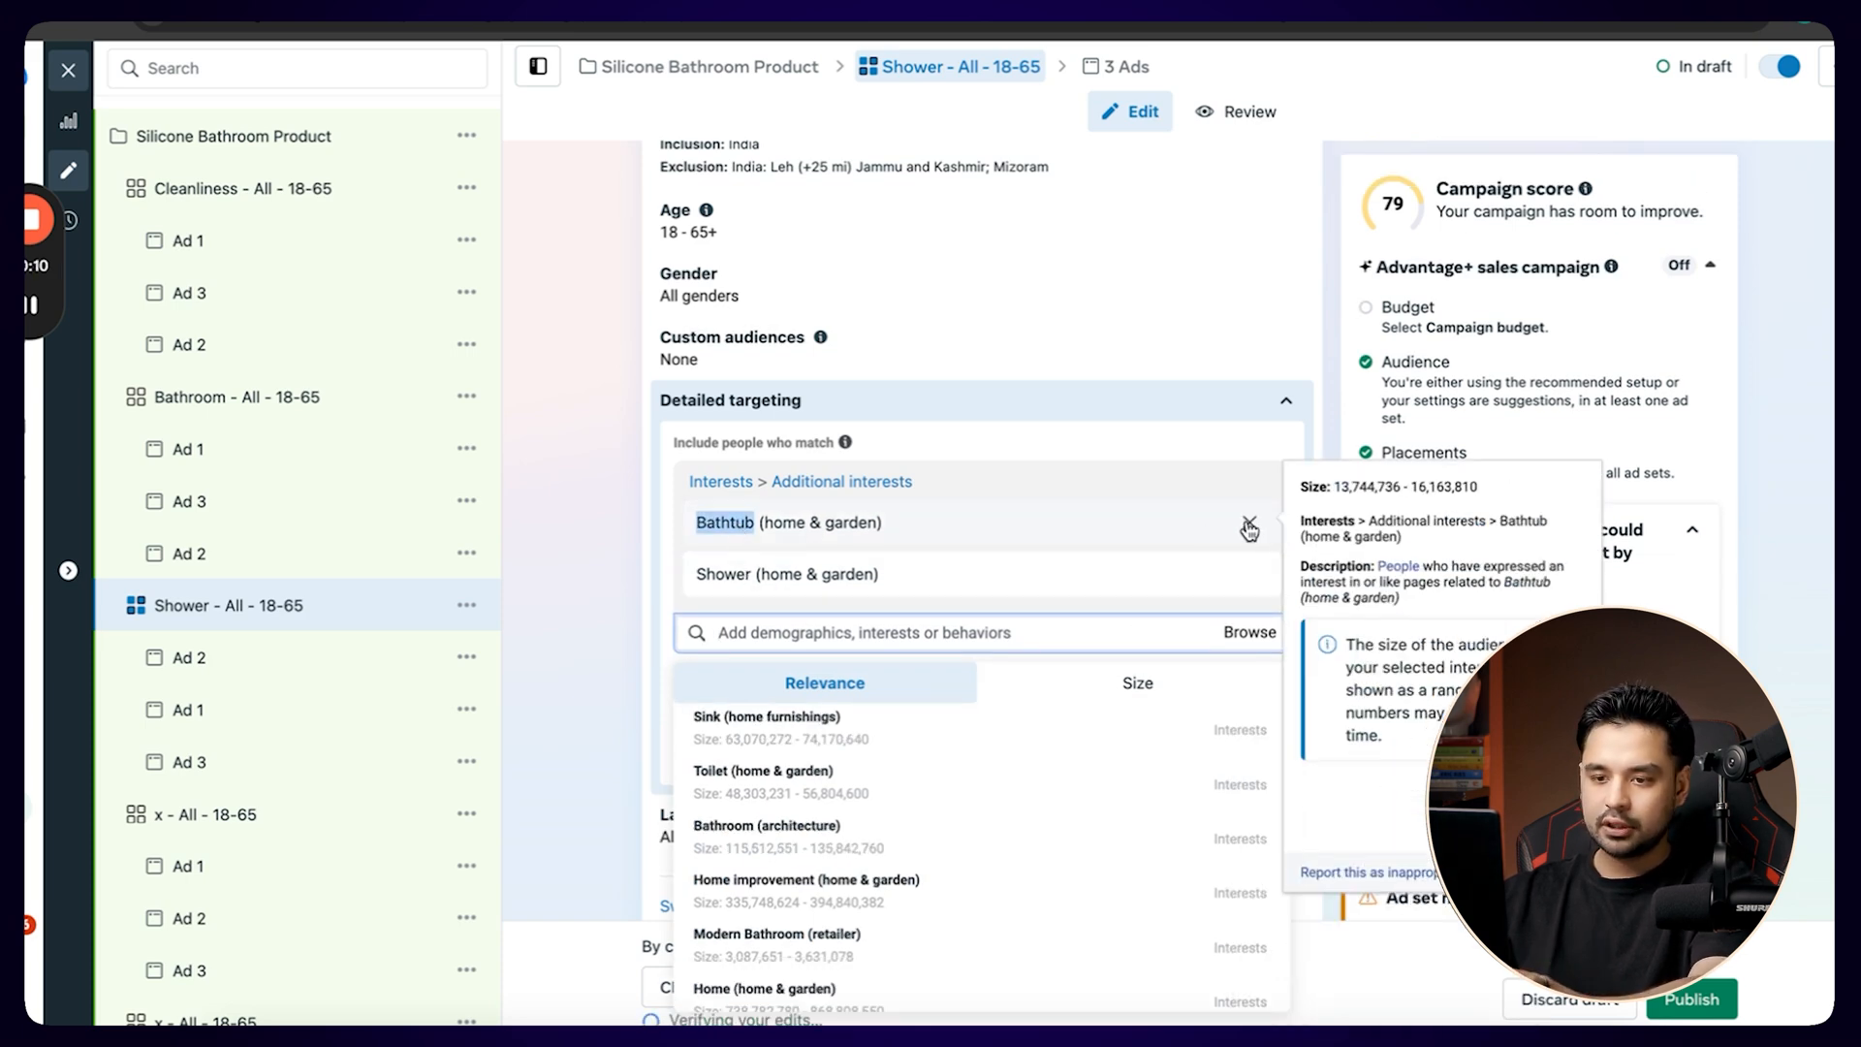
{"action": "left_click", "coordinate": [1249, 529]}
Add the Bathtub (home & garden) interest to the x - All - 18-65 ad set following Shower, using the copied word.
{"action": "left_click", "coordinate": [247, 813]}
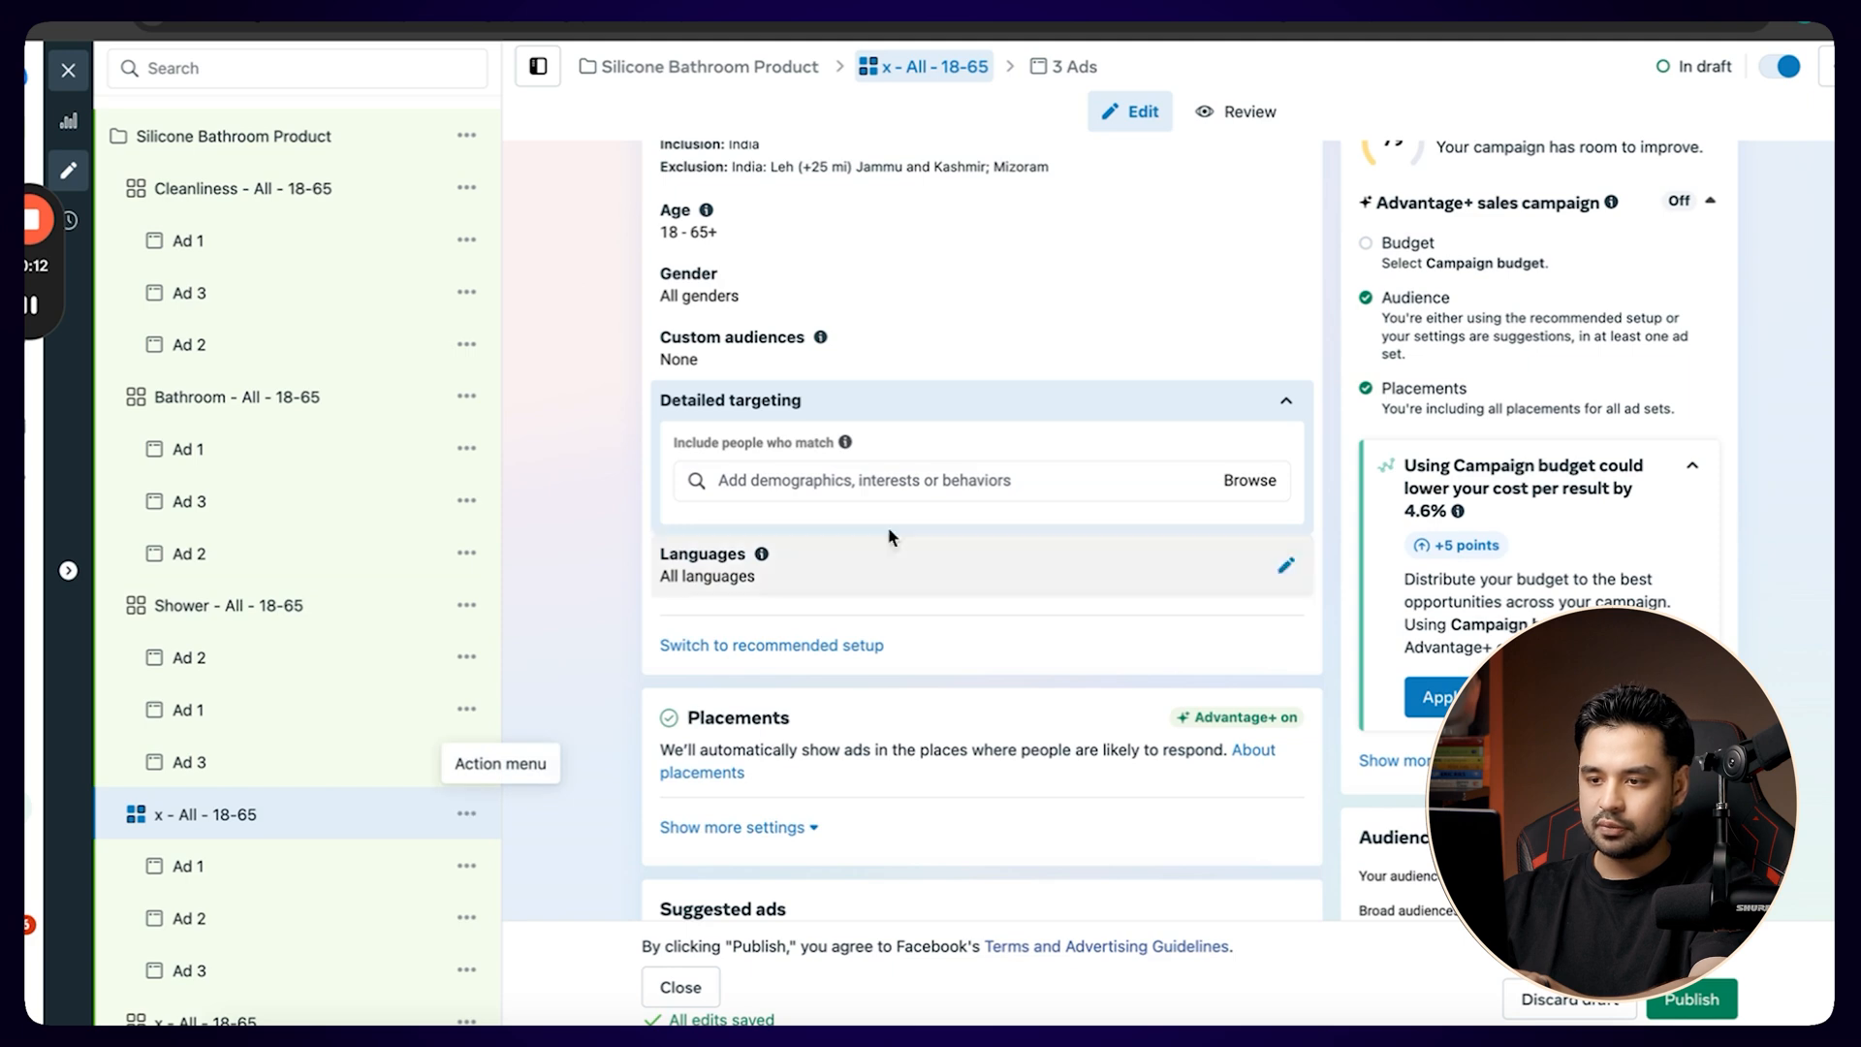
{"action": "left_click", "coordinate": [934, 478]}
{"action": "key", "text": "ctrl+v"}
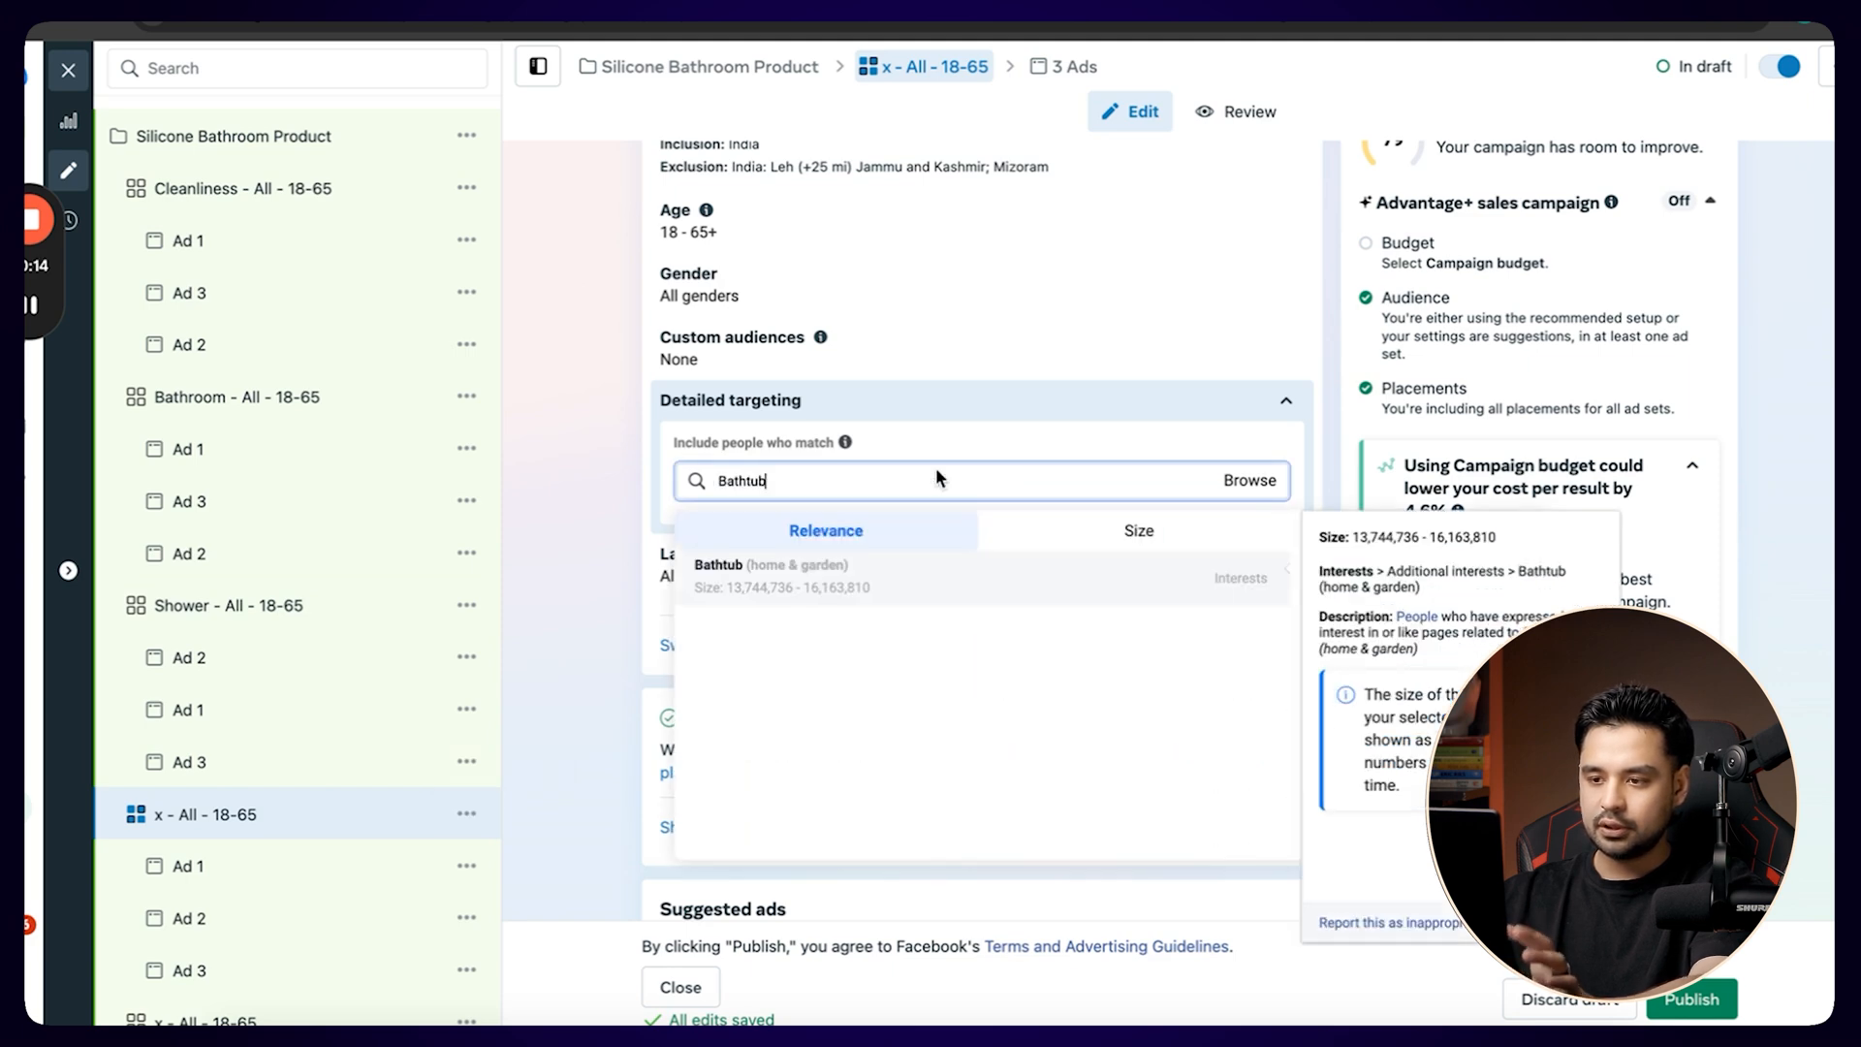
{"action": "left_click", "coordinate": [775, 577]}
Replace the x placeholder in the ad set name with Bathtub, making it Bathtub - All - 18-65.
{"action": "double_click", "coordinate": [729, 521]}
{"action": "key", "text": "ctrl+c"}
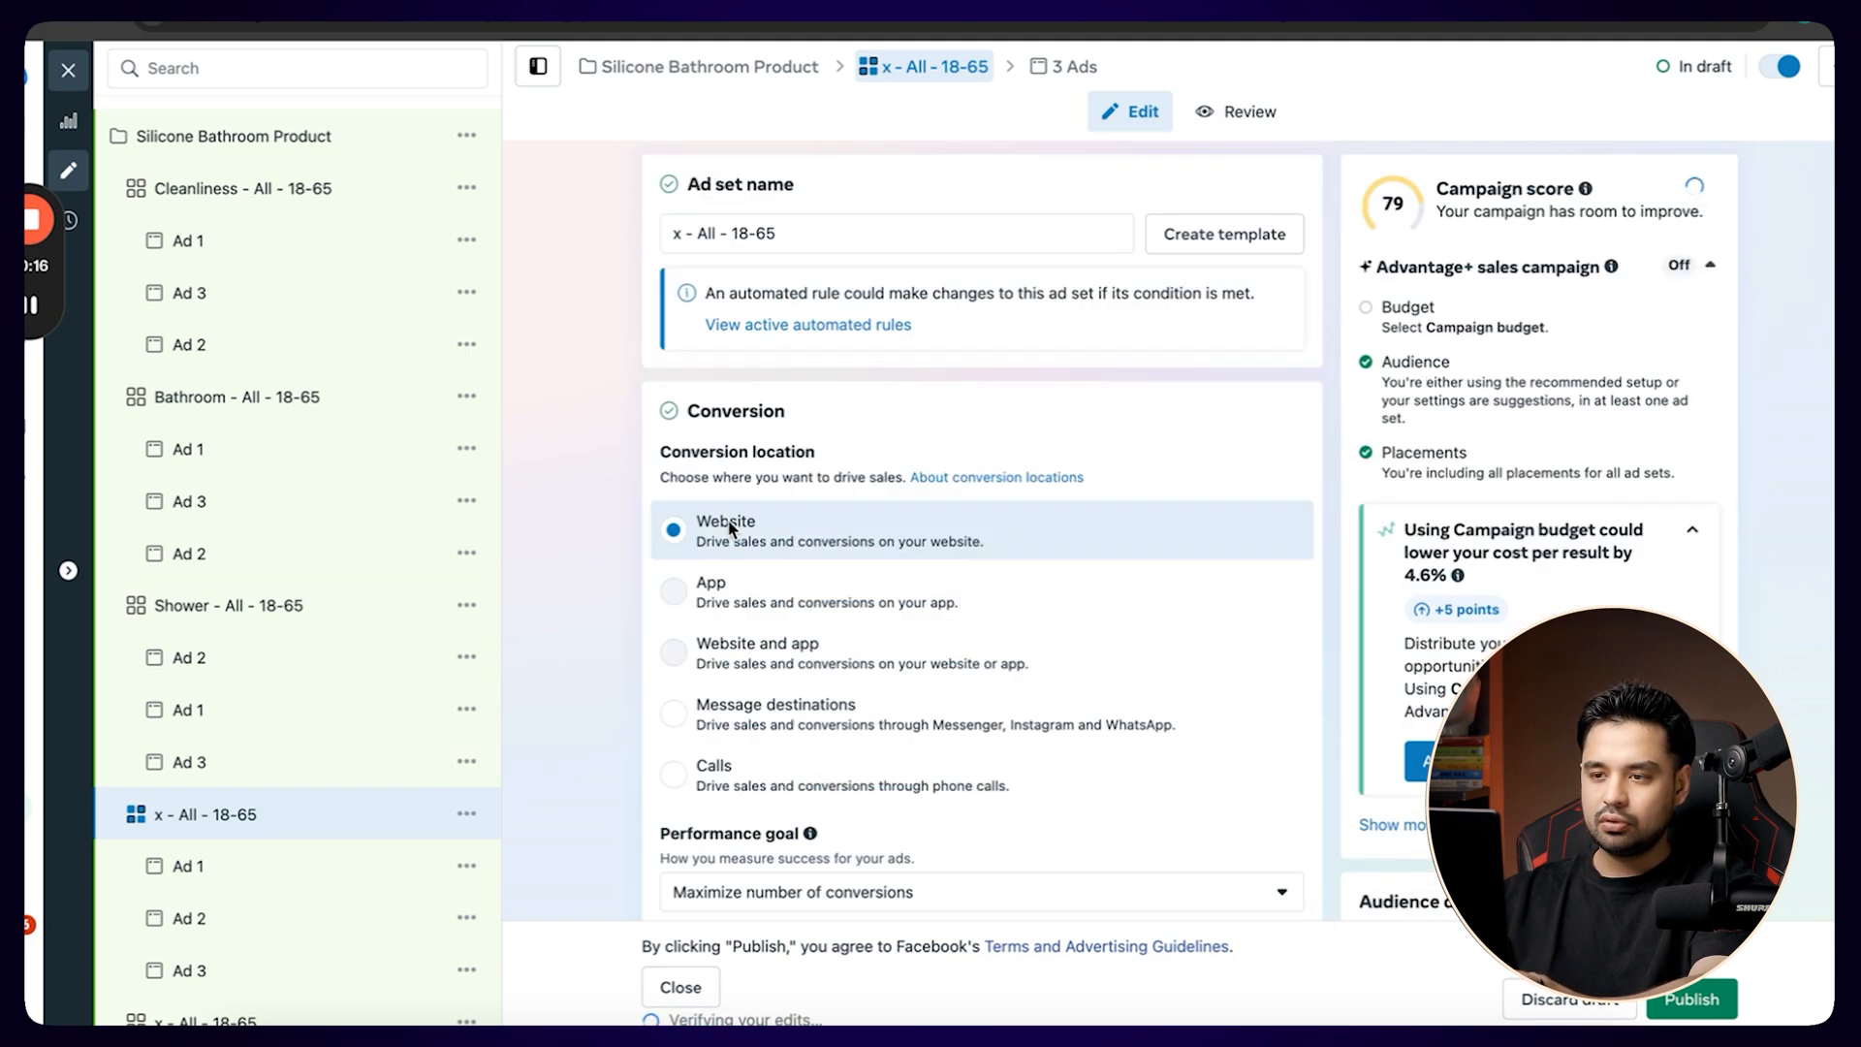
{"action": "double_click", "coordinate": [678, 233]}
{"action": "key", "text": "ctrl+v"}
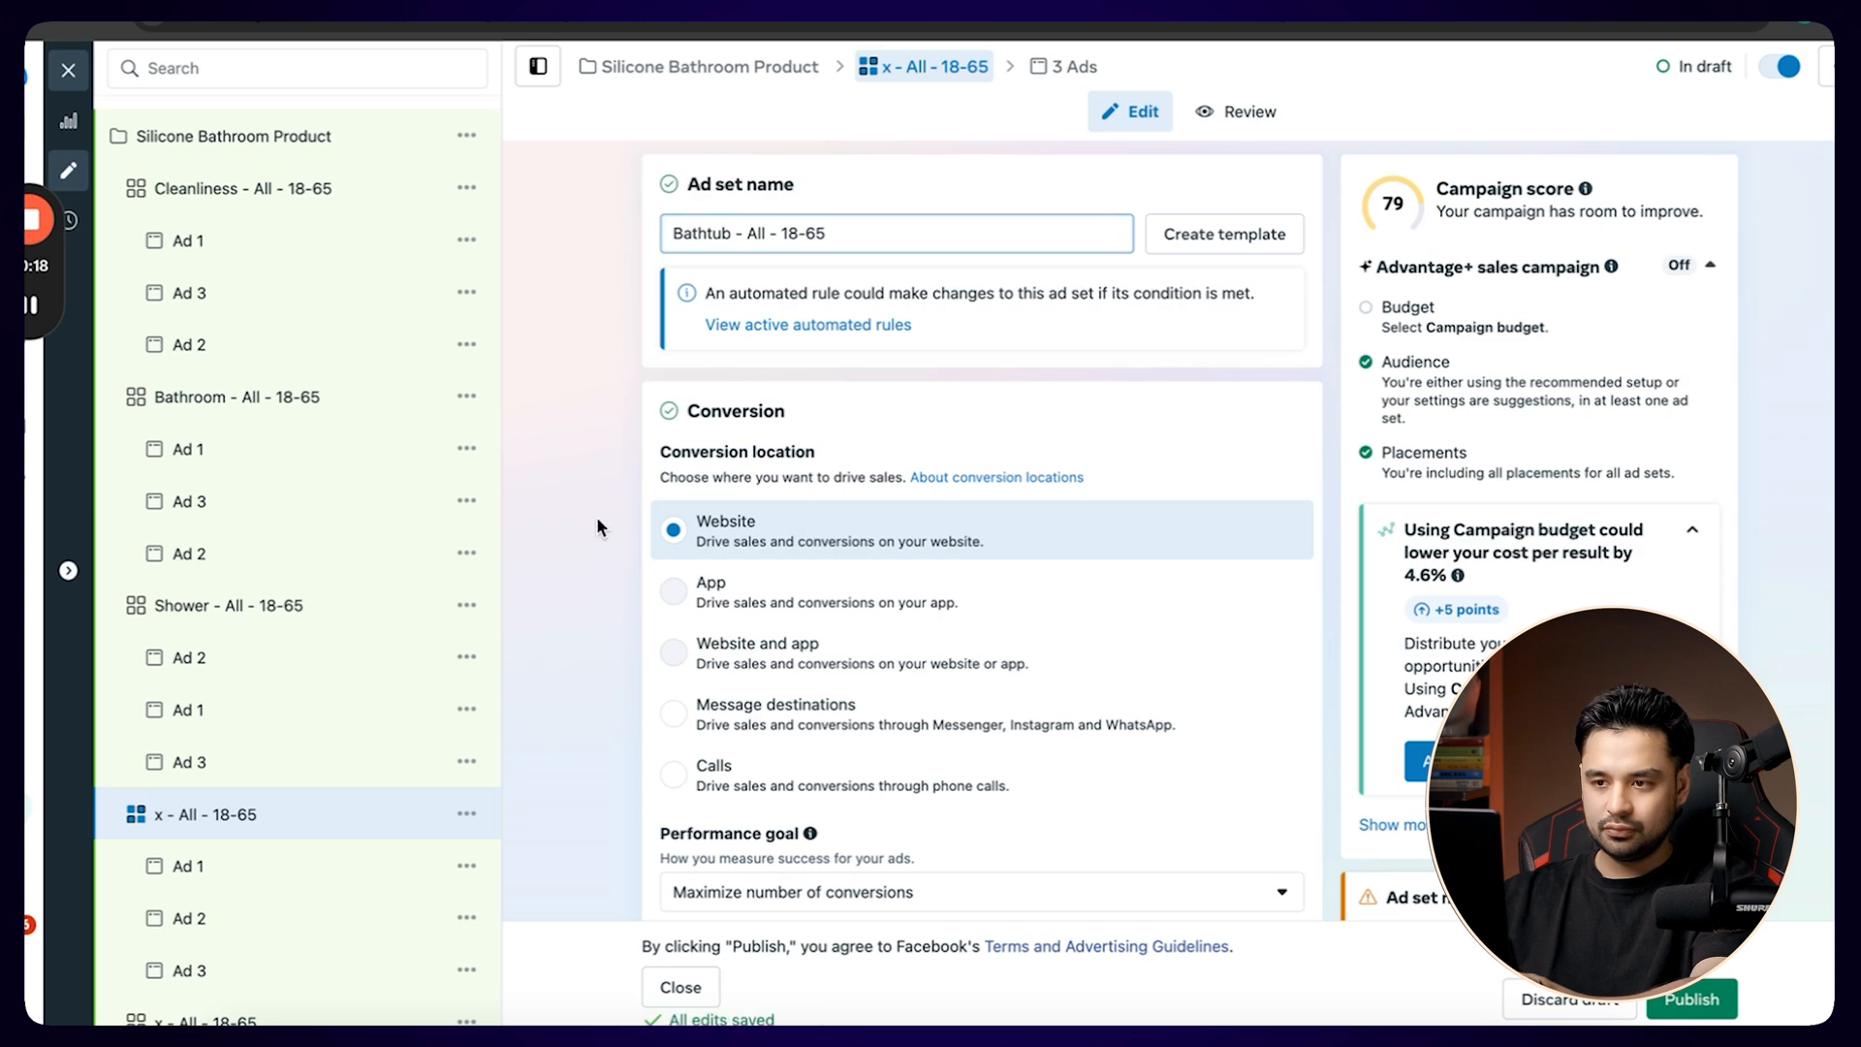
Examine the interests suggested alongside Bathtub (home & garden) and the remaining x - All - 18-65 ad sets in the campaign.
{"action": "scroll", "coordinate": [596, 517], "scroll_direction": "down", "scroll_amount": 15}
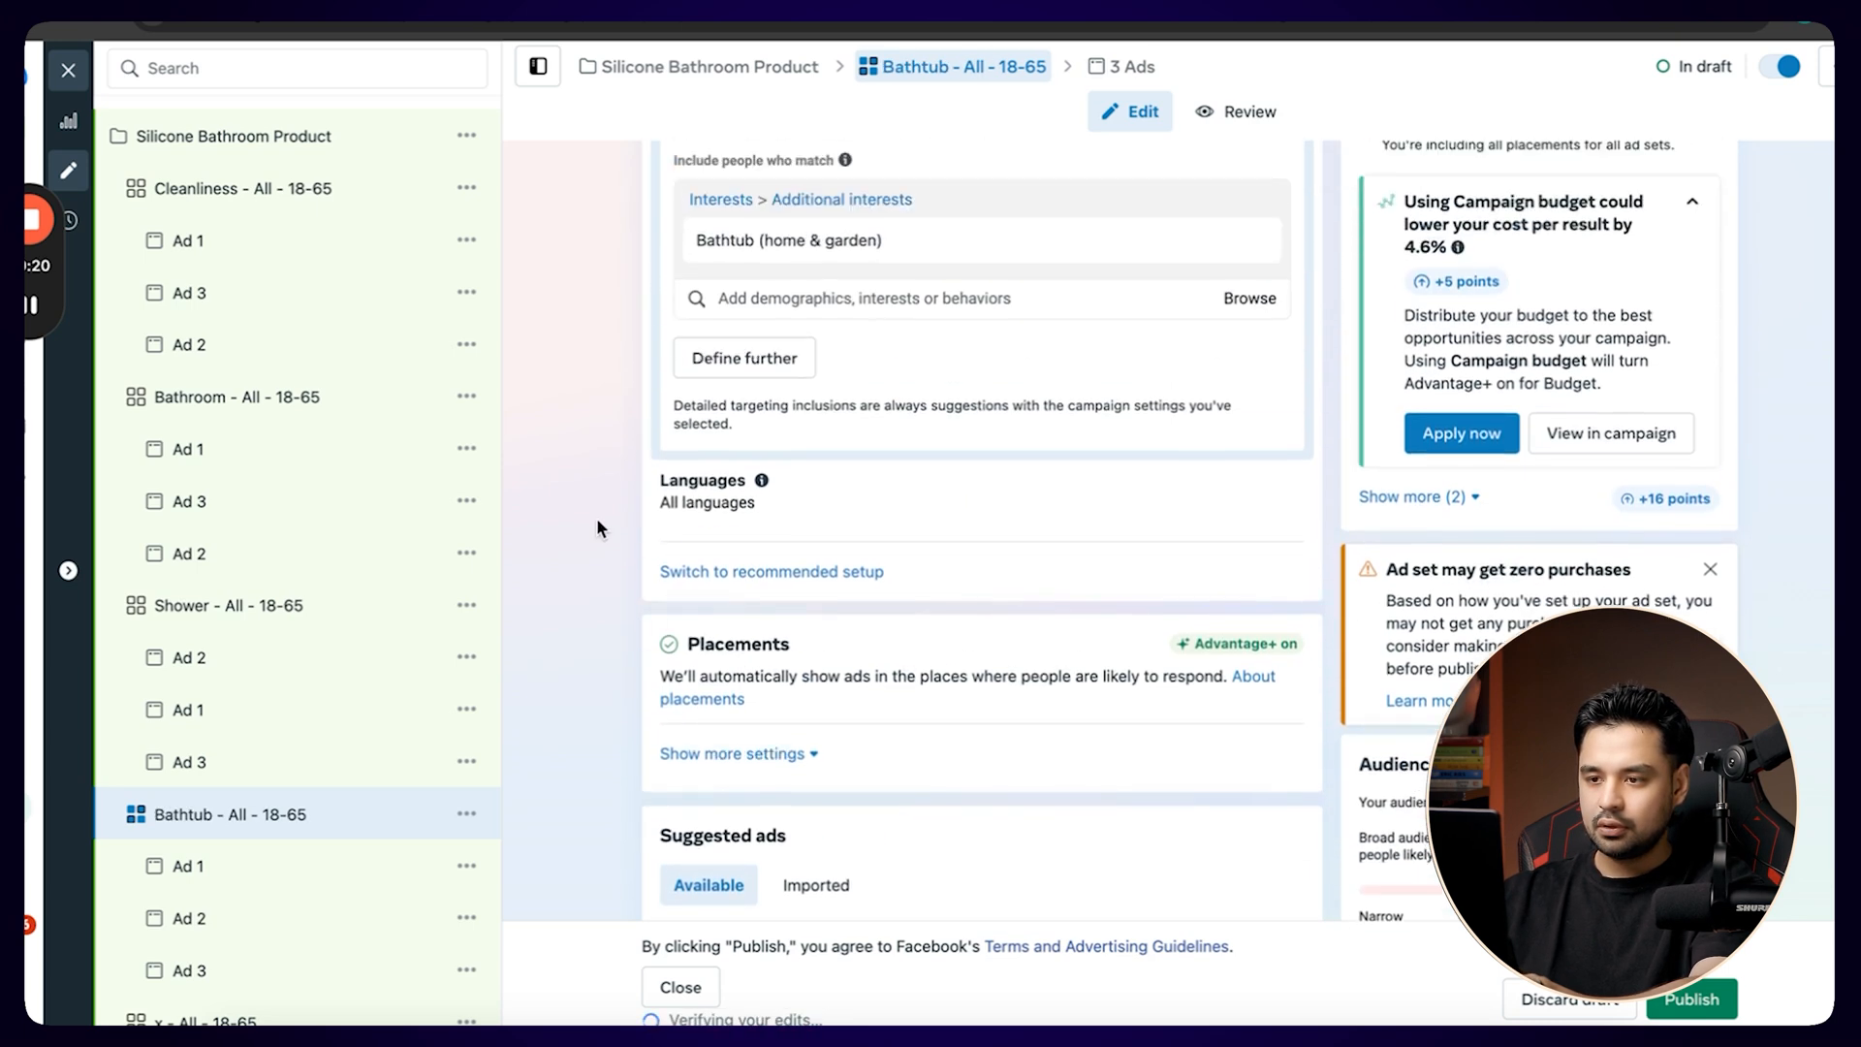
{"action": "scroll", "coordinate": [597, 522], "scroll_direction": "up", "scroll_amount": 1}
{"action": "left_click", "coordinate": [910, 363]}
{"action": "mouse_move", "coordinate": [877, 446]}
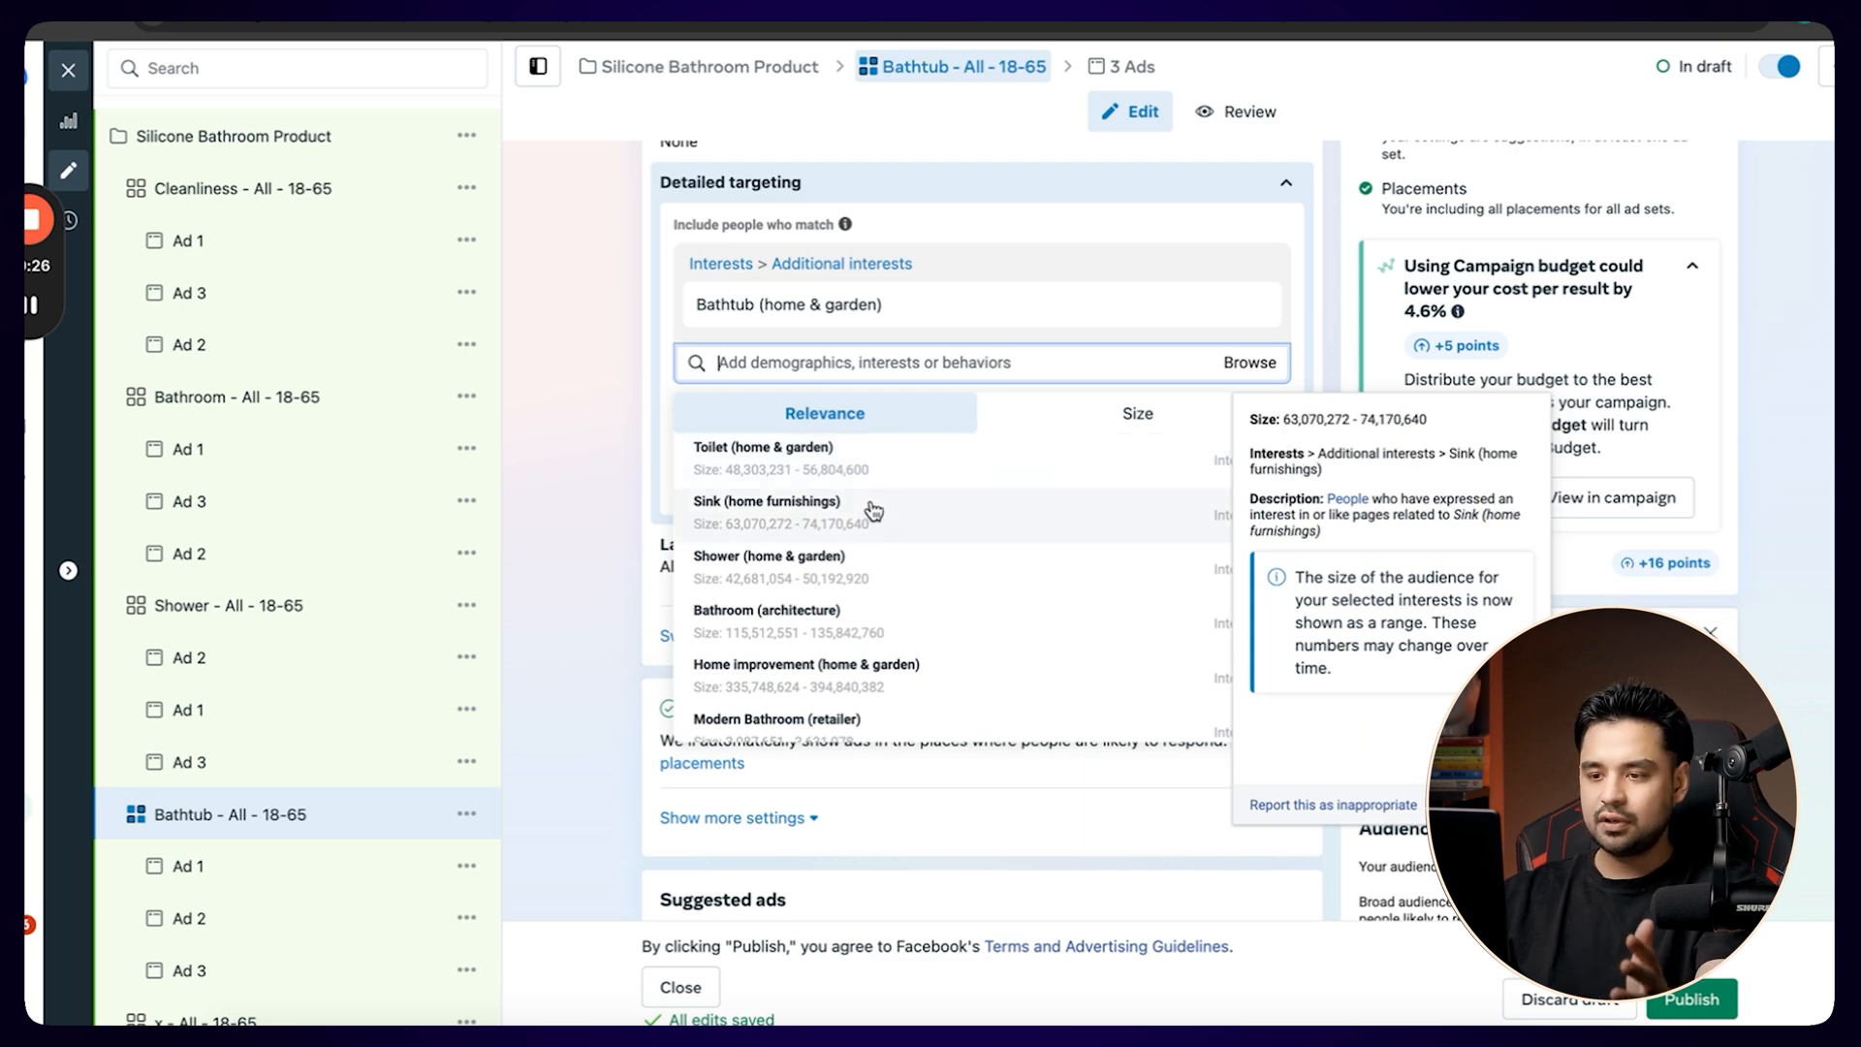
{"action": "scroll", "coordinate": [874, 511], "scroll_direction": "down", "scroll_amount": 1}
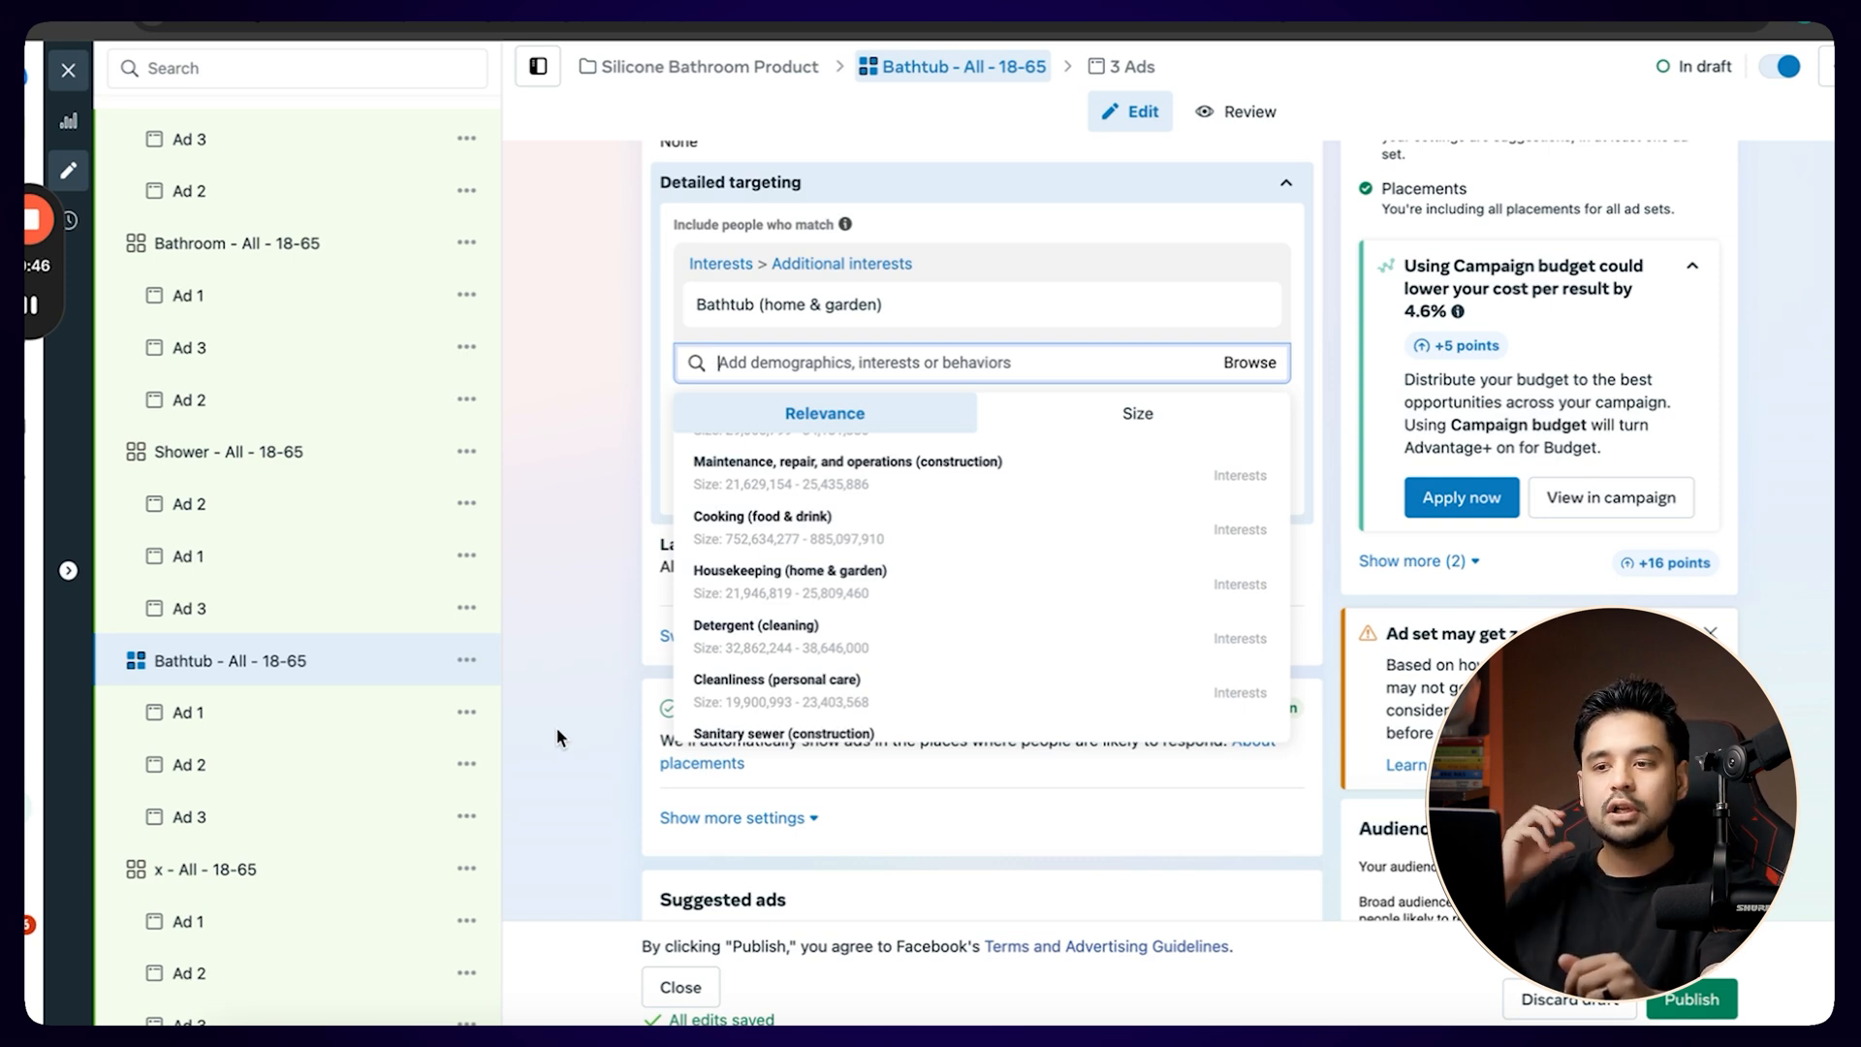
{"action": "scroll", "coordinate": [345, 707], "scroll_direction": "down", "scroll_amount": 1}
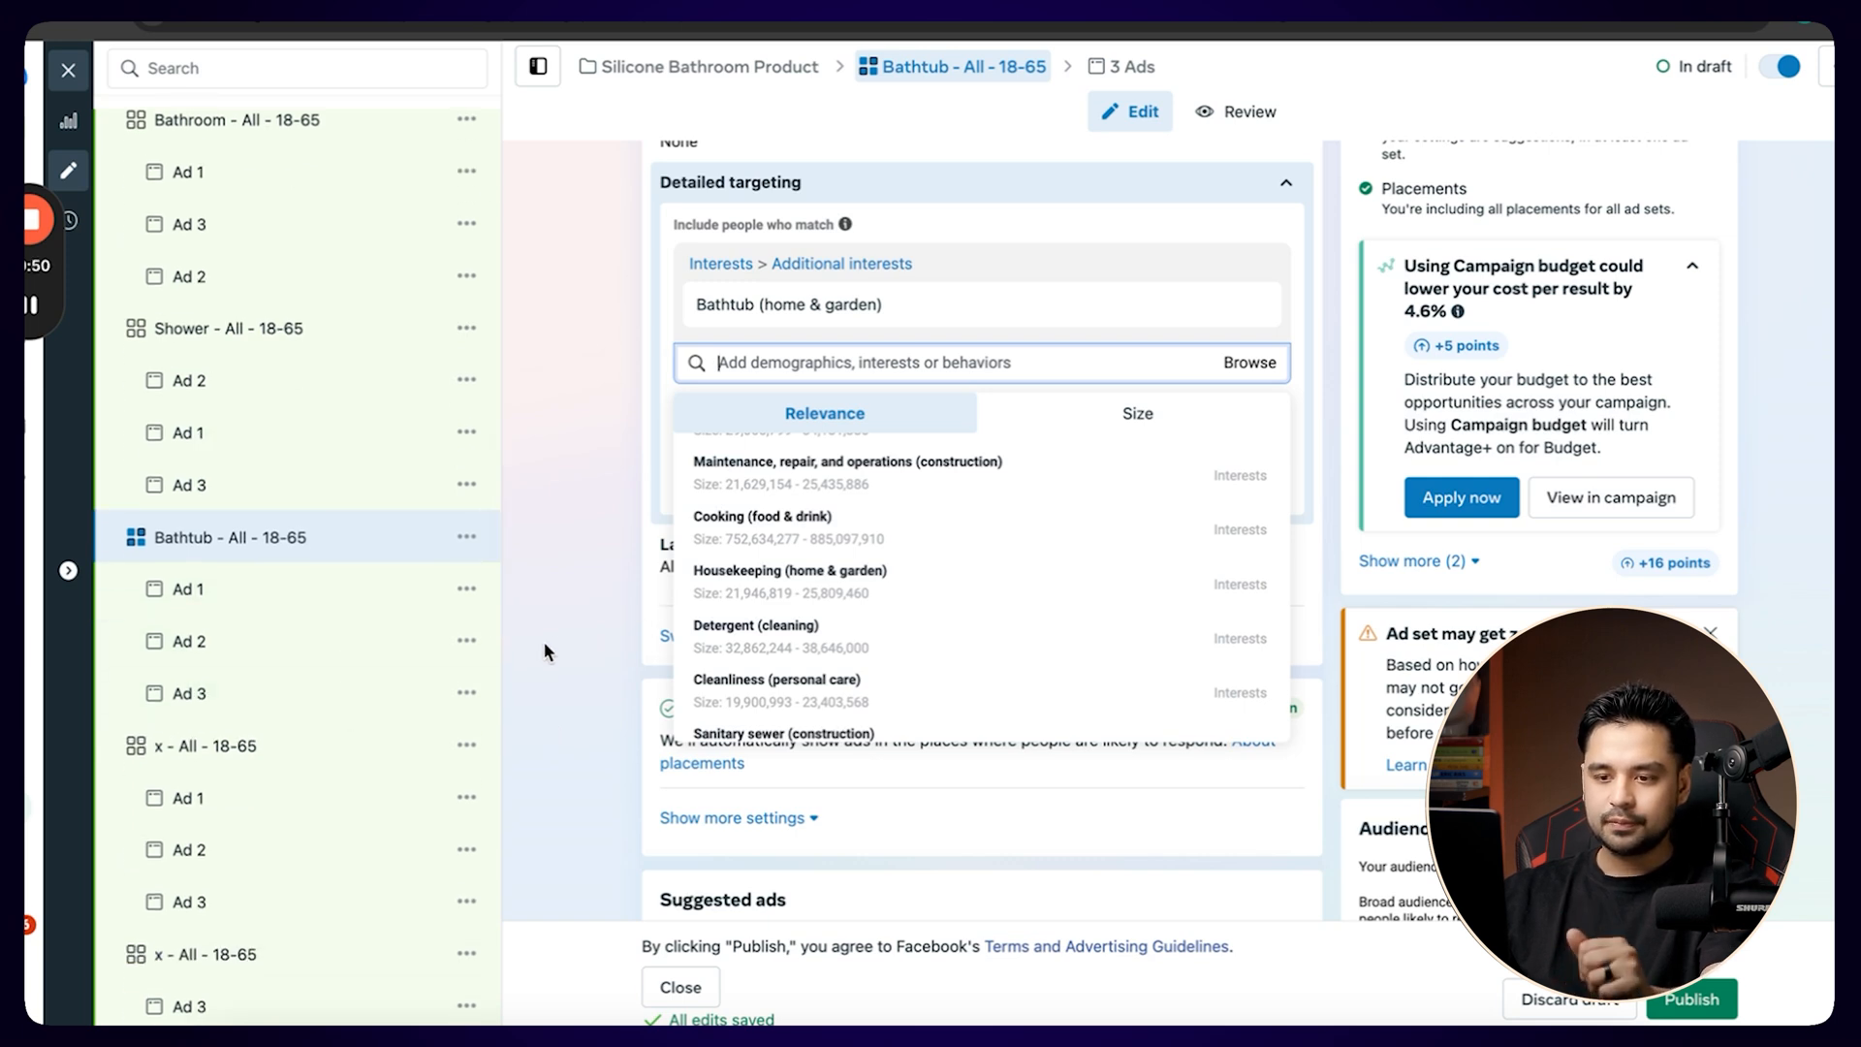
{"action": "scroll", "coordinate": [345, 694], "scroll_direction": "down", "scroll_amount": 3}
Close the ad set editor without publishing and open all ten ad sets for bulk name editing.
{"action": "left_click", "coordinate": [71, 69]}
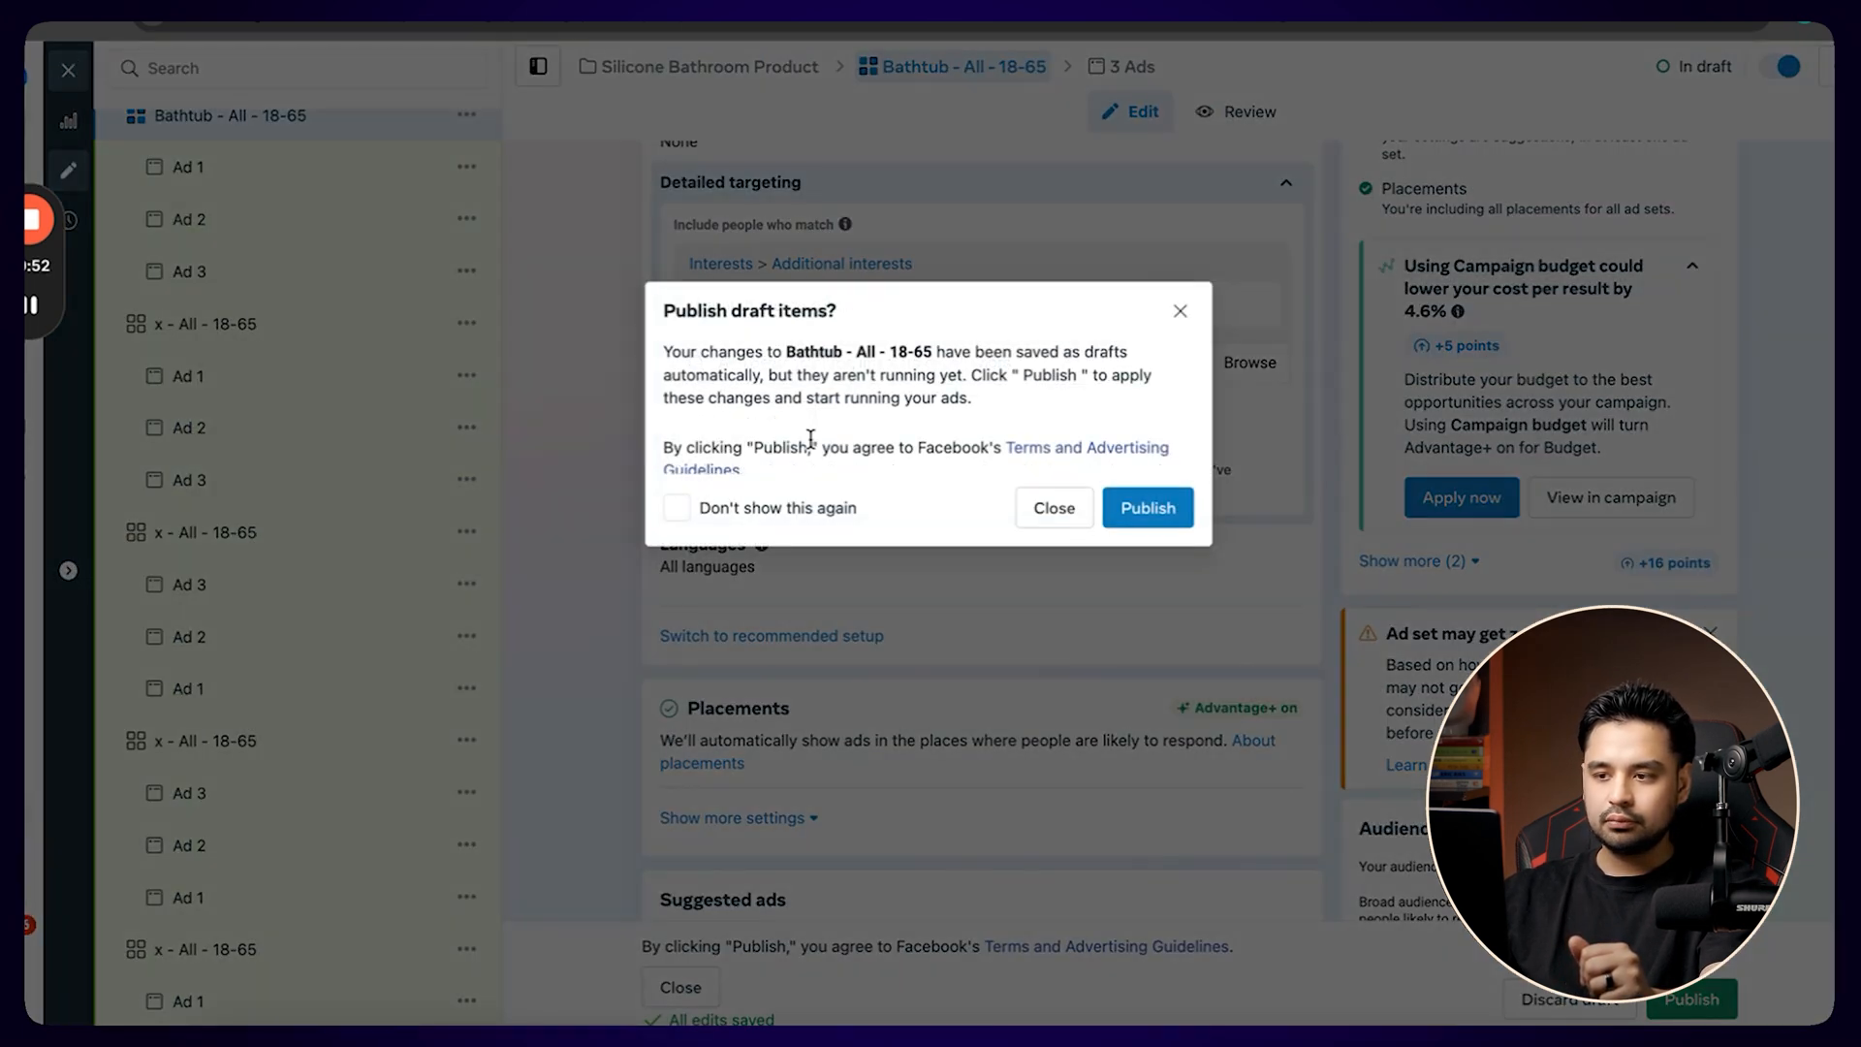
{"action": "left_click", "coordinate": [1064, 512]}
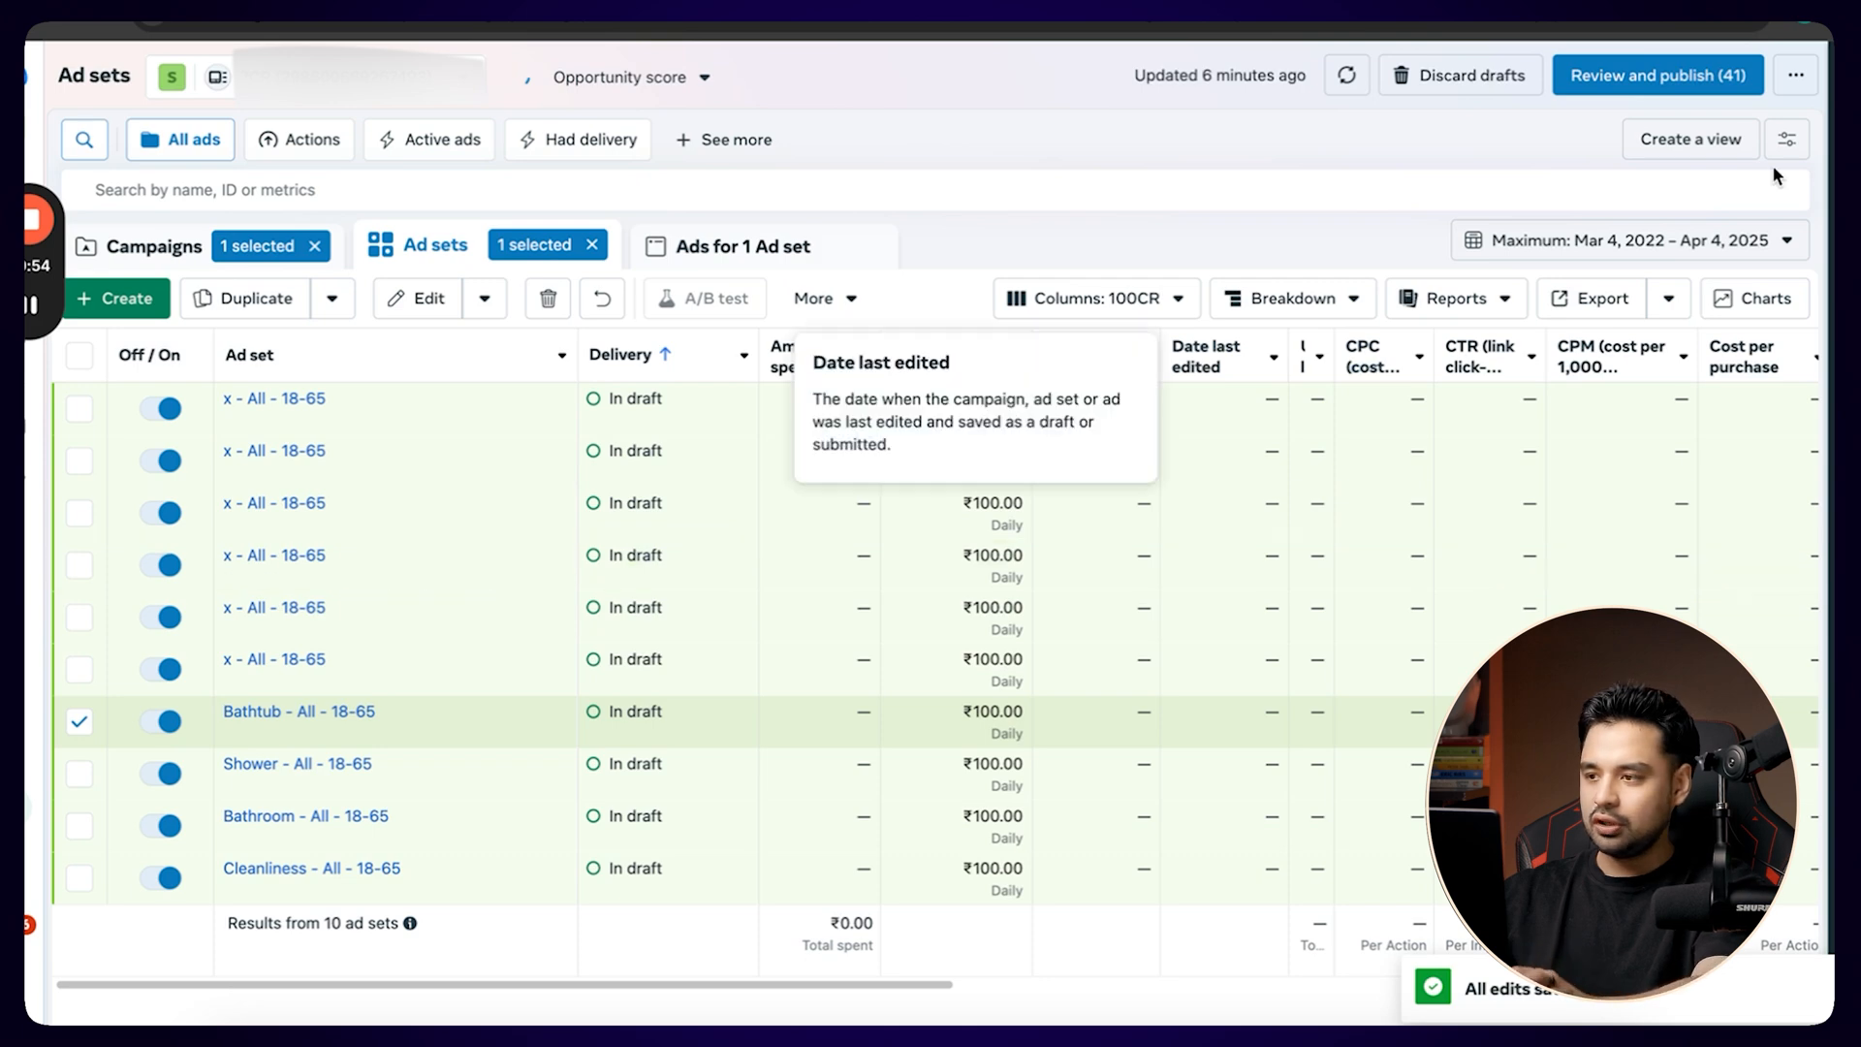
{"action": "left_click", "coordinate": [78, 357]}
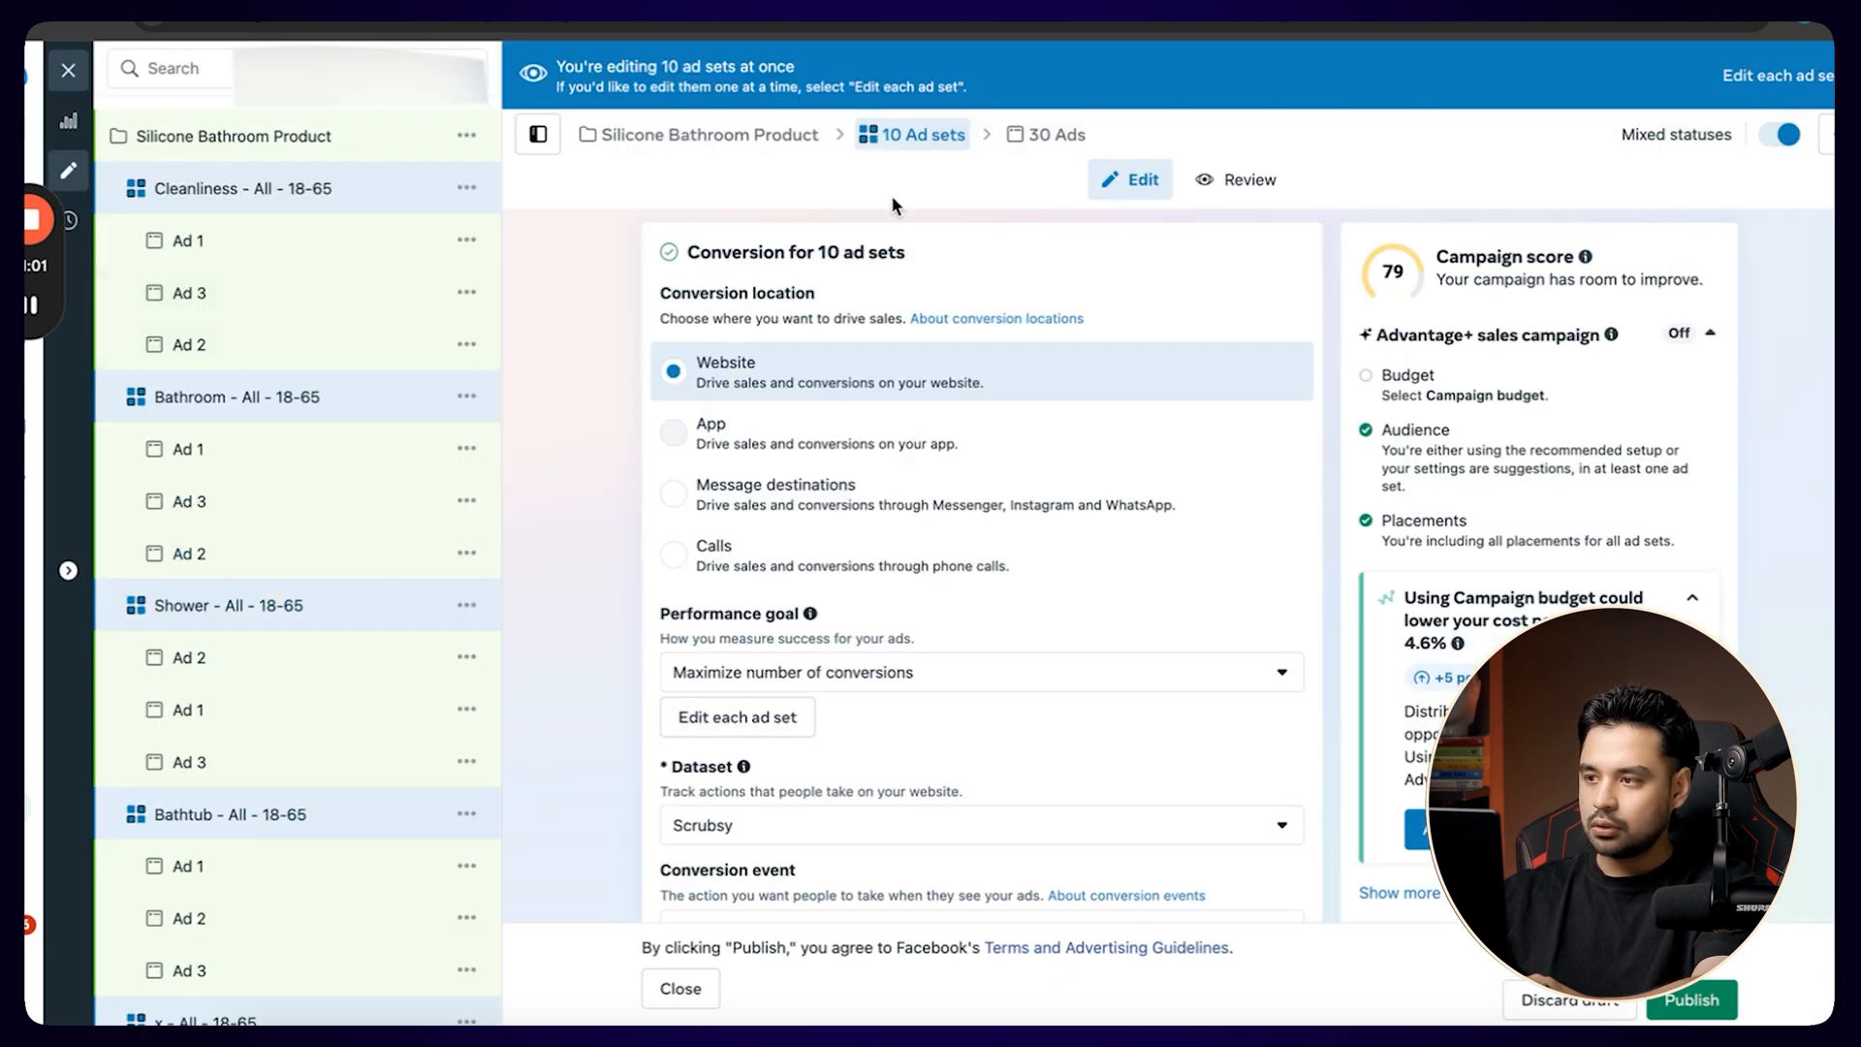
{"action": "left_click", "coordinate": [1758, 72]}
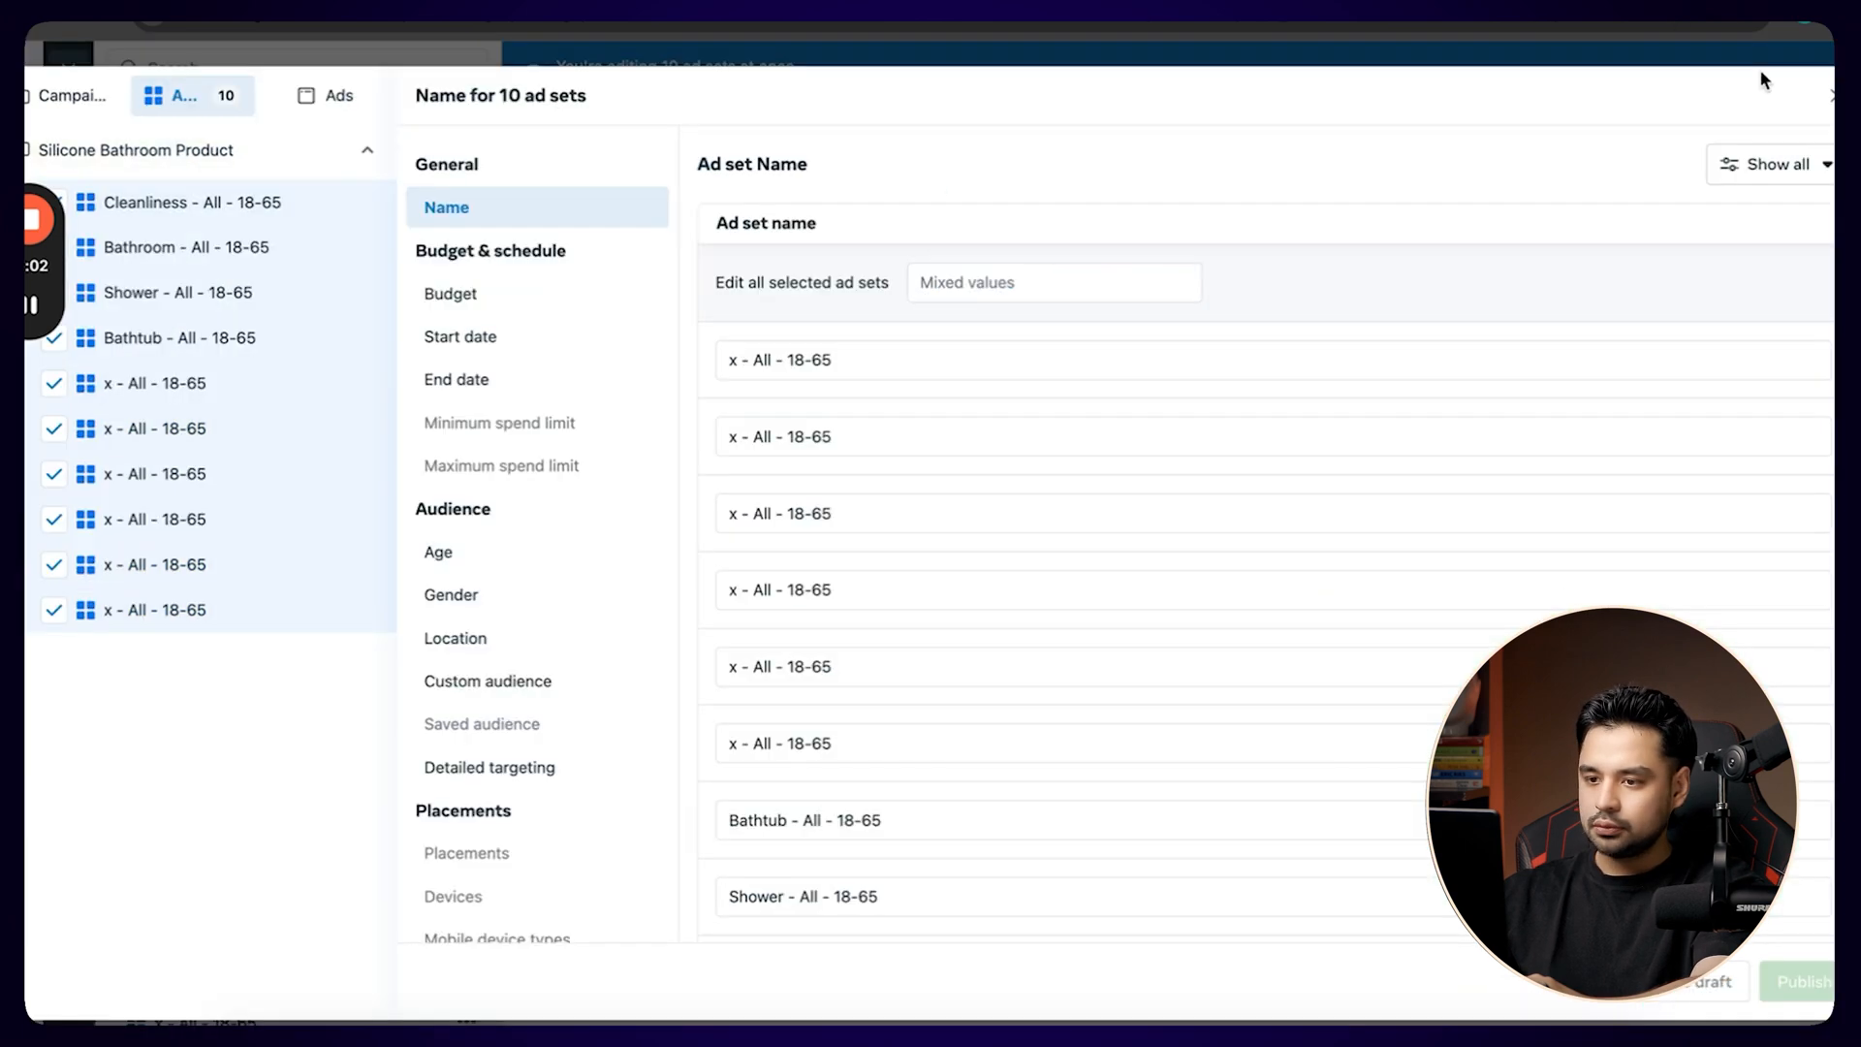
{"action": "scroll", "coordinate": [911, 752], "scroll_direction": "down", "scroll_amount": 2}
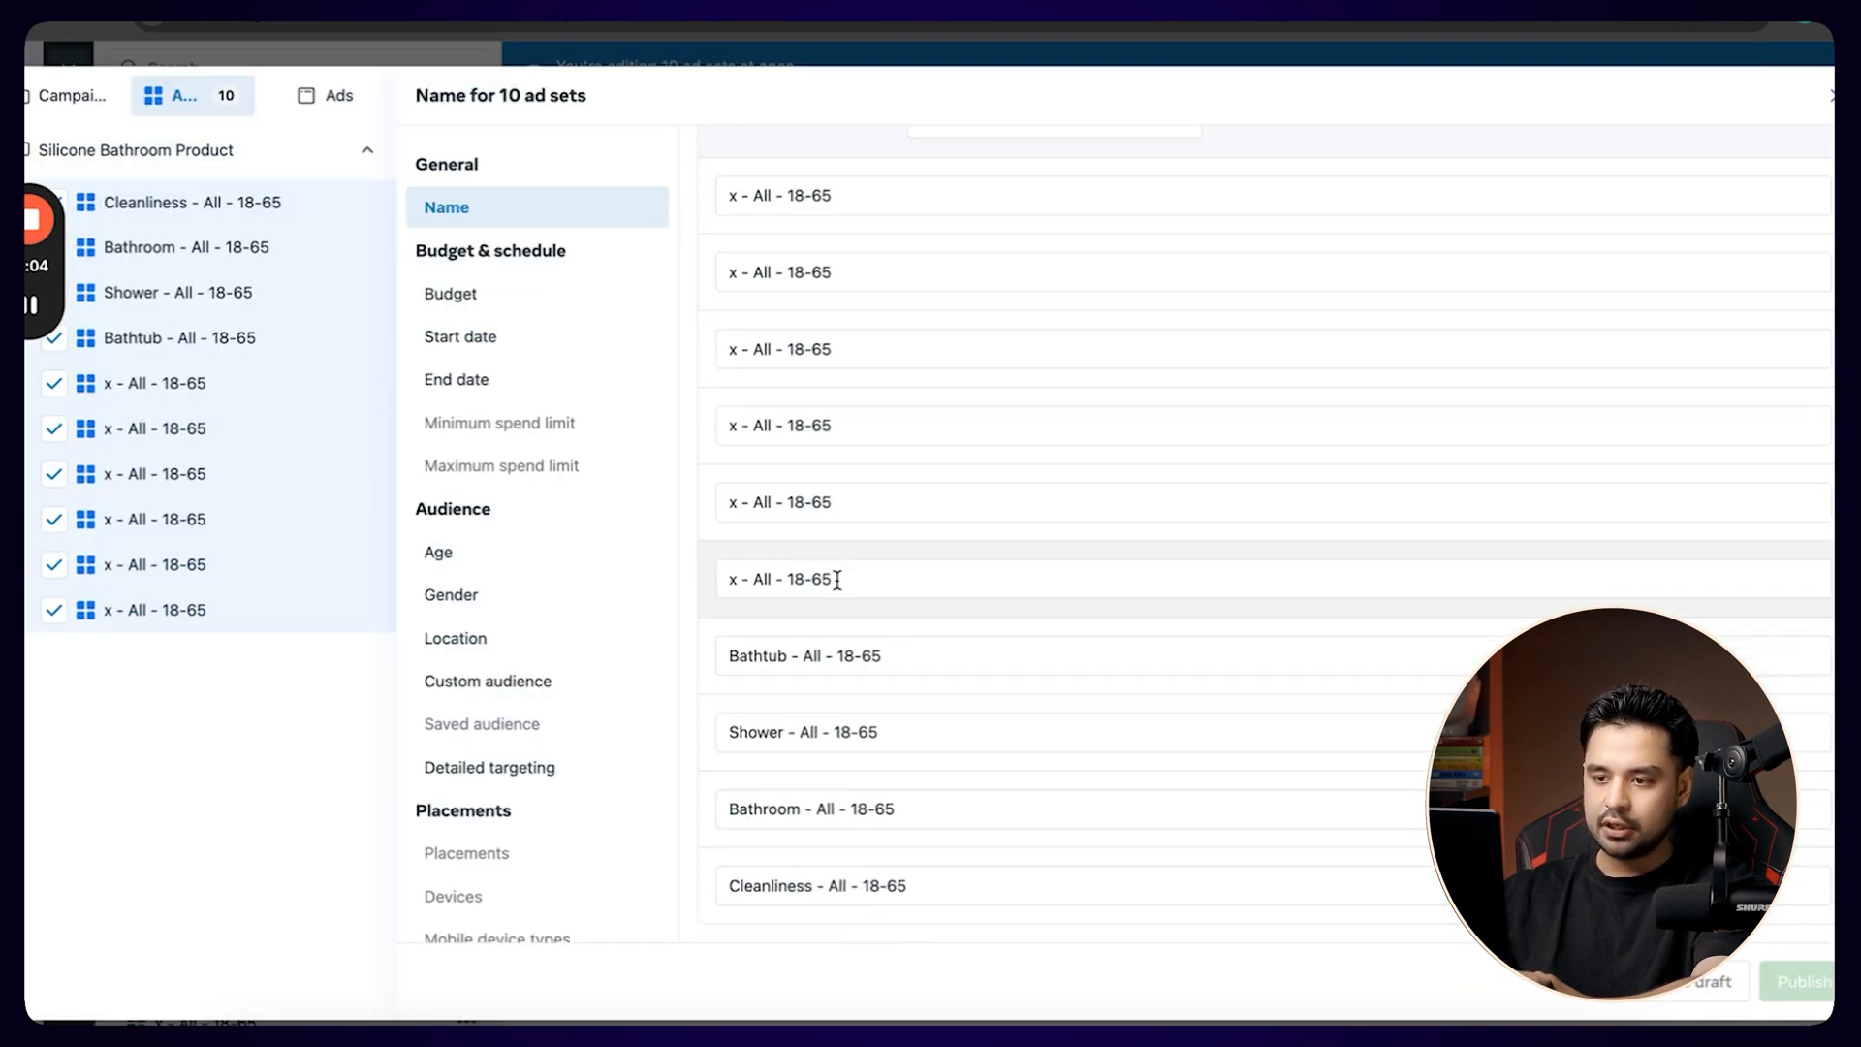
Replace the x placeholder with Interest in the six remaining ad set names, making each one Interest - All - 18-65.
{"action": "double_click", "coordinate": [736, 578]}
{"action": "type", "text": "Interest"}
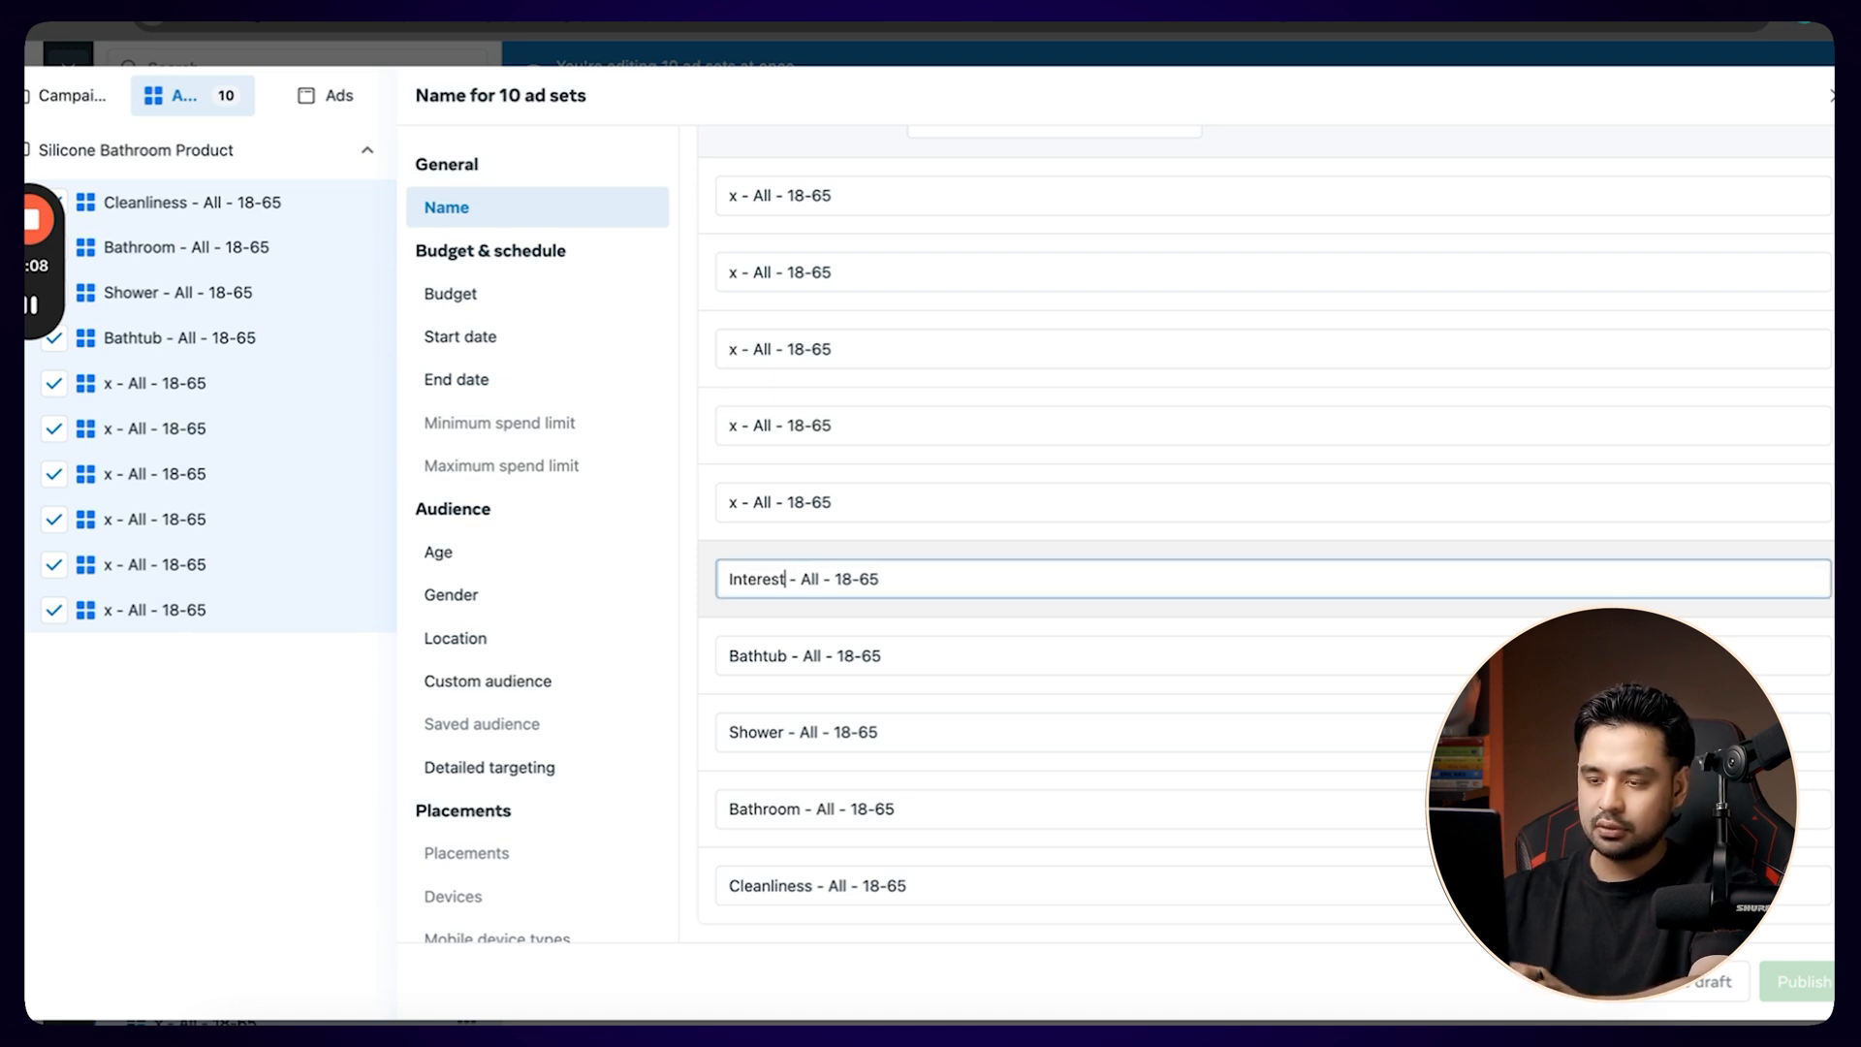
{"action": "double_click", "coordinate": [737, 579]}
{"action": "key", "text": "ctrl+c"}
{"action": "double_click", "coordinate": [733, 502]}
{"action": "key", "text": "ctrl+v"}
{"action": "double_click", "coordinate": [734, 426]}
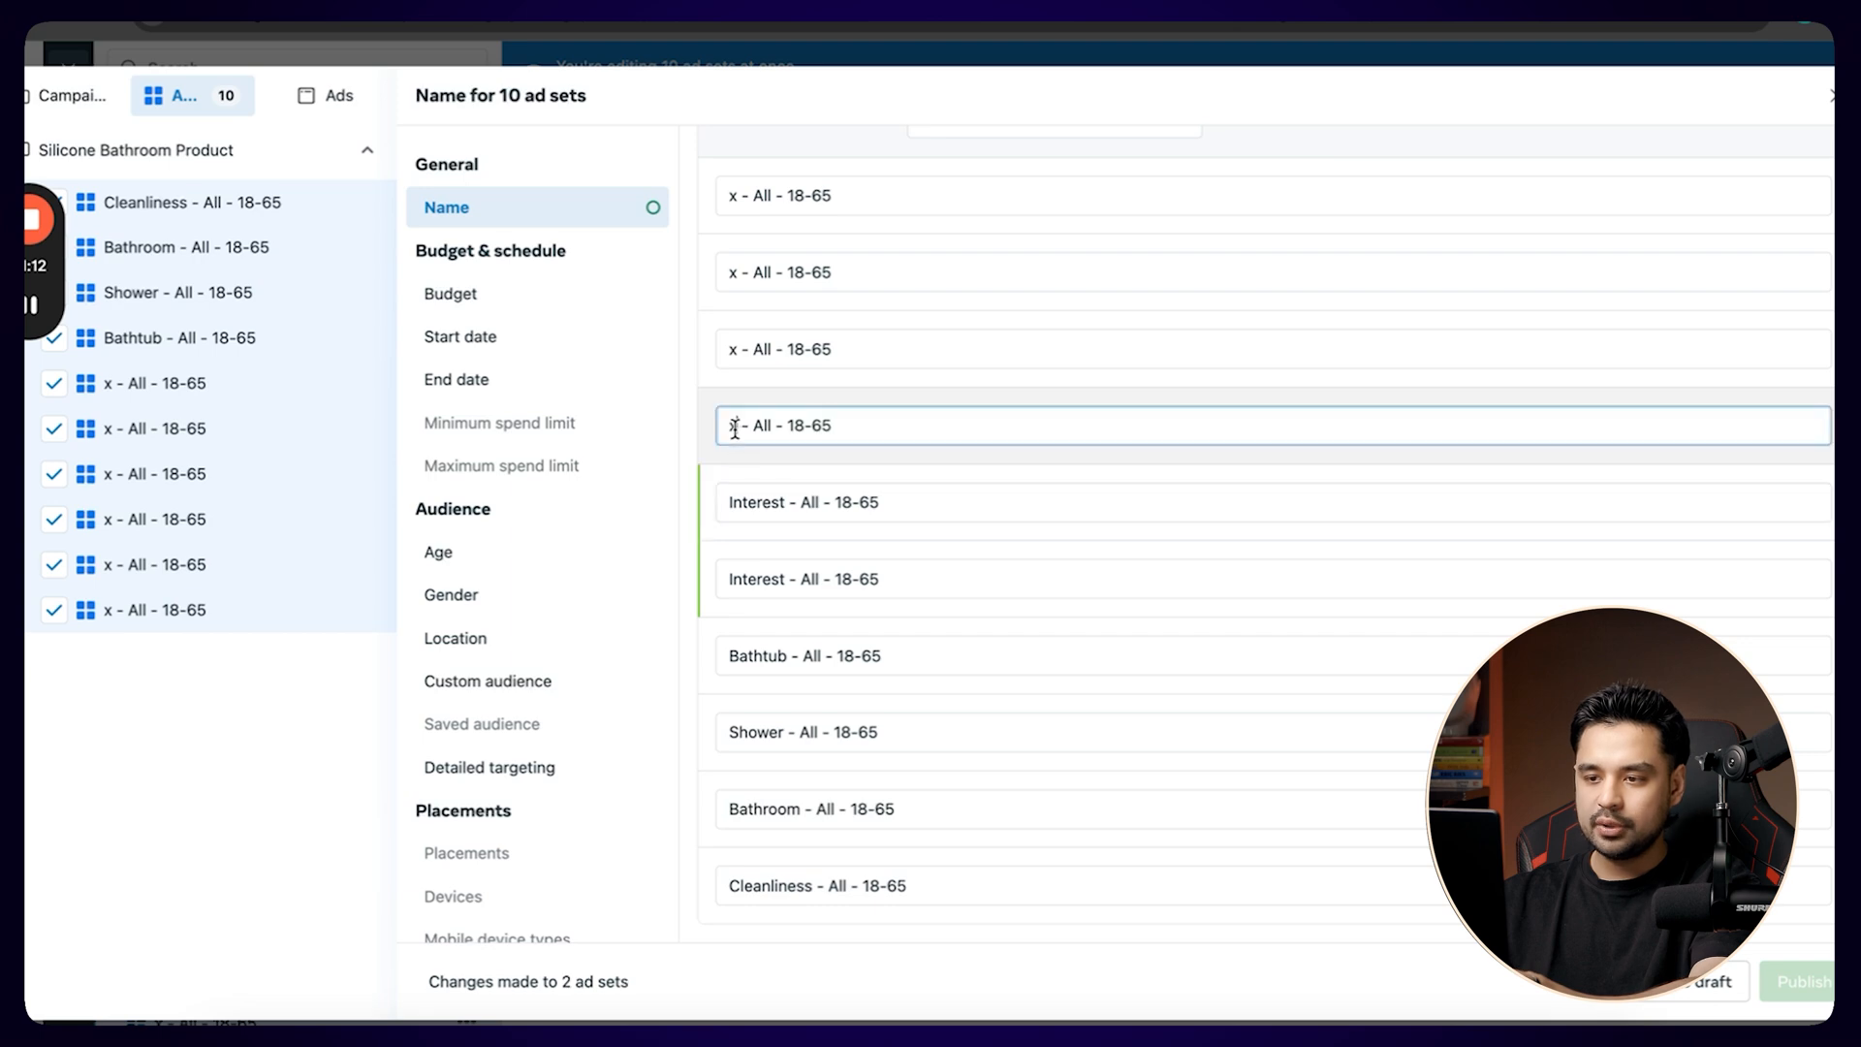
{"action": "key", "text": "ctrl+v"}
{"action": "double_click", "coordinate": [733, 349]}
{"action": "key", "text": "ctrl+v"}
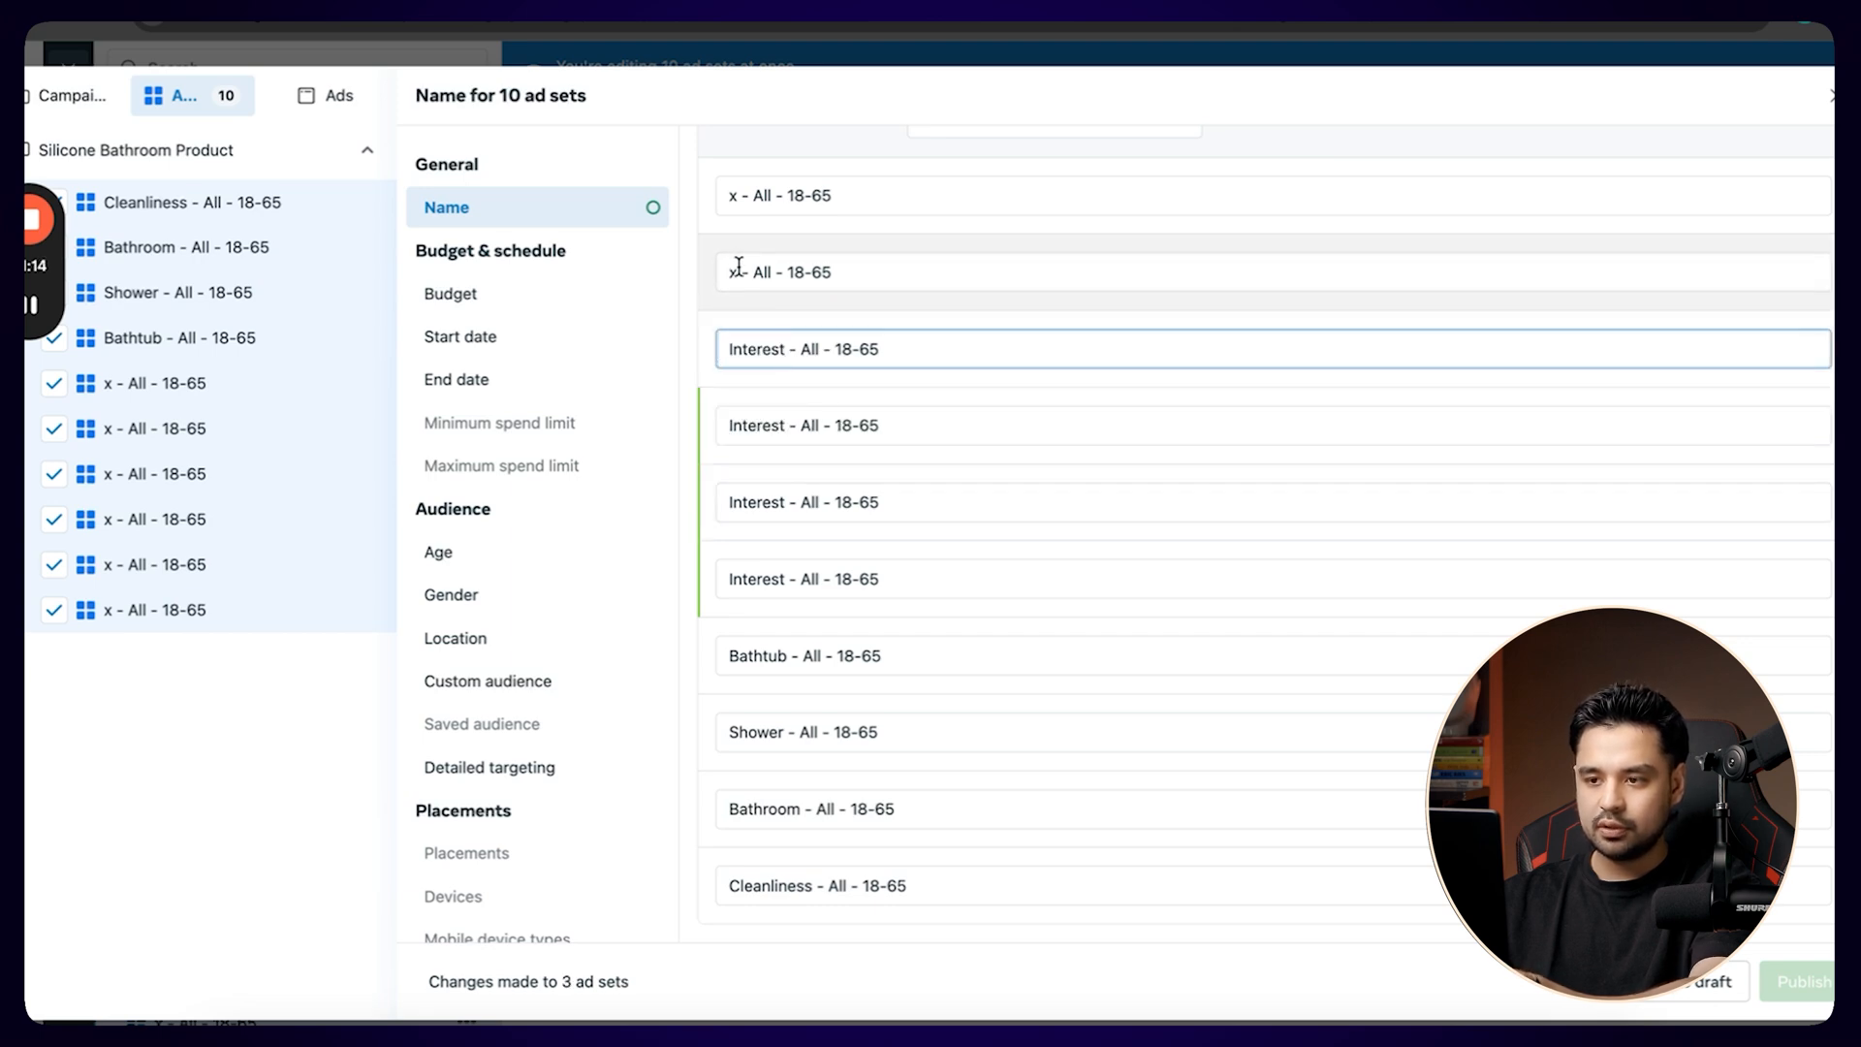
{"action": "double_click", "coordinate": [733, 272]}
{"action": "key", "text": "ctrl+v"}
{"action": "double_click", "coordinate": [735, 195]}
{"action": "key", "text": "ctrl+v"}
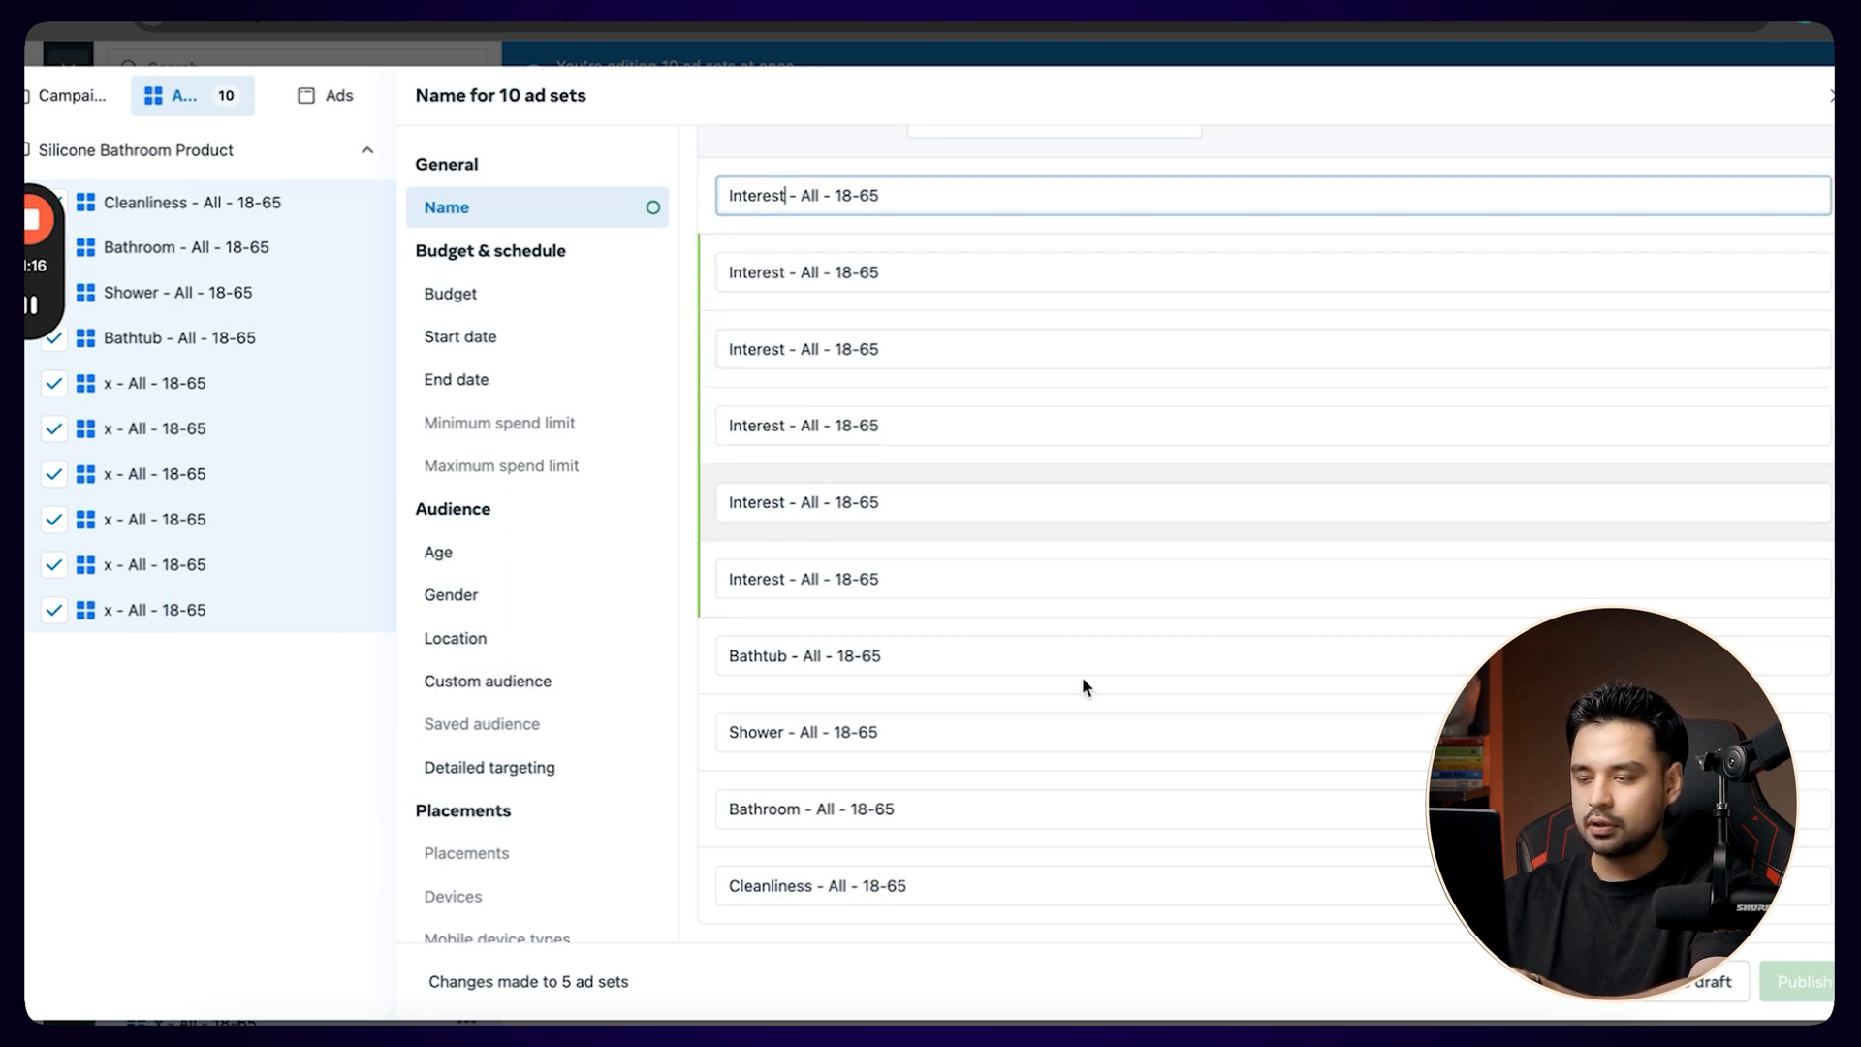
Save the bulk name changes as a draft and close the ad set editor without publishing.
{"action": "left_click", "coordinate": [1703, 981]}
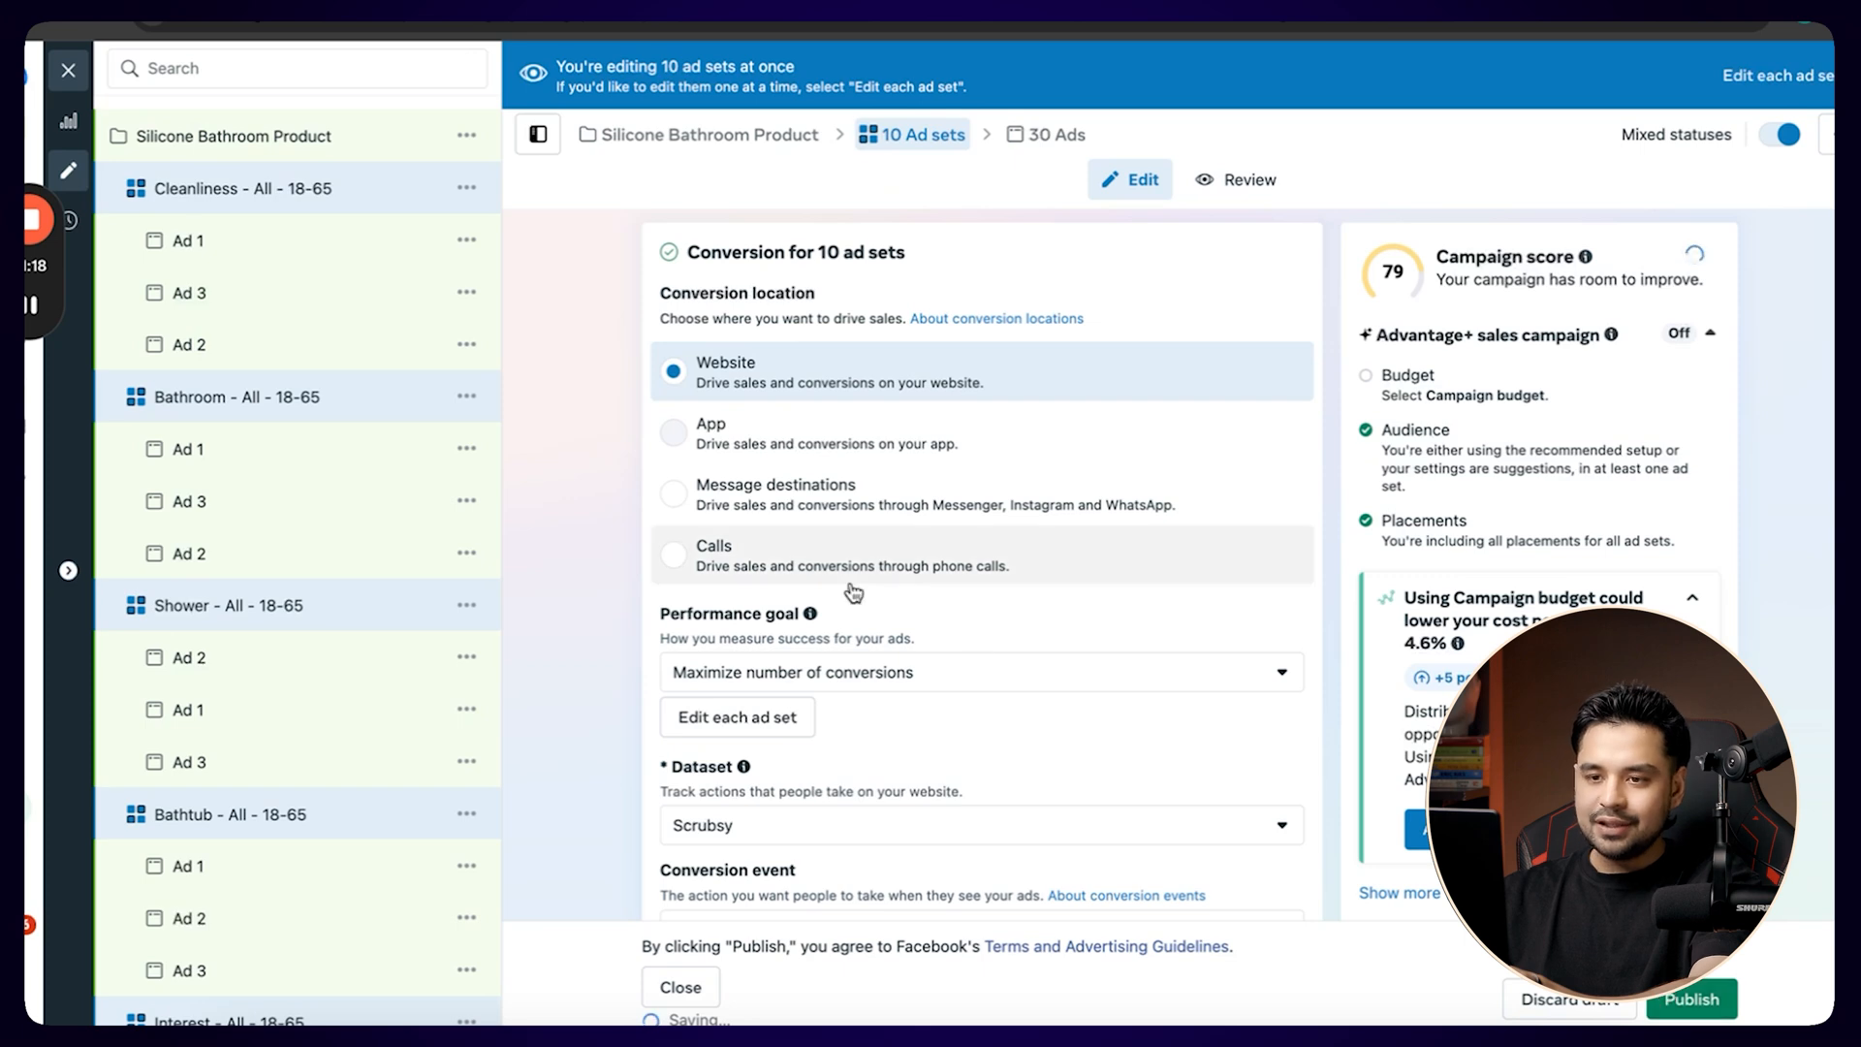
{"action": "left_click", "coordinate": [71, 83]}
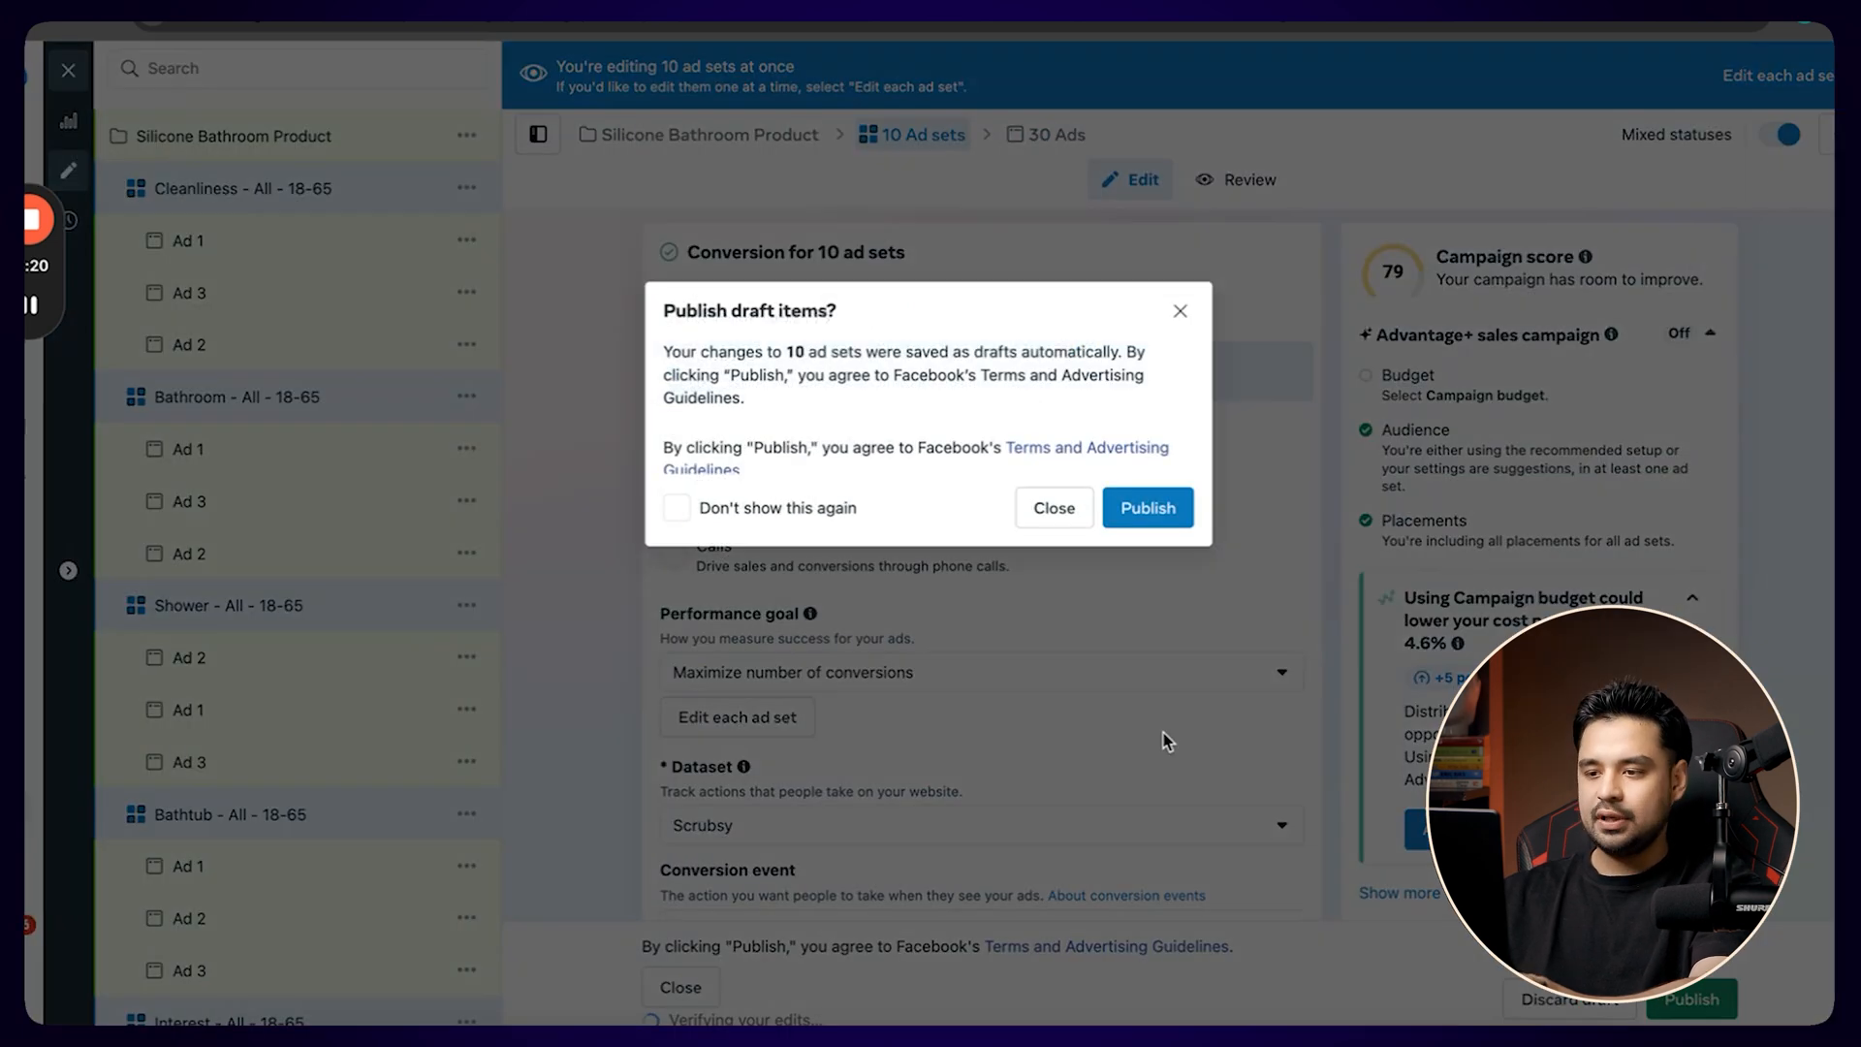
{"action": "left_click", "coordinate": [1039, 506]}
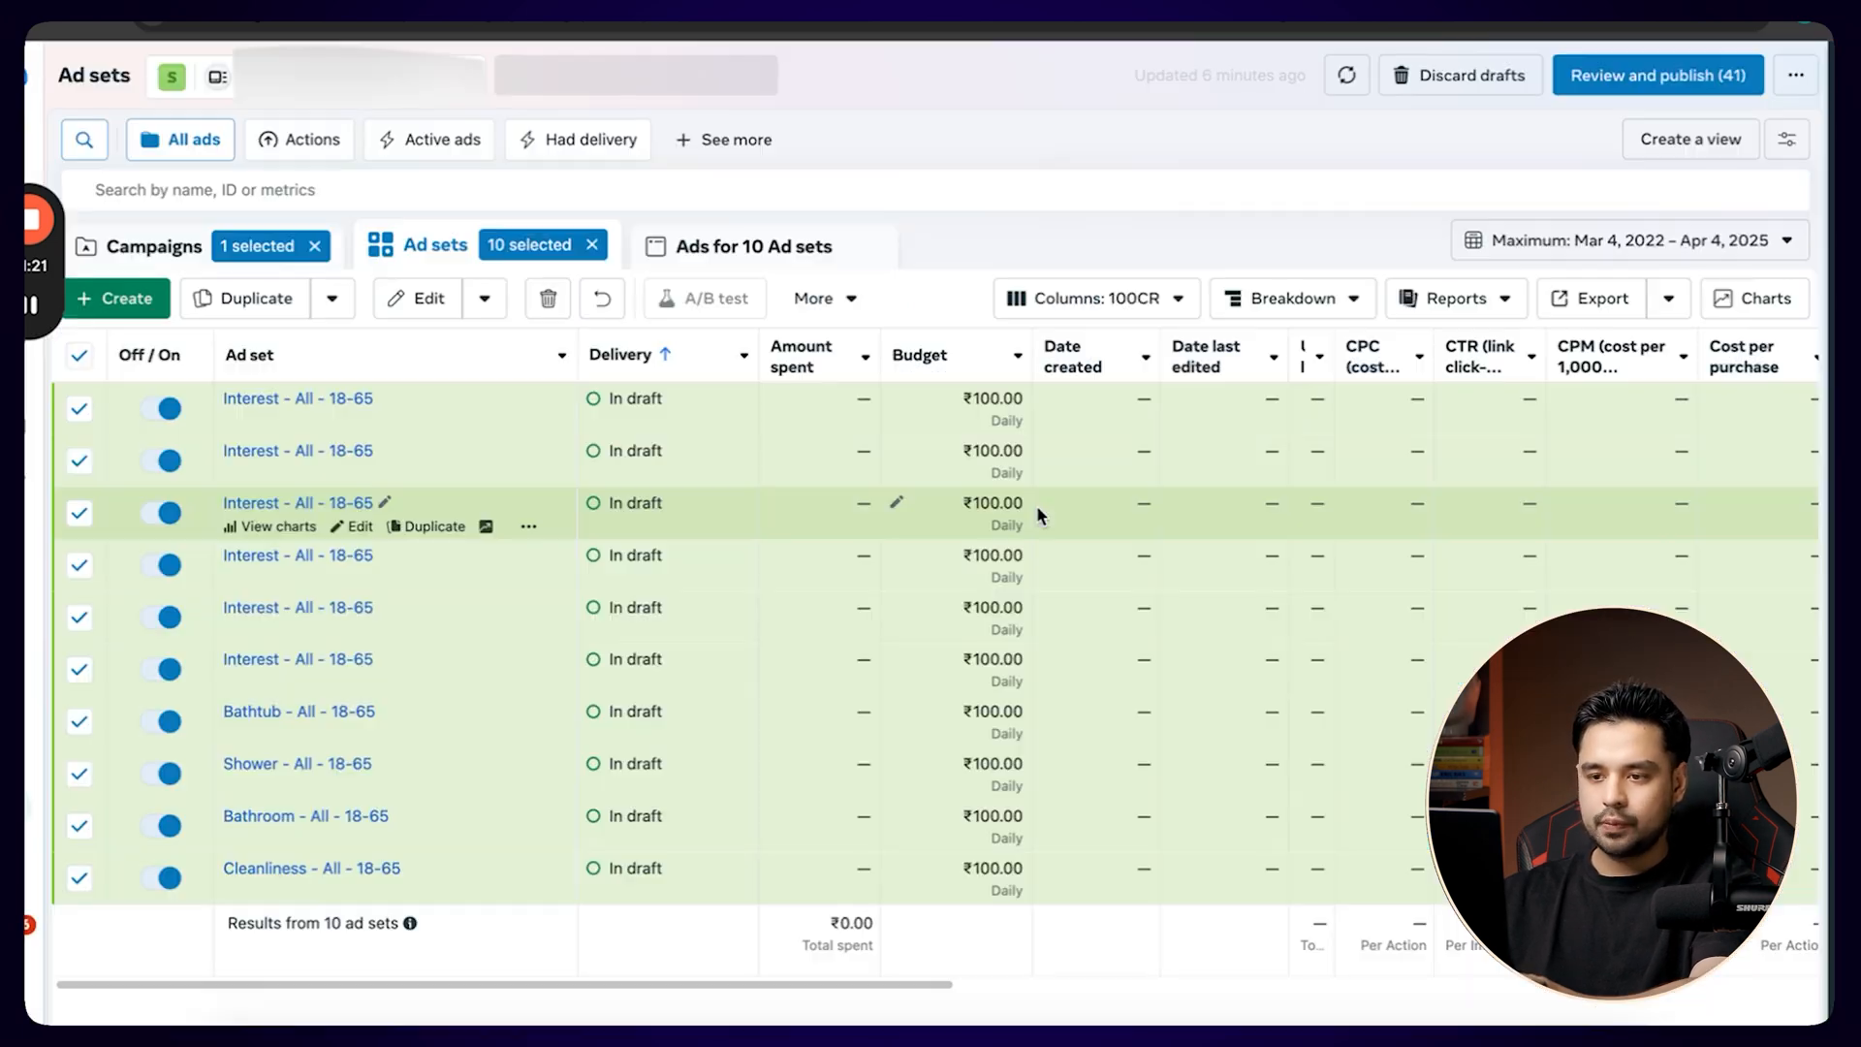
View the draft at campaign level, return to its ad sets and leave only the first Interest - All - 18-65 ad set selected.
{"action": "left_click", "coordinate": [131, 247]}
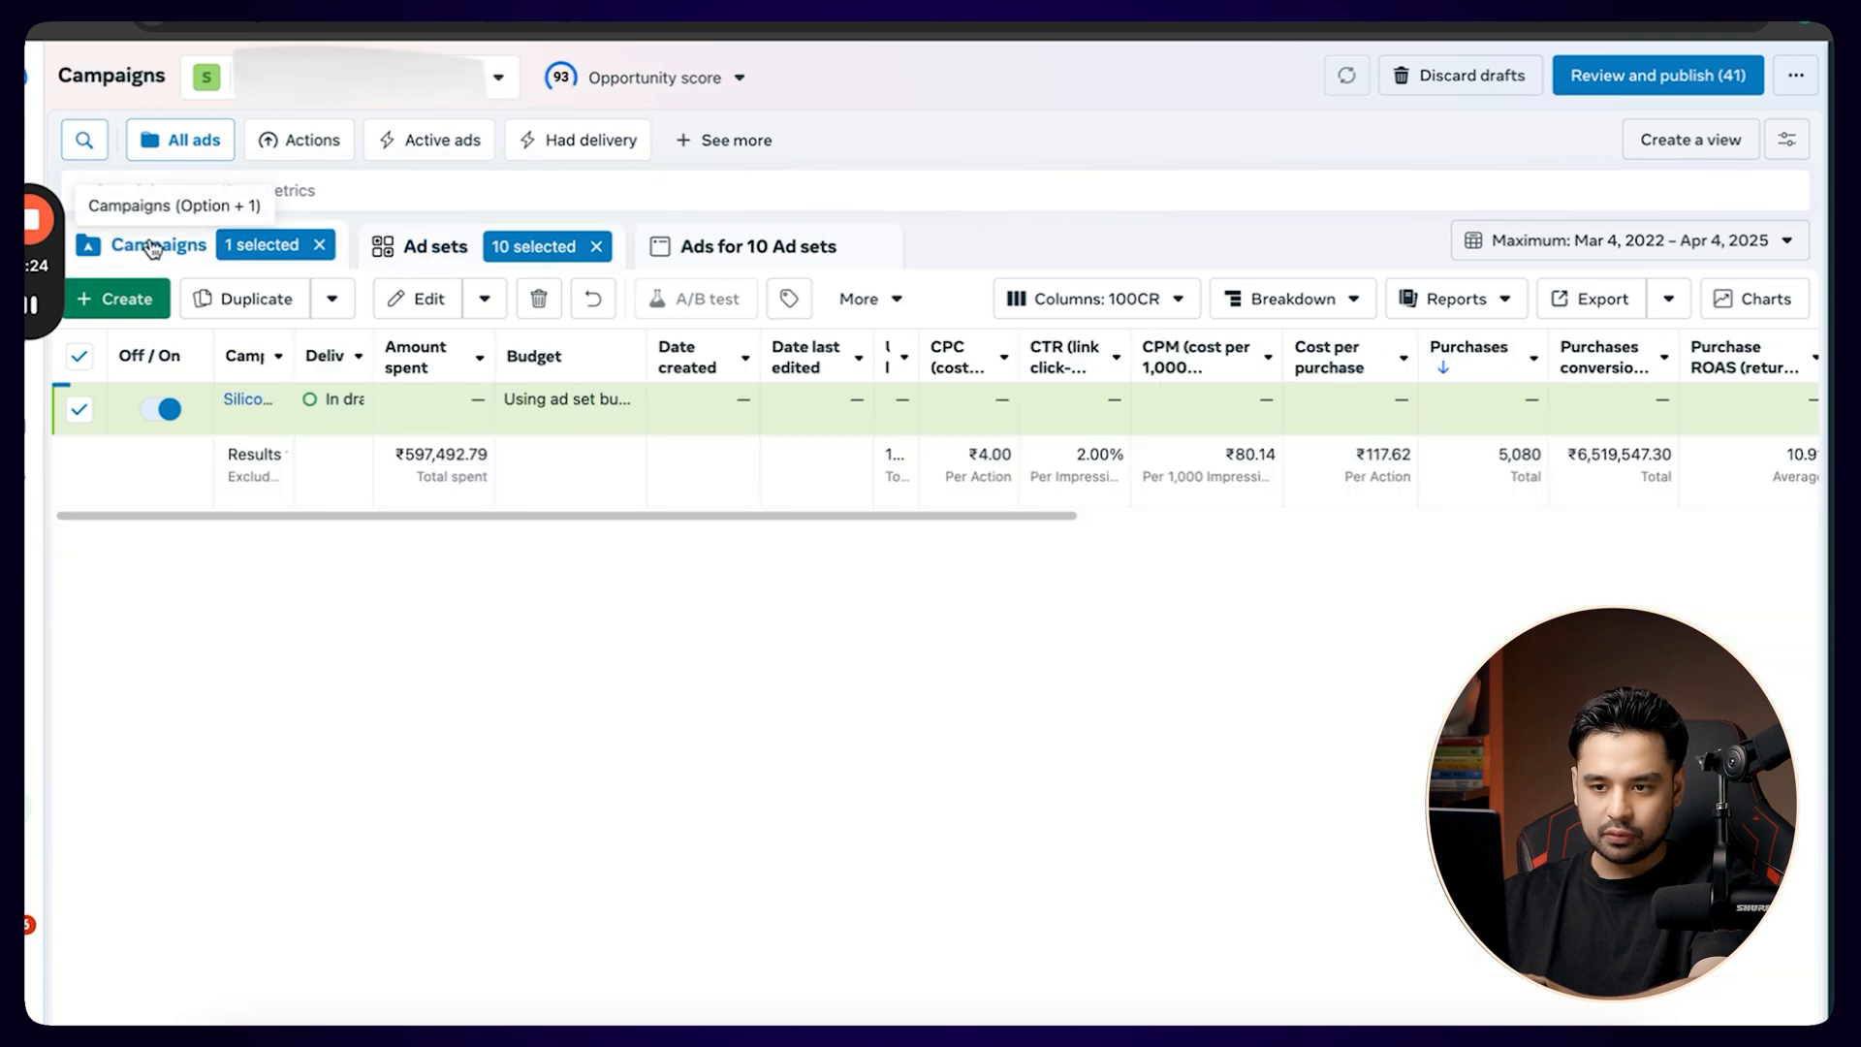
{"action": "left_click", "coordinate": [404, 260]}
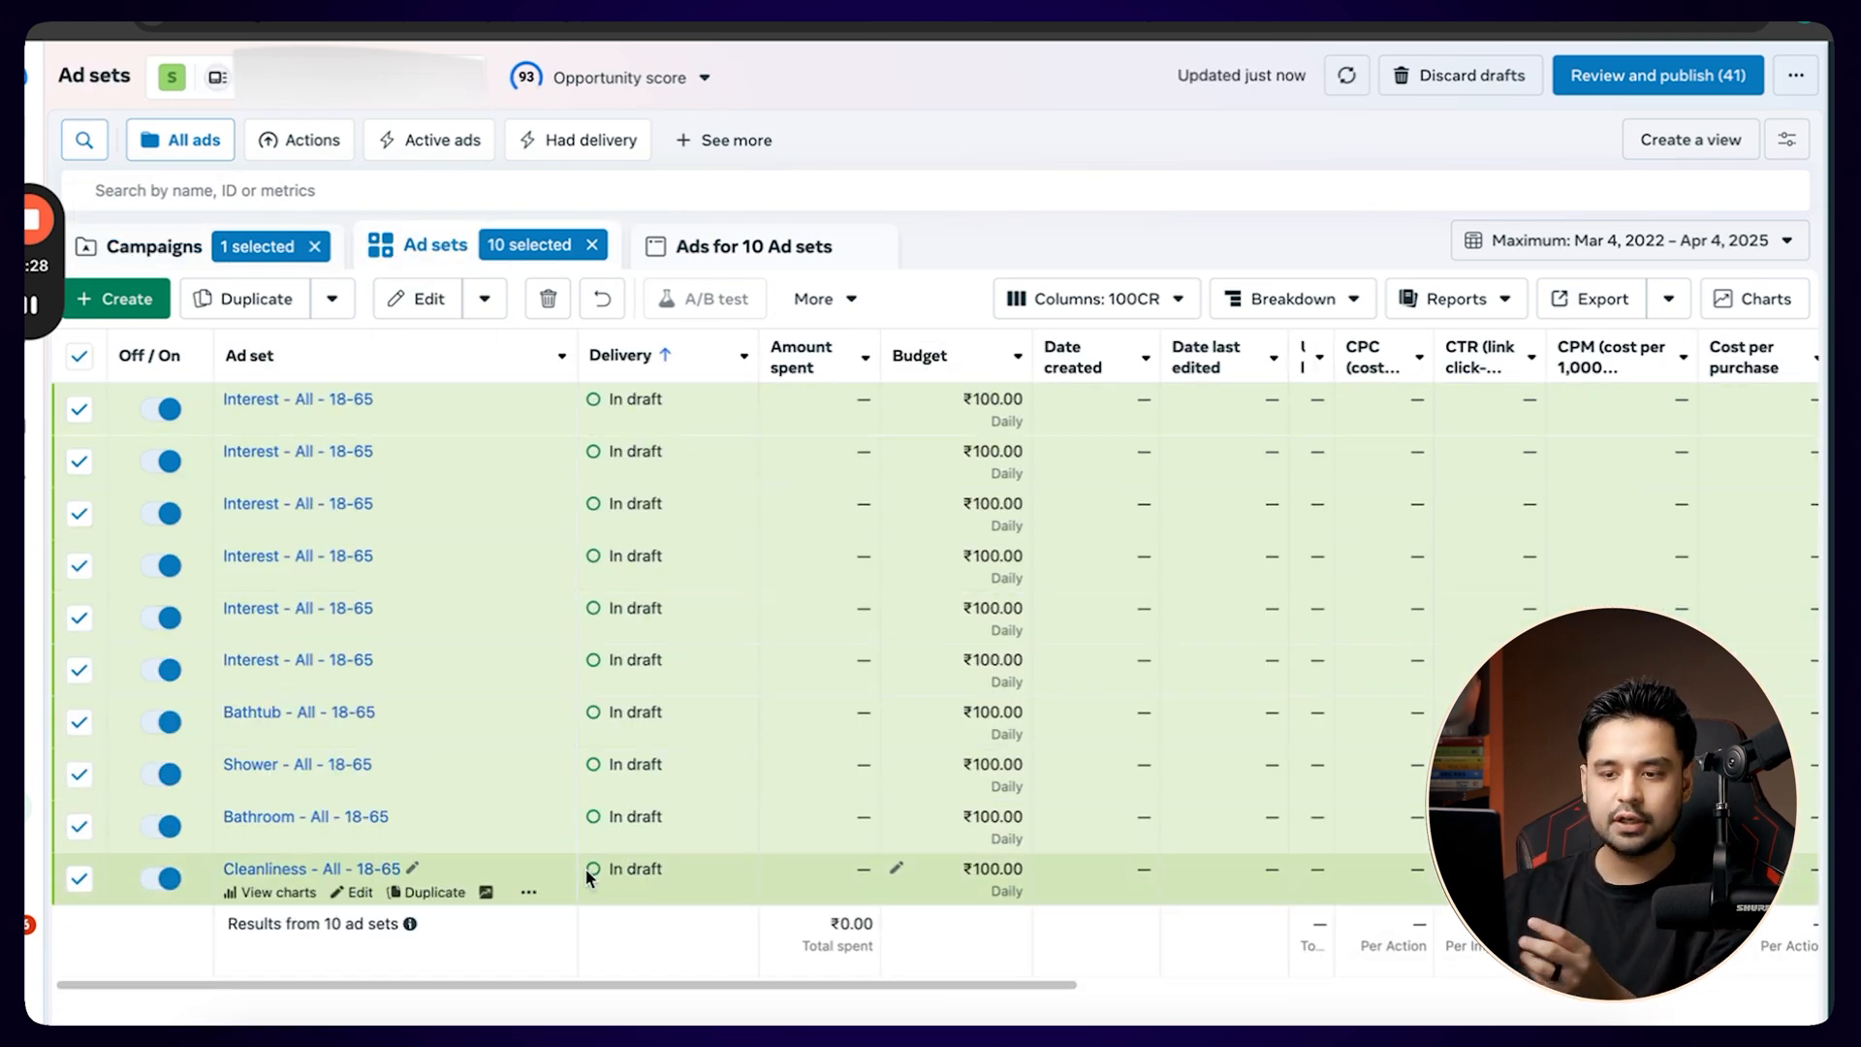
{"action": "left_click", "coordinate": [80, 361]}
{"action": "left_click", "coordinate": [79, 407]}
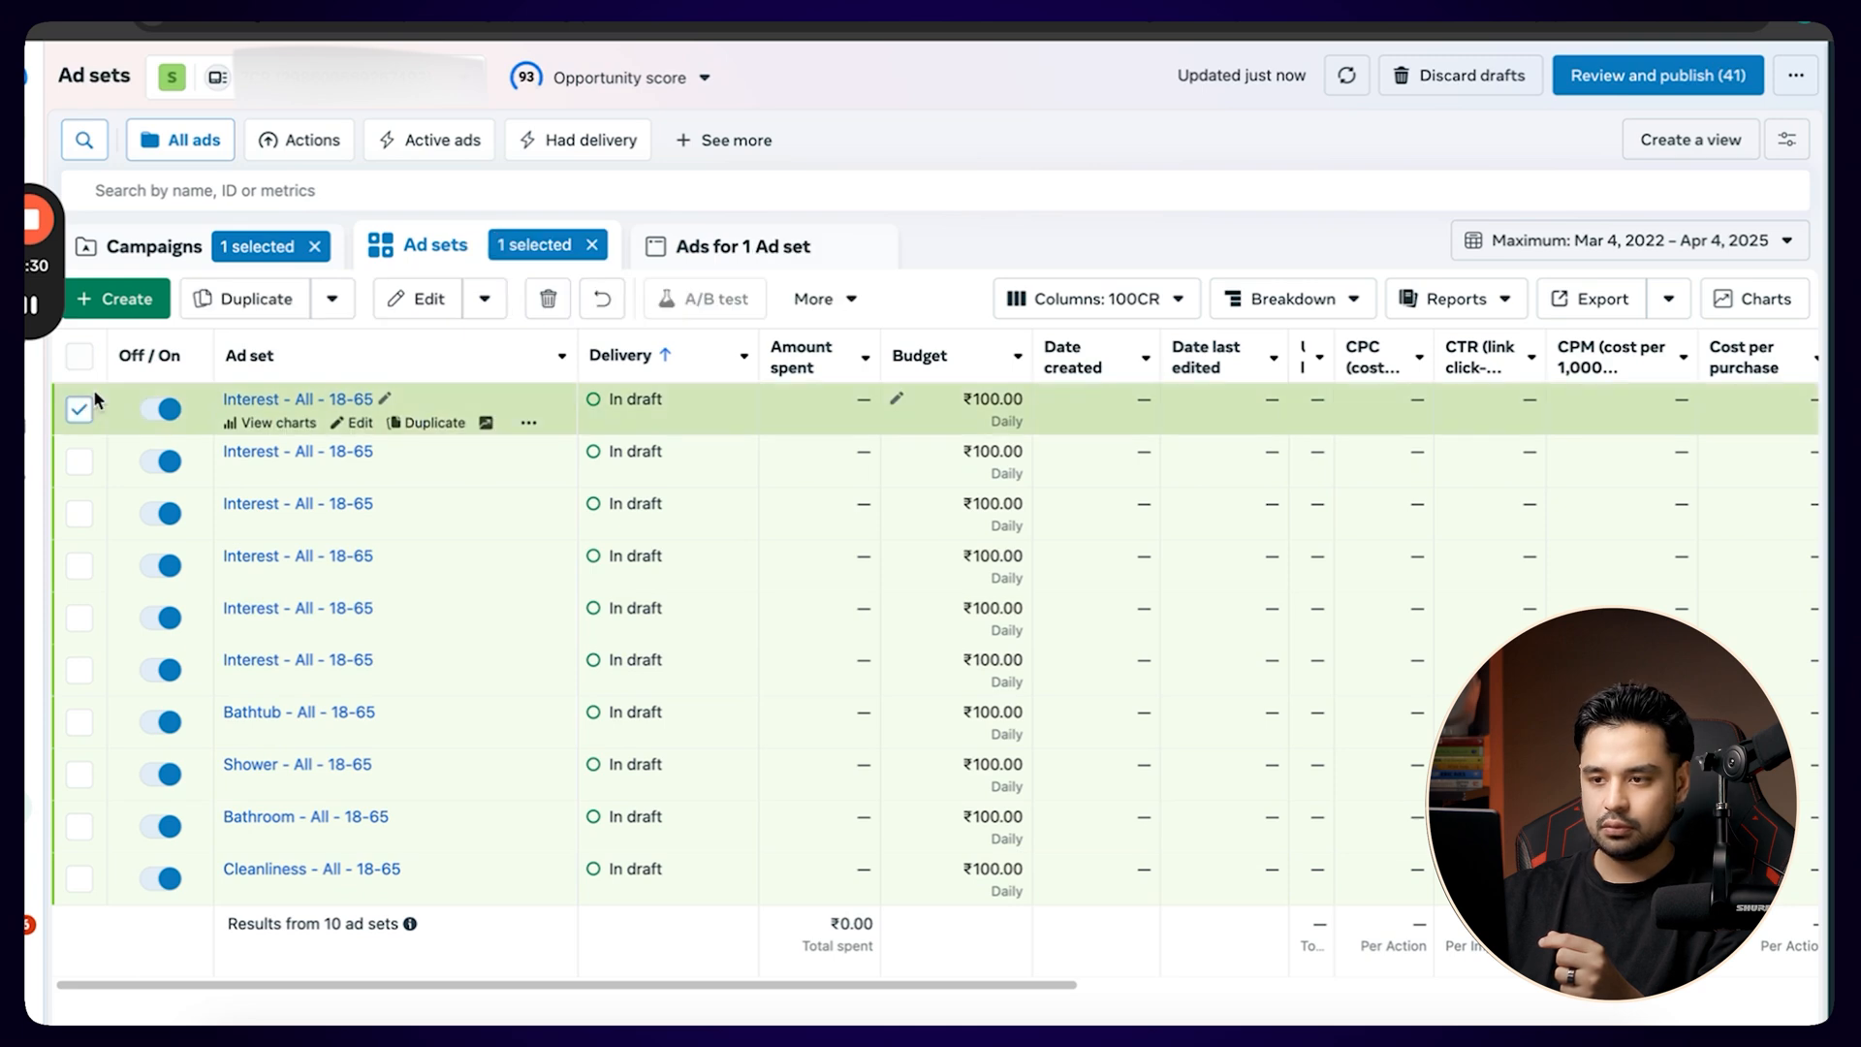
Compare the campaign's ads list with its ad sets list to check how the ads are distributed, ending on the ad sets.
{"action": "left_click", "coordinate": [766, 248]}
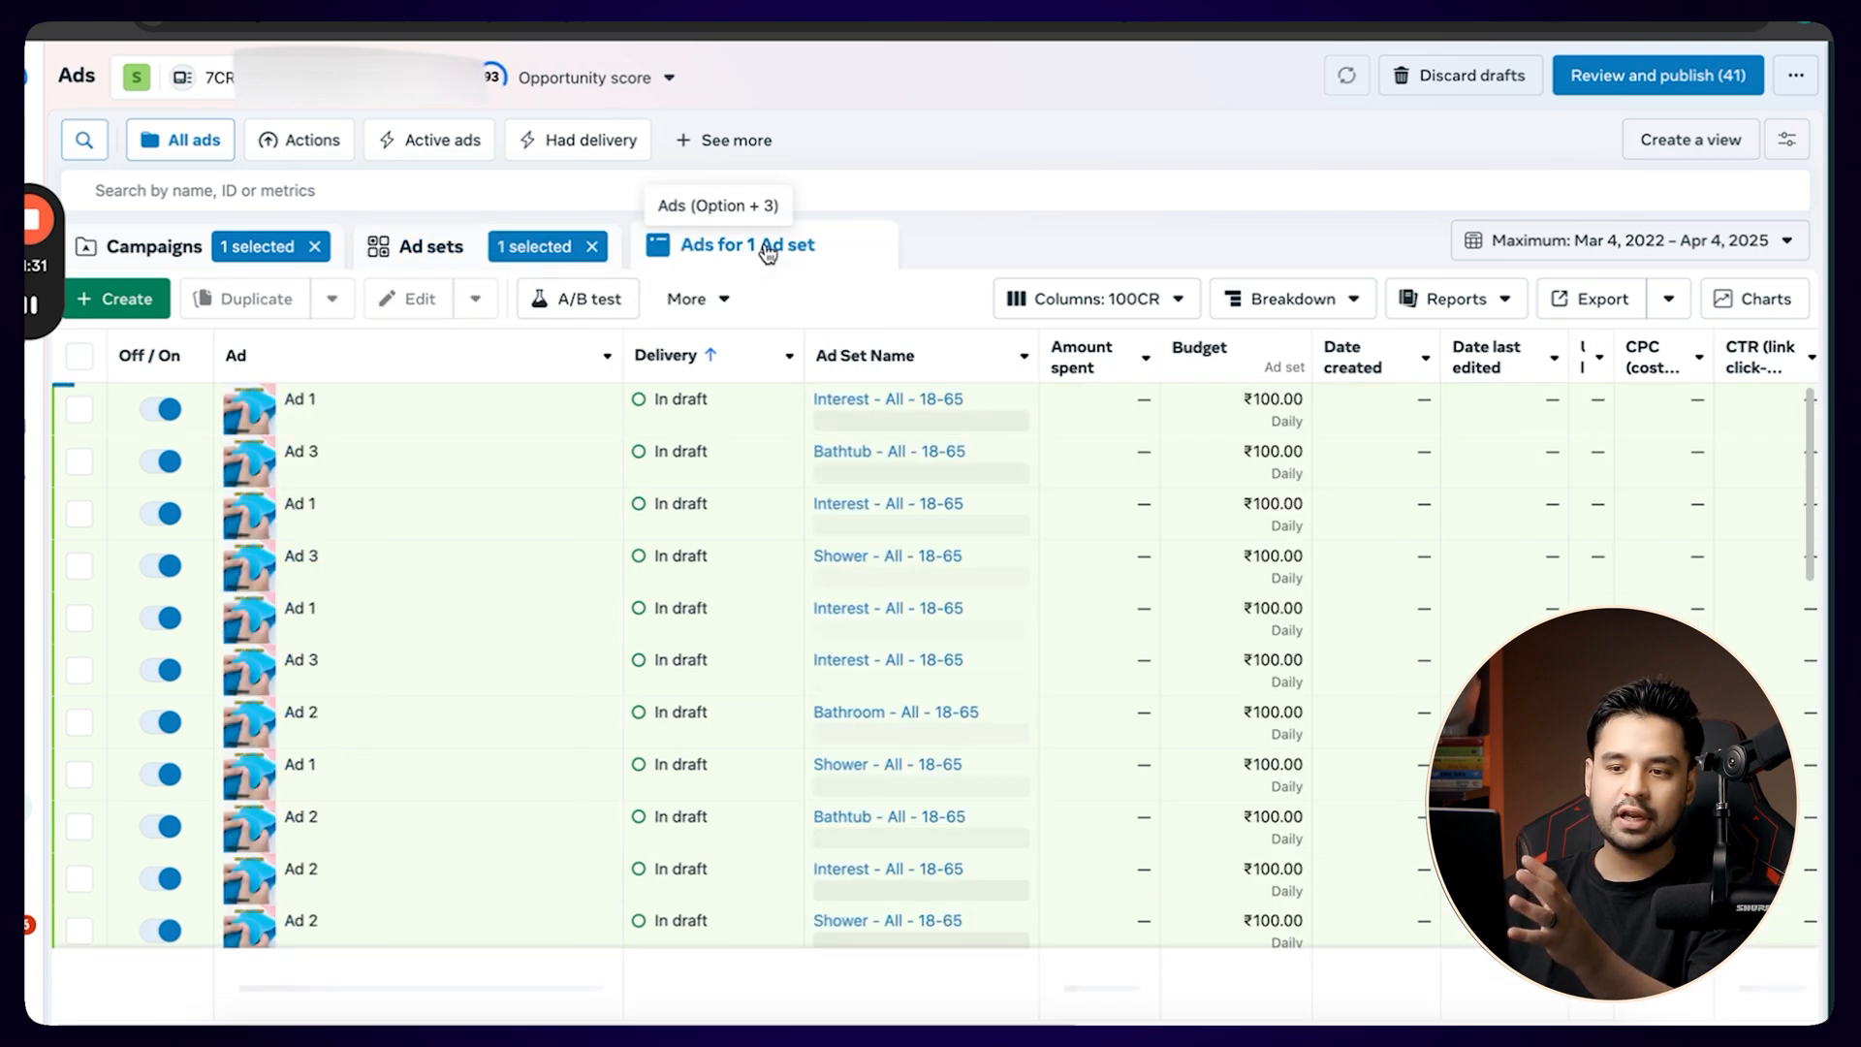
{"action": "left_click", "coordinate": [416, 250]}
{"action": "left_click", "coordinate": [708, 248]}
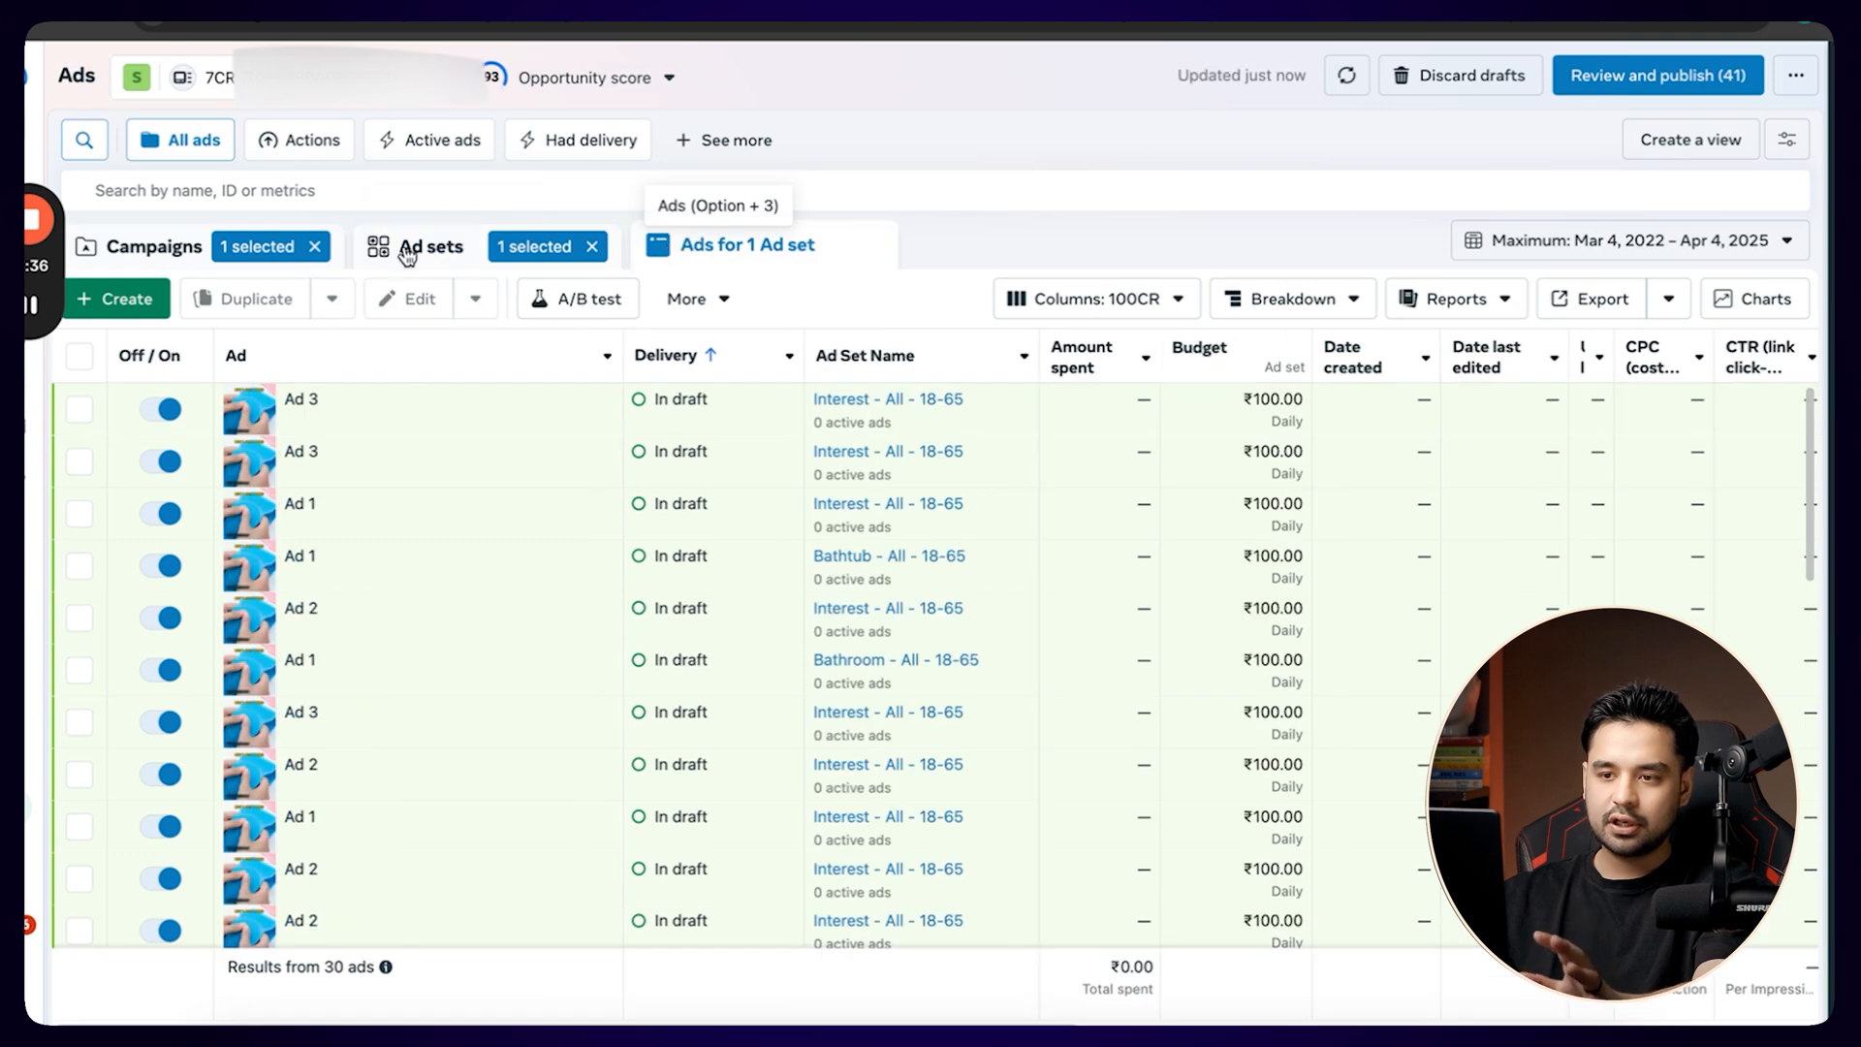
{"action": "left_click", "coordinate": [426, 246]}
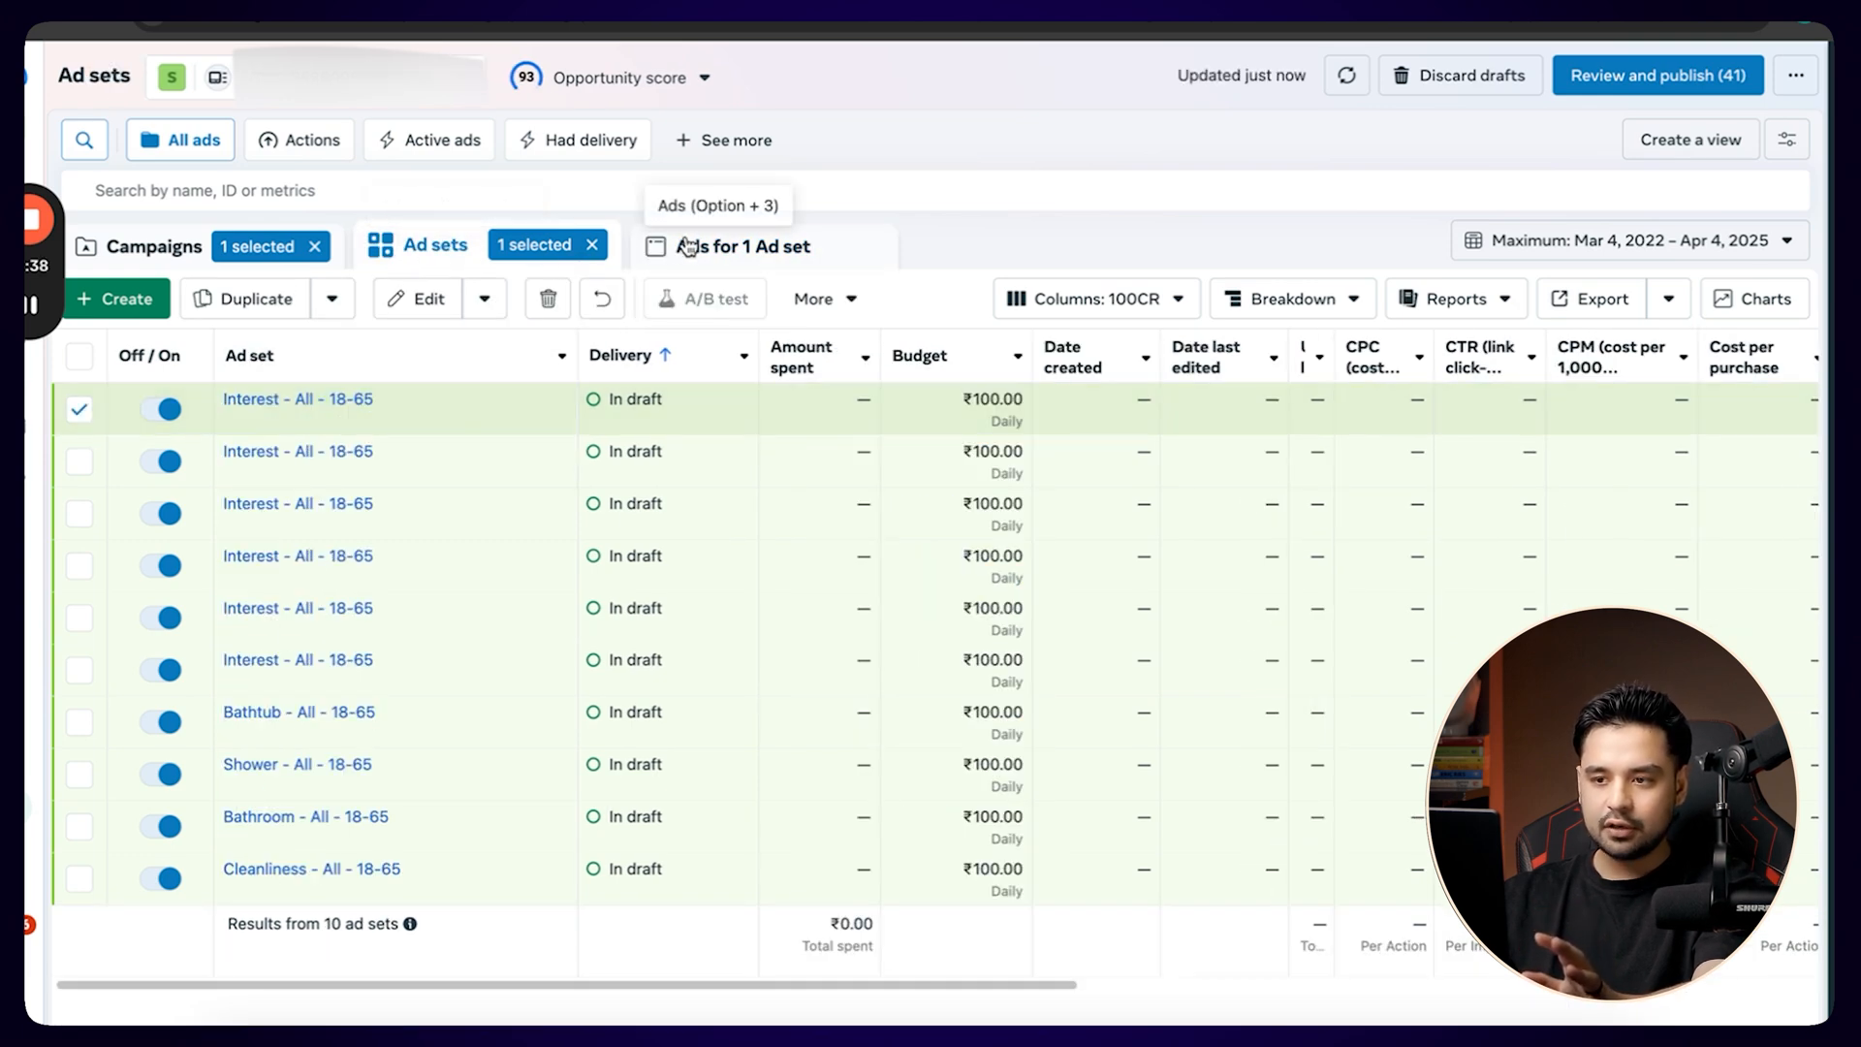
{"action": "left_click", "coordinate": [718, 246]}
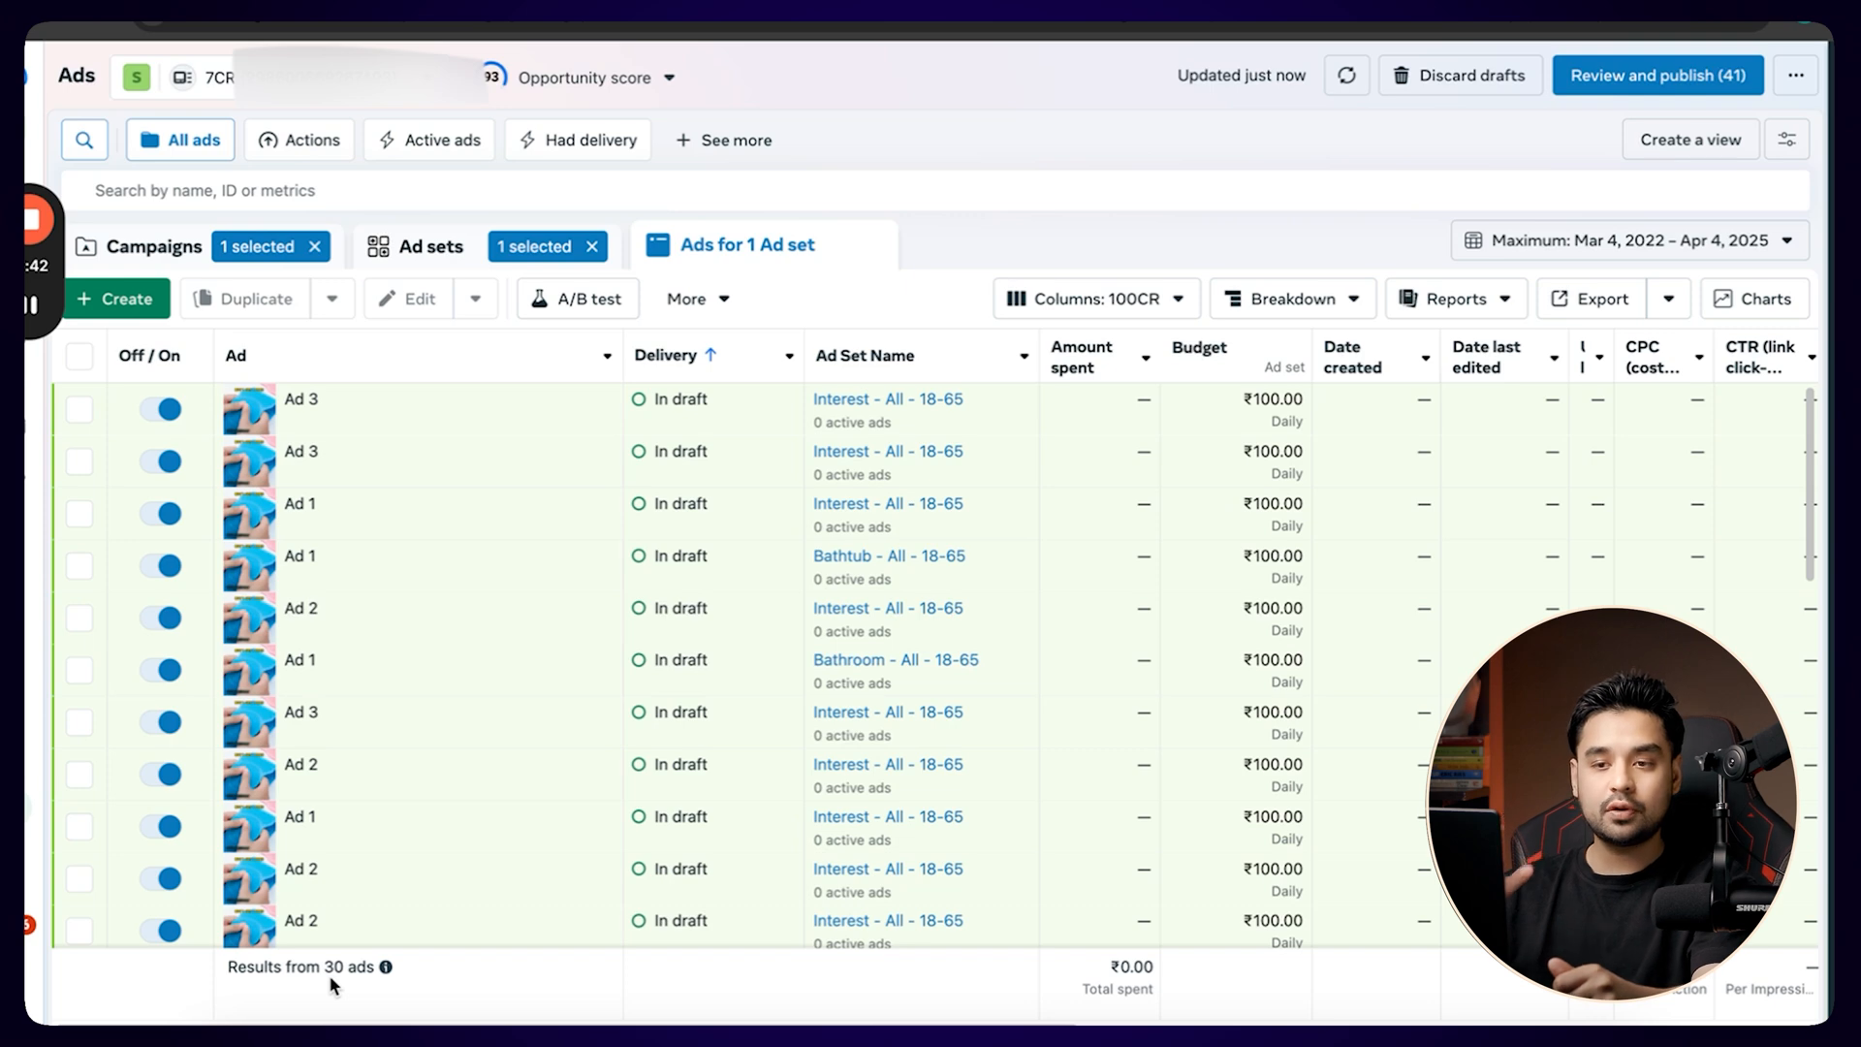
{"action": "left_click", "coordinate": [445, 266]}
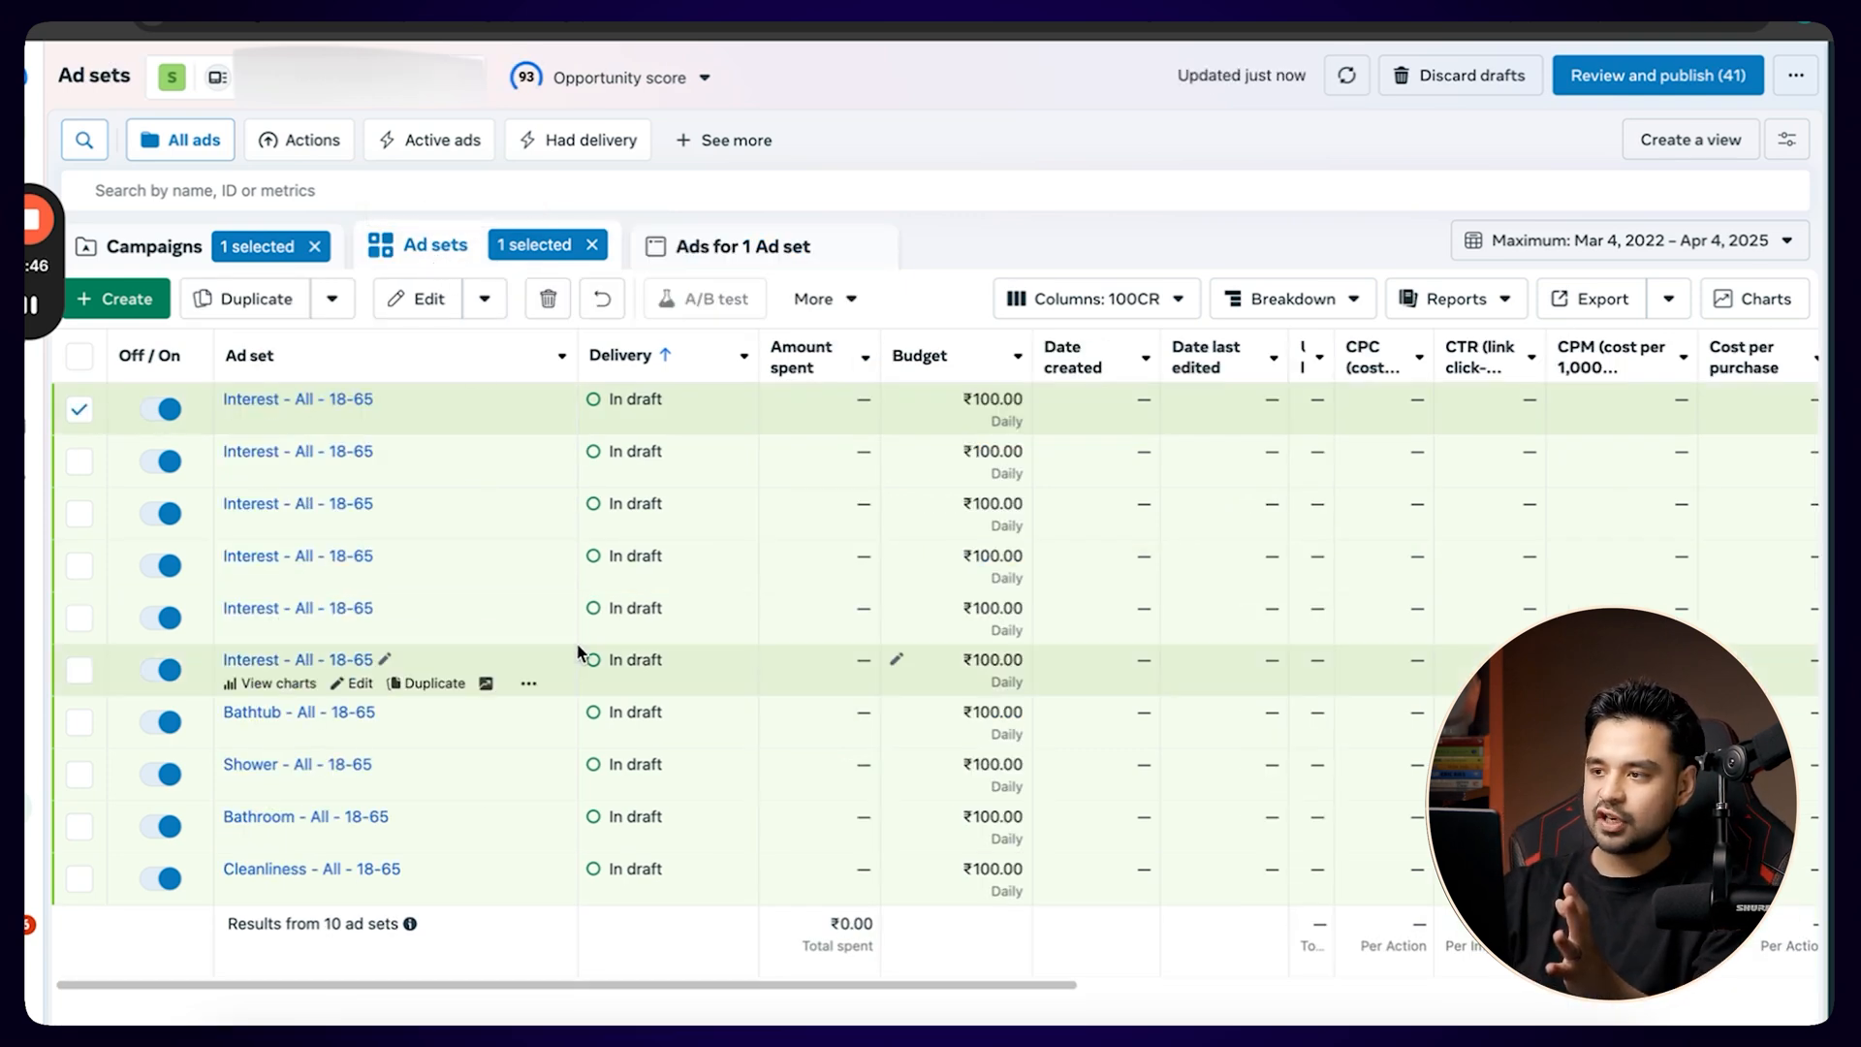